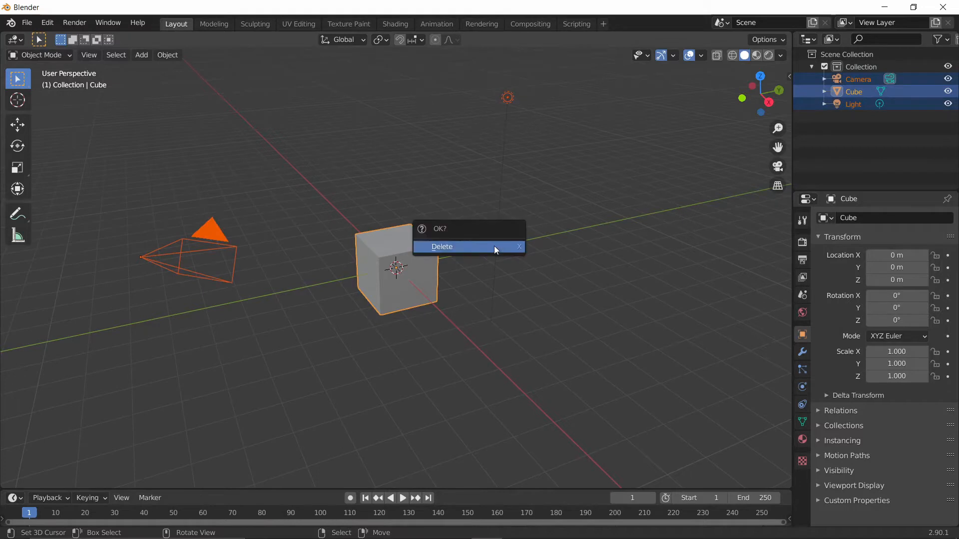
# Step: Delete the default camera, cube and light, and turn on the Screencast Keys display
pyautogui.click(493, 247)
pyautogui.press('n')
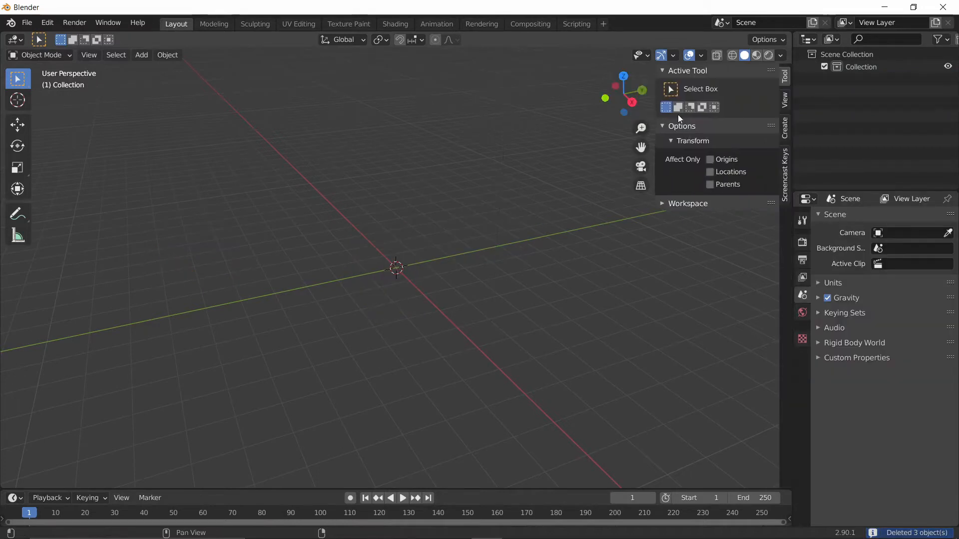
pyautogui.click(784, 178)
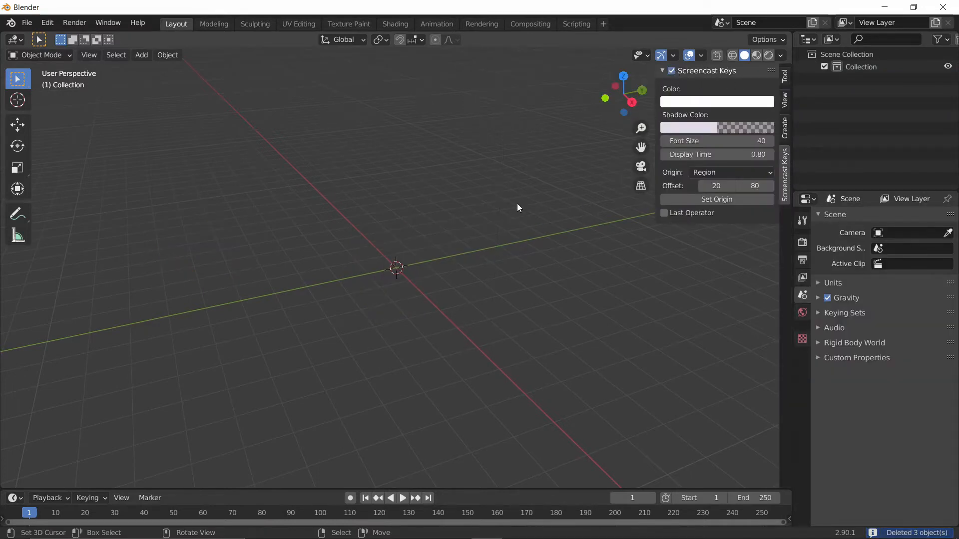
pyautogui.press('n')
# Step: Add a mesh cylinder at the origin with 60 vertices, a 1 m radius and a 2 m depth
pyautogui.hotkey('shift', 'a')
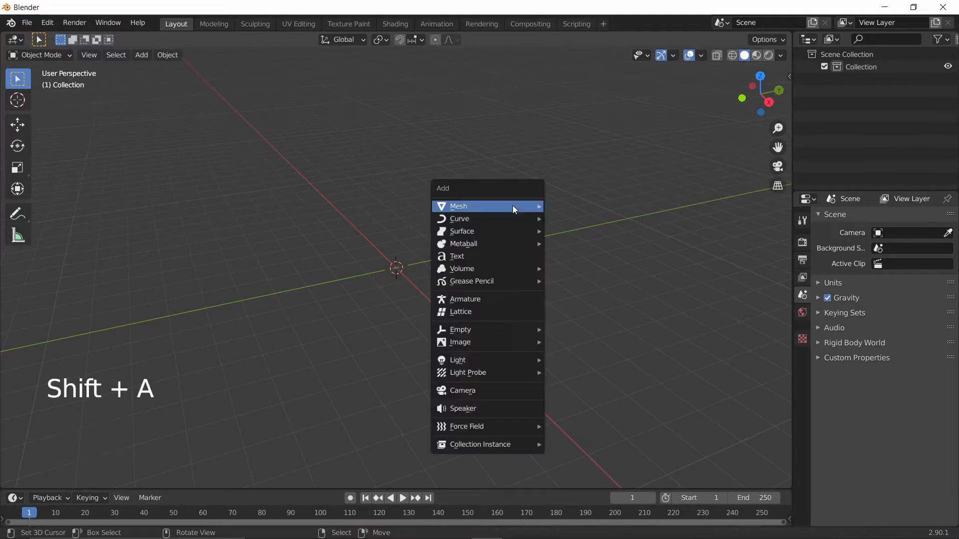
pyautogui.moveTo(513, 206)
pyautogui.click(592, 268)
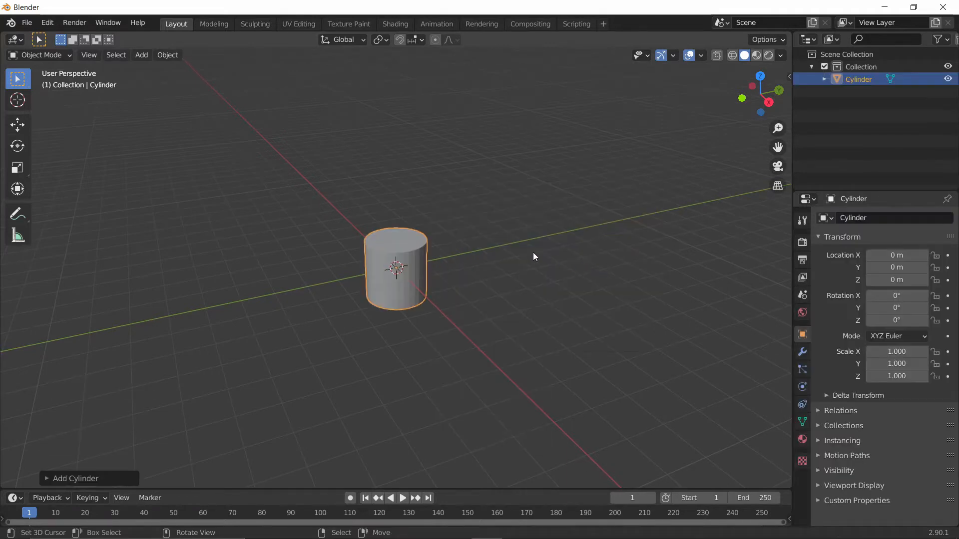
pyautogui.scroll(2, 432, 295)
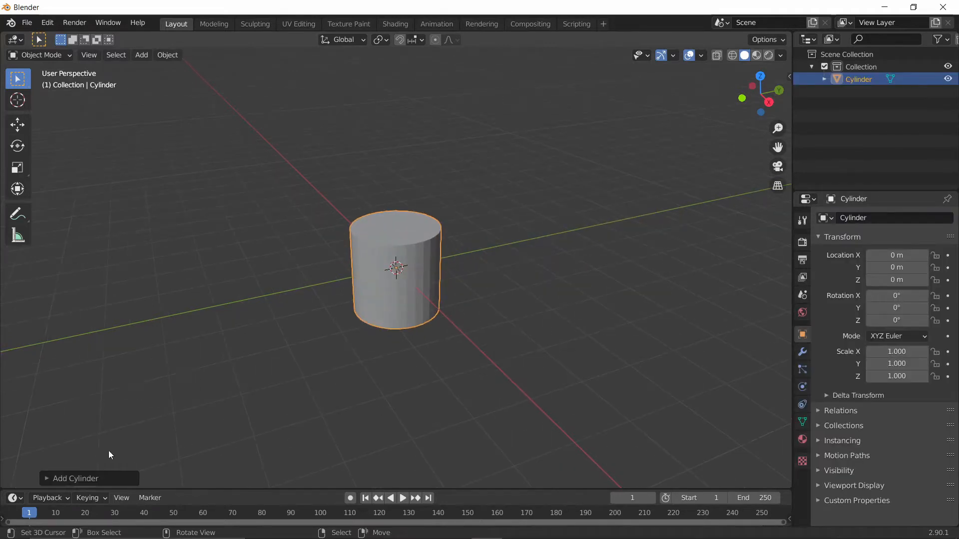
pyautogui.click(92, 478)
pyautogui.click(150, 330)
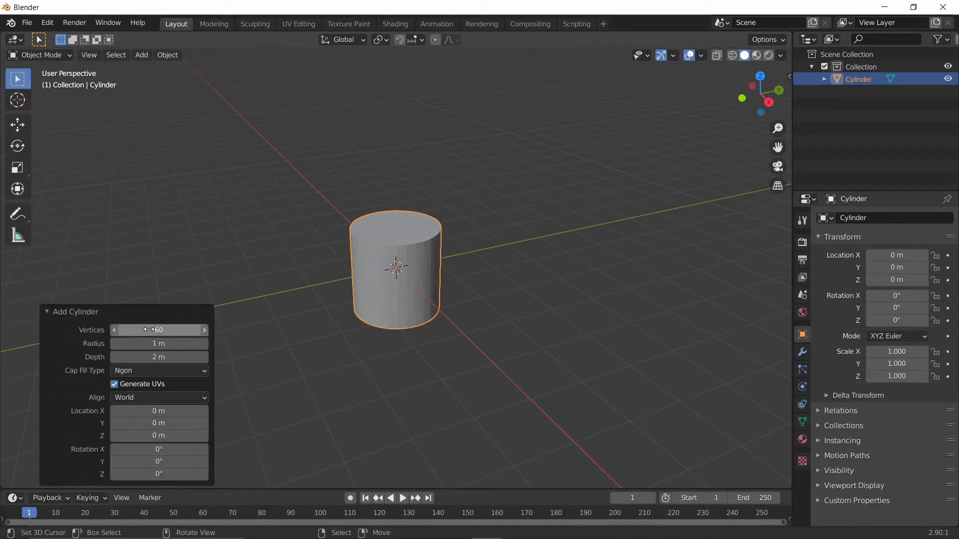
# Step: In Edit Mode, flatten the whole cylinder by scaling it to about 0.2 along Z
pyautogui.press('Tab')
pyautogui.scroll(2, 537, 237)
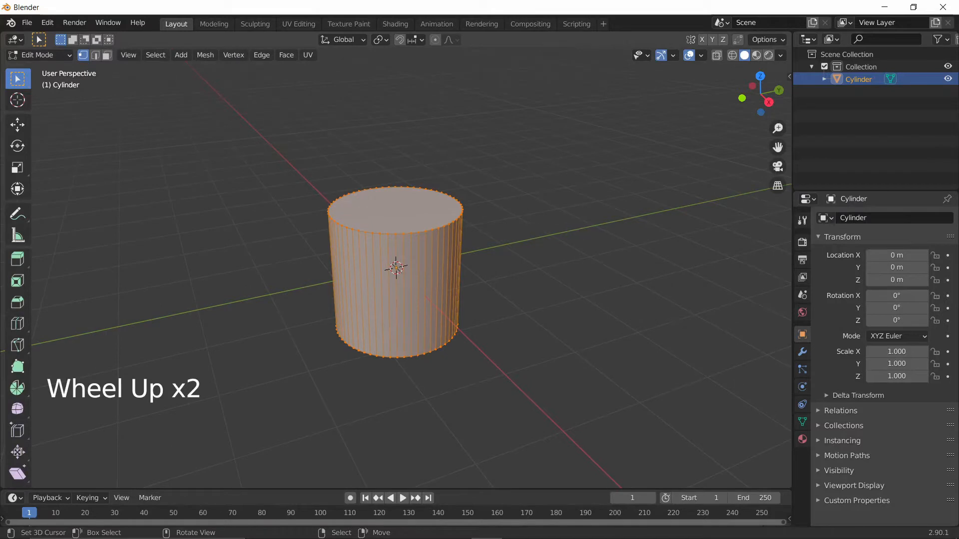
pyautogui.press('s')
pyautogui.press('z')
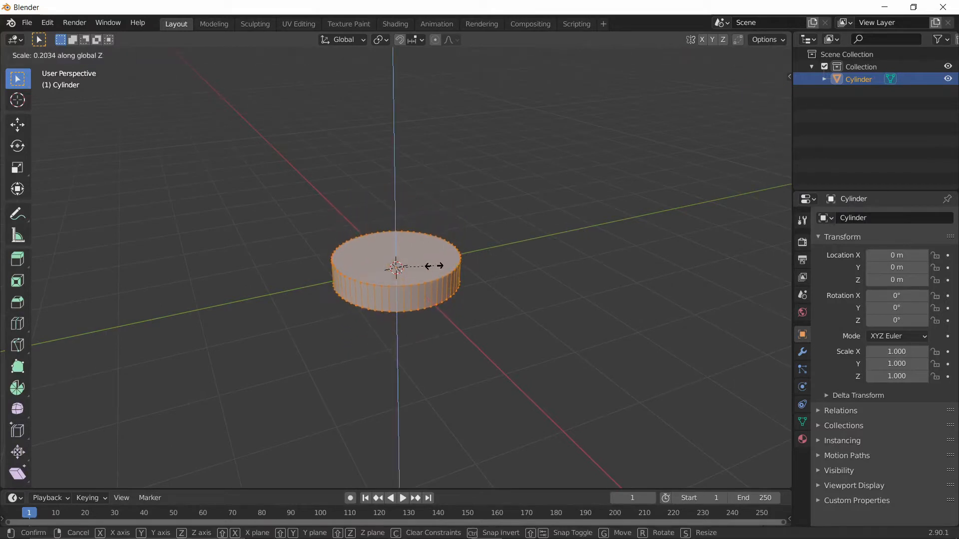
pyautogui.click(434, 266)
# Step: Enlarge the flattened disc uniformly, and widen it by a factor of about 1.18 in X and Y only
pyautogui.scroll(-2, 476, 268)
pyautogui.press('s')
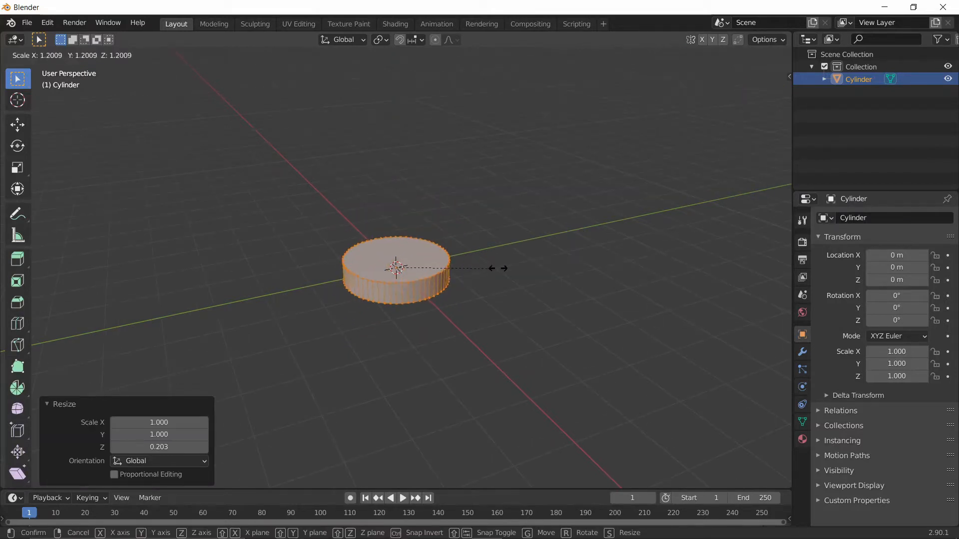
pyautogui.click(519, 266)
pyautogui.moveTo(522, 265); pyautogui.dragTo(591, 247, button='middle')
pyautogui.press('Tab')
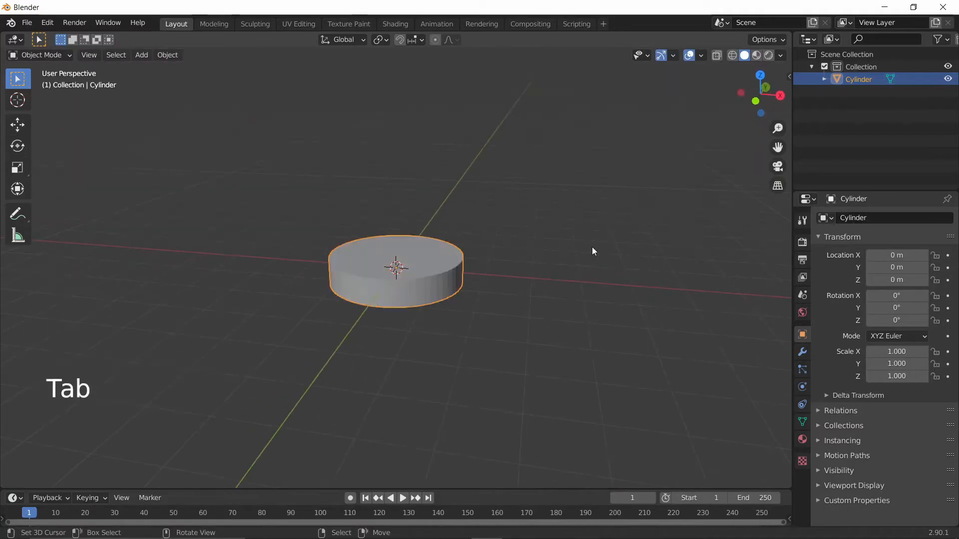
pyautogui.press('Tab')
pyautogui.press('s')
pyautogui.hotkey('shift', 'z')
pyautogui.click(627, 240)
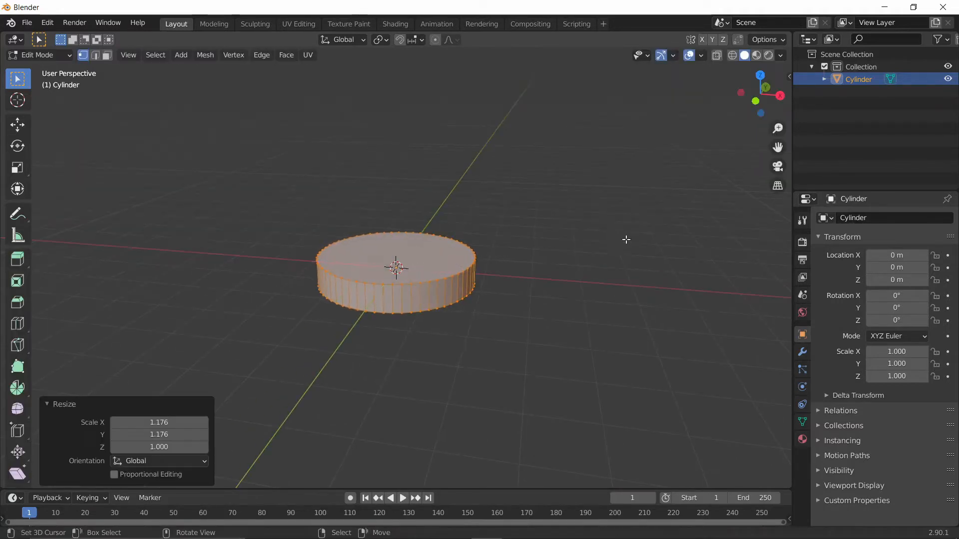
# Step: Extrude the disc's top face up about 0.1 m and scale it to about 0.925 to form a sloped edge
pyautogui.scroll(3, 407, 248)
pyautogui.moveTo(394, 265); pyautogui.dragTo(473, 268, button='middle')
pyautogui.press('2')
pyautogui.press('3')
pyautogui.rightClick(394, 267)
pyautogui.scroll(1, 396, 260)
pyautogui.press('e')
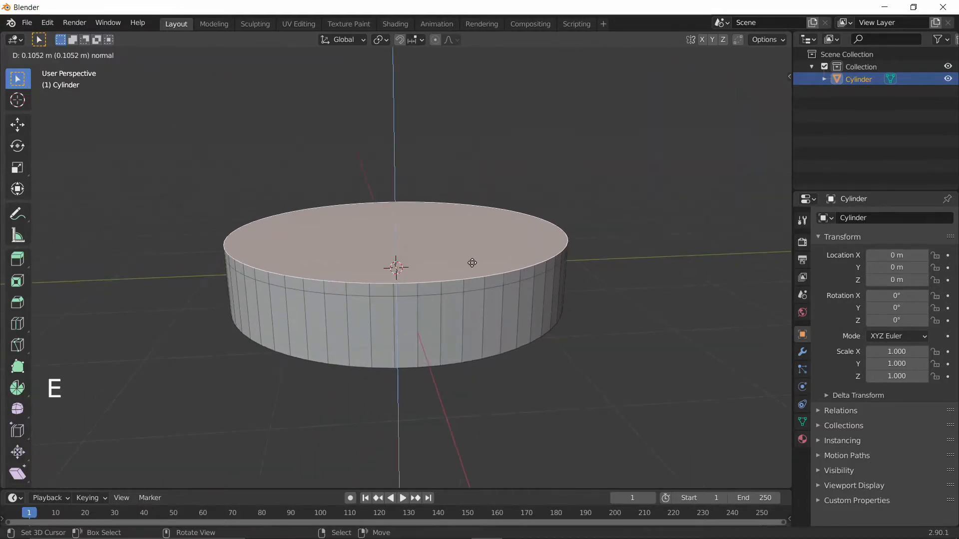
pyautogui.click(475, 259)
pyautogui.press('s')
pyautogui.click(560, 265)
pyautogui.moveTo(561, 264); pyautogui.dragTo(587, 310, button='middle')
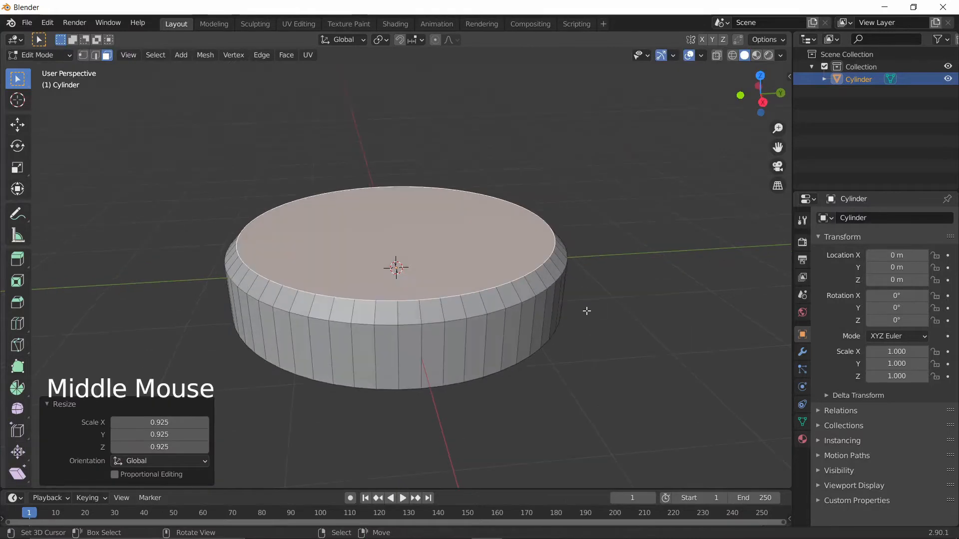
# Step: Inset the top face and adjust the rim width by scaling the inner face by about 0.94 and 1.03
pyautogui.press('i')
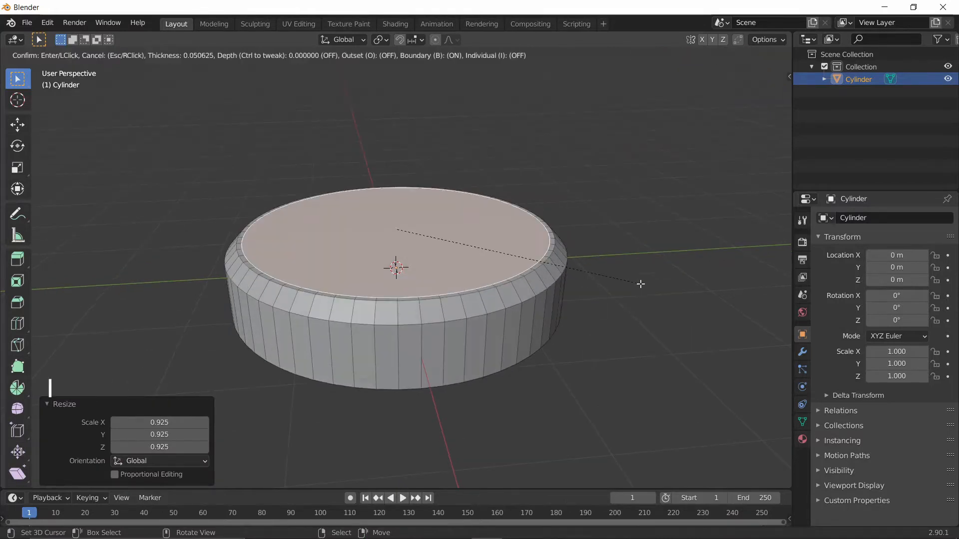
pyautogui.press('shift')
pyautogui.click(624, 276)
pyautogui.moveTo(624, 277); pyautogui.dragTo(605, 280, button='middle')
pyautogui.press('s')
pyautogui.click(601, 298)
pyautogui.scroll(2, 608, 270)
pyautogui.press('s')
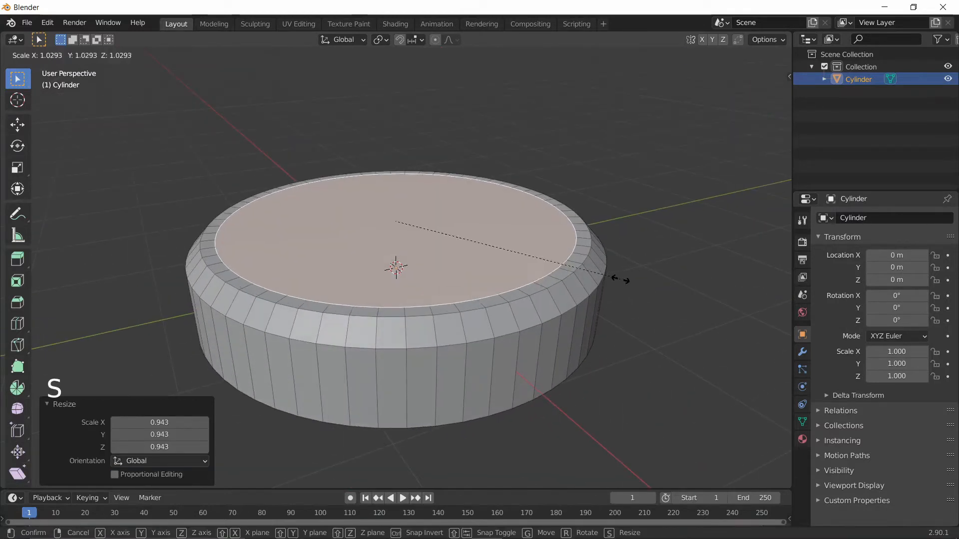
pyautogui.click(621, 278)
# Step: Extrude the inner top face downward to hollow out a shallow recess inside the rim
pyautogui.press('e')
pyautogui.click(619, 295)
pyautogui.moveTo(619, 288); pyautogui.dragTo(586, 343, button='middle')
# Step: Move the disc's bottom face up along Z to make the body thinner
pyautogui.rightClick(509, 248)
pyautogui.press('g')
pyautogui.press('z')
pyautogui.click(511, 232)
# Step: Show the disc in front orthographic view, close enough to pick individual side faces
pyautogui.moveTo(693, 257); pyautogui.dragTo(580, 228, button='middle')
pyautogui.press('n')
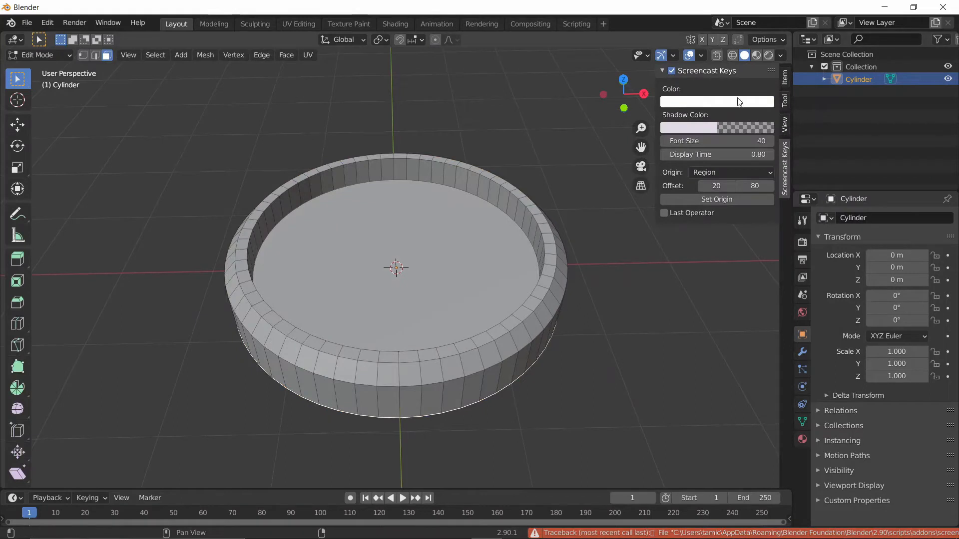
pyautogui.press('n')
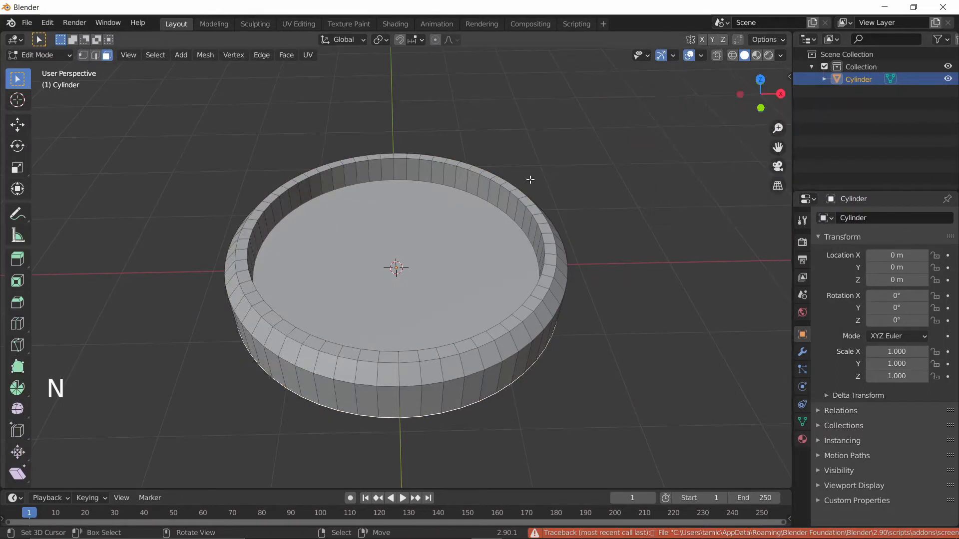
pyautogui.press('`')
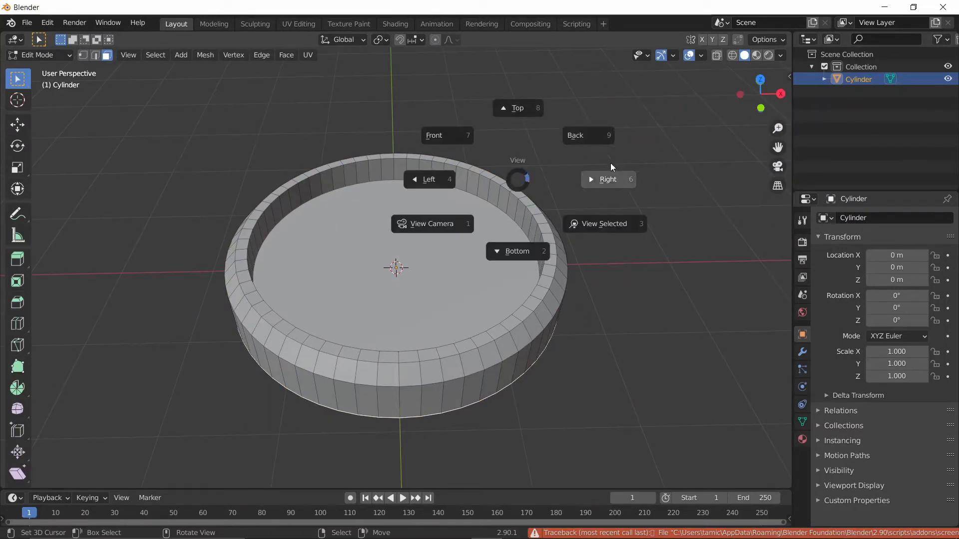
pyautogui.click(612, 121)
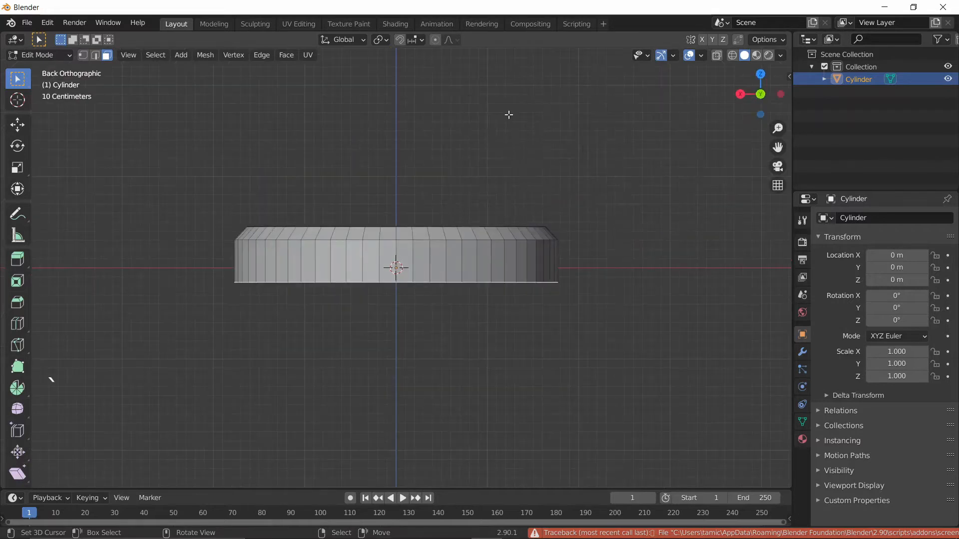
pyautogui.scroll(2, 431, 249)
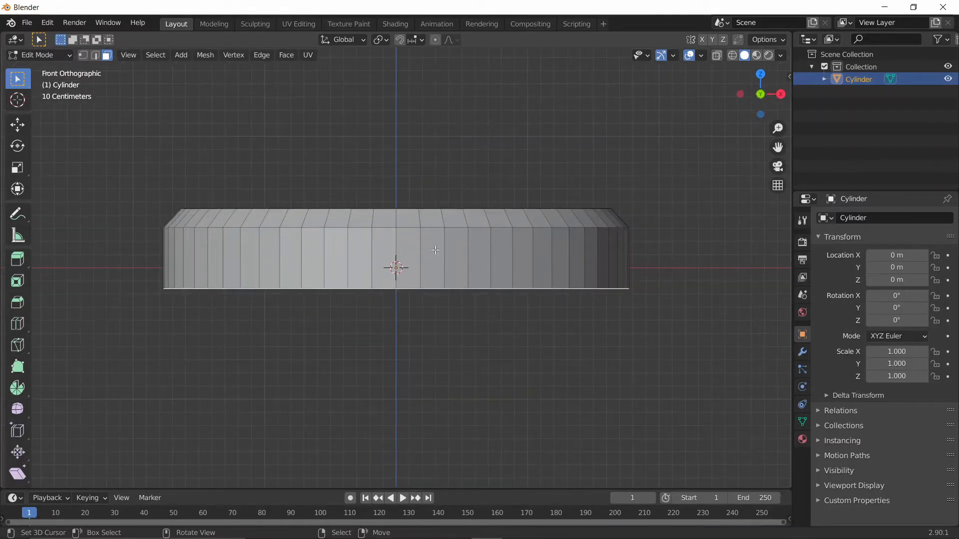
pyautogui.rightClick(427, 253)
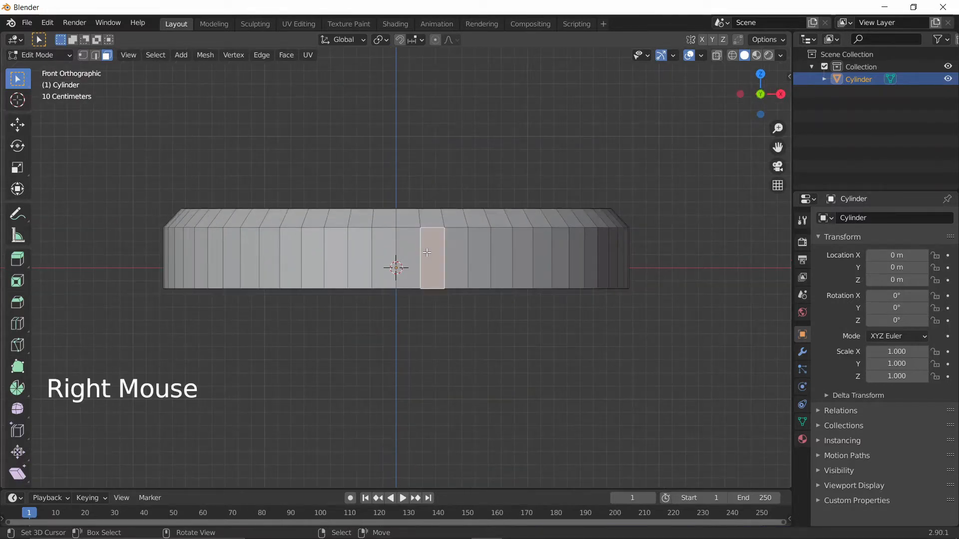
pyautogui.scroll(1, 454, 252)
pyautogui.scroll(-2, 455, 252)
pyautogui.scroll(3, 418, 254)
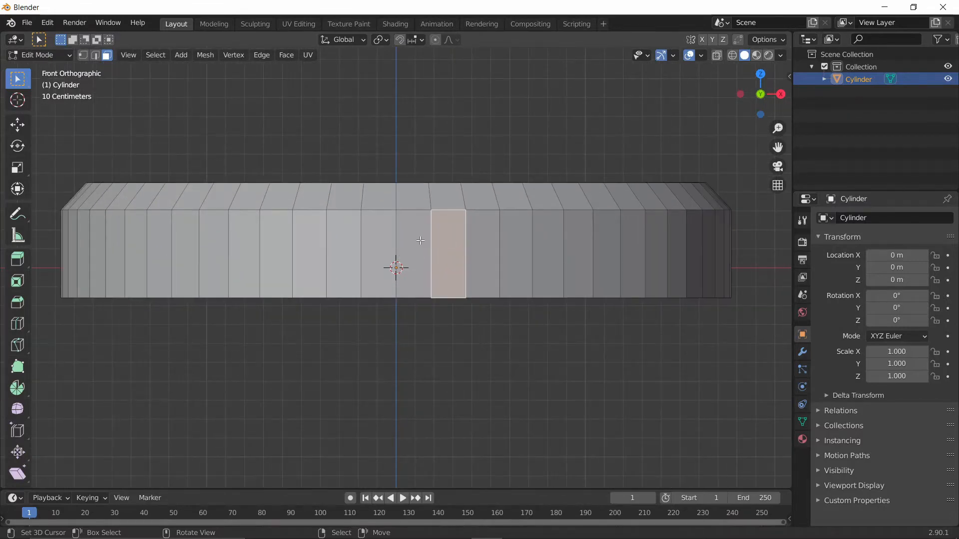
pyautogui.rightClick(412, 243)
pyautogui.rightClick(441, 239)
pyautogui.rightClick(481, 236)
pyautogui.moveTo(514, 233); pyautogui.dragTo(511, 233, button='right')
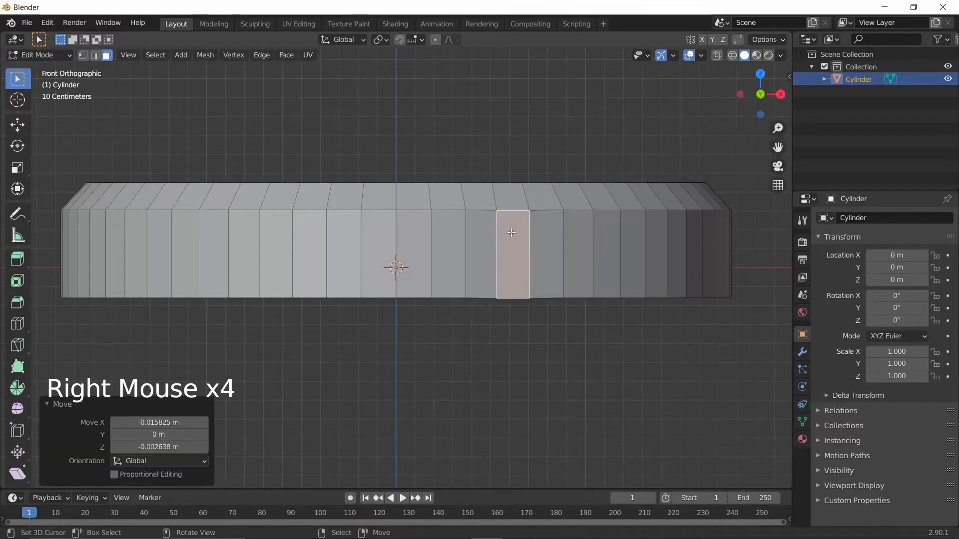
pyautogui.hotkey('ctrl', 'z')
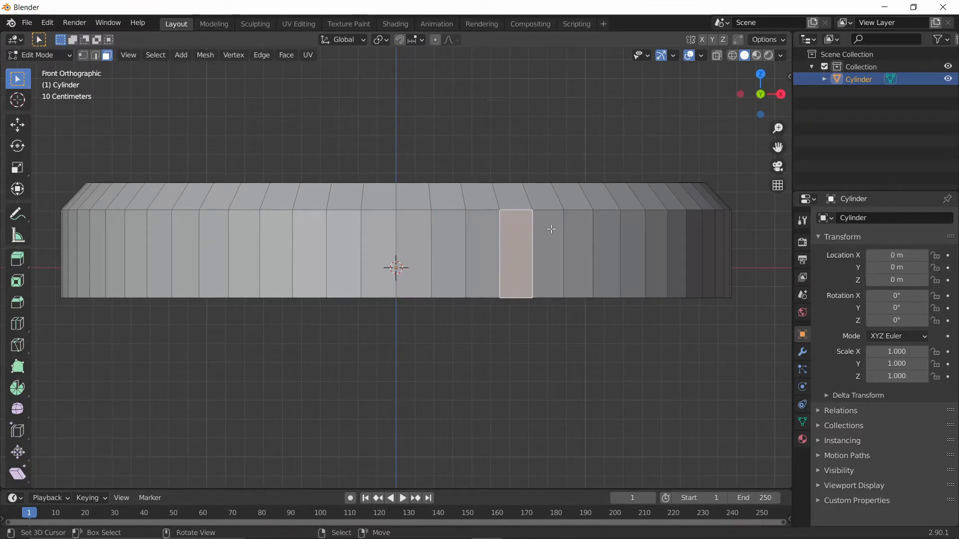
# Step: On the front side wall, select the fifth to eighth faces from the centre line on both sides
pyautogui.rightClick(551, 228)
pyautogui.keyDown('shift'); pyautogui.rightClick(575, 232); pyautogui.keyUp('shift')
pyautogui.keyDown('shift'); pyautogui.rightClick(603, 230); pyautogui.keyUp('shift')
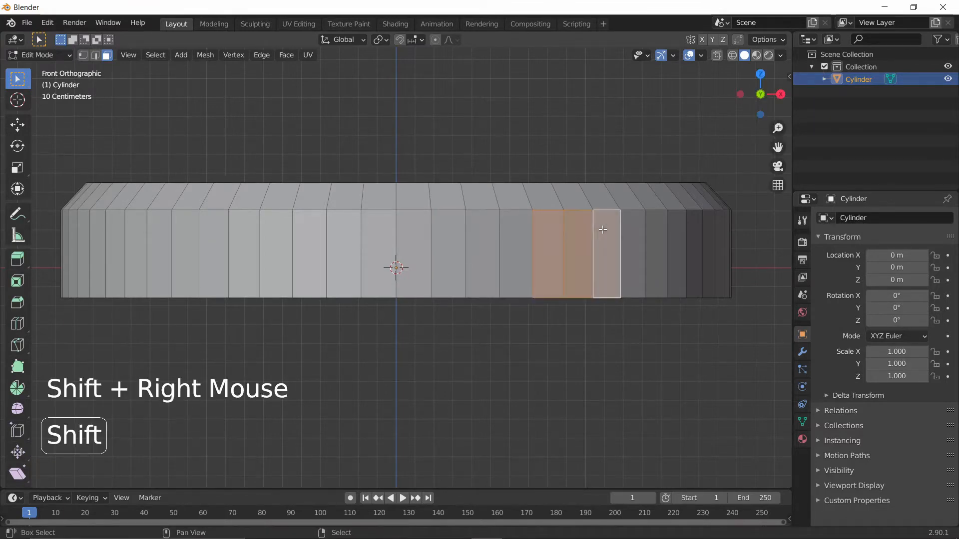
pyautogui.keyDown('shift'); pyautogui.rightClick(631, 228); pyautogui.keyUp('shift')
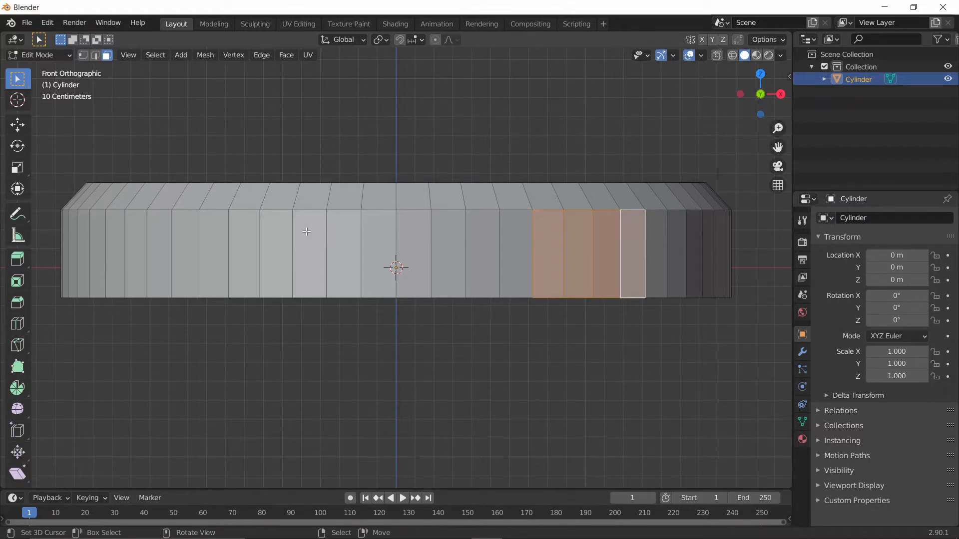
pyautogui.keyDown('shift'); pyautogui.rightClick(235, 227); pyautogui.keyUp('shift')
pyautogui.keyDown('shift'); pyautogui.rightClick(213, 230); pyautogui.keyUp('shift')
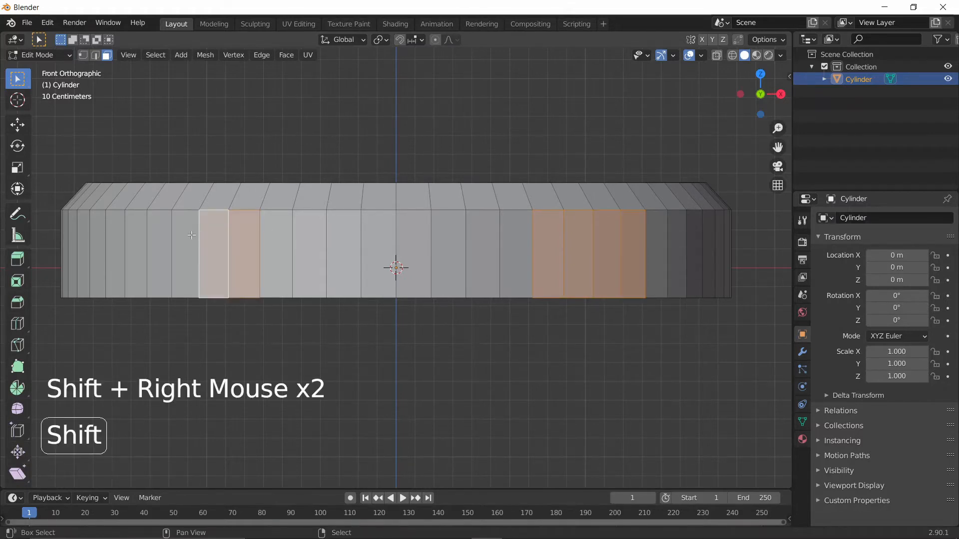
pyautogui.keyDown('shift'); pyautogui.rightClick(186, 235); pyautogui.keyUp('shift')
pyautogui.keyDown('shift'); pyautogui.rightClick(164, 237); pyautogui.keyUp('shift')
# Step: In back view, add the fifth to eighth side faces on both sides of the centre line to the selection
pyautogui.press('Tab')
pyautogui.press('`')
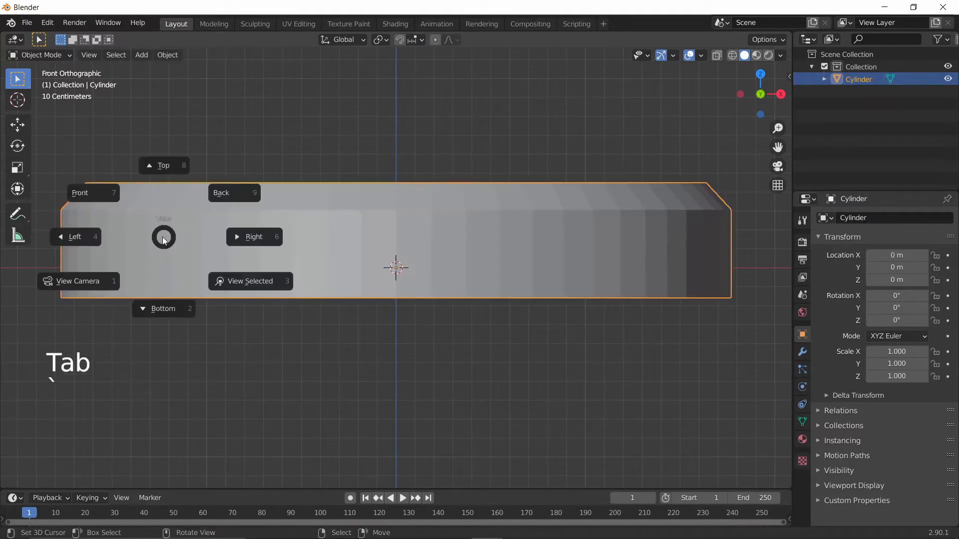
pyautogui.press('Tab')
pyautogui.press('`')
pyautogui.click(229, 191)
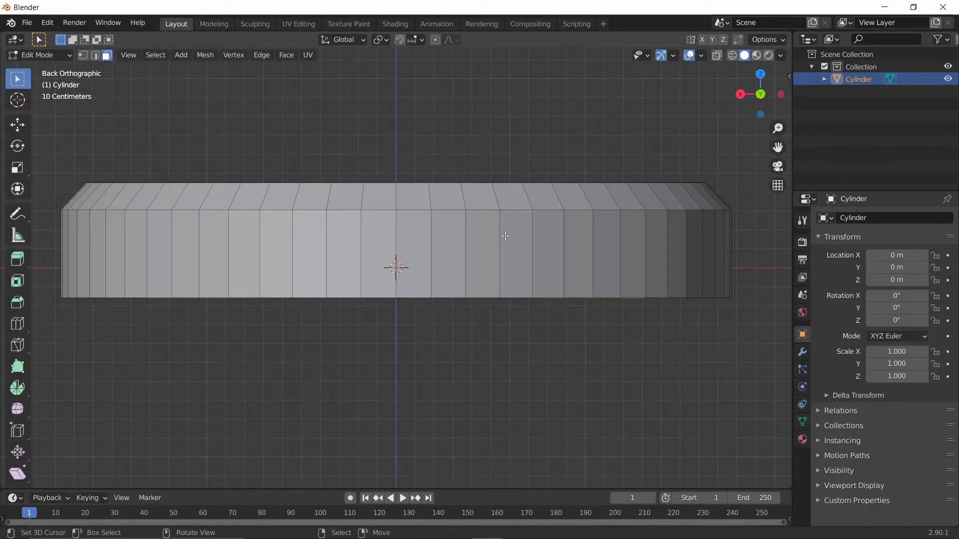
pyautogui.keyDown('shift'); pyautogui.rightClick(549, 234); pyautogui.keyUp('shift')
pyautogui.keyDown('shift'); pyautogui.rightClick(575, 238); pyautogui.keyUp('shift')
pyautogui.keyDown('shift'); pyautogui.rightClick(605, 235); pyautogui.keyUp('shift')
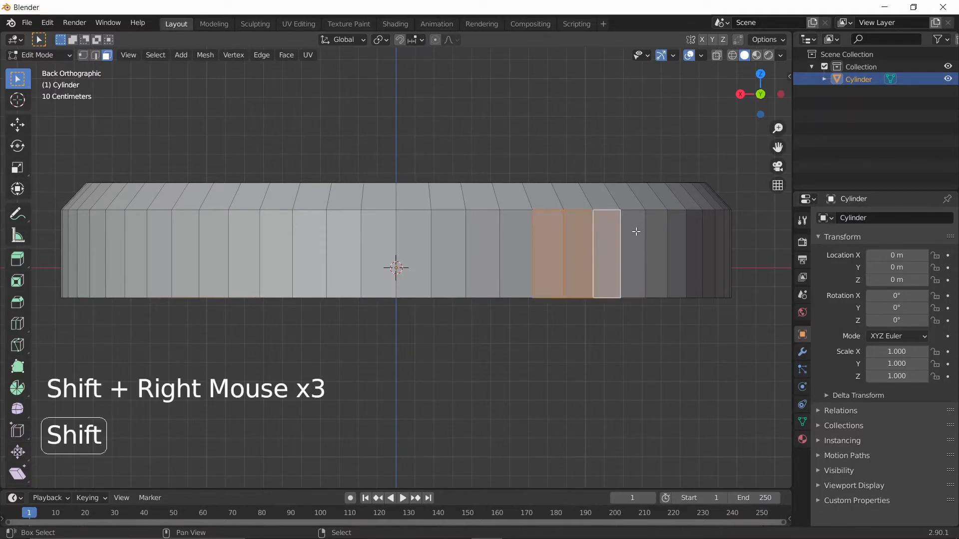
pyautogui.keyDown('shift'); pyautogui.rightClick(634, 232); pyautogui.keyUp('shift')
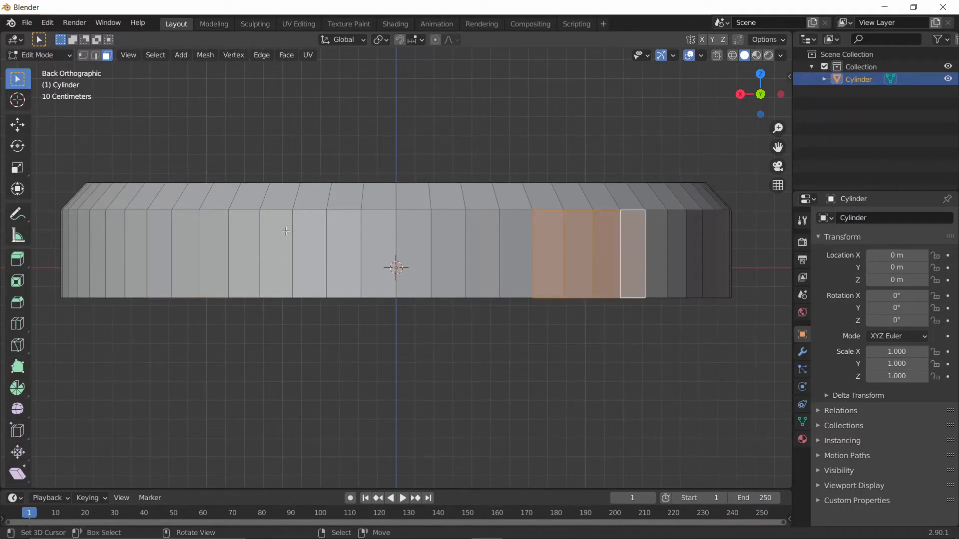
pyautogui.keyDown('shift'); pyautogui.rightClick(241, 235); pyautogui.keyUp('shift')
pyautogui.keyDown('shift'); pyautogui.rightClick(219, 238); pyautogui.keyUp('shift')
pyautogui.keyDown('shift'); pyautogui.rightClick(189, 244); pyautogui.keyUp('shift')
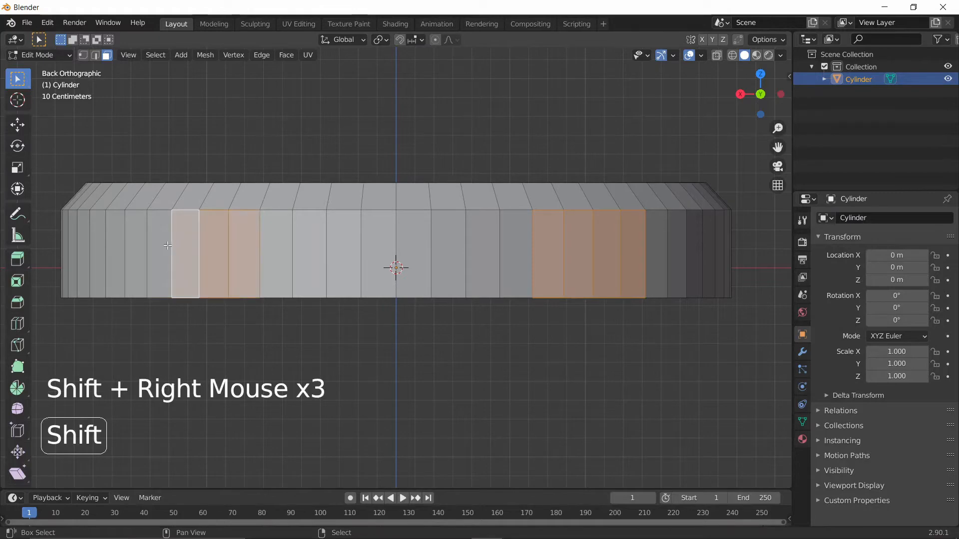
pyautogui.keyDown('shift'); pyautogui.rightClick(161, 245); pyautogui.keyUp('shift')
# Step: In top view, extrude the selected side faces in place and scale them outward along Y by about 1.39 to form four projections
pyautogui.scroll(-2, 211, 240)
pyautogui.press('`')
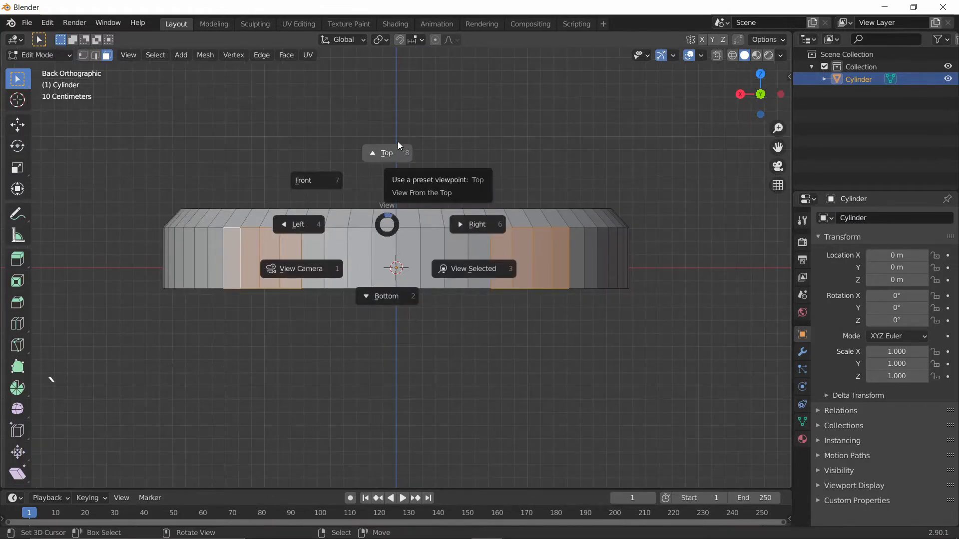
pyautogui.click(387, 150)
pyautogui.scroll(-2, 461, 232)
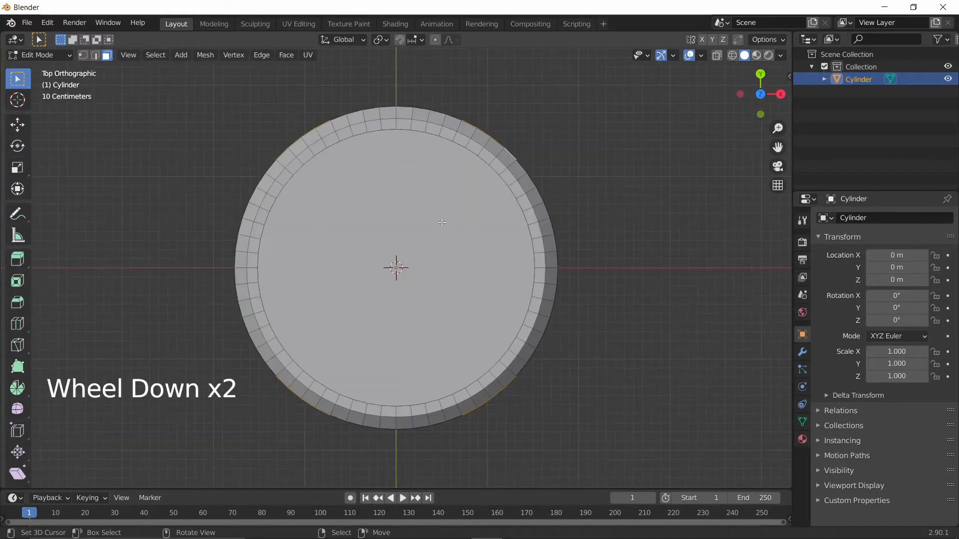
pyautogui.scroll(-2, 472, 211)
pyautogui.press('e')
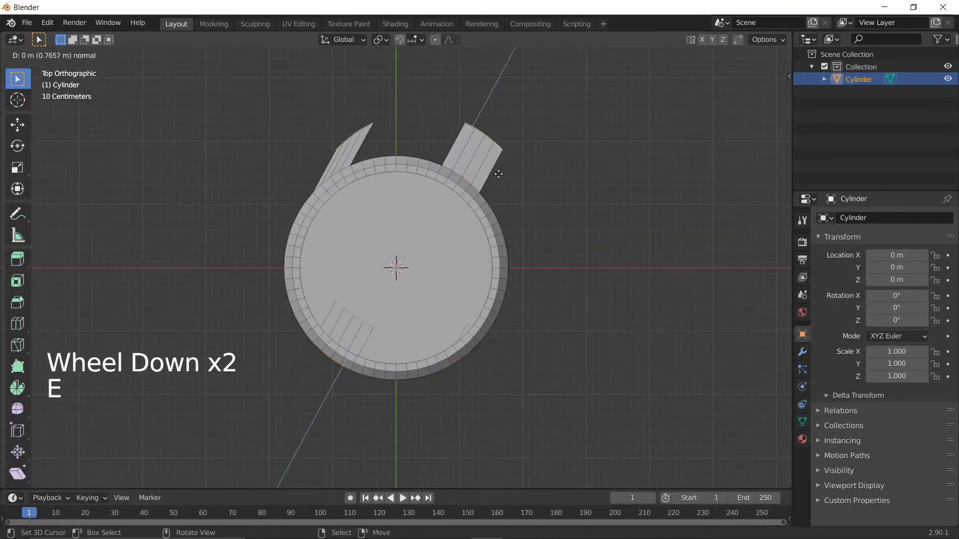
pyautogui.press('Escape')
pyautogui.press('s')
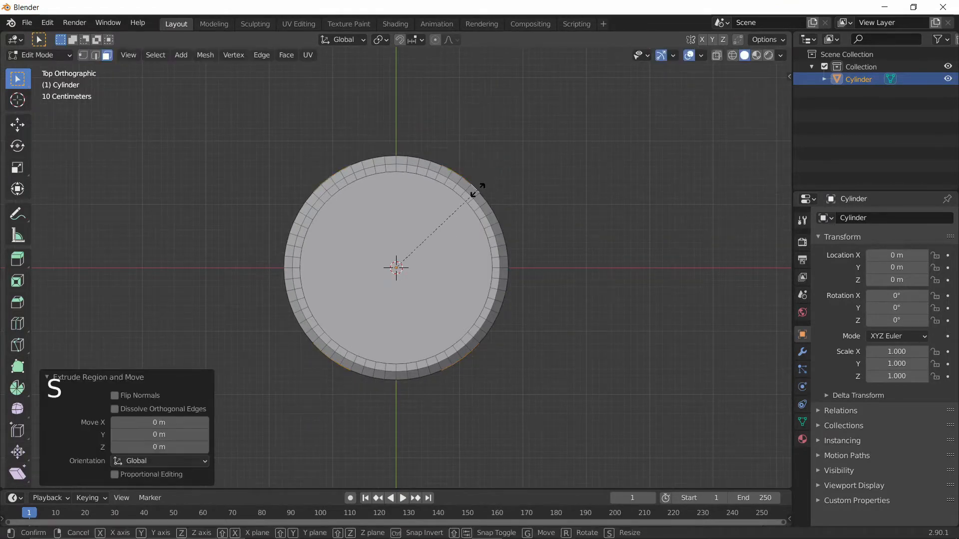
pyautogui.press('y')
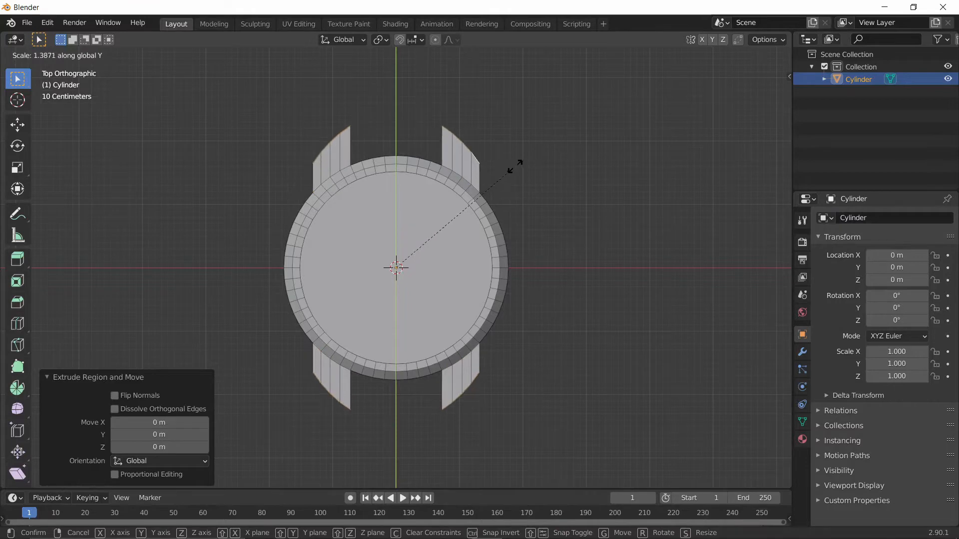
pyautogui.rightClick(514, 168)
# Step: In edge select mode, select the full upper outer edge chains of two neighbouring projections
pyautogui.scroll(-1, 509, 166)
pyautogui.moveTo(480, 154); pyautogui.dragTo(403, 517, button='middle')
pyautogui.scroll(3, 403, 516)
pyautogui.moveTo(450, 436); pyautogui.dragTo(360, 418, button='middle')
pyautogui.scroll(5, 394, 435)
pyautogui.scroll(3, 332, 417)
pyautogui.scroll(-2, 333, 416)
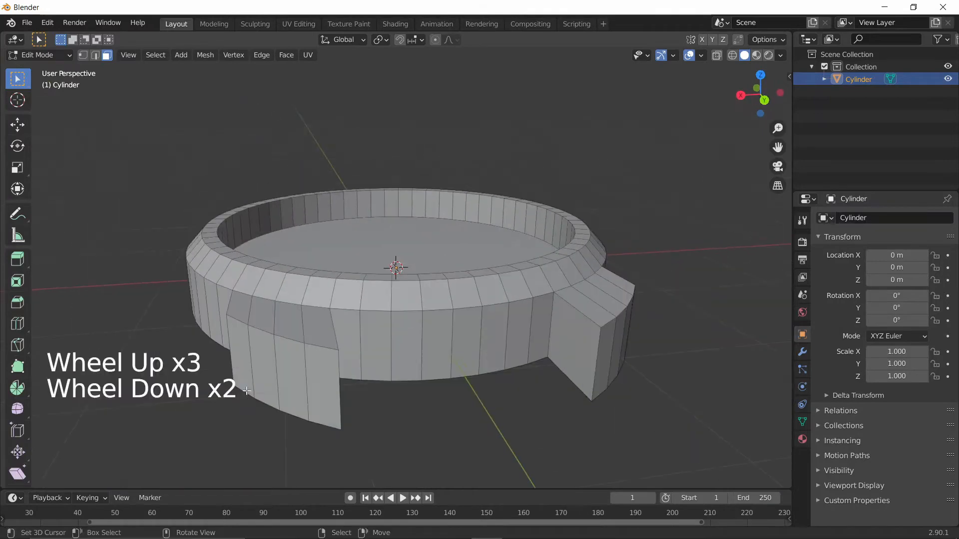
pyautogui.press('2')
pyautogui.rightClick(238, 324)
pyautogui.moveTo(238, 325); pyautogui.dragTo(338, 353, button='middle')
pyautogui.keyDown('ctrl'); pyautogui.rightClick(290, 275); pyautogui.keyUp('ctrl')
pyautogui.keyDown('shift'); pyautogui.rightClick(338, 353); pyautogui.keyUp('shift')
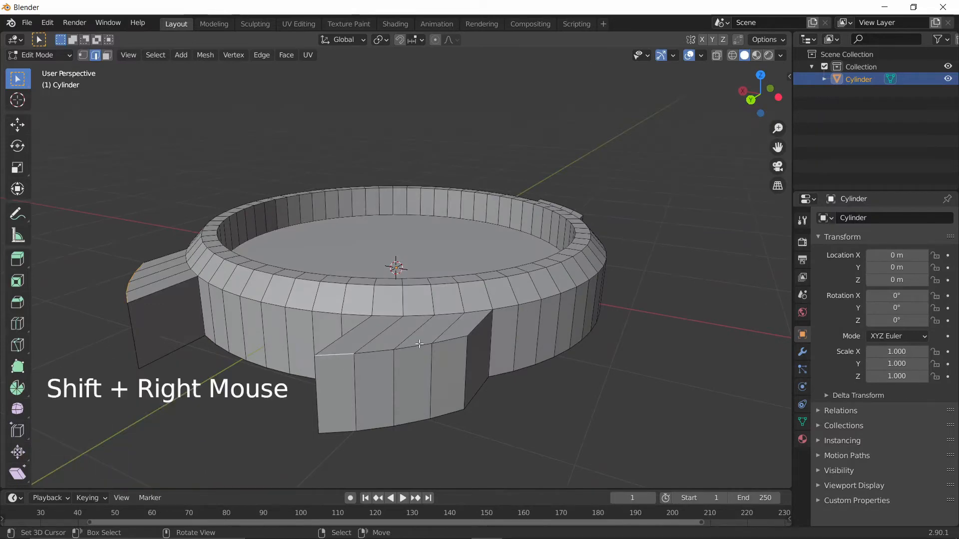
pyautogui.keyDown('ctrl'); pyautogui.rightClick(466, 349); pyautogui.keyUp('ctrl')
# Step: Add the upper outer edge chains of the remaining two projections to the selection
pyautogui.moveTo(466, 349); pyautogui.dragTo(234, 307, button='middle')
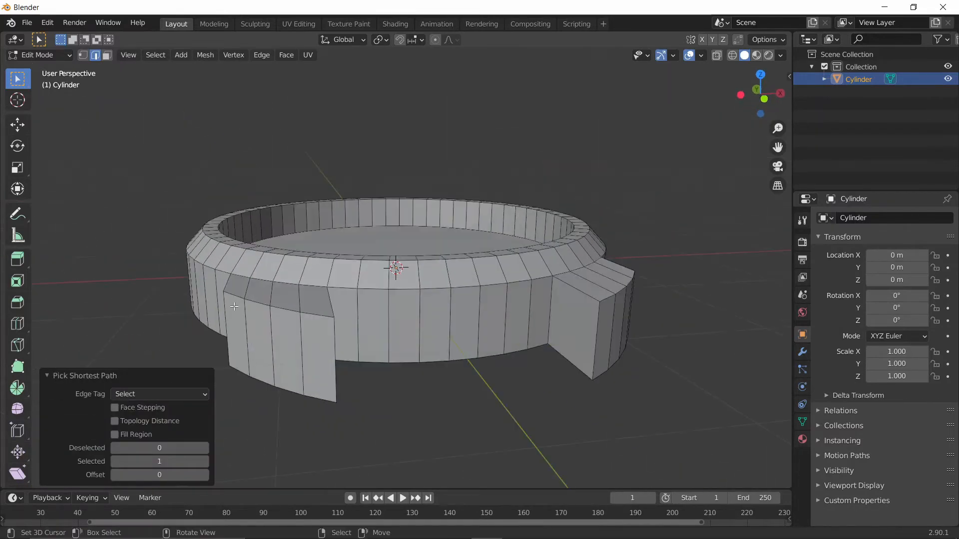
pyautogui.keyDown('shift'); pyautogui.rightClick(233, 296); pyautogui.keyUp('shift')
pyautogui.keyDown('ctrl'); pyautogui.rightClick(305, 312); pyautogui.keyUp('ctrl')
pyautogui.moveTo(304, 312); pyautogui.dragTo(238, 310, button='middle')
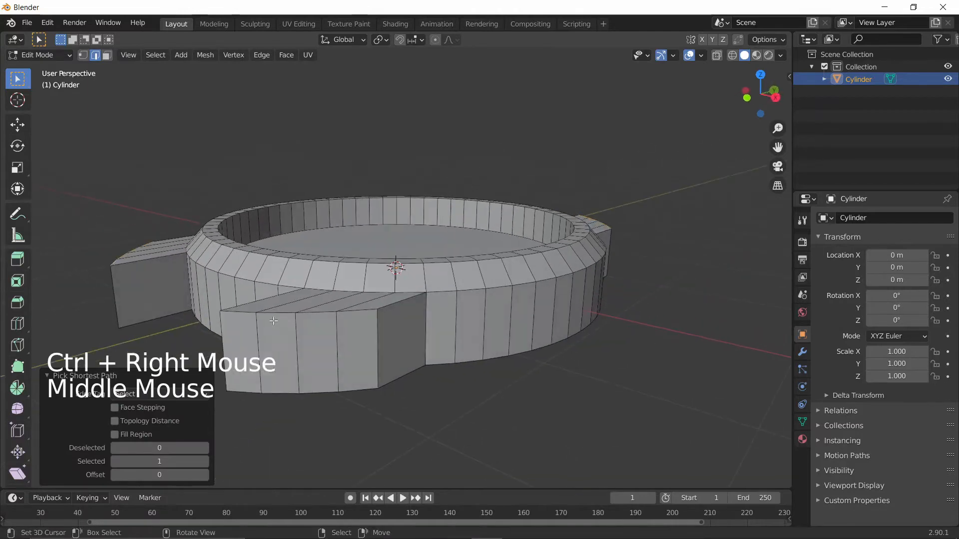
pyautogui.keyDown('shift'); pyautogui.rightClick(238, 311); pyautogui.keyUp('shift')
pyautogui.keyDown('ctrl'); pyautogui.rightClick(376, 307); pyautogui.keyUp('ctrl')
# Step: Lower the selected edges along Z by about 0.22 m to slope the four projections, and return to object mode
pyautogui.moveTo(375, 307); pyautogui.dragTo(493, 310, button='middle')
pyautogui.scroll(-4, 320, 309)
pyautogui.scroll(1, 494, 309)
pyautogui.press('g')
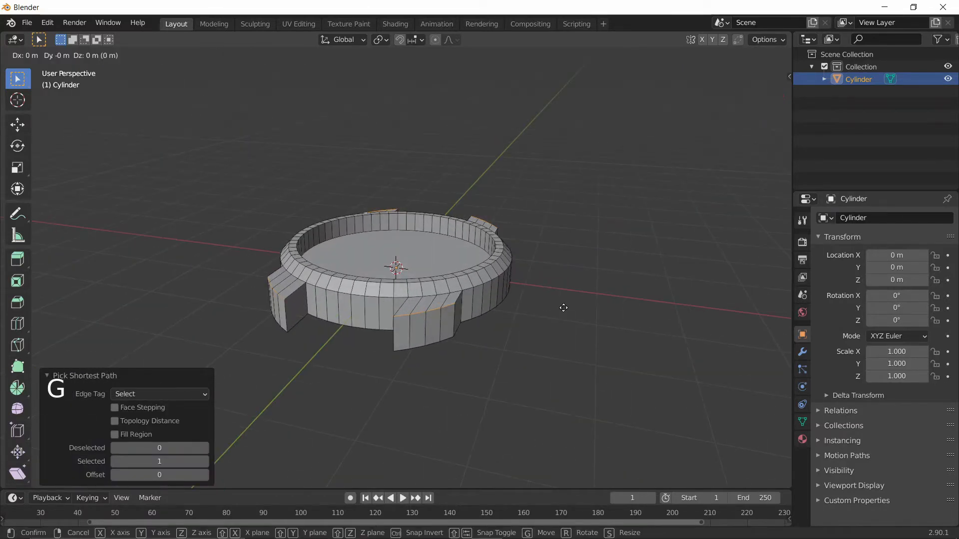
pyautogui.press('z')
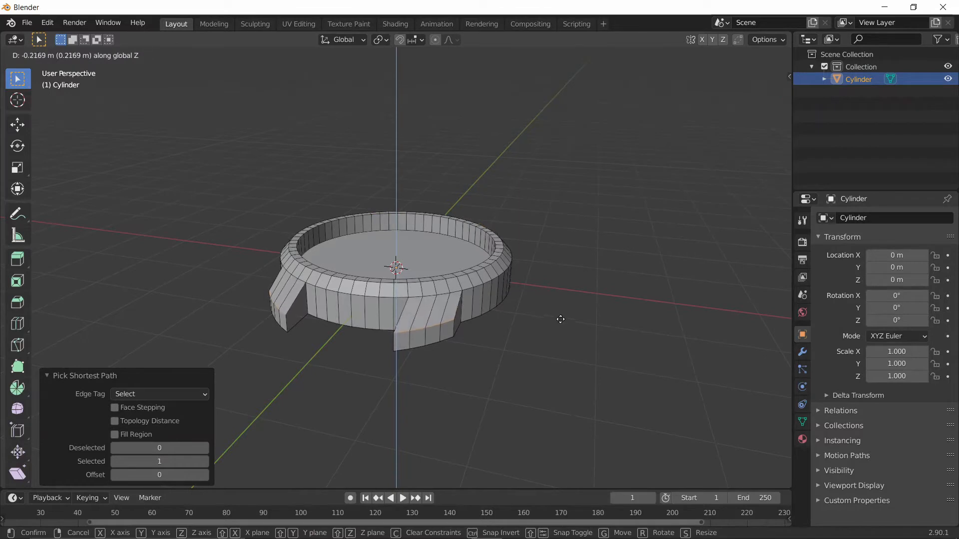
pyautogui.click(561, 321)
pyautogui.press('Tab')
pyautogui.moveTo(525, 331); pyautogui.dragTo(446, 317, button='middle')
pyautogui.scroll(3, 395, 322)
pyautogui.press('Tab')
pyautogui.scroll(-1, 443, 293)
pyautogui.press('Tab')
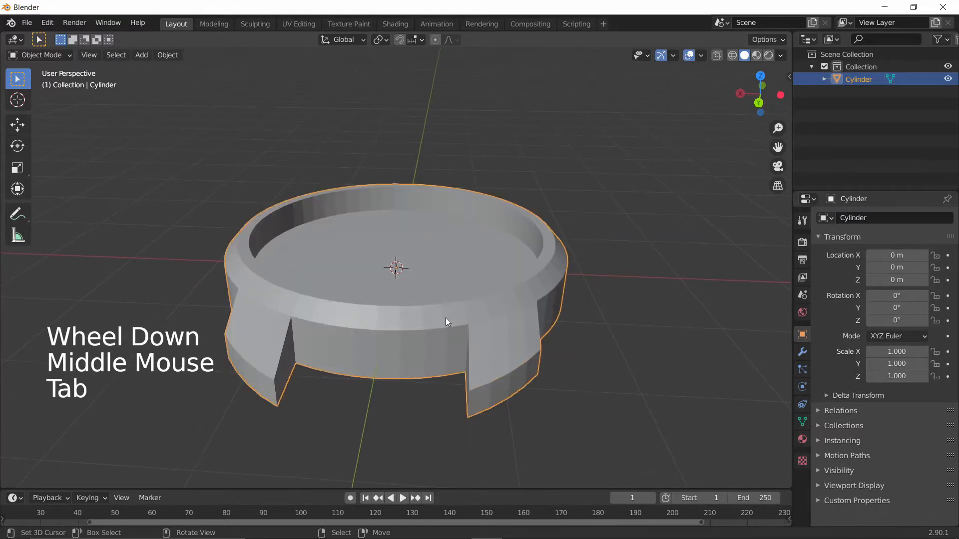
# Step: Add a cube mesh at the scene origin
pyautogui.moveTo(470, 265); pyautogui.dragTo(464, 287, button='middle')
pyautogui.press('shift')
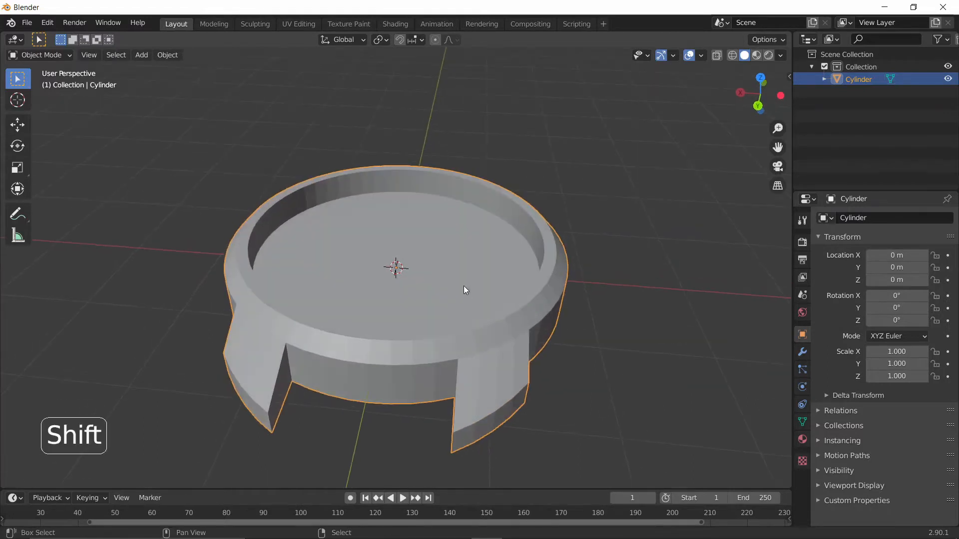
pyautogui.hotkey('shift', 'a')
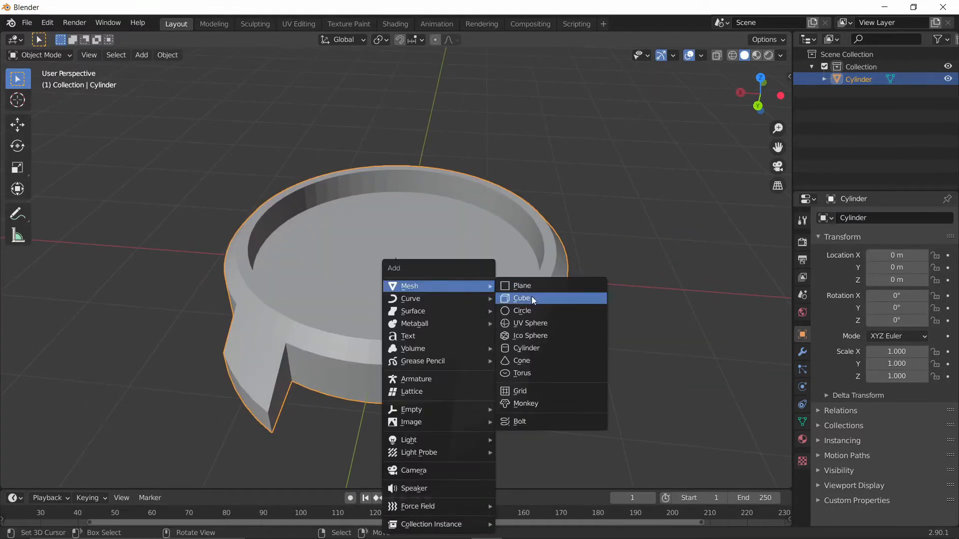
pyautogui.click(574, 297)
pyautogui.moveTo(529, 301); pyautogui.dragTo(531, 301, button='middle')
pyautogui.press('Tab')
pyautogui.press('Tab')
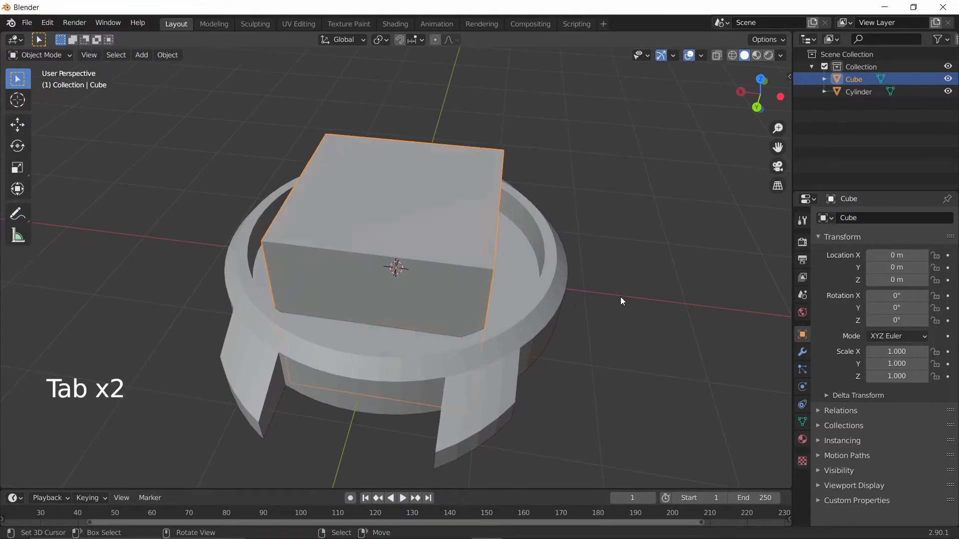
# Step: Scale the cube to about 0.298 and move it along Y to about 1.92 m, between the two projections
pyautogui.press('g')
pyautogui.press('y')
pyautogui.click(549, 421)
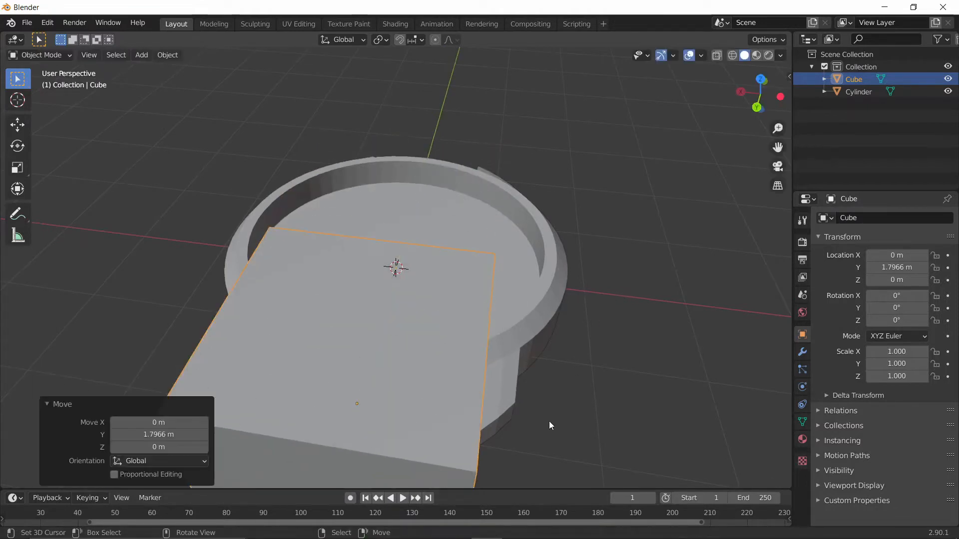
pyautogui.scroll(-1, 594, 373)
pyautogui.press('s')
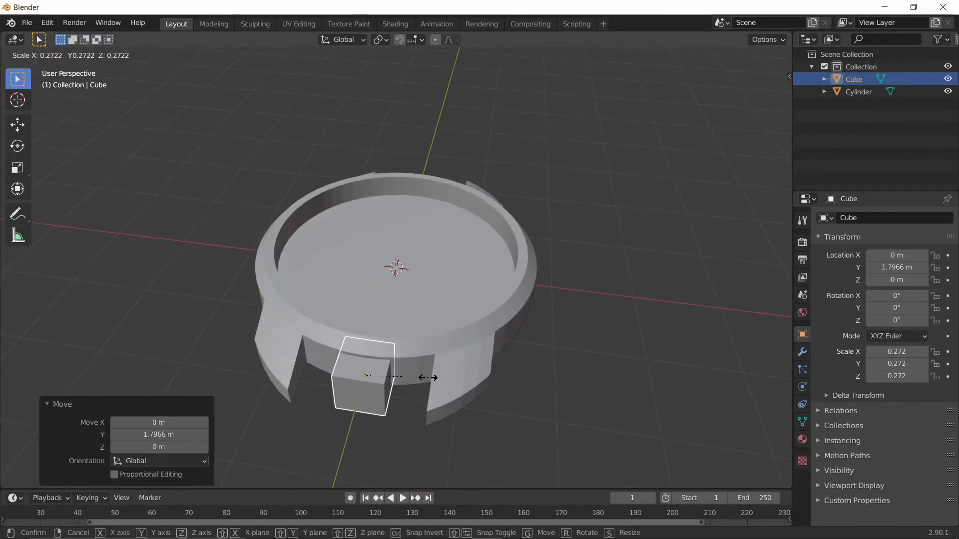
pyautogui.click(433, 374)
pyautogui.press('g')
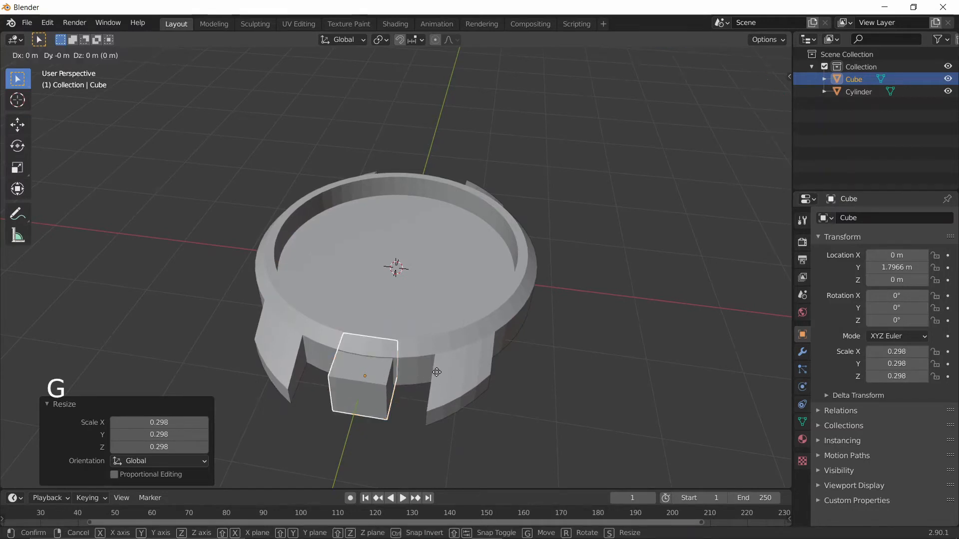
pyautogui.press('y')
pyautogui.click(431, 381)
# Step: Add a Mirror modifier on the X axis to the cube, with Cylinder as the mirror object
pyautogui.moveTo(431, 380); pyautogui.dragTo(455, 358, button='middle')
pyautogui.press('`')
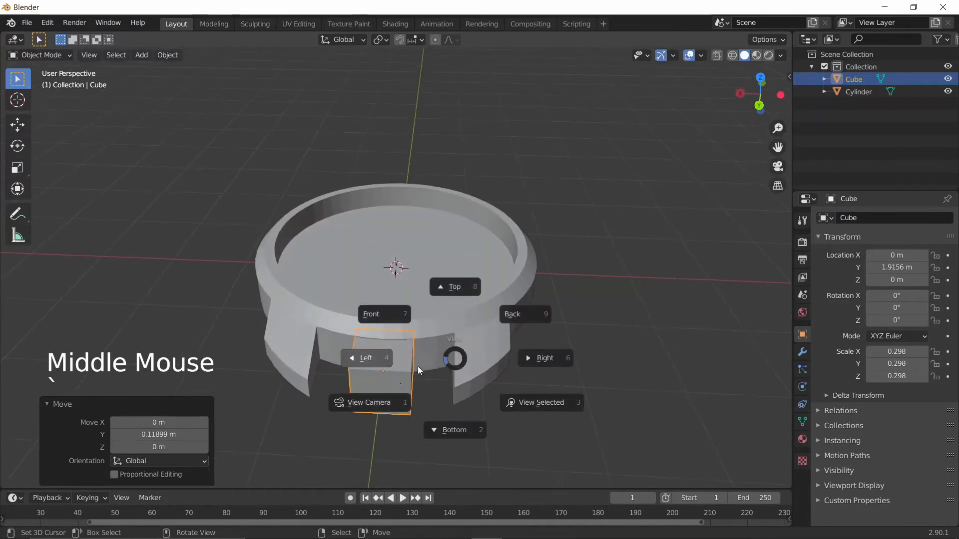
pyautogui.click(394, 307)
pyautogui.press('`')
pyautogui.click(447, 262)
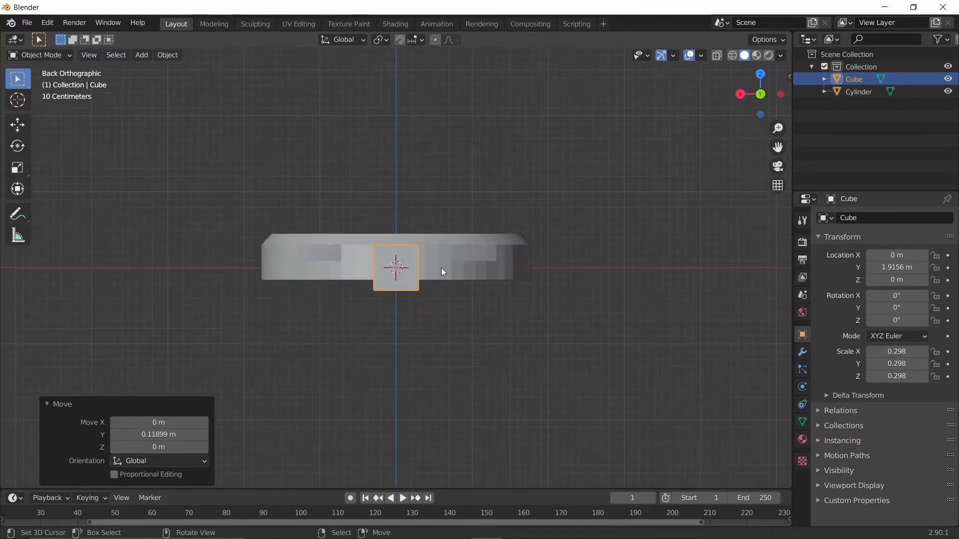
pyautogui.scroll(6, 444, 280)
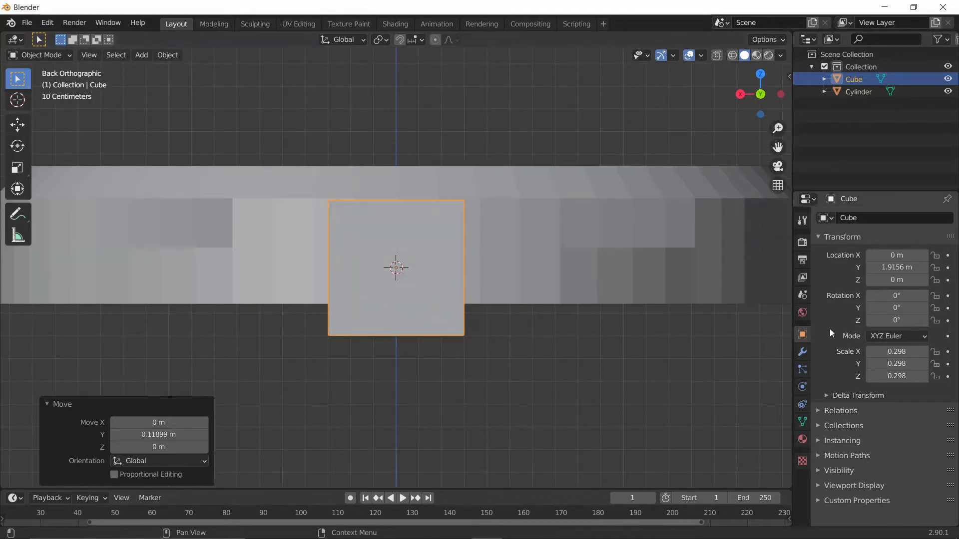
pyautogui.click(802, 352)
pyautogui.click(850, 217)
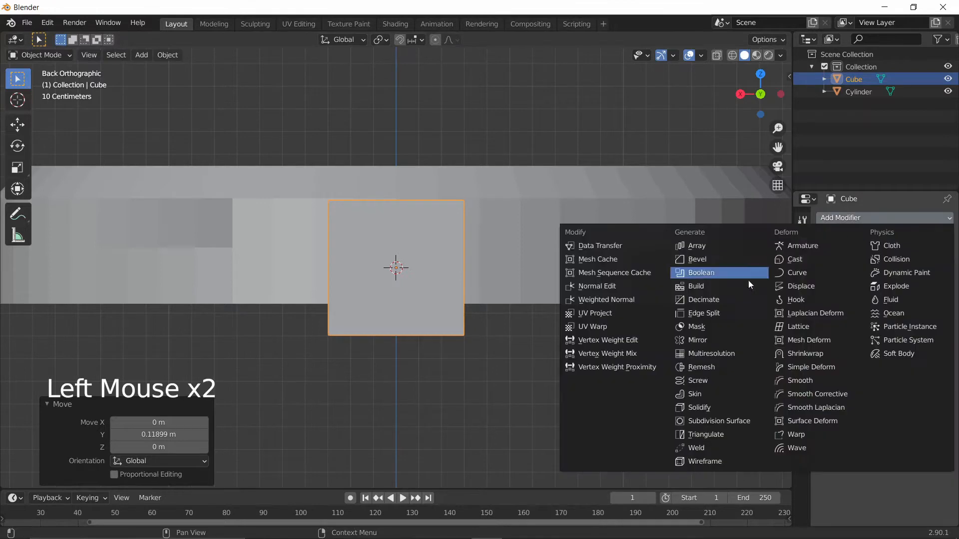
pyautogui.click(701, 339)
pyautogui.click(904, 303)
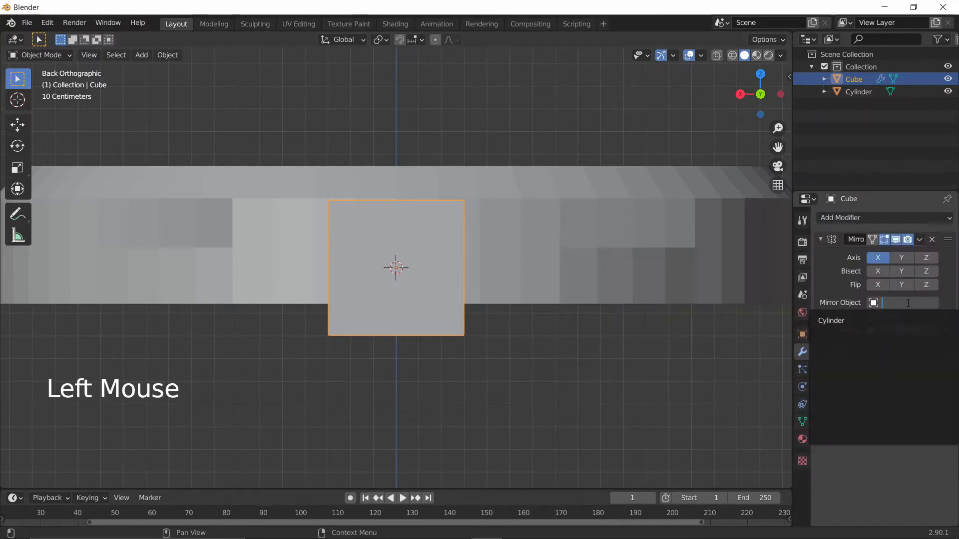
pyautogui.click(683, 237)
# Step: Move the cube along X by about -0.42 m so it and its mirrored copy sit apart
pyautogui.scroll(-2, 660, 245)
pyautogui.moveTo(660, 245); pyautogui.dragTo(654, 279, button='middle')
pyautogui.scroll(-1, 584, 296)
pyautogui.moveTo(422, 320); pyautogui.dragTo(438, 363, button='middle')
pyautogui.press('g')
pyautogui.press('x')
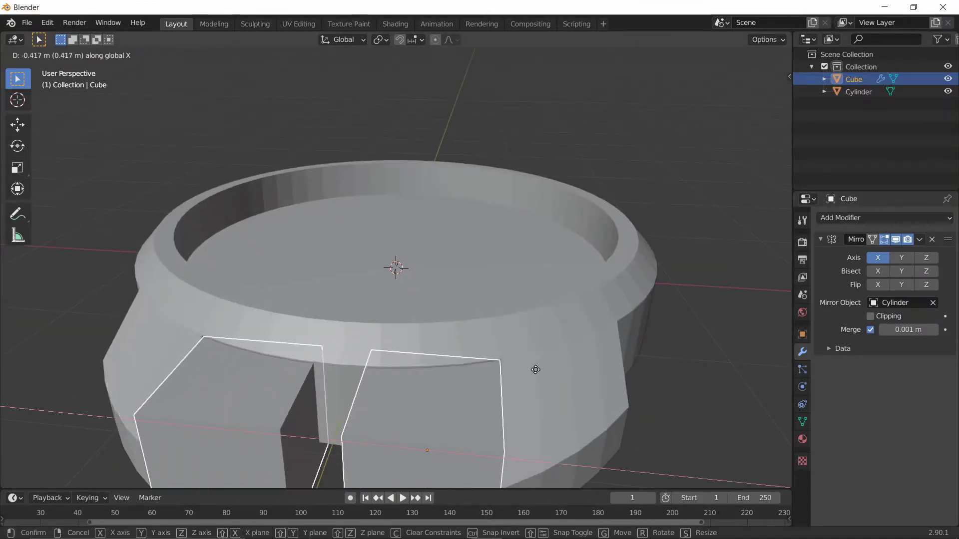
pyautogui.click(540, 361)
# Step: Scale the whole cube mesh down slightly in edit mode
pyautogui.scroll(-2, 543, 361)
pyautogui.moveTo(543, 360); pyautogui.dragTo(599, 325, button='middle')
pyautogui.press('Tab')
pyautogui.press('s')
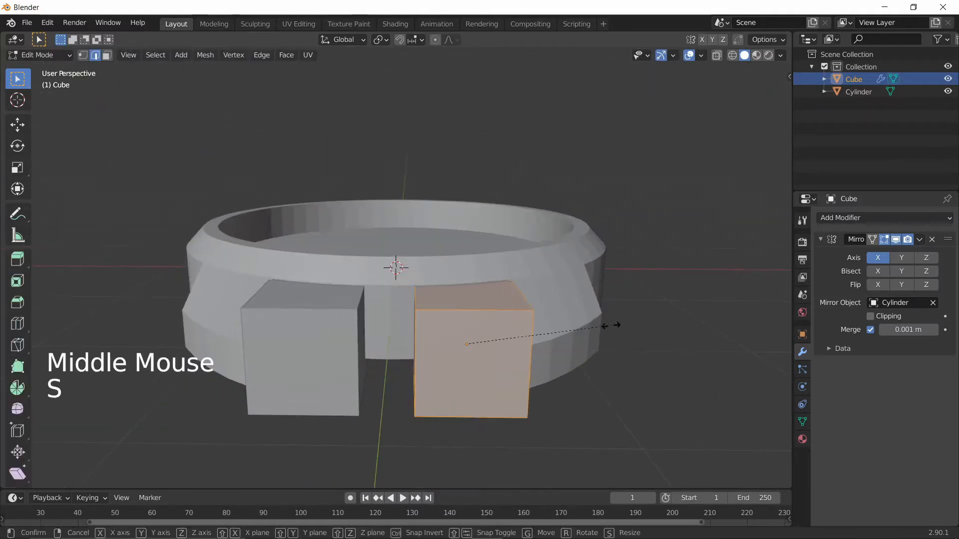
pyautogui.click(564, 318)
# Step: Move the block's side face nearest the projection outward along X by about -0.062 m
pyautogui.moveTo(564, 317); pyautogui.dragTo(400, 375, button='middle')
pyautogui.rightClick(374, 330)
pyautogui.press('3')
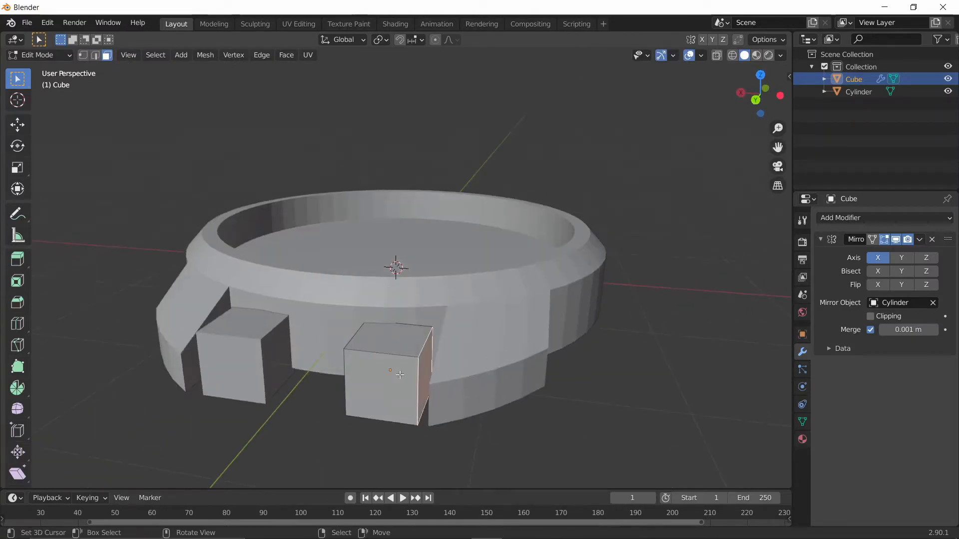
pyautogui.press('g')
pyautogui.press('x')
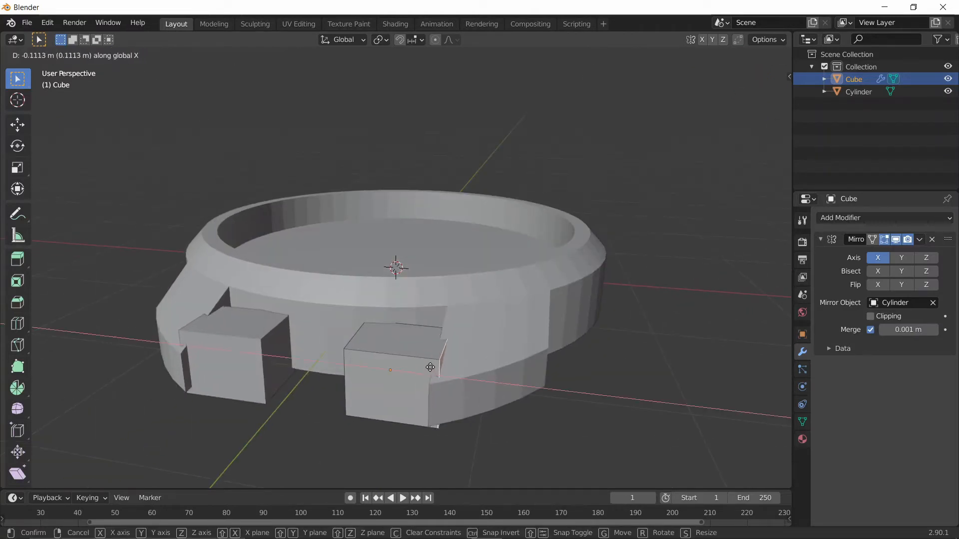
pyautogui.click(422, 365)
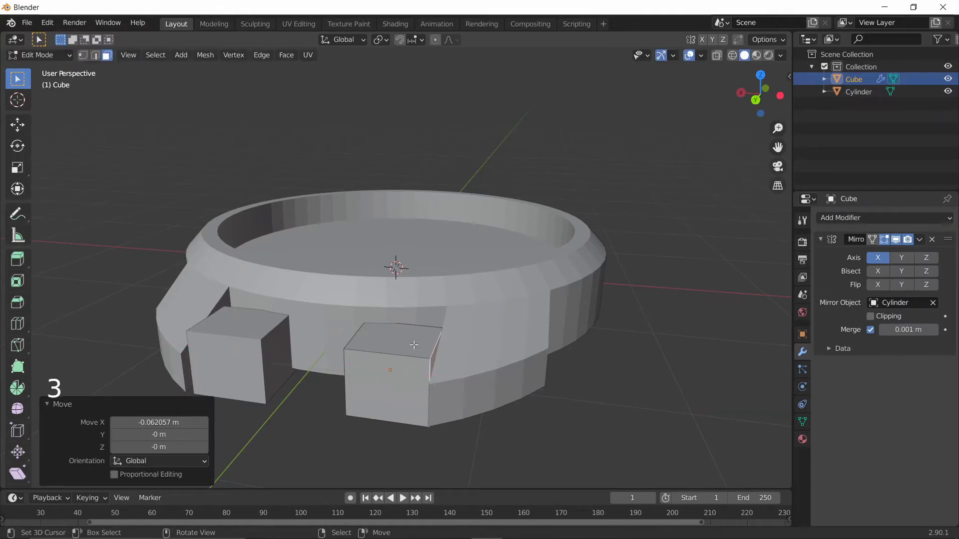
# Step: Raise the block's top face slightly along Z
pyautogui.rightClick(414, 345)
pyautogui.press('g')
pyautogui.press('z')
pyautogui.click(415, 325)
# Step: Lengthen the block by moving its outer end face about 0.37 m along Y
pyautogui.moveTo(415, 325); pyautogui.dragTo(376, 347, button='middle')
pyautogui.rightClick(482, 349)
pyautogui.scroll(-2, 342, 349)
pyautogui.press('g')
pyautogui.press('y')
pyautogui.click(303, 349)
pyautogui.scroll(1, 376, 347)
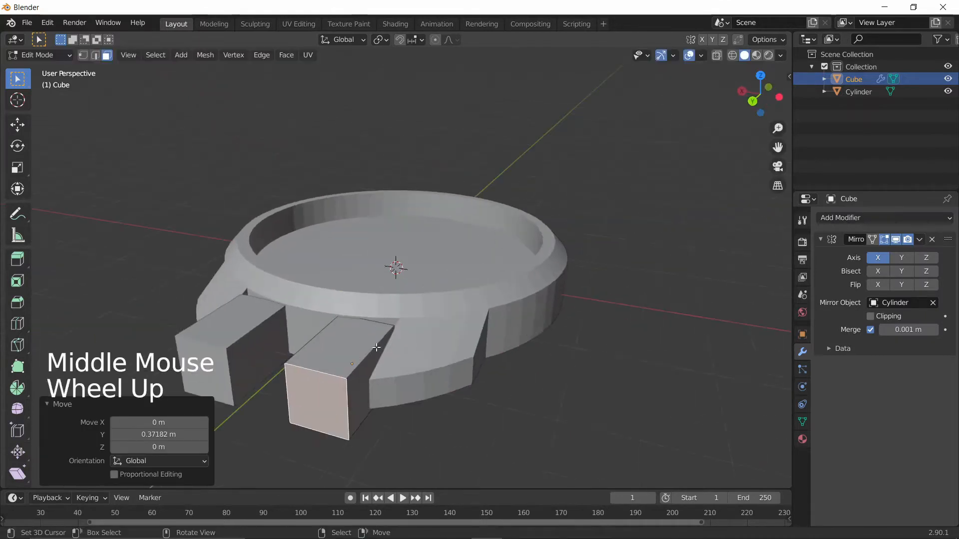
# Step: Lower the block's top face along Z by about 0.02 m
pyautogui.rightClick(330, 351)
pyautogui.press('g')
pyautogui.press('z')
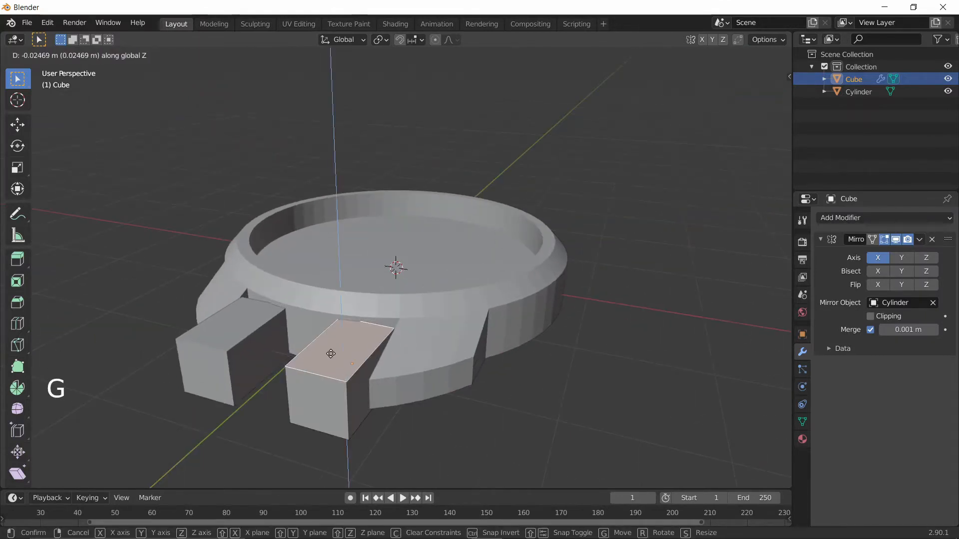
pyautogui.click(329, 353)
# Step: Lower the block's top outer edge along Z to slope its upper side, and return to object mode with nothing selected
pyautogui.press('2')
pyautogui.moveTo(330, 353); pyautogui.dragTo(412, 351, button='middle')
pyautogui.rightClick(431, 310)
pyautogui.press('g')
pyautogui.press('z')
pyautogui.click(417, 346)
pyautogui.press('Tab')
pyautogui.moveTo(514, 379); pyautogui.dragTo(576, 394, button='middle')
pyautogui.rightClick(699, 424)
pyautogui.moveTo(699, 424); pyautogui.dragTo(649, 457, button='middle')
# Step: Select the block's hidden inner end face using wireframe shading and move it along Y by about -0.11 m towards the disc
pyautogui.press('Tab')
pyautogui.moveTo(357, 334); pyautogui.dragTo(408, 331, button='middle')
pyautogui.keyDown('shift'); pyautogui.moveTo(409, 331); pyautogui.dragTo(325, 280, button='middle'); pyautogui.keyUp('shift')
pyautogui.scroll(2, 403, 330)
pyautogui.press('3')
pyautogui.moveTo(325, 281)
pyautogui.mouseDown(button='middle')
pyautogui.moveTo(303, 308)
pyautogui.moveTo(261, 291)
pyautogui.moveTo(320, 274)
pyautogui.moveTo(321, 332)
pyautogui.mouseUp(button='middle')
pyautogui.press('z')
pyautogui.click(184, 321)
pyautogui.press('3')
pyautogui.rightClick(346, 274)
pyautogui.press('z')
pyautogui.click(481, 350)
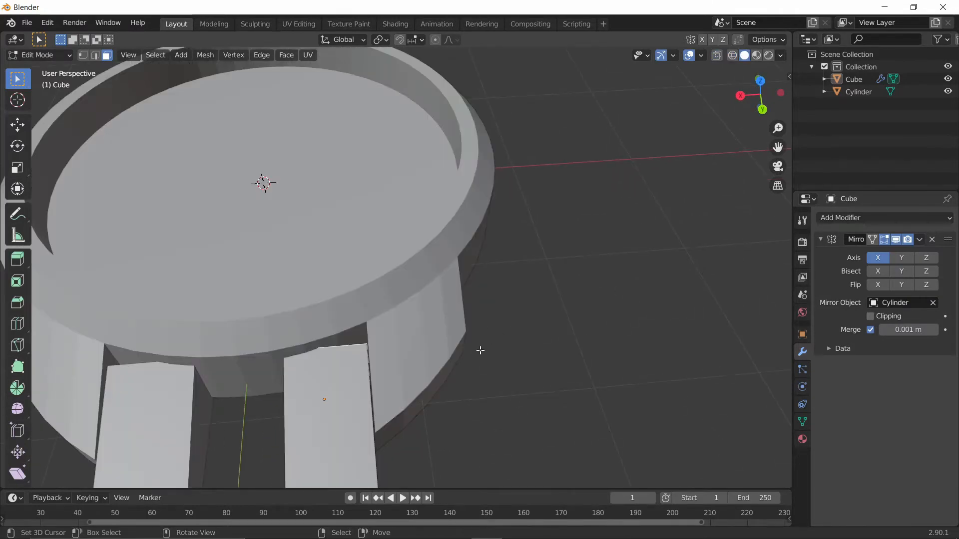
pyautogui.press('g')
pyautogui.press('y')
pyautogui.click(478, 334)
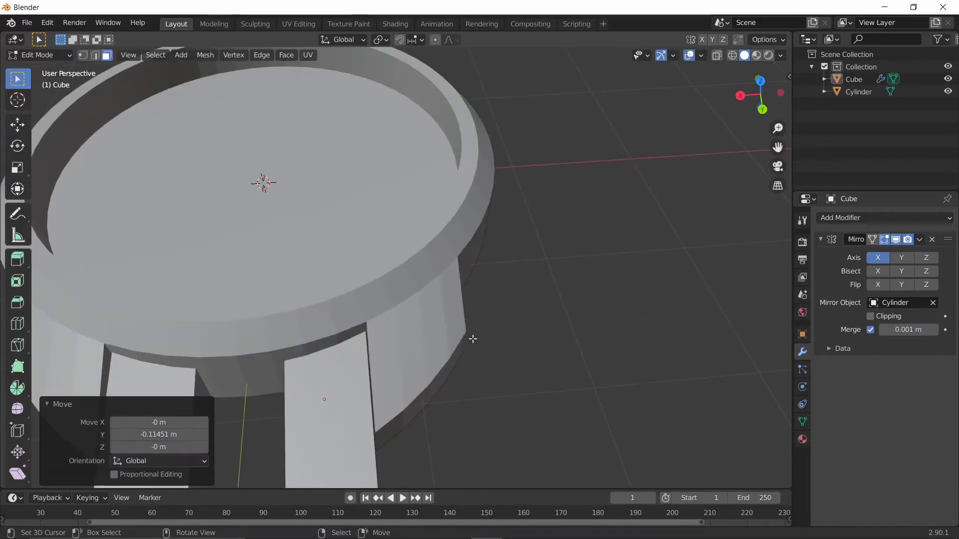
# Step: Raise the strap block's bottom vertices along Z by about 0.042 m in the wireframe back view to align with the disc's underside
pyautogui.scroll(-2, 334, 295)
pyautogui.press('Tab')
pyautogui.moveTo(478, 333); pyautogui.dragTo(244, 250, button='middle')
pyautogui.press('`')
pyautogui.click(371, 250)
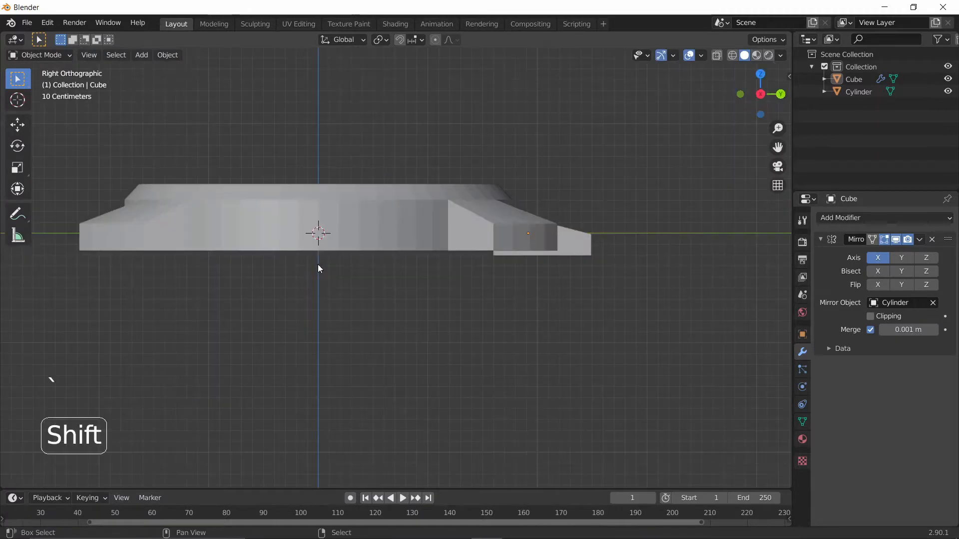
pyautogui.keyDown('shift'); pyautogui.moveTo(497, 259); pyautogui.dragTo(382, 277, button='middle'); pyautogui.keyUp('shift')
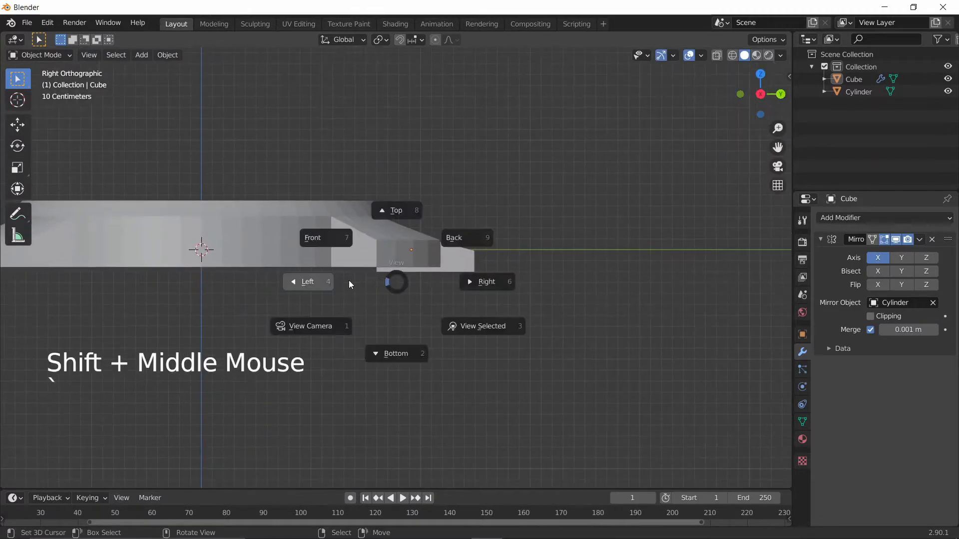
pyautogui.click(336, 229)
pyautogui.press('`')
pyautogui.click(367, 194)
pyautogui.scroll(2, 317, 278)
pyautogui.press('Tab')
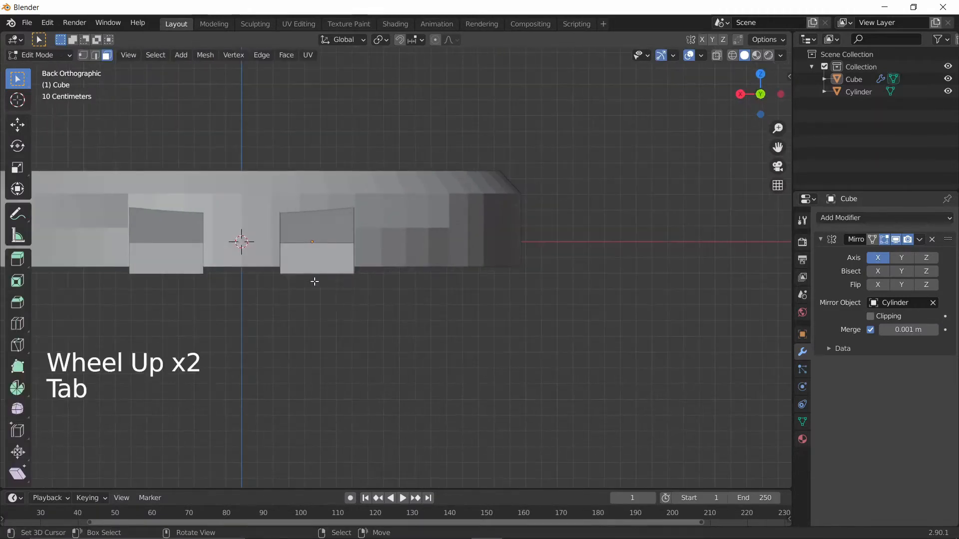
pyautogui.scroll(3, 315, 278)
pyautogui.press('z')
pyautogui.press('1')
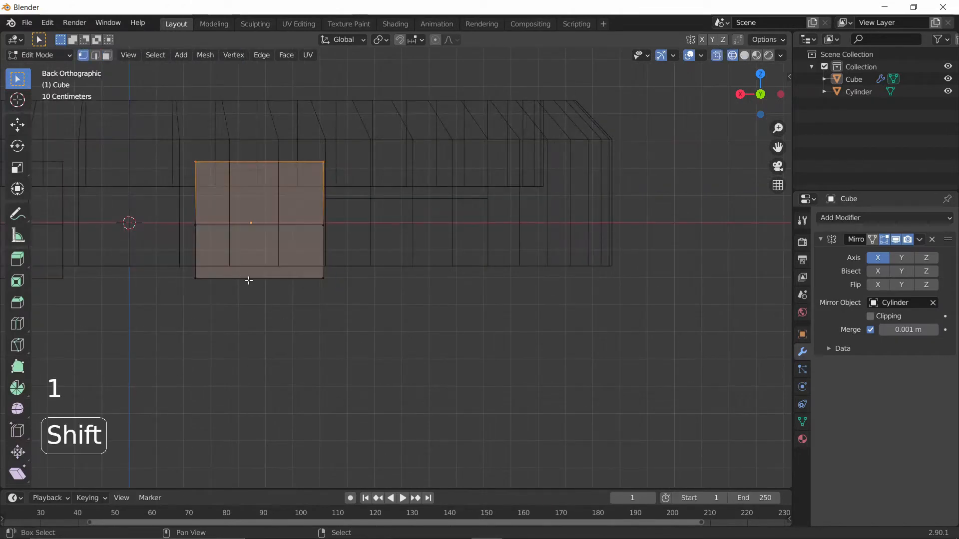
pyautogui.keyDown('shift'); pyautogui.moveTo(250, 278); pyautogui.dragTo(381, 323, button='middle'); pyautogui.keyUp('shift')
pyautogui.rightClick(488, 358)
pyautogui.scroll(2, 488, 357)
pyautogui.press('b')
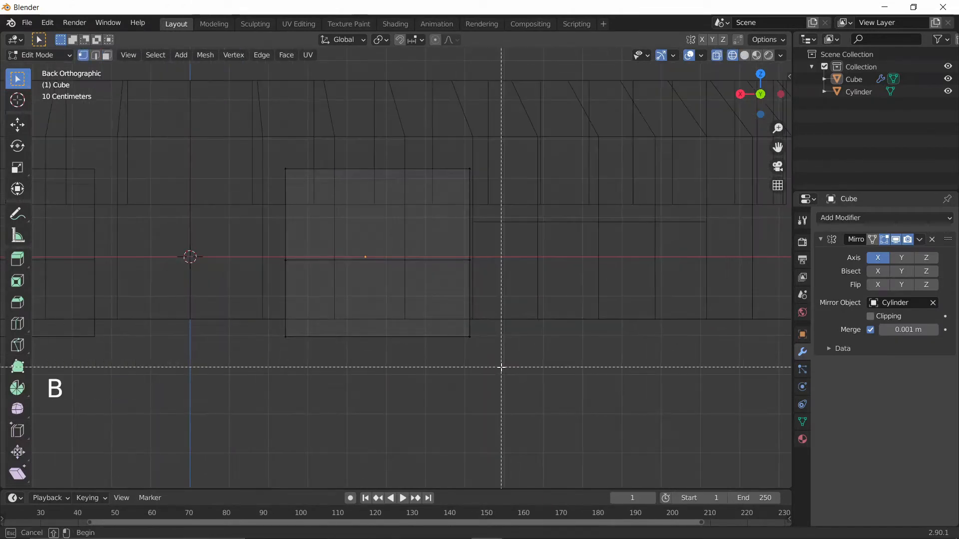
pyautogui.moveTo(501, 367); pyautogui.dragTo(256, 300)
pyautogui.press('g')
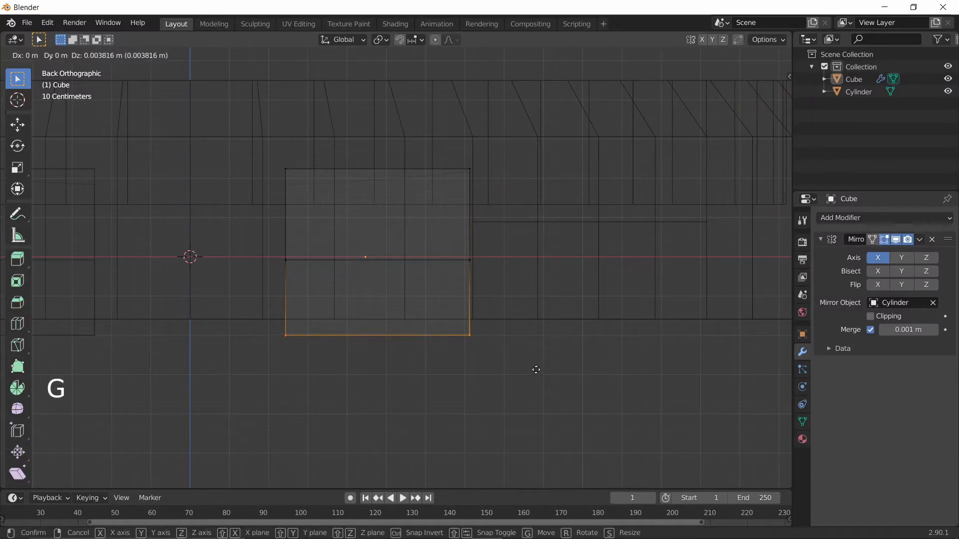
pyautogui.press('z')
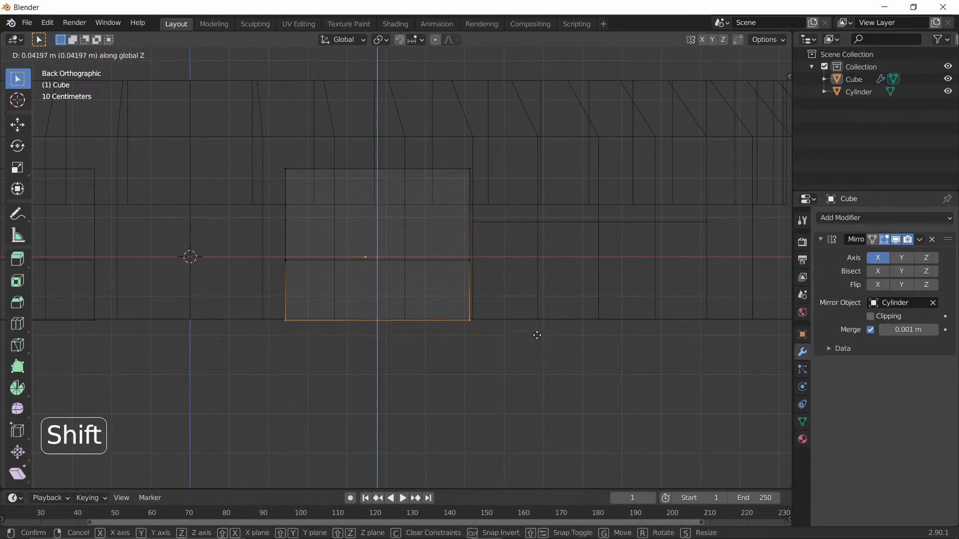
pyautogui.click(537, 334)
# Step: Return to solid shading and object mode, and examine the strap blocks against the disc from several angles
pyautogui.moveTo(533, 332); pyautogui.dragTo(507, 347, button='middle')
pyautogui.press('Tab')
pyautogui.scroll(-2, 474, 341)
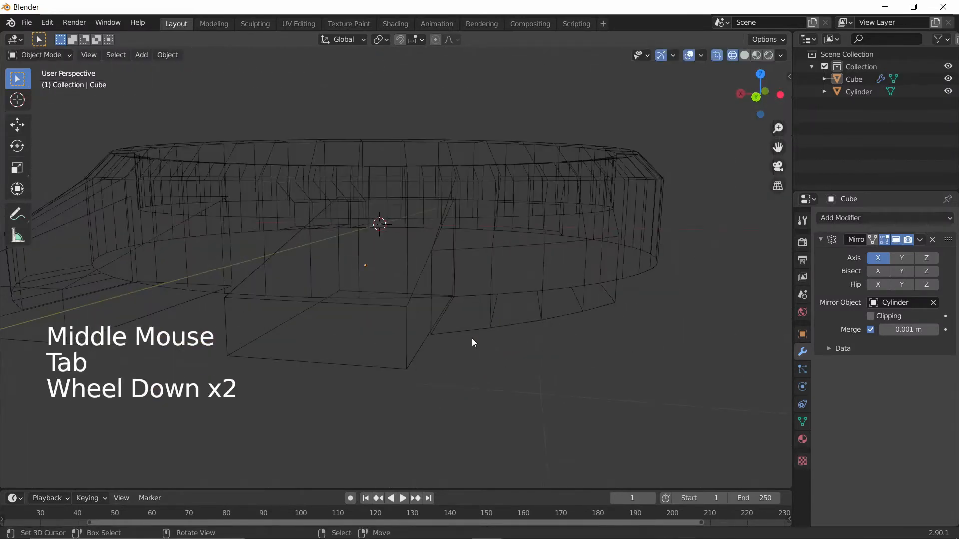
pyautogui.press('z')
pyautogui.press('Tab')
pyautogui.scroll(-1, 604, 330)
pyautogui.moveTo(604, 331); pyautogui.dragTo(571, 368, button='middle')
pyautogui.rightClick(571, 368)
pyautogui.scroll(-4, 450, 360)
pyautogui.moveTo(367, 356); pyautogui.dragTo(447, 342, button='middle')
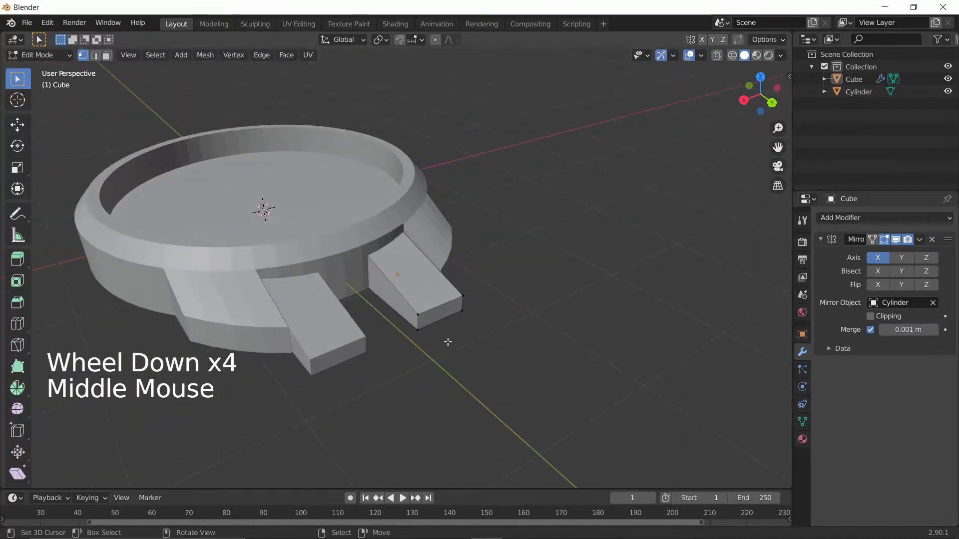
pyautogui.press('Tab')
pyautogui.moveTo(388, 314); pyautogui.dragTo(365, 325, button='middle')
pyautogui.scroll(3, 369, 324)
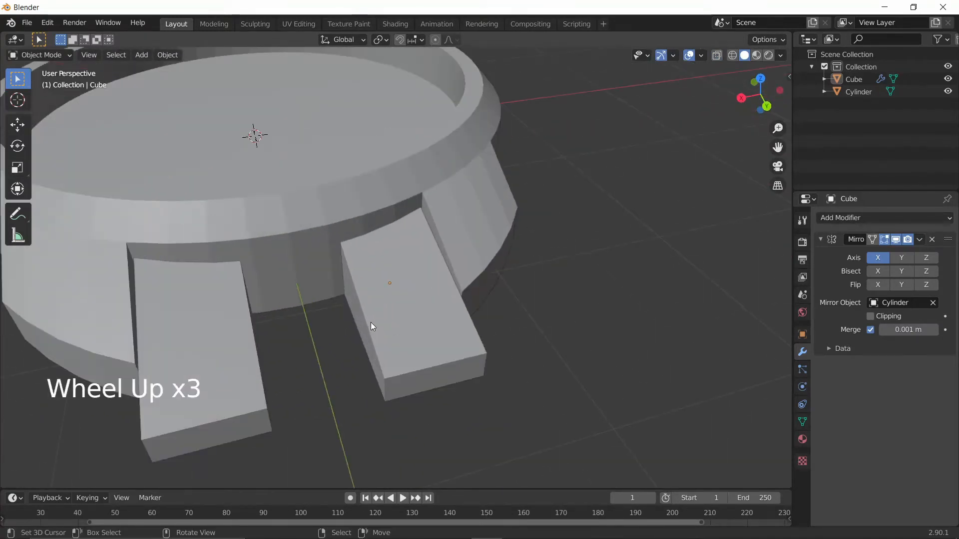
# Step: Narrow the strap block by moving its inner side face along X by about -0.07 m
pyautogui.press('Tab')
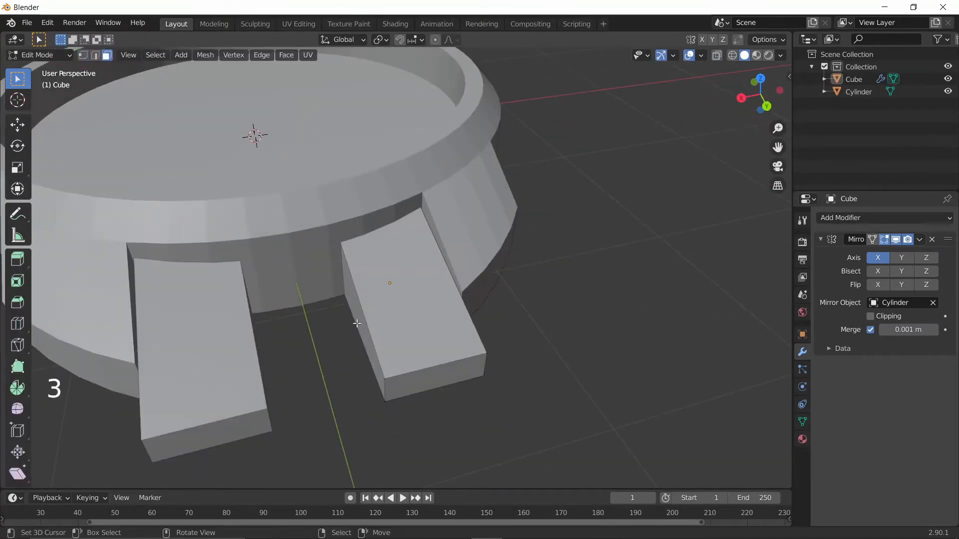
pyautogui.rightClick(356, 323)
pyautogui.press('g')
pyautogui.press('x')
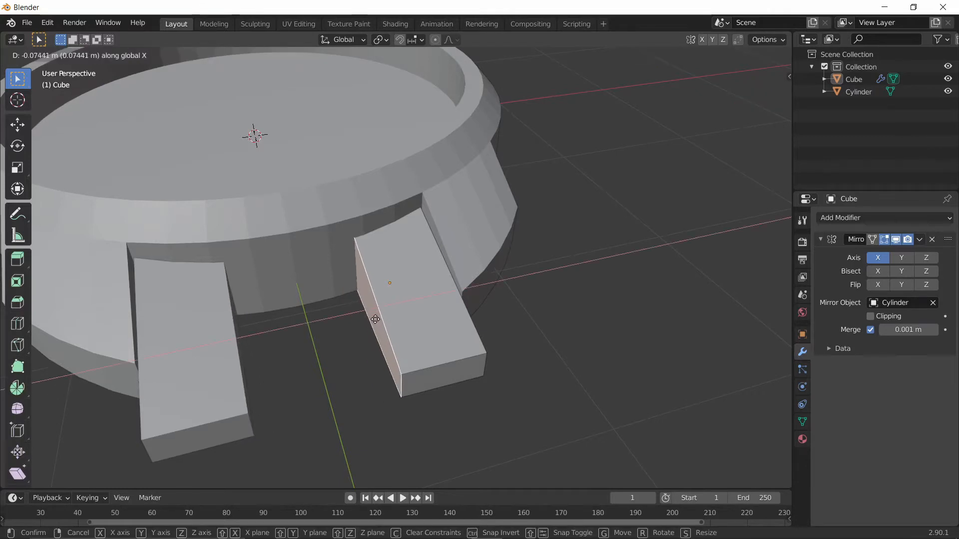
pyautogui.click(377, 318)
pyautogui.press('Tab')
pyautogui.scroll(-2, 379, 321)
pyautogui.moveTo(379, 321); pyautogui.dragTo(313, 349, button='middle')
pyautogui.scroll(-3, 395, 300)
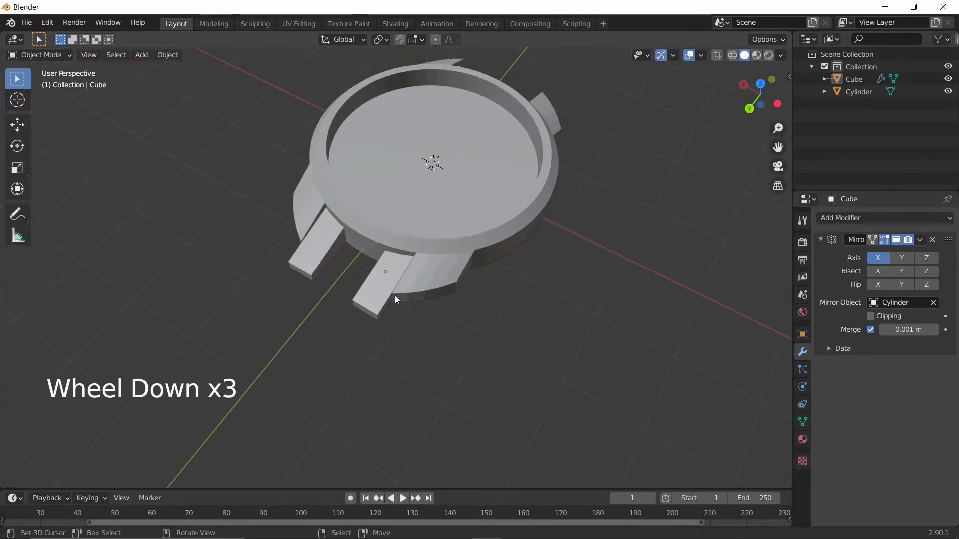
# Step: Add a 2 m cube and move it along Y from the disc's centre towards the strap blocks
pyautogui.moveTo(394, 300); pyautogui.dragTo(411, 283, button='middle')
pyautogui.hotkey('shift', 'a')
pyautogui.moveTo(412, 282)
pyautogui.click(487, 300)
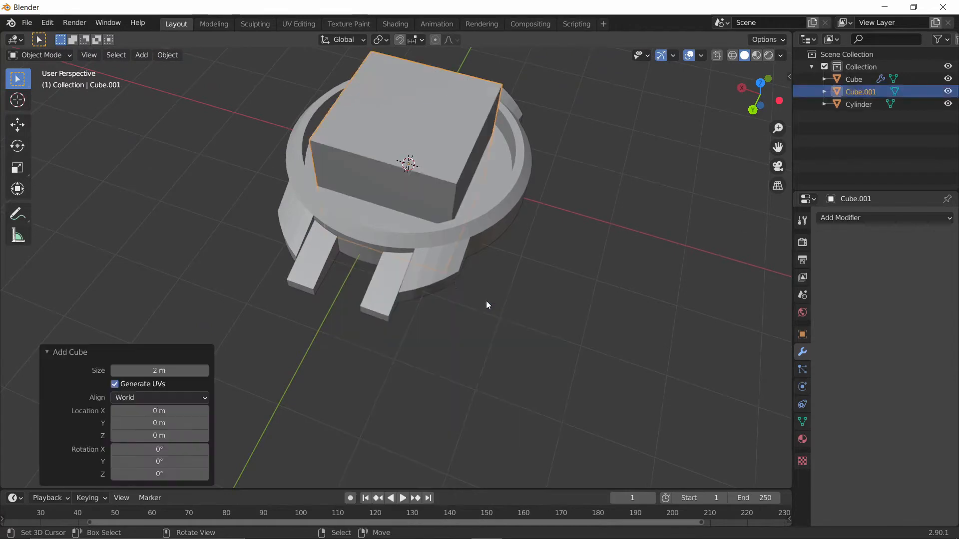
pyautogui.moveTo(486, 302); pyautogui.dragTo(484, 232, button='middle')
pyautogui.scroll(2, 480, 264)
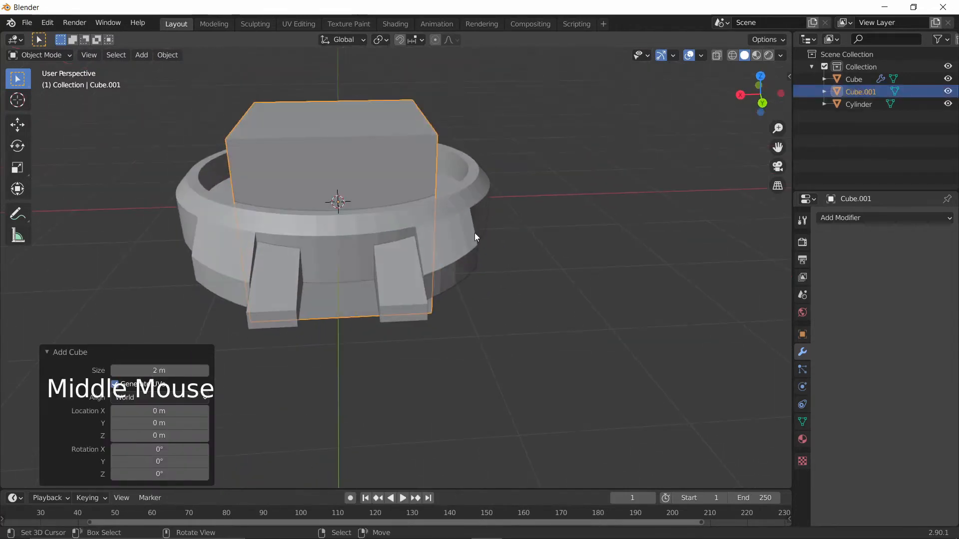
pyautogui.press('g')
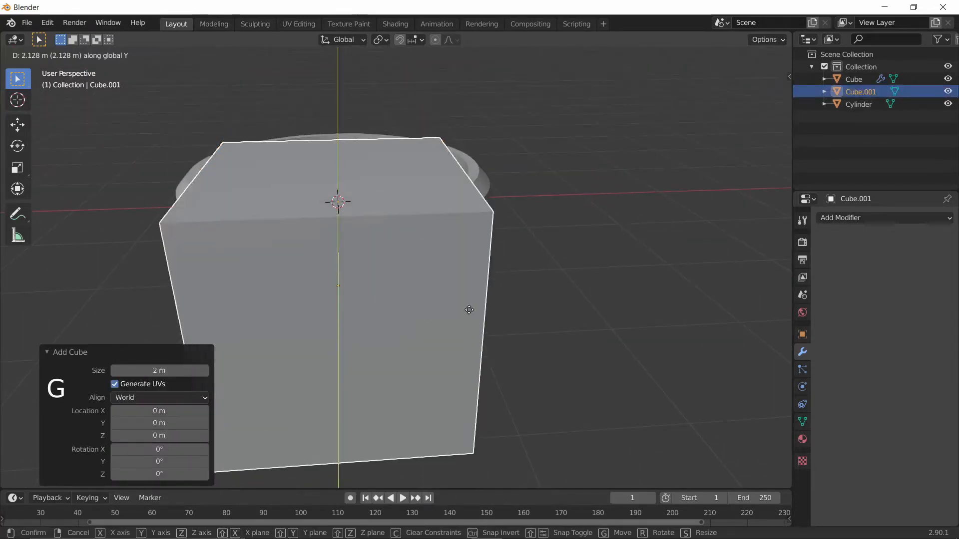
pyautogui.click(526, 266)
# Step: Scale the new cube's mesh to 0.376 along Z and then uniformly to 0.35, and return to object mode
pyautogui.press('Tab')
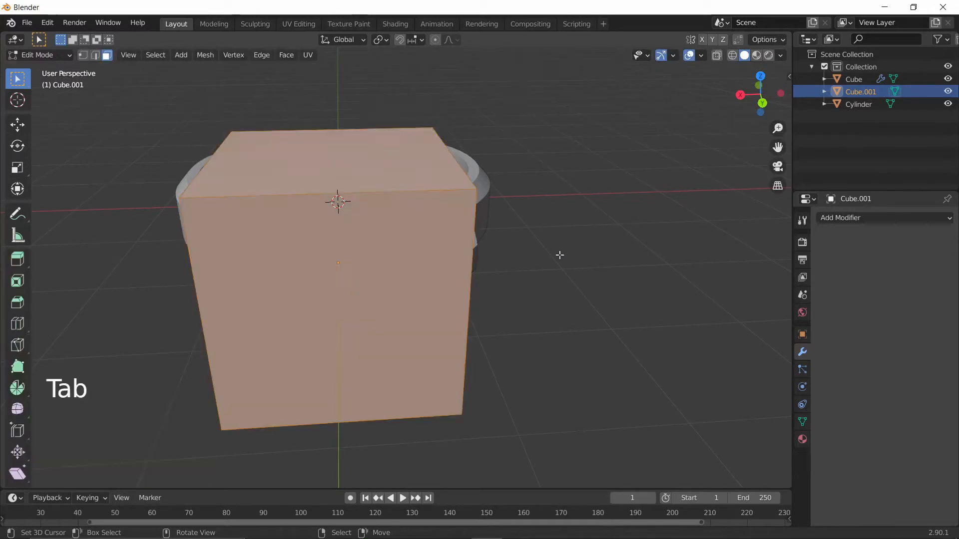
pyautogui.press('s')
pyautogui.press('z')
pyautogui.click(419, 283)
pyautogui.press('s')
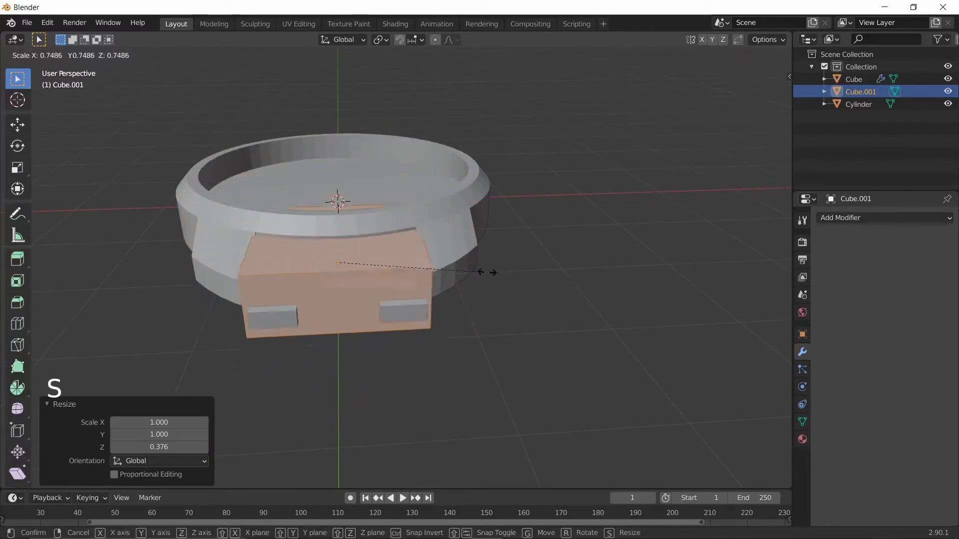
pyautogui.click(415, 266)
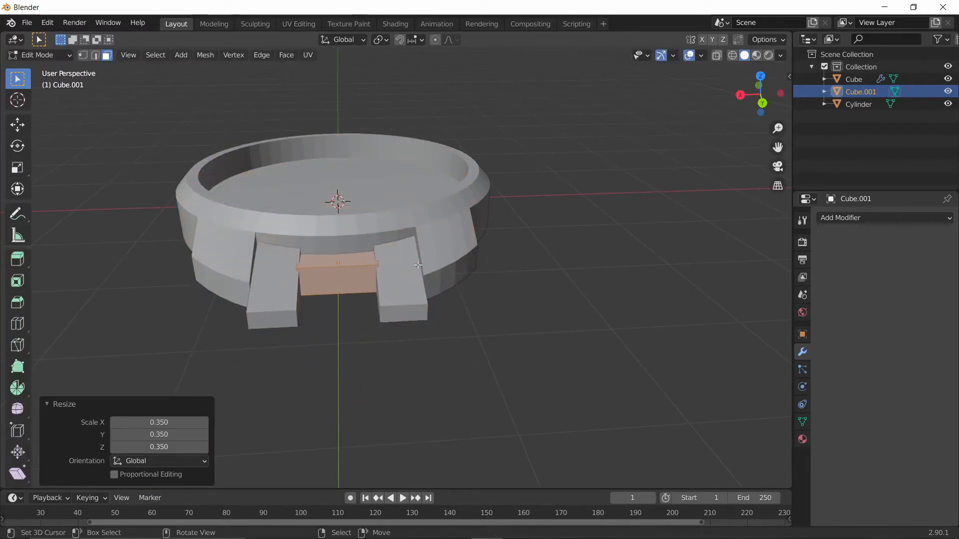
pyautogui.press('Tab')
# Step: Move the small block outward along Y by about 0.785 m between the two strap blocks
pyautogui.moveTo(415, 266); pyautogui.dragTo(426, 298, button='middle')
pyautogui.press('g')
pyautogui.press('y')
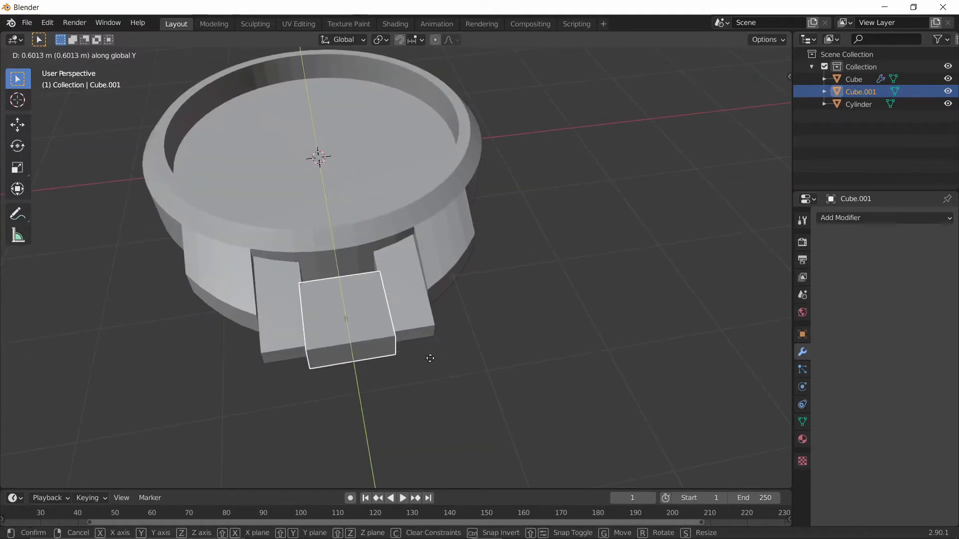
pyautogui.click(430, 369)
# Step: In top view, scale the middle block's mesh by 1.442 along Y and about 0.90 along X to fit between the strap blocks
pyautogui.press('KP_7')
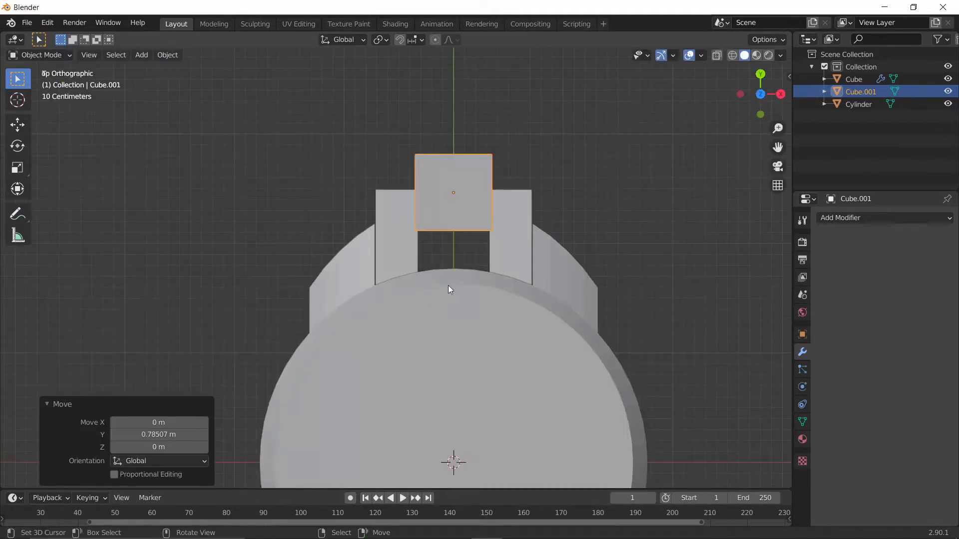
pyautogui.keyDown('shift'); pyautogui.moveTo(448, 286); pyautogui.dragTo(385, 317, button='middle'); pyautogui.keyUp('shift')
pyautogui.scroll(2, 413, 268)
pyautogui.press('Tab')
pyautogui.scroll(2, 408, 253)
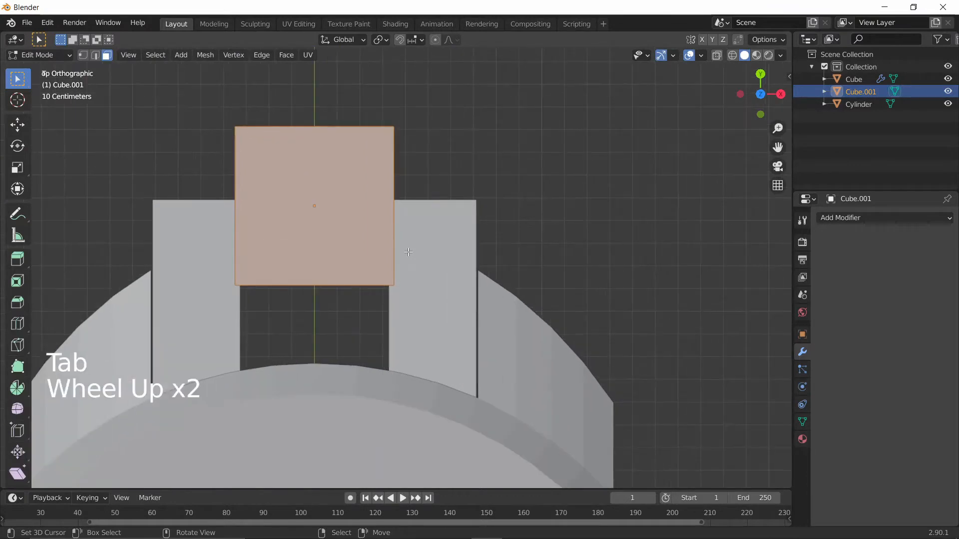
pyautogui.press('s')
pyautogui.press('y')
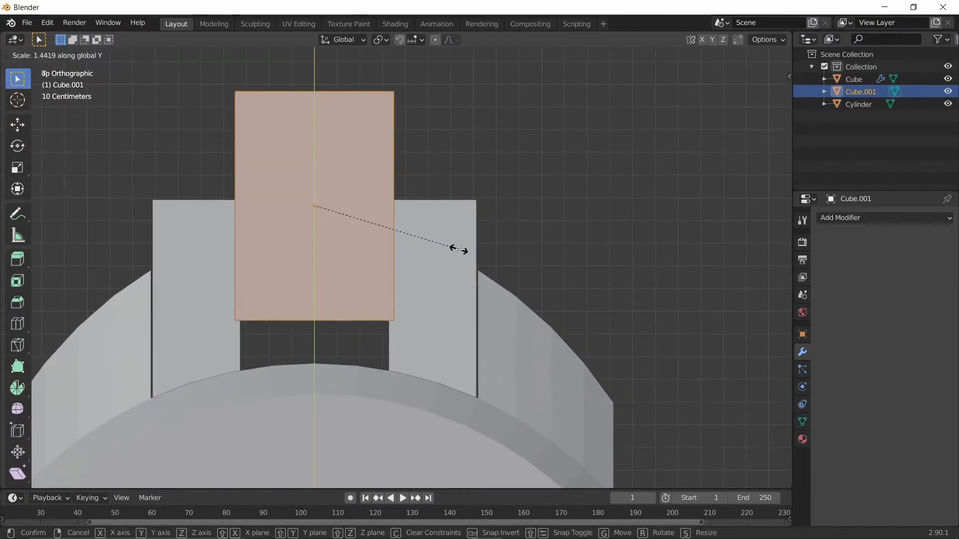
pyautogui.click(457, 251)
pyautogui.press('s')
pyautogui.press('x')
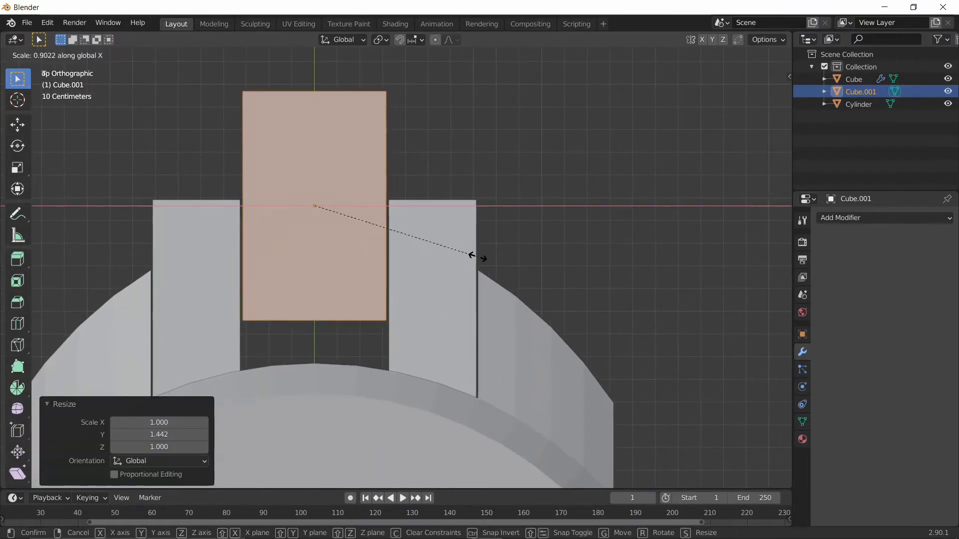
pyautogui.click(480, 257)
pyautogui.press('Tab')
# Step: Reduce the middle block's height by scaling its mesh along Z in the back view
pyautogui.moveTo(481, 256)
pyautogui.mouseDown(button='middle')
pyautogui.moveTo(389, 278)
pyautogui.moveTo(263, 170)
pyautogui.moveTo(488, 259)
pyautogui.mouseUp(button='middle')
pyautogui.press('`')
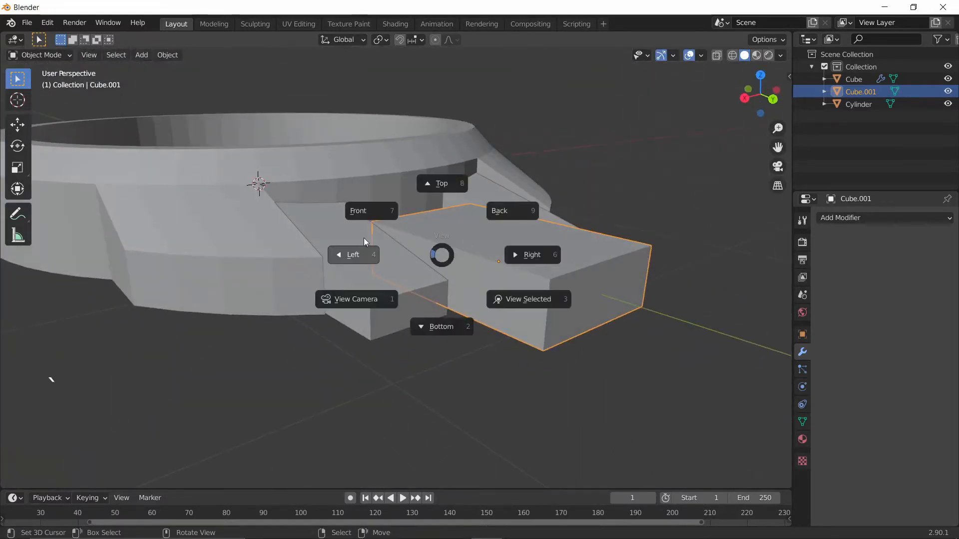
pyautogui.click(371, 213)
pyautogui.press('`')
pyautogui.click(454, 172)
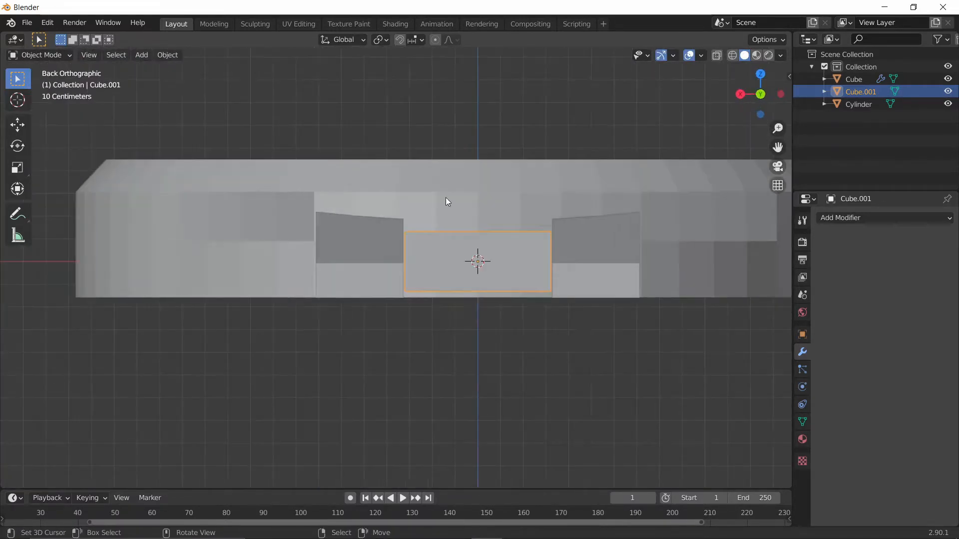
pyautogui.press('Tab')
pyautogui.keyDown('shift'); pyautogui.scroll(3, 382, 273); pyautogui.keyUp('shift')
pyautogui.scroll(2, 578, 254)
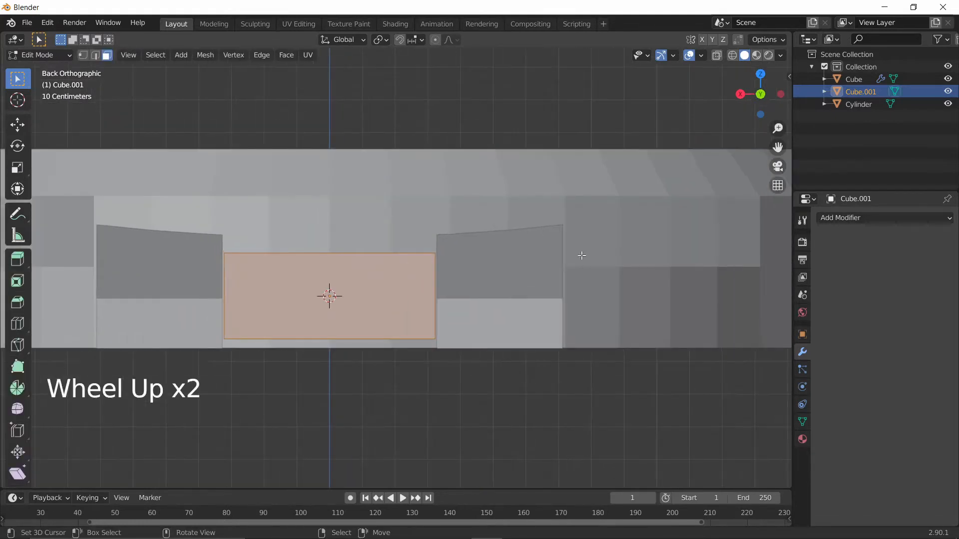
pyautogui.press('s')
pyautogui.press('z')
pyautogui.click(500, 269)
pyautogui.press('Tab')
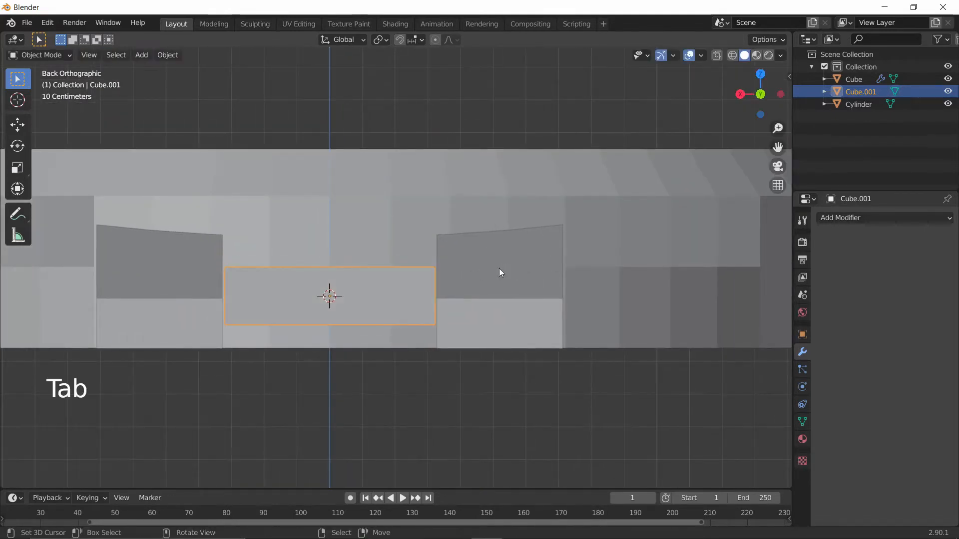
# Step: Lower the middle block along Z by about 0.08 m to the level of the disc's underside
pyautogui.press('g')
pyautogui.press('z')
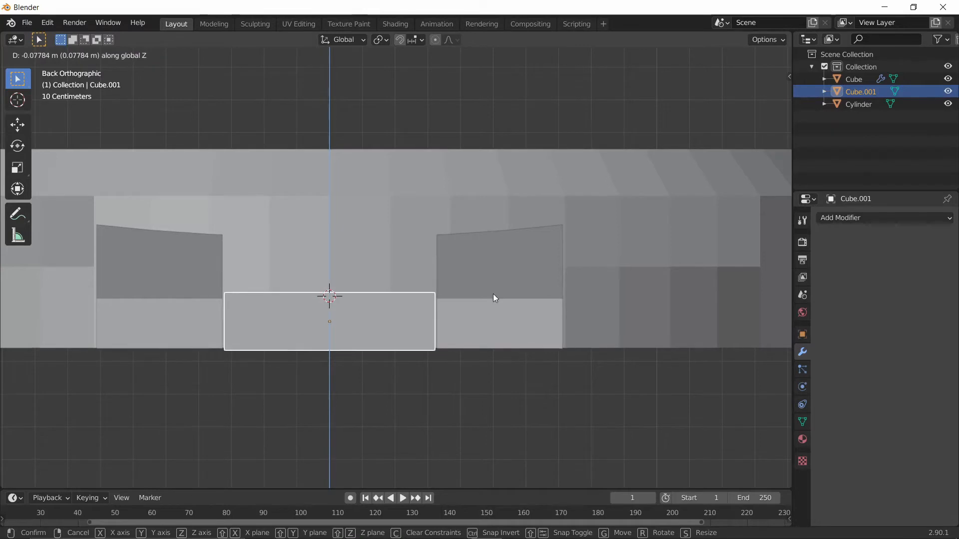
pyautogui.click(492, 295)
pyautogui.rightClick(492, 432)
pyautogui.scroll(-2, 492, 431)
pyautogui.moveTo(491, 432); pyautogui.dragTo(564, 339, button='middle')
# Step: Flatten the middle block's mesh to 0.692 along Z, adjust its overall scale slightly, and return to object mode
pyautogui.rightClick(372, 269)
pyautogui.press('Tab')
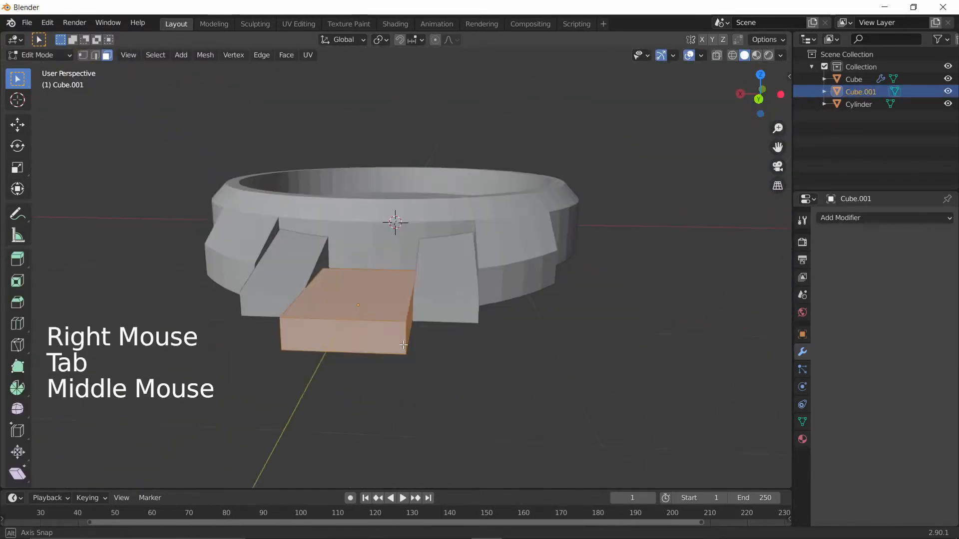
pyautogui.scroll(2, 565, 340)
pyautogui.press('s')
pyautogui.press('z')
pyautogui.click(507, 342)
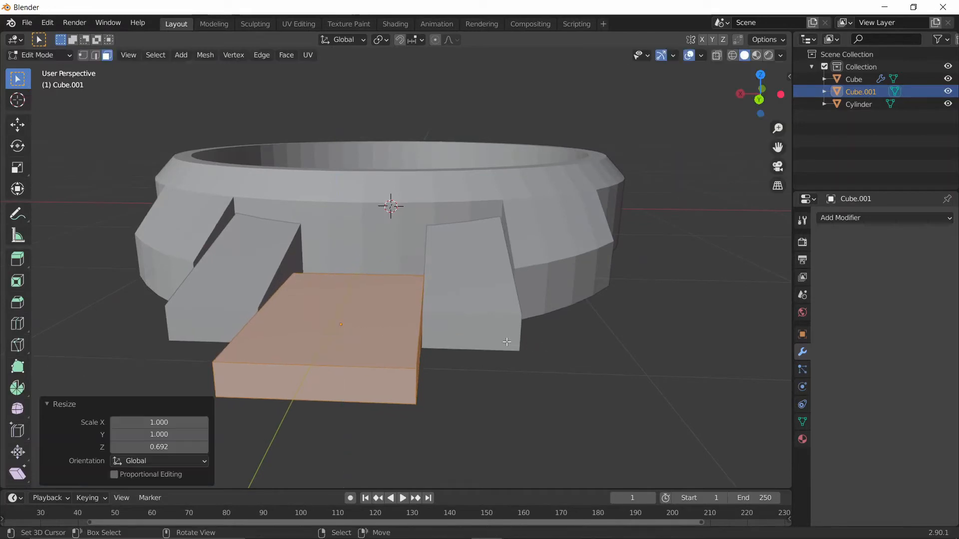
pyautogui.press('s')
pyautogui.click(516, 347)
pyautogui.moveTo(516, 346); pyautogui.dragTo(434, 453, button='middle')
pyautogui.press('Tab')
# Step: Bevel all edges of the middle block with a width of about 0.028 m and 5 segments, and return to object mode
pyautogui.scroll(-3, 340, 286)
pyautogui.scroll(-2, 340, 286)
pyautogui.moveTo(340, 285); pyautogui.dragTo(333, 313, button='middle')
pyautogui.scroll(3, 359, 309)
pyautogui.press('Tab')
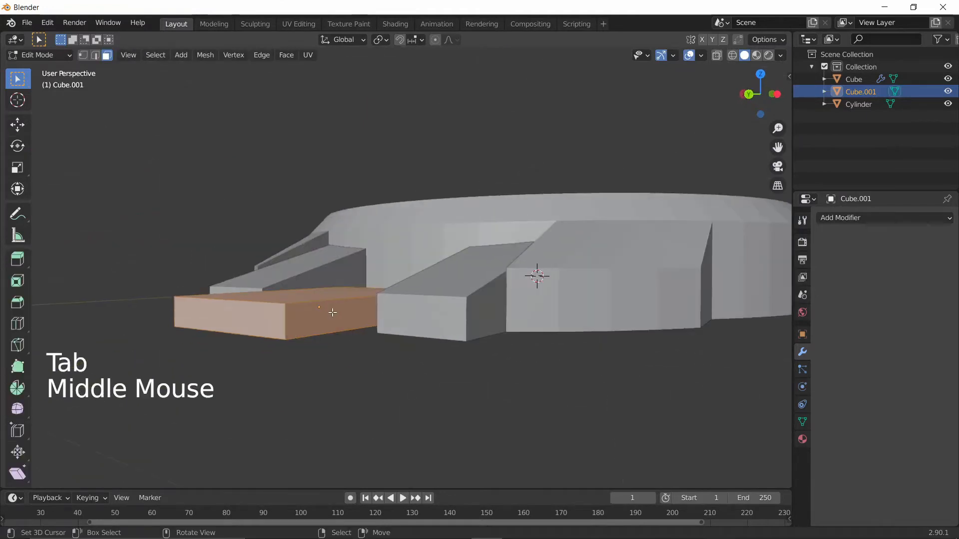
pyautogui.press('ctrl')
pyautogui.hotkey('ctrl', 'b')
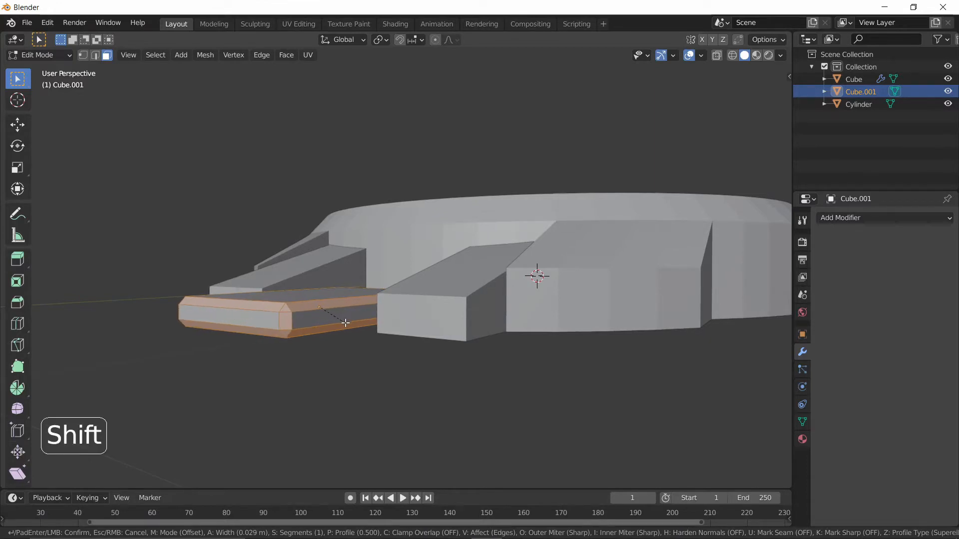
pyautogui.scroll(4, 344, 323)
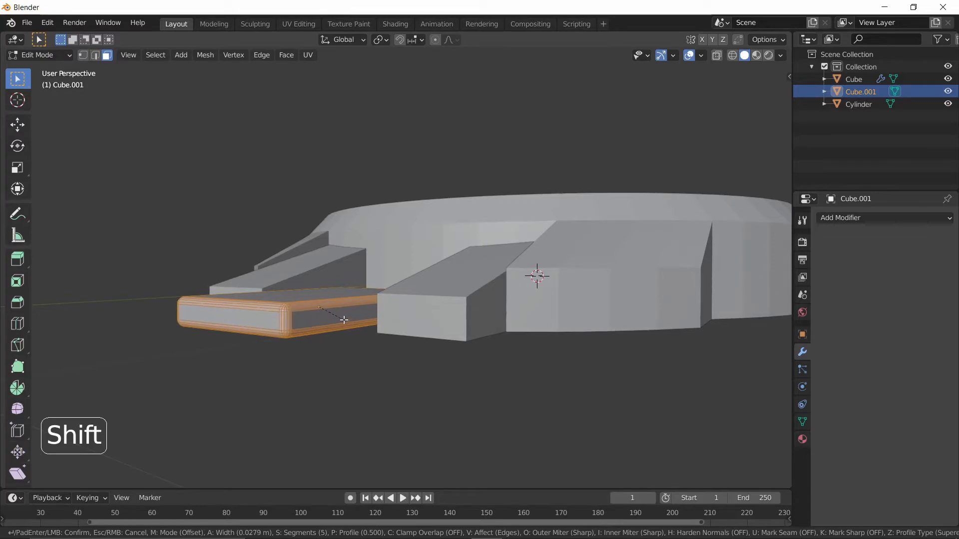
pyautogui.click(344, 318)
pyautogui.press('Tab')
pyautogui.moveTo(344, 318); pyautogui.dragTo(320, 382, button='middle')
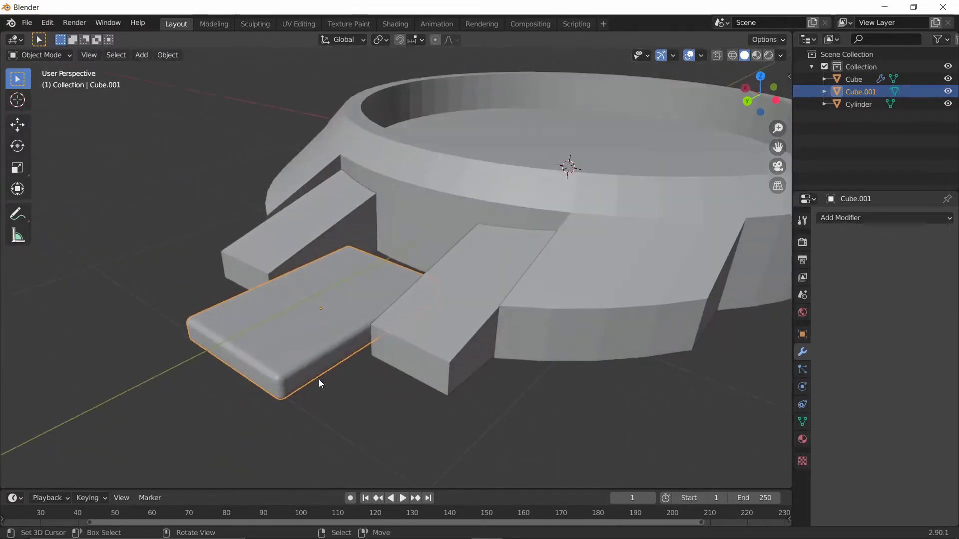
# Step: Apply Shade Smooth to the bevelled middle block
pyautogui.press('space')
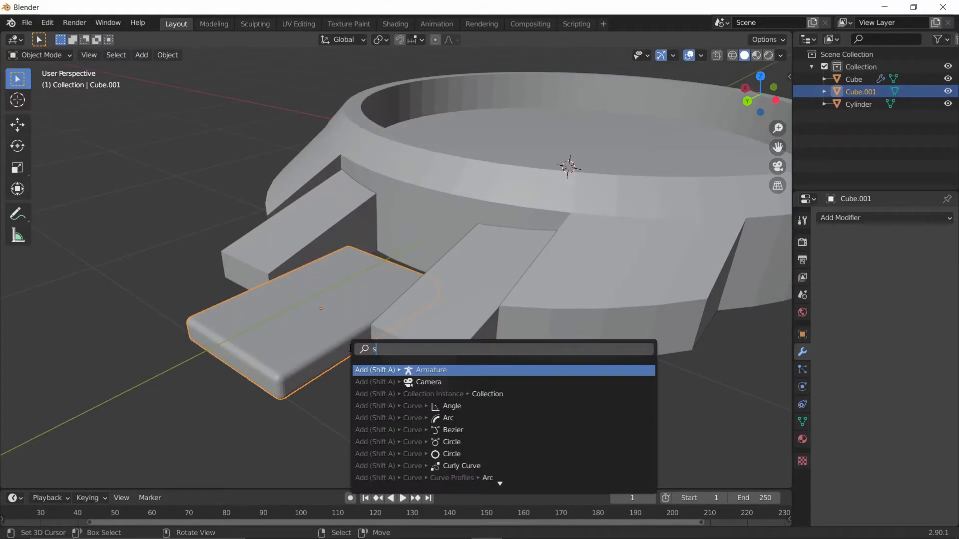
pyautogui.write('shade')
pyautogui.press('Down')
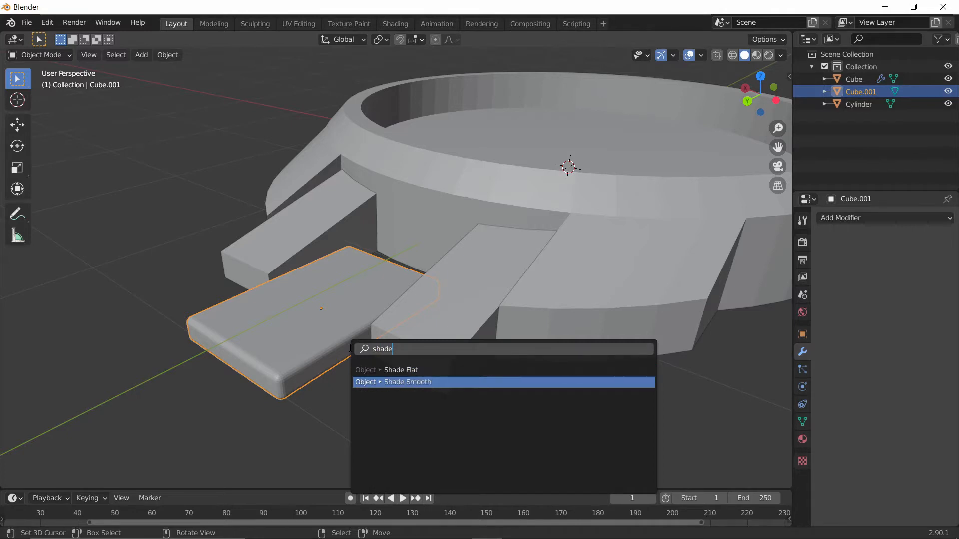
pyautogui.press('Return')
pyautogui.press('w')
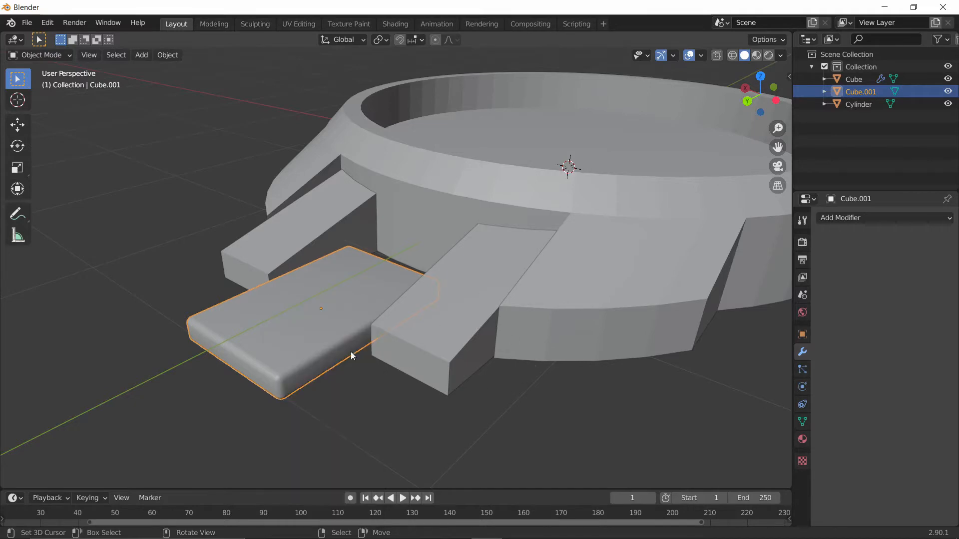
pyautogui.moveTo(352, 352)
pyautogui.mouseDown(button='middle')
pyautogui.moveTo(433, 331)
pyautogui.moveTo(310, 367)
pyautogui.moveTo(403, 388)
pyautogui.moveTo(356, 307)
pyautogui.moveTo(355, 337)
pyautogui.mouseUp(button='middle')
pyautogui.scroll(-3, 355, 336)
pyautogui.moveTo(381, 293)
pyautogui.mouseDown(button='middle')
pyautogui.moveTo(458, 360)
pyautogui.moveTo(398, 328)
pyautogui.moveTo(399, 302)
pyautogui.moveTo(413, 341)
pyautogui.moveTo(368, 294)
pyautogui.moveTo(415, 330)
pyautogui.moveTo(348, 268)
pyautogui.moveTo(430, 339)
pyautogui.moveTo(438, 292)
pyautogui.moveTo(363, 293)
pyautogui.mouseUp(button='middle')
pyautogui.scroll(-3, 456, 358)
pyautogui.scroll(3, 412, 343)
pyautogui.scroll(3, 360, 308)
pyautogui.scroll(-2, 360, 308)
# Step: Bevel all edges of the mirrored strap block's mesh with 5 segments and a width of about 0.07 m, and return to object mode
pyautogui.rightClick(438, 293)
pyautogui.press('Tab')
pyautogui.scroll(2, 368, 294)
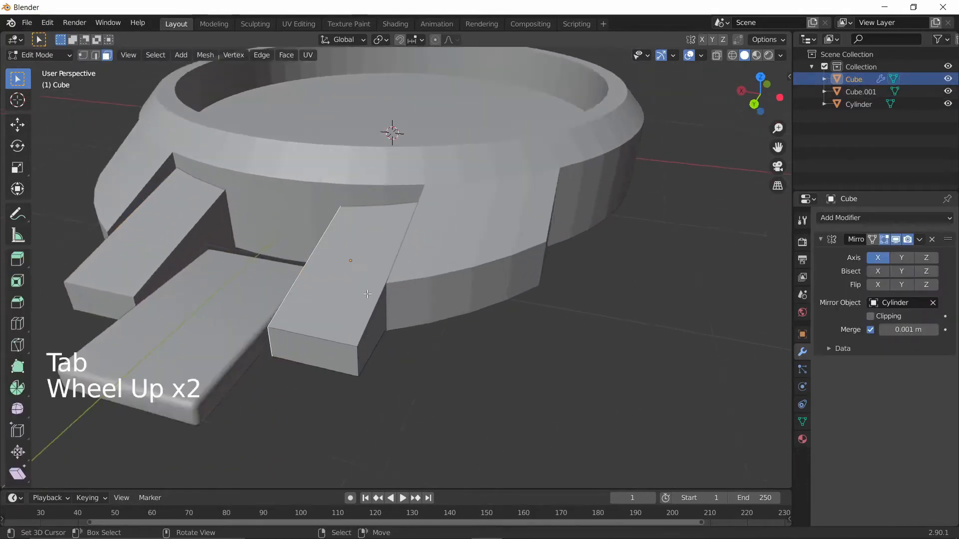
pyautogui.press('a')
pyautogui.hotkey('ctrl', 'b')
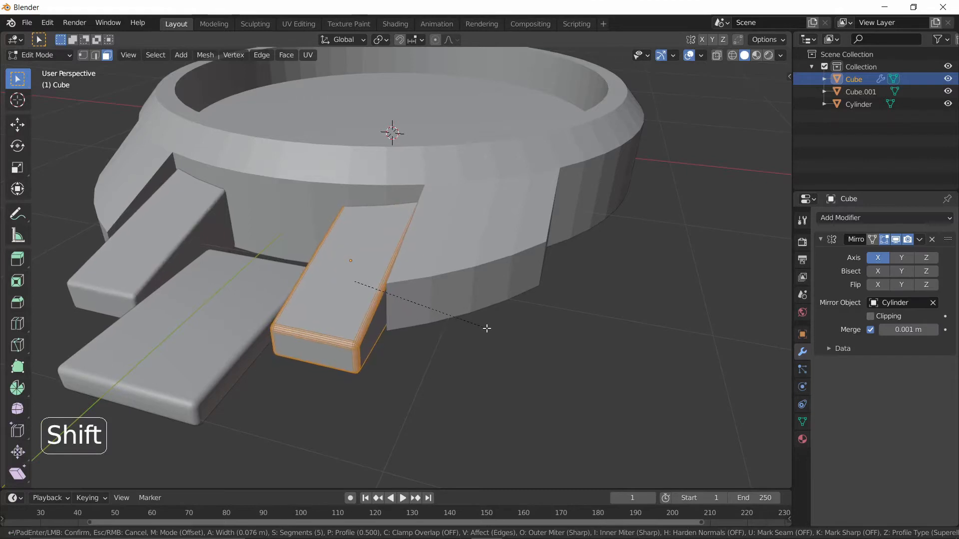
pyautogui.click(474, 321)
pyautogui.press('Tab')
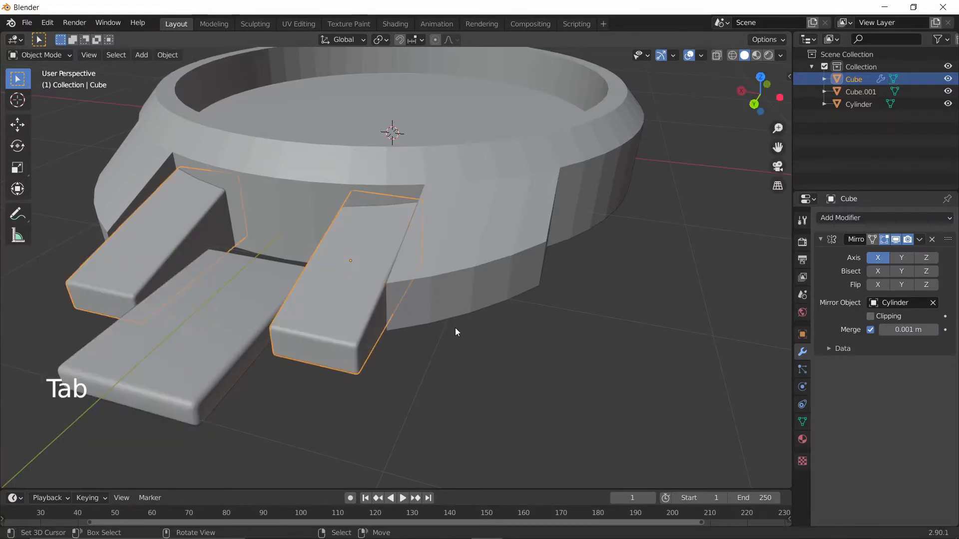
# Step: Apply Shade Smooth to the mirrored strap blocks and clear the selection
pyautogui.moveTo(455, 328); pyautogui.dragTo(421, 290, button='middle')
pyautogui.press('space')
pyautogui.click(349, 388)
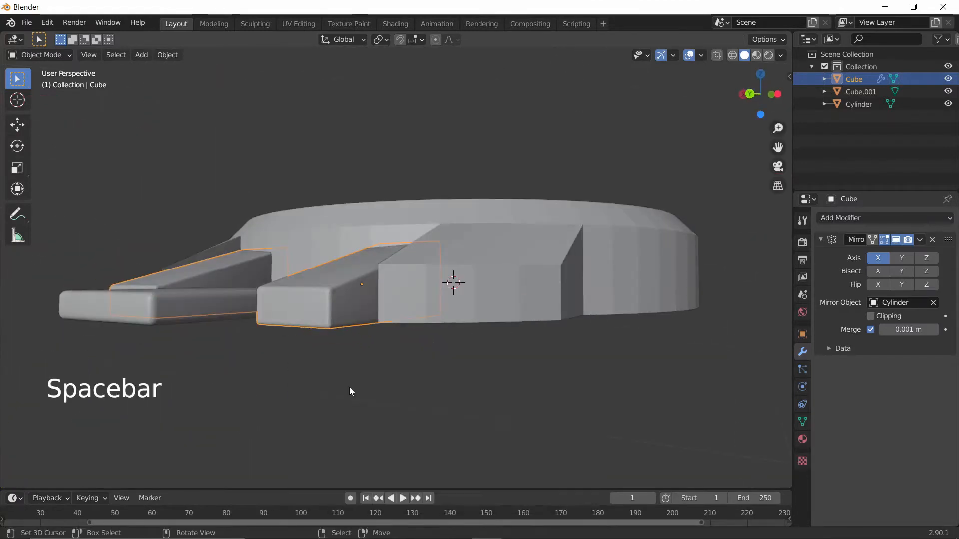
pyautogui.moveTo(349, 388); pyautogui.dragTo(348, 414, button='middle')
pyautogui.rightClick(364, 434)
pyautogui.scroll(-2, 381, 455)
pyautogui.moveTo(381, 455); pyautogui.dragTo(315, 48, button='middle')
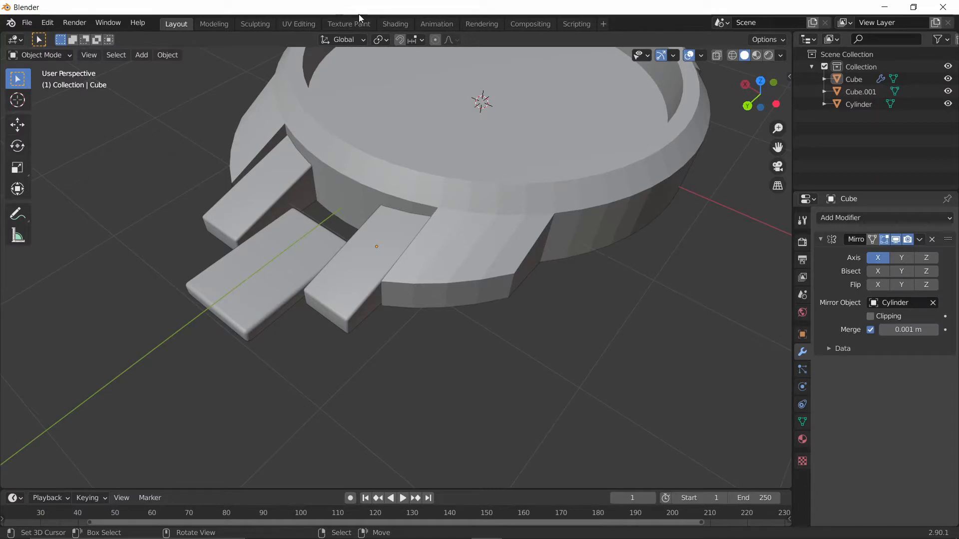
# Step: Add a cube at the world origin and scale it down uniformly to about 0.211
pyautogui.scroll(-1, 396, 152)
pyautogui.moveTo(395, 152); pyautogui.dragTo(431, 152, button='middle')
pyautogui.hotkey('shift', 'a')
pyautogui.moveTo(430, 151)
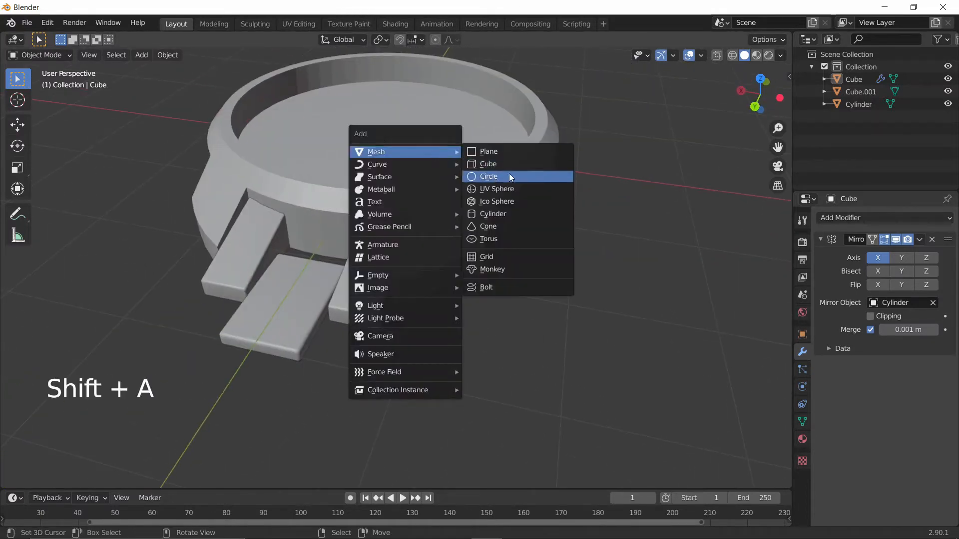
pyautogui.click(511, 163)
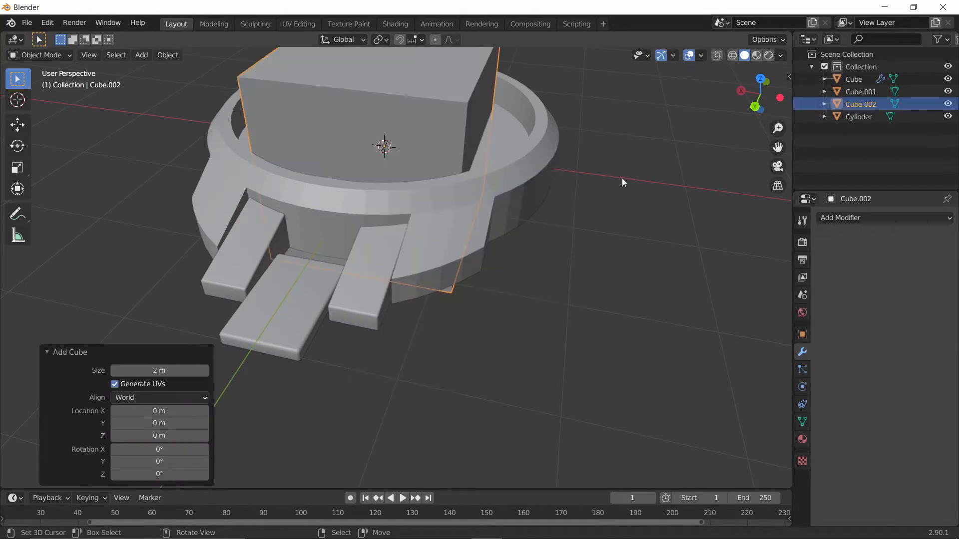
pyautogui.press('s')
pyautogui.click(434, 141)
# Step: Move the new cube about 2.71 m along Y and about -0.535 m along X, in front of the strap block beside the middle link
pyautogui.press('g')
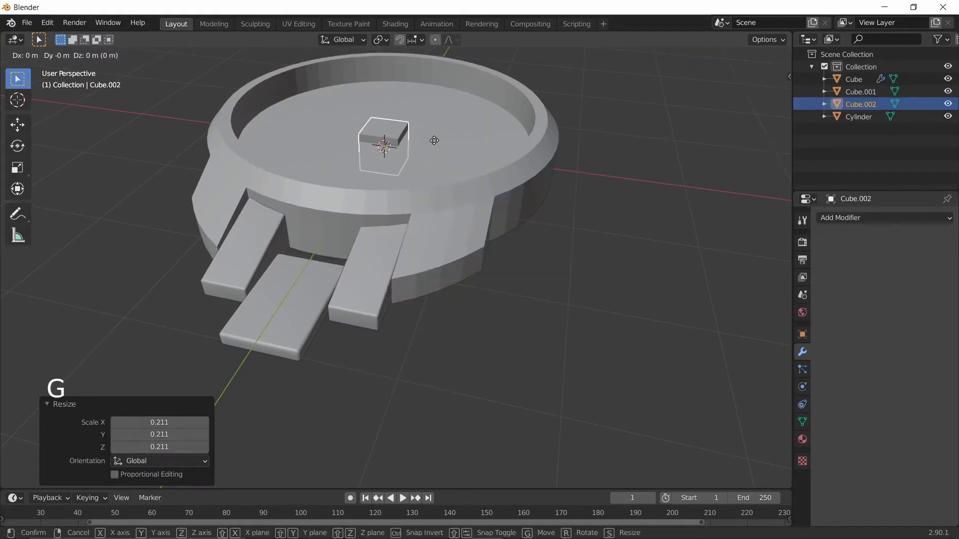
pyautogui.press('y')
pyautogui.click(284, 292)
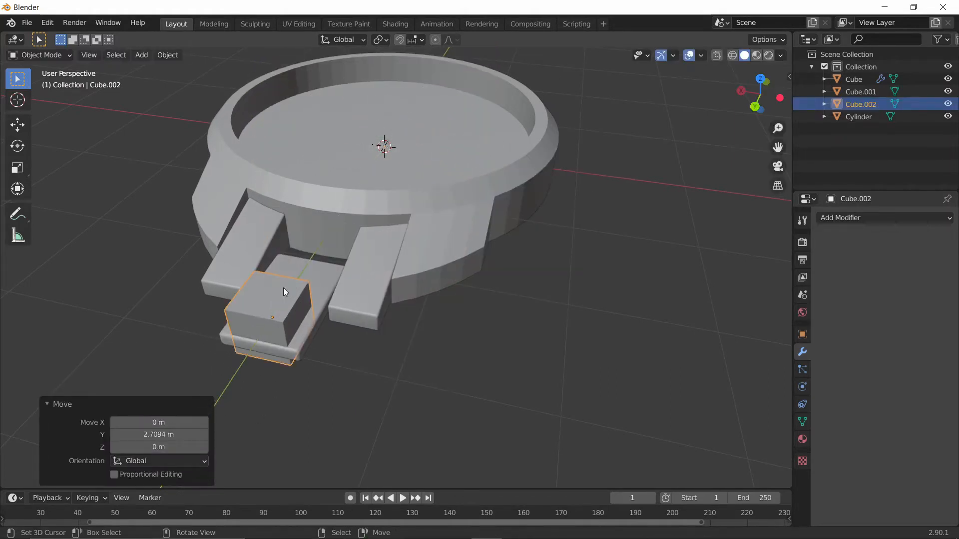
pyautogui.press('g')
pyautogui.press('x')
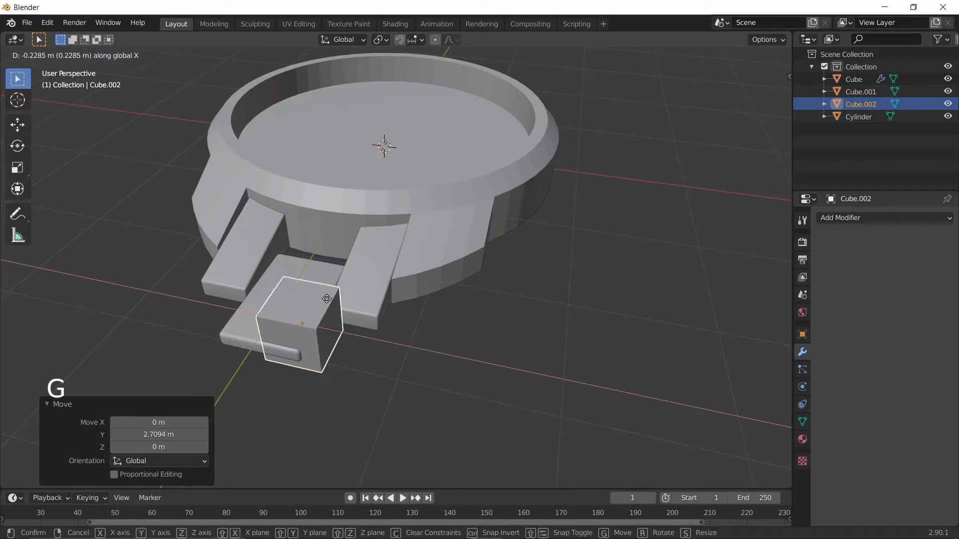
pyautogui.click(354, 304)
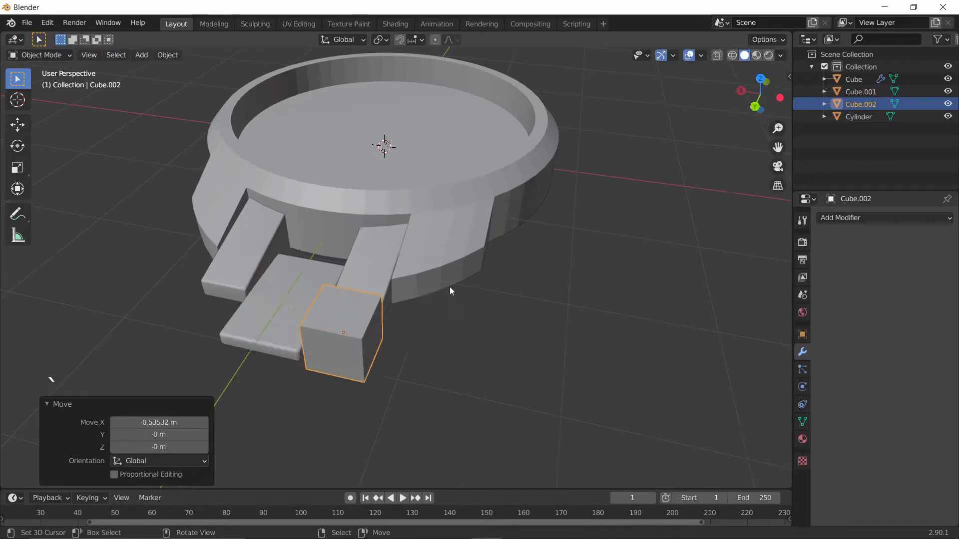
# Step: Flatten the new cube's mesh along Z to a little under half its height in the right-side wireframe view, and return to object mode
pyautogui.press('KP_3')
pyautogui.keyDown('shift'); pyautogui.moveTo(492, 298); pyautogui.dragTo(377, 254, button='middle'); pyautogui.keyUp('shift')
pyautogui.scroll(4, 431, 276)
pyautogui.scroll(4, 424, 244)
pyautogui.press('z')
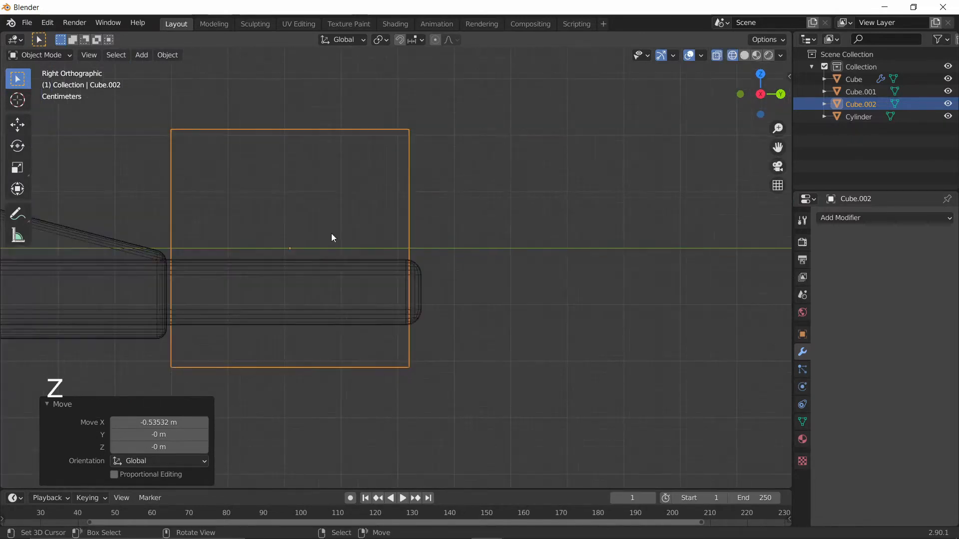
pyautogui.press('Tab')
pyautogui.press('s')
pyautogui.press('z')
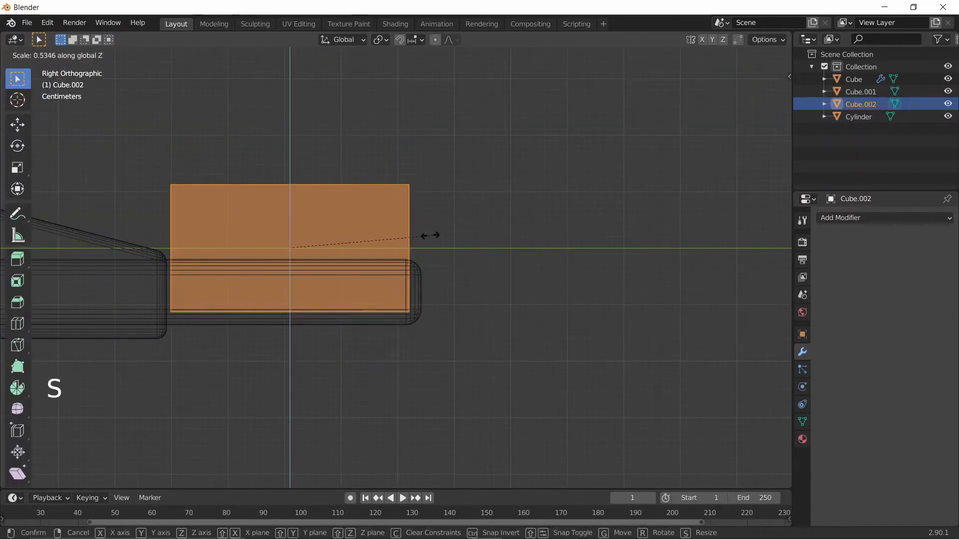
pyautogui.click(388, 235)
pyautogui.press('Tab')
# Step: Lower the flattened cube along Z by about 0.044 m plus roughly 0.02 m more, centring it on the middle link's thickness
pyautogui.press('g')
pyautogui.press('z')
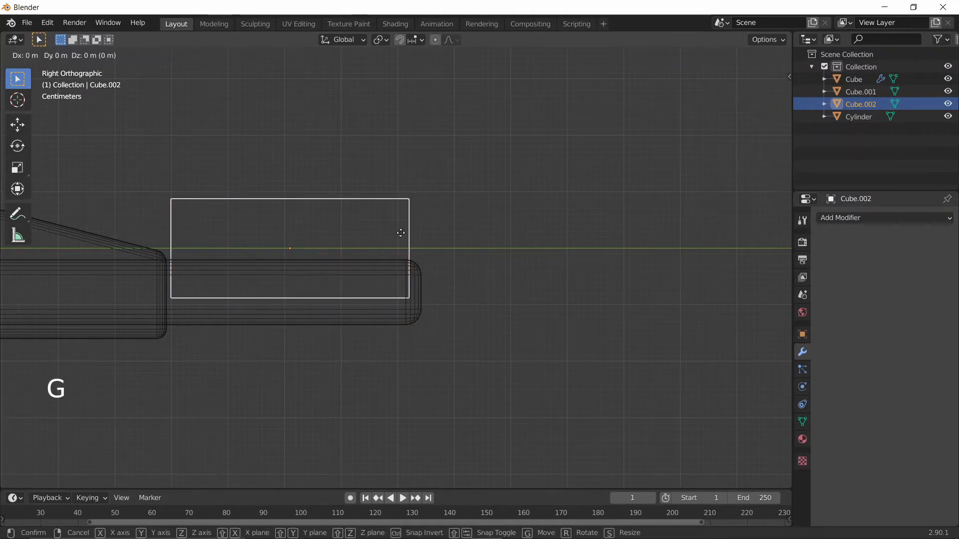
pyautogui.click(394, 258)
pyautogui.press('g')
pyautogui.press('z')
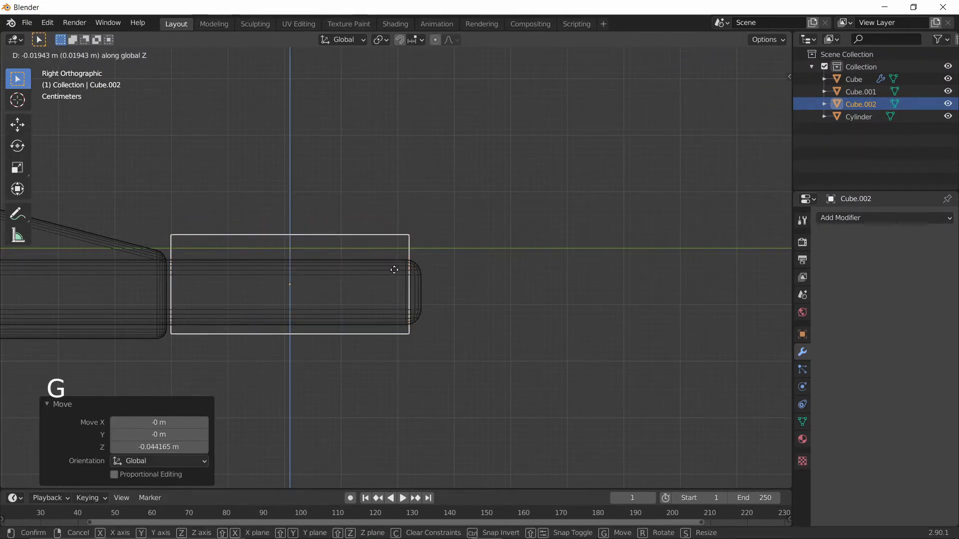
pyautogui.click(153, 299)
# Step: Restore solid shading, narrow the flattened cube's mesh slightly along X in the top view, and return to object mode
pyautogui.scroll(-2, 233, 324)
pyautogui.moveTo(233, 323)
pyautogui.mouseDown(button='middle')
pyautogui.moveTo(195, 347)
pyautogui.moveTo(370, 332)
pyautogui.moveTo(290, 325)
pyautogui.mouseUp(button='middle')
pyautogui.press('z')
pyautogui.moveTo(451, 319)
pyautogui.mouseDown(button='middle')
pyautogui.moveTo(400, 253)
pyautogui.moveTo(442, 285)
pyautogui.moveTo(392, 228)
pyautogui.mouseUp(button='middle')
pyautogui.press('`')
pyautogui.click(450, 227)
pyautogui.press('Tab')
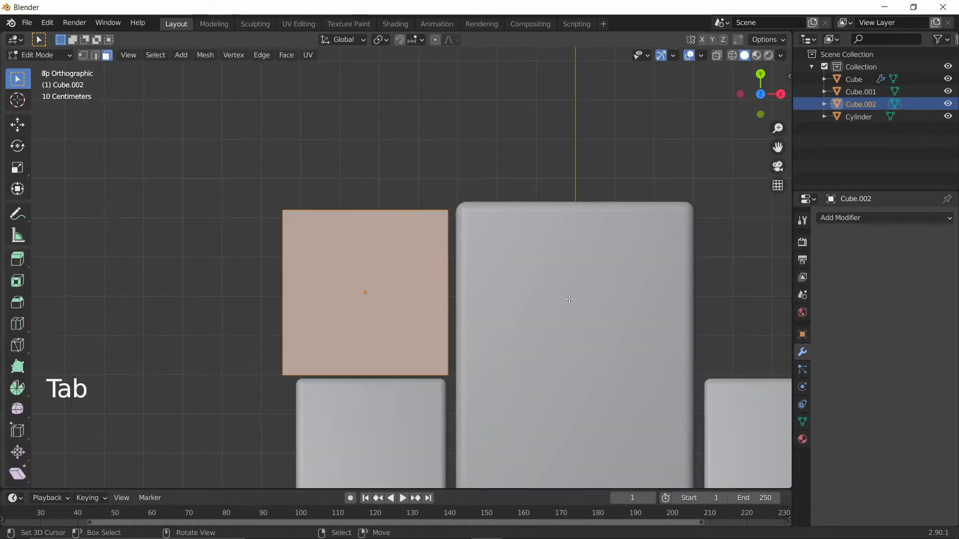
pyautogui.press('s')
pyautogui.press('x')
pyautogui.click(532, 300)
pyautogui.press('Tab')
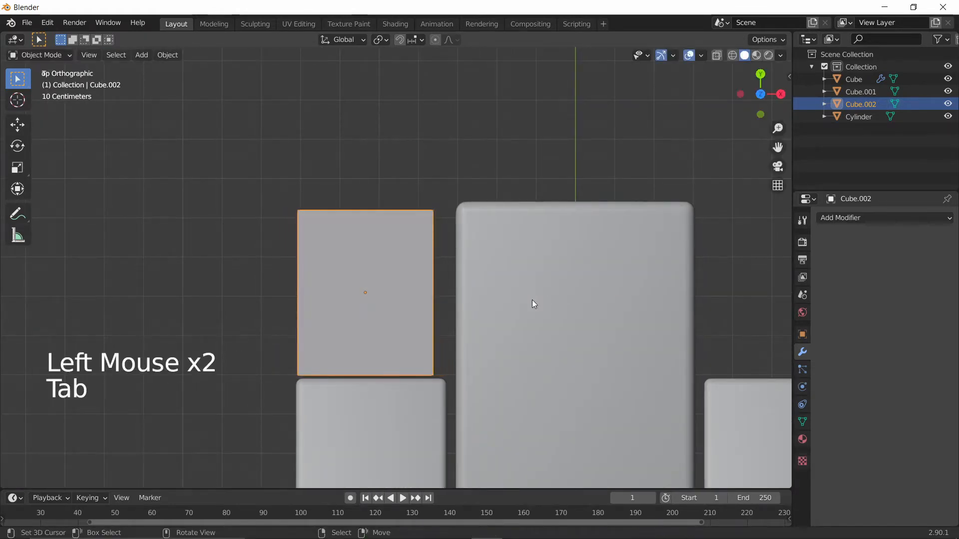
# Step: Shift the narrowed cube about 0.015 m along X to line it up with the strap block behind it
pyautogui.press('g')
pyautogui.press('x')
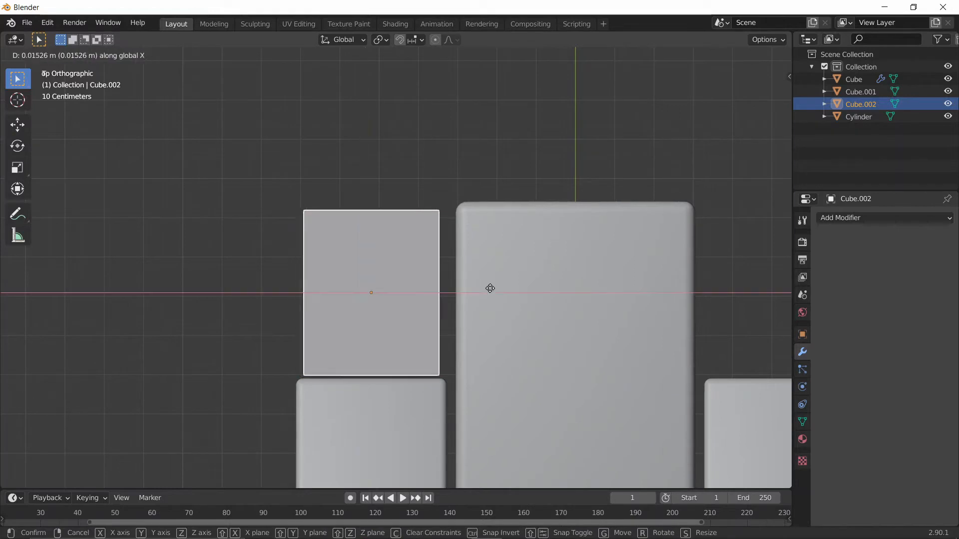
pyautogui.click(488, 288)
# Step: Cut 11 evenly spaced loops across the length of the outer link block, without sliding them
pyautogui.moveTo(488, 288); pyautogui.dragTo(464, 252, button='middle')
pyautogui.press('Tab')
pyautogui.hotkey('ctrl', 'r')
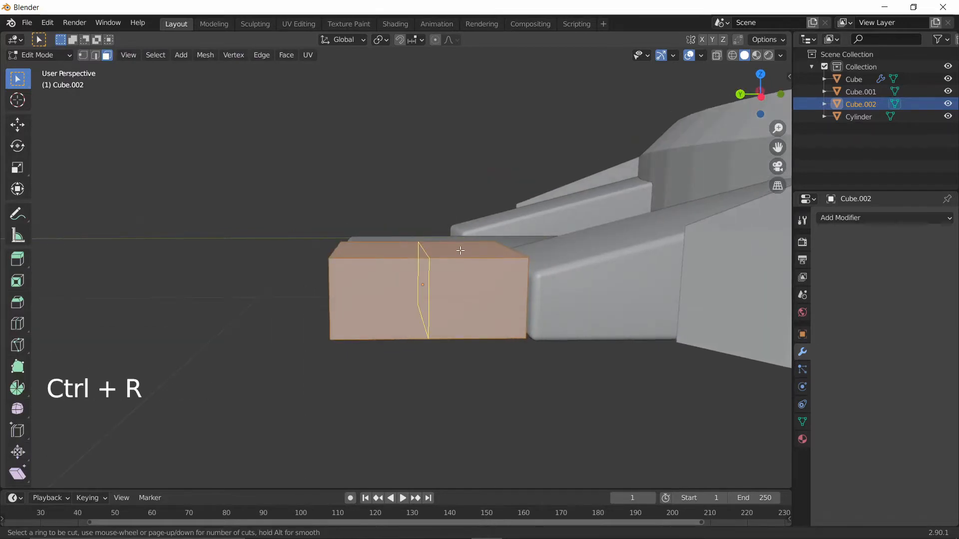
pyautogui.scroll(9, 458, 250)
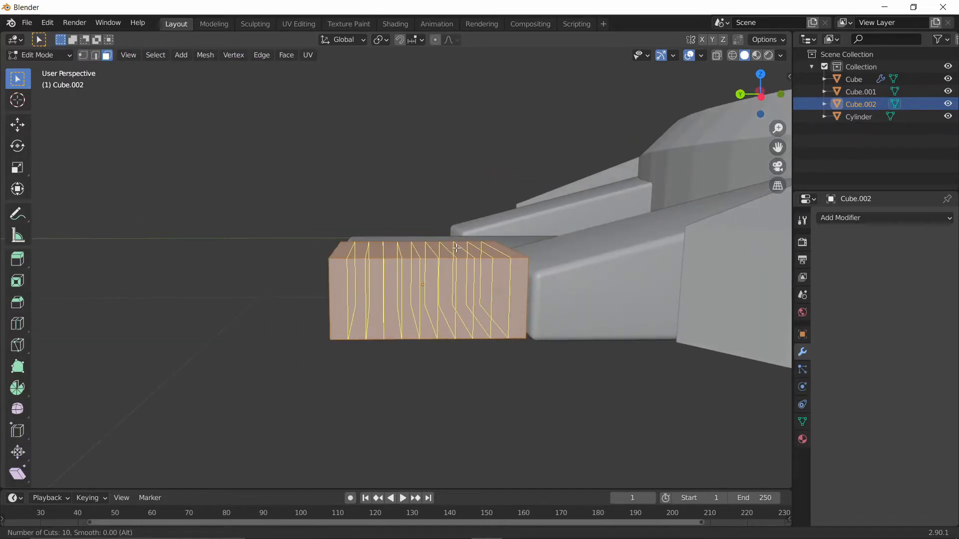
pyautogui.scroll(1, 456, 249)
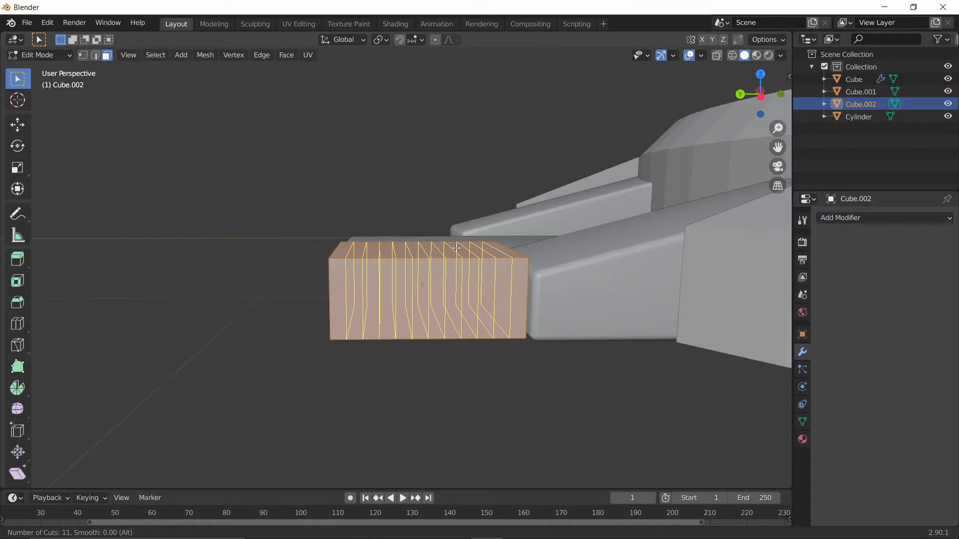
pyautogui.click(456, 248)
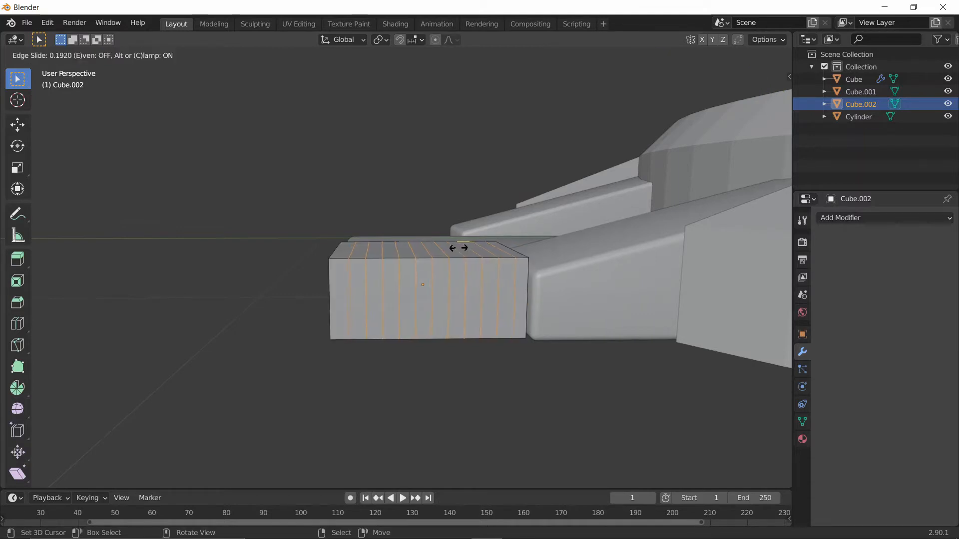
pyautogui.rightClick(460, 252)
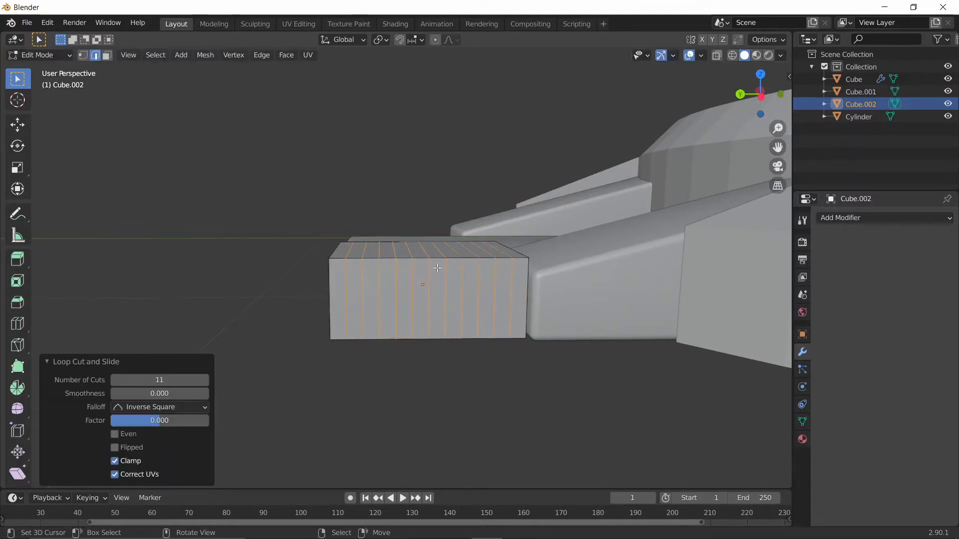
# Step: Turn on proportional editing with the Sphere falloff
pyautogui.moveTo(437, 269); pyautogui.dragTo(426, 75, button='middle')
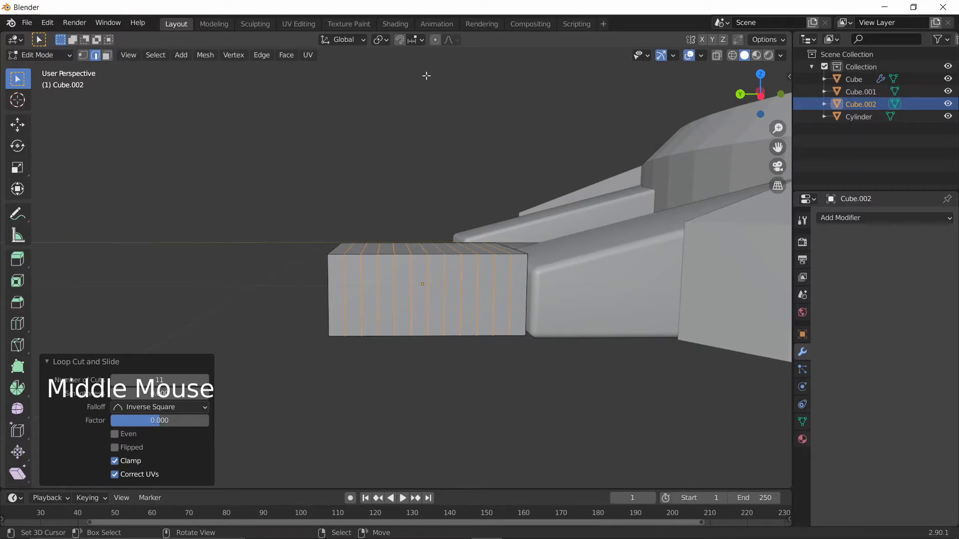
pyautogui.click(456, 41)
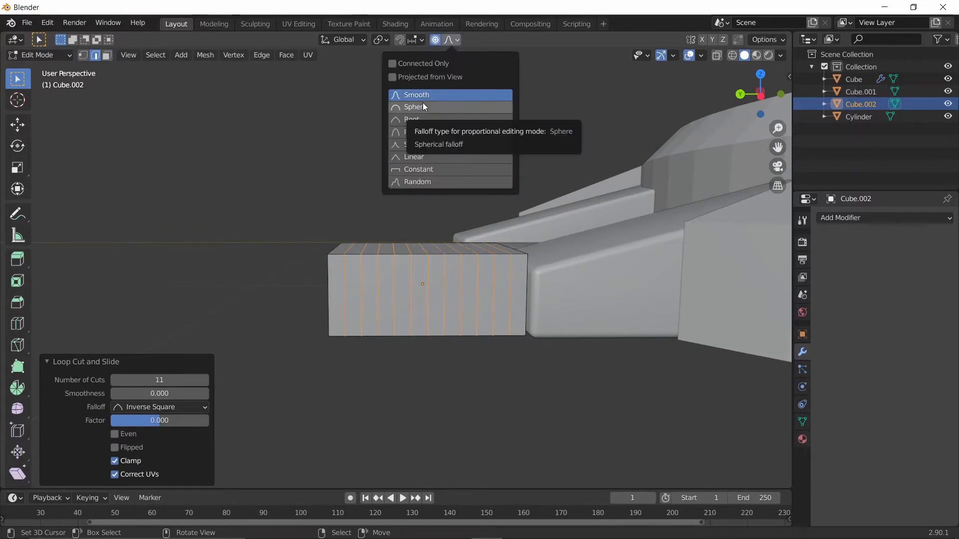
pyautogui.click(423, 109)
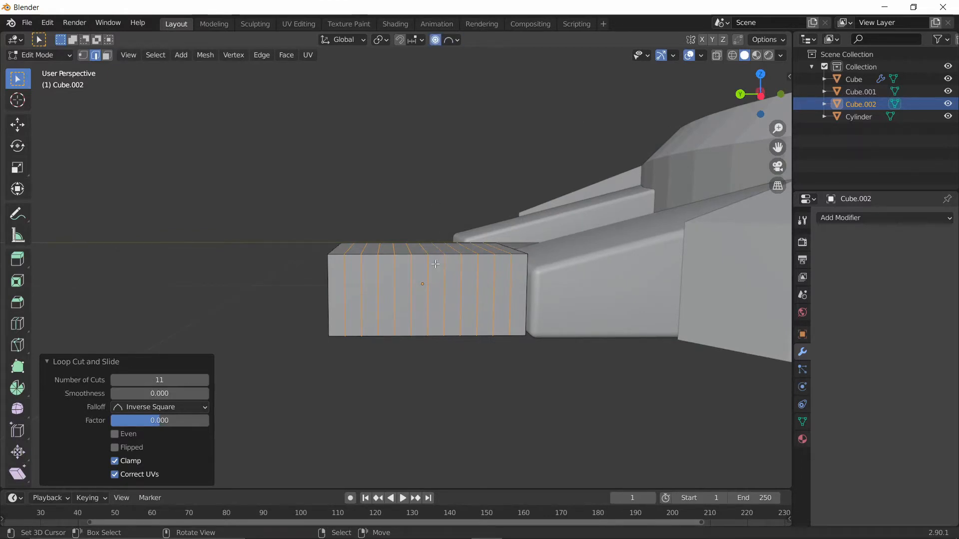
# Step: Raise the outer link block's middle top edge about 0.38 m along Z, with a proportional size of about 0.39, to arch the block
pyautogui.rightClick(432, 268)
pyautogui.keyDown('alt'); pyautogui.rightClick(429, 270); pyautogui.keyUp('alt')
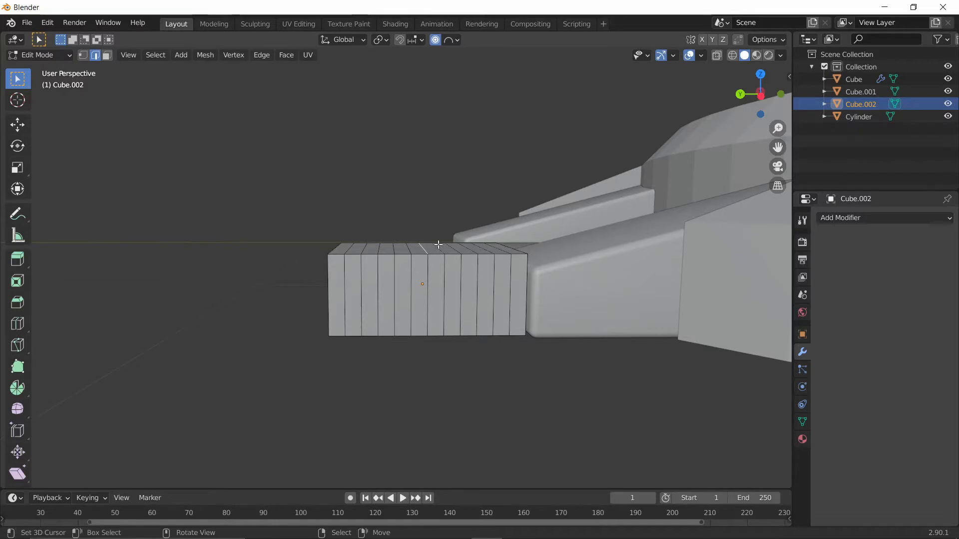
pyautogui.scroll(-3, 439, 244)
pyautogui.press('`')
pyautogui.click(504, 242)
pyautogui.scroll(2, 466, 247)
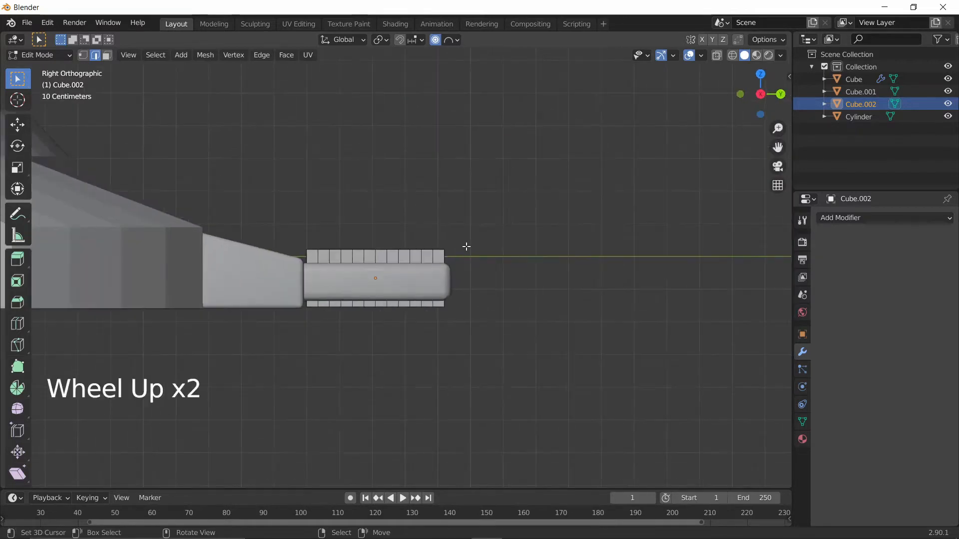
pyautogui.press('g')
pyautogui.press('Escape')
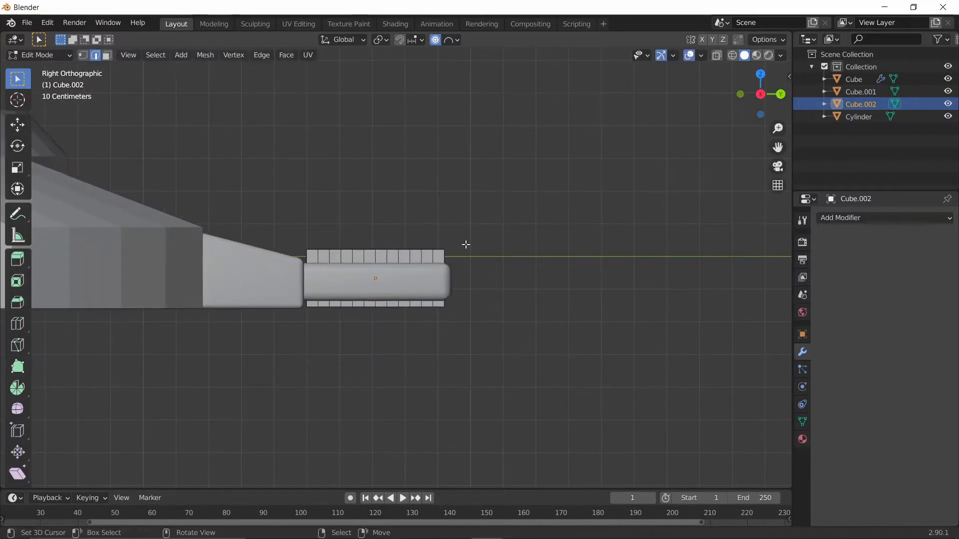
pyautogui.scroll(-4, 466, 246)
pyautogui.keyDown('shift'); pyautogui.moveTo(466, 245); pyautogui.dragTo(463, 278, button='middle'); pyautogui.keyUp('shift')
pyautogui.press('g')
pyautogui.press('z')
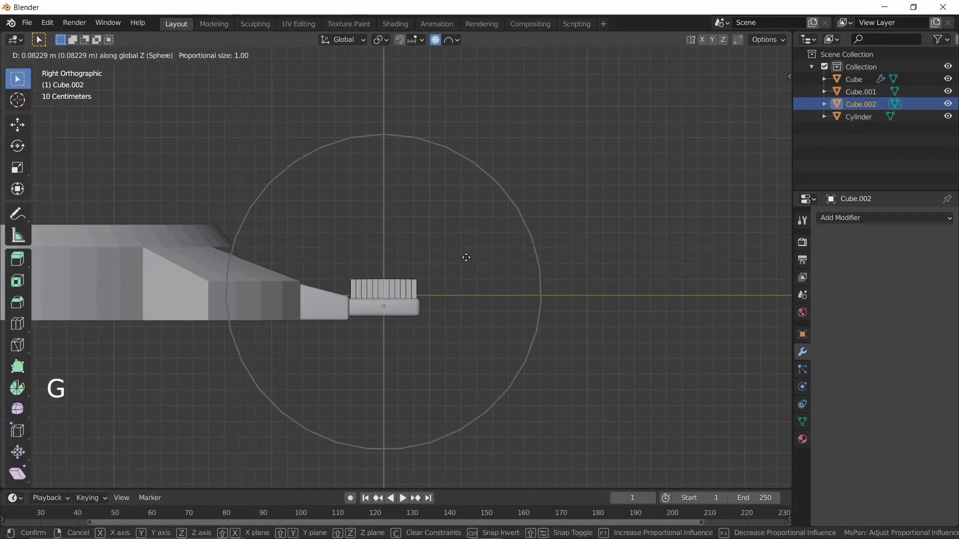
pyautogui.scroll(7, 463, 178)
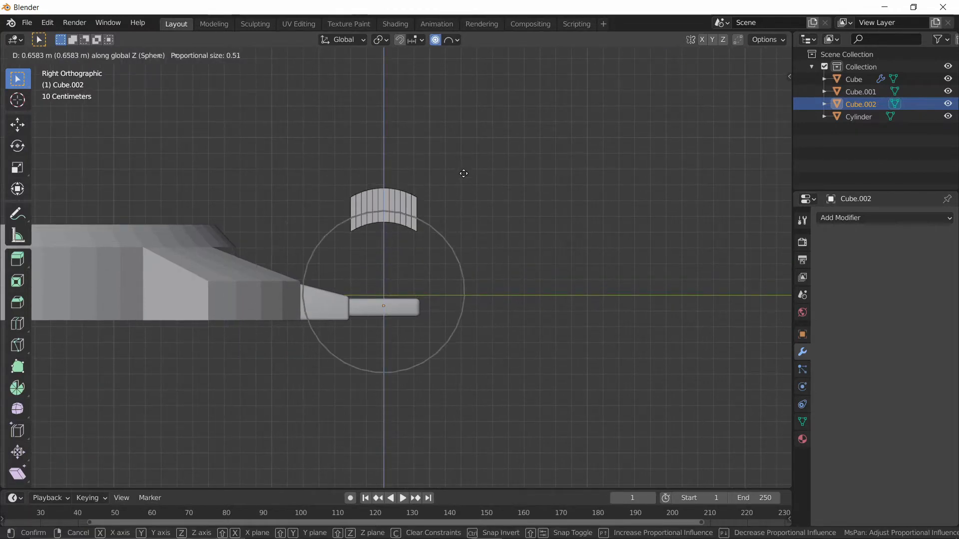
pyautogui.scroll(3, 459, 217)
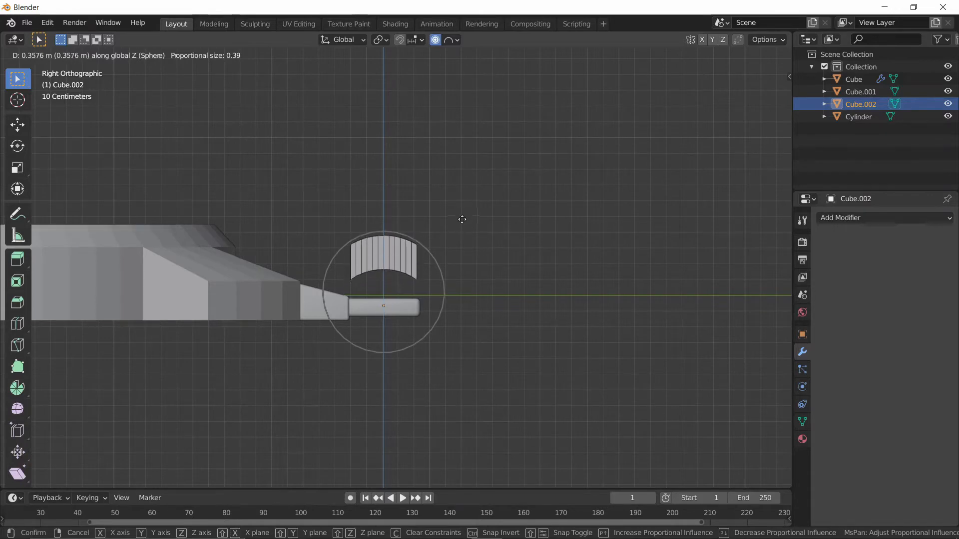
pyautogui.click(463, 217)
pyautogui.moveTo(463, 217); pyautogui.dragTo(158, 235, button='middle')
pyautogui.scroll(4, 404, 253)
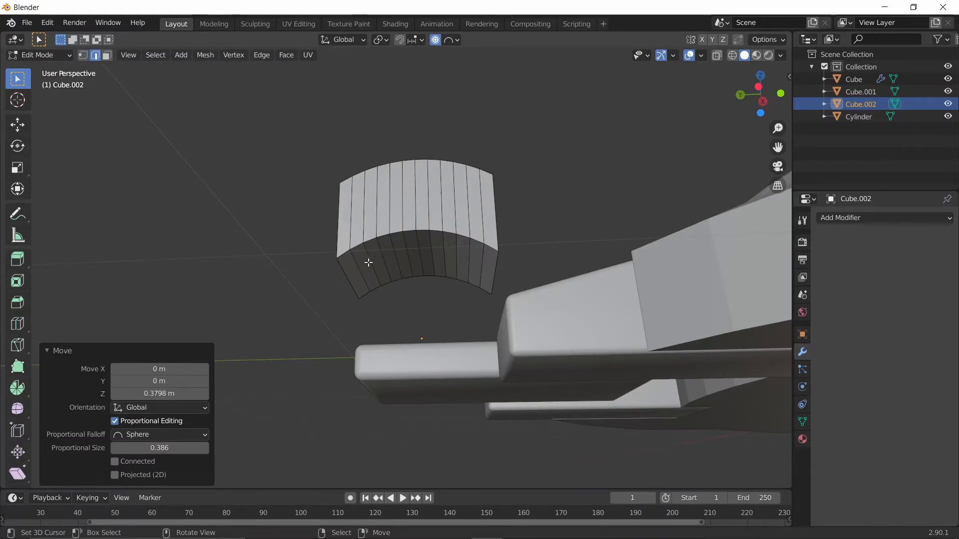
# Step: Select all the faces on the arched block's underside and, with proportional editing off, flatten them by scaling to 0 along Z
pyautogui.press('3')
pyautogui.rightClick(351, 268)
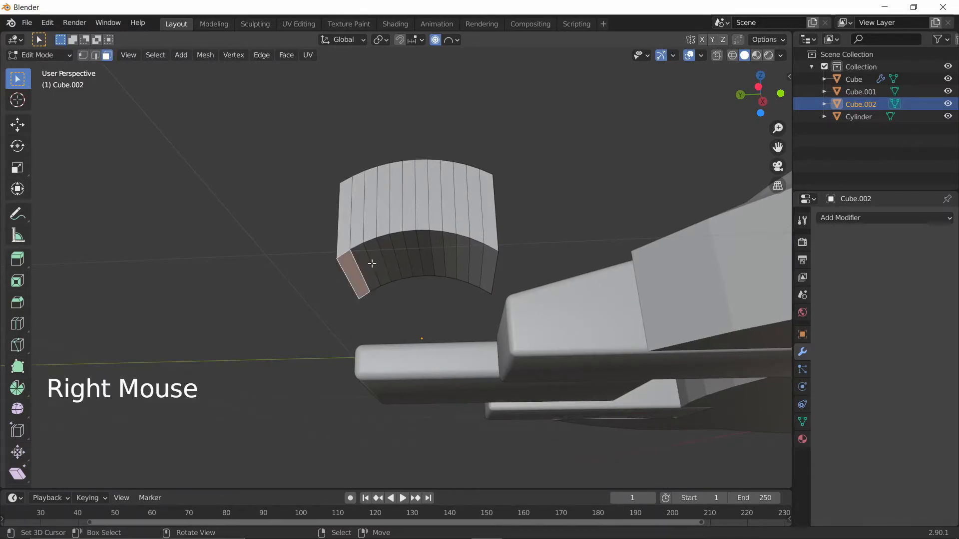
pyautogui.keyDown('ctrl'); pyautogui.rightClick(488, 263); pyautogui.keyUp('ctrl')
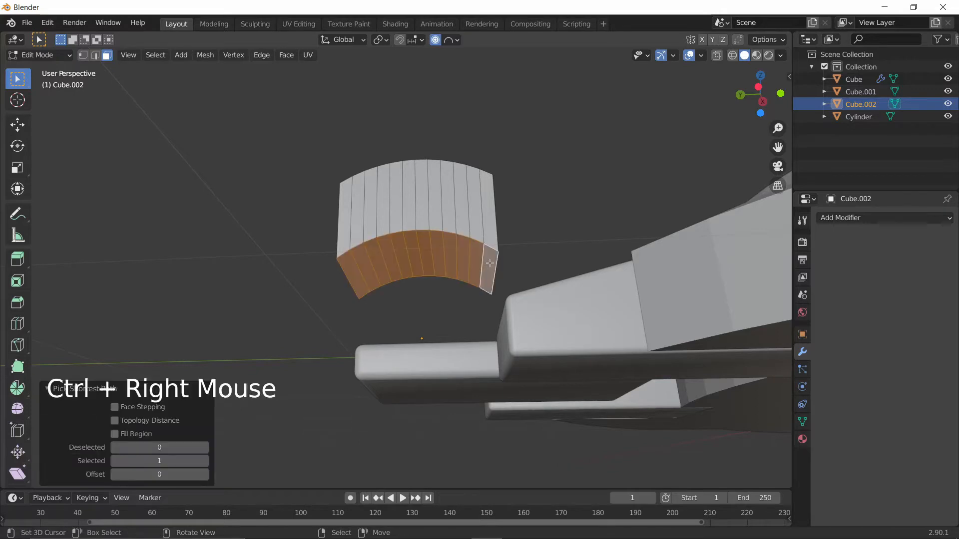
pyautogui.moveTo(488, 264); pyautogui.dragTo(529, 289, button='middle')
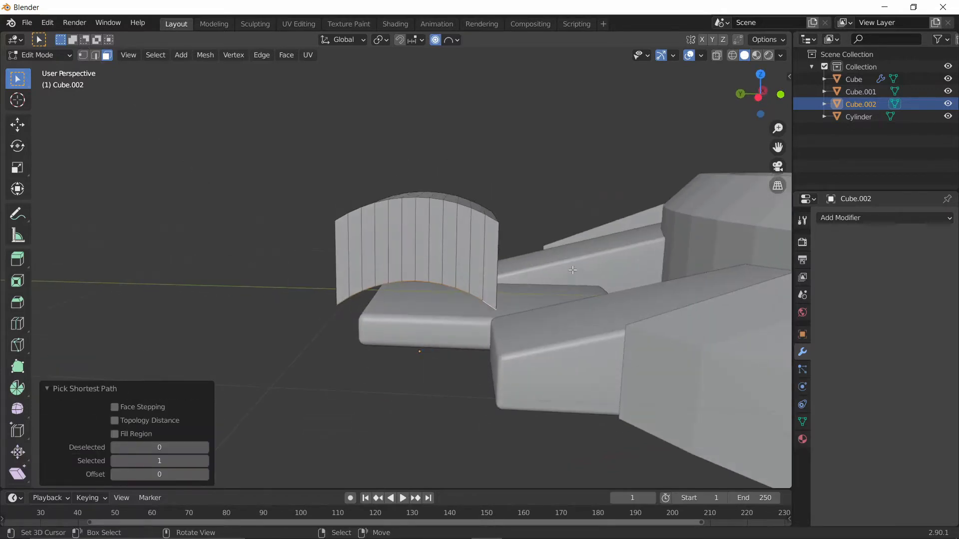
pyautogui.press('o')
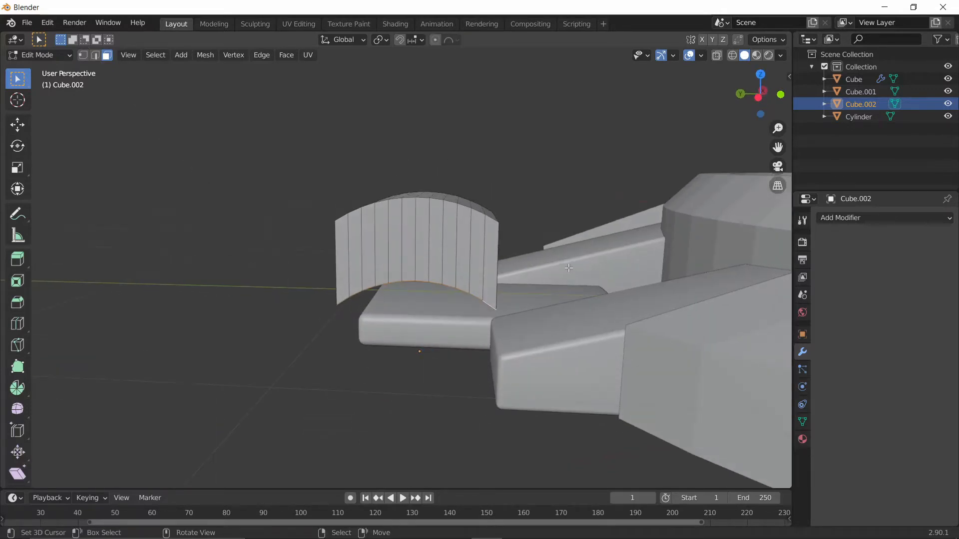
pyautogui.moveTo(508, 246); pyautogui.dragTo(535, 262, button='middle')
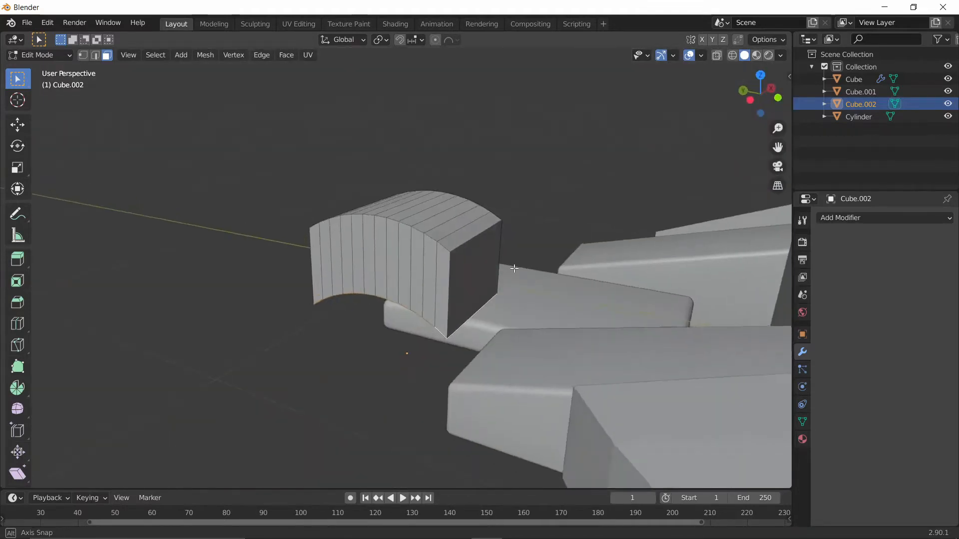
pyautogui.scroll(2, 535, 262)
pyautogui.scroll(1, 535, 262)
pyautogui.write('sz0')
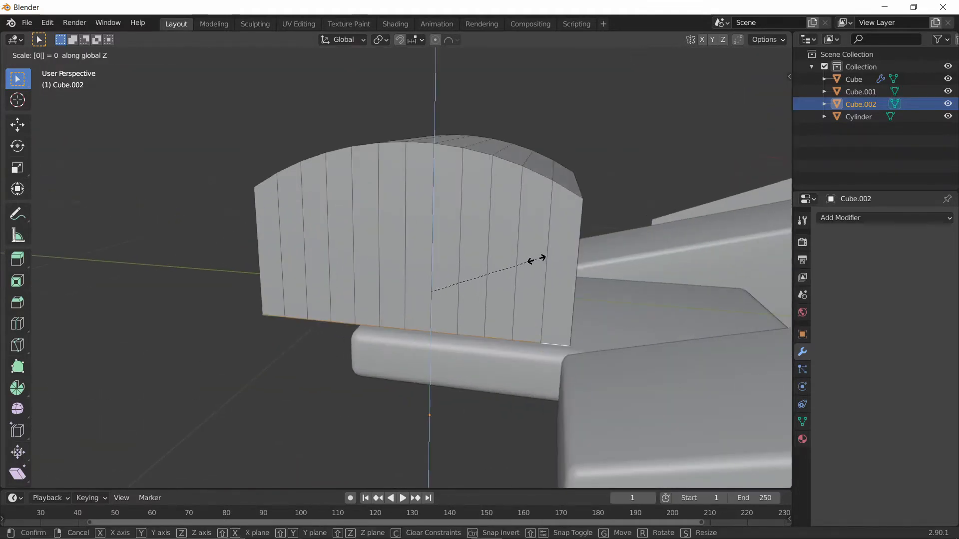
pyautogui.click(534, 260)
# Step: Raise the flattened underside about 0.12 m along Z to thin the arched block, and return to object mode
pyautogui.moveTo(534, 259); pyautogui.dragTo(491, 245, button='middle')
pyautogui.press('Tab')
pyautogui.press('Tab')
pyautogui.press('g')
pyautogui.press('z')
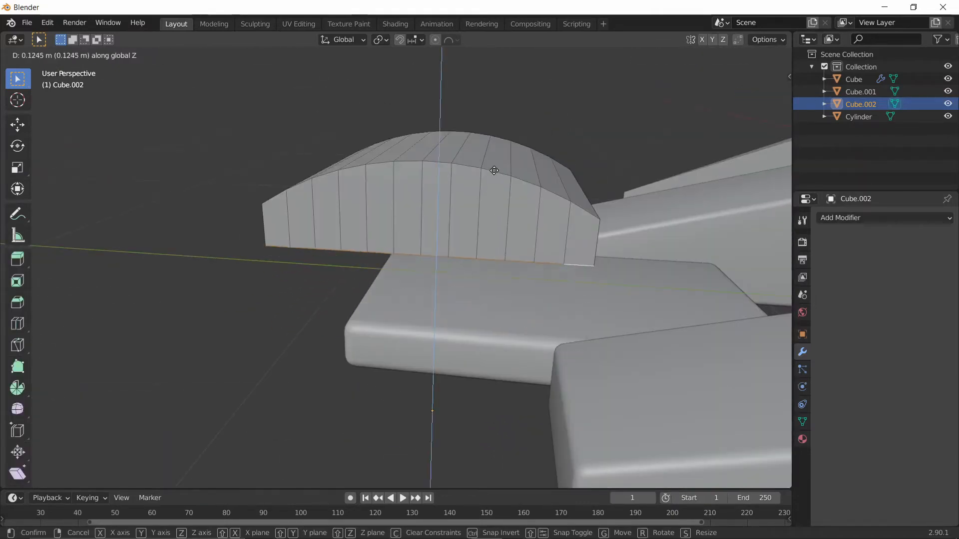
pyautogui.click(494, 168)
pyautogui.press('Tab')
# Step: Move the arched link's geometry to its origin so it sits beside the middle link
pyautogui.scroll(-2, 352, 182)
pyautogui.moveTo(353, 181); pyautogui.dragTo(216, 52, button='middle')
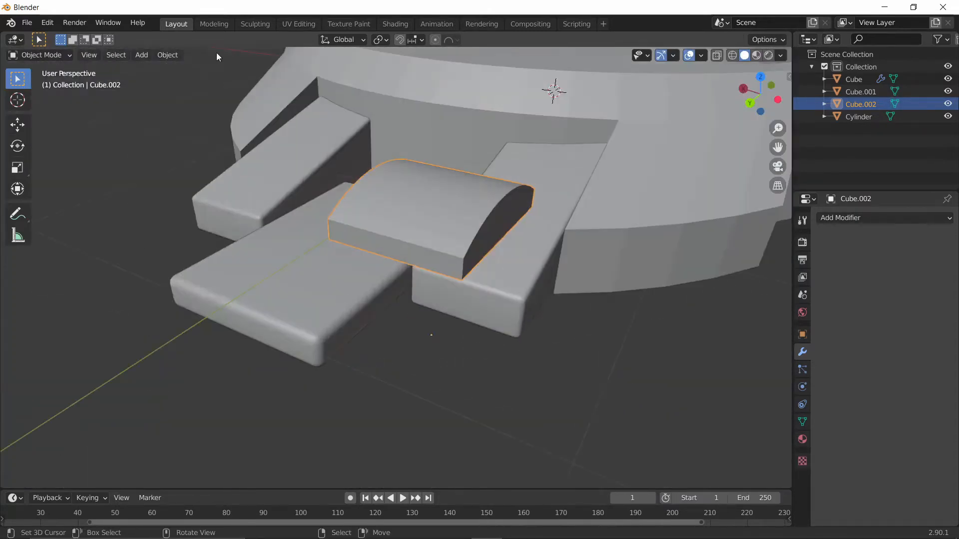
pyautogui.click(173, 55)
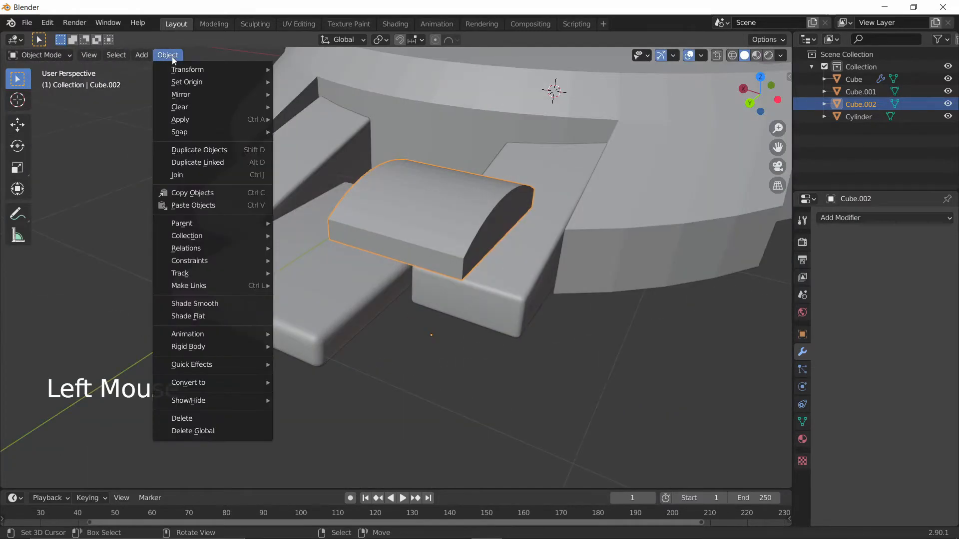
pyautogui.moveTo(190, 81)
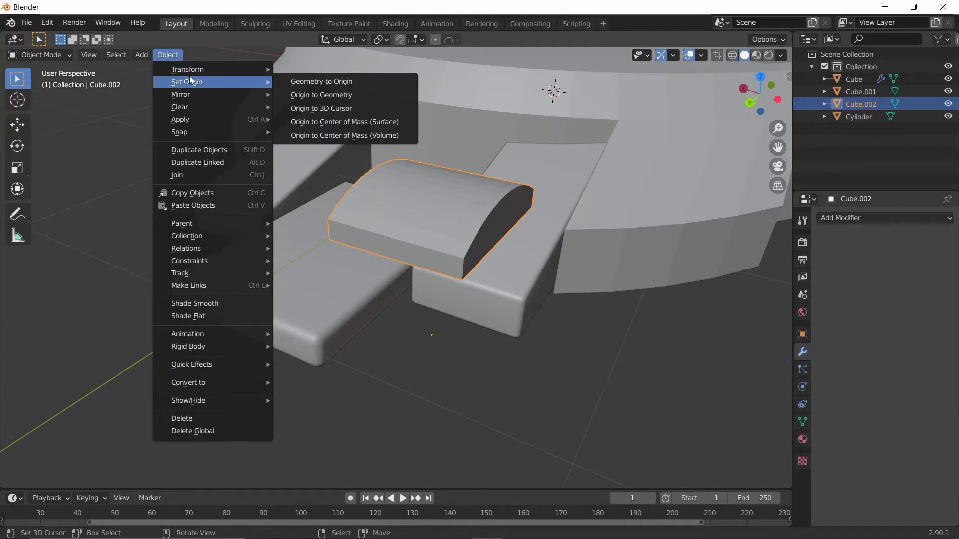
pyautogui.click(346, 82)
pyautogui.moveTo(345, 84); pyautogui.dragTo(361, 143, button='middle')
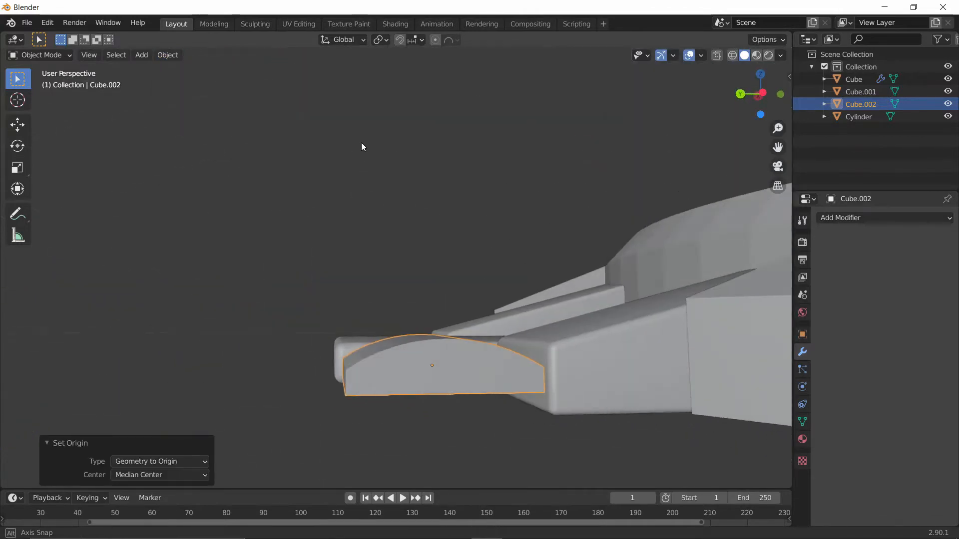
# Step: Enlarge the arched link uniformly by a factor of about 1.1 in the left view
pyautogui.press('KP_3')
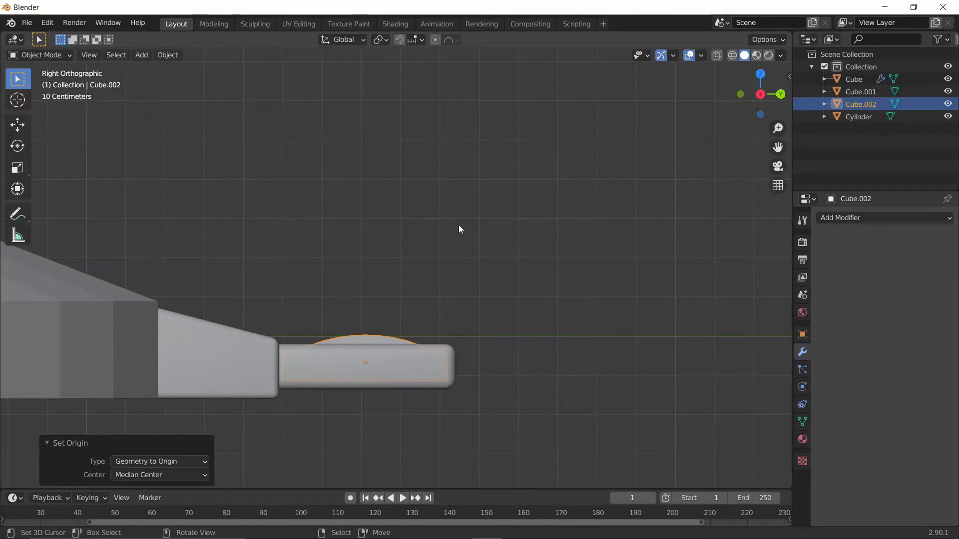
pyautogui.press('`')
pyautogui.click(379, 210)
pyautogui.scroll(-2, 405, 278)
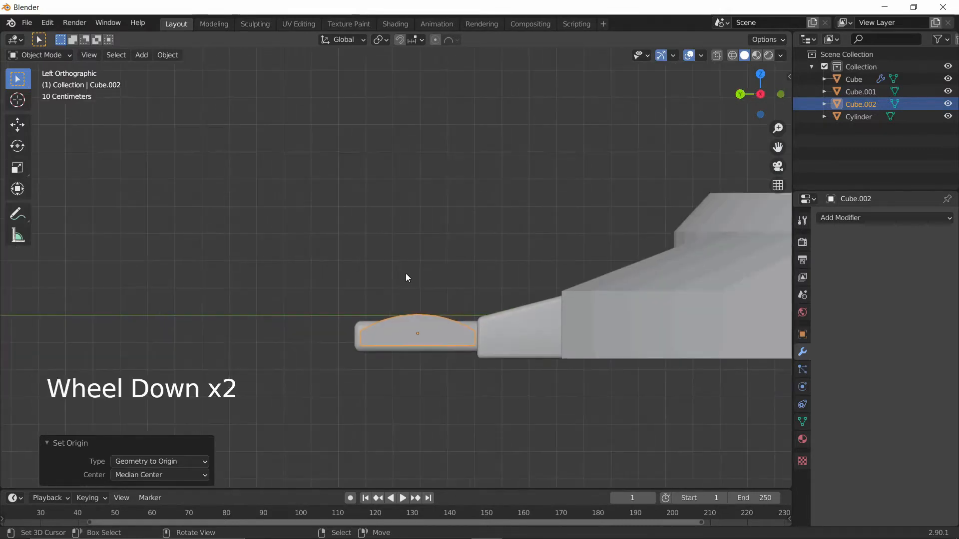
pyautogui.keyDown('shift'); pyautogui.moveTo(408, 277); pyautogui.dragTo(400, 205, button='middle'); pyautogui.keyUp('shift')
pyautogui.scroll(5, 391, 287)
pyautogui.scroll(2, 425, 235)
pyautogui.scroll(-1, 424, 235)
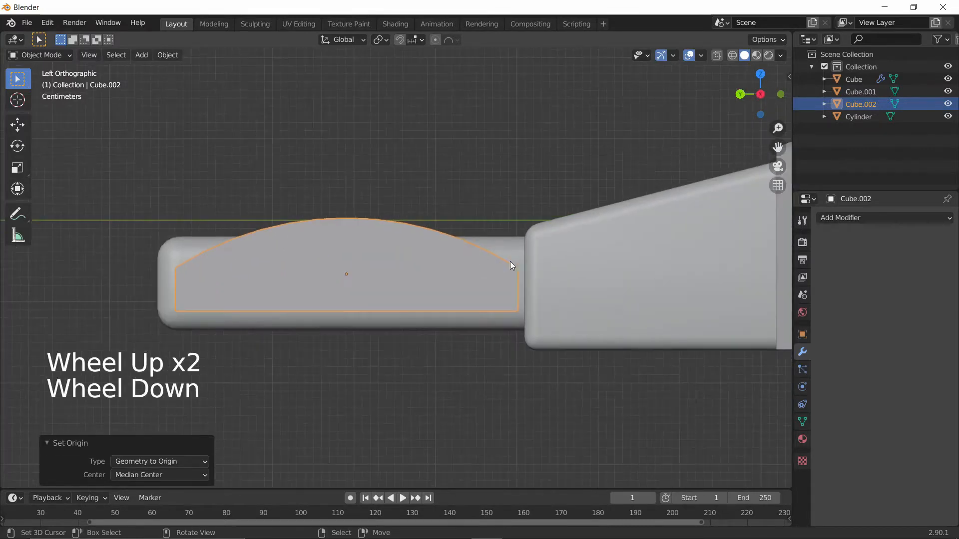
pyautogui.press('s')
pyautogui.click(514, 254)
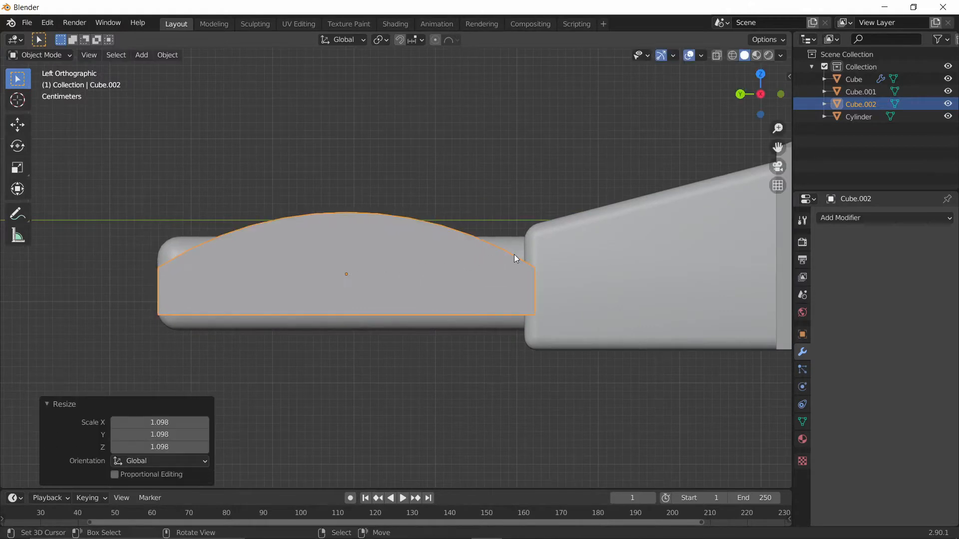
# Step: Move the arched link about 0.017 m along Y and 0.034 m down, clear of the strap block
pyautogui.press('g')
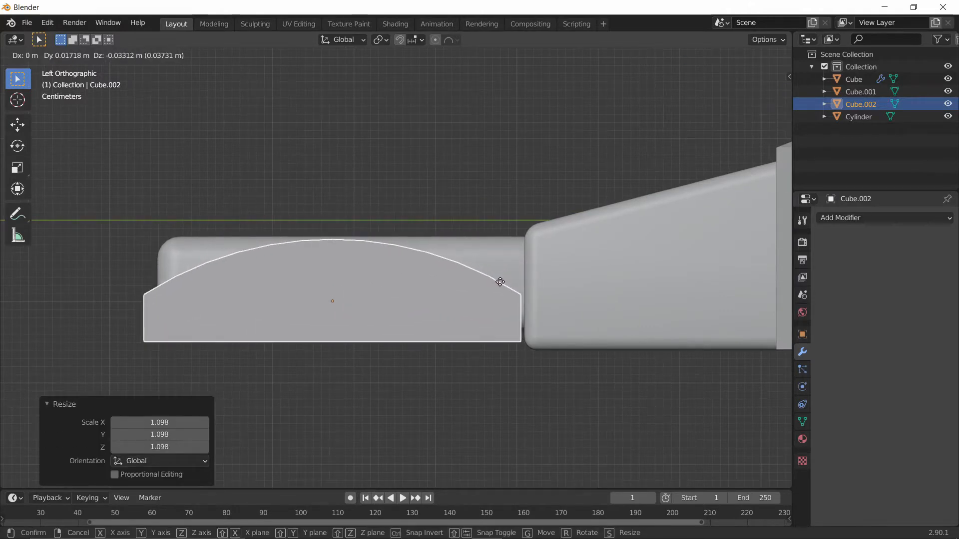
pyautogui.click(500, 282)
pyautogui.scroll(-3, 500, 282)
pyautogui.moveTo(500, 281); pyautogui.dragTo(587, 385, button='middle')
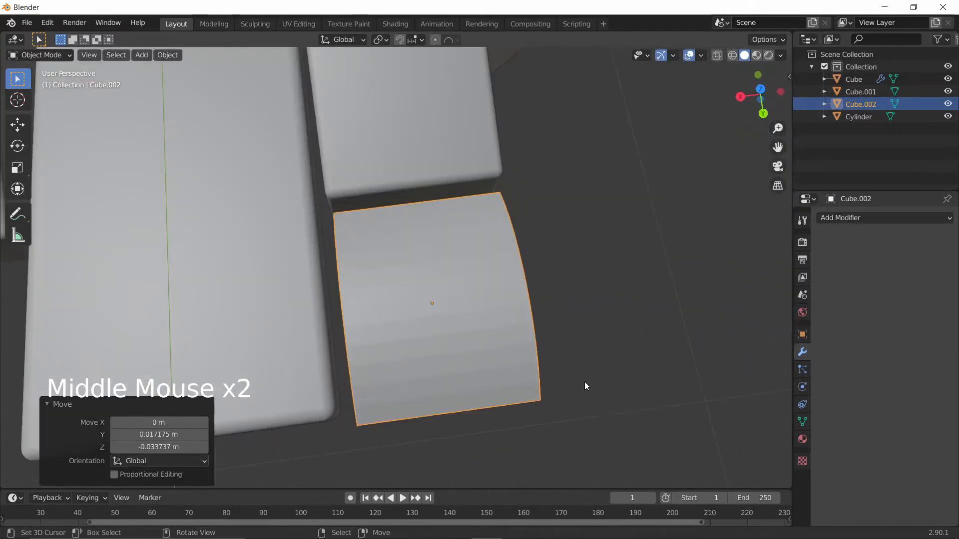
# Step: Nudge the arched link about 0.014 m along Y in the top view to widen its gap to the strap block
pyautogui.press('`')
pyautogui.click(514, 198)
pyautogui.scroll(-4, 513, 199)
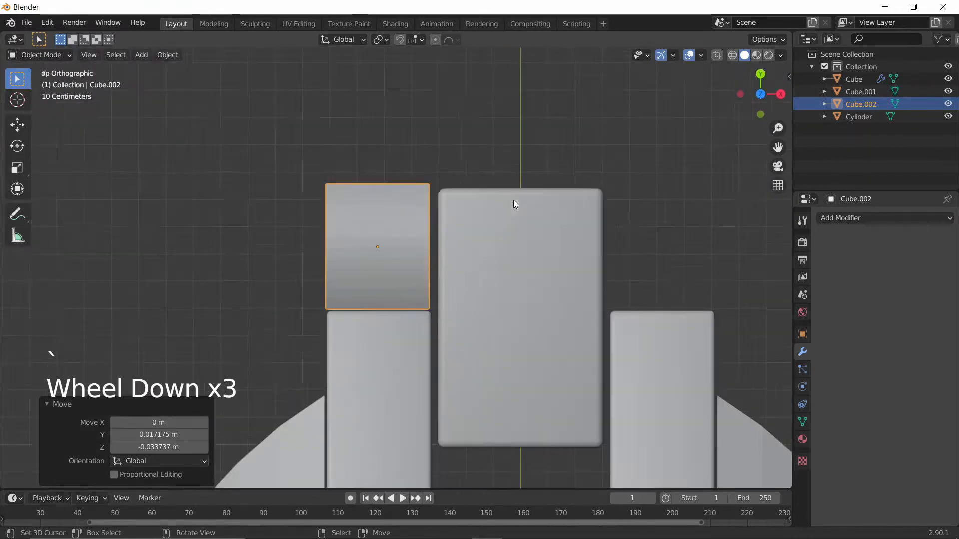
pyautogui.scroll(3, 445, 201)
pyautogui.moveTo(481, 212)
pyautogui.keyDown('shift'); pyautogui.mouseDown(button='middle')
pyautogui.moveTo(445, 201)
pyautogui.moveTo(499, 211)
pyautogui.mouseUp(button='middle'); pyautogui.keyUp('shift')
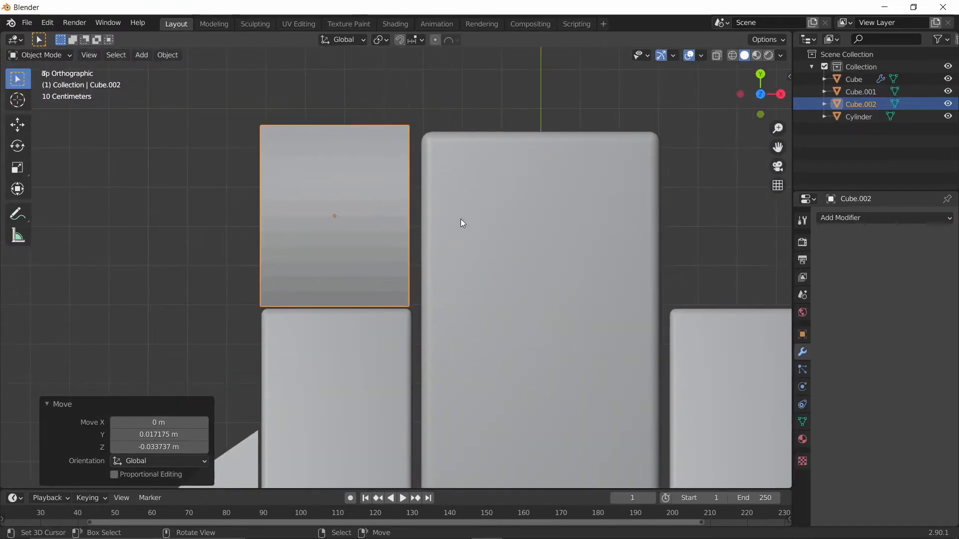
pyautogui.press('g')
pyautogui.press('shift')
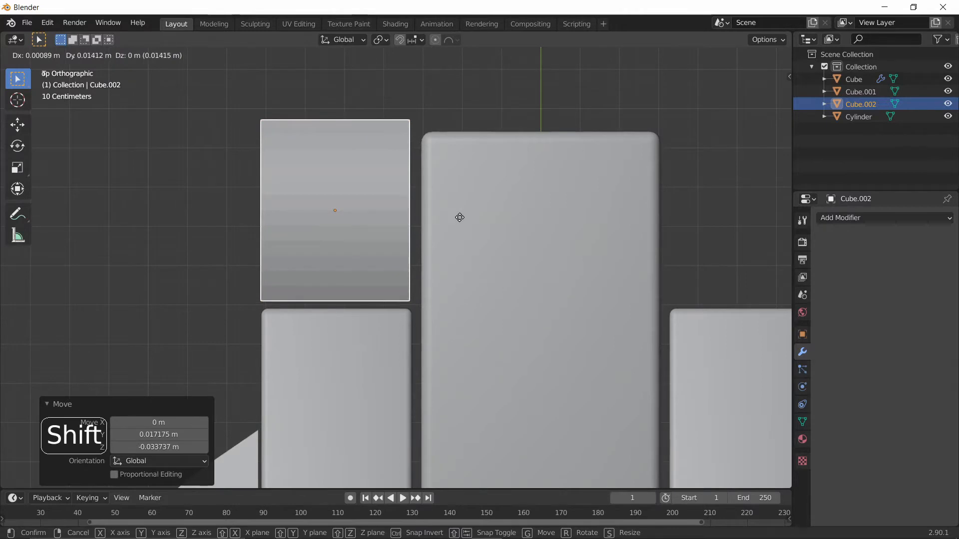
pyautogui.click(459, 218)
# Step: Widen the middle link's whole mesh by a factor of about 1.04 along X, and return to object mode
pyautogui.scroll(-5, 460, 219)
pyautogui.keyDown('shift'); pyautogui.moveTo(460, 219); pyautogui.dragTo(432, 199, button='middle'); pyautogui.keyUp('shift')
pyautogui.rightClick(523, 241)
pyautogui.scroll(3, 522, 241)
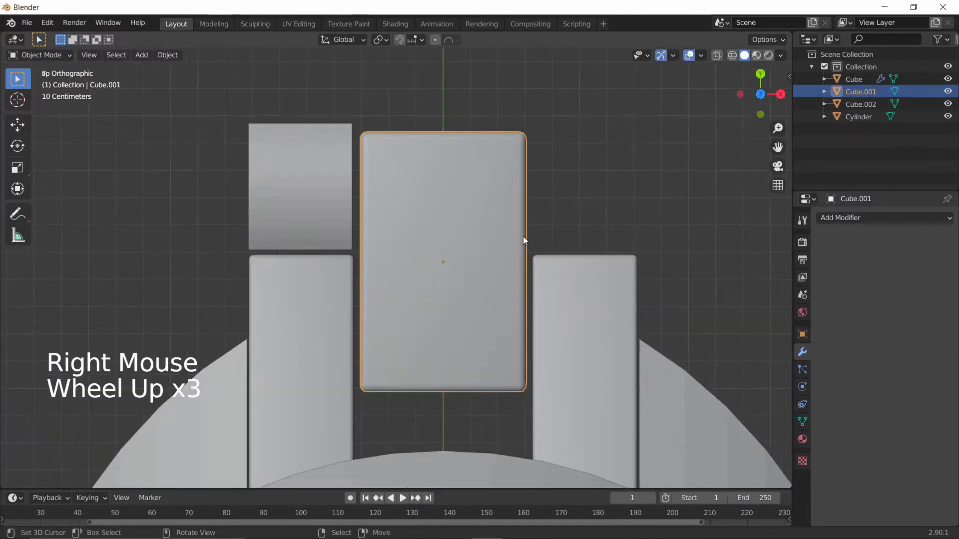
pyautogui.press('s')
pyautogui.rightClick(520, 236)
pyautogui.press('Tab')
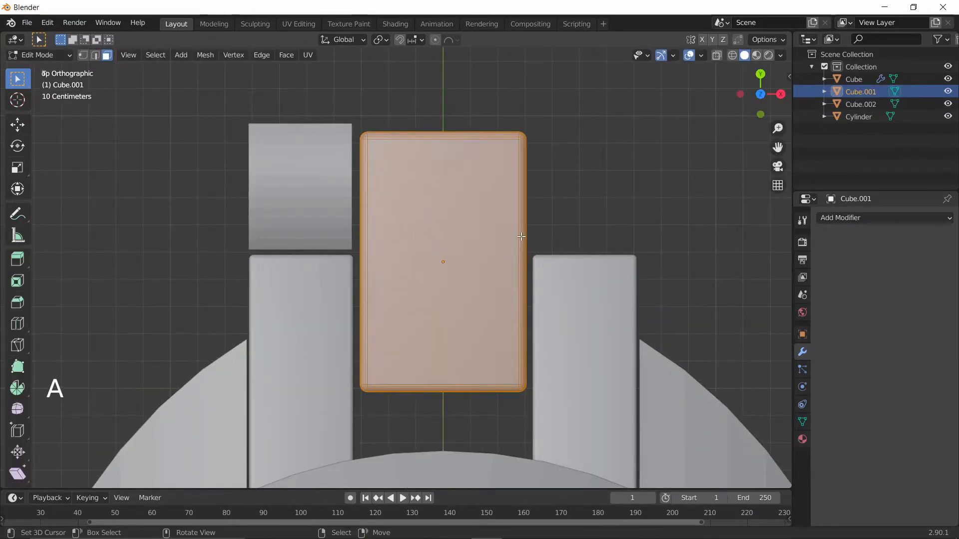
pyautogui.press('s')
pyautogui.press('x')
pyautogui.press('shift')
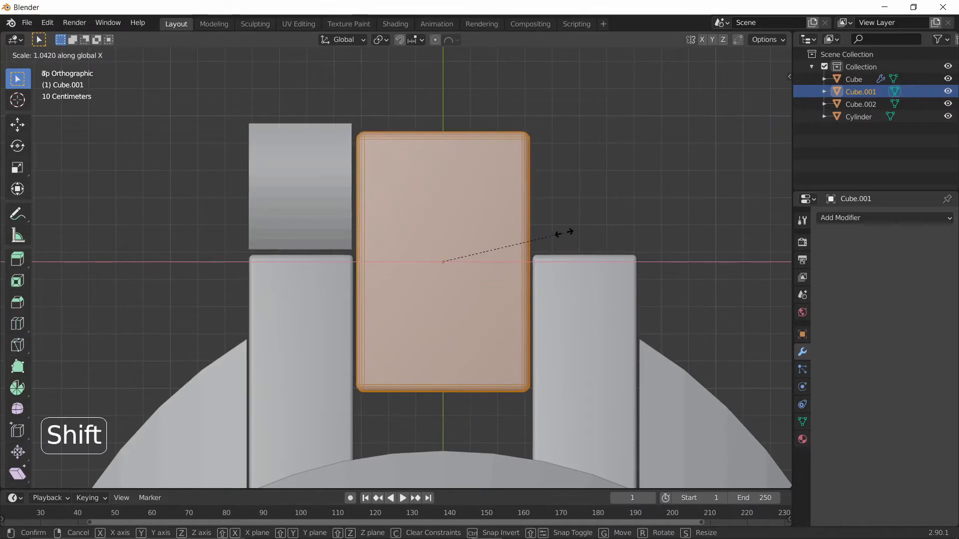
pyautogui.click(573, 229)
pyautogui.scroll(-3, 595, 196)
pyautogui.rightClick(594, 197)
pyautogui.moveTo(595, 196); pyautogui.dragTo(614, 94, button='middle')
pyautogui.scroll(3, 426, 311)
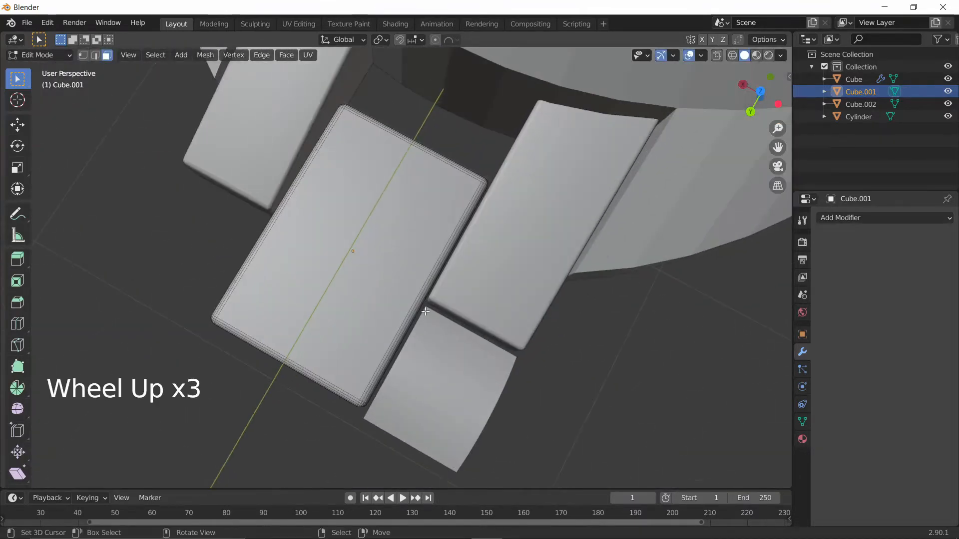
pyautogui.press('Tab')
# Step: Shift the arched outer link about 0.009 m along X
pyautogui.rightClick(436, 333)
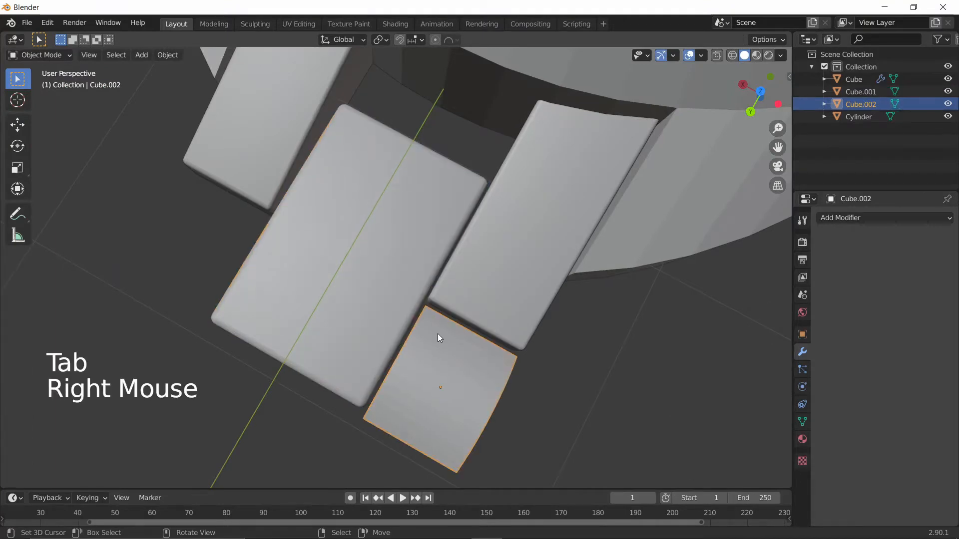
pyautogui.moveTo(437, 334); pyautogui.dragTo(467, 337, button='middle')
pyautogui.press('g')
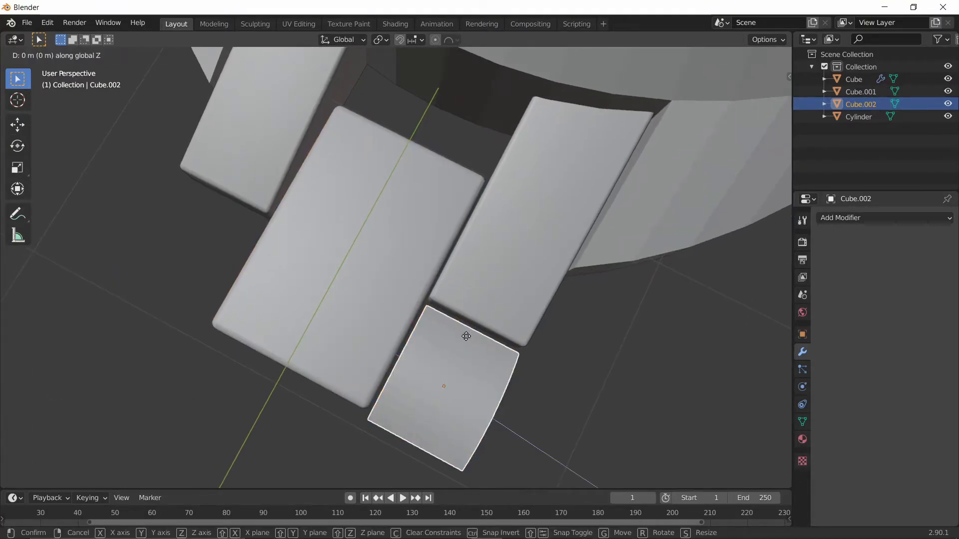
pyautogui.press('x')
pyautogui.click(448, 337)
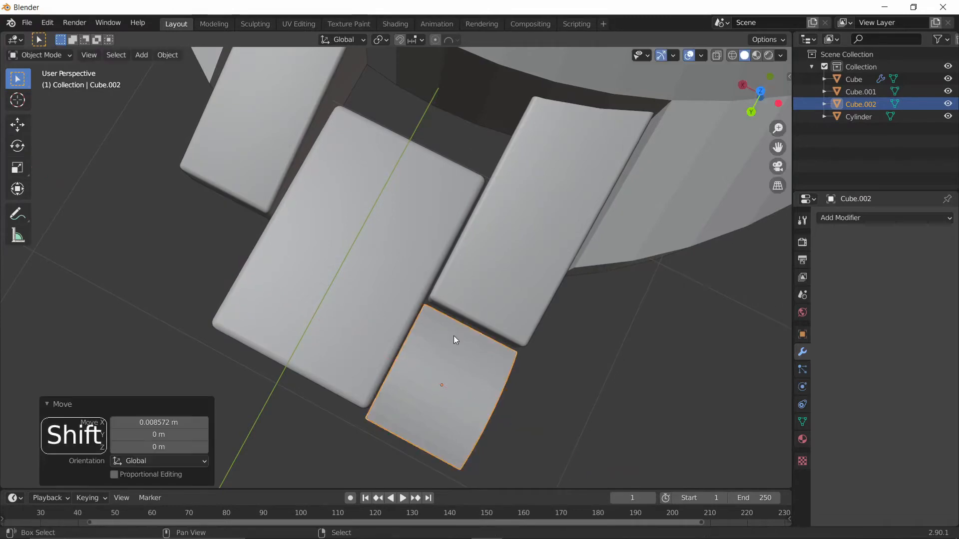
# Step: Stretch the arched outer link's whole mesh slightly along Y, and return to object mode
pyautogui.rightClick(597, 382)
pyautogui.scroll(-1, 597, 382)
pyautogui.moveTo(597, 382); pyautogui.dragTo(309, 284, button='middle')
pyautogui.rightClick(330, 296)
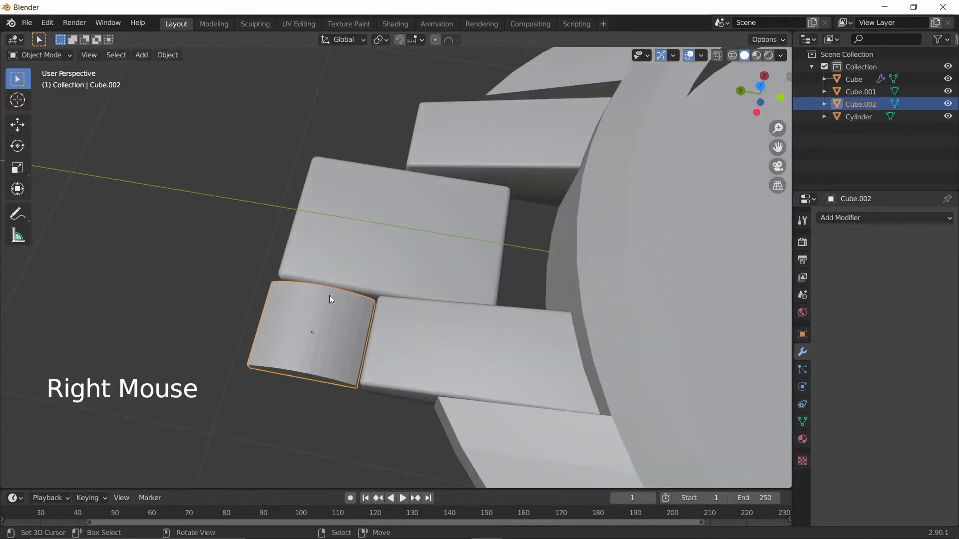
pyautogui.press('s')
pyautogui.press('Tab')
pyautogui.press('a')
pyautogui.press('s')
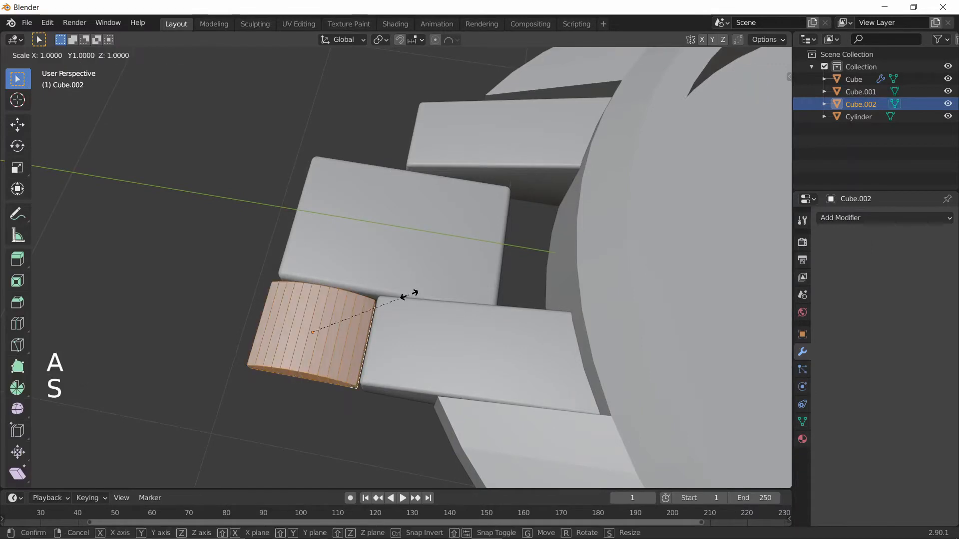
pyautogui.click(424, 301)
pyautogui.press('Tab')
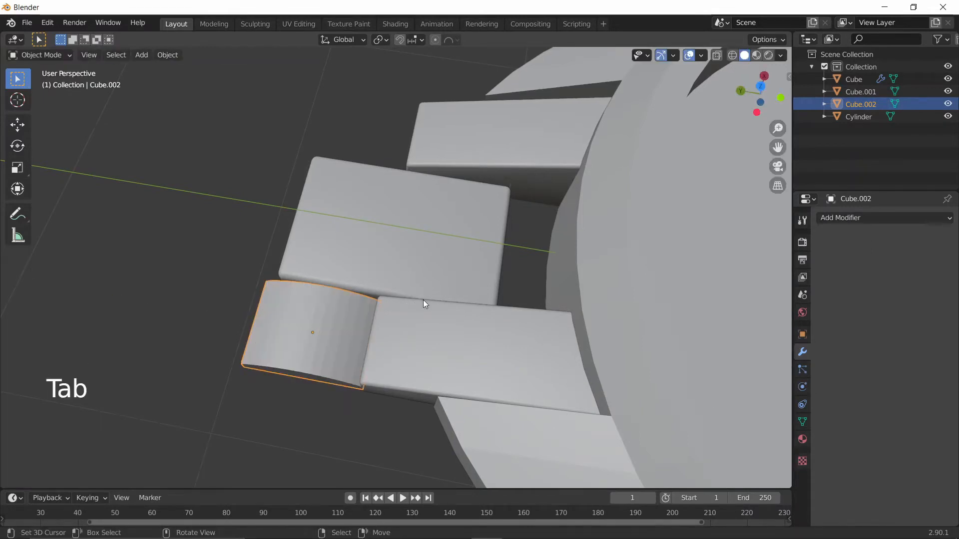
# Step: Move the arched outer link about 0.058 m along Y, clear of the strap block, and deselect it
pyautogui.press('g')
pyautogui.press('y')
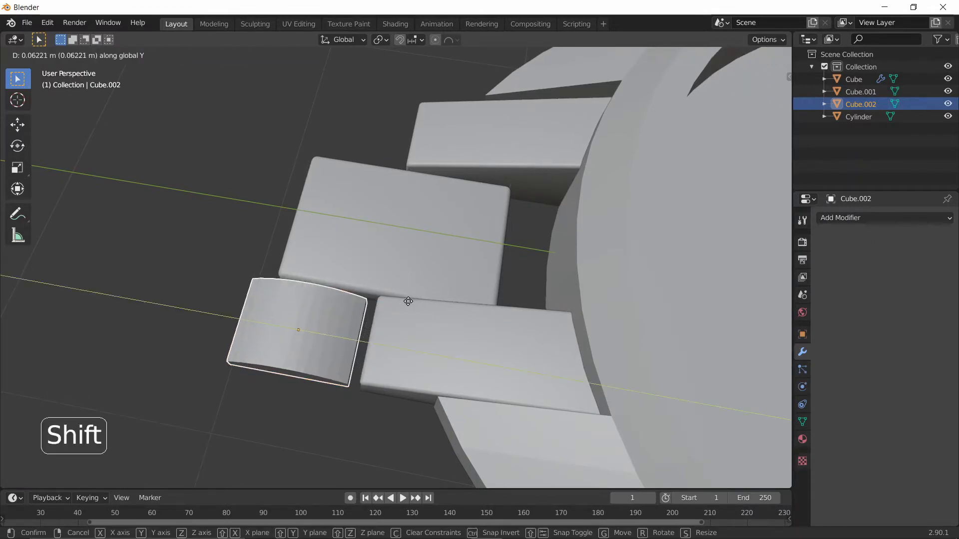
pyautogui.click(419, 300)
pyautogui.moveTo(419, 300); pyautogui.dragTo(546, 335, button='middle')
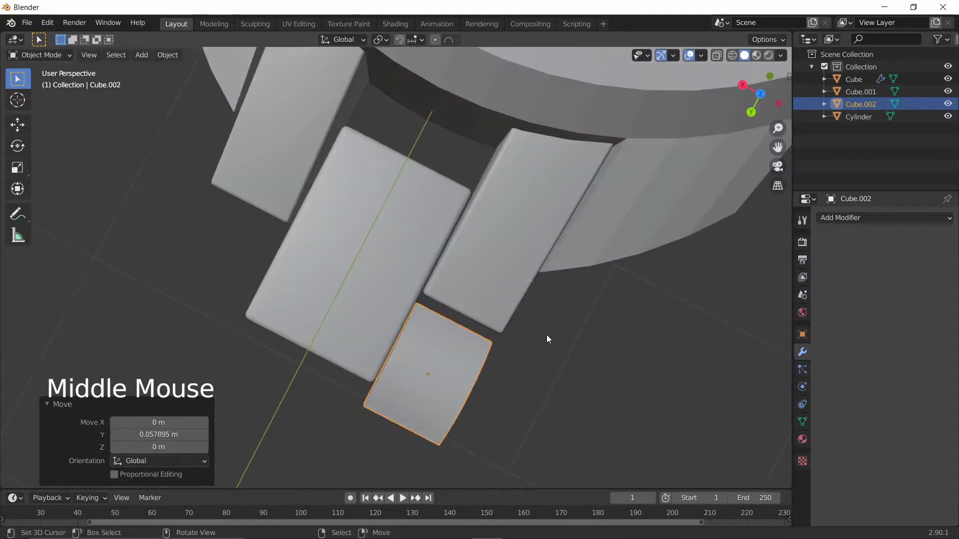
pyautogui.rightClick(541, 334)
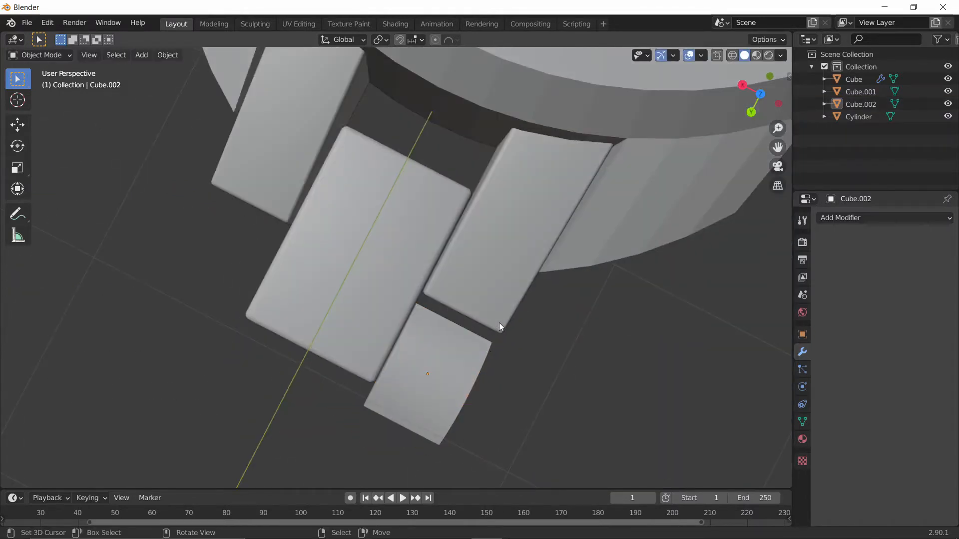
# Step: Add an X-axis Mirror modifier to the arched link in the top view, using the middle link as the mirror object
pyautogui.press('`')
pyautogui.click(484, 238)
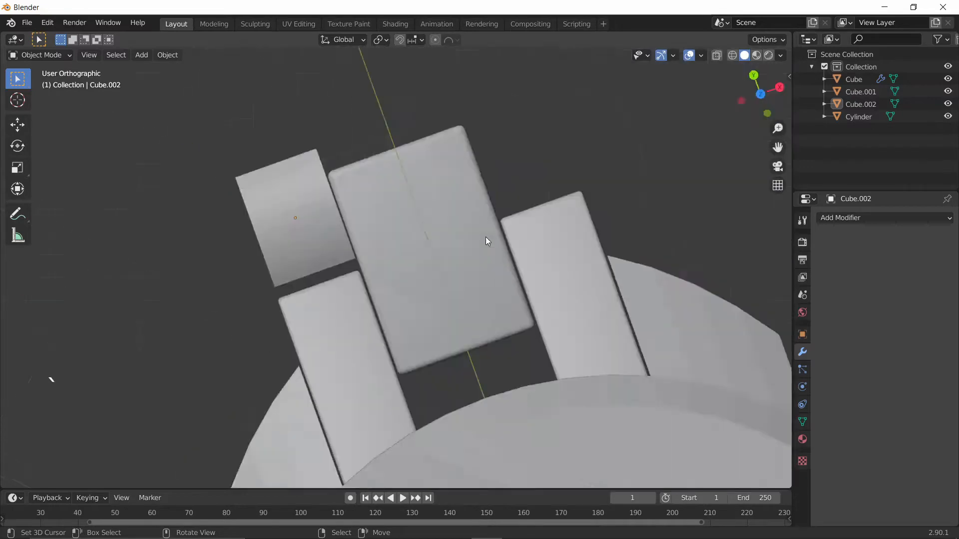
pyautogui.scroll(-2, 382, 216)
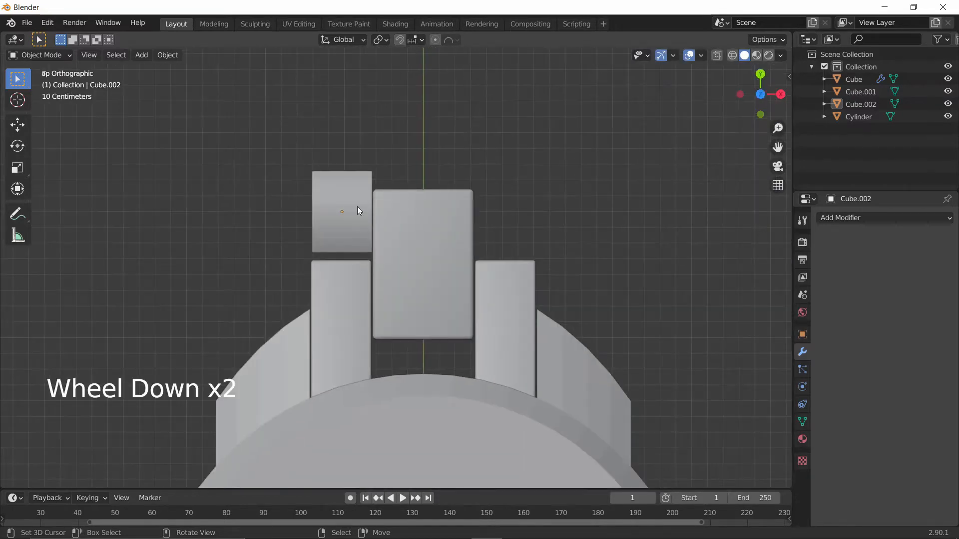
pyautogui.scroll(-4, 332, 207)
pyautogui.click(874, 218)
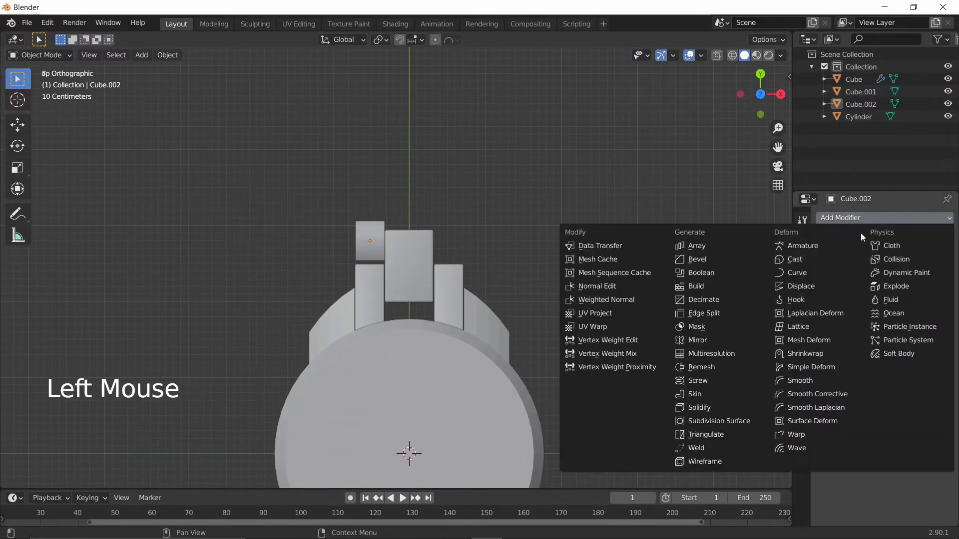
pyautogui.click(702, 340)
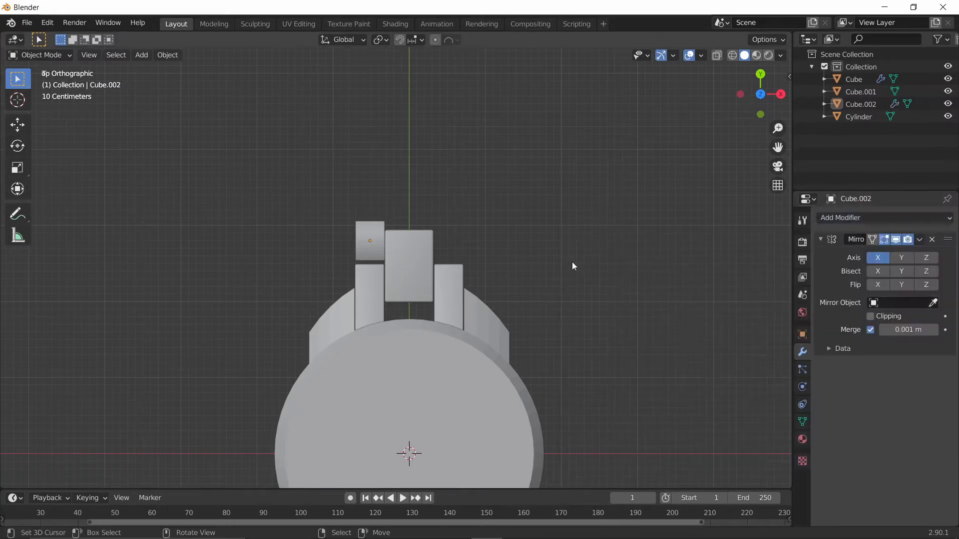
pyautogui.click(938, 303)
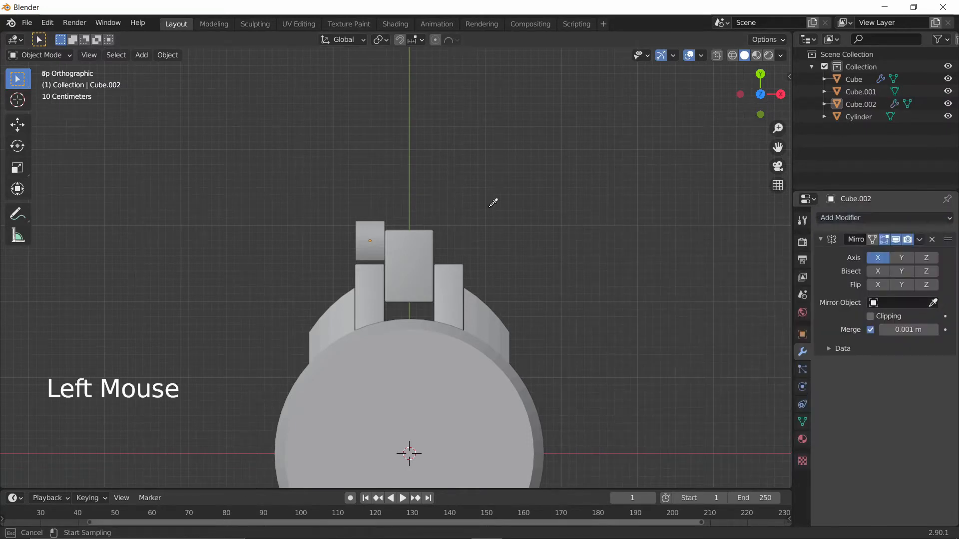
pyautogui.click(415, 243)
pyautogui.scroll(4, 530, 181)
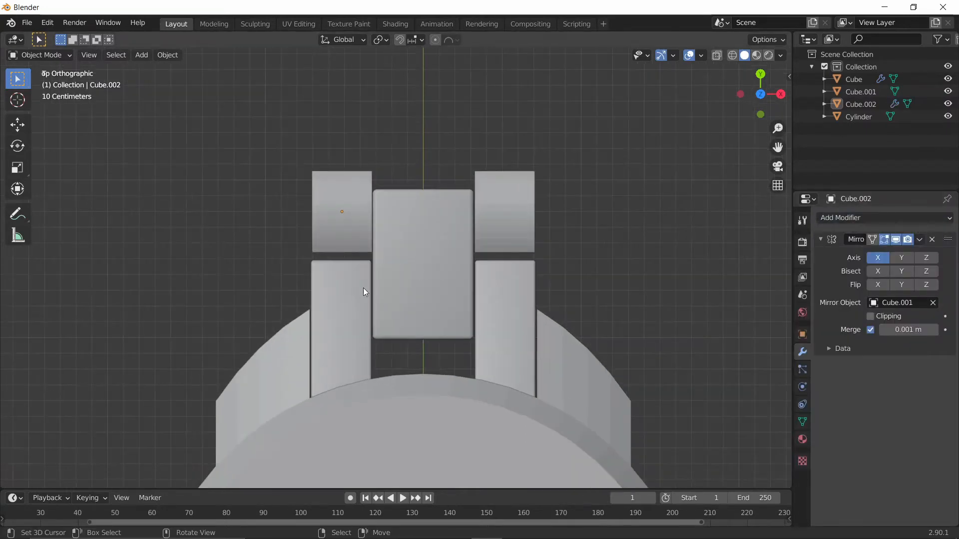
# Step: Isolate the arched link and select the edges outlining its outer side face in edge mode
pyautogui.scroll(-2, 472, 228)
pyautogui.moveTo(471, 227); pyautogui.dragTo(220, 197, button='middle')
pyautogui.moveTo(492, 313); pyautogui.dragTo(289, 214, button='middle')
pyautogui.scroll(3, 368, 275)
pyautogui.rightClick(326, 324)
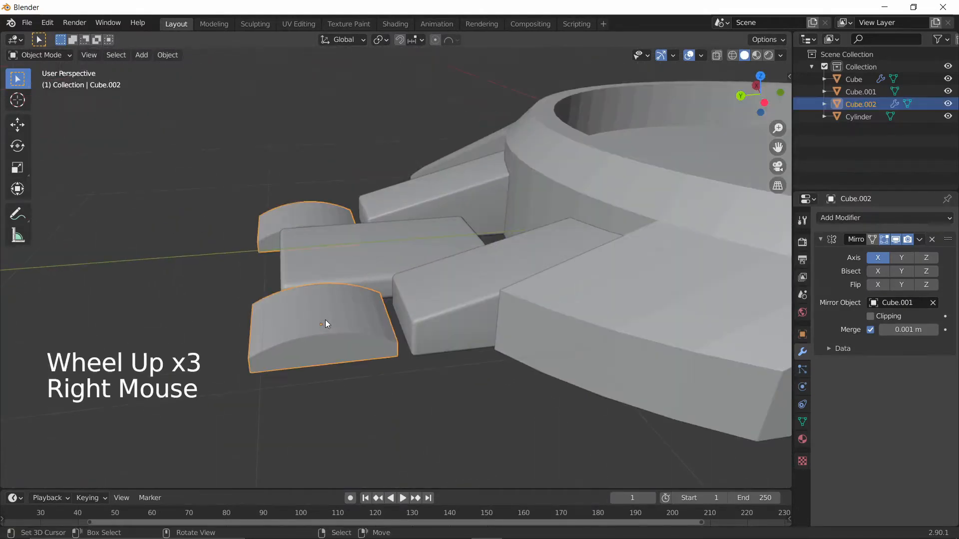
pyautogui.moveTo(326, 324); pyautogui.dragTo(238, 256, button='middle')
pyautogui.press('/')
pyautogui.scroll(3, 382, 310)
pyautogui.press('Tab')
pyautogui.press('2')
pyautogui.keyDown('alt'); pyautogui.rightClick(308, 248); pyautogui.keyUp('alt')
pyautogui.keyDown('shift'); pyautogui.rightClick(239, 256); pyautogui.keyUp('shift')
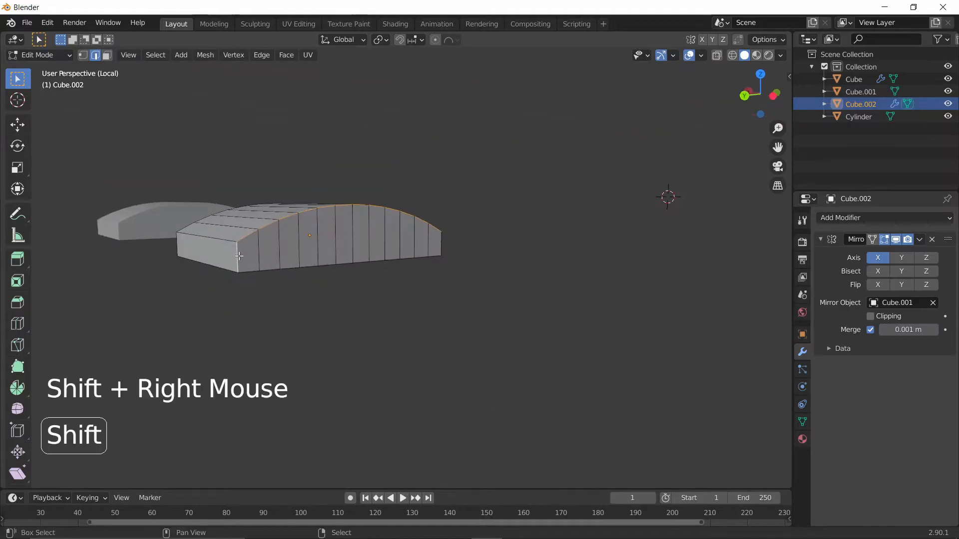
pyautogui.keyDown('alt'); pyautogui.keyDown('shift'); pyautogui.rightClick(375, 263); pyautogui.keyUp('shift'); pyautogui.keyUp('alt')
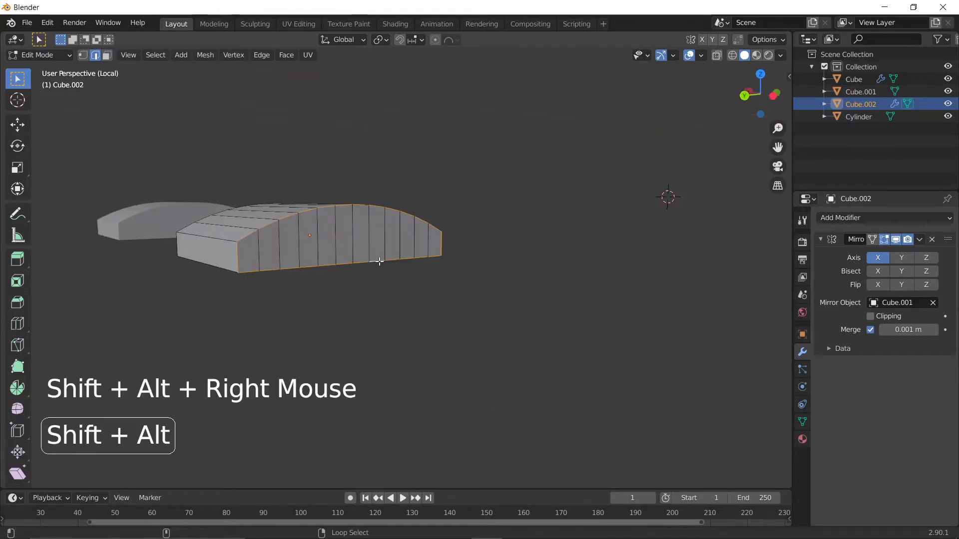
# Step: Add the end-face edges and the outline of the opposite arched side to the edge selection
pyautogui.moveTo(380, 261); pyautogui.dragTo(369, 285, button='middle')
pyautogui.keyDown('shift'); pyautogui.rightClick(289, 259); pyautogui.keyUp('shift')
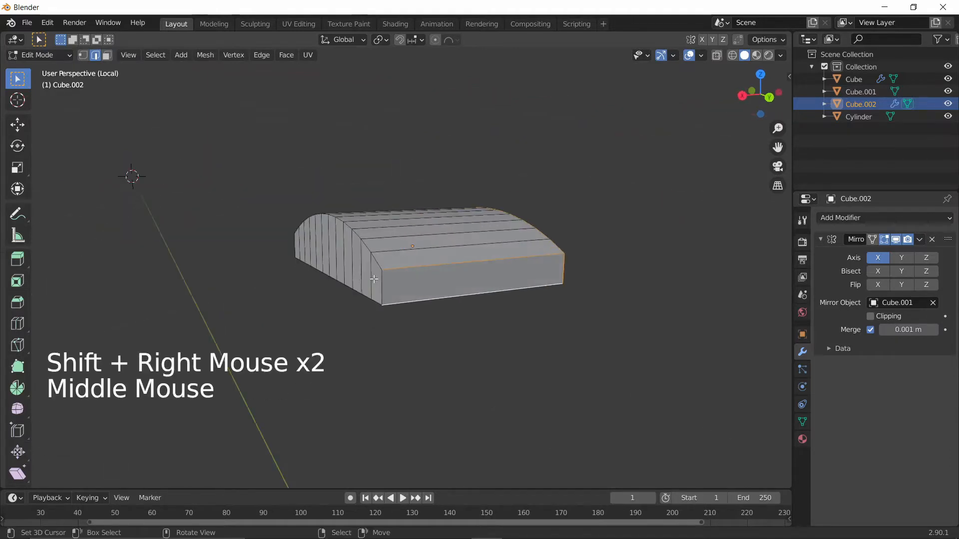
pyautogui.keyDown('shift'); pyautogui.rightClick(369, 286); pyautogui.keyUp('shift')
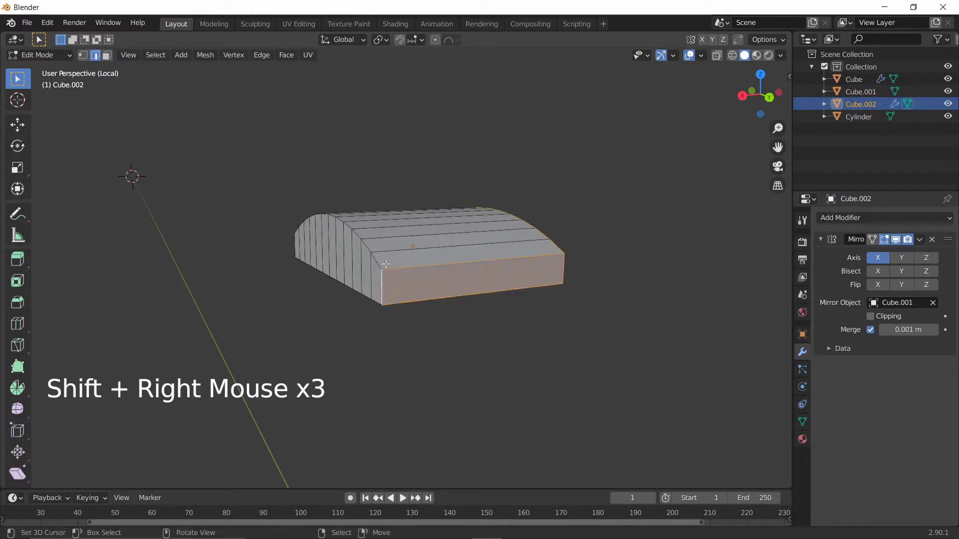
pyautogui.keyDown('alt'); pyautogui.keyDown('shift'); pyautogui.rightClick(386, 265); pyautogui.keyUp('shift'); pyautogui.keyUp('alt')
pyautogui.moveTo(386, 265); pyautogui.dragTo(118, 315, button='middle')
pyautogui.scroll(3, 400, 289)
pyautogui.keyDown('alt'); pyautogui.keyDown('shift'); pyautogui.rightClick(398, 298); pyautogui.keyUp('shift'); pyautogui.keyUp('alt')
pyautogui.scroll(-2, 398, 298)
pyautogui.keyDown('shift'); pyautogui.rightClick(422, 336); pyautogui.keyUp('shift')
pyautogui.keyDown('shift'); pyautogui.rightClick(385, 314); pyautogui.keyUp('shift')
pyautogui.scroll(-3, 212, 280)
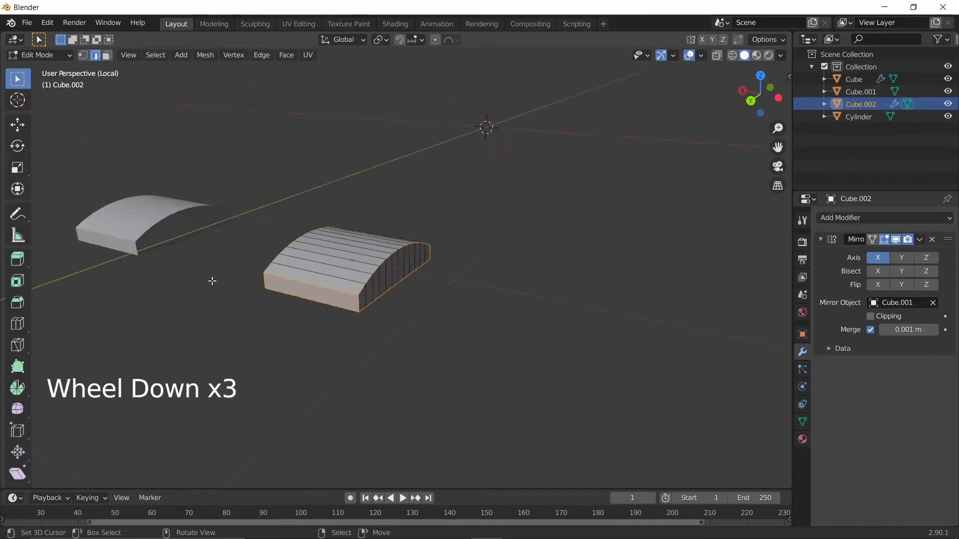
# Step: Leave the isolated view, bevel the selected outline edges of the arched link with 5 segments, and return to object mode
pyautogui.moveTo(212, 280); pyautogui.dragTo(117, 298, button='middle')
pyautogui.scroll(-2, 289, 289)
pyautogui.press('/')
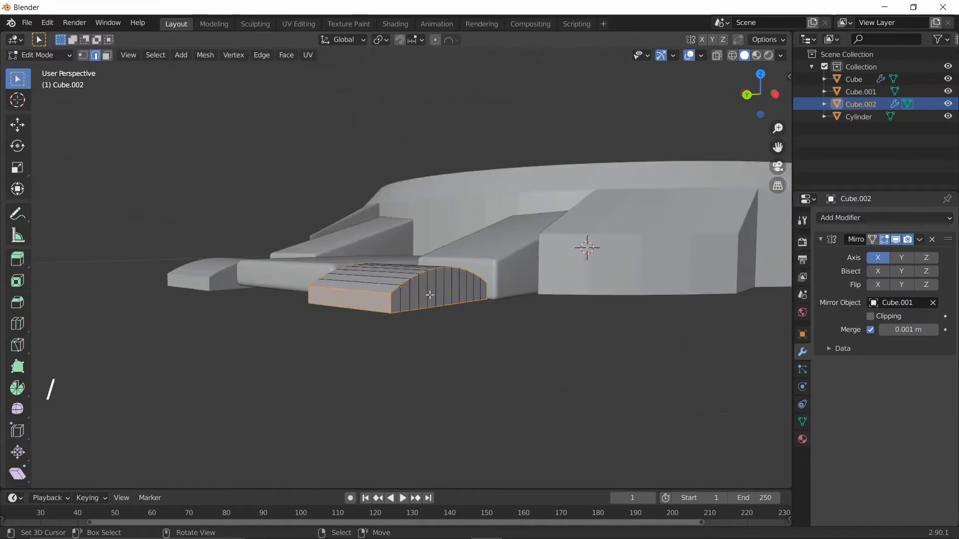
pyautogui.moveTo(582, 250); pyautogui.dragTo(451, 275, button='middle')
pyautogui.scroll(3, 510, 280)
pyautogui.scroll(2, 451, 275)
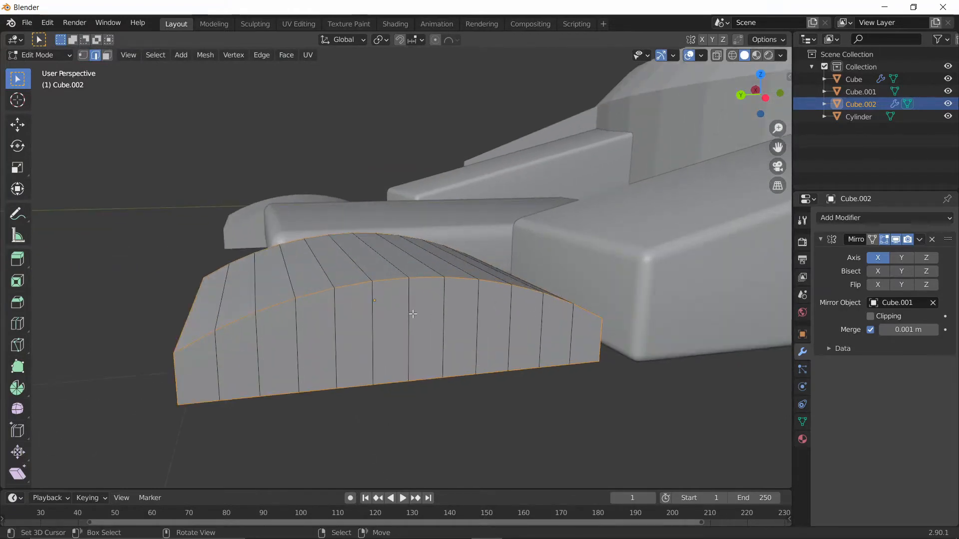
pyautogui.keyDown('shift'); pyautogui.moveTo(412, 313); pyautogui.dragTo(479, 314, button='middle'); pyautogui.keyUp('shift')
pyautogui.hotkey('ctrl', 'b')
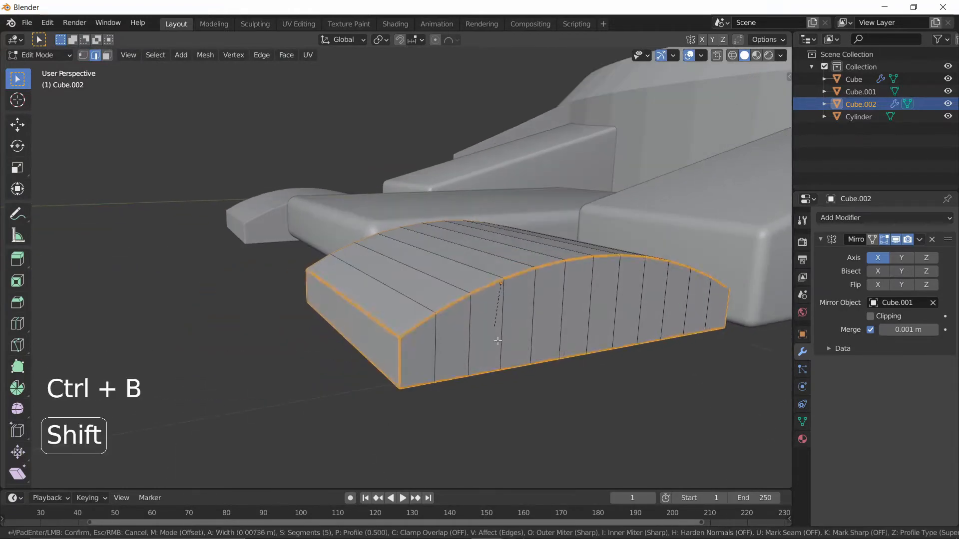
pyautogui.press('Tab')
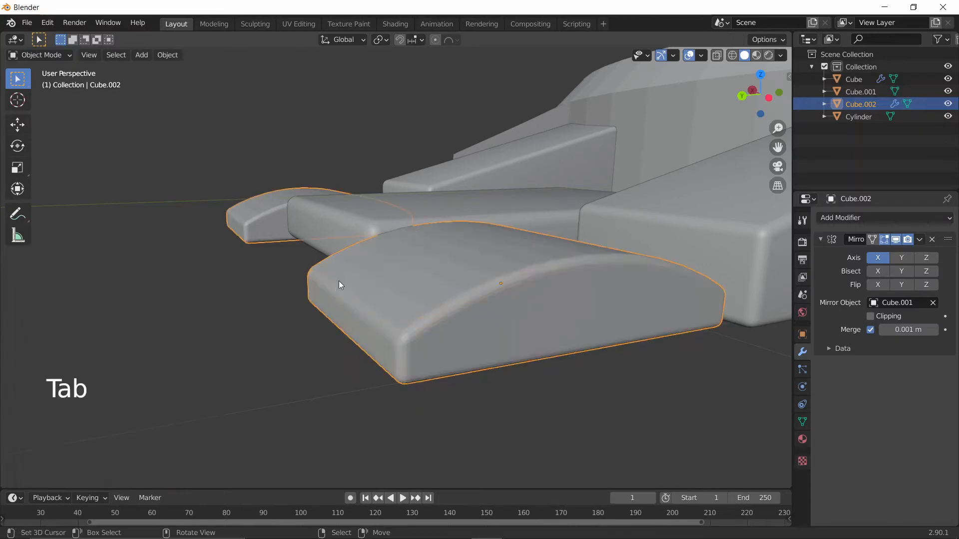
# Step: Apply smooth shading to the arched links and deselect them
pyautogui.moveTo(339, 281); pyautogui.dragTo(520, 399, button='middle')
pyautogui.press('w')
pyautogui.click(469, 296)
pyautogui.scroll(-5, 426, 338)
pyautogui.scroll(-3, 504, 360)
pyautogui.rightClick(503, 359)
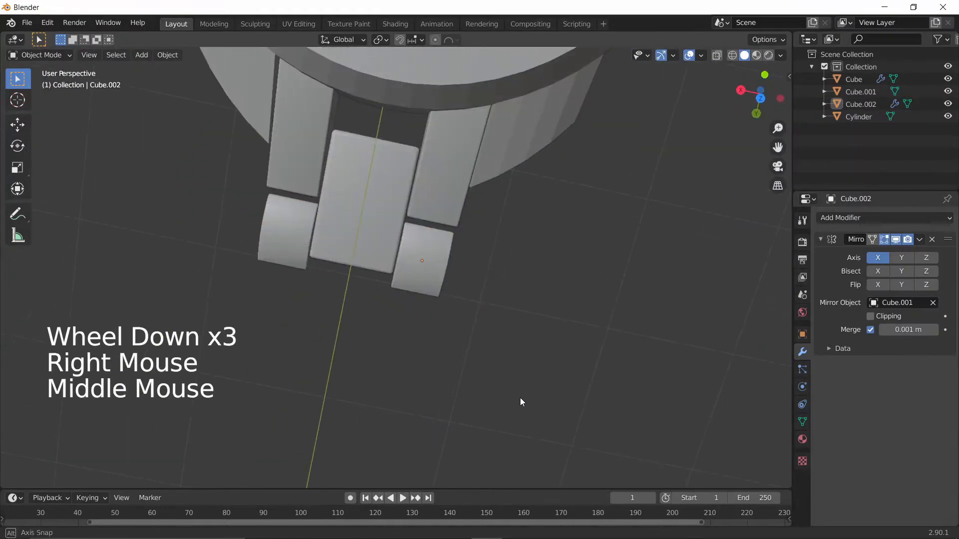
# Step: Lengthen the arched link's whole mesh by a factor of about 1.07 along Y in the top view, and return to object mode
pyautogui.press('`')
pyautogui.click(534, 238)
pyautogui.press('Tab')
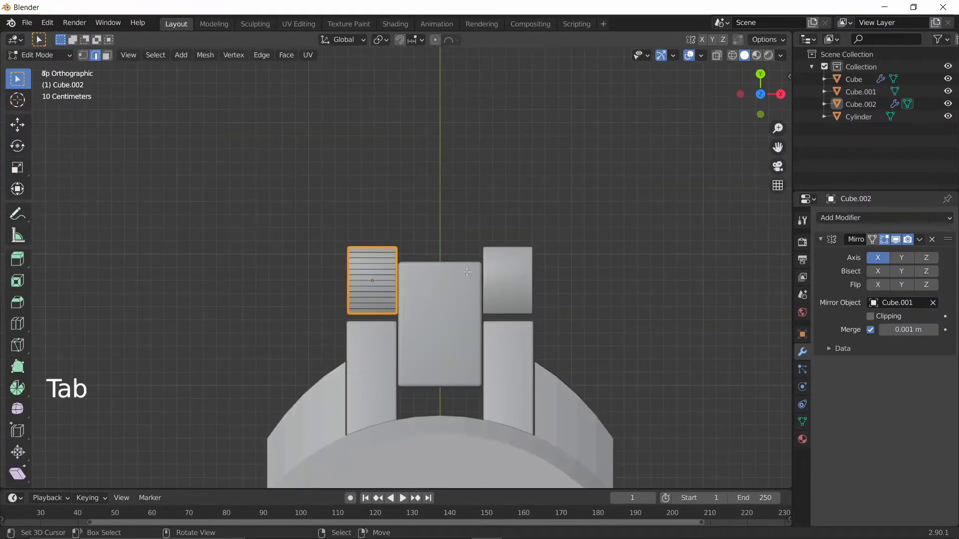
pyautogui.scroll(3, 467, 279)
pyautogui.press('a')
pyautogui.press('s')
pyautogui.press('y')
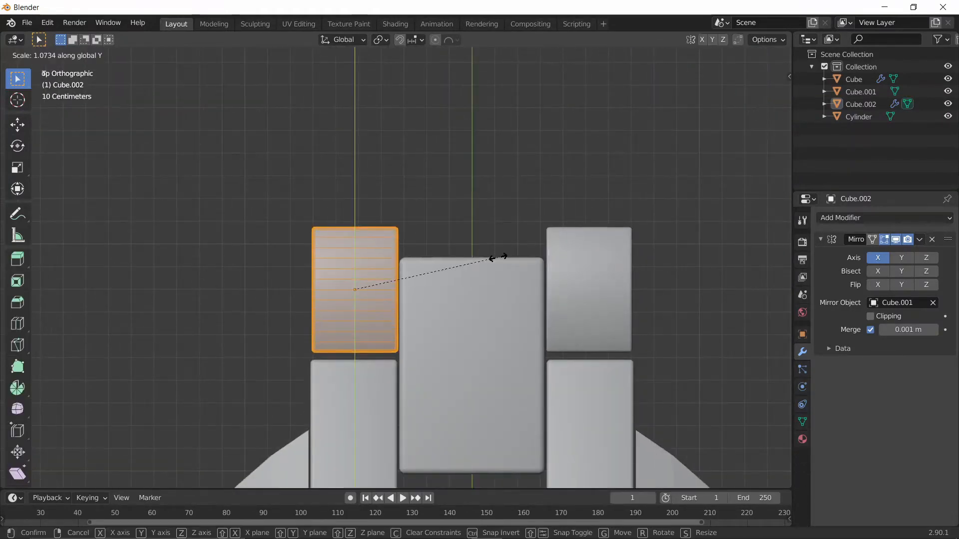
pyautogui.click(498, 256)
pyautogui.press('Tab')
pyautogui.rightClick(382, 249)
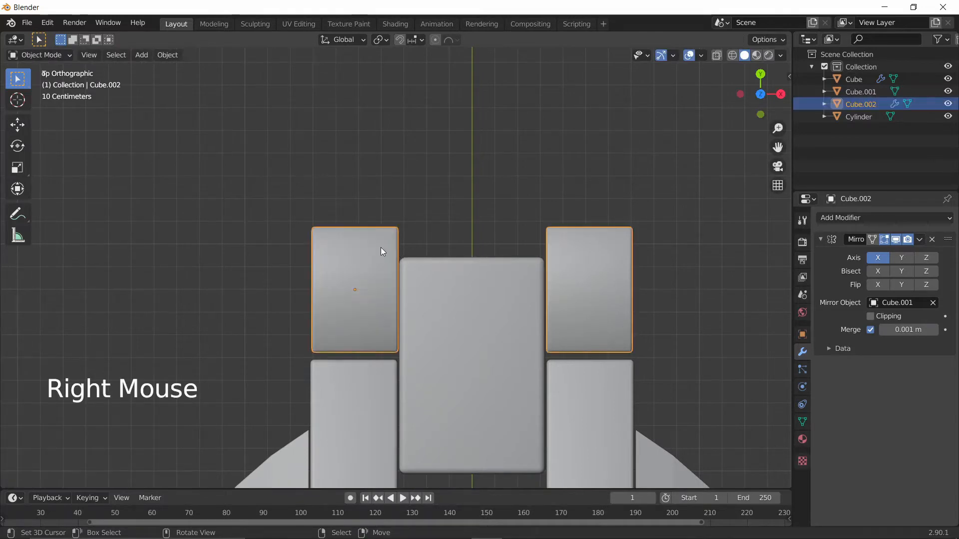
pyautogui.press('g')
pyautogui.press('y')
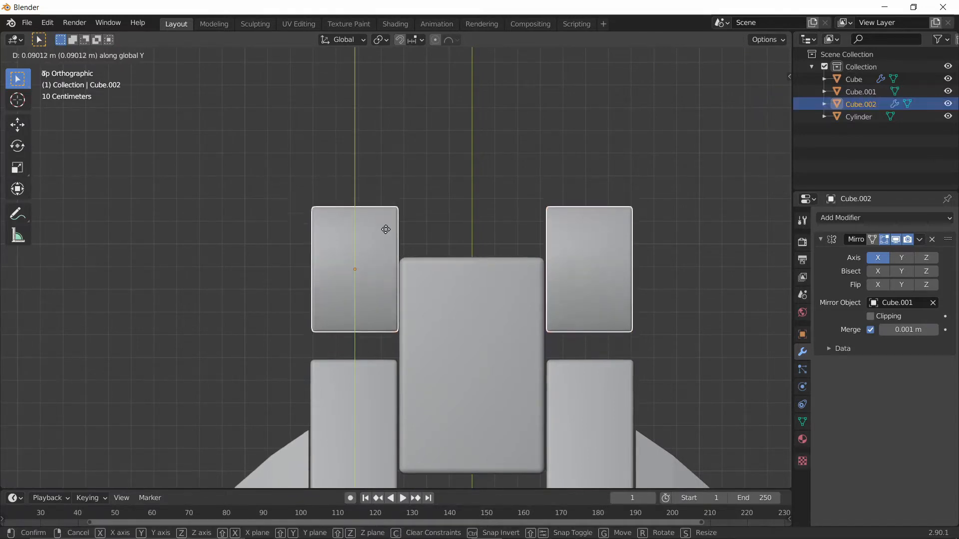
pyautogui.click(404, 246)
pyautogui.scroll(-3, 406, 248)
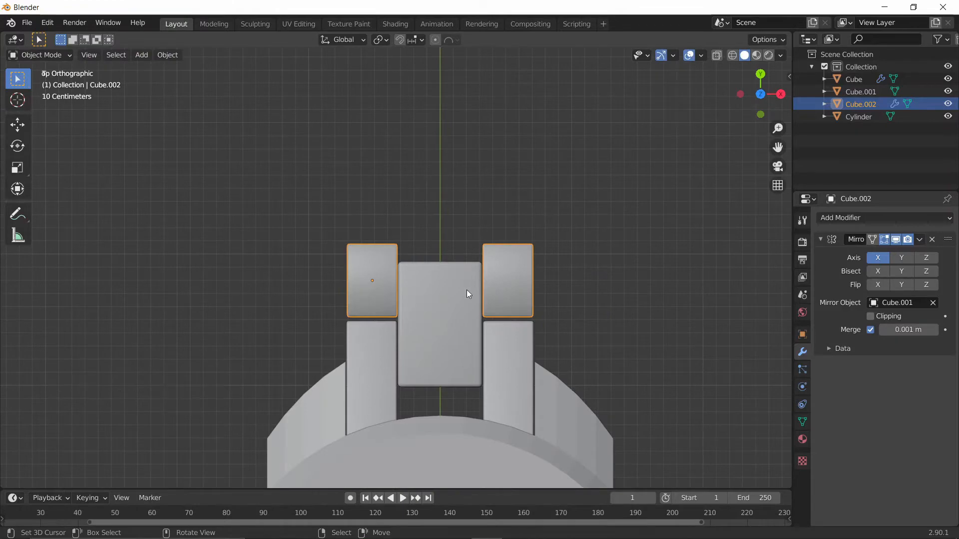
pyautogui.scroll(-3, 464, 292)
pyautogui.scroll(4, 461, 294)
pyautogui.hotkey('shift', 'a')
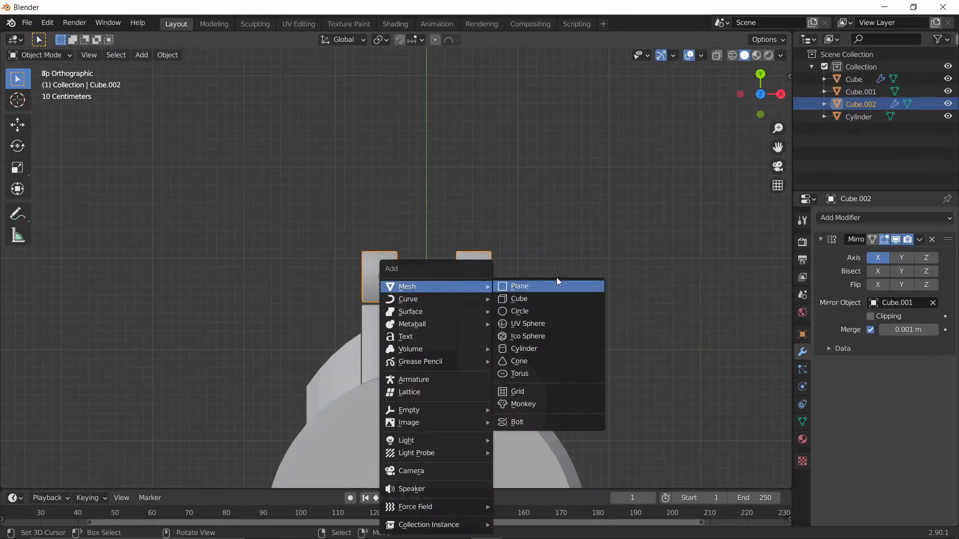
pyautogui.rightClick(403, 319)
# Step: Duplicate the middle link along Y, placing the copy just beyond the original's outer end
pyautogui.rightClick(402, 306)
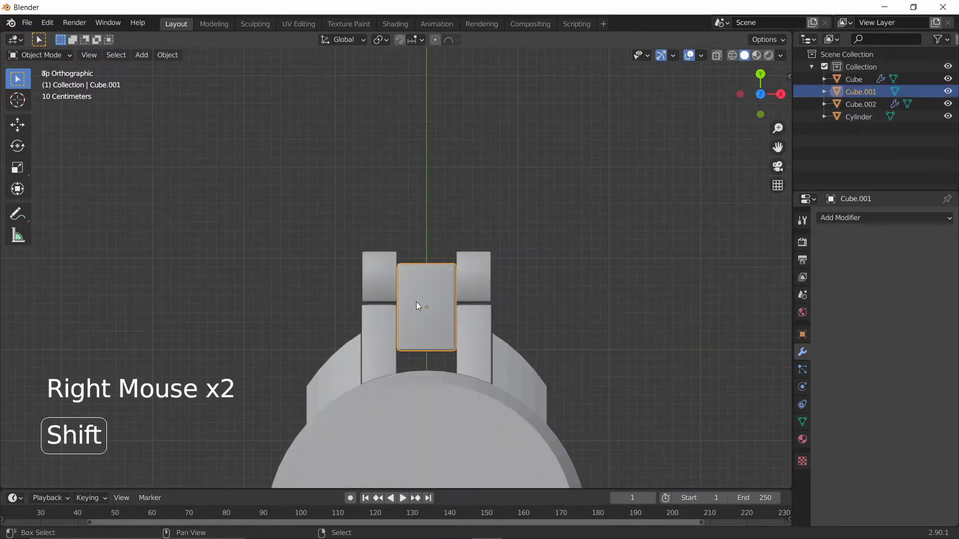
pyautogui.hotkey('shift', 'd')
pyautogui.press('y')
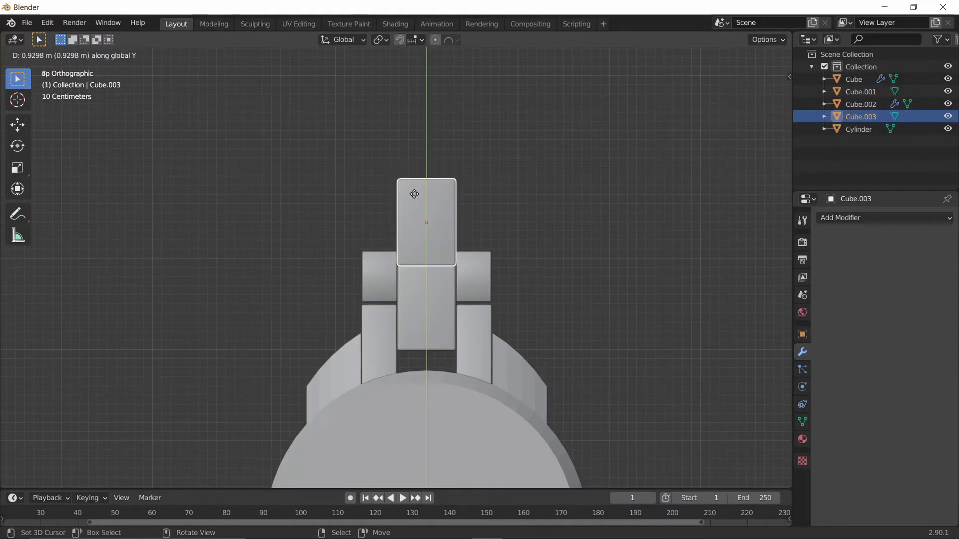
pyautogui.click(450, 195)
# Step: Shorten the duplicated link's whole mesh along Y by a factor of 0.684, and return to object mode
pyautogui.press('Tab')
pyautogui.press('s')
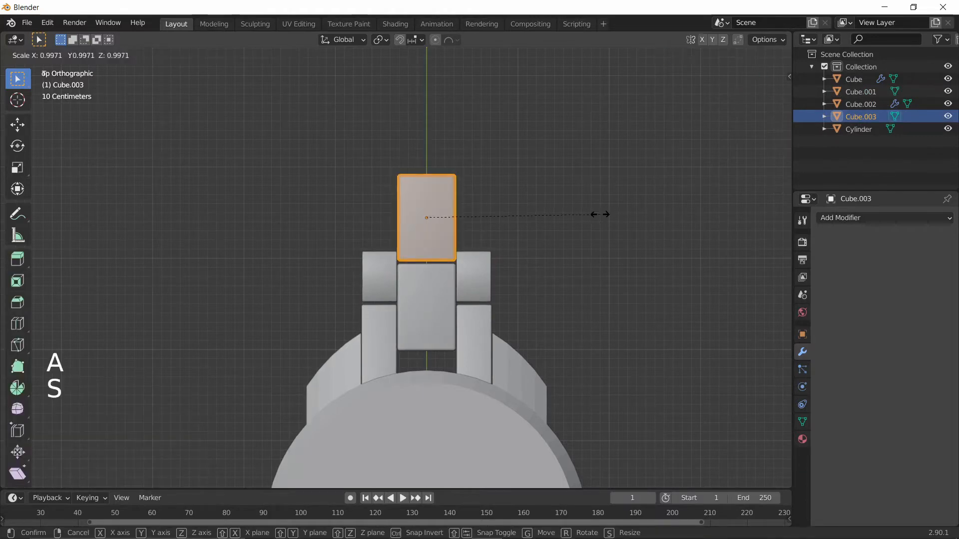
pyautogui.press('y')
pyautogui.click(544, 201)
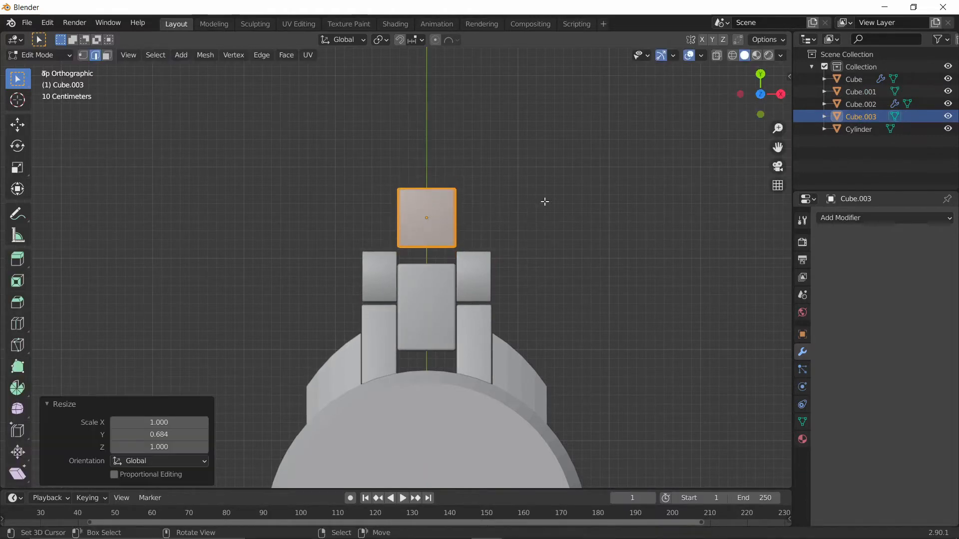
pyautogui.press('Tab')
# Step: Move the shortened link back along Y to leave a narrow gap to the middle link, then select the arched links
pyautogui.press('g')
pyautogui.press('y')
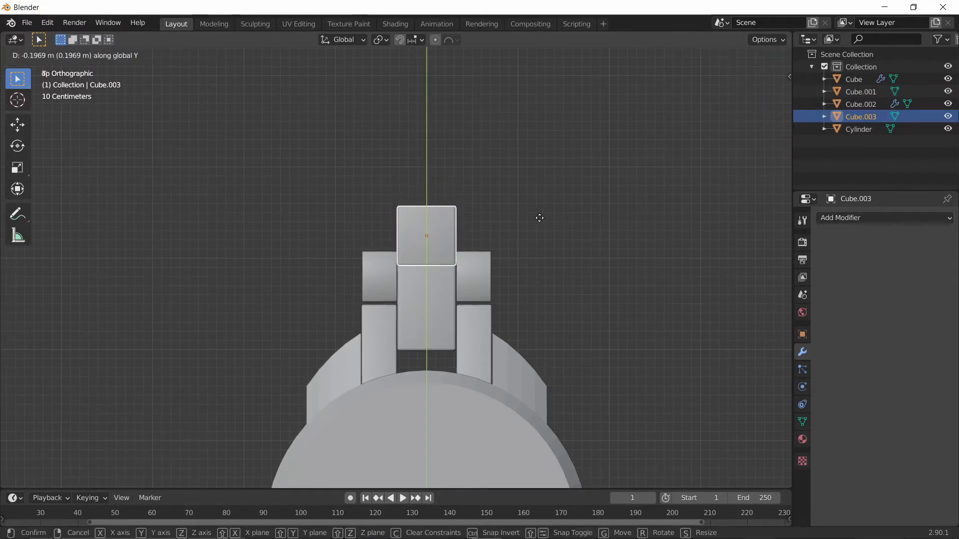
pyautogui.click(541, 211)
pyautogui.moveTo(541, 212); pyautogui.dragTo(409, 324, button='middle')
pyautogui.scroll(4, 421, 298)
pyautogui.rightClick(430, 282)
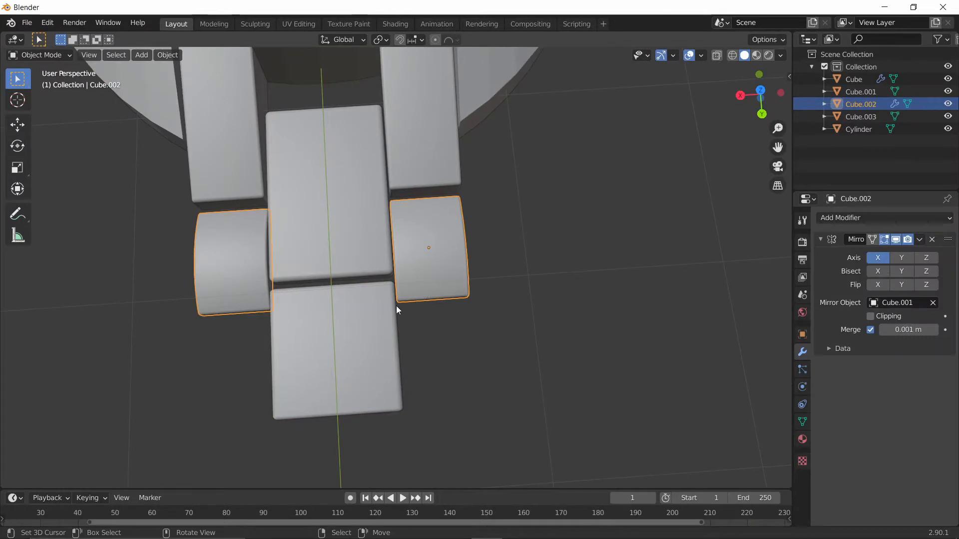
pyautogui.press('s')
pyautogui.press('y')
pyautogui.rightClick(525, 311)
# Step: Slightly lengthen the arched links' whole mesh along Y in edit mode and return to object mode
pyautogui.press('Tab')
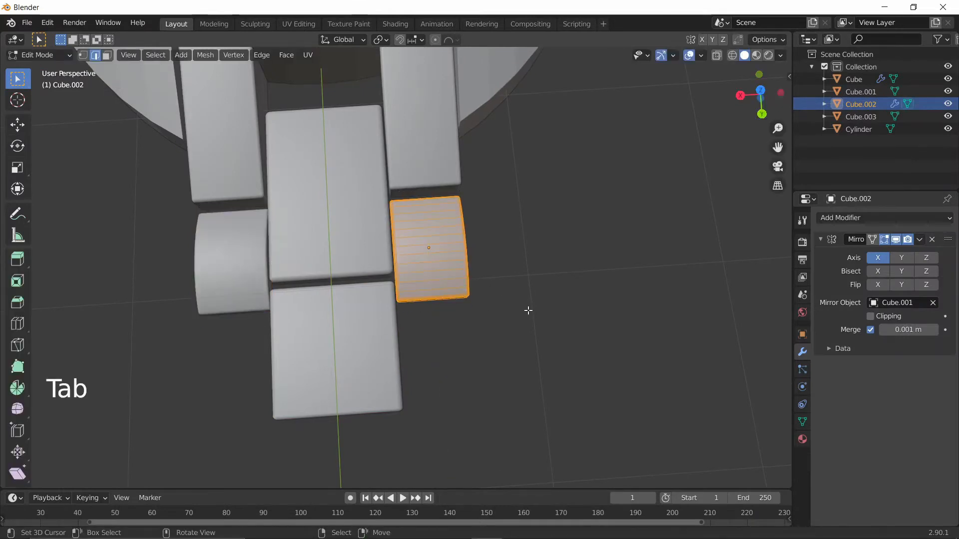
pyautogui.press('s')
pyautogui.press('y')
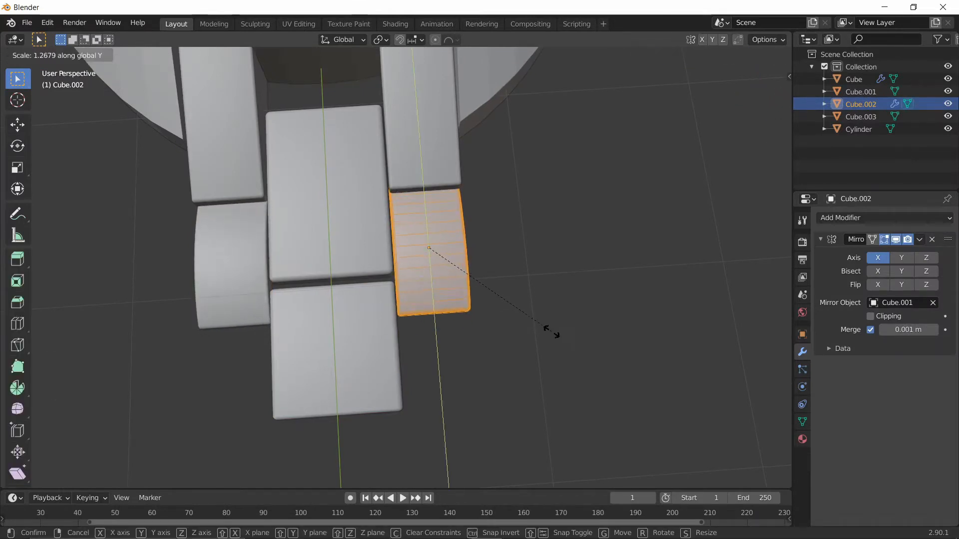
pyautogui.click(530, 329)
pyautogui.press('Tab')
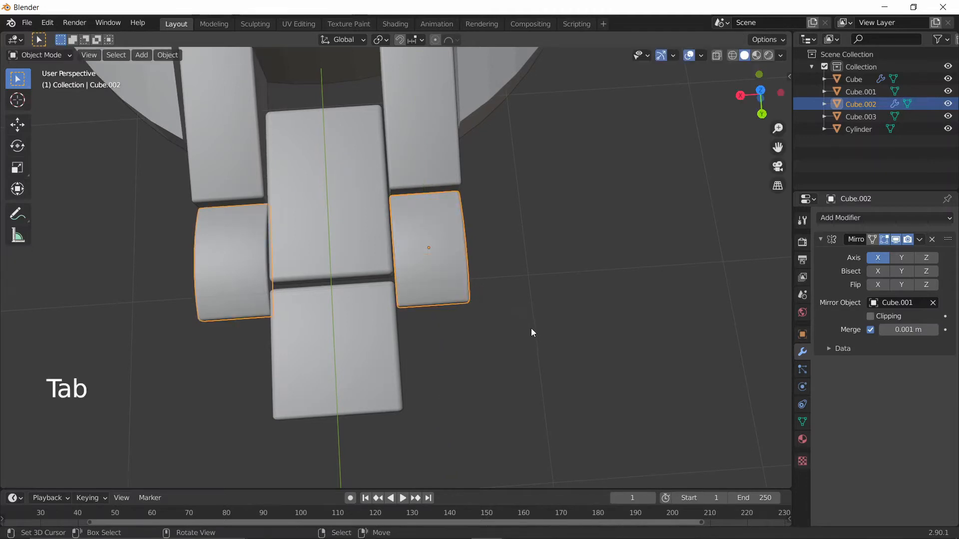
# Step: Move the arched links about 0.044 m along Y, away from the strap blocks
pyautogui.press('g')
pyautogui.press('y')
pyautogui.click(578, 324)
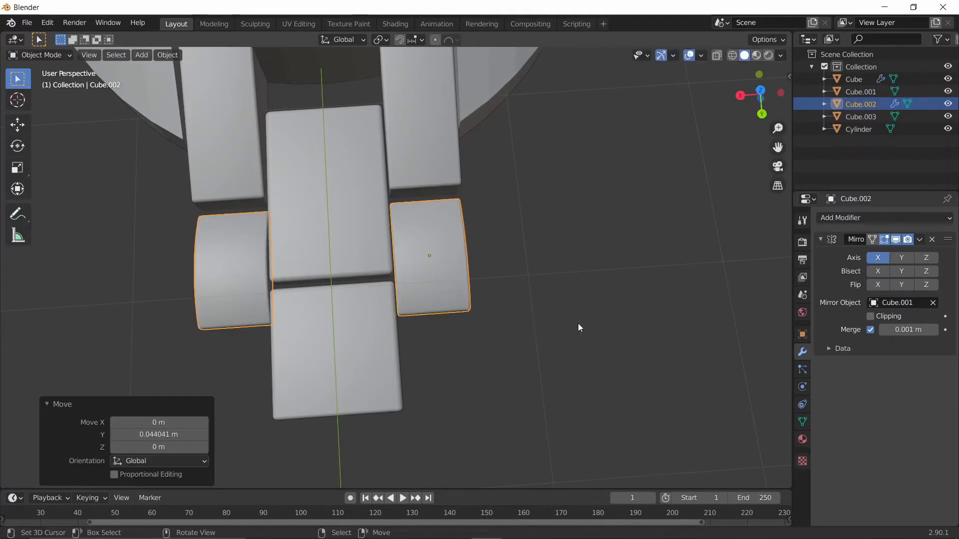
# Step: Apply the Mirror modifier on the arched outer links
pyautogui.rightClick(578, 322)
pyautogui.moveTo(577, 323); pyautogui.dragTo(433, 315, button='middle')
pyautogui.scroll(-2, 432, 315)
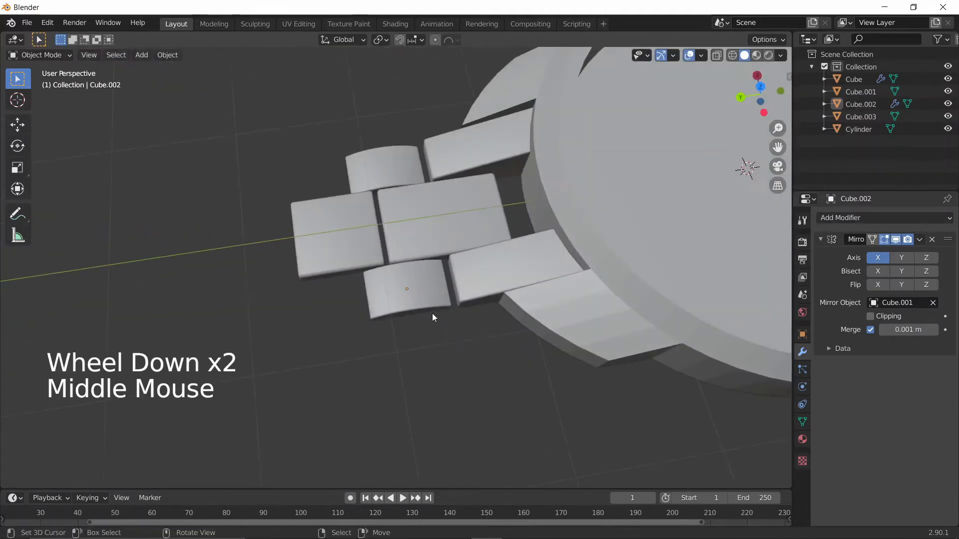
pyautogui.rightClick(429, 305)
pyautogui.moveTo(424, 232); pyautogui.dragTo(534, 196, button='middle')
pyautogui.hotkey('ctrl', 'a')
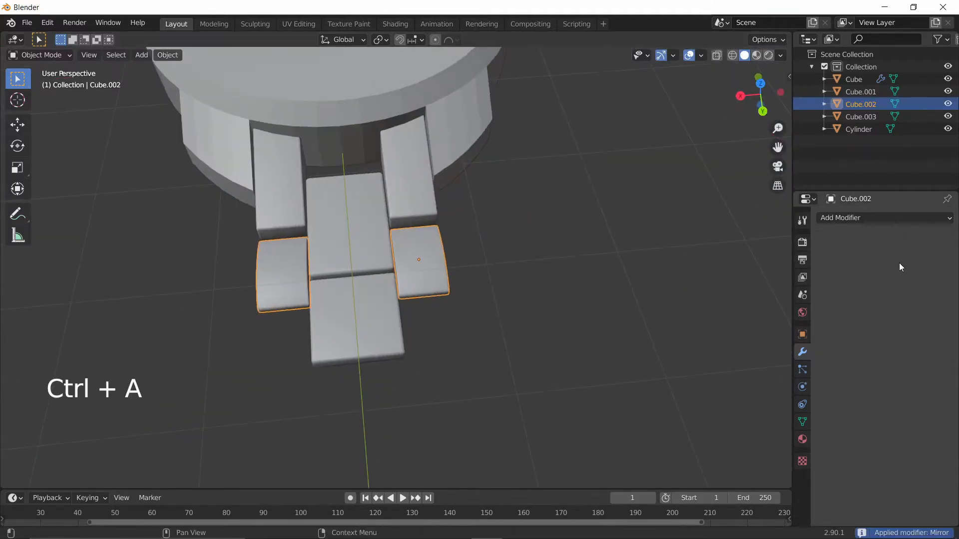
# Step: In the left orthographic view, thicken the arched links' whole mesh along Z by a factor of about 1.2 and return to object mode
pyautogui.scroll(2, 395, 253)
pyautogui.moveTo(396, 254)
pyautogui.mouseDown(button='middle')
pyautogui.moveTo(325, 206)
pyautogui.moveTo(324, 160)
pyautogui.moveTo(469, 314)
pyautogui.moveTo(385, 264)
pyautogui.mouseUp(button='middle')
pyautogui.press('KP_3')
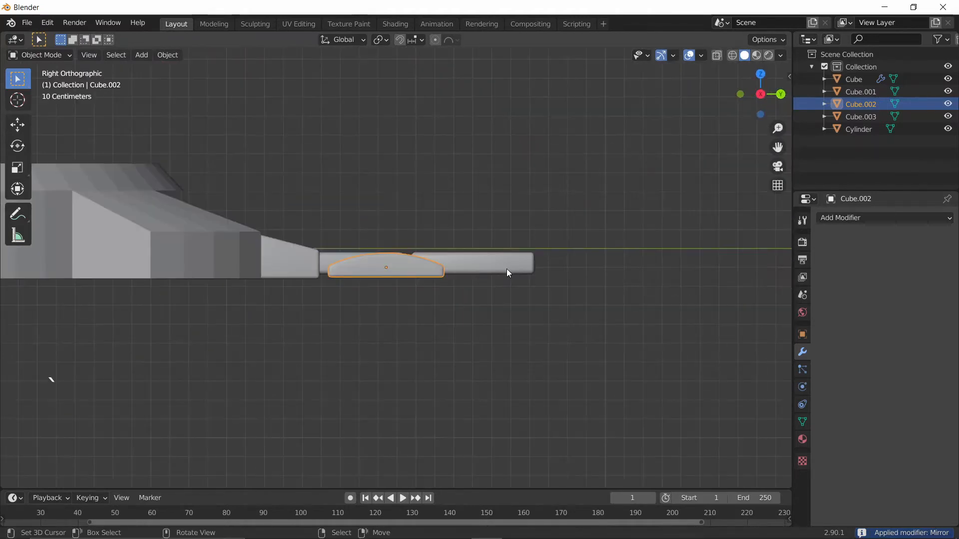
pyautogui.press('`')
pyautogui.click(384, 262)
pyautogui.scroll(2, 507, 275)
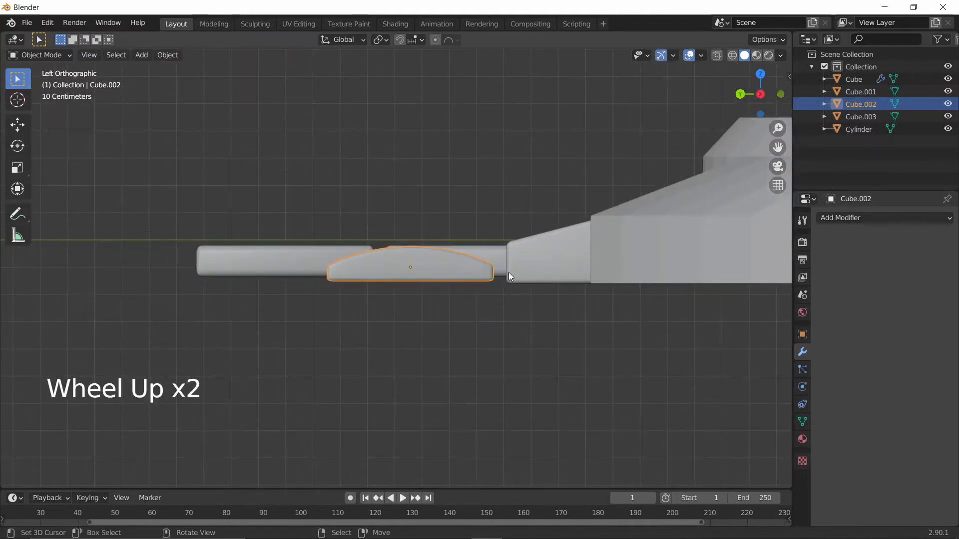
pyautogui.scroll(3, 508, 271)
pyautogui.press('Tab')
pyautogui.press('s')
pyautogui.press('z')
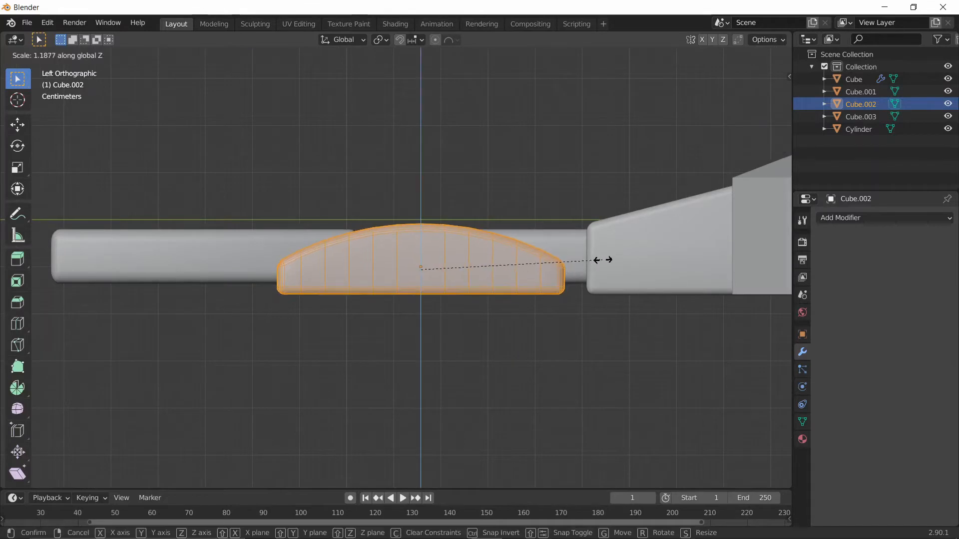
pyautogui.click(609, 257)
pyautogui.press('Tab')
# Step: Shift the arched links by about -0.008 m along Y and 0.004 m along Z
pyautogui.press('g')
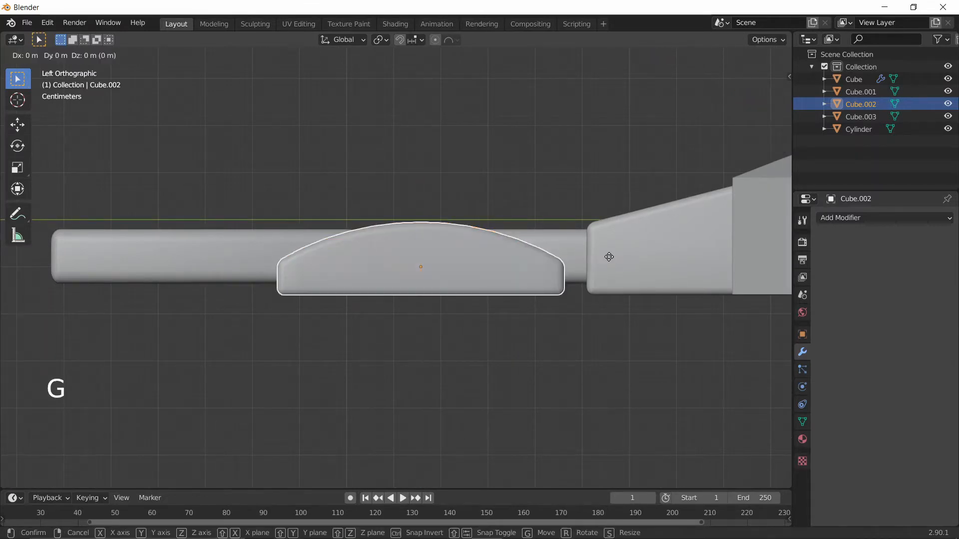
pyautogui.click(624, 317)
pyautogui.moveTo(523, 328); pyautogui.dragTo(325, 307, button='middle')
pyautogui.scroll(-4, 246, 235)
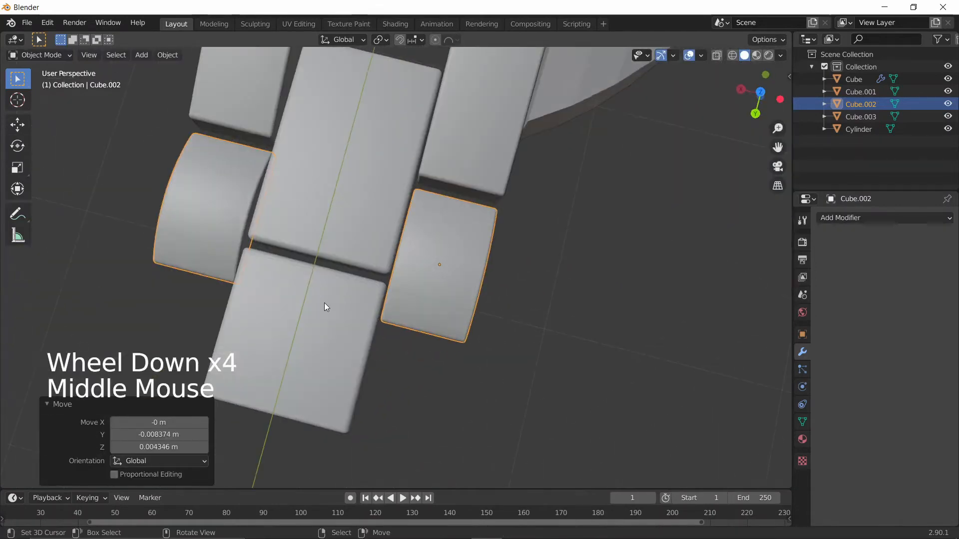
# Step: Join the arched outer links and the shortened middle link into one object, with the middle link as the active one
pyautogui.rightClick(435, 271)
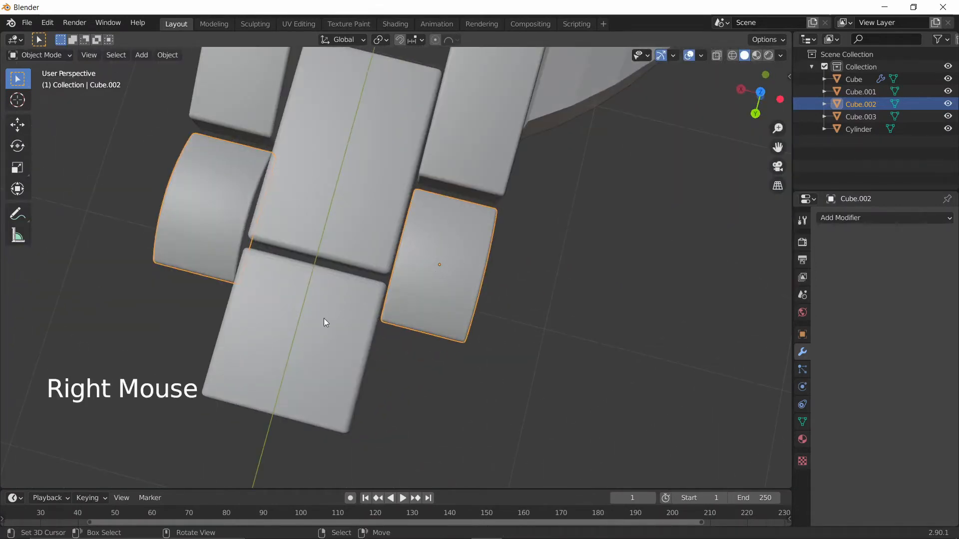
pyautogui.rightClick(295, 328)
pyautogui.rightClick(414, 259)
pyautogui.keyDown('shift'); pyautogui.rightClick(298, 341); pyautogui.keyUp('shift')
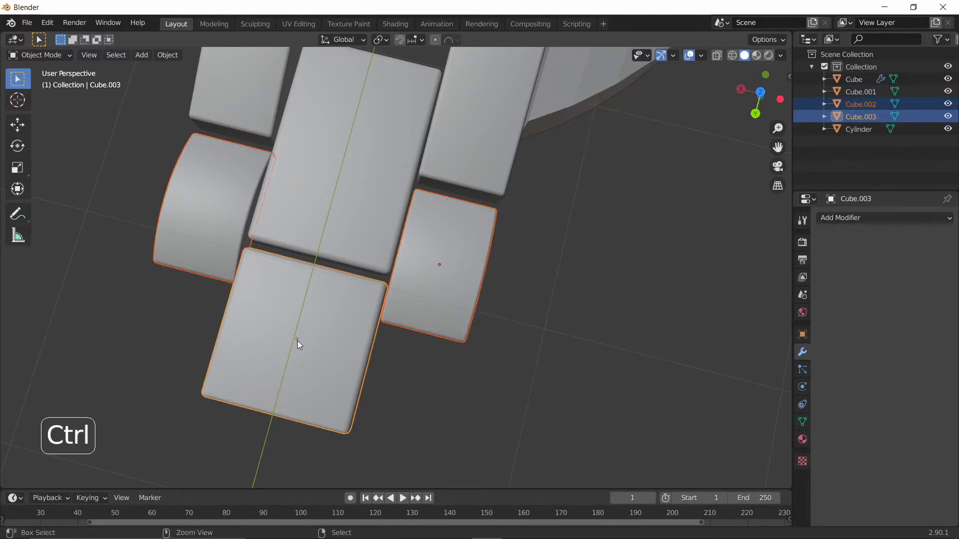
pyautogui.hotkey('ctrl', 'j')
pyautogui.scroll(-5, 280, 350)
pyautogui.moveTo(280, 351); pyautogui.dragTo(205, 248, button='middle')
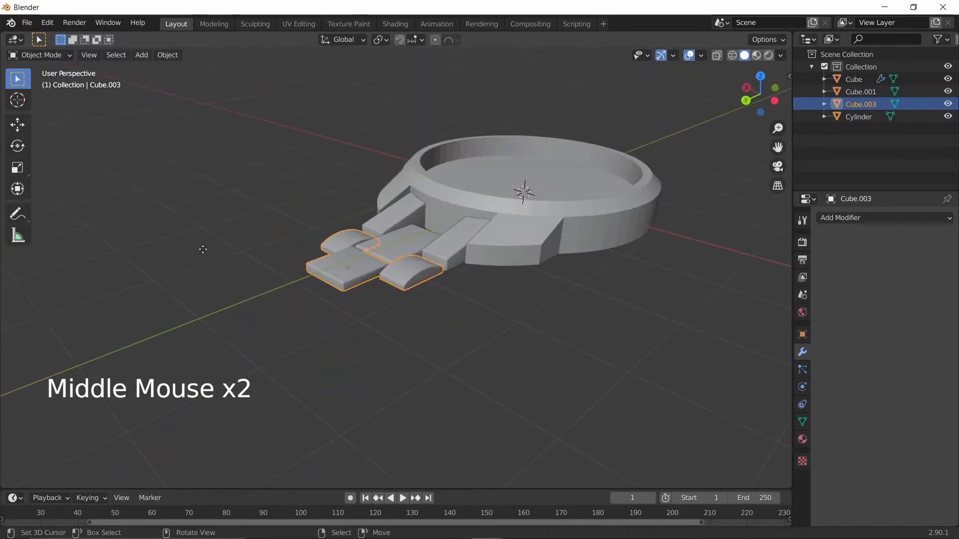
pyautogui.press('g')
pyautogui.rightClick(484, 267)
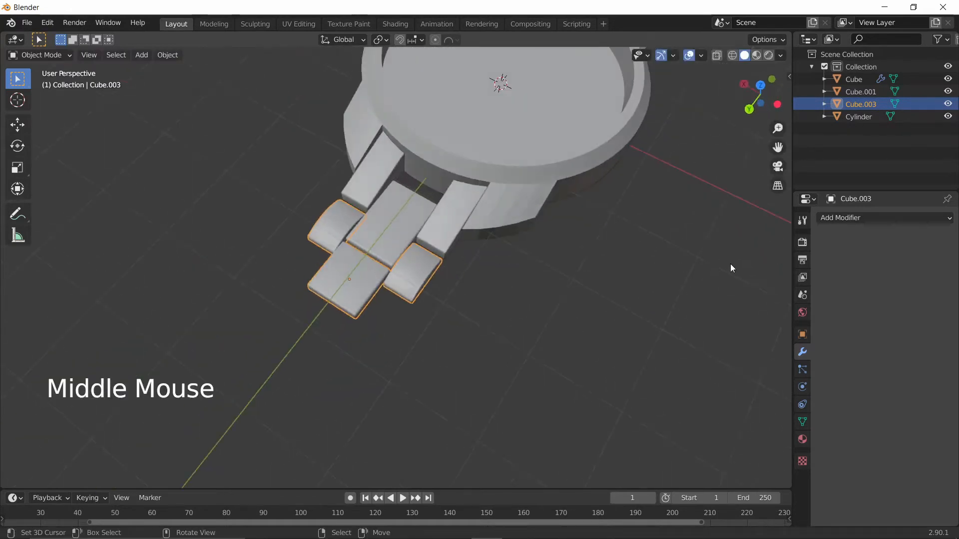
# Step: Add an Array modifier to the joined links with a relative offset of 0 in X and 1 in Y
pyautogui.click(904, 217)
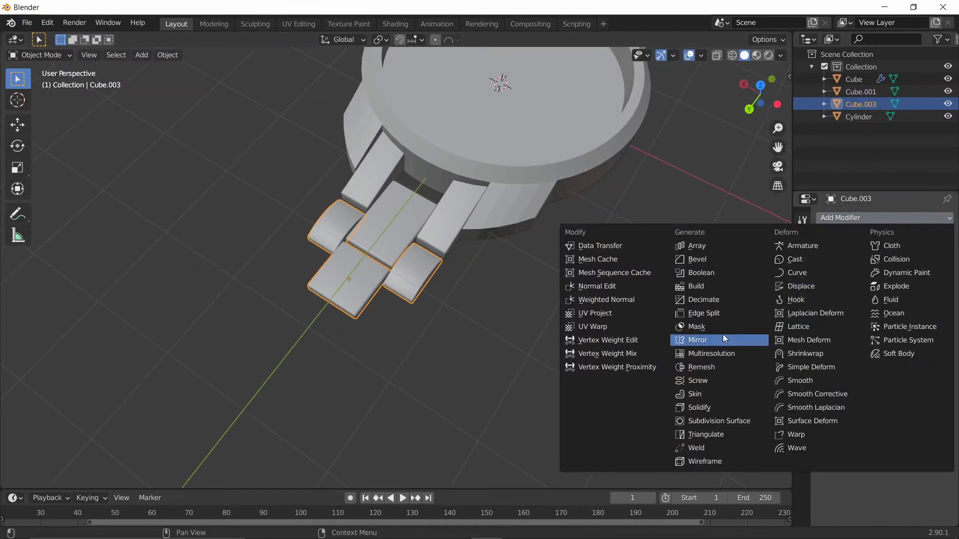
pyautogui.click(712, 250)
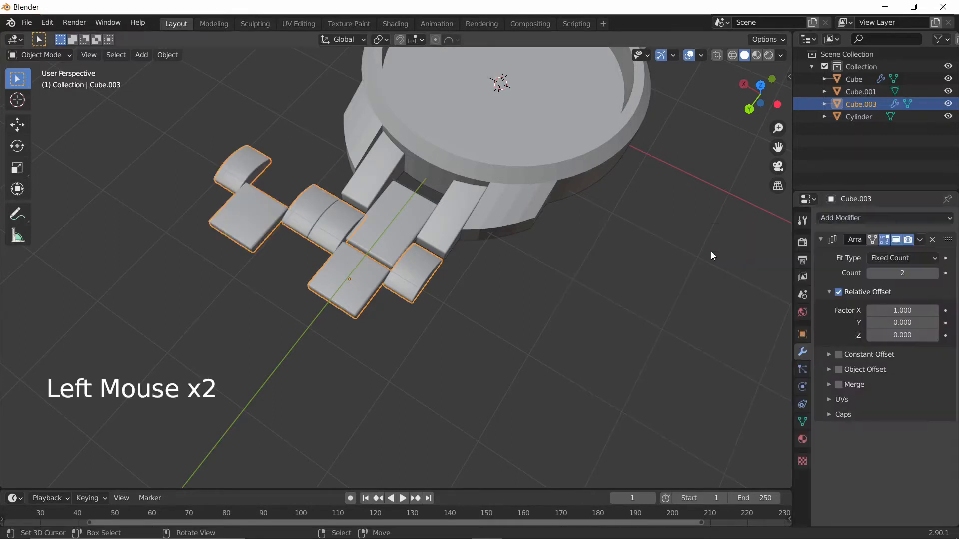
pyautogui.click(898, 309)
pyautogui.write('0')
pyautogui.click(898, 323)
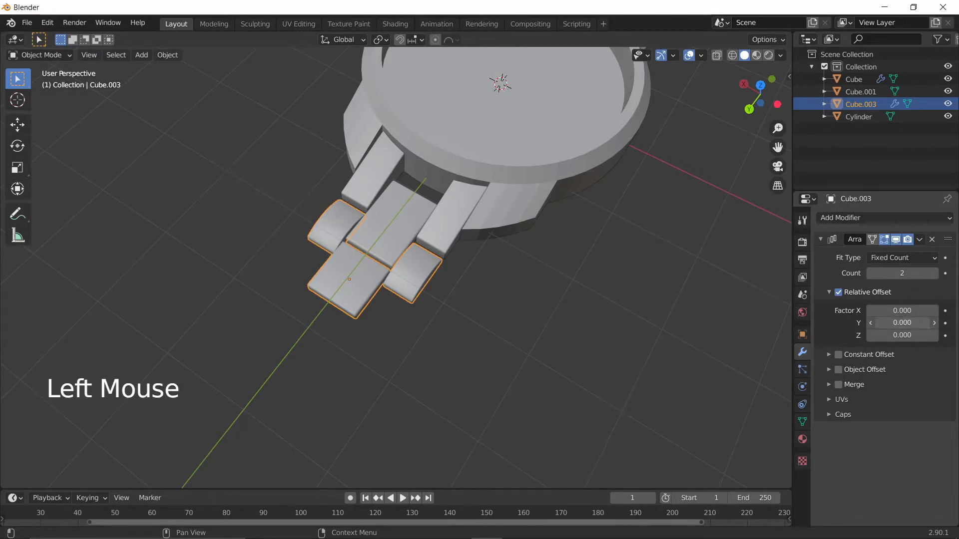
pyautogui.write('1')
pyautogui.press('Return')
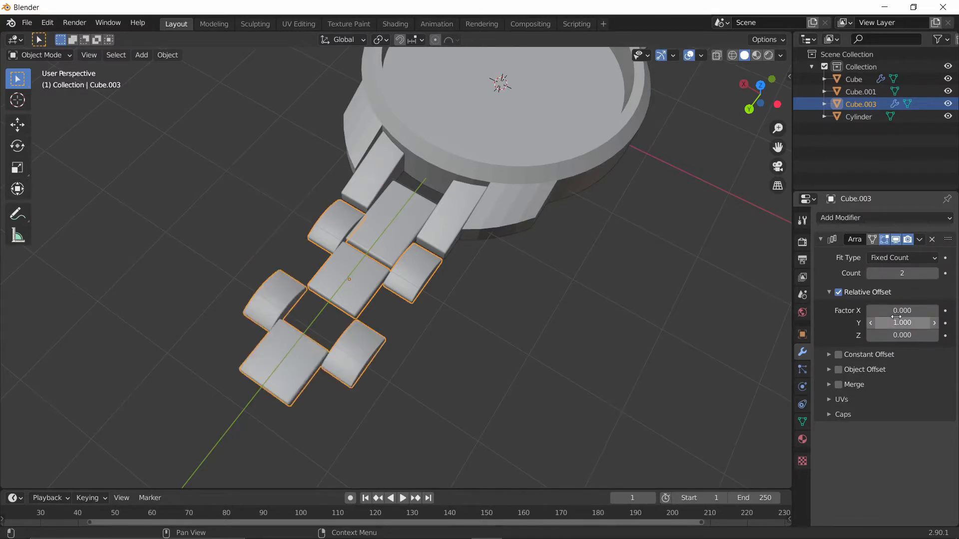
# Step: Reduce the array's relative Y offset to 0.6 so the repeated links sit close together
pyautogui.moveTo(625, 300); pyautogui.dragTo(289, 196, button='middle')
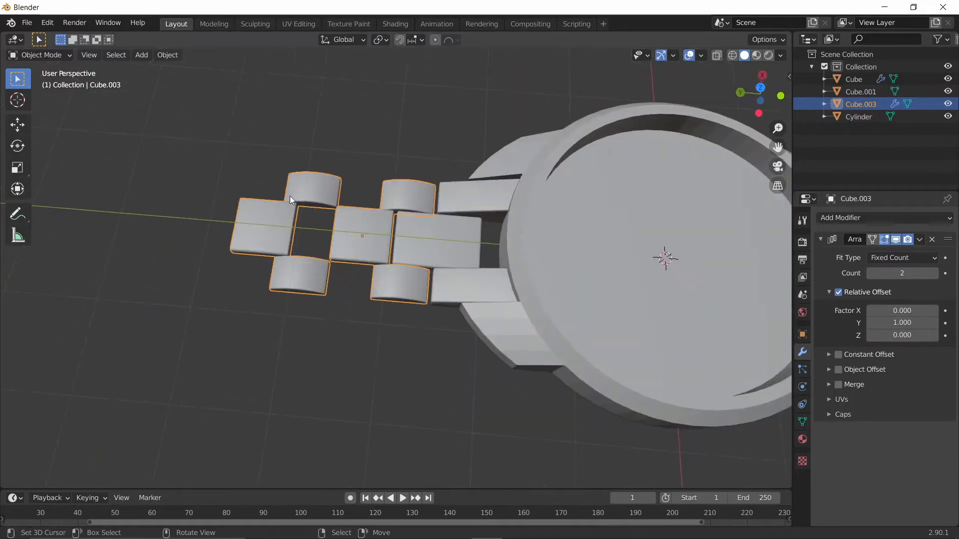
pyautogui.click(872, 323)
pyautogui.click(872, 322)
pyautogui.click(872, 322)
pyautogui.click(871, 323)
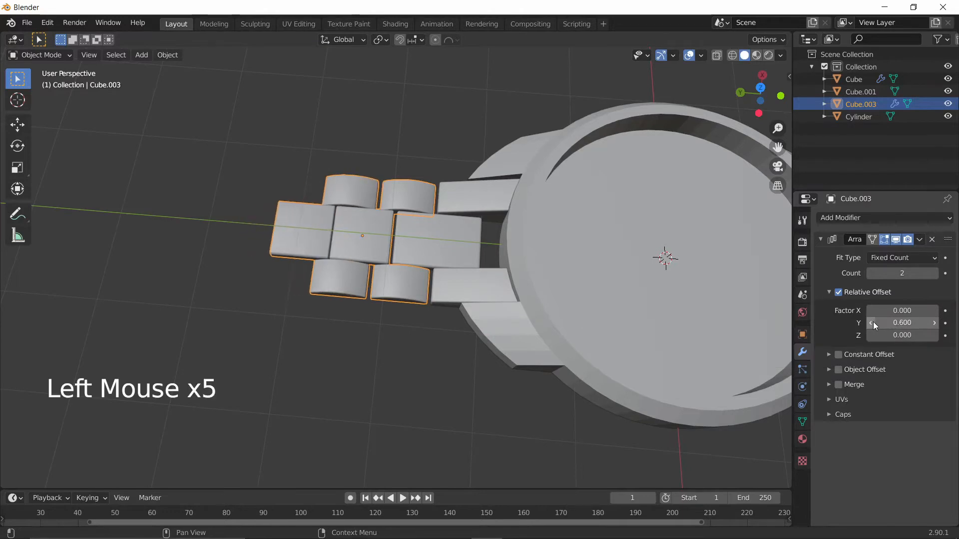
# Step: Examine the gaps between the arrayed links and the original links up close
pyautogui.moveTo(739, 299); pyautogui.dragTo(640, 263, button='middle')
pyautogui.scroll(5, 476, 328)
pyautogui.scroll(2, 489, 309)
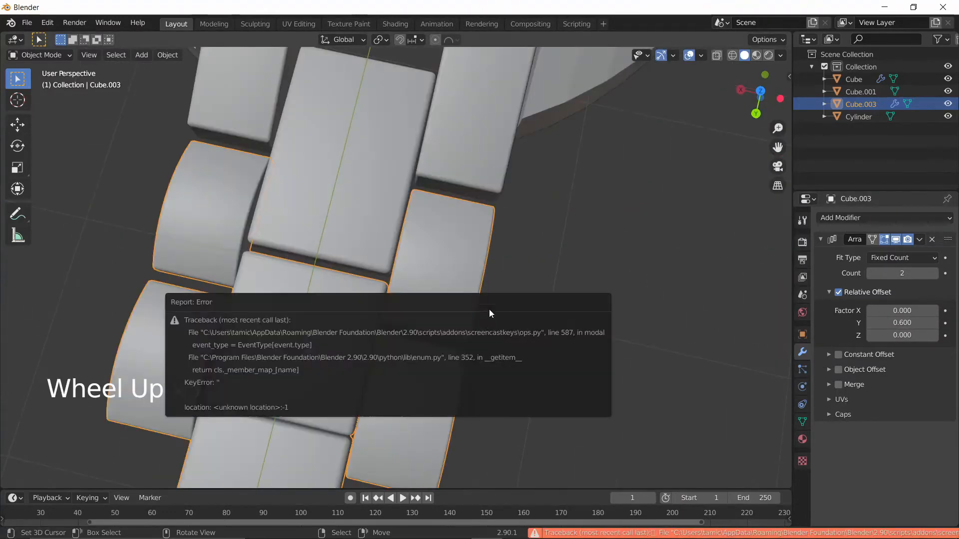
pyautogui.scroll(-2, 532, 297)
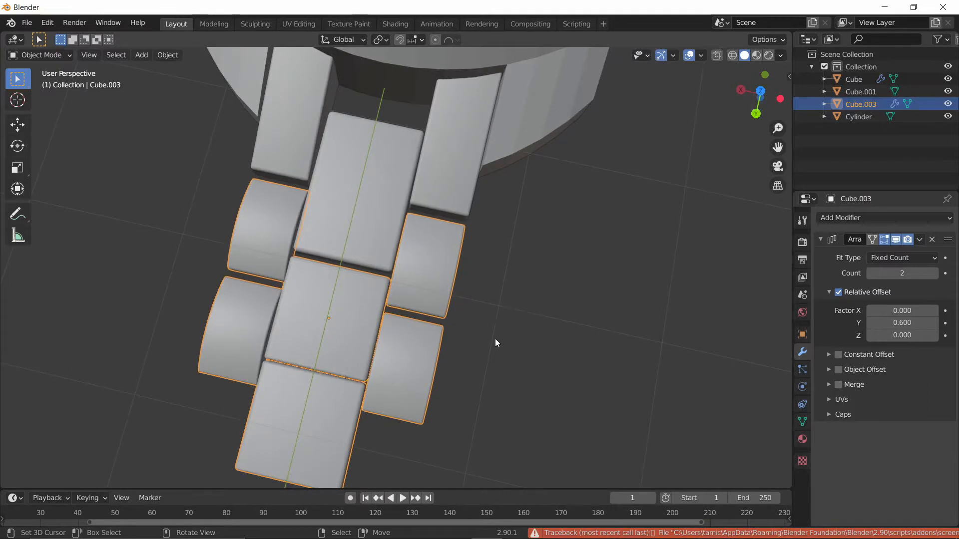
pyautogui.keyDown('shift'); pyautogui.moveTo(495, 338); pyautogui.dragTo(546, 293, button='middle'); pyautogui.keyUp('shift')
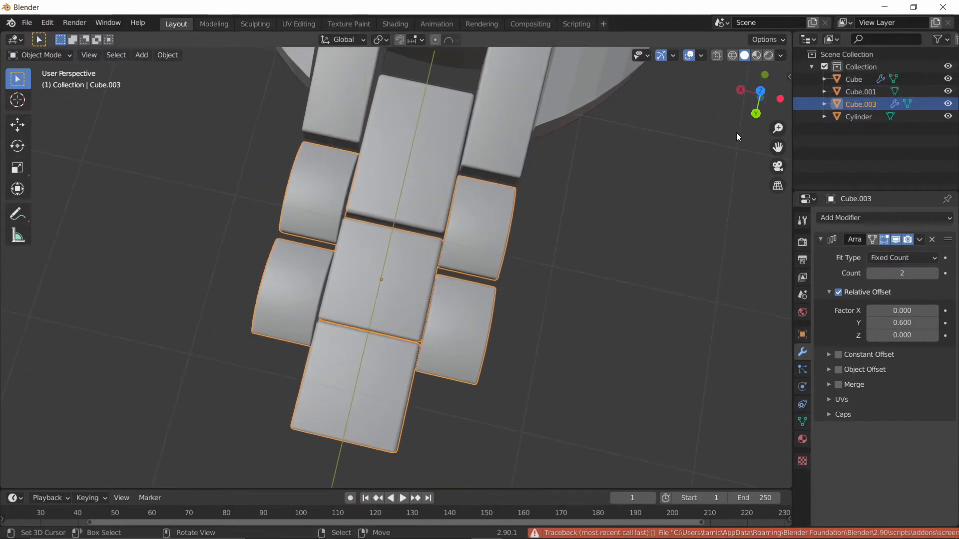
pyautogui.press('n')
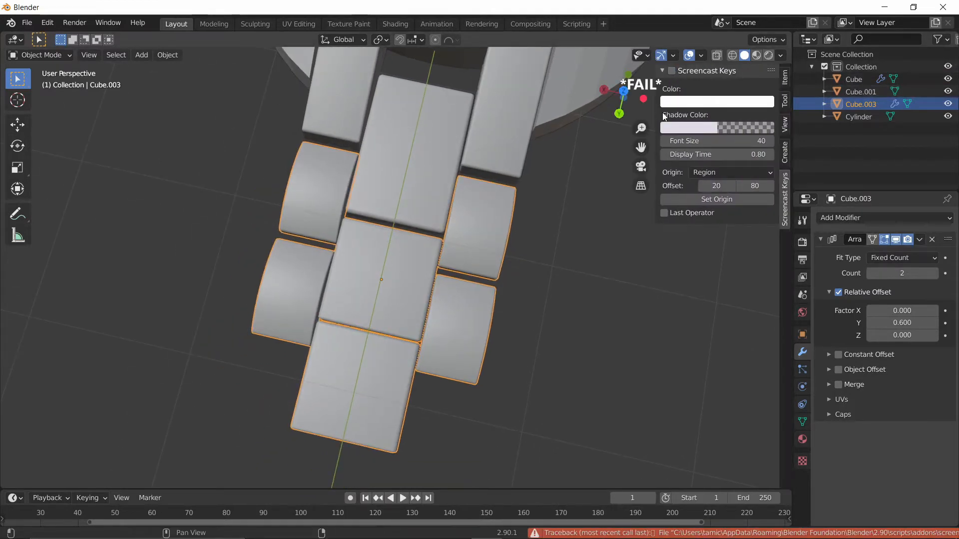
pyautogui.press('n')
pyautogui.moveTo(481, 205); pyautogui.dragTo(382, 304, button='middle')
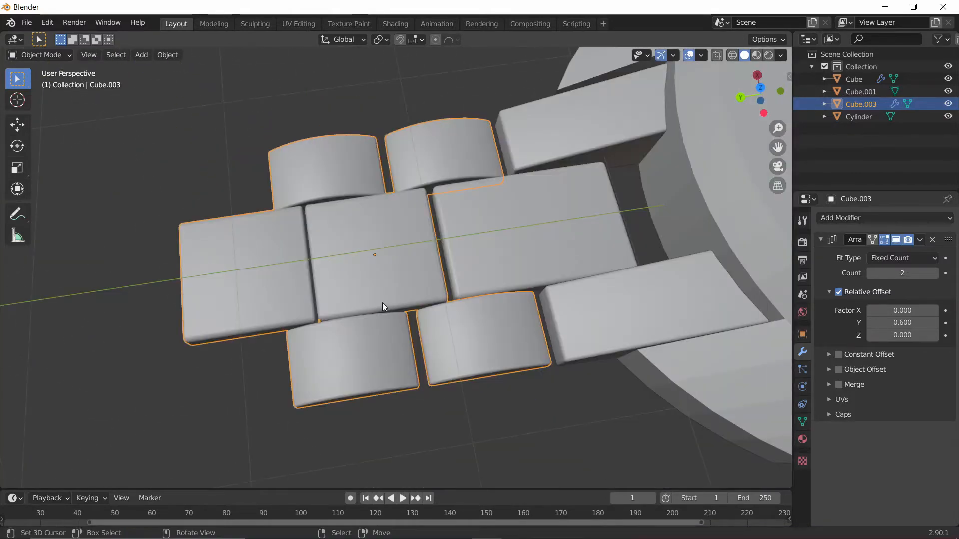
# Step: Raise the array count to 8 to extend the bracelet along Y
pyautogui.moveTo(933, 273); pyautogui.dragTo(954, 273)
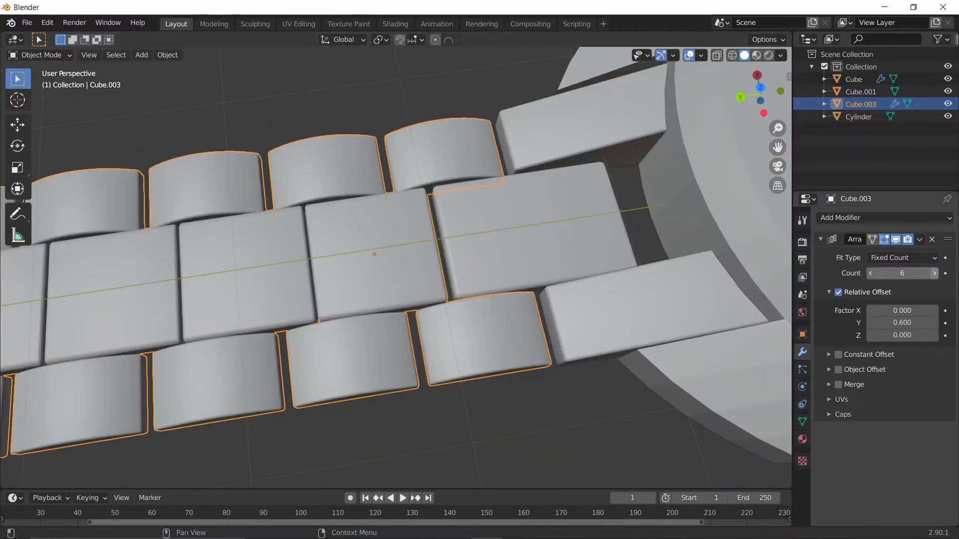
pyautogui.scroll(-3, 399, 146)
pyautogui.scroll(-6, 400, 147)
pyautogui.moveTo(399, 147); pyautogui.dragTo(383, 98, button='middle')
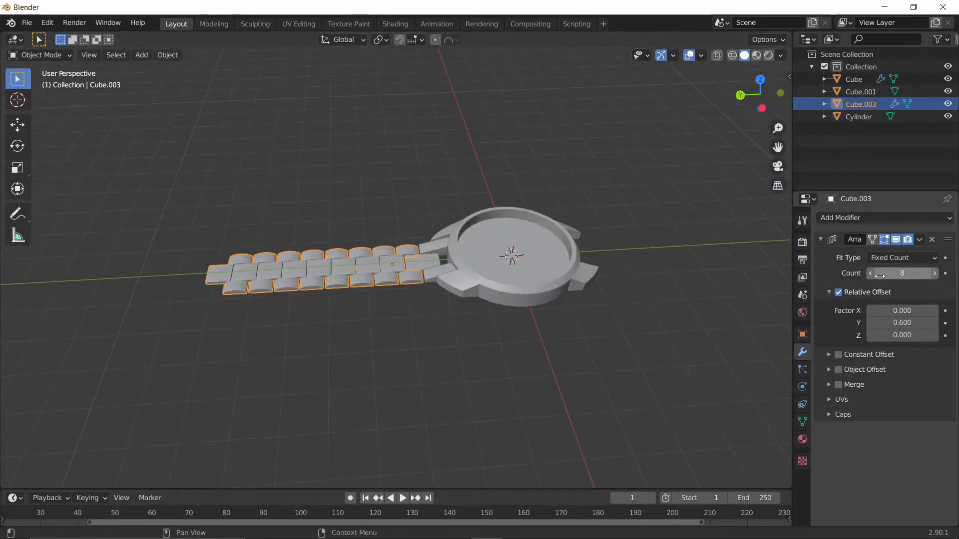
pyautogui.scroll(4, 379, 261)
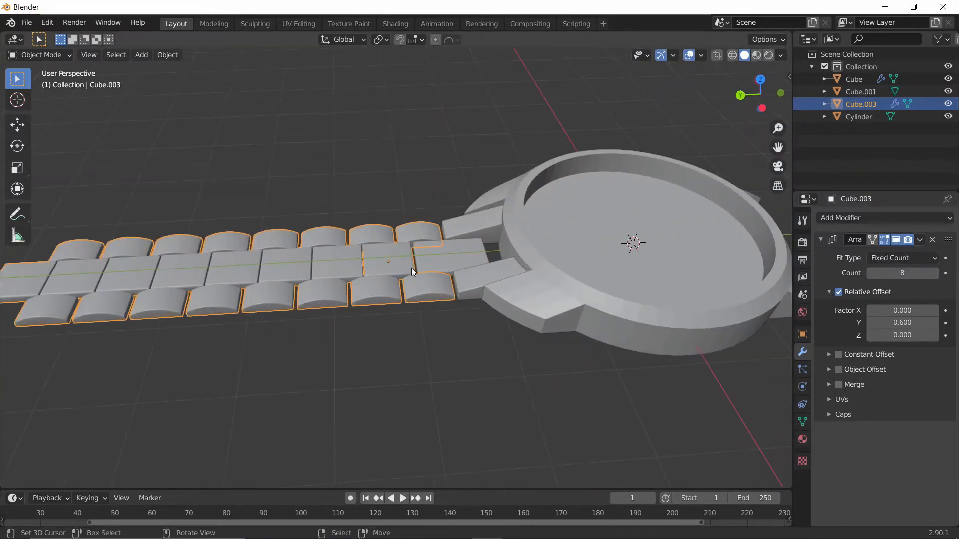
# Step: Add a Curve modifier to the bracelet links below the Array modifier
pyautogui.moveTo(411, 267); pyautogui.dragTo(401, 296, button='middle')
pyautogui.click(852, 223)
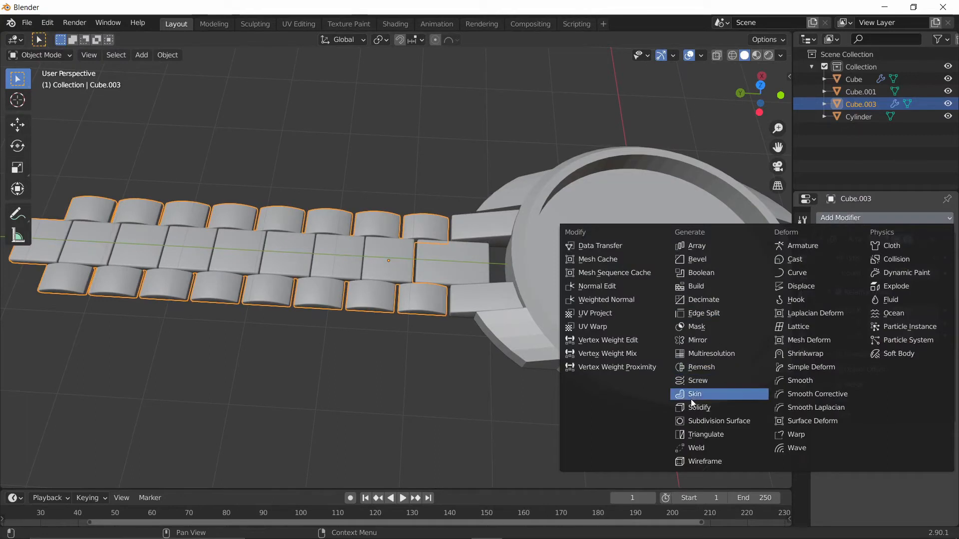
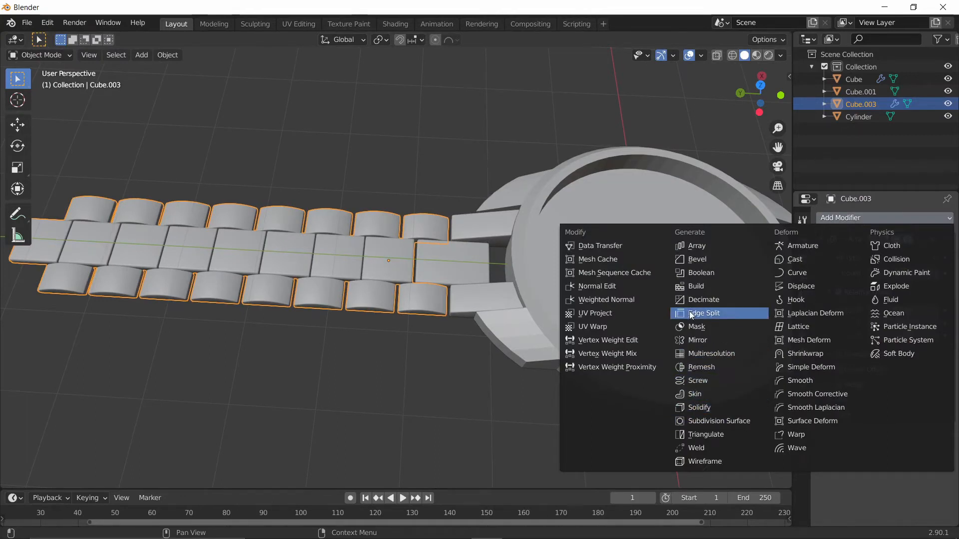
pyautogui.doubleClick(807, 269)
pyautogui.scroll(-1, 953, 429)
pyautogui.scroll(1, 939, 412)
pyautogui.click(803, 355)
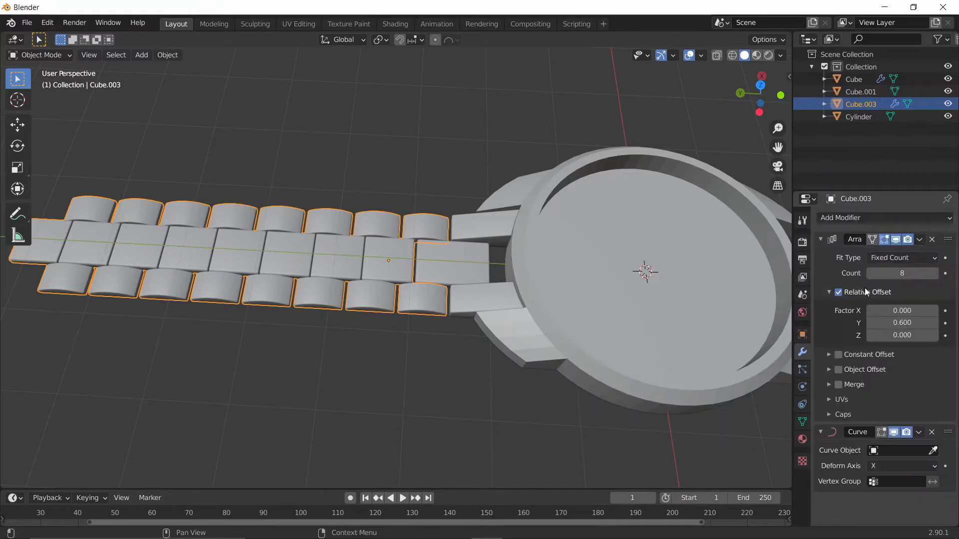
# Step: Open the arrayed bracelet link mesh for editing in a top orthographic view close to the watch case
pyautogui.moveTo(377, 206); pyautogui.dragTo(461, 246, button='middle')
pyautogui.click(540, 344)
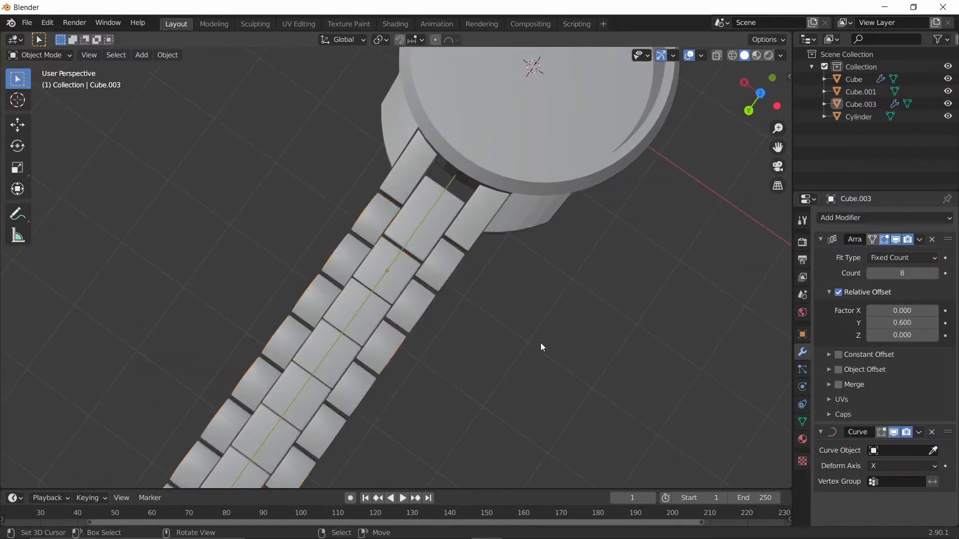
pyautogui.moveTo(541, 345); pyautogui.dragTo(476, 247, button='middle')
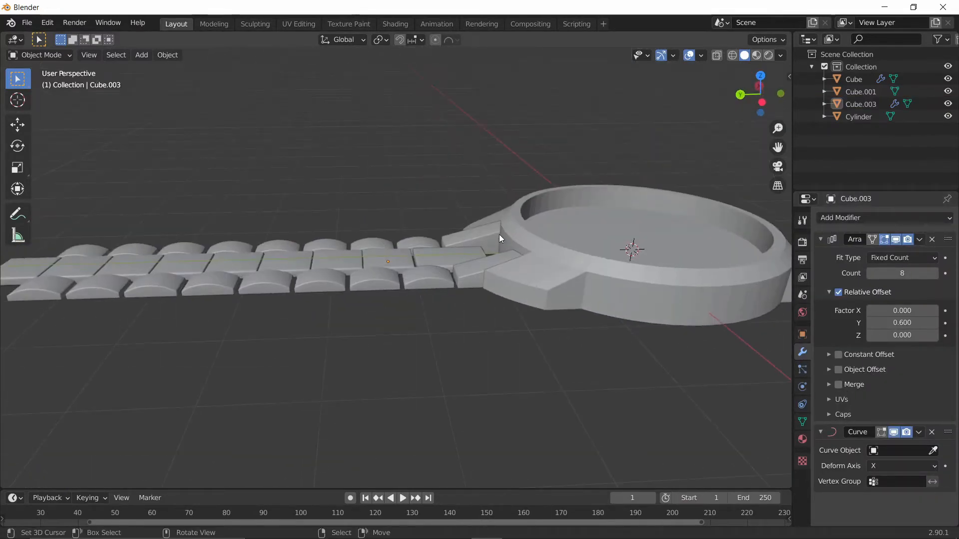
pyautogui.moveTo(358, 247); pyautogui.dragTo(469, 301, button='middle')
pyautogui.press('`')
pyautogui.click(498, 215)
pyautogui.scroll(3, 420, 290)
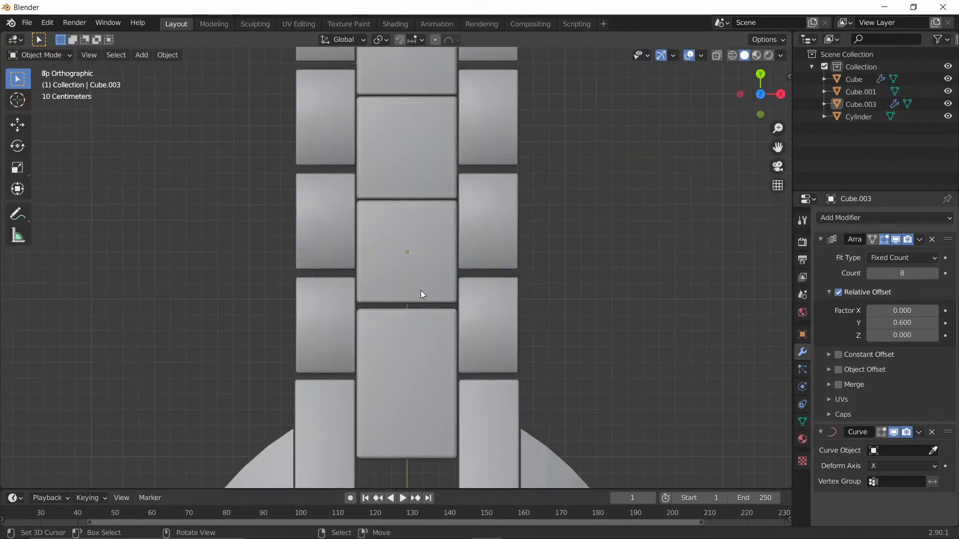
pyautogui.click(429, 289)
pyautogui.press('Tab')
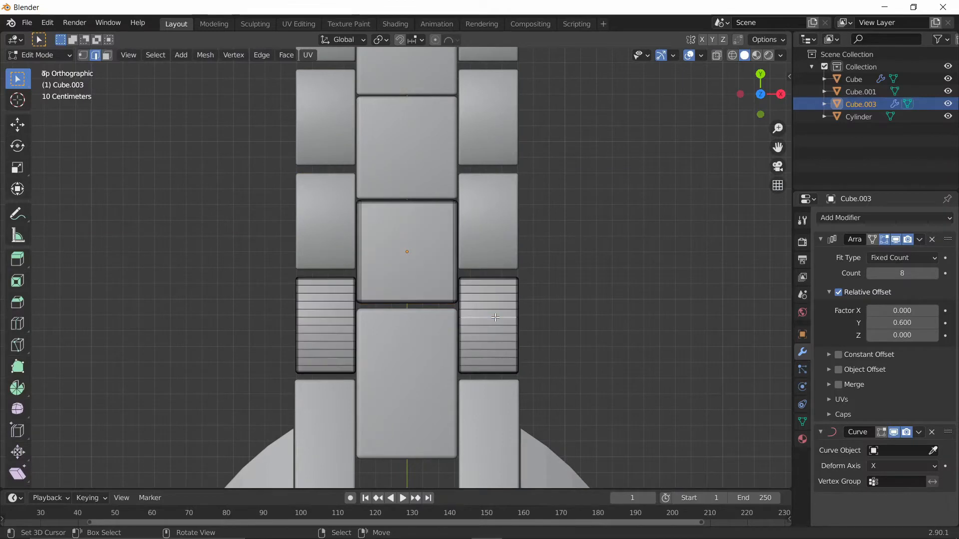
# Step: Try to move the two outer link pieces slightly along Y towards the watch case
pyautogui.hotkey('ctrl', 'l')
pyautogui.press('l')
pyautogui.press('g')
pyautogui.press('y')
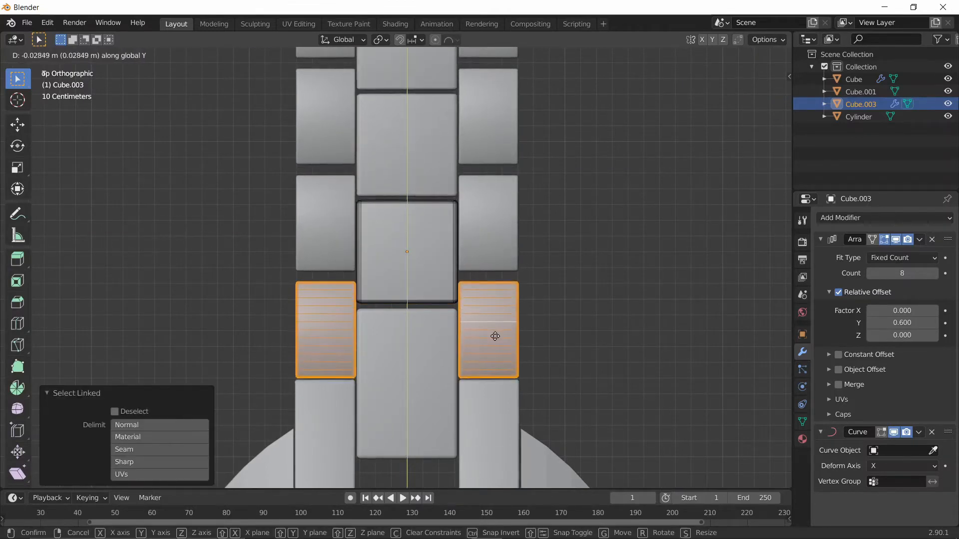
pyautogui.click(495, 336)
pyautogui.click(420, 290)
# Step: Try to extend the centre link's end vertices along Y towards the watch case, using vertex selection and see-through display
pyautogui.scroll(3, 422, 291)
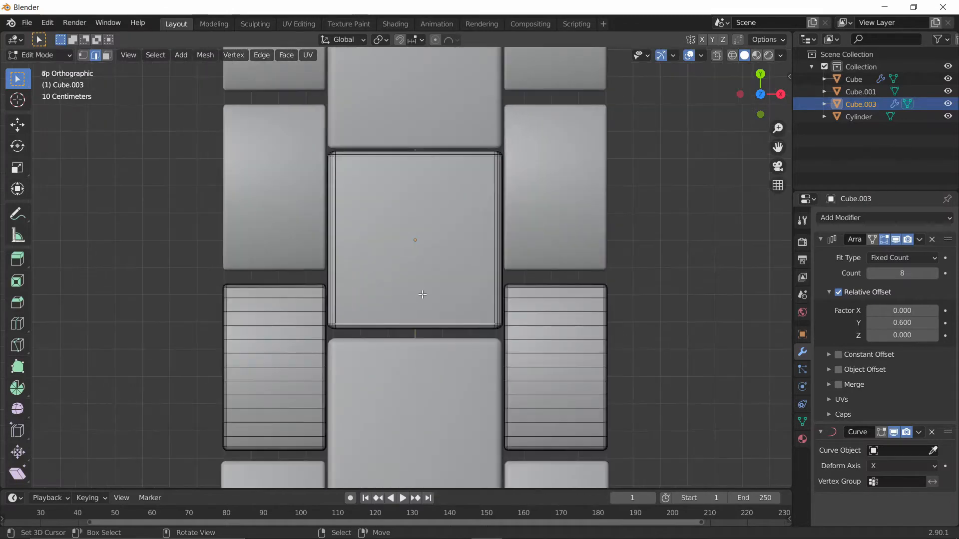
pyautogui.press('`')
pyautogui.press('Escape')
pyautogui.press('1')
pyautogui.hotkey('alt', 'z')
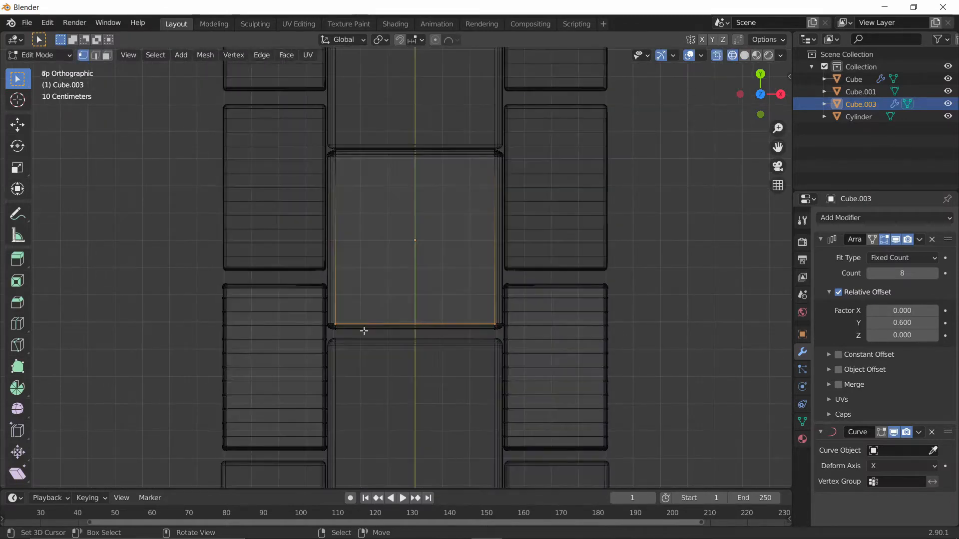
pyautogui.press('b')
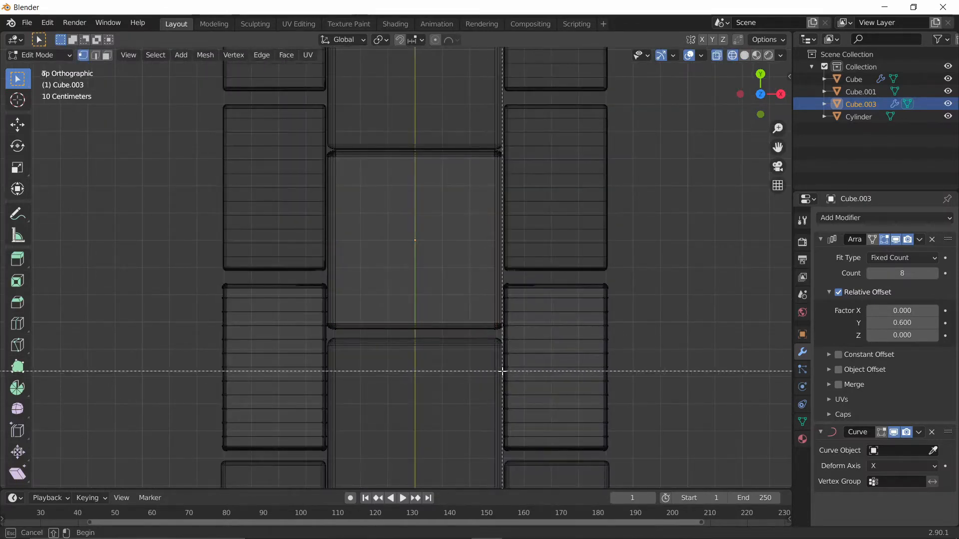
pyautogui.moveTo(503, 372); pyautogui.dragTo(328, 286)
pyautogui.press('g')
pyautogui.press('y')
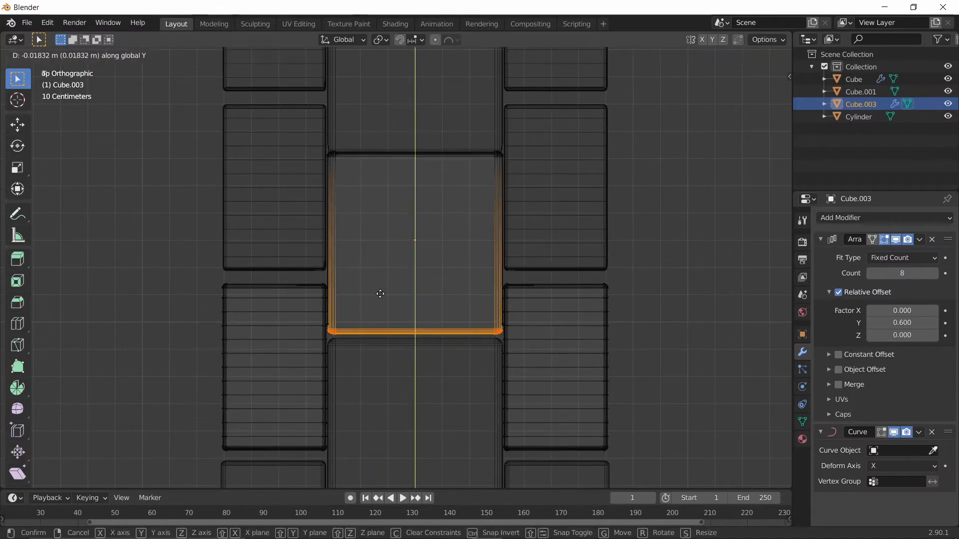
pyautogui.click(373, 332)
# Step: Scale only the two outer link pieces along Y by about 1.07 to tighten the gaps between neighbouring links
pyautogui.hotkey('alt', 'a')
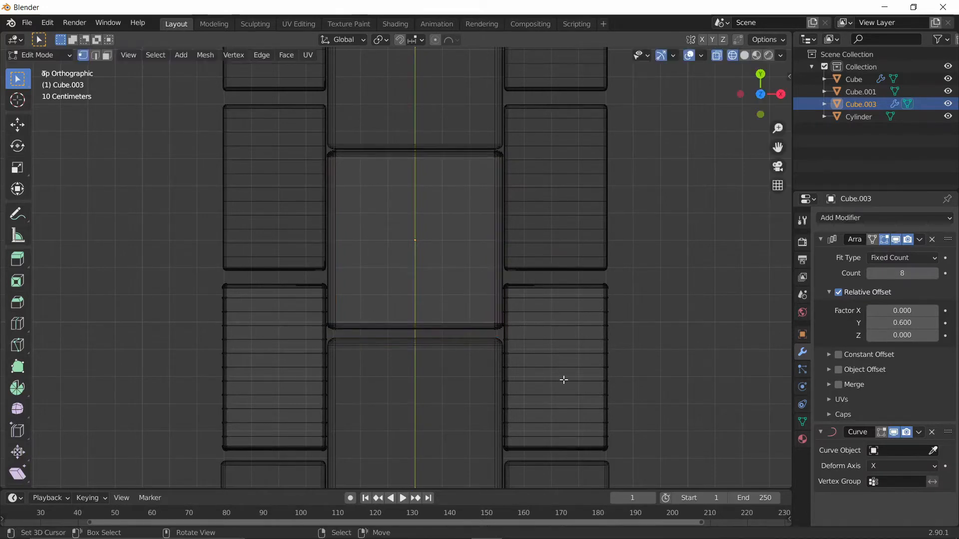
pyautogui.press('l')
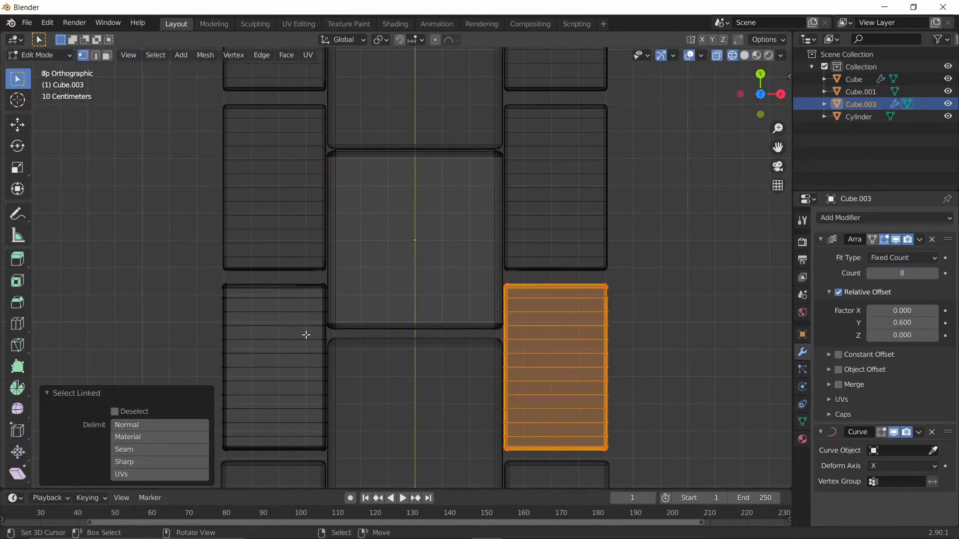
pyautogui.press('l')
pyautogui.press('s')
pyautogui.press('y')
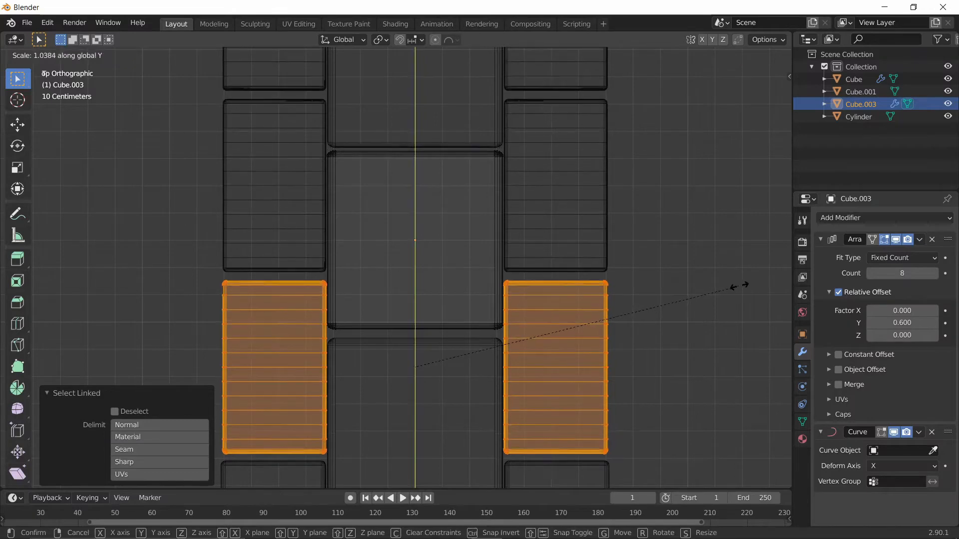
pyautogui.click(34, 252)
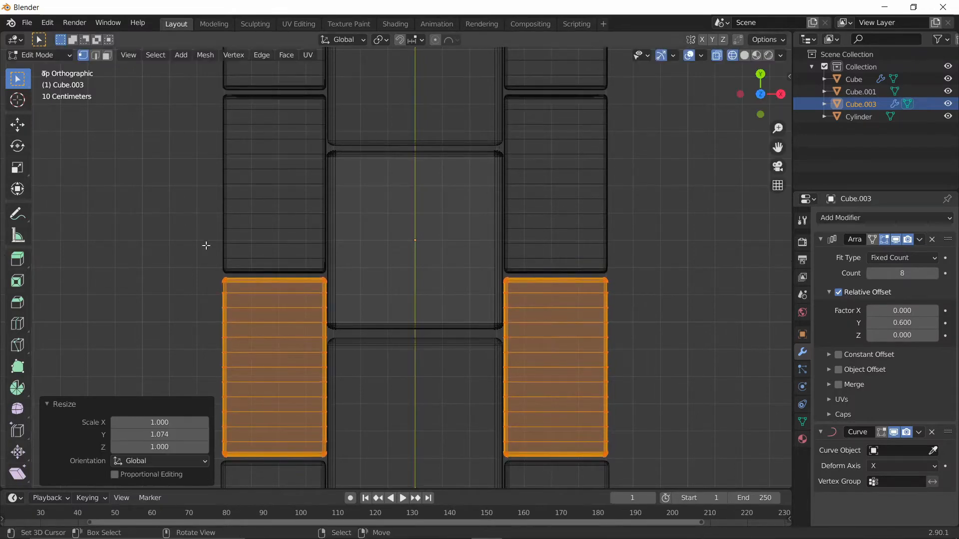
# Step: Return to Object Mode and switch the viewport back to solid shading
pyautogui.press('Tab')
pyautogui.scroll(-2, 245, 242)
pyautogui.press('z')
pyautogui.click(277, 265)
pyautogui.scroll(-3, 276, 264)
pyautogui.moveTo(277, 265); pyautogui.dragTo(376, 337, button='middle')
pyautogui.rightClick(387, 364)
pyautogui.scroll(-2, 377, 334)
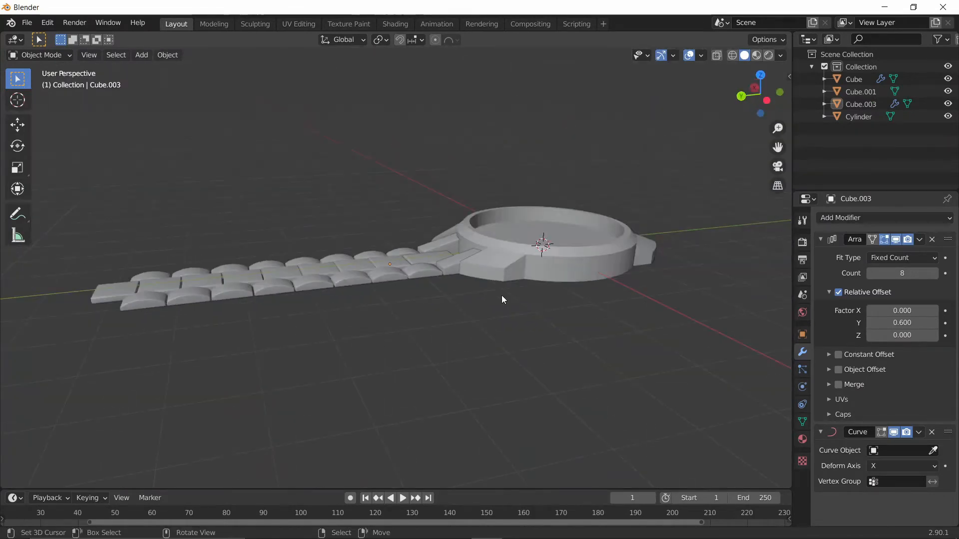
pyautogui.moveTo(502, 298); pyautogui.dragTo(528, 326, button='middle')
pyautogui.scroll(4, 530, 315)
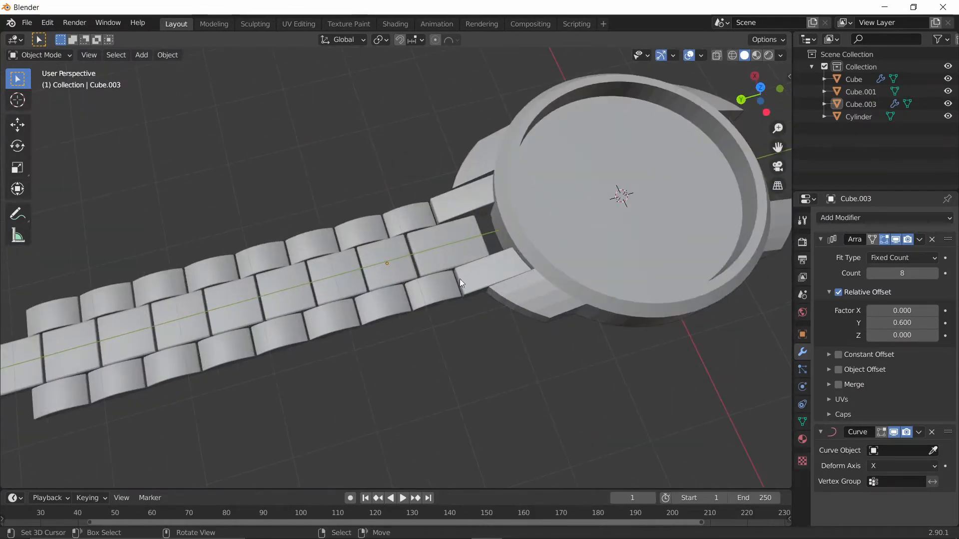
# Step: Snap the 3D cursor to the origin of the arrayed bracelet links
pyautogui.click(378, 257)
pyautogui.hotkey('shift', 'a')
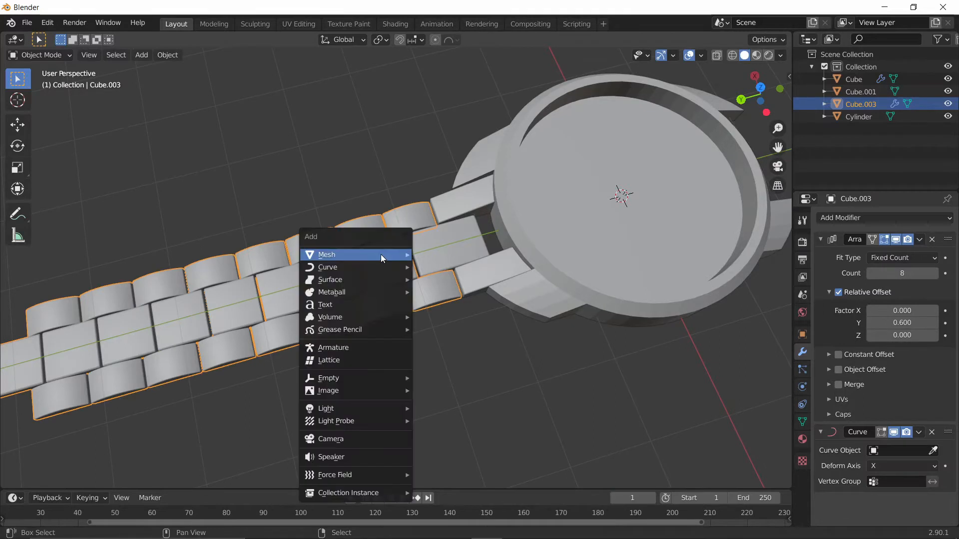
pyautogui.moveTo(382, 255)
pyautogui.press('Escape')
pyautogui.hotkey('shift', 's')
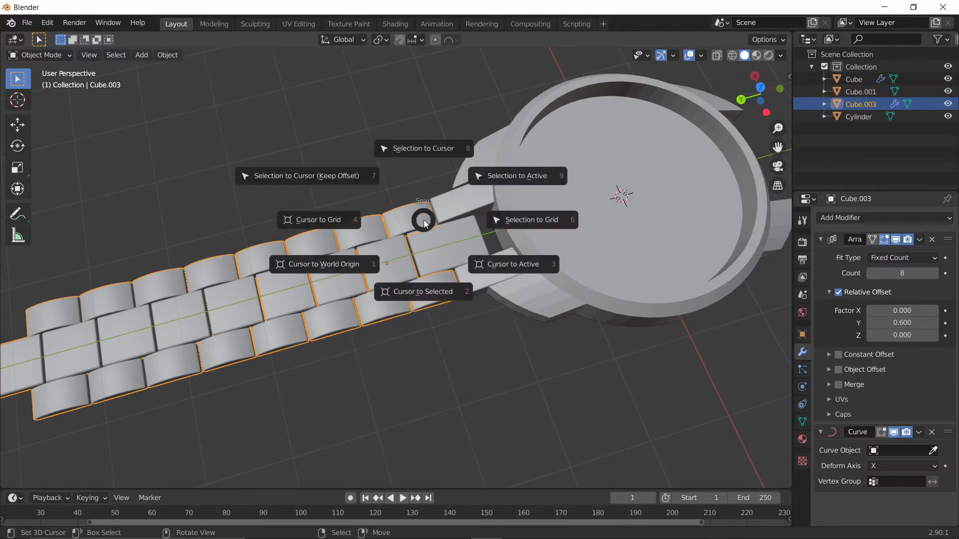
pyautogui.click(412, 296)
# Step: Turn on the Screencast Keys display in the viewport
pyautogui.hotkey('shift', 'a')
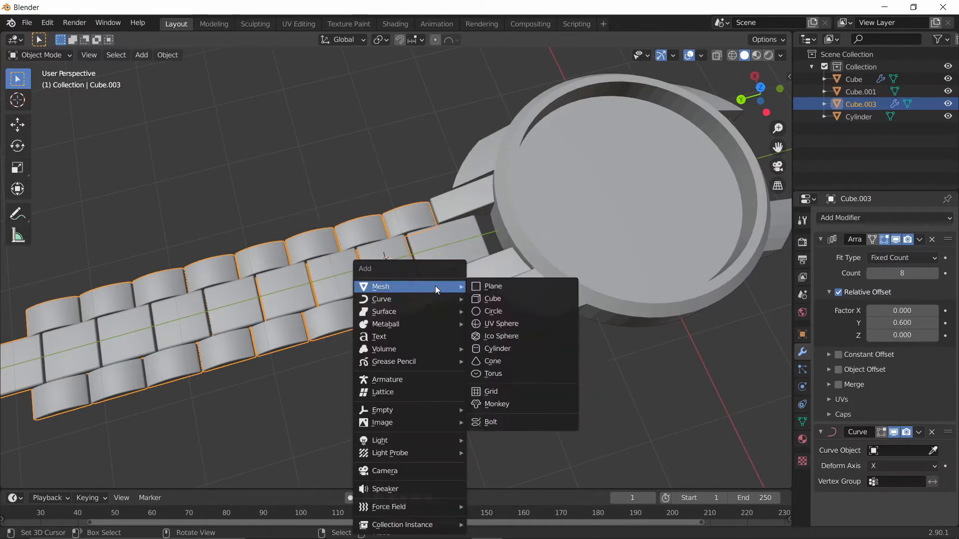
pyautogui.press('Escape')
pyautogui.press('n')
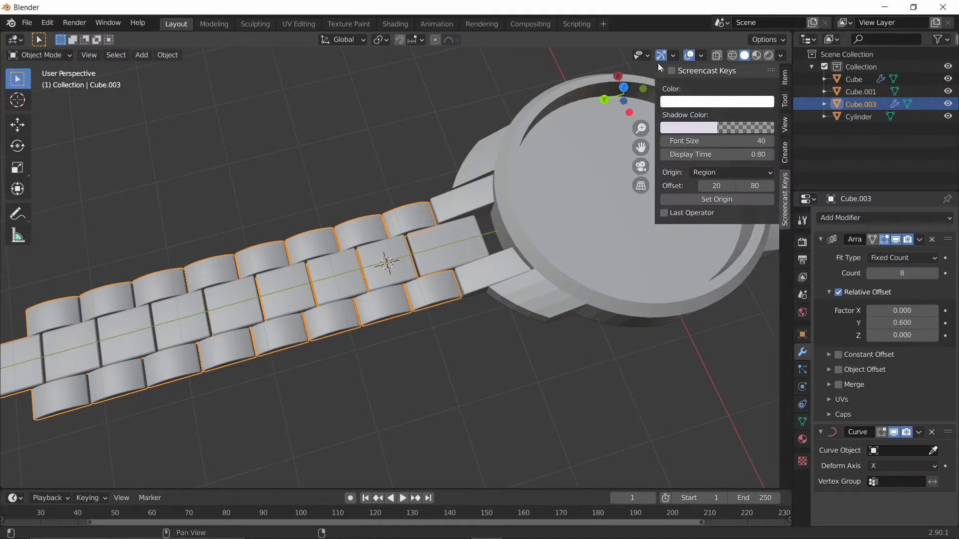
pyautogui.click(674, 71)
pyautogui.press('n')
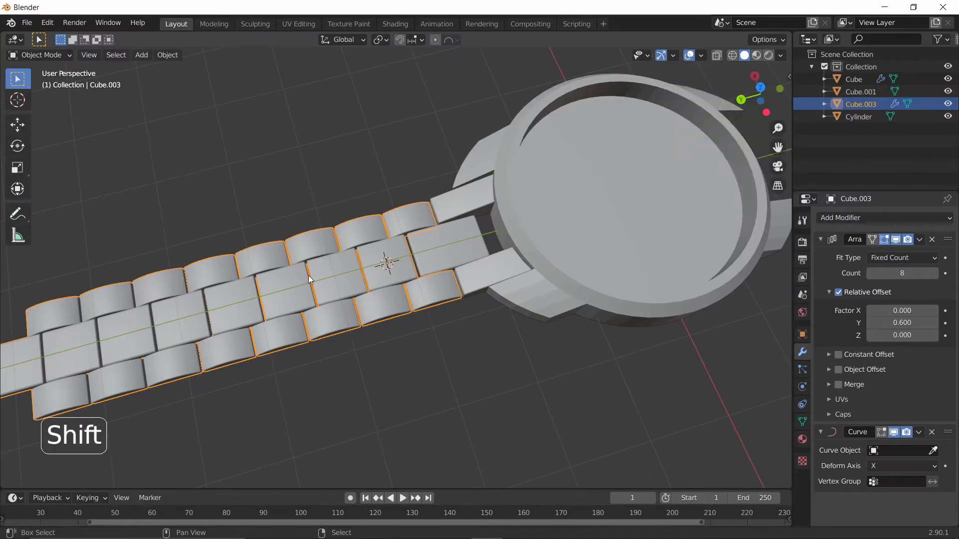
# Step: Add a Path curve at the 3D cursor in the bracelet
pyautogui.hotkey('shift', 'a')
pyautogui.moveTo(274, 288)
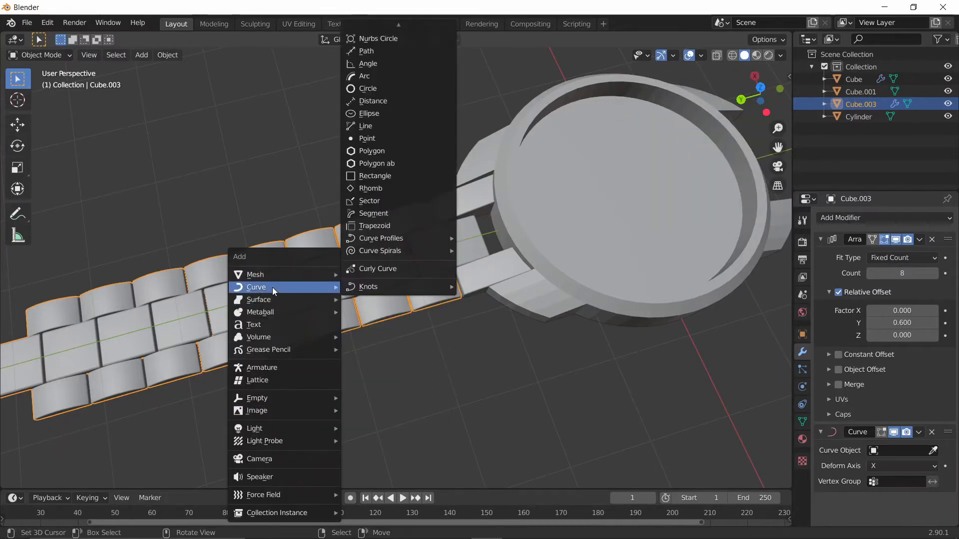
pyautogui.click(409, 50)
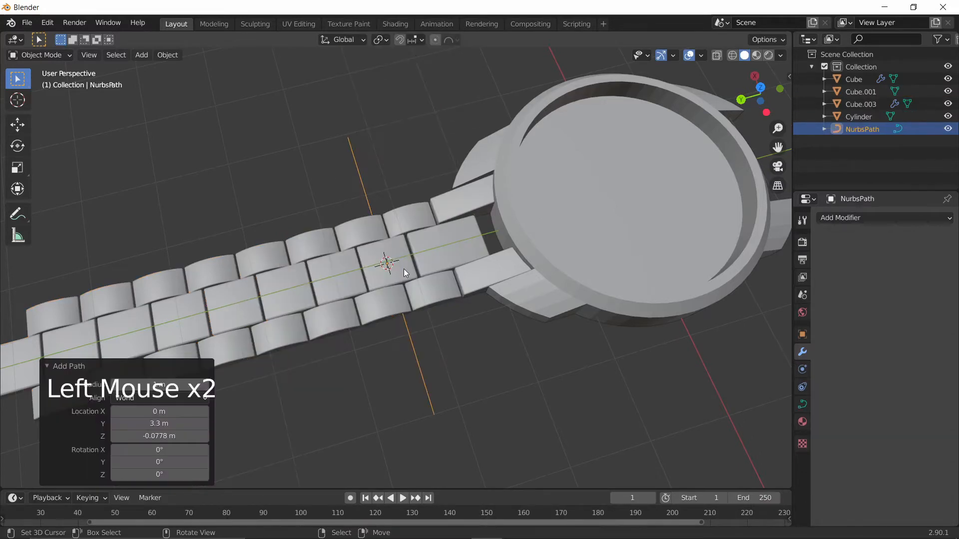
pyautogui.scroll(-3, 403, 268)
pyautogui.moveTo(403, 269); pyautogui.dragTo(397, 234, button='middle')
pyautogui.scroll(4, 412, 262)
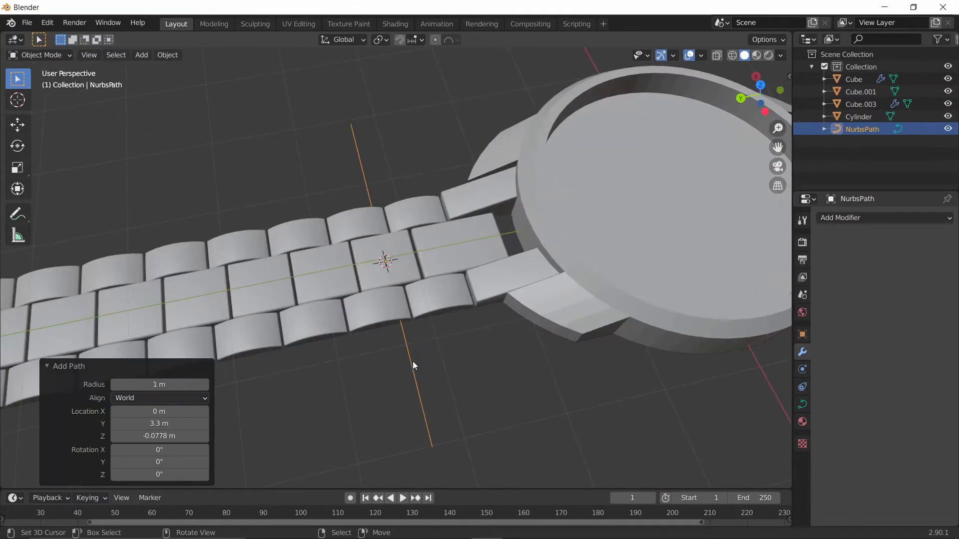
# Step: Assign NurbsPath as the curve object of the bracelet links' Curve modifier
pyautogui.rightClick(424, 282)
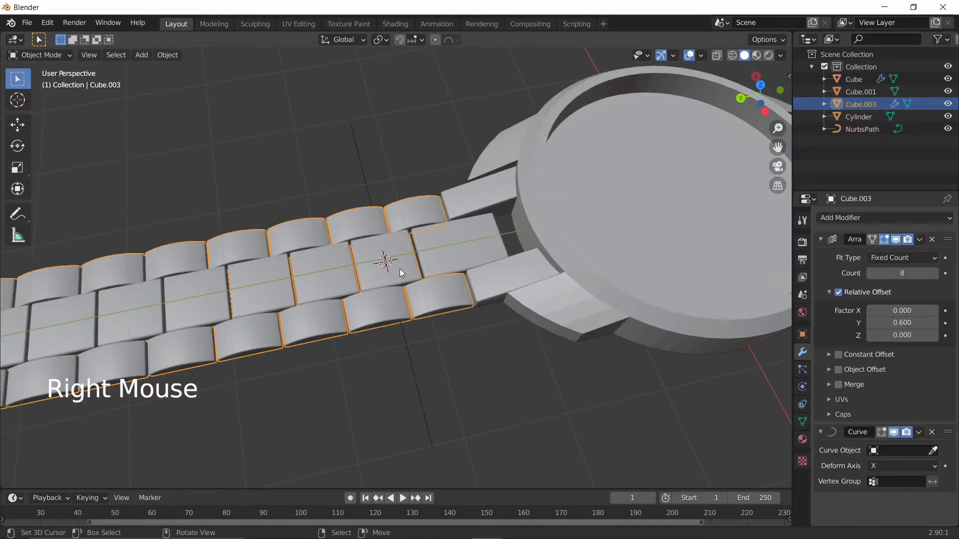
pyautogui.click(856, 433)
pyautogui.click(892, 450)
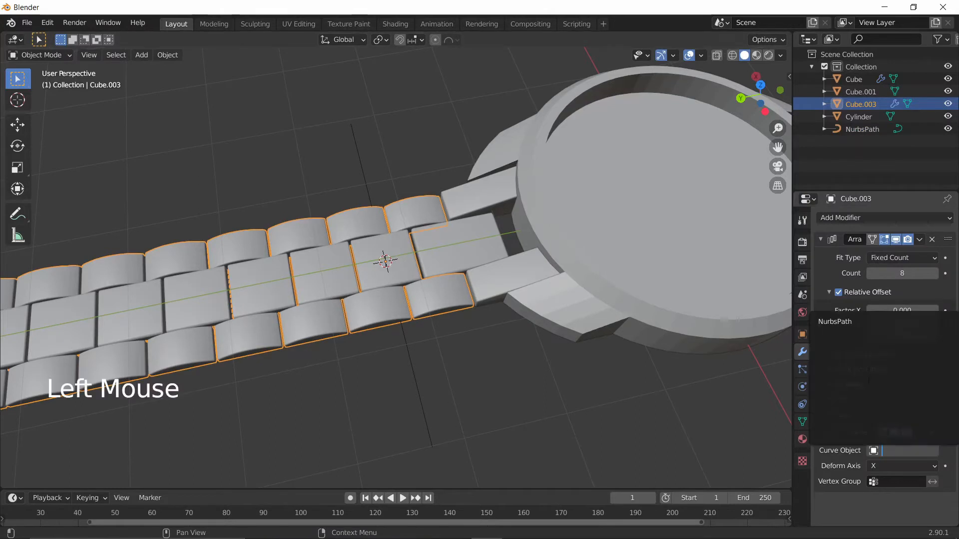
pyautogui.click(854, 324)
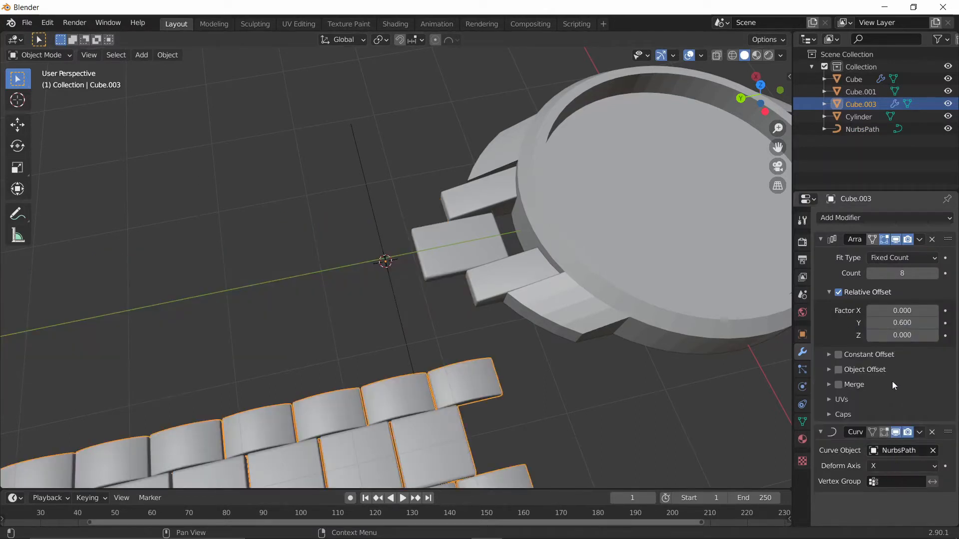
pyautogui.scroll(-4, 223, 367)
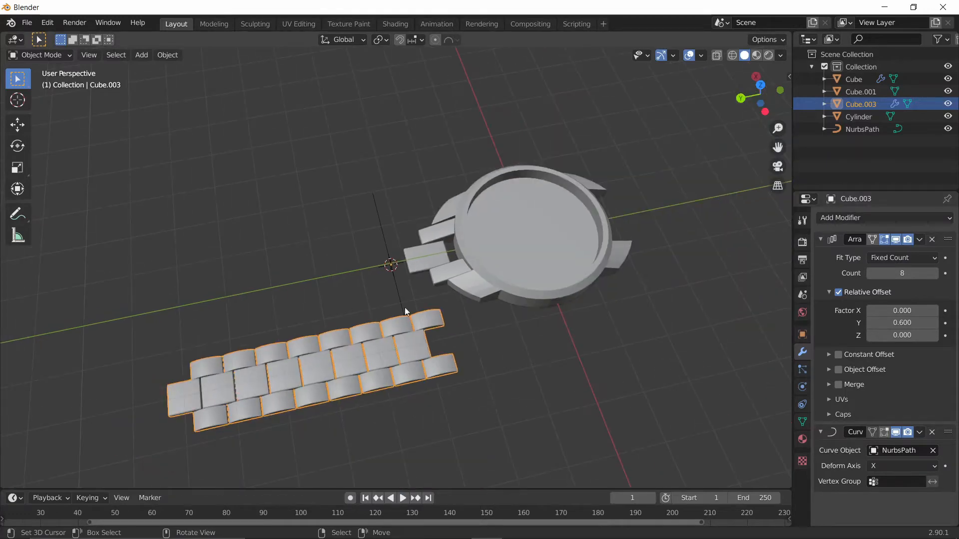
# Step: Rotate the NURBS path 90° about the Z axis to align it with the bracelet
pyautogui.rightClick(385, 267)
pyautogui.rightClick(385, 264)
pyautogui.scroll(3, 385, 265)
pyautogui.scroll(-3, 394, 275)
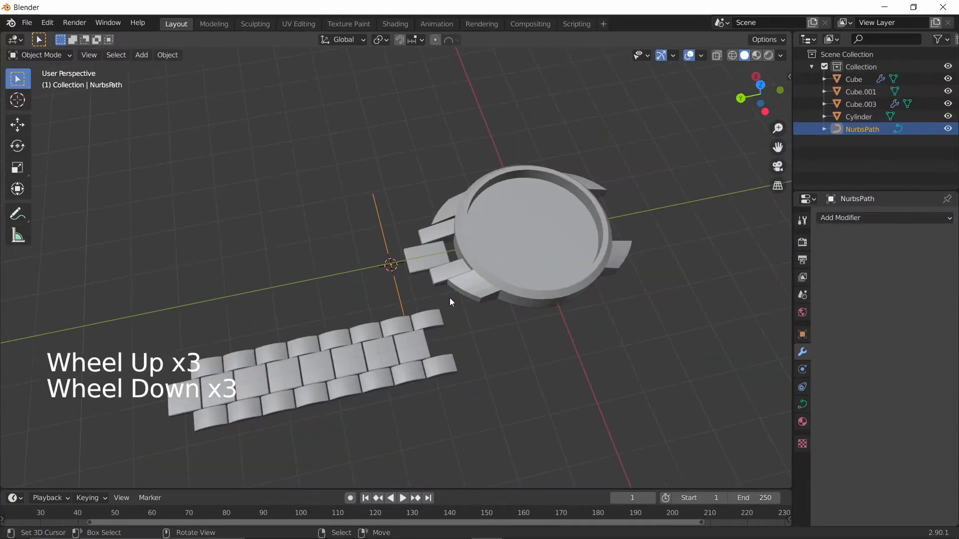
pyautogui.press('r')
pyautogui.press('z')
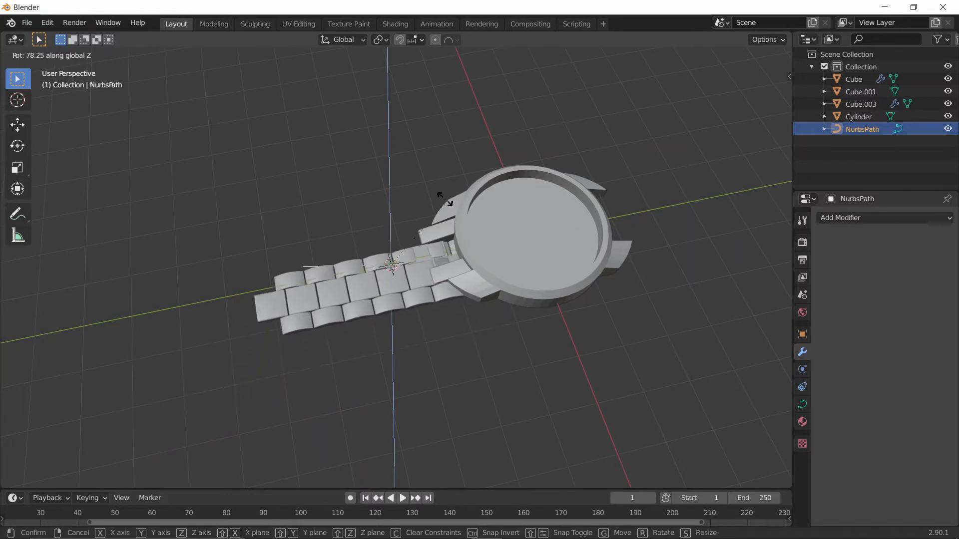
pyautogui.press('Escape')
pyautogui.press('r')
pyautogui.press('z')
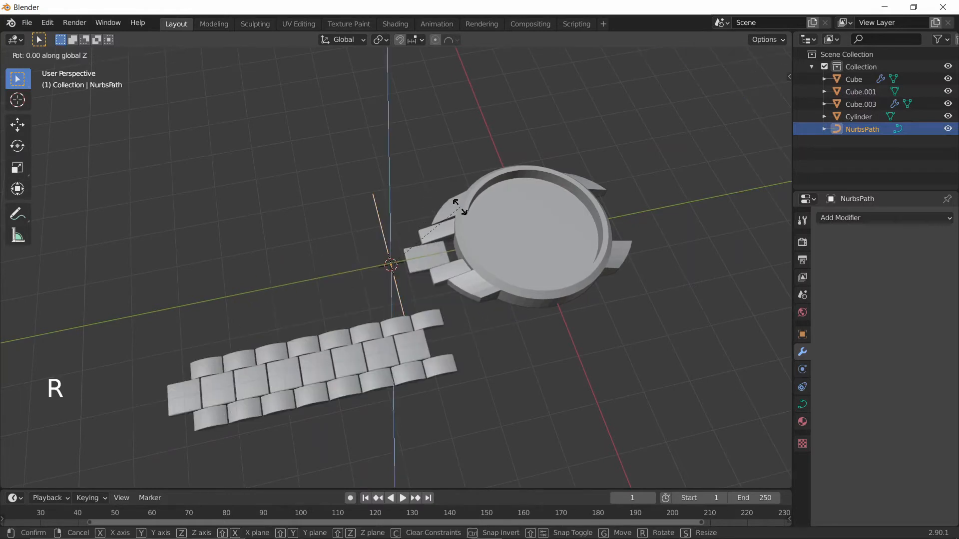
pyautogui.press('9')
pyautogui.press('0')
pyautogui.press('Return')
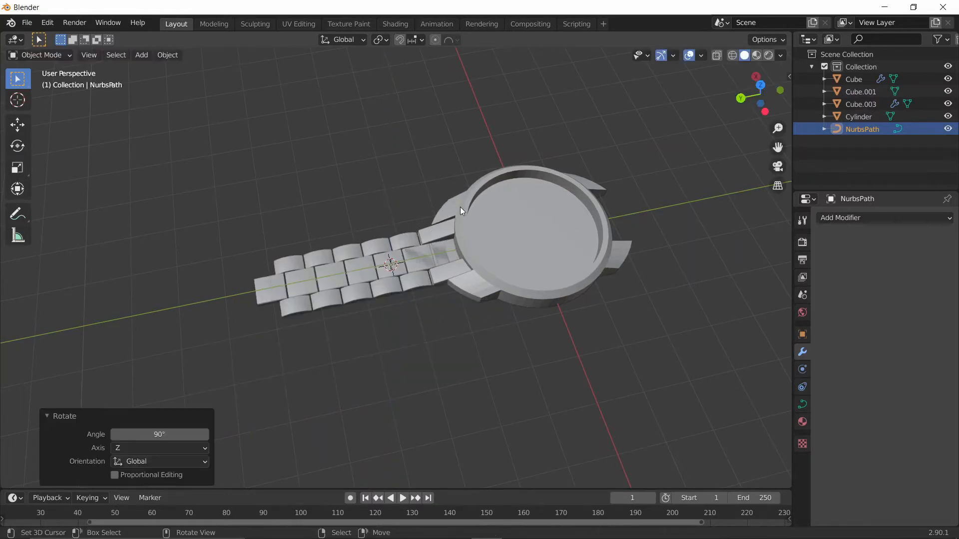
pyautogui.scroll(4, 442, 246)
pyautogui.press('g')
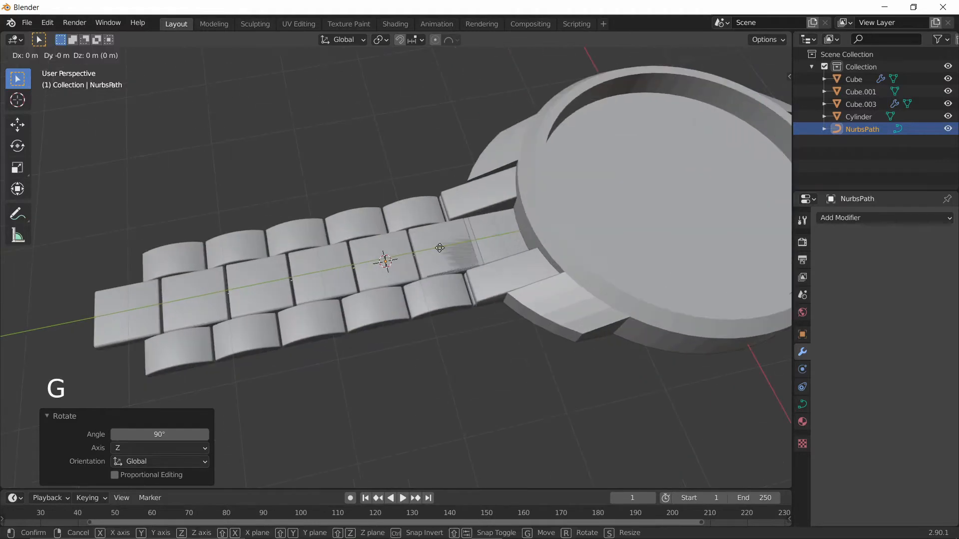
pyautogui.press('y')
pyautogui.rightClick(373, 246)
# Step: Move the bracelet links about 1.98 m along Y so they butt against the strap blocks
pyautogui.click(401, 224)
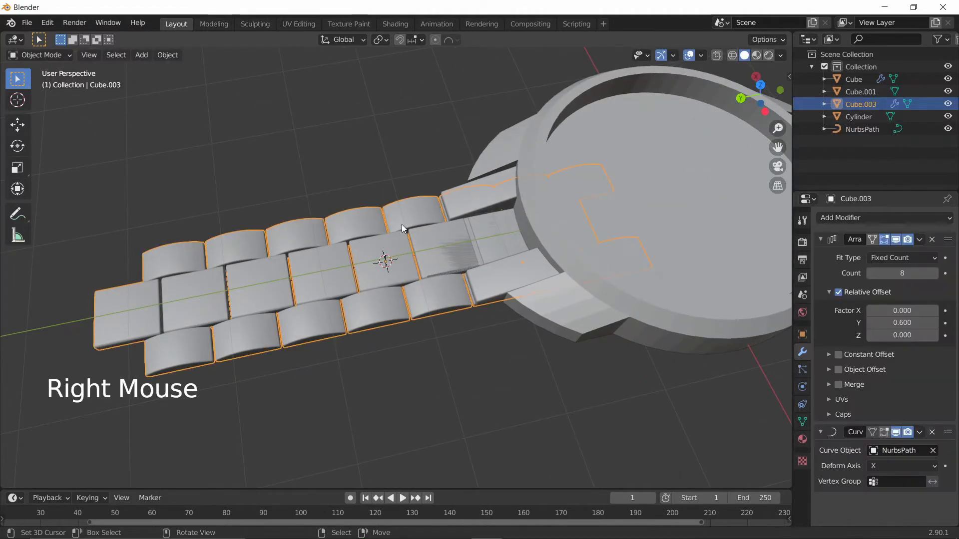
pyautogui.press('g')
pyautogui.press('y')
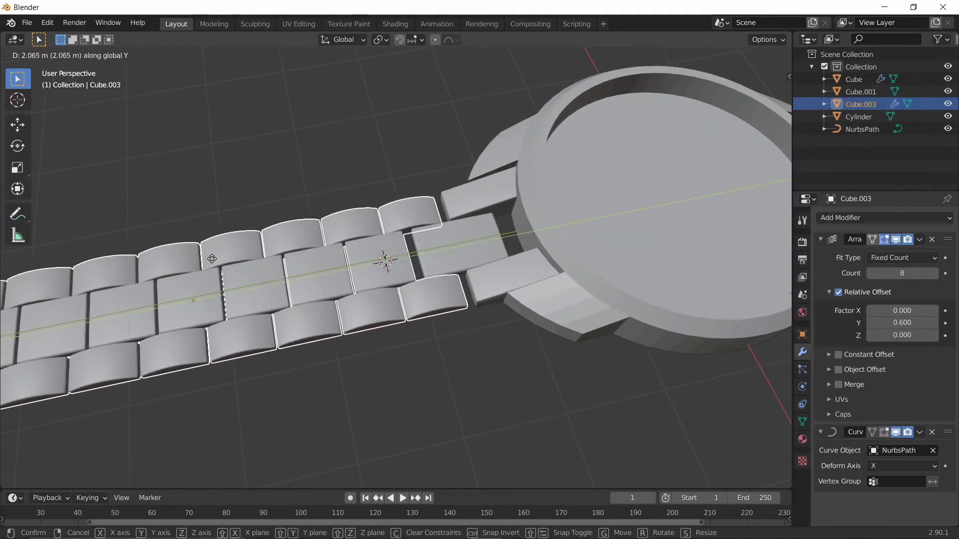
pyautogui.press('shift')
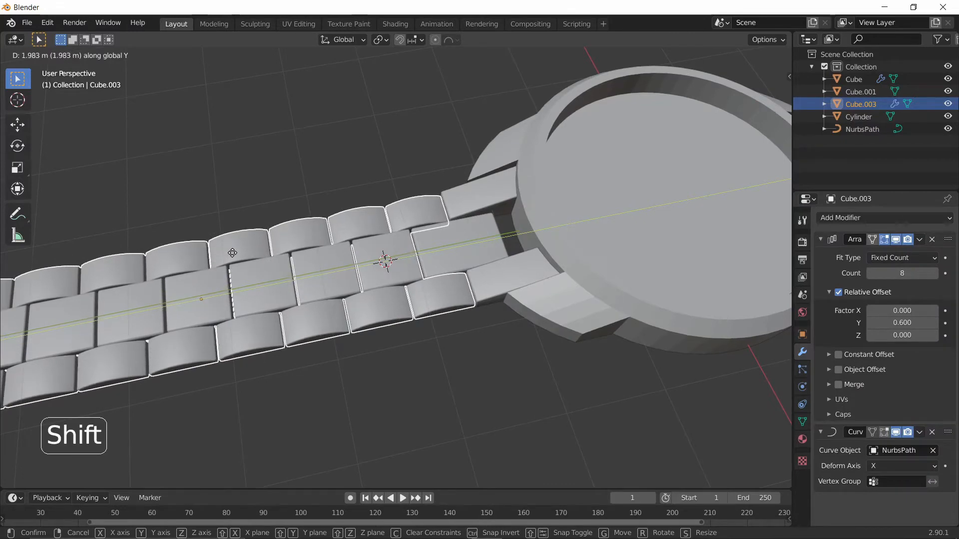
pyautogui.click(222, 256)
# Step: Switch to wireframe shading and move the NURBS path along Y until its start lines up with the middle strap block's inner end
pyautogui.moveTo(222, 255); pyautogui.dragTo(244, 357, button='middle')
pyautogui.press('z')
pyautogui.click(166, 328)
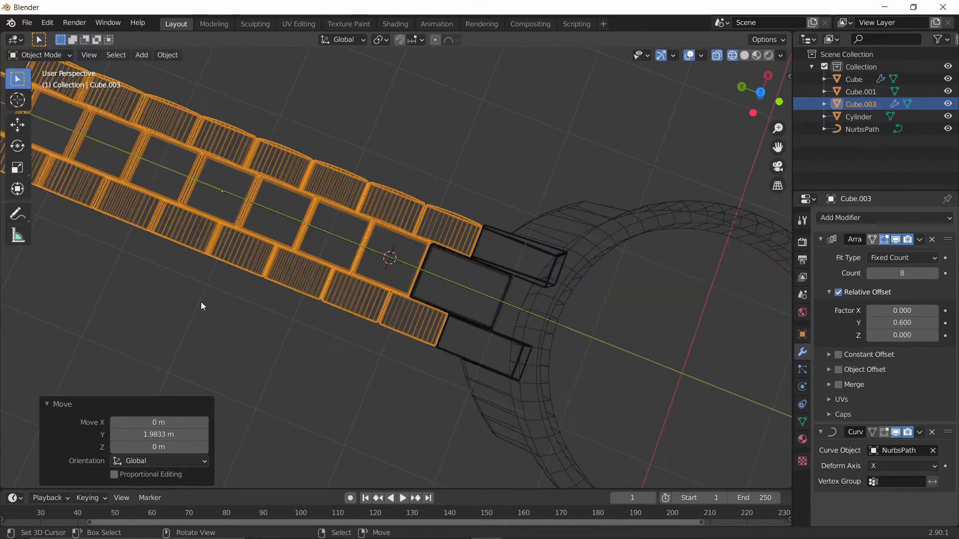
pyautogui.rightClick(268, 210)
pyautogui.scroll(-3, 282, 221)
pyautogui.moveTo(282, 222); pyautogui.dragTo(428, 325, button='middle')
pyautogui.scroll(3, 308, 208)
pyautogui.press('g')
pyautogui.press('y')
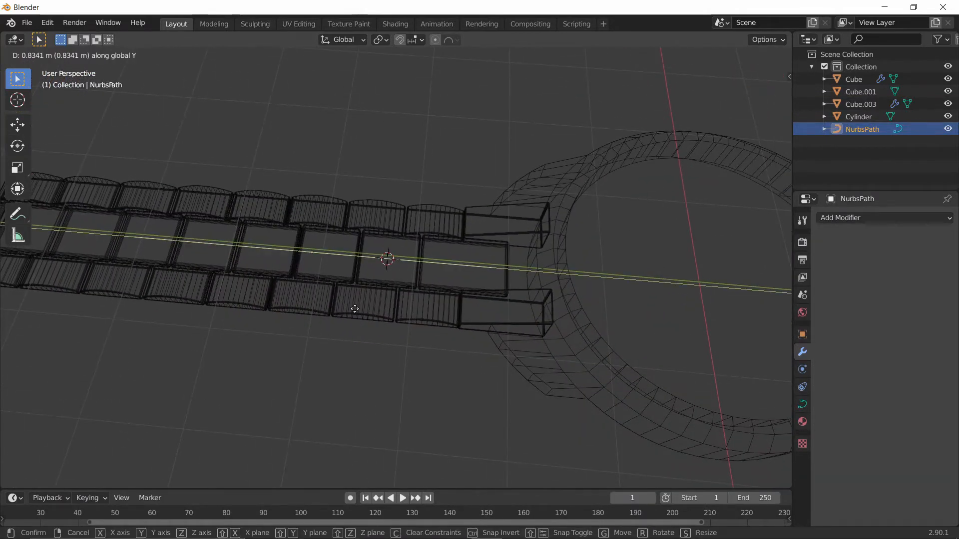
pyautogui.click(364, 305)
# Step: Set the bracelet links' Array fit type to Fit Curve, using NurbsPath as the curve
pyautogui.moveTo(396, 284); pyautogui.dragTo(406, 222, button='middle')
pyautogui.press('Tab')
pyautogui.rightClick(397, 212)
pyautogui.press('Tab')
pyautogui.rightClick(397, 212)
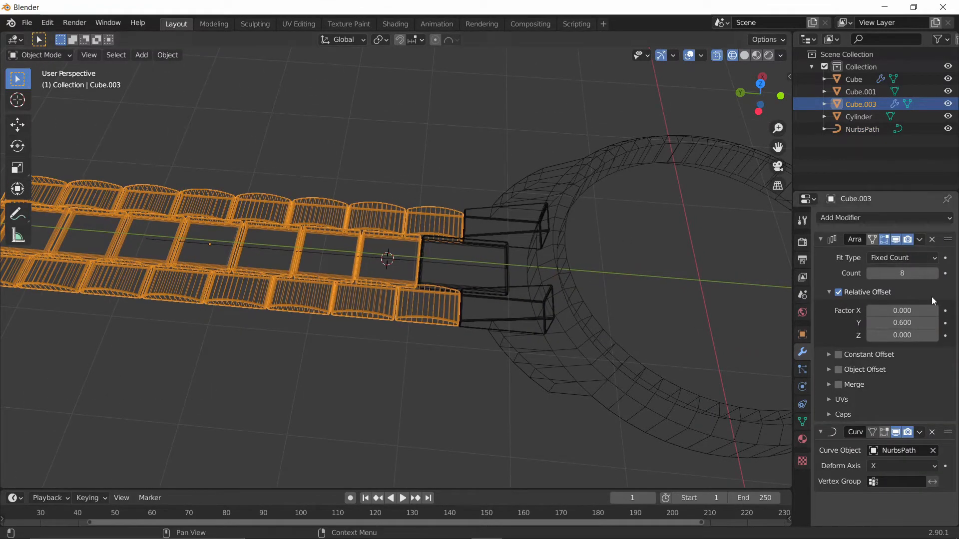
pyautogui.click(930, 258)
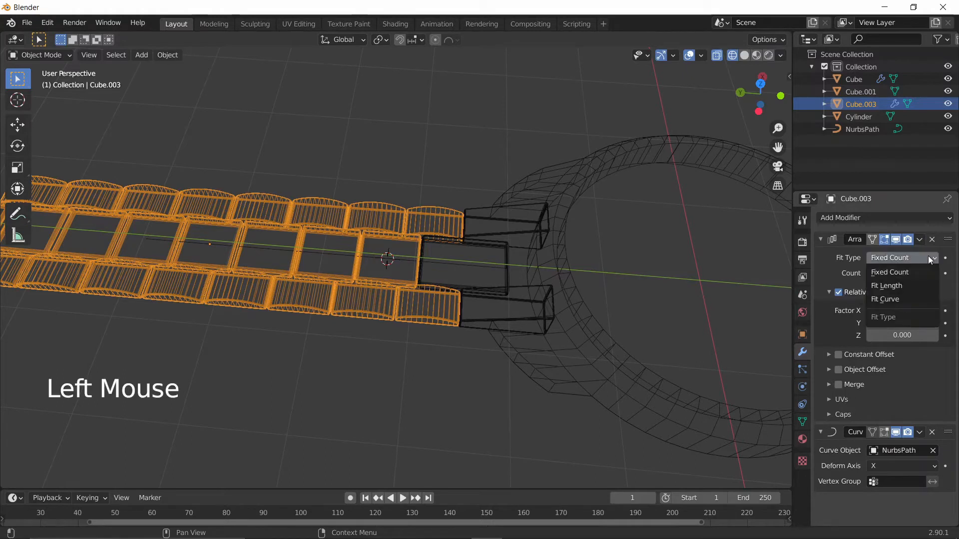
pyautogui.click(894, 298)
pyautogui.click(901, 272)
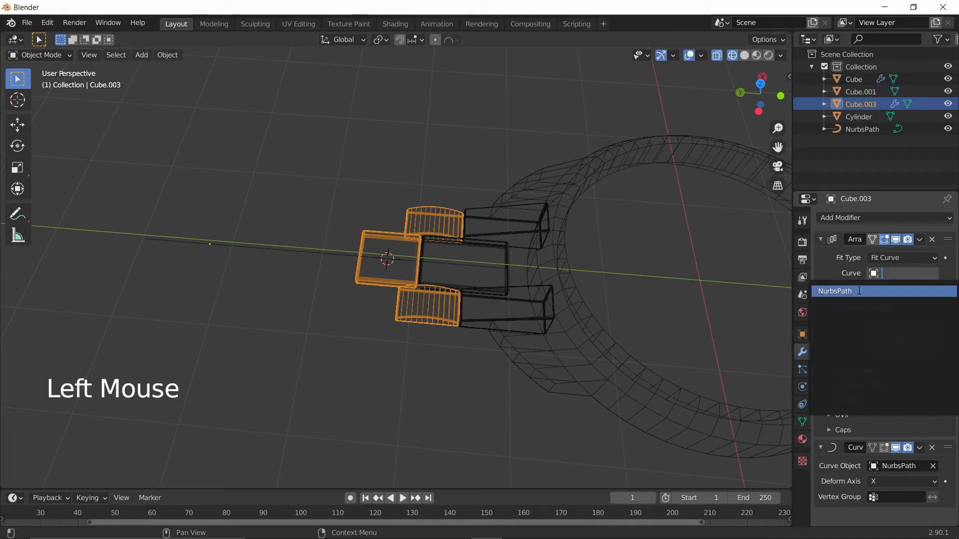
pyautogui.click(847, 290)
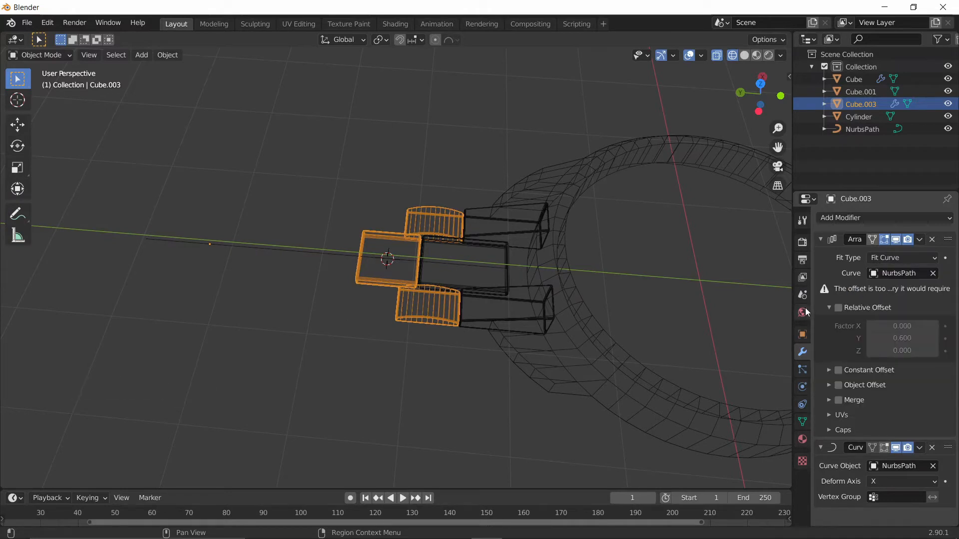
pyautogui.click(834, 307)
pyautogui.click(829, 307)
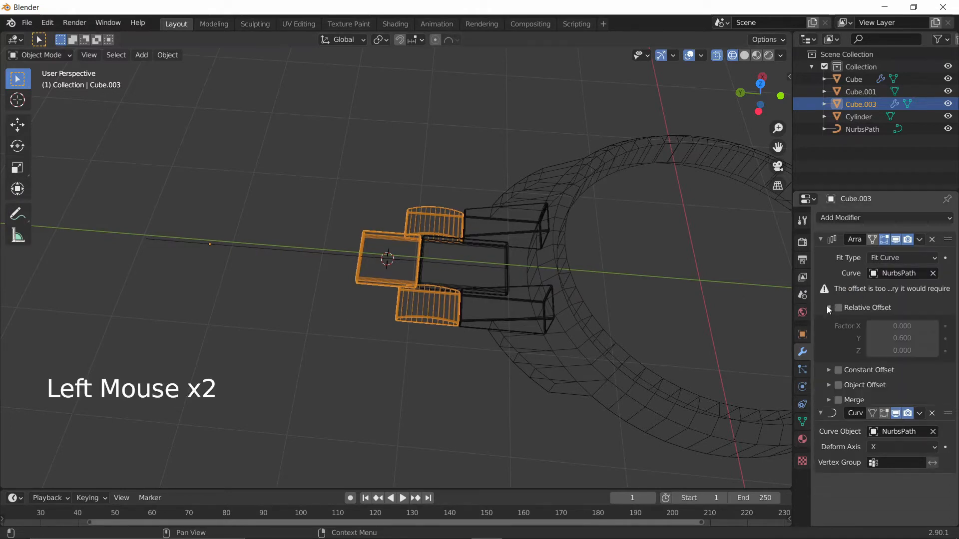
pyautogui.rightClick(284, 247)
pyautogui.press('Tab')
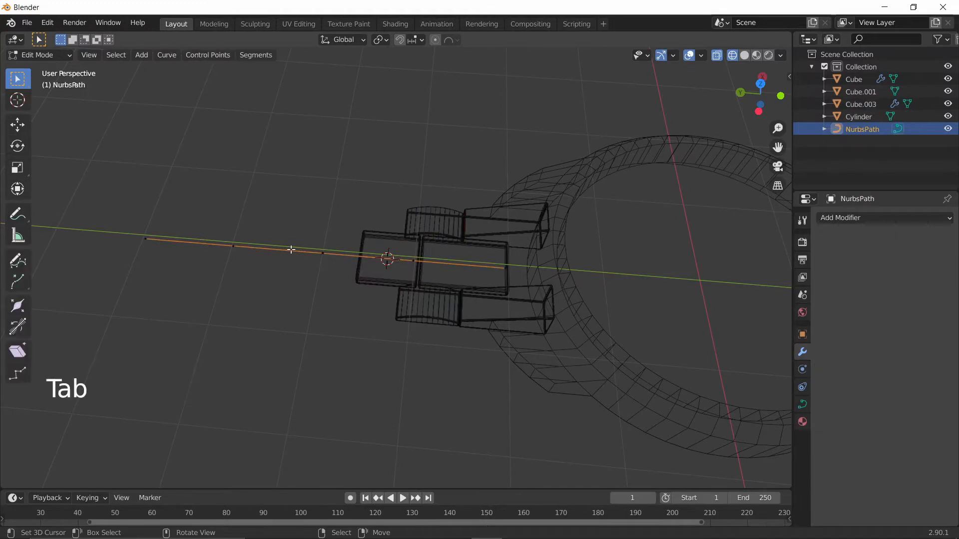
pyautogui.rightClick(122, 228)
pyautogui.scroll(-3, 131, 233)
pyautogui.press('g')
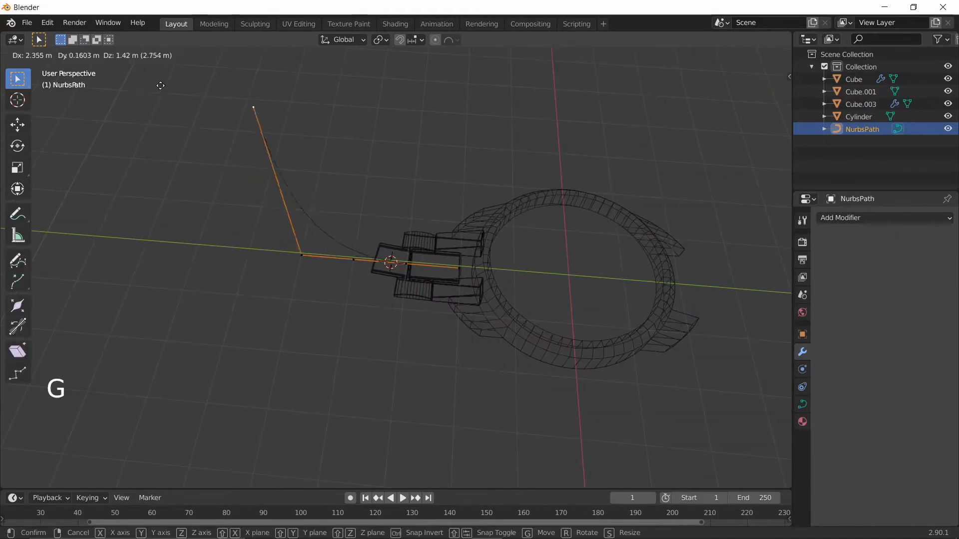
pyautogui.rightClick(315, 225)
pyautogui.rightClick(341, 253)
pyautogui.press('g')
pyautogui.rightClick(276, 238)
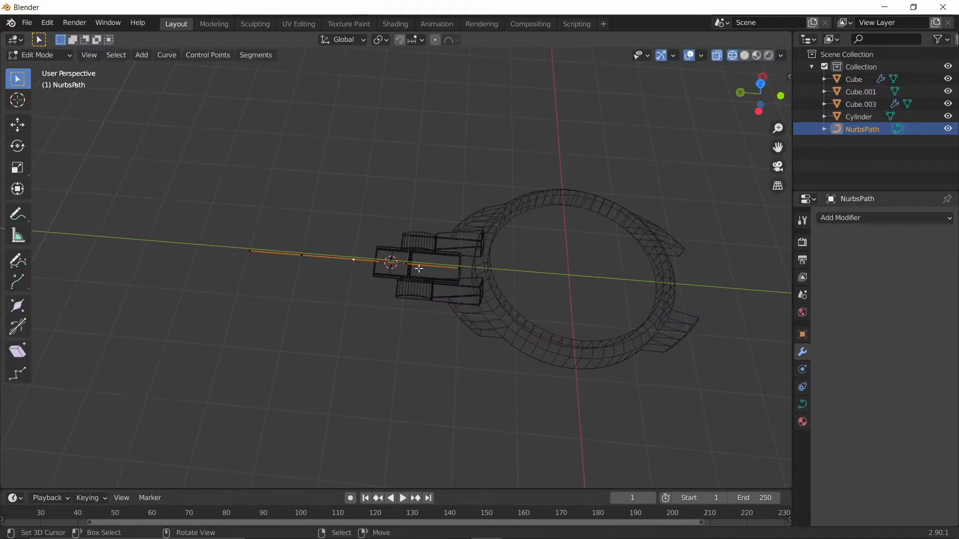
# Step: Return to Object Mode and enable Relative Offset in the bracelet links' Array modifier
pyautogui.press('Tab')
pyautogui.rightClick(408, 261)
pyautogui.click(839, 307)
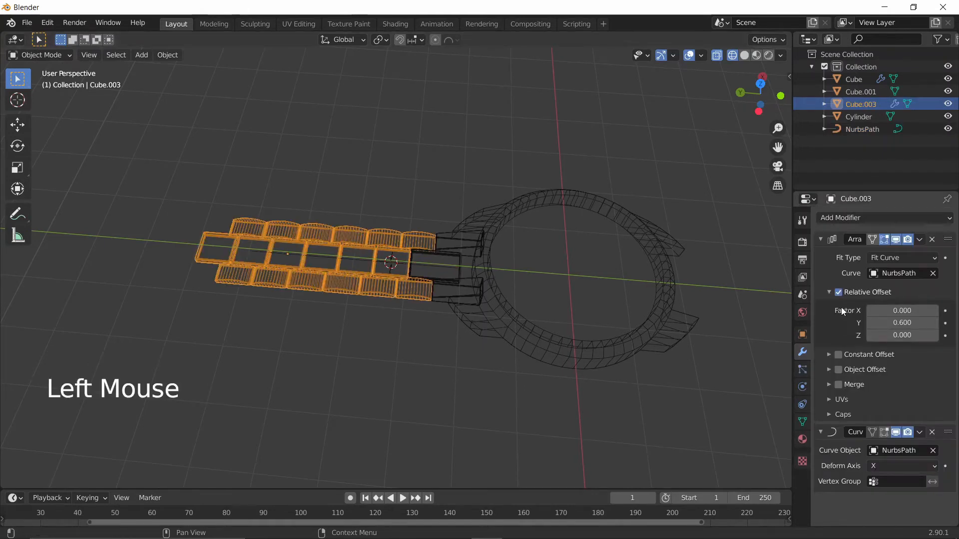
# Step: Open the NURBS path in Edit Mode and switch the viewport to solid shading
pyautogui.press('Tab')
pyautogui.press('Tab')
pyautogui.rightClick(326, 259)
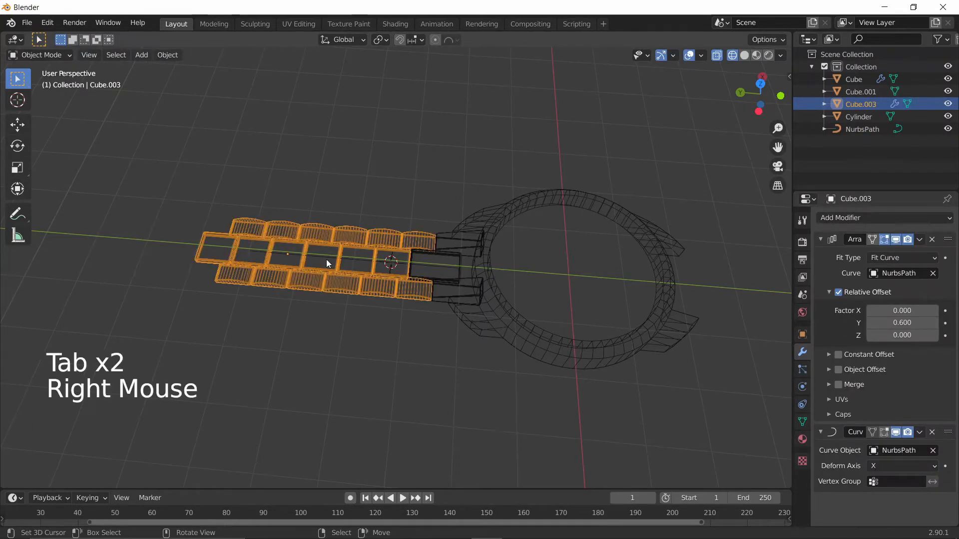
pyautogui.rightClick(319, 259)
pyautogui.rightClick(256, 250)
pyautogui.rightClick(254, 251)
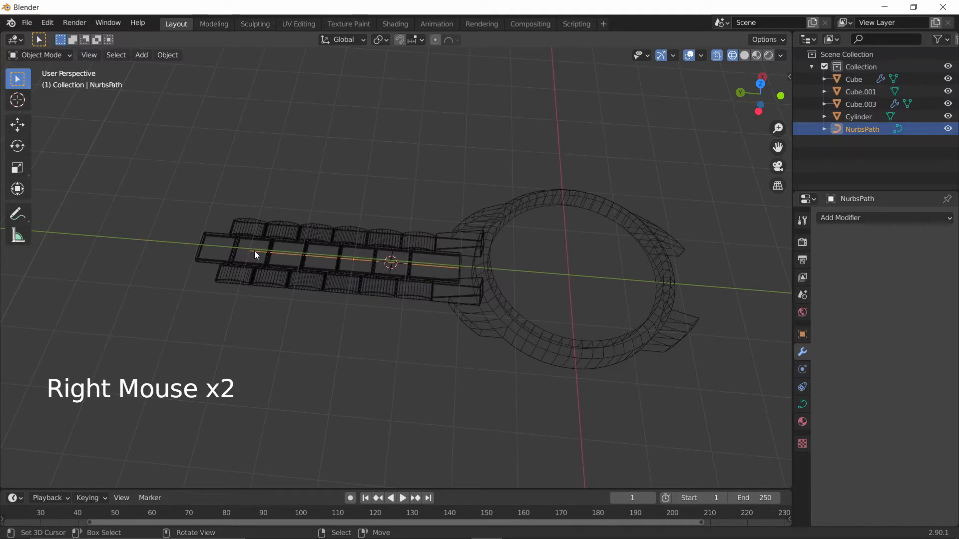
pyautogui.press('`')
pyautogui.click(278, 255)
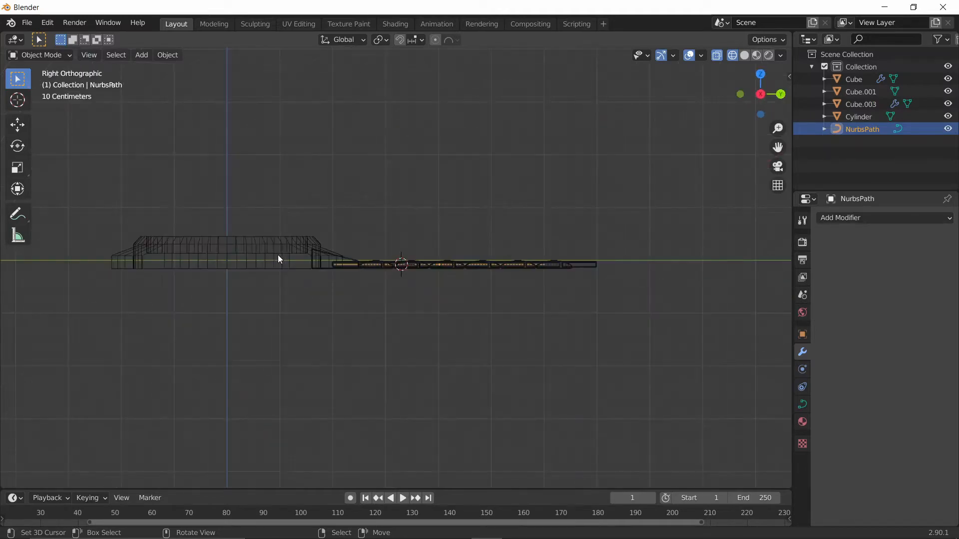
pyautogui.press('Tab')
pyautogui.moveTo(278, 258); pyautogui.dragTo(248, 301, button='middle')
pyautogui.press('z')
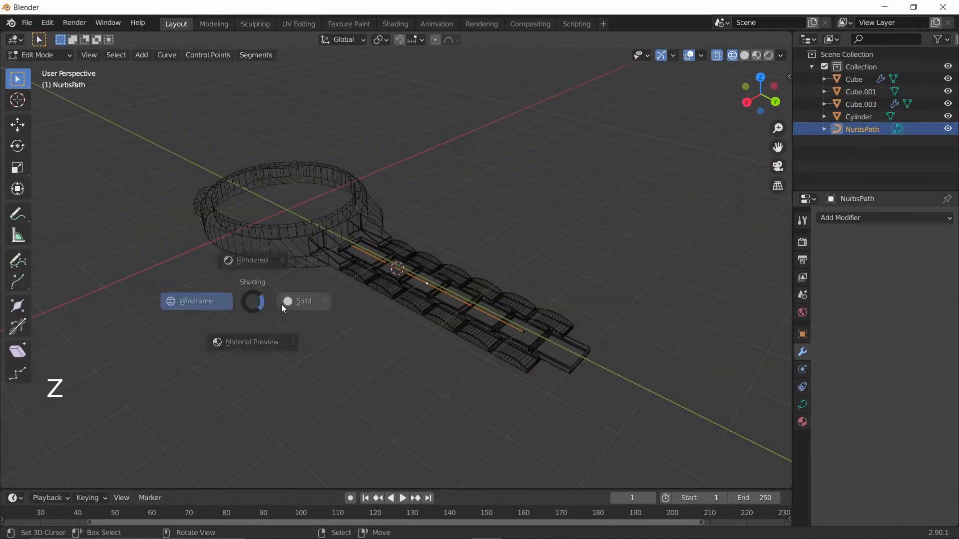
pyautogui.click(311, 306)
# Step: In the right side view, move the path's free end point about -4.53 m in Y and -1.82 m in Z, beneath the watch
pyautogui.moveTo(362, 303)
pyautogui.mouseDown(button='middle')
pyautogui.moveTo(302, 323)
pyautogui.moveTo(233, 295)
pyautogui.mouseUp(button='middle')
pyautogui.rightClick(242, 305)
pyautogui.press('g')
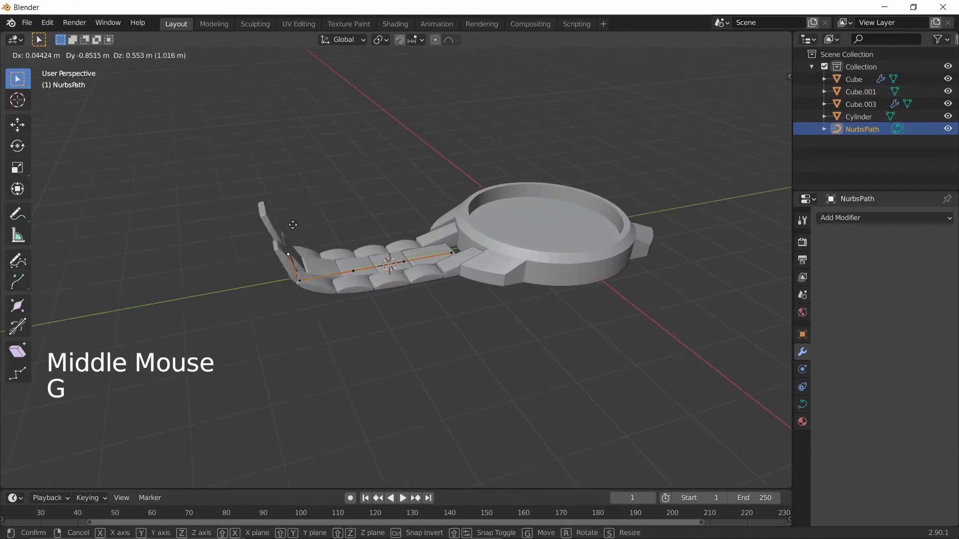
pyautogui.rightClick(273, 319)
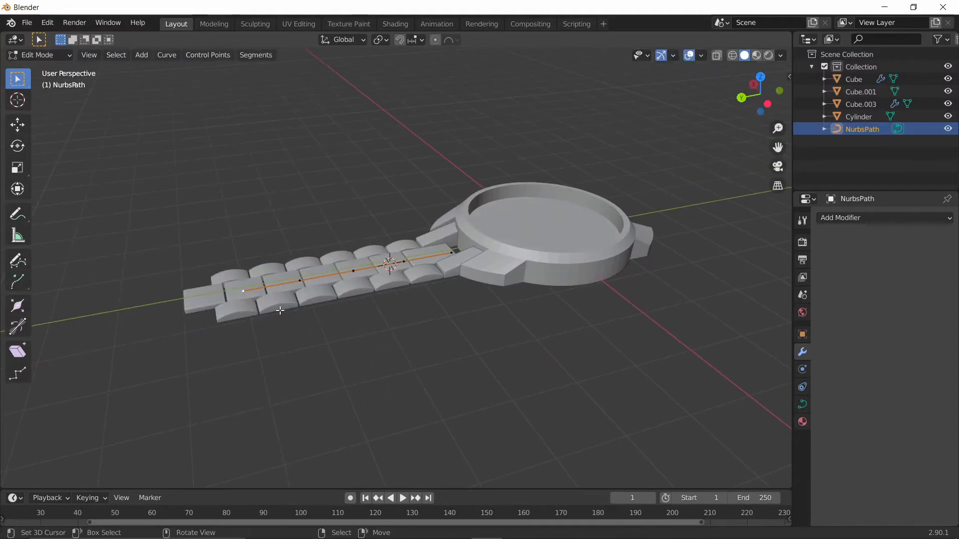
pyautogui.press('`')
pyautogui.click(407, 315)
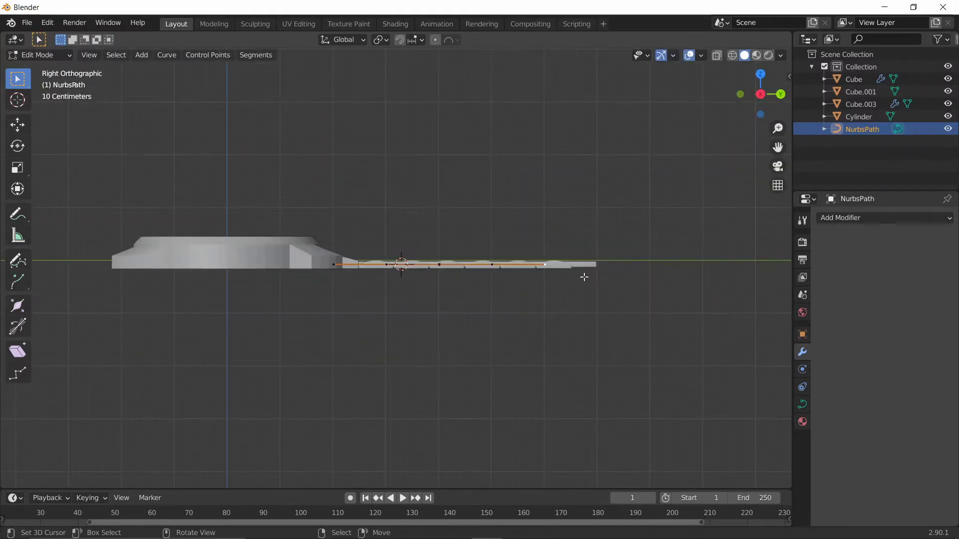
pyautogui.press('g')
pyautogui.click(353, 342)
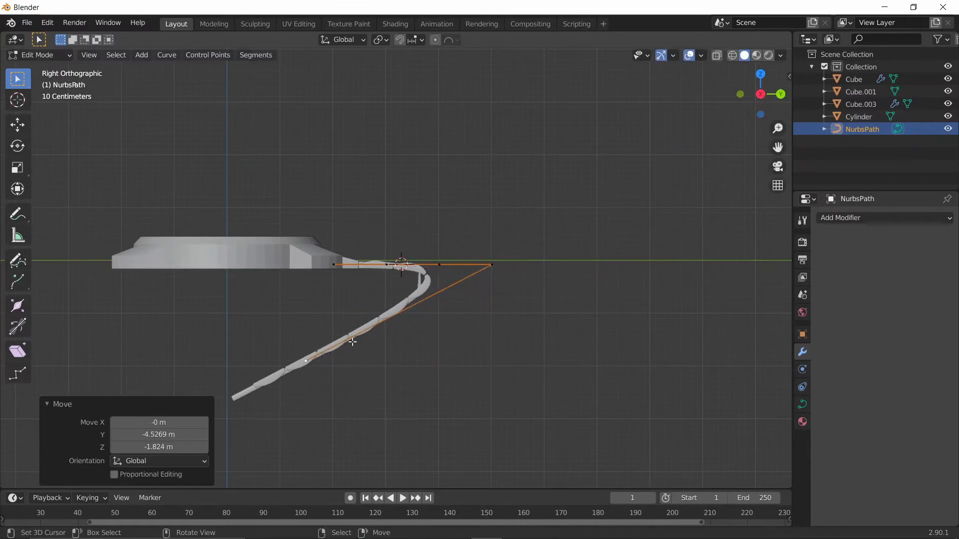
# Step: Move the path's second-to-last control point down and inward to round the bracelet's bend, and leave Edit Mode
pyautogui.rightClick(491, 270)
pyautogui.press('g')
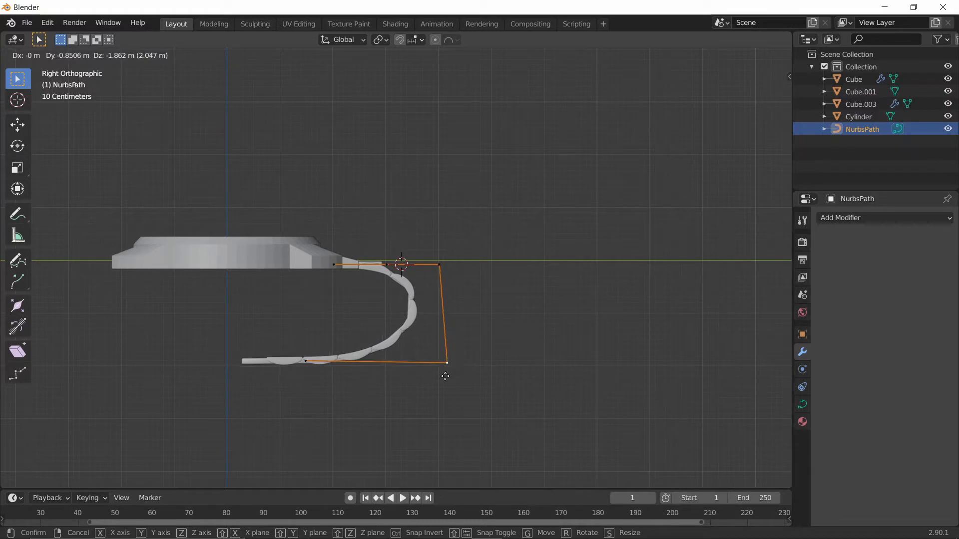
pyautogui.click(463, 346)
pyautogui.press('Tab')
pyautogui.moveTo(463, 346); pyautogui.dragTo(293, 364, button='middle')
pyautogui.scroll(3, 413, 317)
pyautogui.moveTo(413, 317); pyautogui.dragTo(452, 297, button='middle')
pyautogui.scroll(-3, 419, 279)
pyautogui.press('Tab')
pyautogui.press('Tab')
# Step: Add a Mirror modifier to the bracelet links with Cylinder as the mirror object and the Y axis enabled
pyautogui.rightClick(438, 284)
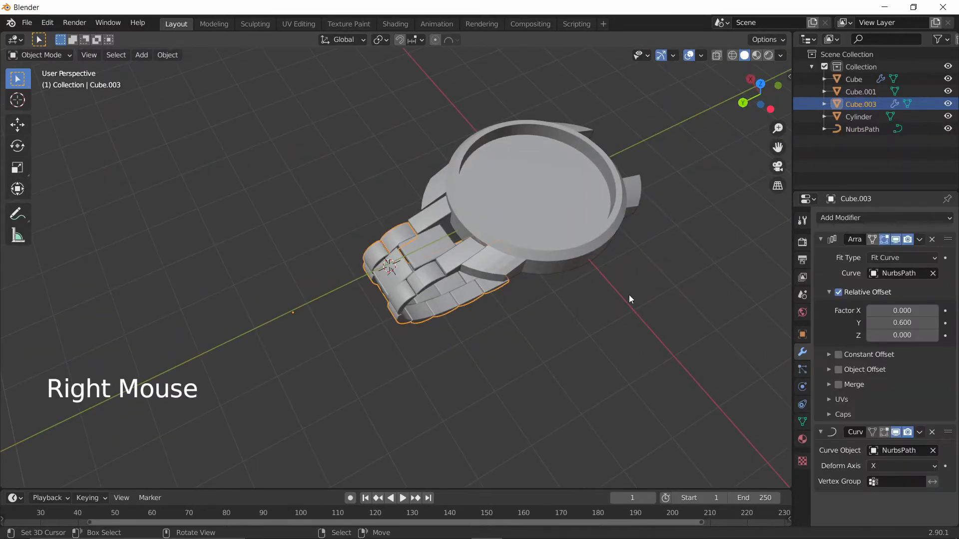
pyautogui.click(880, 217)
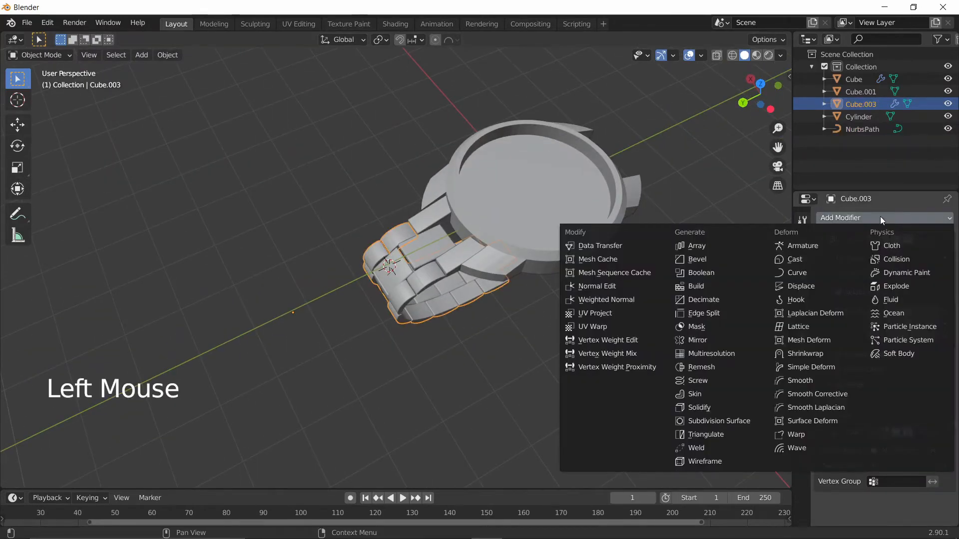
pyautogui.click(708, 344)
pyautogui.scroll(-4, 900, 466)
pyautogui.click(932, 485)
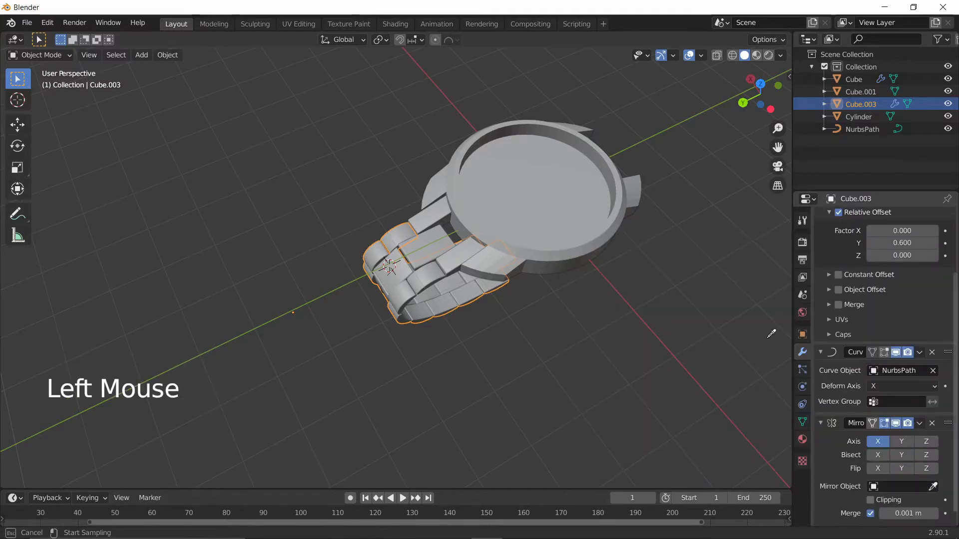
pyautogui.click(610, 196)
pyautogui.click(902, 441)
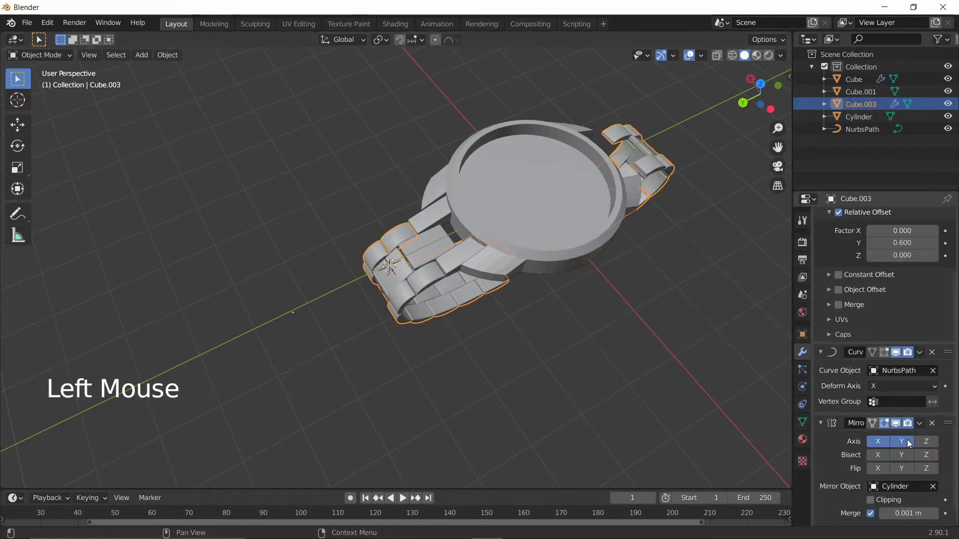
# Step: Try to join the side strap blocks with the middle strap block, and undo the join
pyautogui.moveTo(702, 334); pyautogui.dragTo(607, 329, button='middle')
pyautogui.rightClick(433, 242)
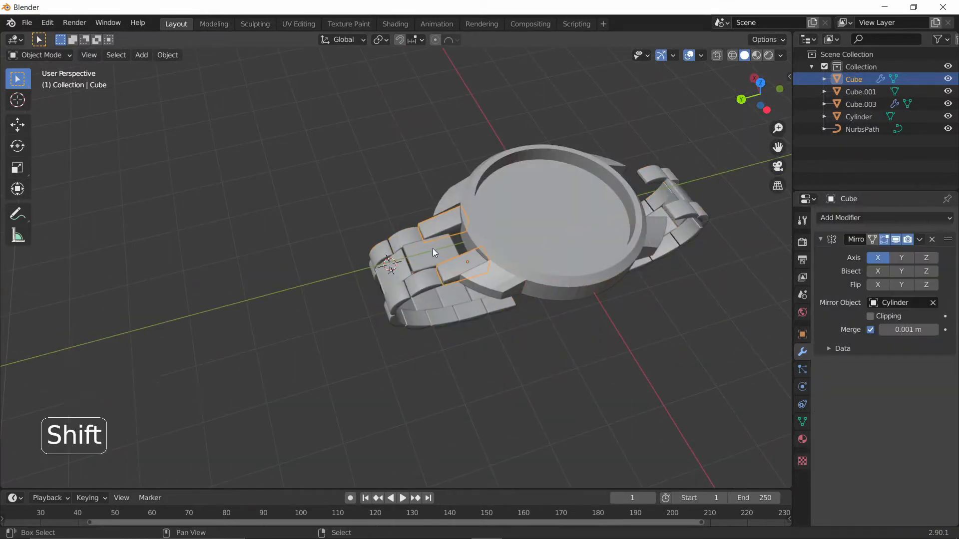
pyautogui.keyDown('shift'); pyautogui.rightClick(467, 279); pyautogui.keyUp('shift')
pyautogui.scroll(4, 492, 325)
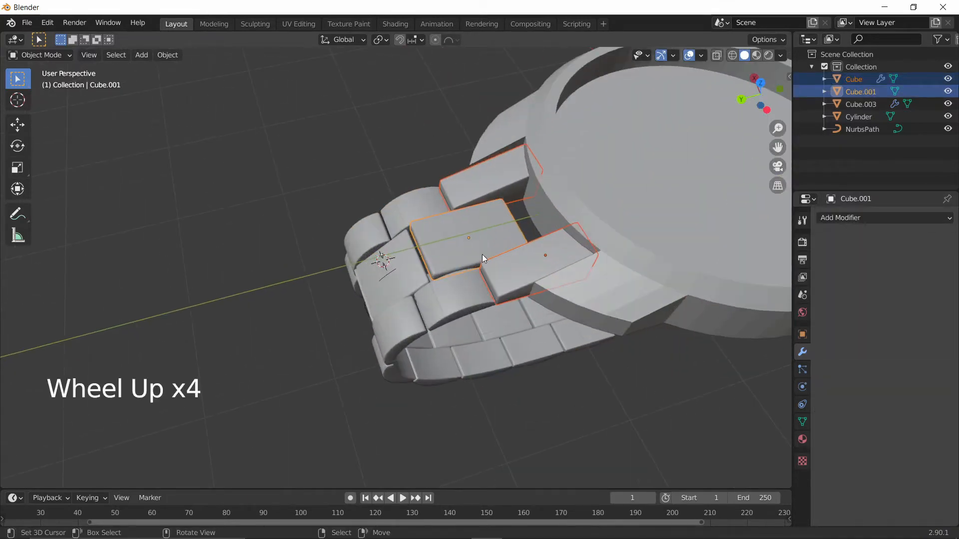
pyautogui.rightClick(480, 207)
pyautogui.rightClick(486, 230)
pyautogui.keyDown('shift'); pyautogui.rightClick(478, 243); pyautogui.keyUp('shift')
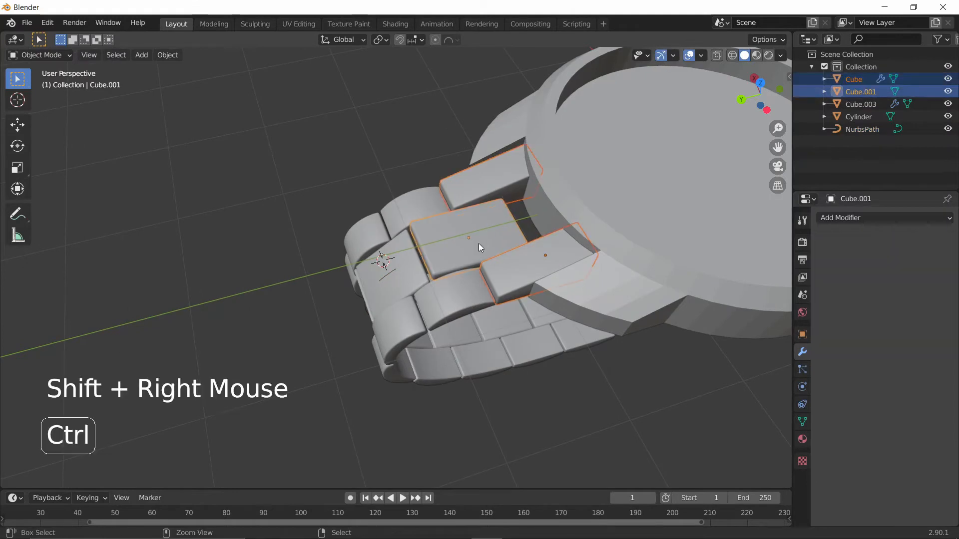
pyautogui.hotkey('ctrl', 'j')
pyautogui.hotkey('ctrl', 'z')
# Step: Apply the side strap blocks' Mirror modifier and join them with the middle strap block
pyautogui.rightClick(502, 170)
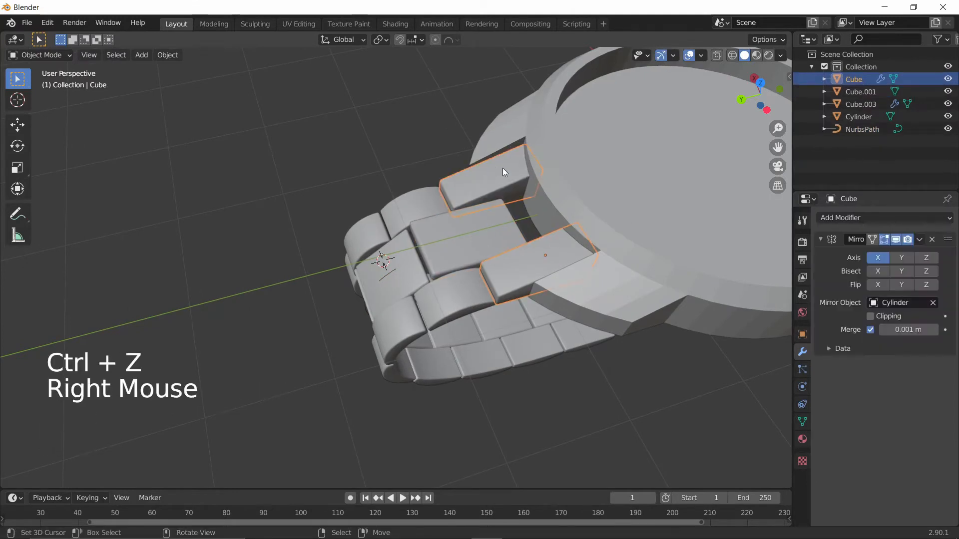
pyautogui.hotkey('ctrl', 'a')
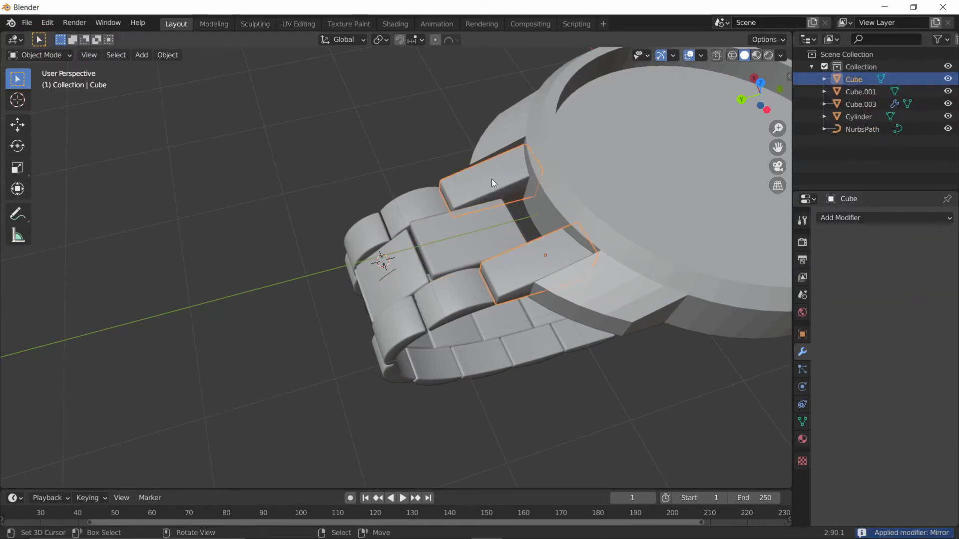
pyautogui.rightClick(492, 178)
pyautogui.keyDown('shift'); pyautogui.rightClick(467, 239); pyautogui.keyUp('shift')
pyautogui.hotkey('ctrl', 'j')
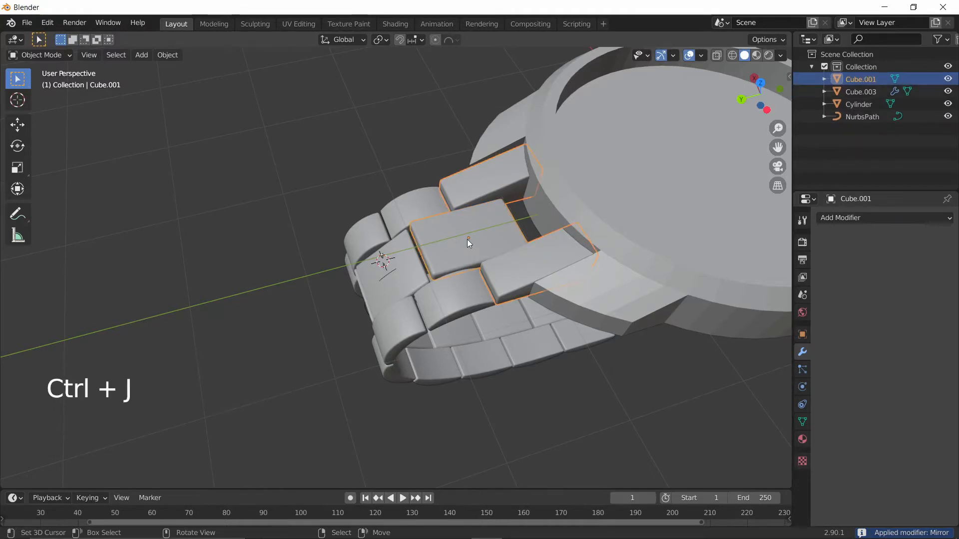
# Step: Add a Mirror modifier to the joined strap blocks with Cylinder as the mirror object and the X and Y axes enabled
pyautogui.scroll(-3, 466, 239)
pyautogui.click(894, 222)
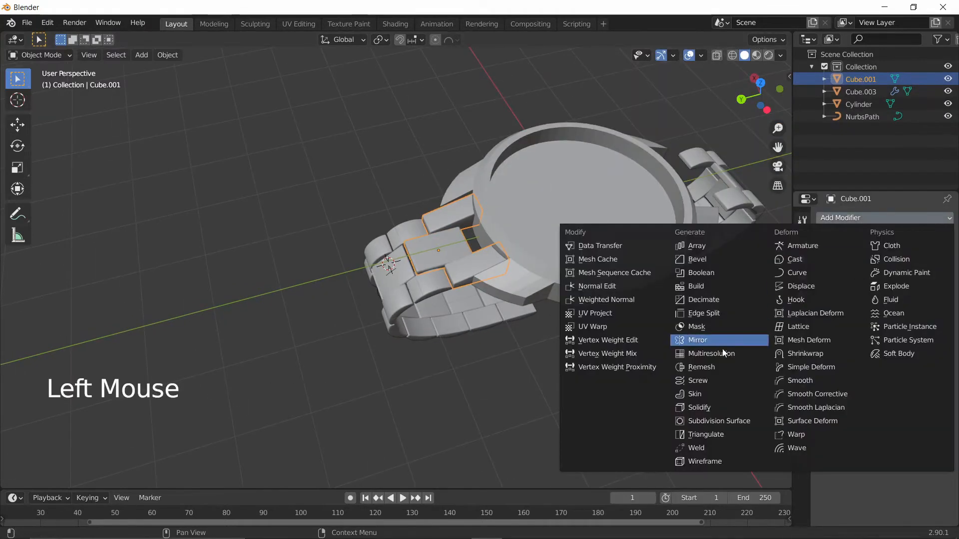
pyautogui.click(719, 344)
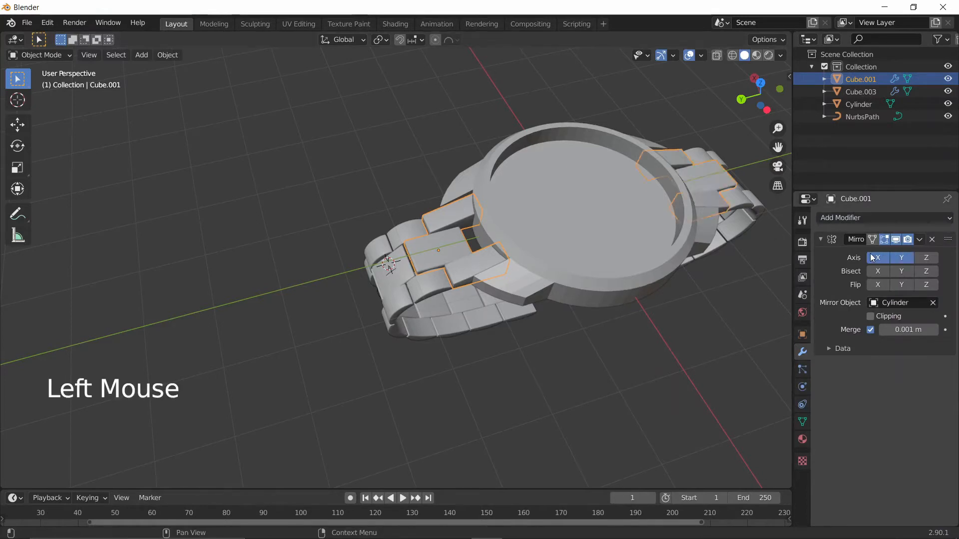
pyautogui.scroll(-3, 525, 350)
pyautogui.rightClick(526, 353)
# Step: Extrude the round bottom face of the watch body outward by about 0.034 m in Edit Mode
pyautogui.moveTo(526, 353); pyautogui.dragTo(537, 241, button='middle')
pyautogui.scroll(2, 537, 241)
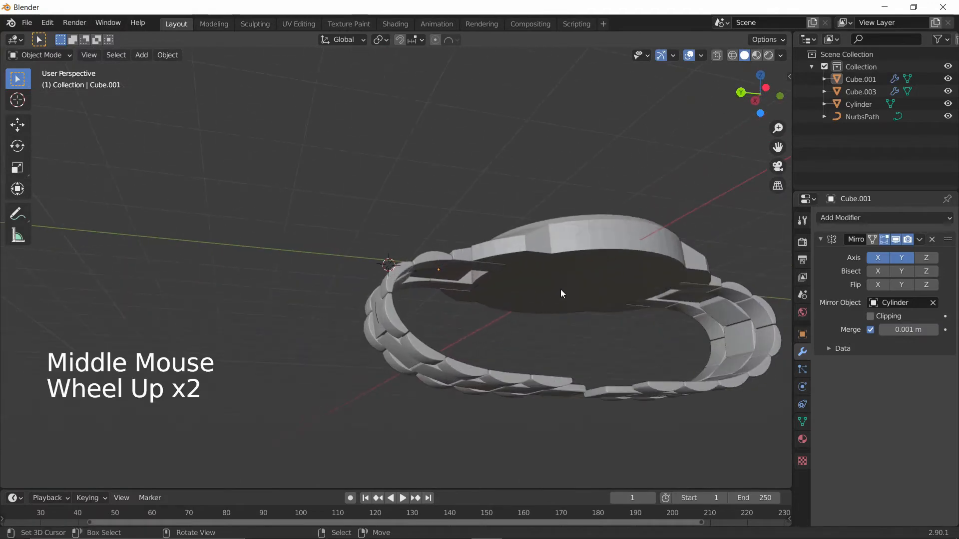
pyautogui.keyDown('shift'); pyautogui.moveTo(561, 294); pyautogui.dragTo(373, 268, button='middle'); pyautogui.keyUp('shift')
pyautogui.scroll(1, 321, 320)
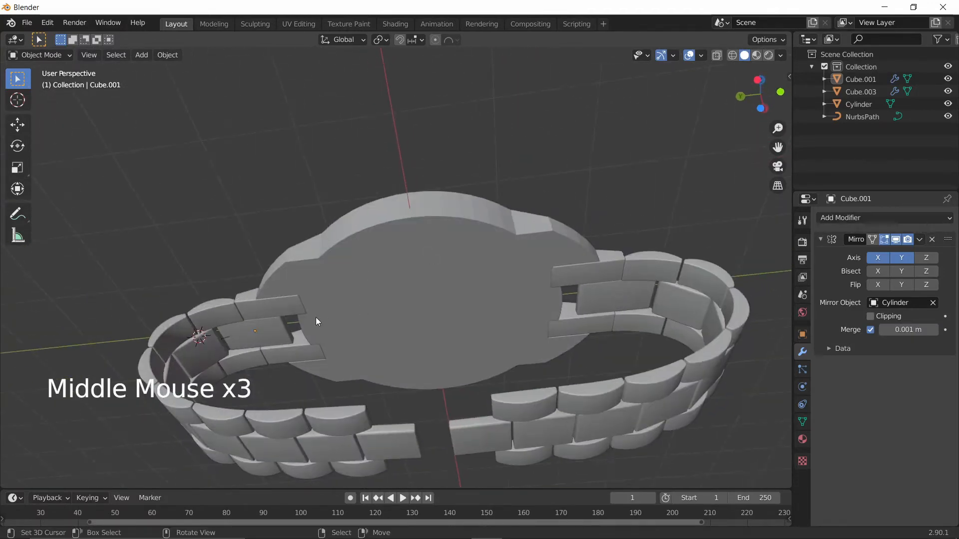
pyautogui.moveTo(317, 317); pyautogui.dragTo(409, 319, button='middle')
pyautogui.scroll(4, 321, 342)
pyautogui.scroll(-2, 398, 344)
pyautogui.rightClick(408, 318)
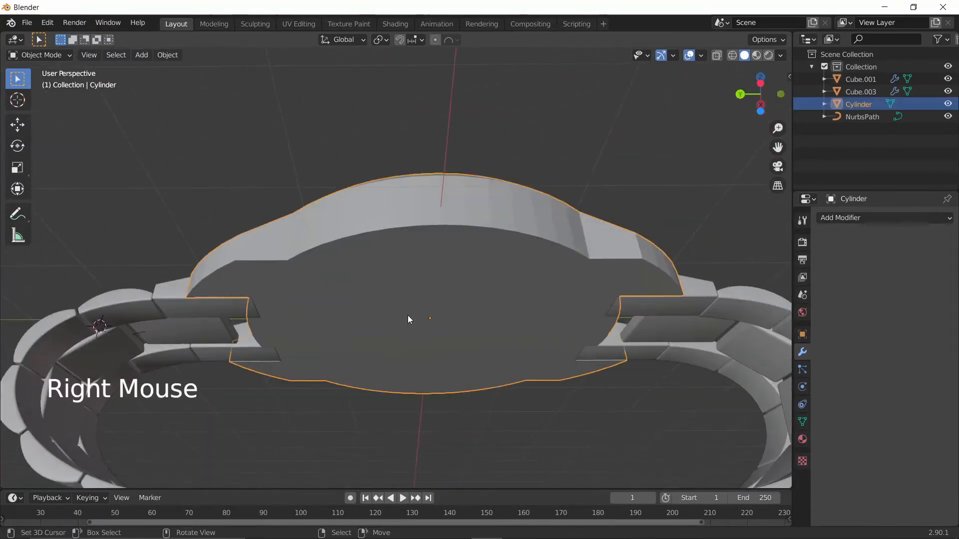
pyautogui.press('Tab')
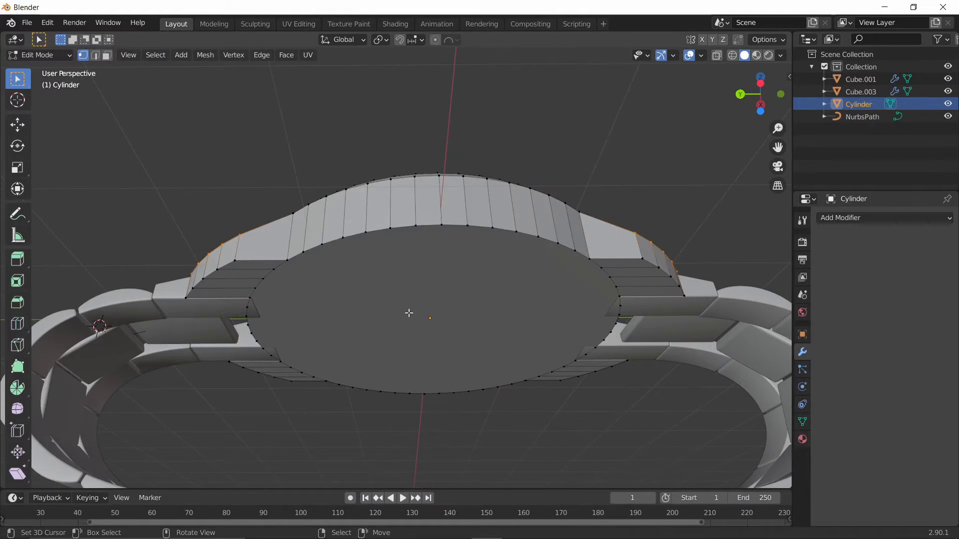
pyautogui.moveTo(409, 312); pyautogui.dragTo(381, 323, button='middle')
pyautogui.press('3')
pyautogui.rightClick(377, 304)
pyautogui.scroll(2, 381, 325)
pyautogui.press('e')
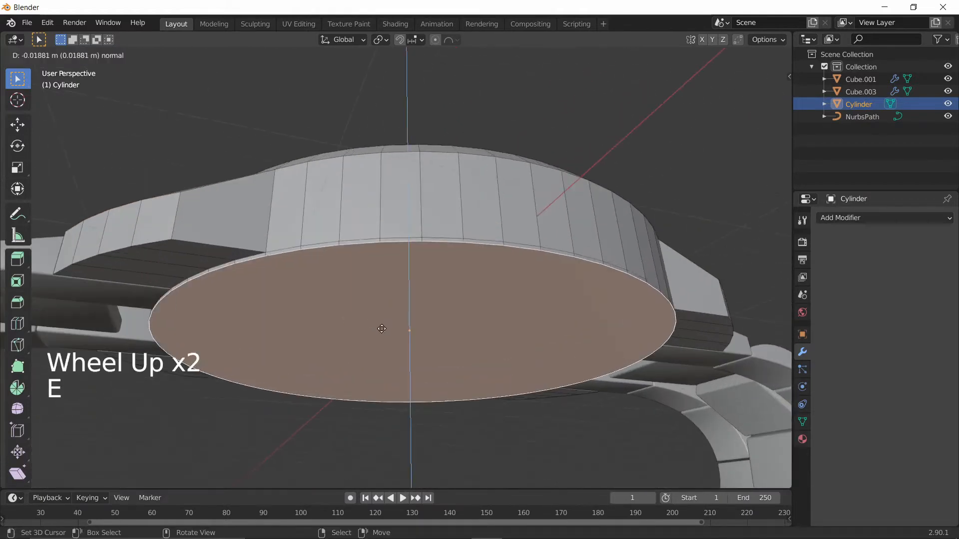
pyautogui.click(381, 331)
# Step: Extrude the bottom face in place and scale it inward to form a flat rim around a smaller disc
pyautogui.press('e')
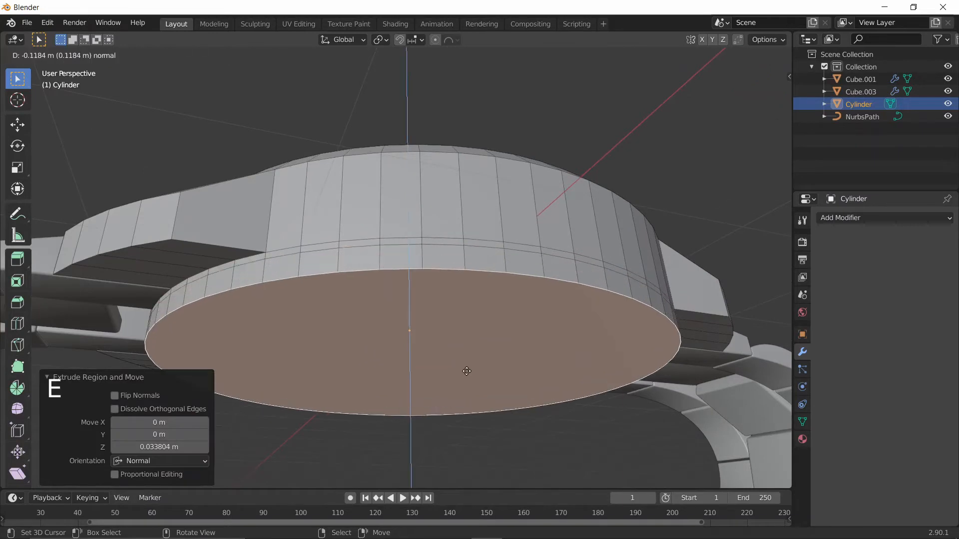
pyautogui.rightClick(467, 367)
pyautogui.press('s')
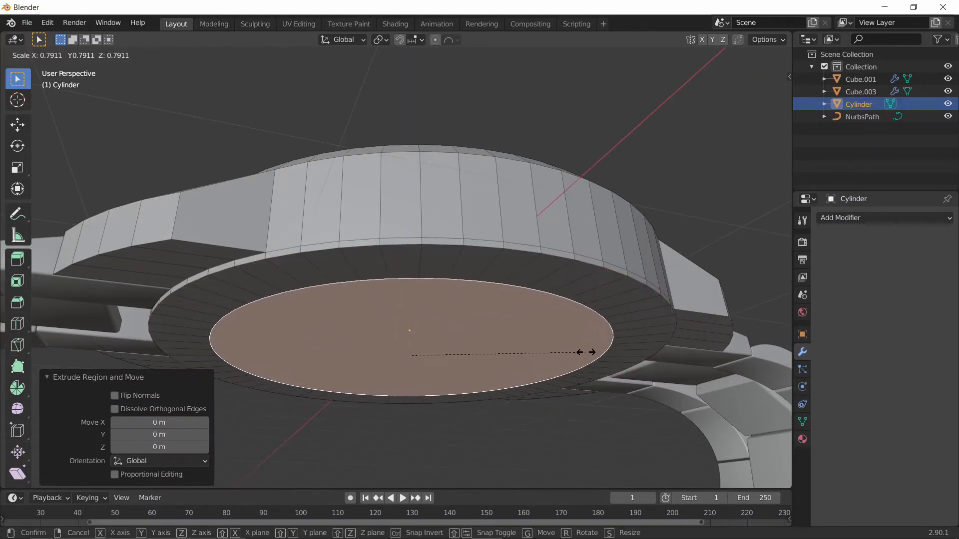
pyautogui.click(580, 350)
# Step: Extrude the inner disc, lower it along Z and scale it inward into a tapered case back, and leave Edit Mode
pyautogui.press('e')
pyautogui.rightClick(579, 356)
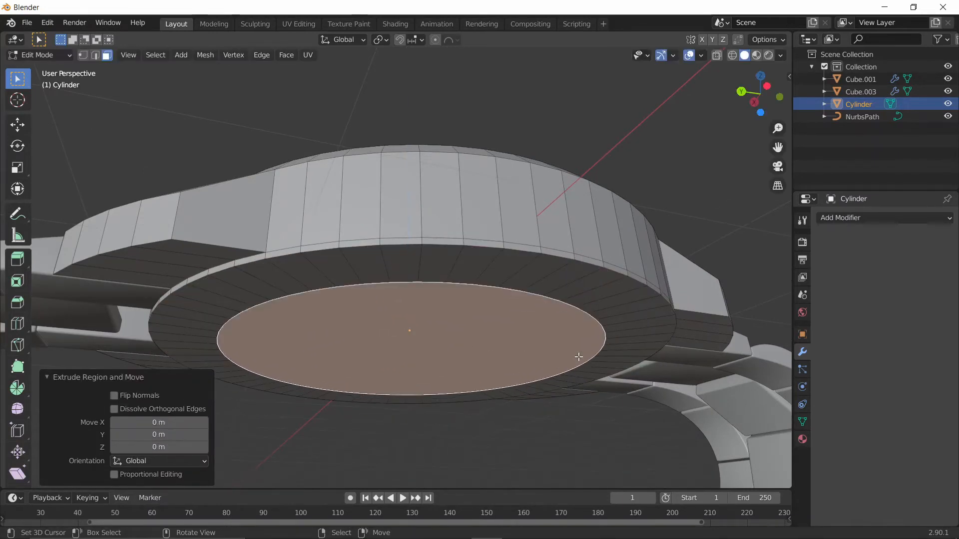
pyautogui.press('g')
pyautogui.rightClick(576, 363)
pyautogui.press('g')
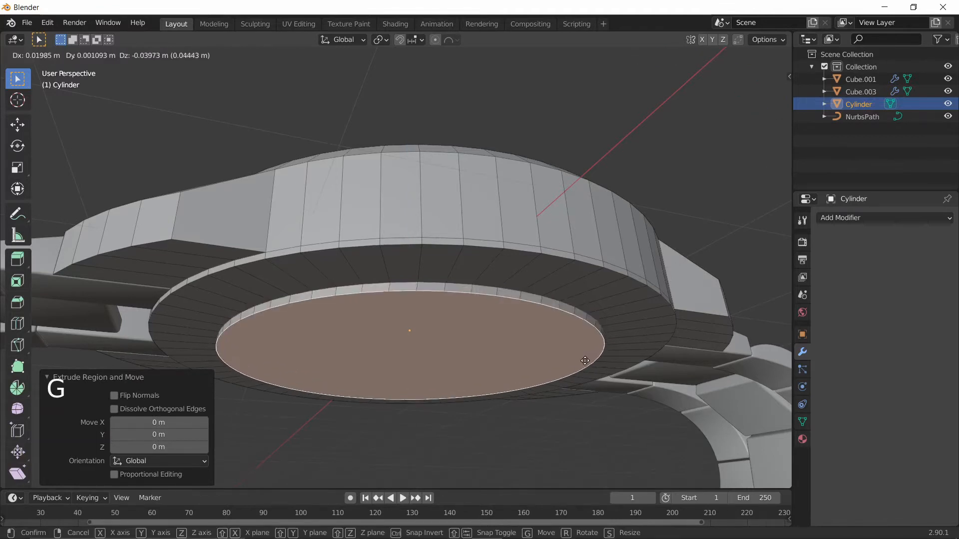
pyautogui.press('z')
pyautogui.click(585, 364)
pyautogui.press('s')
pyautogui.press('Tab')
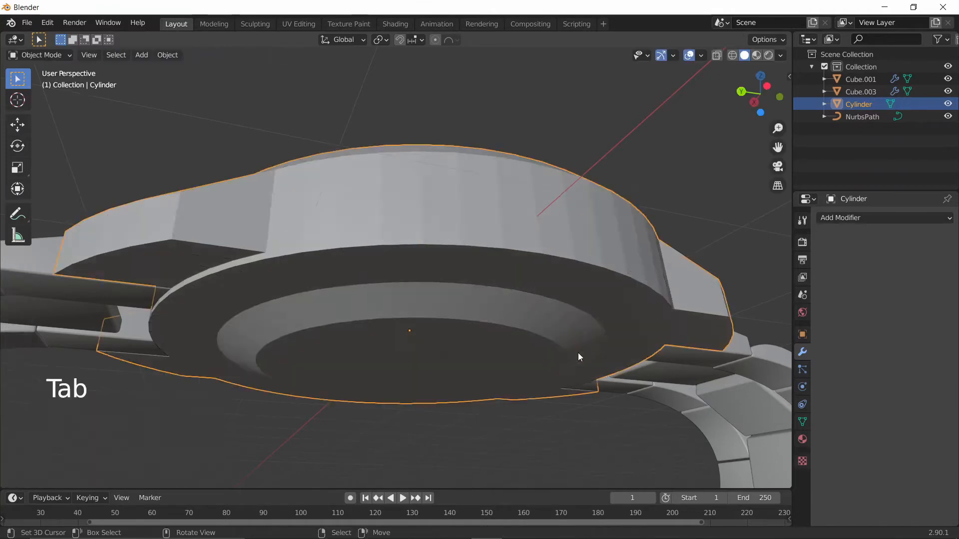
# Step: Scale down both edge loops of the tapered case back in the XY plane only, and leave Edit Mode
pyautogui.scroll(-3, 578, 352)
pyautogui.moveTo(578, 353); pyautogui.dragTo(490, 280, button='middle')
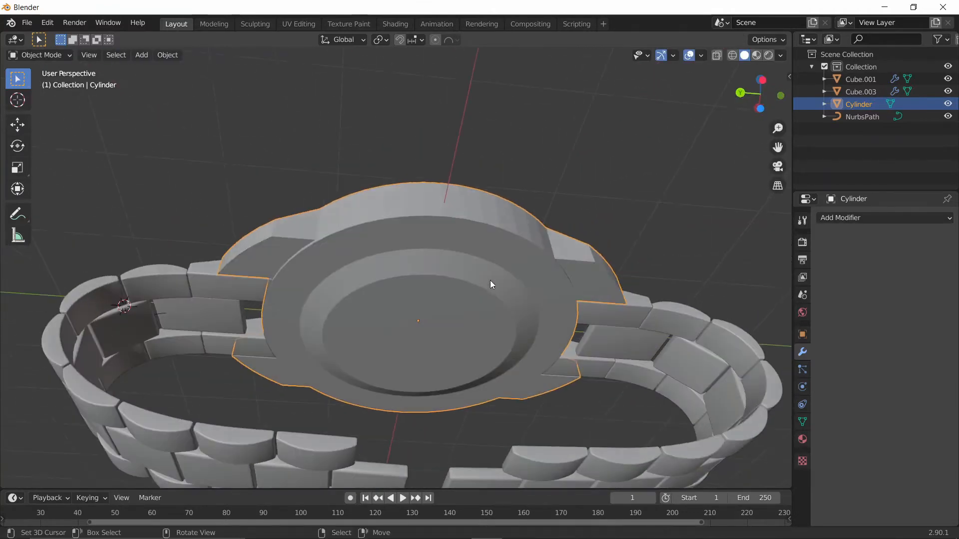
pyautogui.press('Tab')
pyautogui.scroll(3, 490, 280)
pyautogui.press('2')
pyautogui.keyDown('alt'); pyautogui.rightClick(449, 241); pyautogui.keyUp('alt')
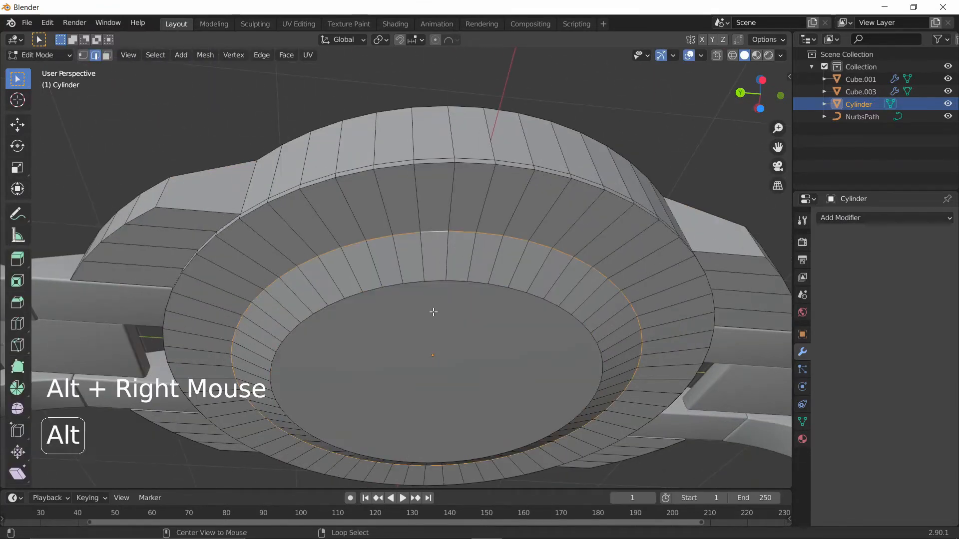
pyautogui.keyDown('alt'); pyautogui.keyDown('shift'); pyautogui.rightClick(455, 280); pyautogui.keyUp('shift'); pyautogui.keyUp('alt')
pyautogui.press('s')
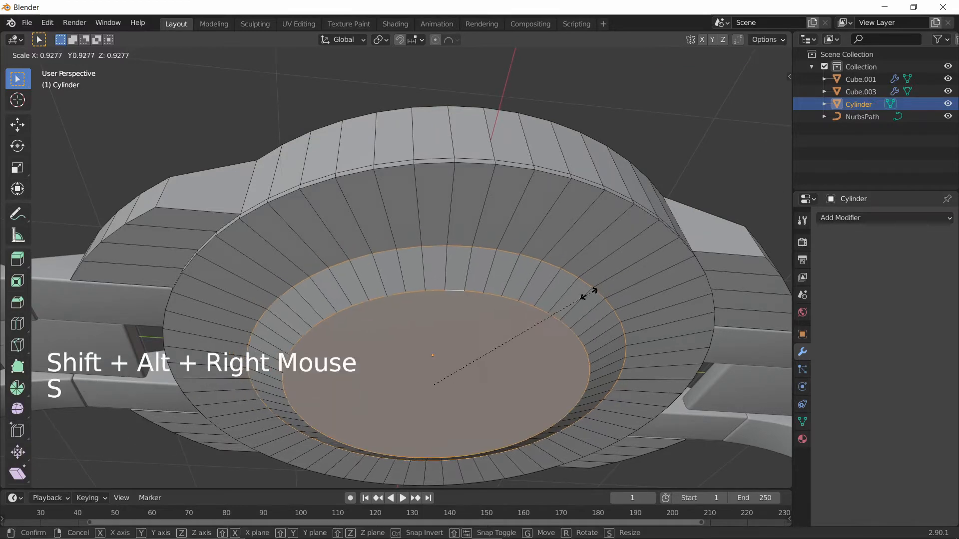
pyautogui.hotkey('shift', 'z')
pyautogui.press('Tab')
# Step: Move the case back's lowest edge loop up about 0.04 m along Z in the right side view
pyautogui.scroll(-3, 461, 318)
pyautogui.moveTo(461, 319); pyautogui.dragTo(445, 360, button='middle')
pyautogui.scroll(2, 500, 380)
pyautogui.press('Tab')
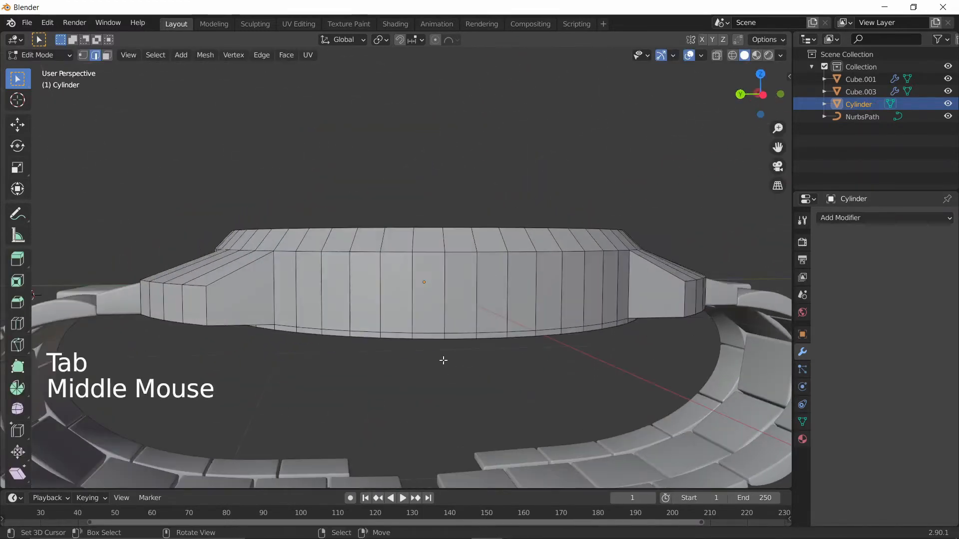
pyautogui.press('`')
pyautogui.click(526, 354)
pyautogui.scroll(4, 439, 378)
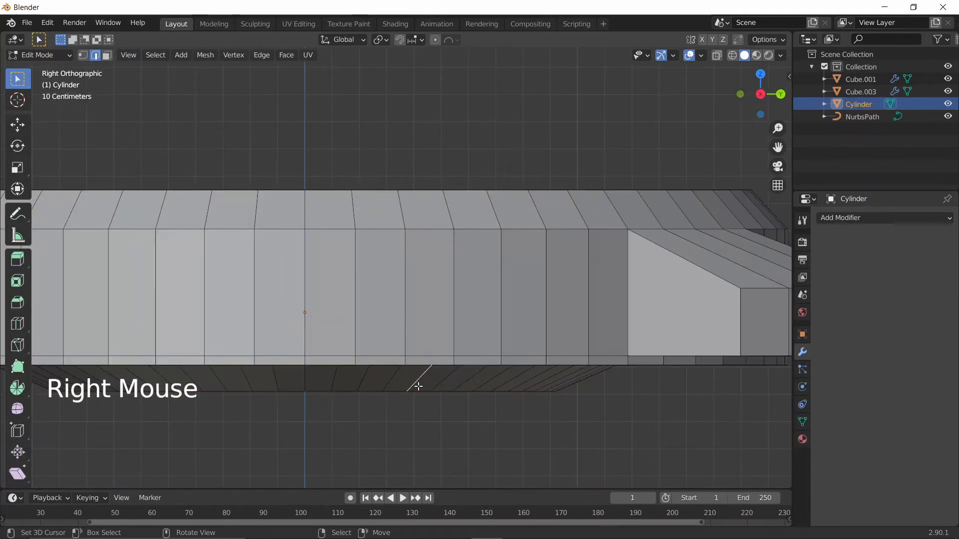
pyautogui.keyDown('shift'); pyautogui.moveTo(418, 392); pyautogui.dragTo(583, 328, button='middle'); pyautogui.keyUp('shift')
pyautogui.scroll(-2, 580, 338)
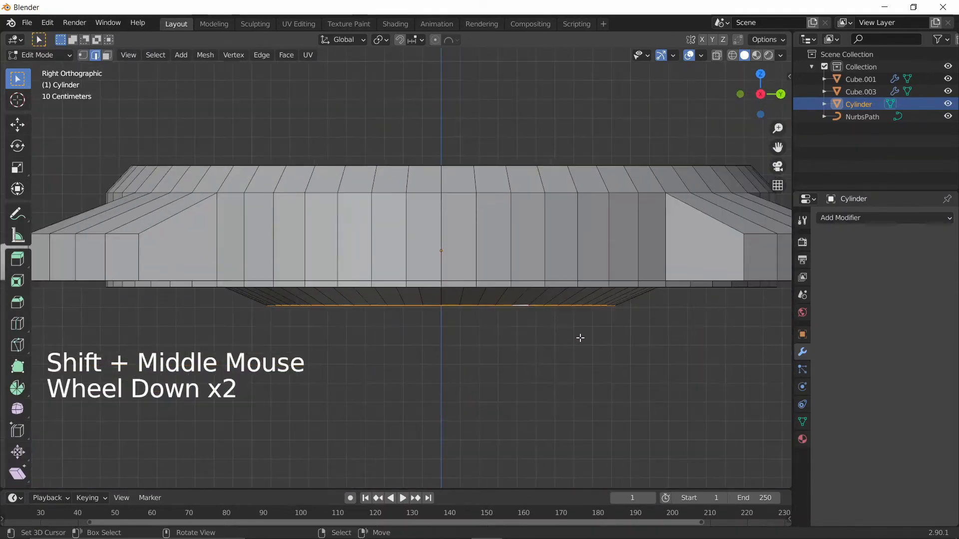
pyautogui.press('g')
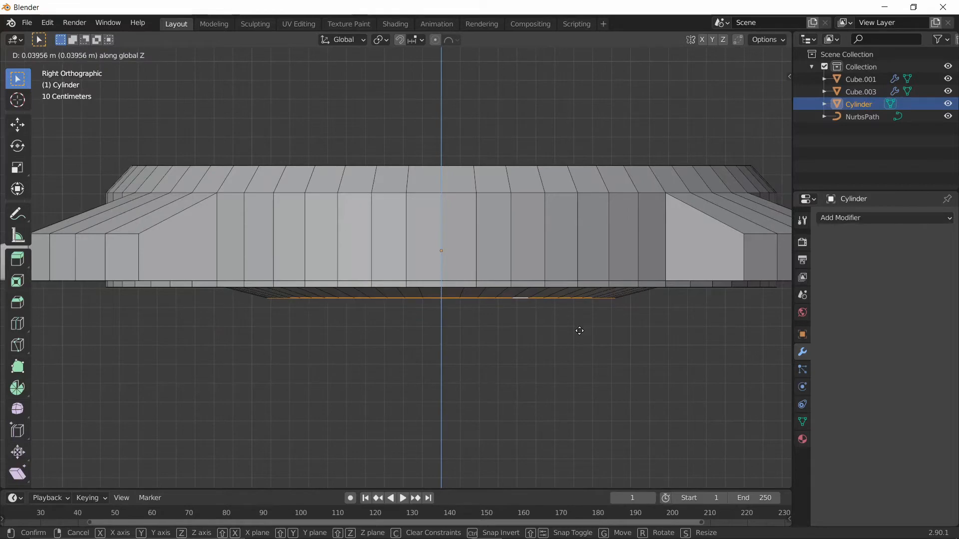
pyautogui.click(579, 330)
# Step: Move the outer bottom edge loop of the watch body down about 0.023 m along Z
pyautogui.keyDown('alt'); pyautogui.rightClick(489, 285); pyautogui.keyUp('alt')
pyautogui.moveTo(493, 284); pyautogui.dragTo(364, 306, button='middle')
pyautogui.scroll(-1, 304, 274)
pyautogui.press('g')
pyautogui.press('z')
pyautogui.click(305, 270)
# Step: Bevel the outer bottom edge loop with a single segment and leave Edit Mode
pyautogui.scroll(1, 364, 306)
pyautogui.scroll(2, 385, 306)
pyautogui.hotkey('ctrl', 'b')
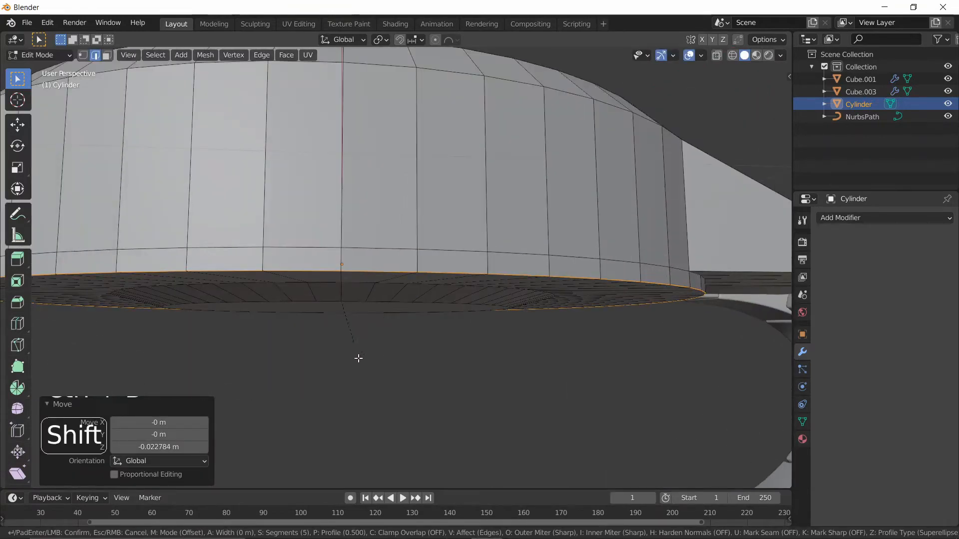
pyautogui.keyDown('shift'); pyautogui.scroll(-4, 398, 420); pyautogui.keyUp('shift')
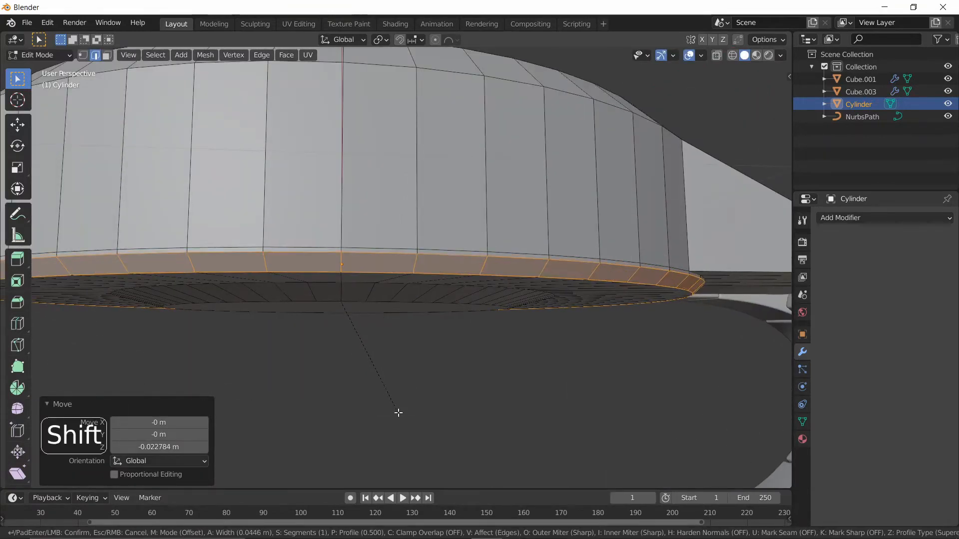
pyautogui.click(441, 321)
pyautogui.press('Tab')
# Step: Examine the watch's underside, bracelet and face from several angles
pyautogui.scroll(-4, 441, 321)
pyautogui.moveTo(442, 321); pyautogui.dragTo(347, 280, button='middle')
pyautogui.rightClick(501, 337)
pyautogui.scroll(-3, 502, 336)
pyautogui.rightClick(410, 430)
pyautogui.scroll(-3, 411, 431)
pyautogui.scroll(2, 369, 313)
pyautogui.moveTo(370, 314); pyautogui.dragTo(419, 367, button='middle')
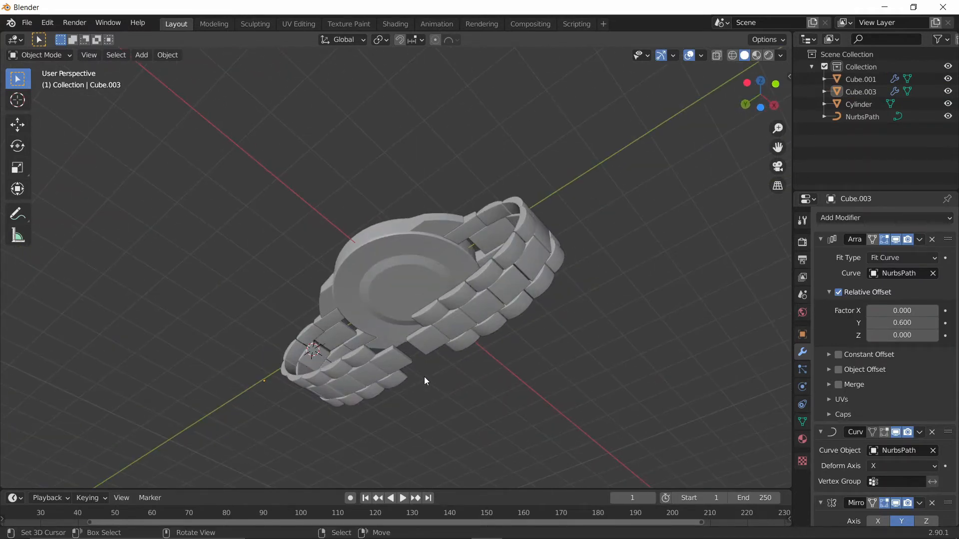
pyautogui.moveTo(425, 379)
pyautogui.mouseDown(button='middle')
pyautogui.moveTo(445, 439)
pyautogui.moveTo(499, 460)
pyautogui.moveTo(527, 270)
pyautogui.moveTo(421, 369)
pyautogui.mouseUp(button='middle')
pyautogui.scroll(3, 527, 270)
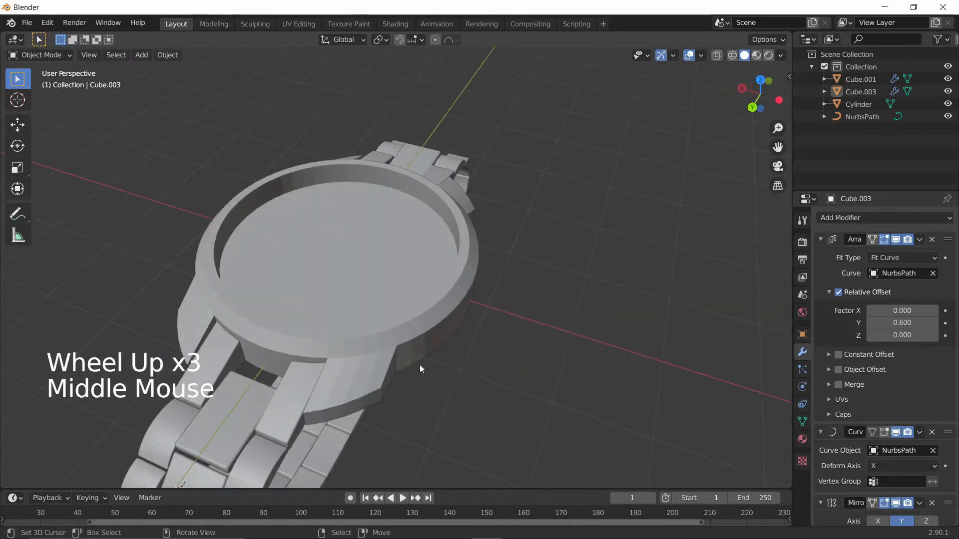
# Step: Enter Edit Mode on the bracelet links and select all linked geometry of one curved side link
pyautogui.press('Tab')
pyautogui.press('Tab')
pyautogui.scroll(-2, 300, 435)
pyautogui.press('Tab')
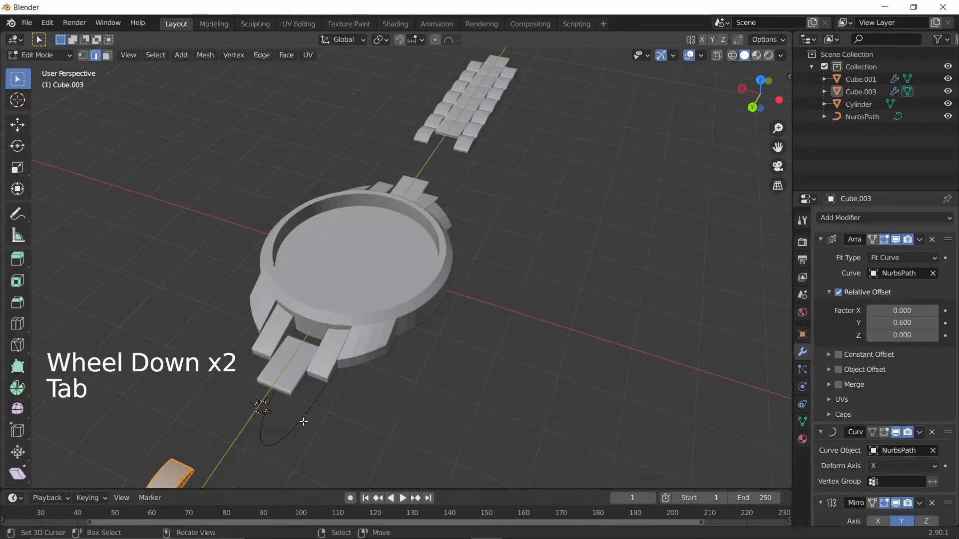
pyautogui.scroll(-2, 301, 425)
pyautogui.keyDown('shift'); pyautogui.moveTo(301, 425); pyautogui.dragTo(381, 349, button='middle'); pyautogui.keyUp('shift')
pyautogui.scroll(3, 424, 324)
pyautogui.rightClick(434, 361)
pyautogui.scroll(3, 433, 361)
pyautogui.scroll(-2, 434, 361)
pyautogui.press('l')
# Step: Duplicate the curved side link about -1.47 m in X and -1.71 m in Y, and separate the copy into its own object
pyautogui.hotkey('shift', 'd')
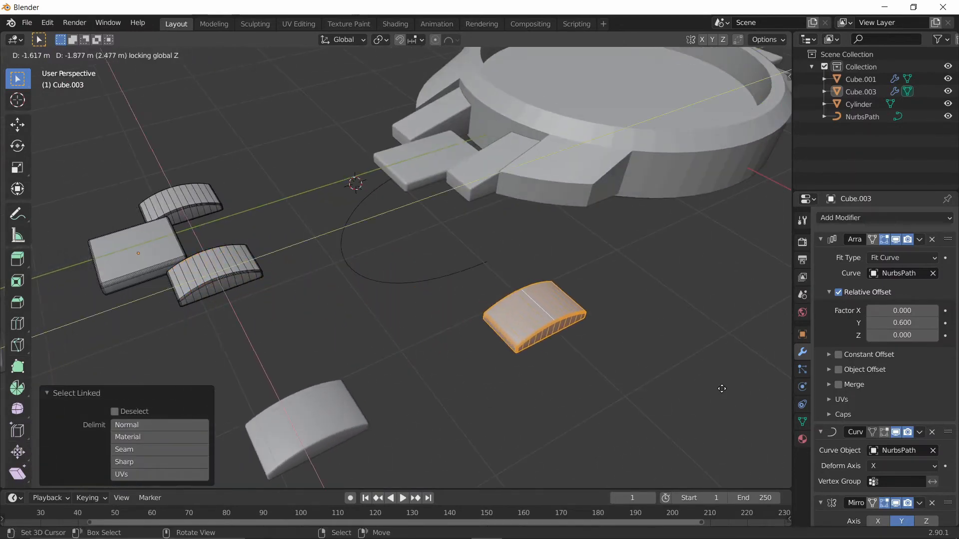
pyautogui.click(694, 382)
pyautogui.scroll(-3, 694, 382)
pyautogui.moveTo(694, 382); pyautogui.dragTo(514, 348, button='middle')
pyautogui.scroll(2, 463, 344)
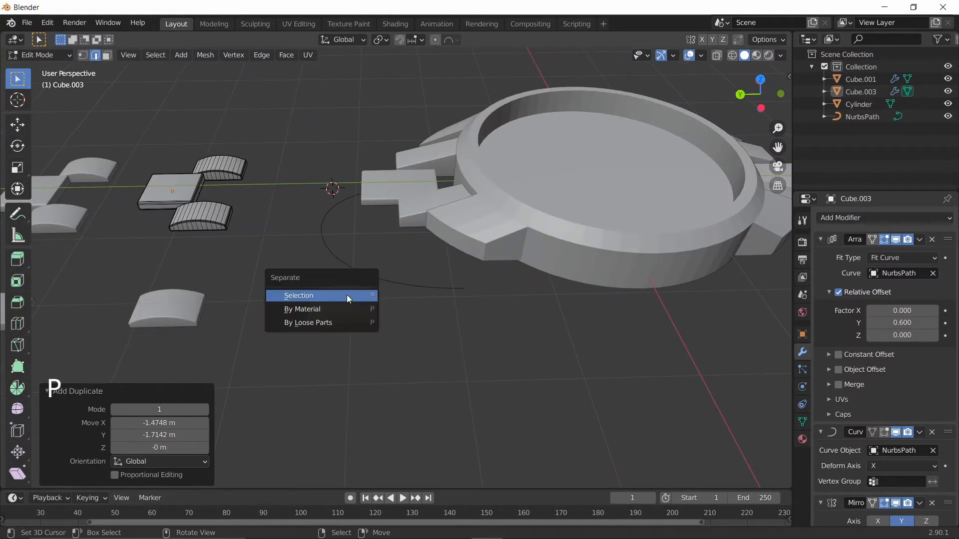
pyautogui.click(349, 296)
# Step: Try removing the Array, Curve and Mirror modifiers from the original bracelet links
pyautogui.scroll(-3, 394, 309)
pyautogui.moveTo(395, 308); pyautogui.dragTo(446, 261, button='middle')
pyautogui.rightClick(446, 261)
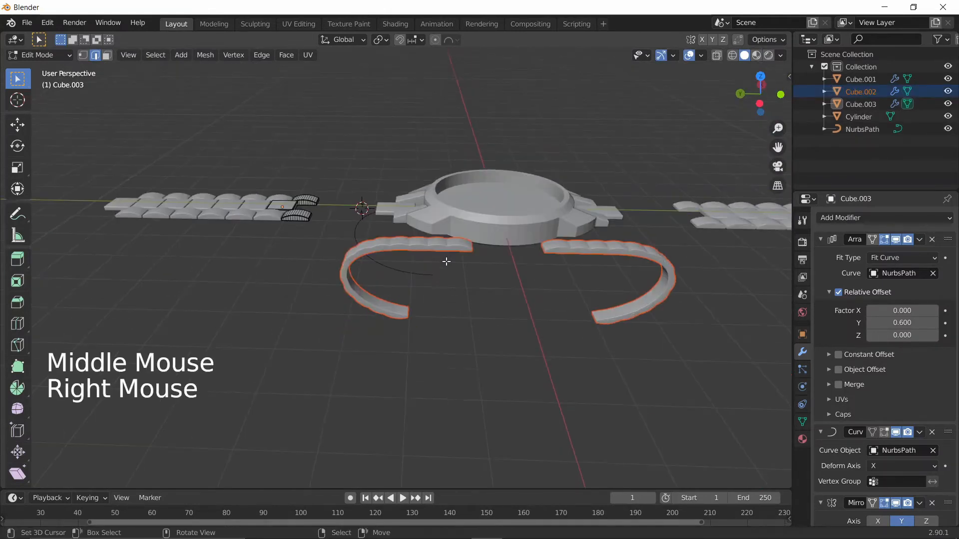
pyautogui.click(932, 239)
pyautogui.click(931, 239)
pyautogui.click(932, 239)
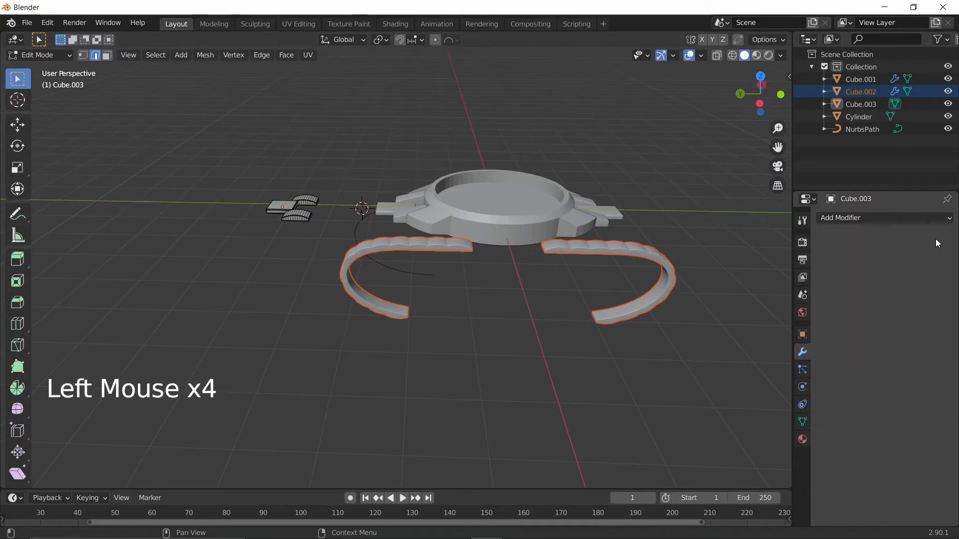
# Step: Undo the modifier removals along with the side link's separation and duplication
pyautogui.moveTo(272, 172); pyautogui.dragTo(333, 248, button='middle')
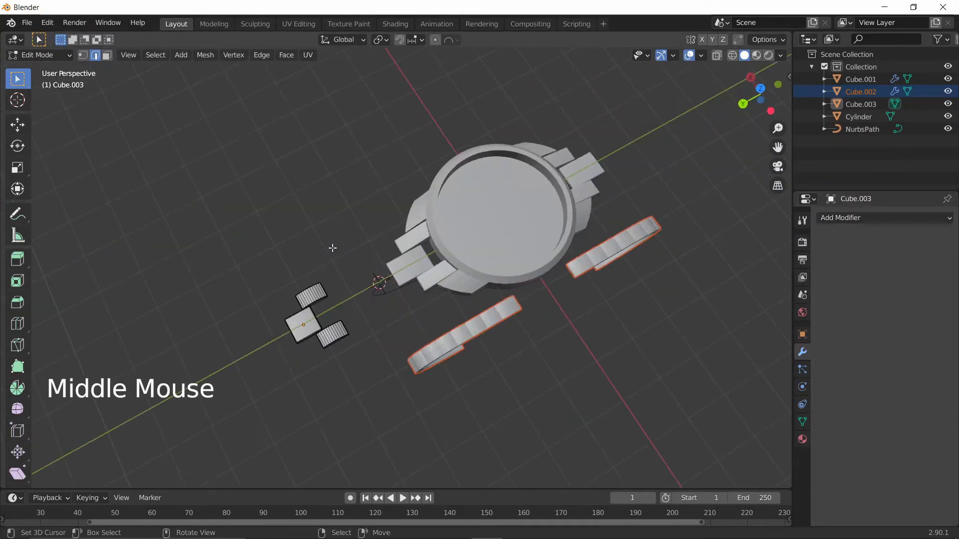
pyautogui.scroll(-3, 549, 335)
pyautogui.hotkey('ctrl', 'z')
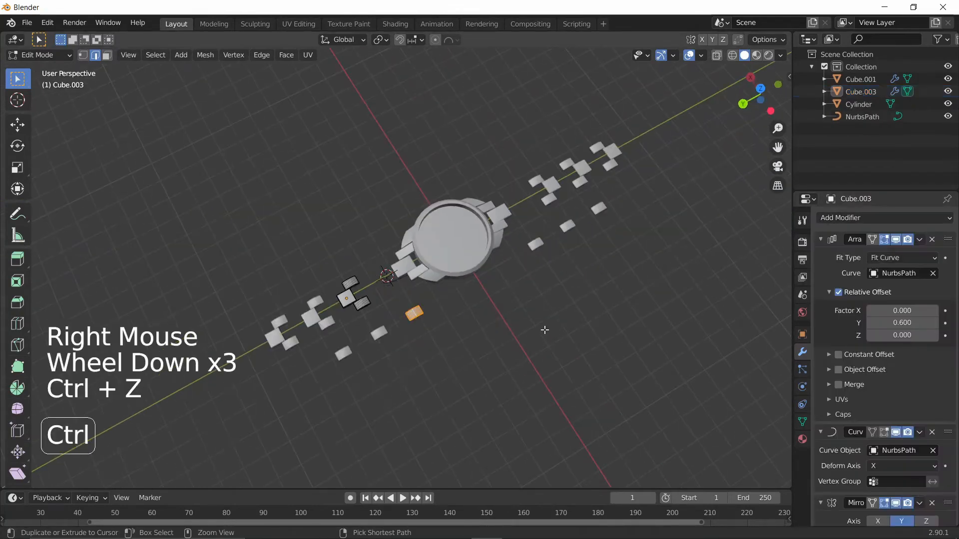
pyautogui.hotkey('ctrl', 'z')
pyautogui.hotkey('ctrl', 'z')
# Step: Duplicate the selected side link to a spot clear of the bracelet and separate the copy as its own object
pyautogui.moveTo(537, 327); pyautogui.dragTo(437, 319, button='middle')
pyautogui.scroll(4, 437, 319)
pyautogui.press('g')
pyautogui.rightClick(438, 327)
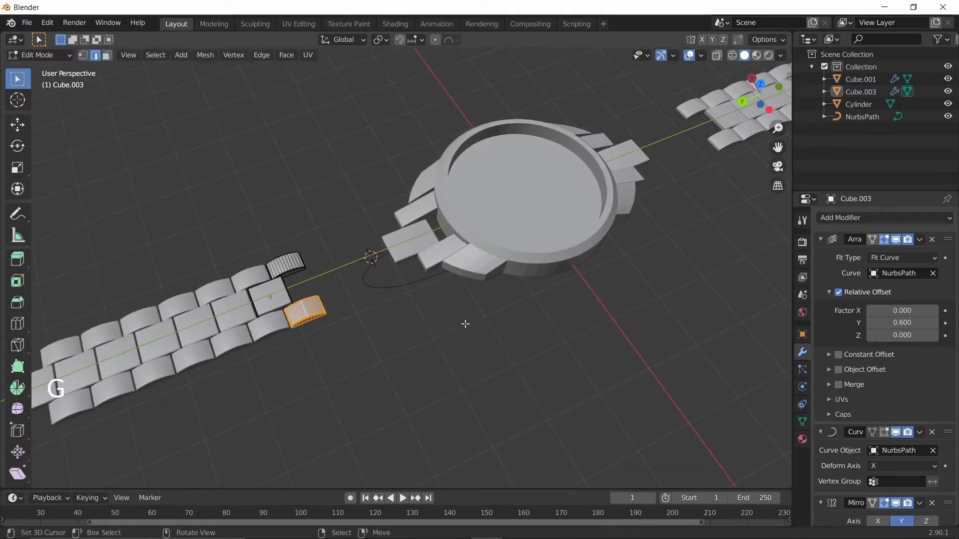
pyautogui.hotkey('shift', 'd')
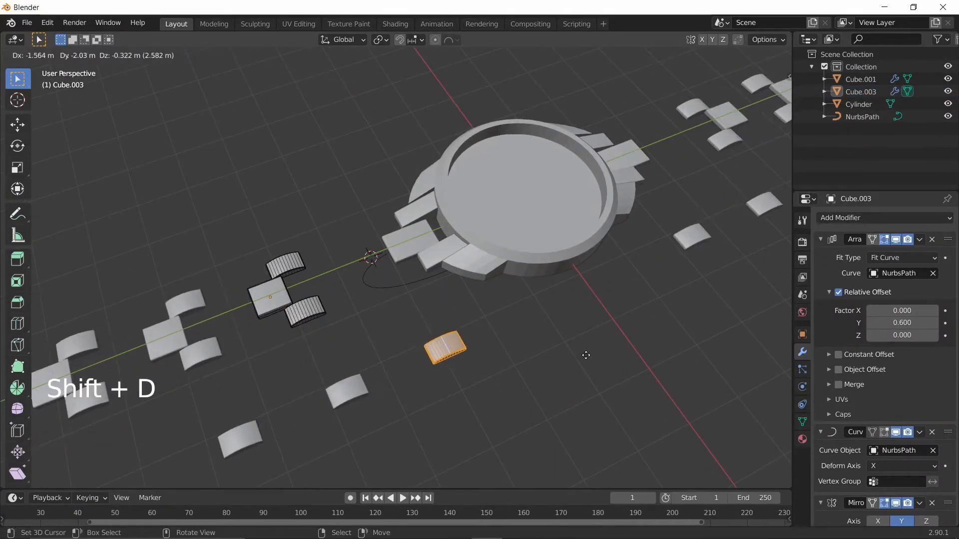
pyautogui.click(585, 349)
pyautogui.press('p')
pyautogui.click(586, 350)
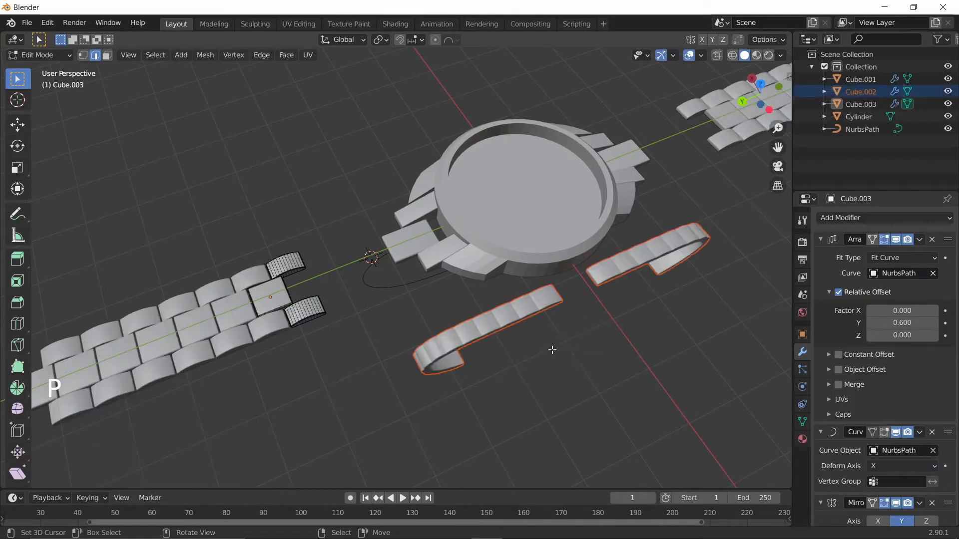
# Step: Leave Edit Mode on the bracelet links and select the separated side-link band
pyautogui.press('Tab')
pyautogui.press('Tab')
pyautogui.press('Tab')
pyautogui.press('Tab')
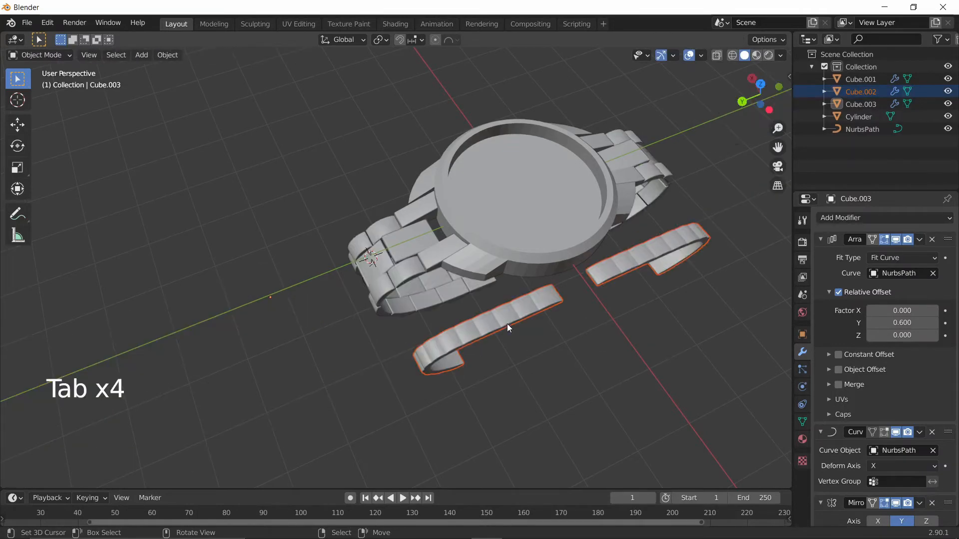
pyautogui.rightClick(508, 324)
pyautogui.moveTo(512, 323); pyautogui.dragTo(462, 337, button='middle')
pyautogui.scroll(2, 463, 337)
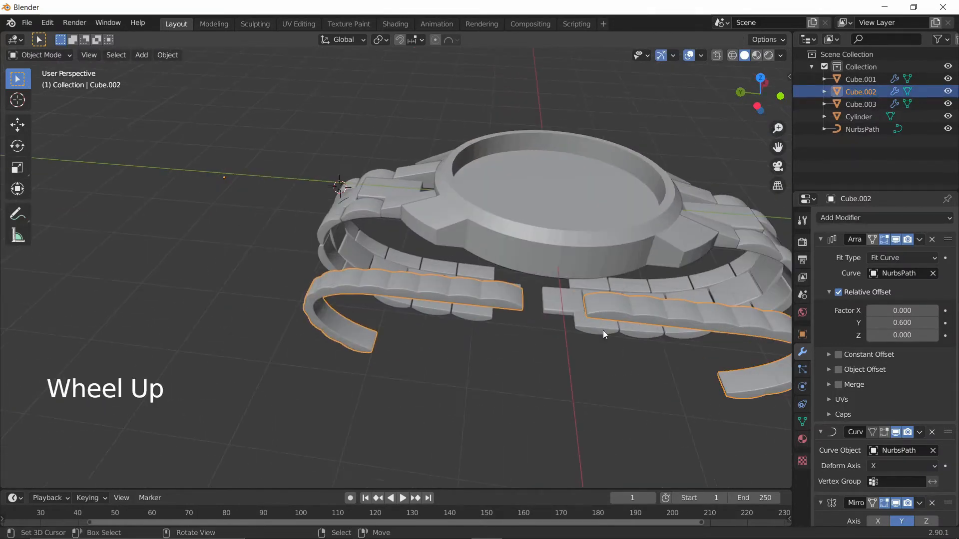
# Step: Remove the Array, Curve and Mirror modifiers from the separated side link
pyautogui.click(932, 240)
pyautogui.click(932, 240)
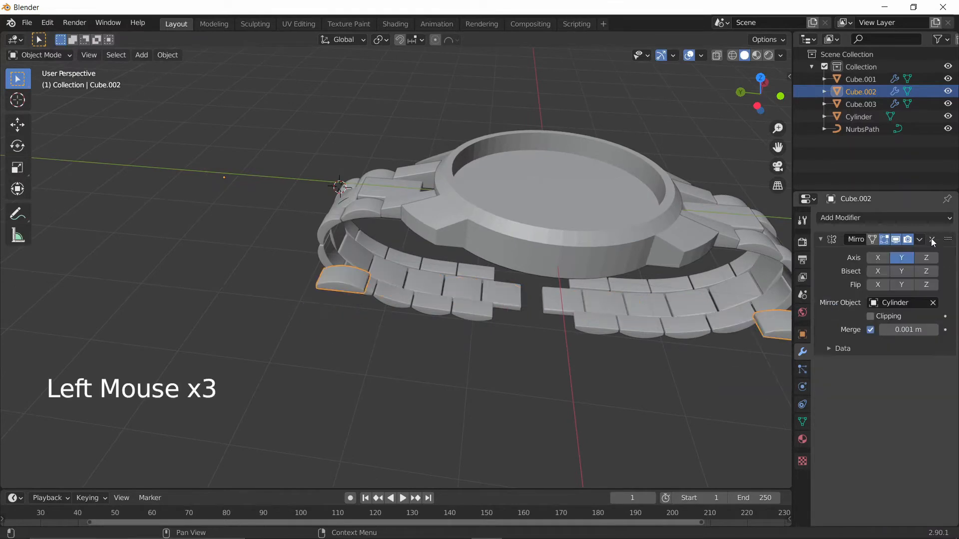
pyautogui.click(932, 239)
# Step: In the right side view, move the single link into the gap between the two lower bracelet ends
pyautogui.moveTo(585, 260); pyautogui.dragTo(473, 302, button='middle')
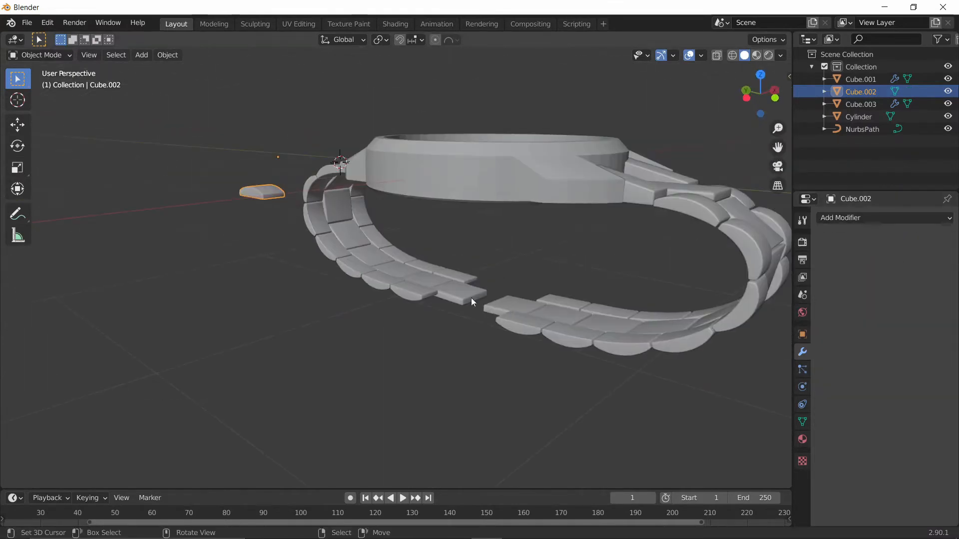
pyautogui.press('`')
pyautogui.click(489, 282)
pyautogui.press('`')
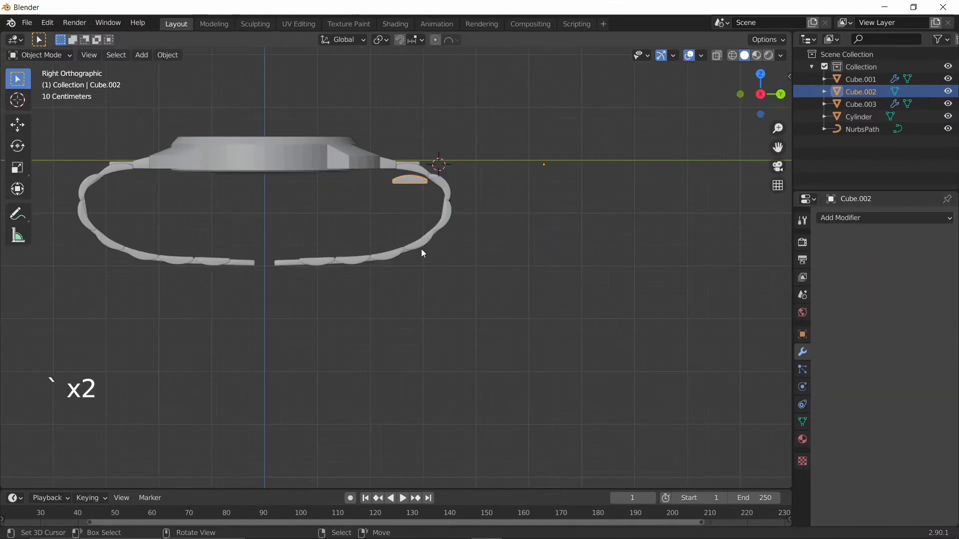
pyautogui.keyDown('shift'); pyautogui.moveTo(441, 260); pyautogui.dragTo(502, 286, button='middle'); pyautogui.keyUp('shift')
pyautogui.scroll(3, 520, 292)
pyautogui.press('g')
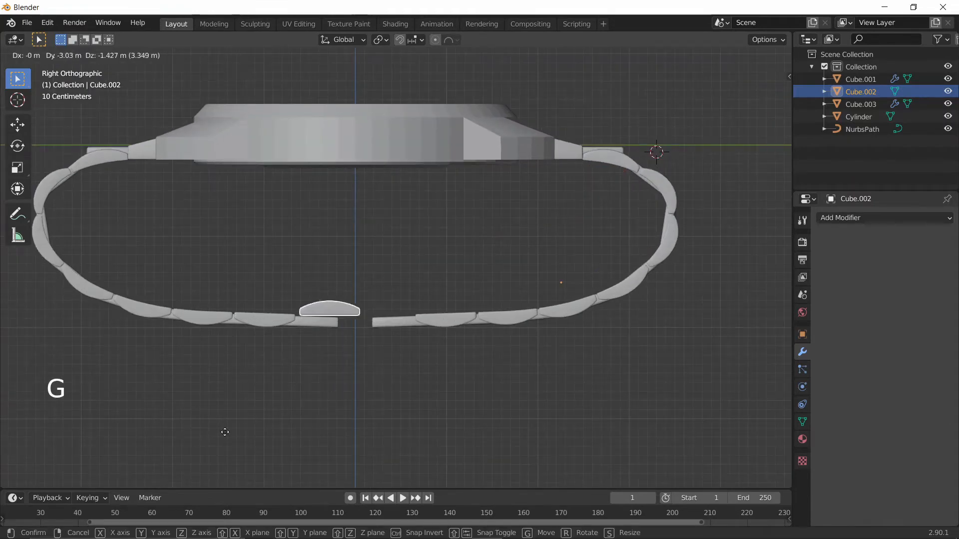
pyautogui.click(263, 439)
# Step: Set the link's geometry to its origin and move it about -2.52 m in Y and -0.30 m in Z, back into the bracelet gap
pyautogui.click(167, 54)
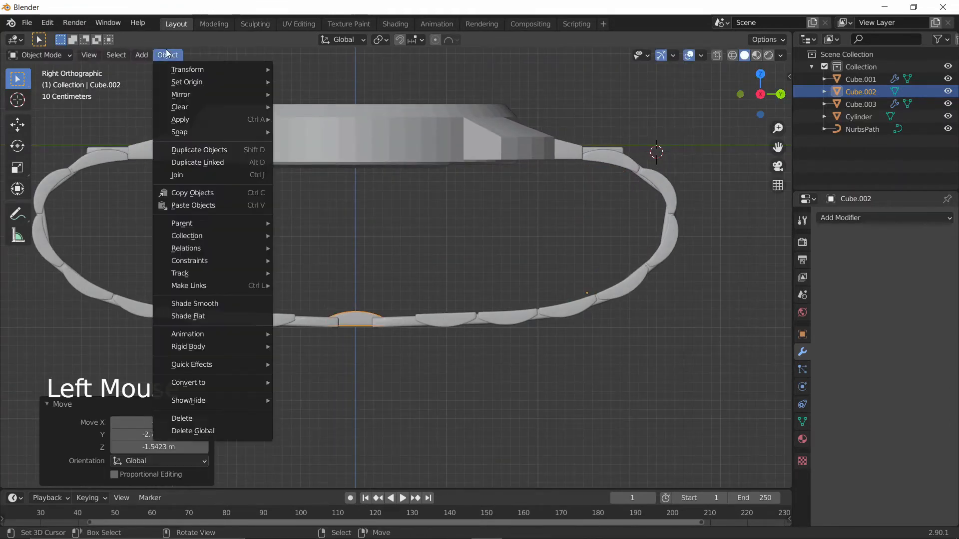
pyautogui.moveTo(200, 82)
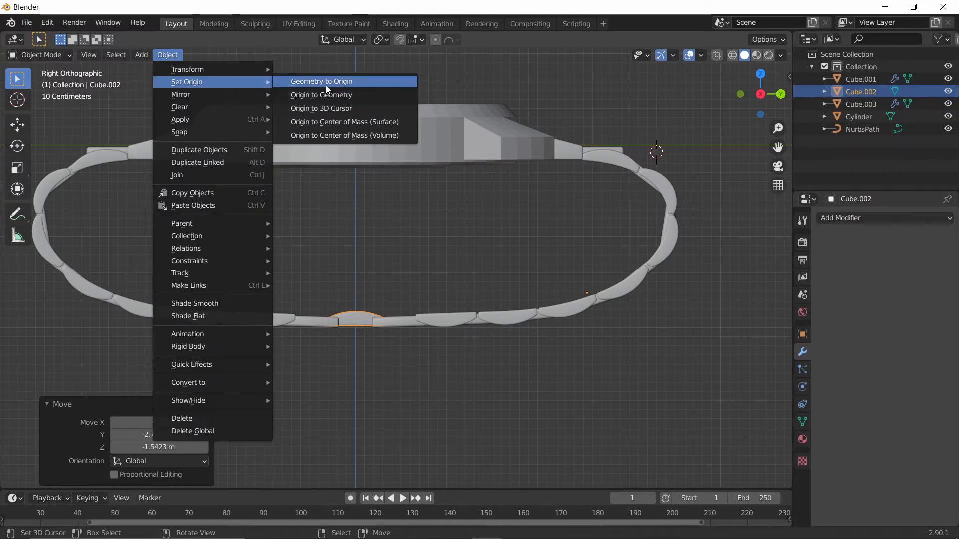
pyautogui.click(326, 83)
pyautogui.press('g')
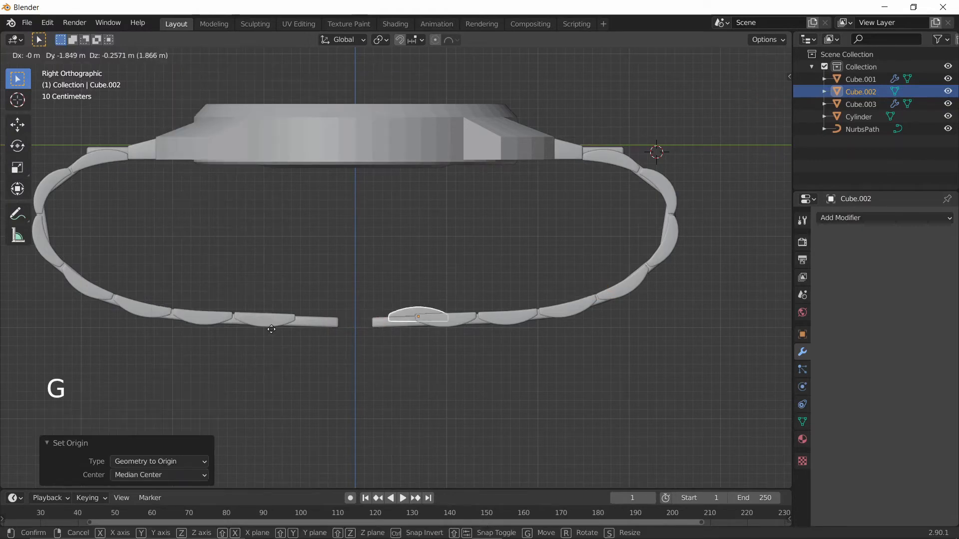
pyautogui.click(220, 331)
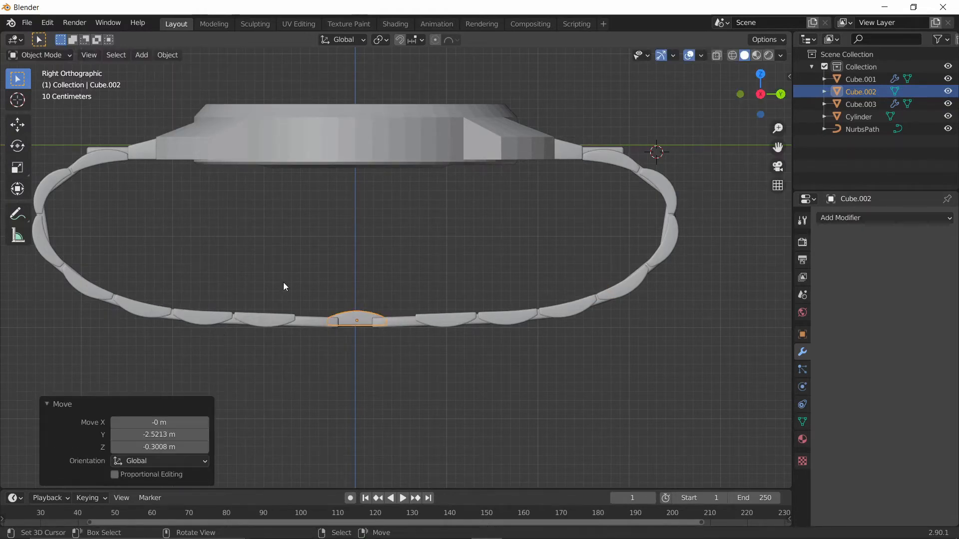
# Step: Rotate the link 180° so its curved side faces outward, and move it about 0.58 m along X to the bracelet's side
pyautogui.press('r')
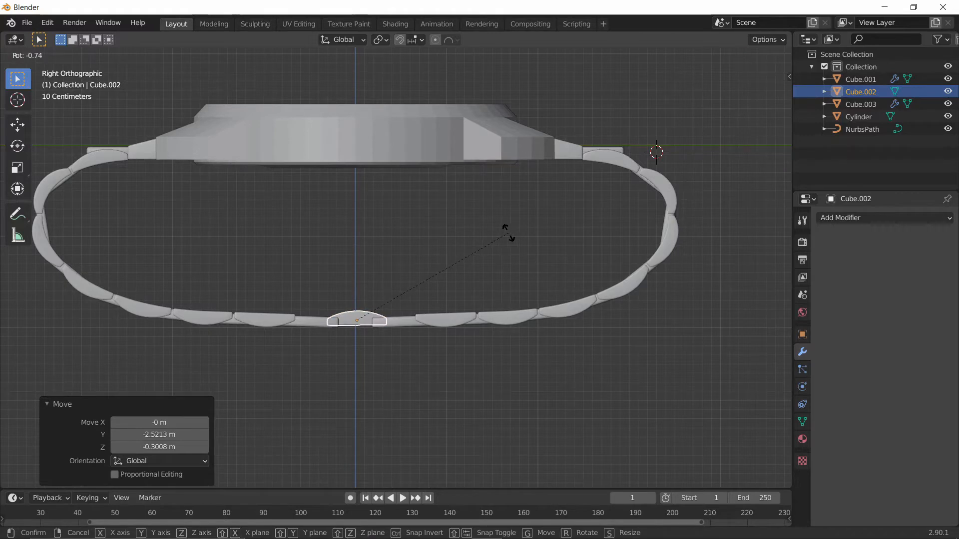
pyautogui.press('Return')
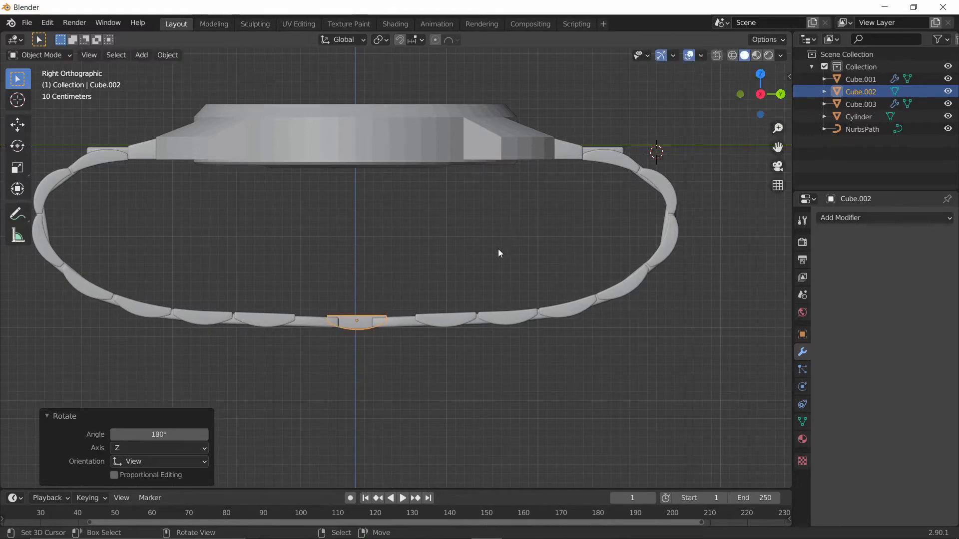
pyautogui.scroll(5, 499, 253)
pyautogui.scroll(-4, 457, 293)
pyautogui.moveTo(458, 293); pyautogui.dragTo(382, 345, button='middle')
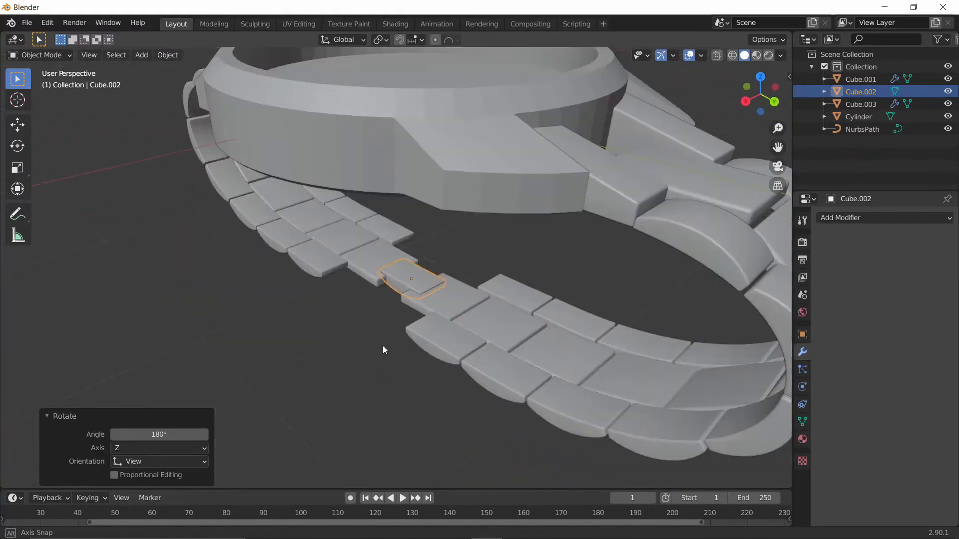
pyautogui.scroll(6, 487, 307)
pyautogui.press('g')
pyautogui.press('x')
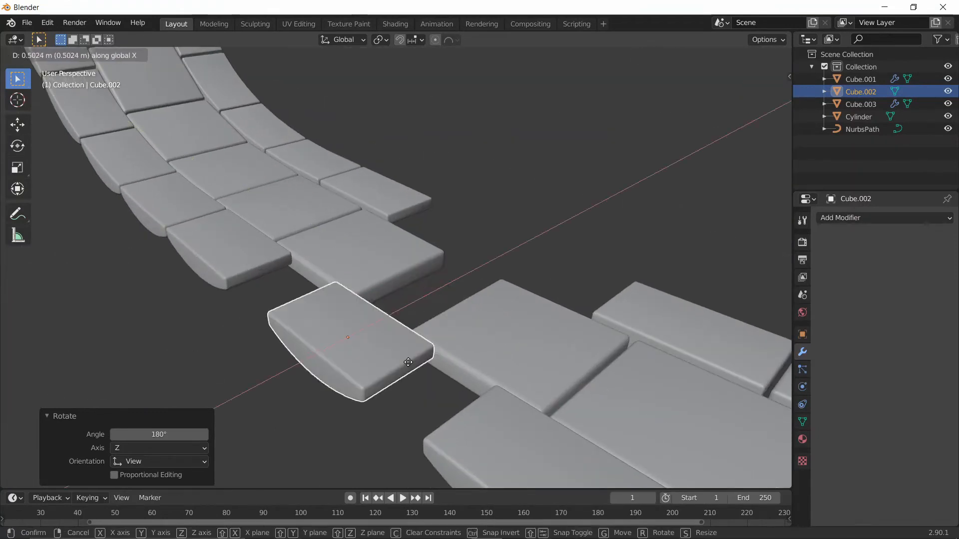
pyautogui.click(391, 364)
# Step: Add a Mirror modifier on the X axis to the link, with the watch body Cylinder as mirror object
pyautogui.click(852, 219)
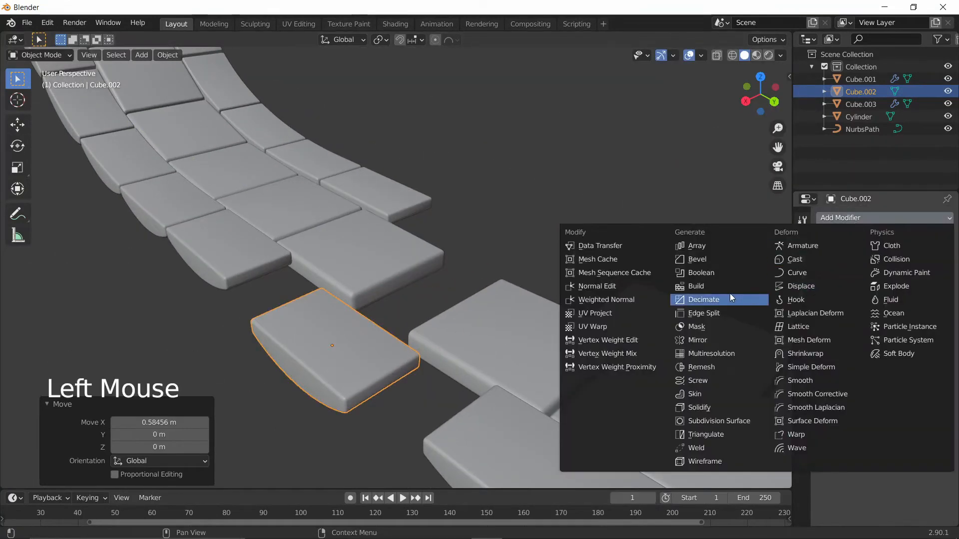
pyautogui.click(696, 341)
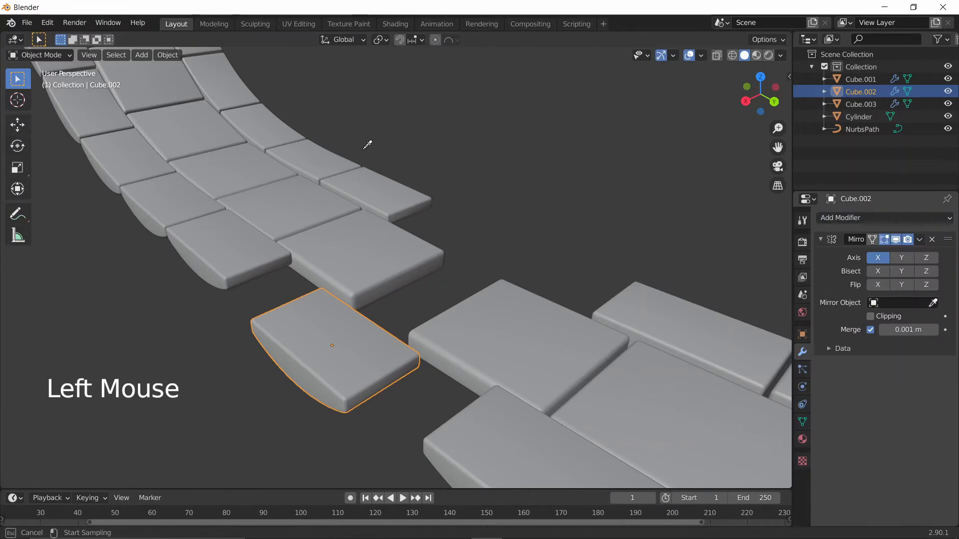
pyautogui.scroll(-8, 282, 136)
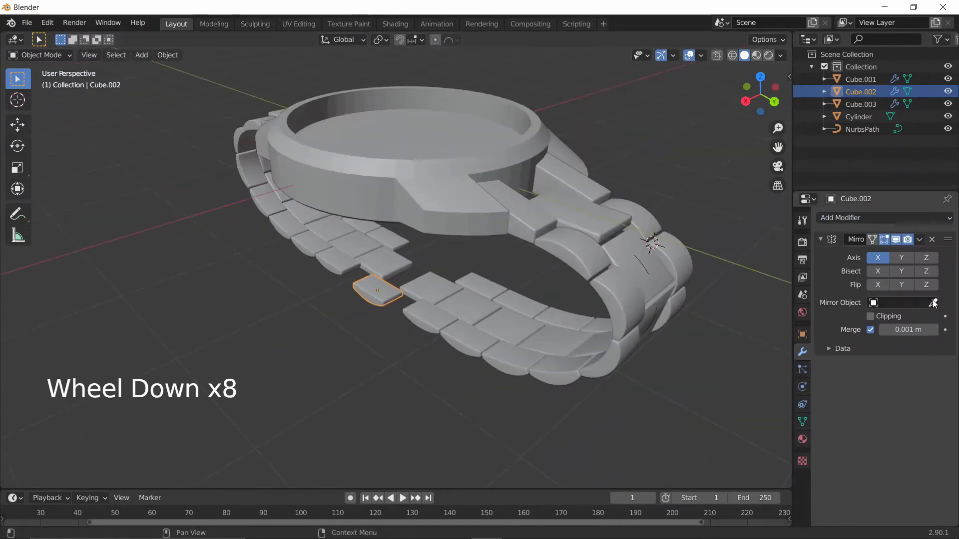
pyautogui.click(456, 140)
# Step: In the right side view, scale the mirrored link uniformly by about 1.16 and recentre it in the gap between the bracelet ends
pyautogui.scroll(4, 474, 242)
pyautogui.scroll(3, 471, 282)
pyautogui.moveTo(472, 281); pyautogui.dragTo(583, 261, button='middle')
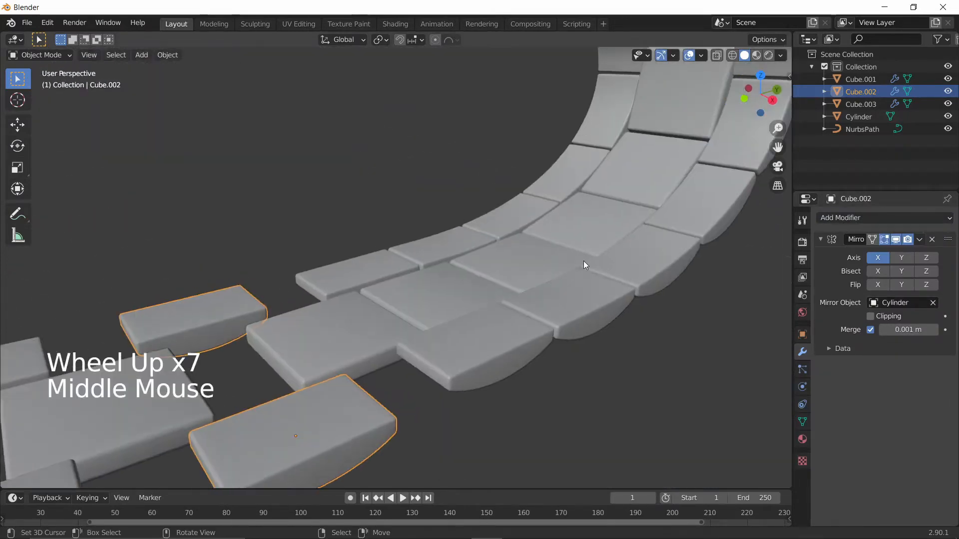
pyautogui.scroll(-3, 467, 320)
pyautogui.moveTo(466, 315); pyautogui.dragTo(520, 292, button='middle')
pyautogui.scroll(5, 521, 292)
pyautogui.scroll(-2, 523, 295)
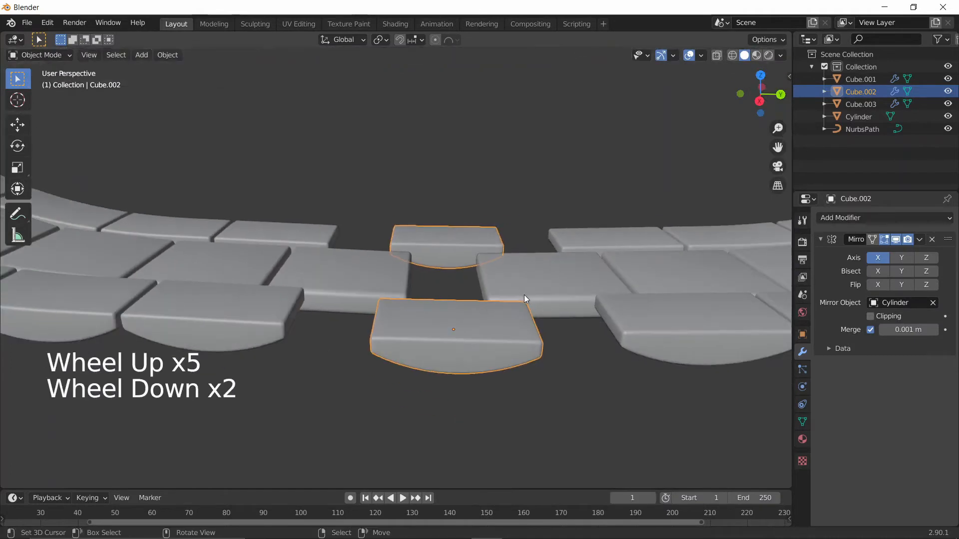
pyautogui.press('`')
pyautogui.press('s')
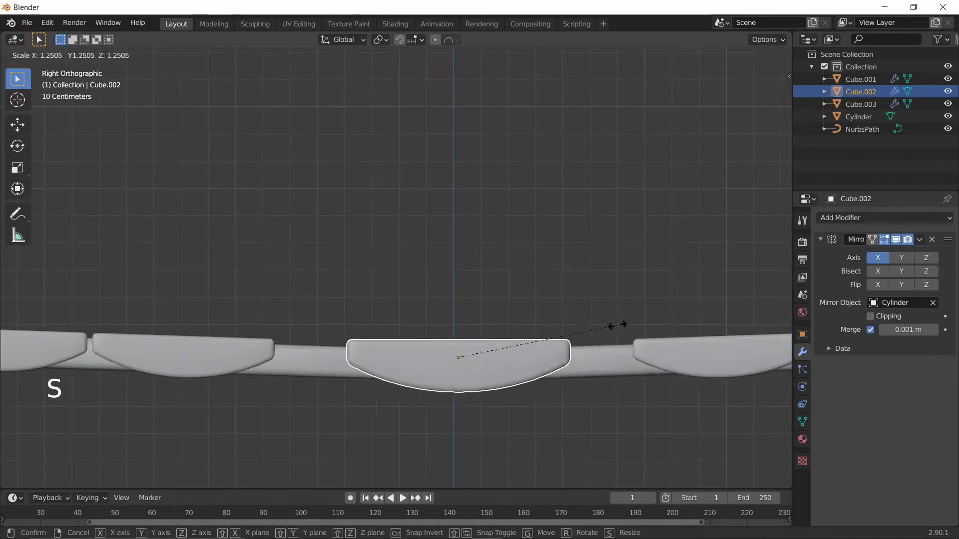
pyautogui.click(605, 323)
pyautogui.scroll(-2, 609, 328)
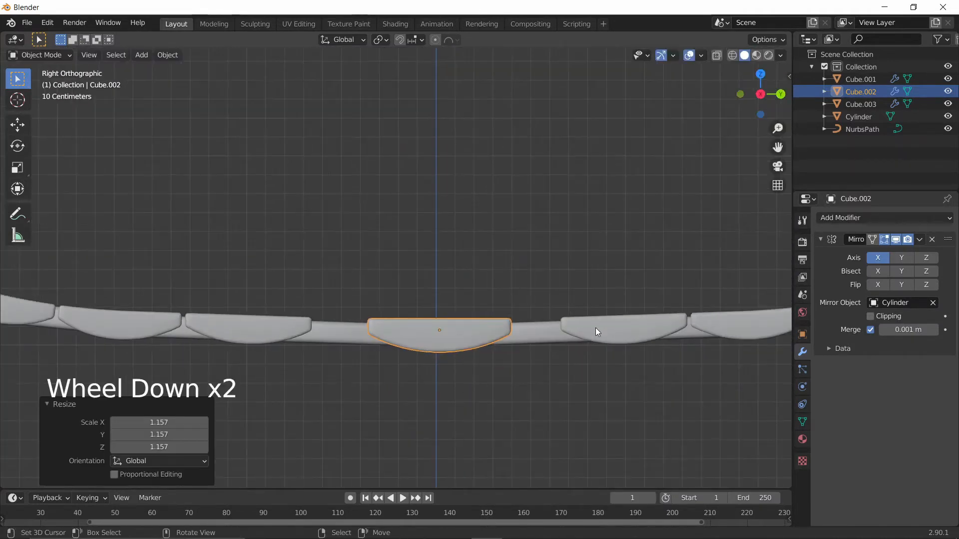
pyautogui.press('g')
pyautogui.click(596, 333)
pyautogui.press('g')
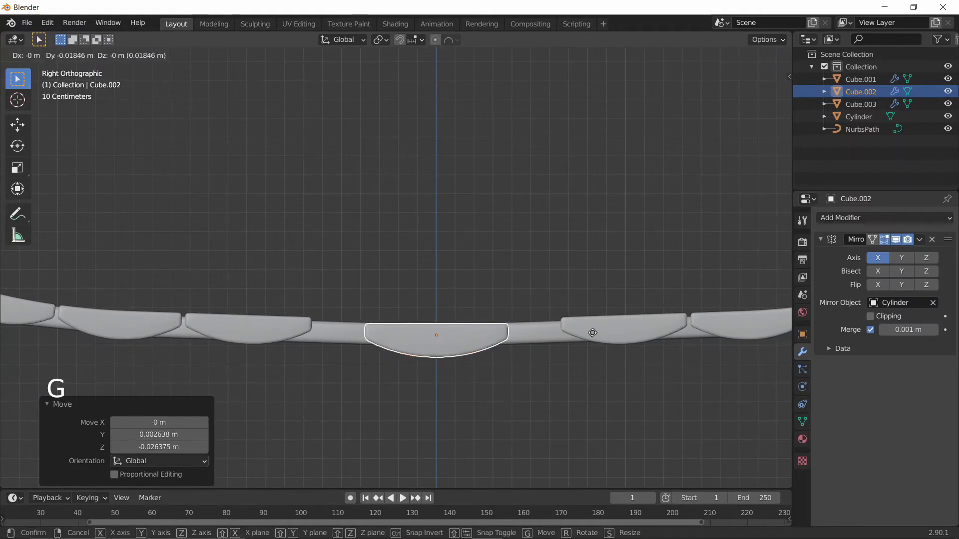
pyautogui.click(592, 332)
# Step: Stretch the link by about 1.23 along Y, scale it uniformly by about 1.35, and raise it about 0.01 m to fill the gap
pyautogui.press('s')
pyautogui.press('y')
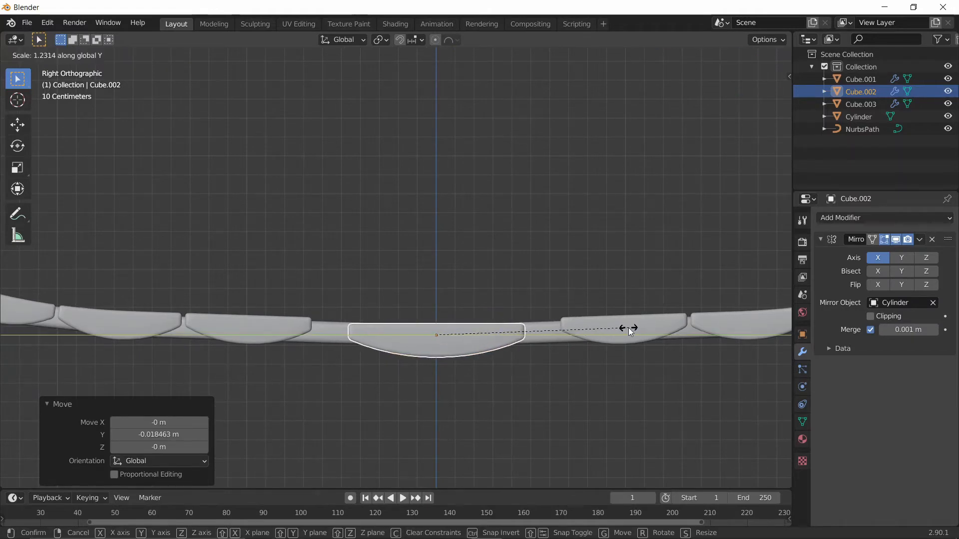
pyautogui.click(628, 328)
pyautogui.press('s')
pyautogui.click(695, 322)
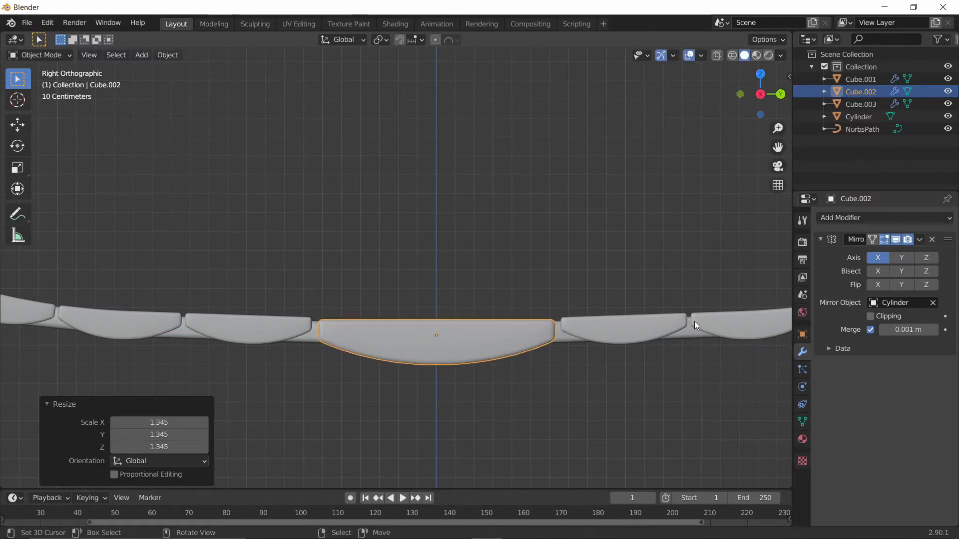
pyautogui.press('g')
pyautogui.press('z')
pyautogui.click(651, 322)
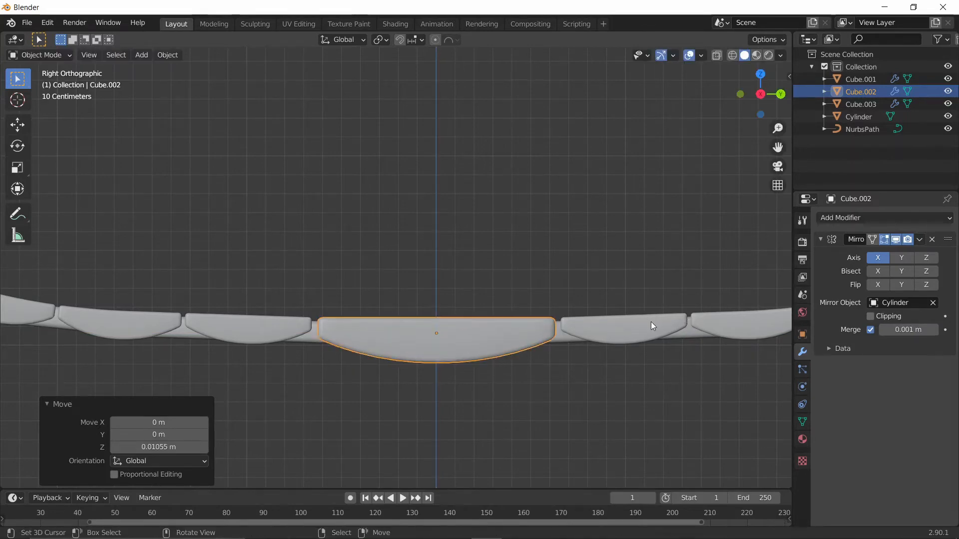
# Step: Scale the long outer clasp links uniformly by 1.03 and narrow them by 0.82 along X
pyautogui.press('s')
pyautogui.click(651, 322)
pyautogui.moveTo(652, 323); pyautogui.dragTo(350, 284, button='middle')
pyautogui.scroll(4, 479, 306)
pyautogui.moveTo(350, 285); pyautogui.dragTo(506, 337, button='middle')
pyautogui.scroll(-2, 505, 337)
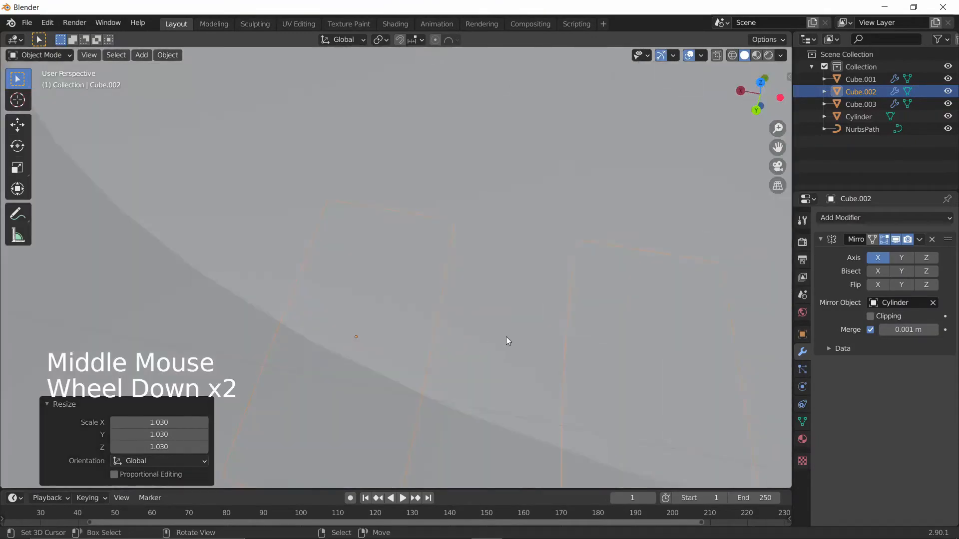
pyautogui.scroll(3, 508, 336)
pyautogui.press('s')
pyautogui.press('x')
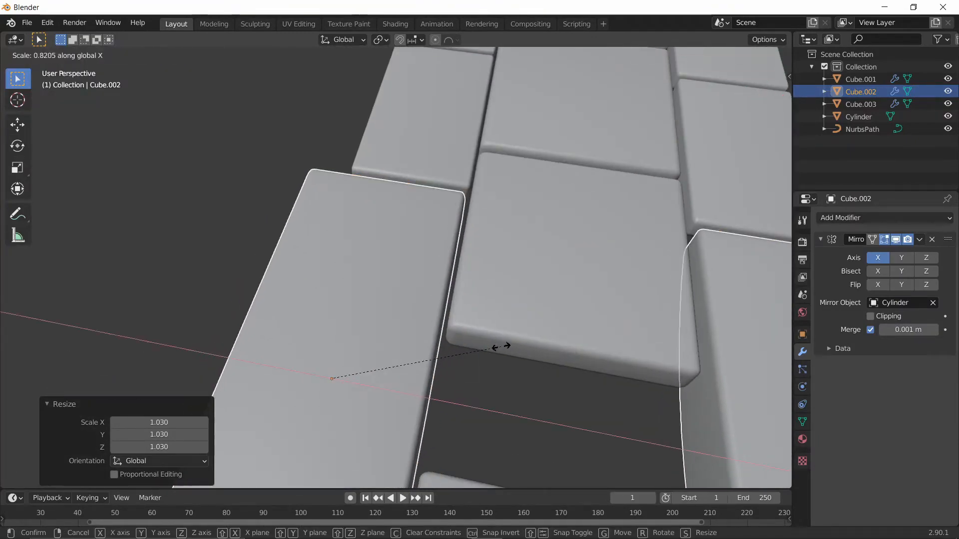
pyautogui.click(501, 346)
pyautogui.press('g')
pyautogui.press('x')
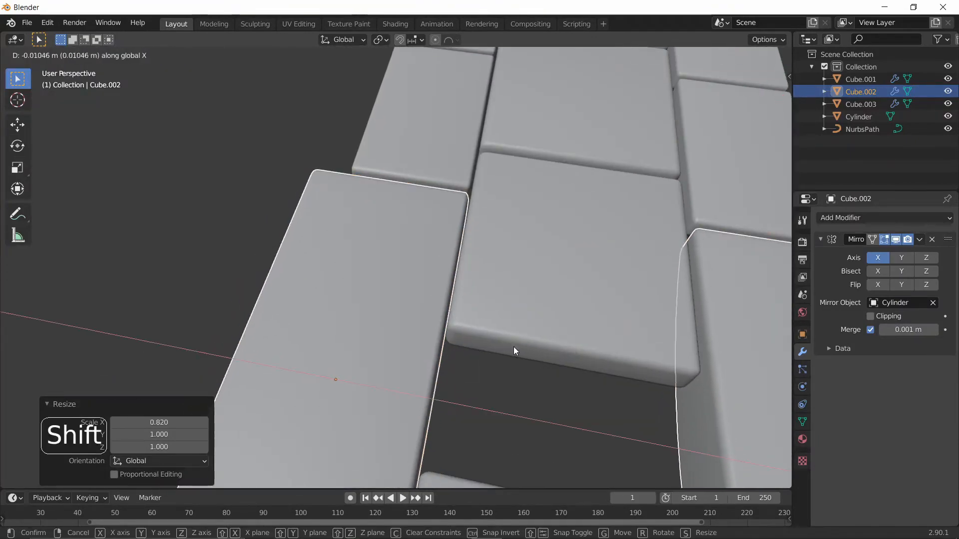
pyautogui.rightClick(513, 346)
# Step: Duplicate the middle link mesh beside the watch case and place the copy above the bracelet's clasp area
pyautogui.scroll(-6, 200, 217)
pyautogui.moveTo(210, 212); pyautogui.dragTo(568, 305, button='middle')
pyautogui.scroll(4, 445, 268)
pyautogui.rightClick(445, 269)
pyautogui.scroll(-6, 445, 269)
pyautogui.rightClick(635, 317)
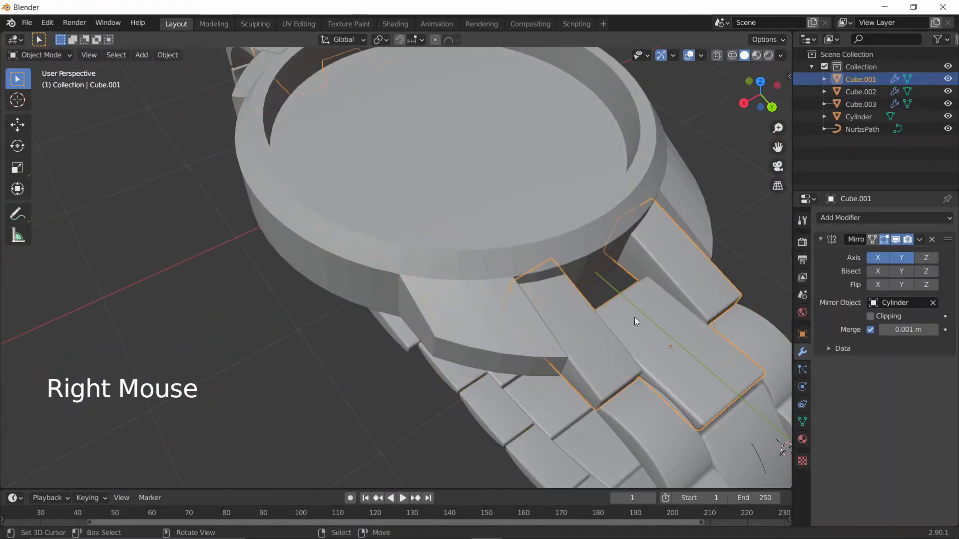
pyautogui.press('Tab')
pyautogui.rightClick(638, 319)
pyautogui.press('l')
pyautogui.moveTo(638, 318); pyautogui.dragTo(691, 279, button='middle')
pyautogui.hotkey('shift', 'd')
pyautogui.click(446, 396)
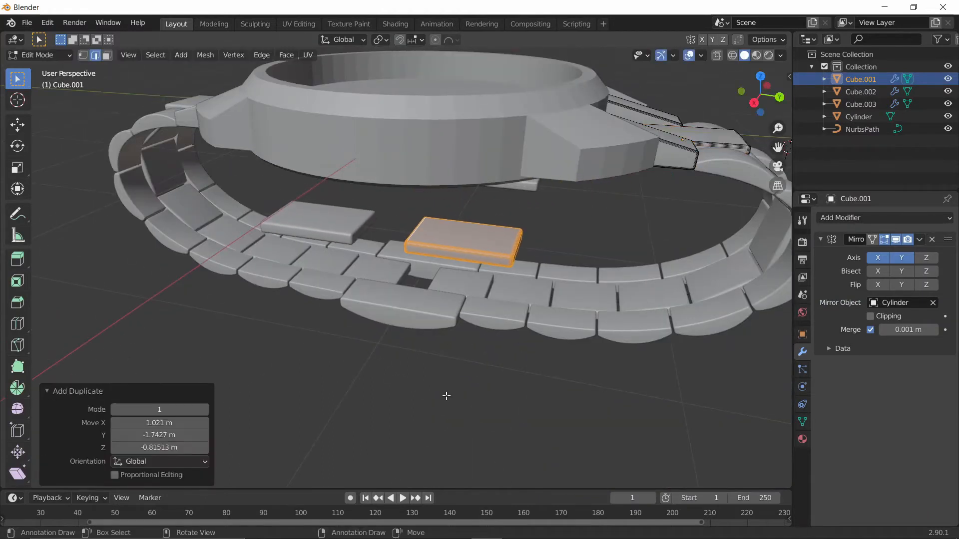
# Step: Separate the duplicated link into its own object and remove its Mirror modifier
pyautogui.press('p')
pyautogui.click(475, 346)
pyautogui.press('Tab')
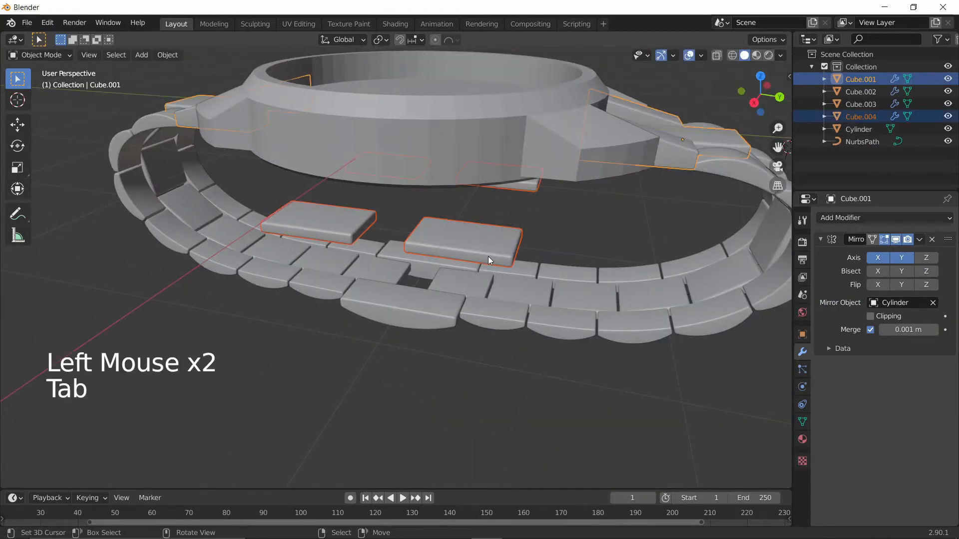
pyautogui.rightClick(487, 256)
pyautogui.click(932, 239)
# Step: In the right side view, move the separated link about -0.746 m in Y and -1.026 m in Z to the clasp level
pyautogui.scroll(4, 606, 235)
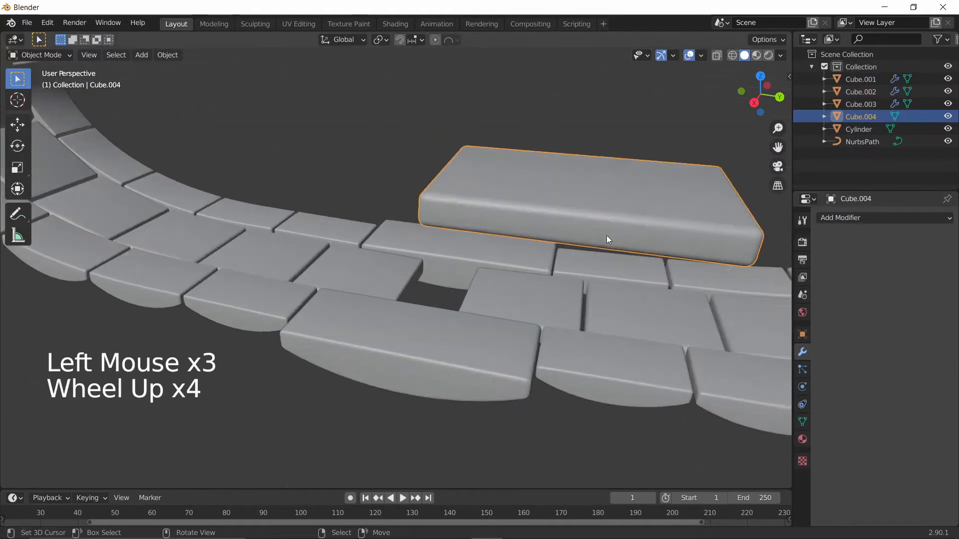
pyautogui.press('`')
pyautogui.click(698, 232)
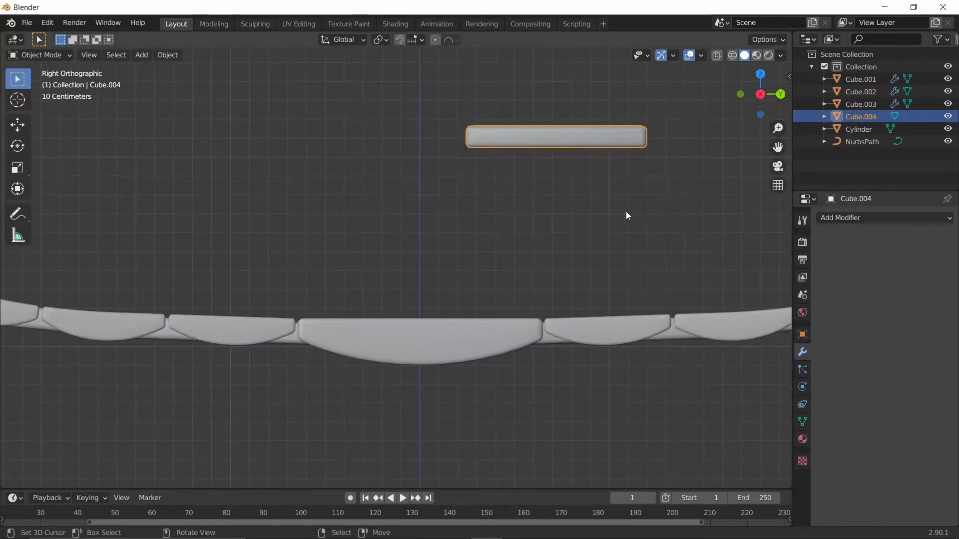
pyautogui.press('g')
pyautogui.click(436, 415)
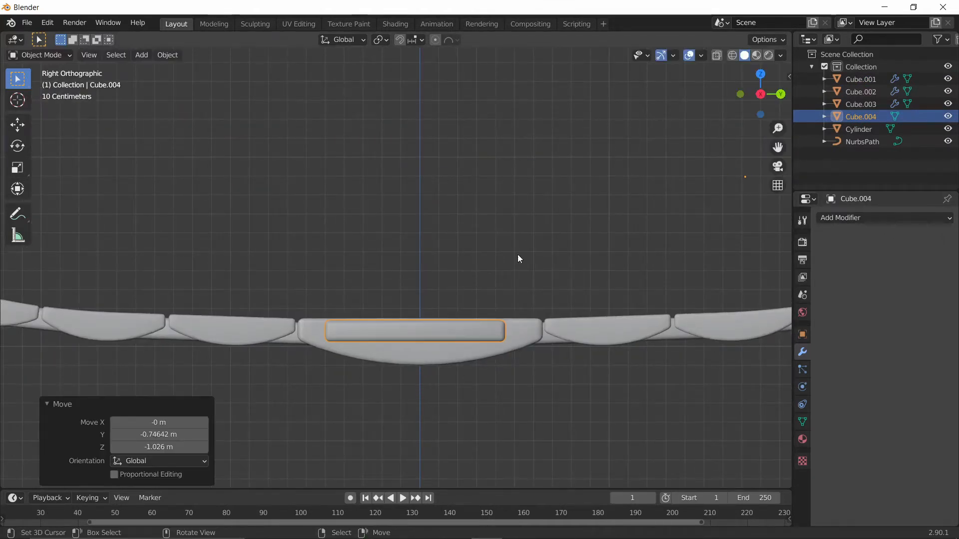
pyautogui.moveTo(517, 259); pyautogui.dragTo(424, 317, button='middle')
pyautogui.scroll(5, 424, 285)
pyautogui.scroll(-2, 424, 285)
pyautogui.press('h')
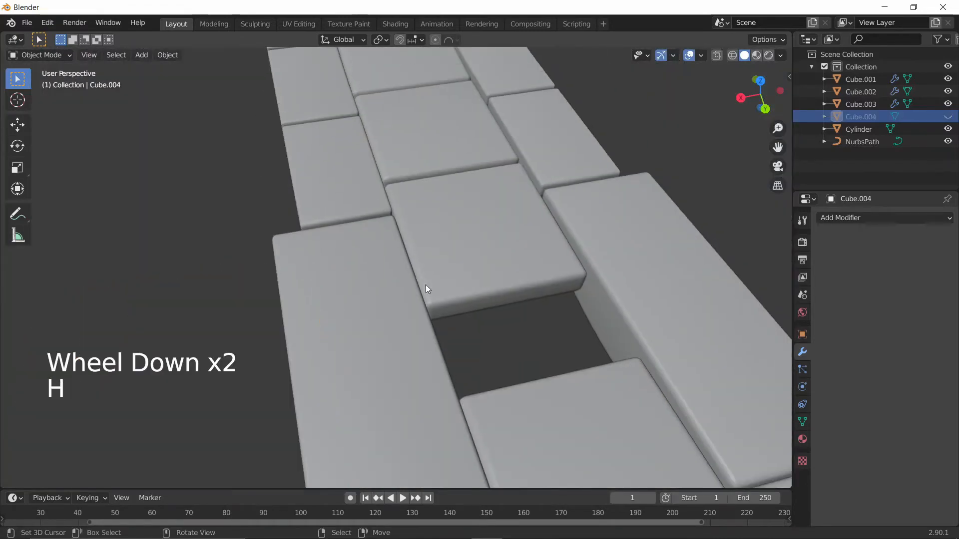
pyautogui.hotkey('ctrl', 'z')
pyautogui.press('g')
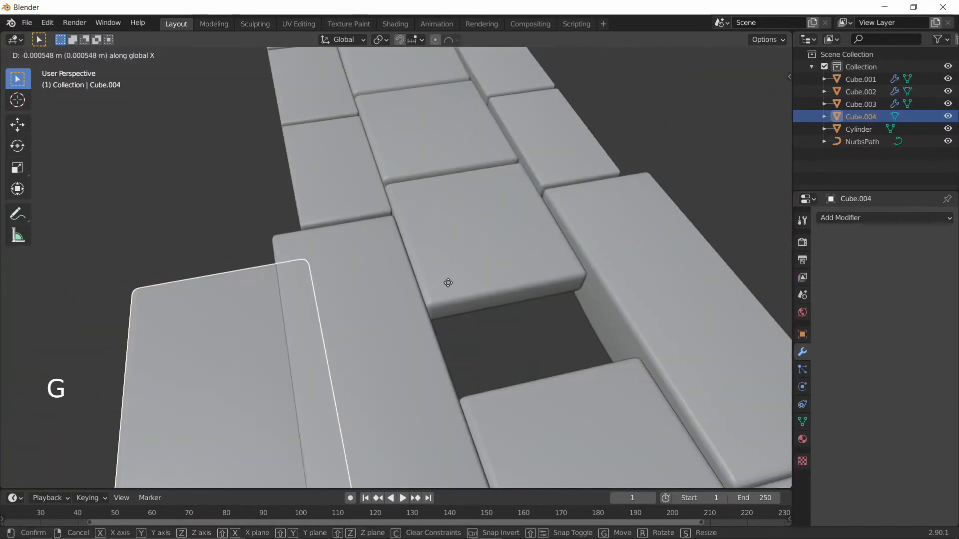
pyautogui.scroll(-3, 527, 259)
pyautogui.moveTo(528, 259); pyautogui.dragTo(505, 240, button='middle')
pyautogui.scroll(4, 492, 254)
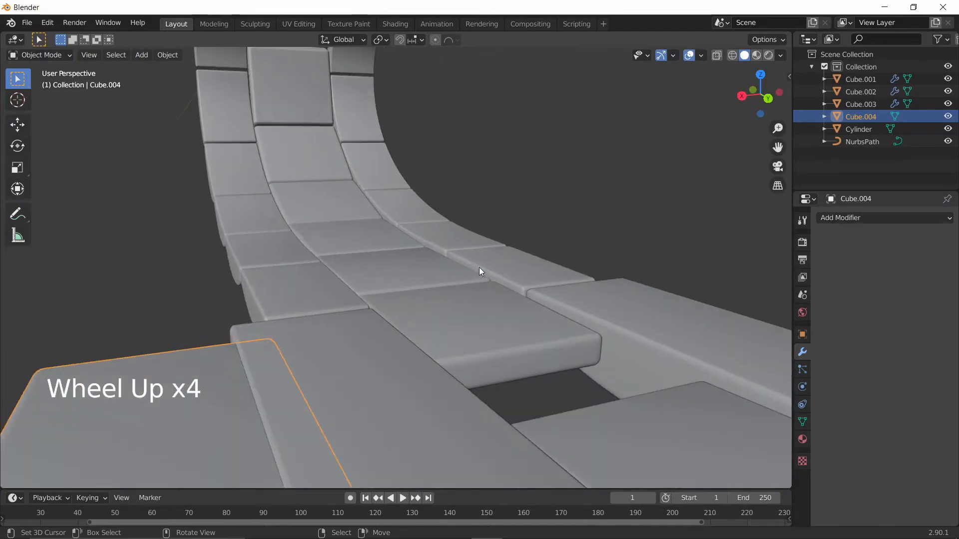
# Step: Move the separated link about -1.017 m along X into the gap between the long outer clasp links
pyautogui.press('g')
pyautogui.press('x')
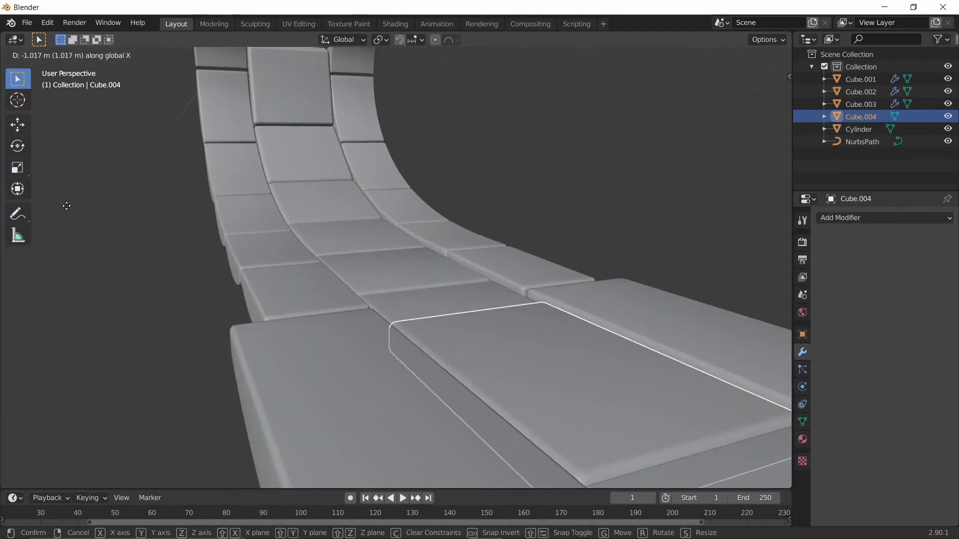
pyautogui.click(69, 206)
pyautogui.scroll(-3, 261, 211)
pyautogui.moveTo(261, 211); pyautogui.dragTo(330, 239, button='middle')
pyautogui.rightClick(537, 163)
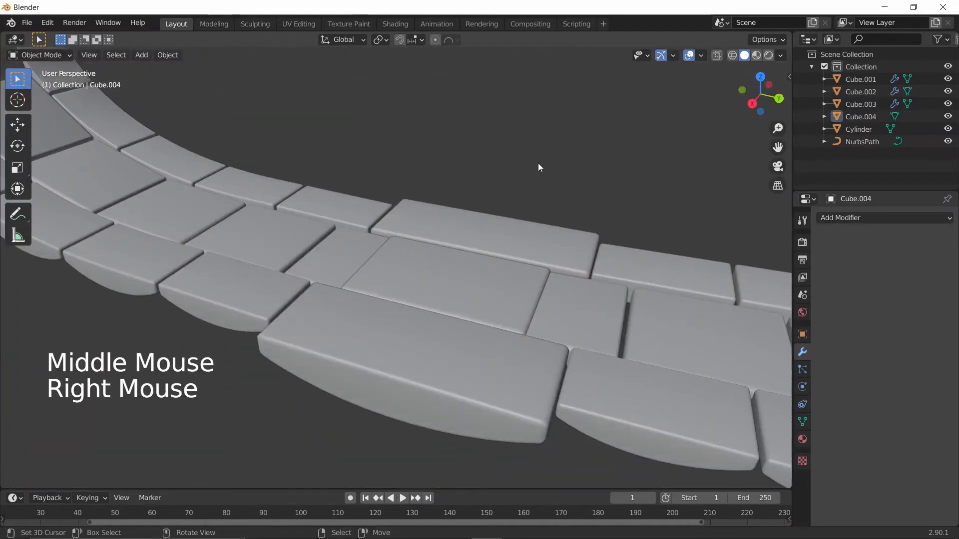
pyautogui.scroll(-1, 492, 173)
pyautogui.scroll(-3, 492, 173)
pyautogui.moveTo(484, 478); pyautogui.dragTo(407, 229, button='middle')
pyautogui.scroll(3, 411, 423)
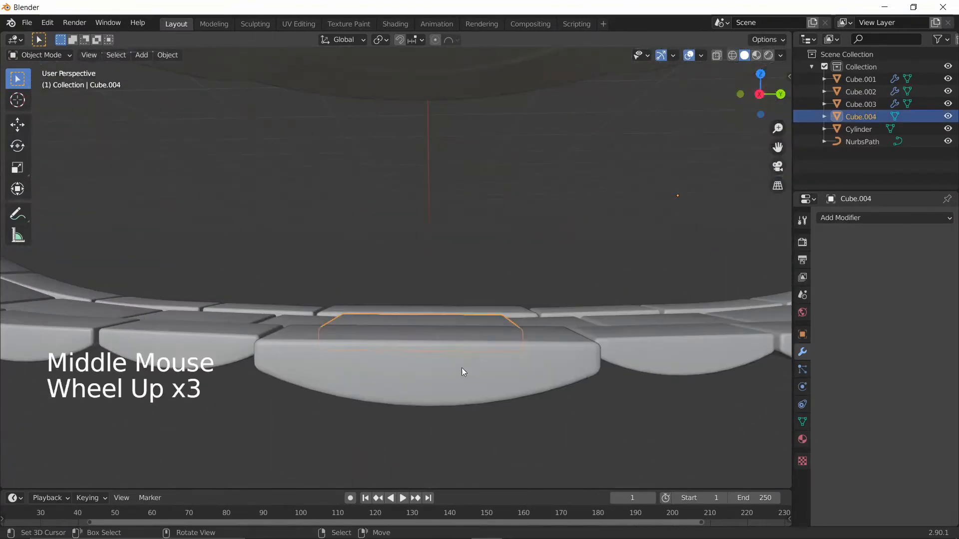
pyautogui.press('s')
pyautogui.press('z')
pyautogui.rightClick(507, 373)
# Step: Set the middle clasp link's origin to its geometry and scale the link by about 1.562 along Z
pyautogui.click(168, 55)
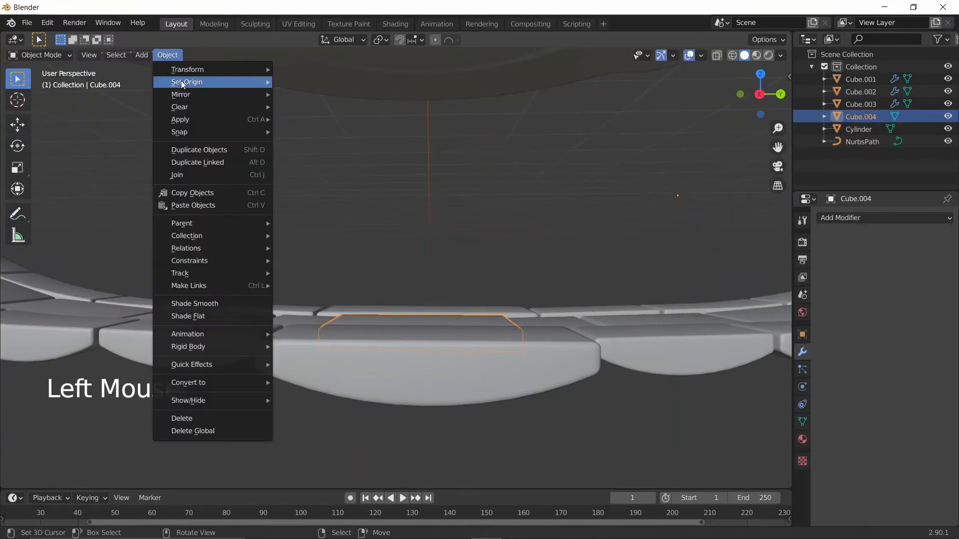
pyautogui.moveTo(190, 82)
pyautogui.click(348, 94)
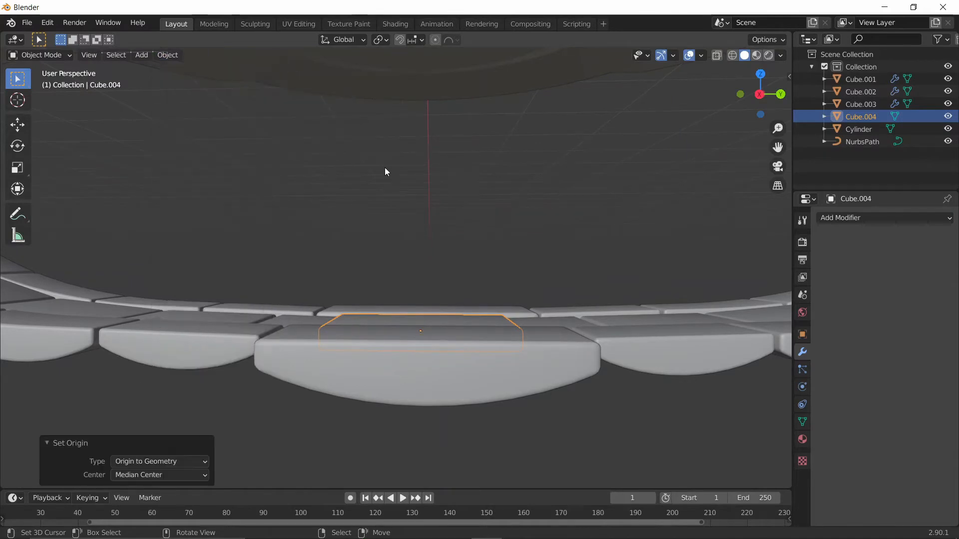
pyautogui.press('s')
pyautogui.press('z')
pyautogui.click(570, 332)
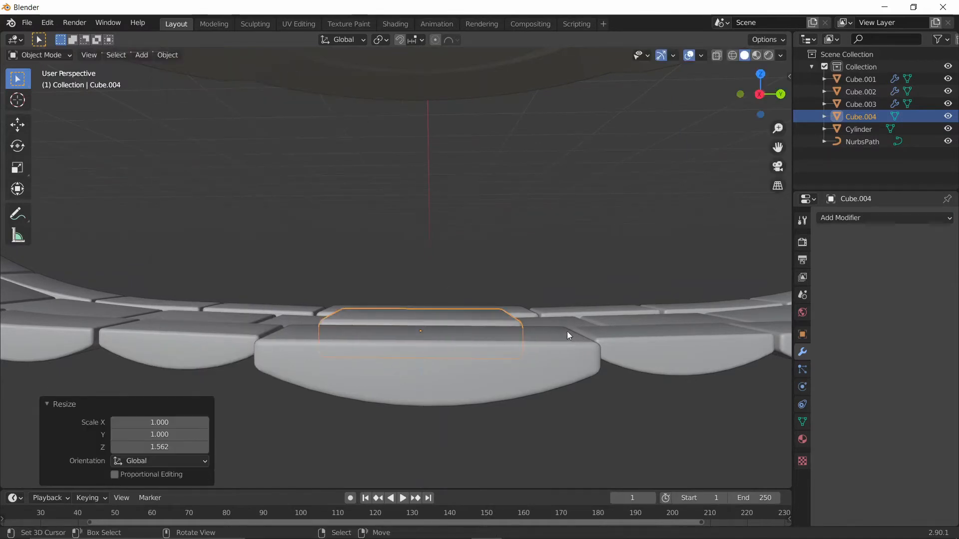
# Step: Widen the middle clasp link along X by a factor of about 1.117
pyautogui.moveTo(568, 331); pyautogui.dragTo(558, 125, button='middle')
pyautogui.rightClick(557, 197)
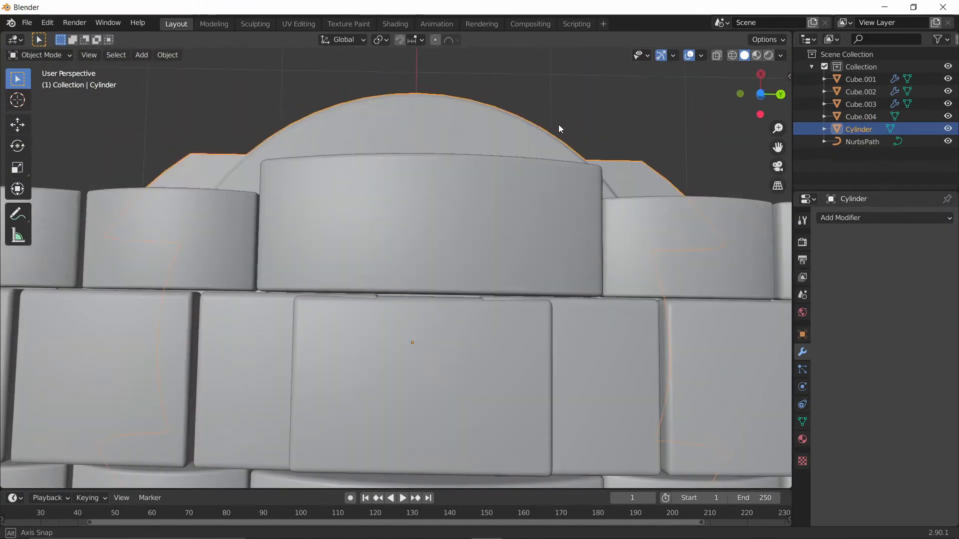
pyautogui.rightClick(334, 350)
pyautogui.press('s')
pyautogui.press('x')
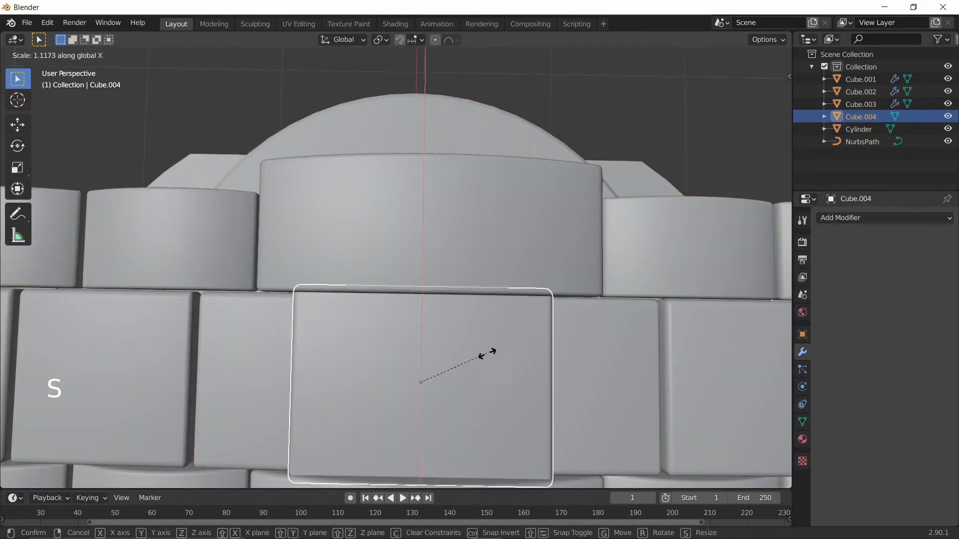
pyautogui.click(487, 353)
pyautogui.moveTo(491, 354); pyautogui.dragTo(461, 267, button='middle')
pyautogui.rightClick(348, 158)
# Step: Examine the whole watch model from several angles, from the bracelet clasp to the case
pyautogui.scroll(-3, 348, 158)
pyautogui.moveTo(348, 157); pyautogui.dragTo(223, 94, button='middle')
pyautogui.scroll(-4, 263, 193)
pyautogui.scroll(-4, 263, 194)
pyautogui.moveTo(263, 193); pyautogui.dragTo(178, 325, button='middle')
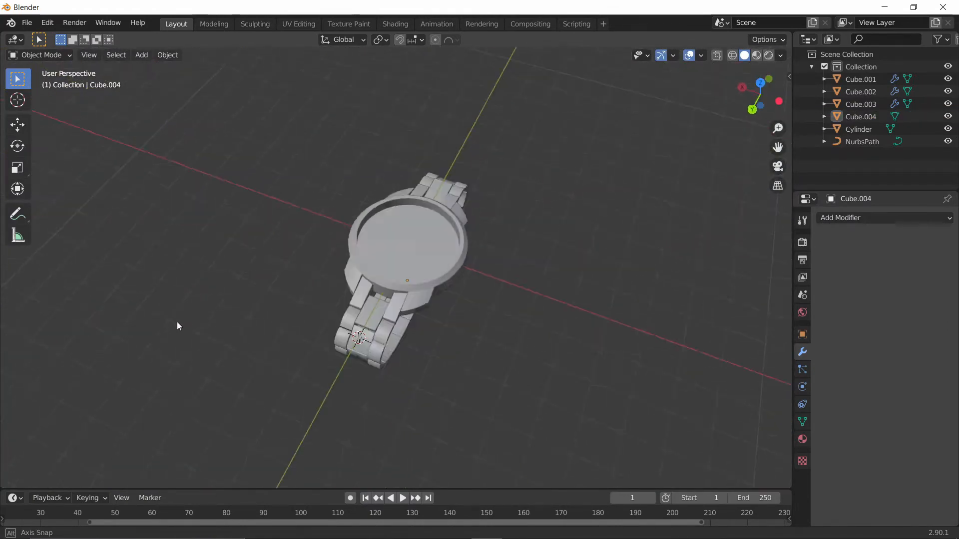
pyautogui.scroll(4, 355, 226)
pyautogui.moveTo(355, 227); pyautogui.dragTo(376, 211, button='middle')
pyautogui.press('Tab')
pyautogui.press('Tab')
# Step: Select the inner wall face loop of the watch case and scale it by about 0.982 in X and Y only
pyautogui.rightClick(315, 174)
pyautogui.scroll(2, 307, 280)
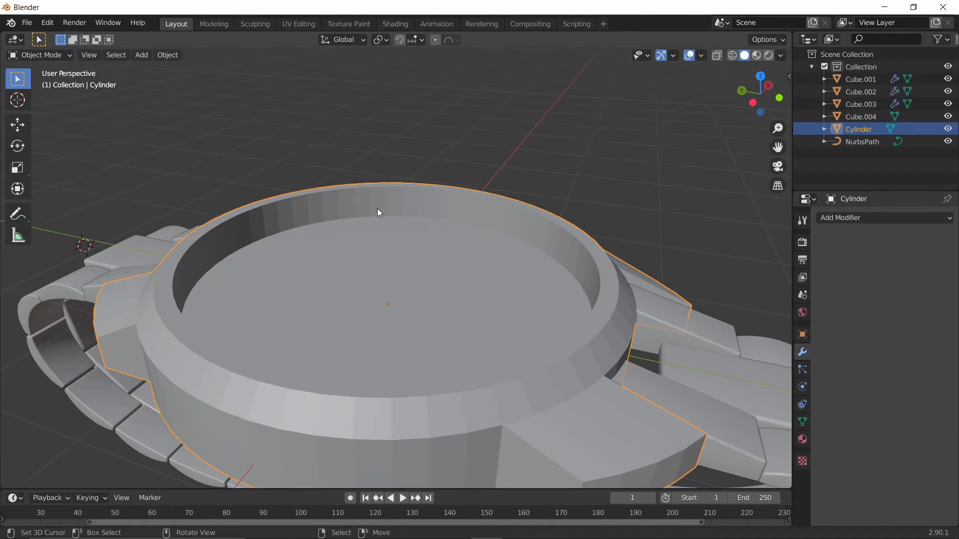
pyautogui.press('Tab')
pyautogui.press('3')
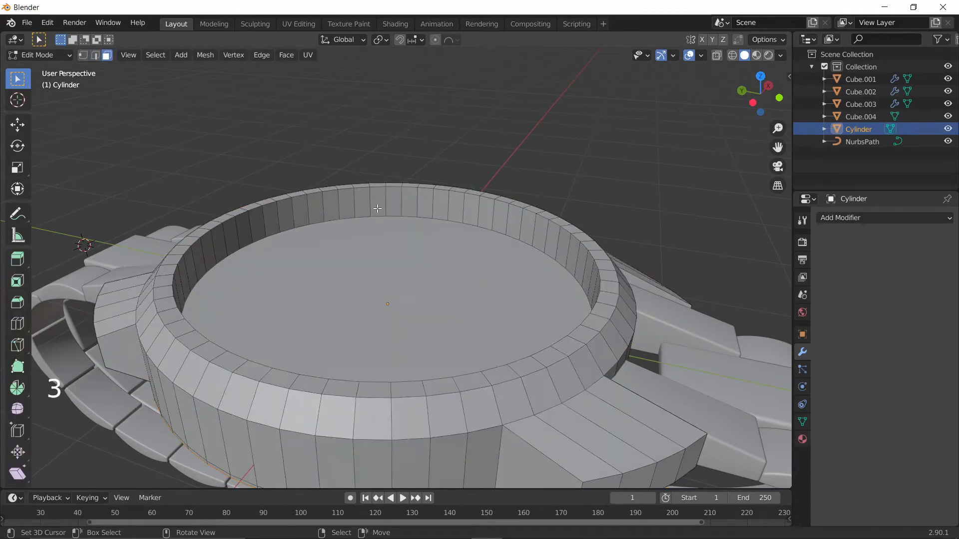
pyautogui.keyDown('alt'); pyautogui.rightClick(405, 200); pyautogui.keyUp('alt')
pyautogui.moveTo(404, 200); pyautogui.dragTo(499, 258, button='middle')
pyautogui.press('s')
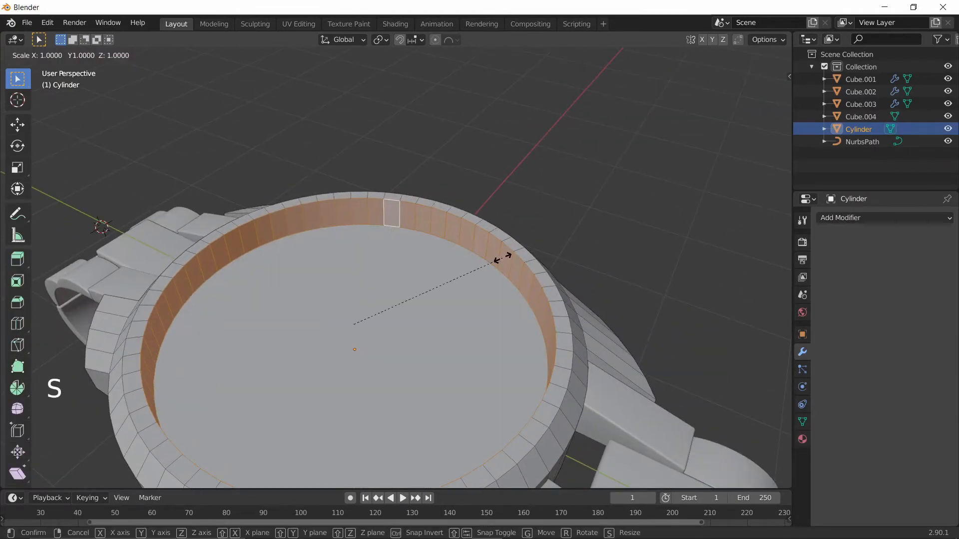
pyautogui.hotkey('shift', 'z')
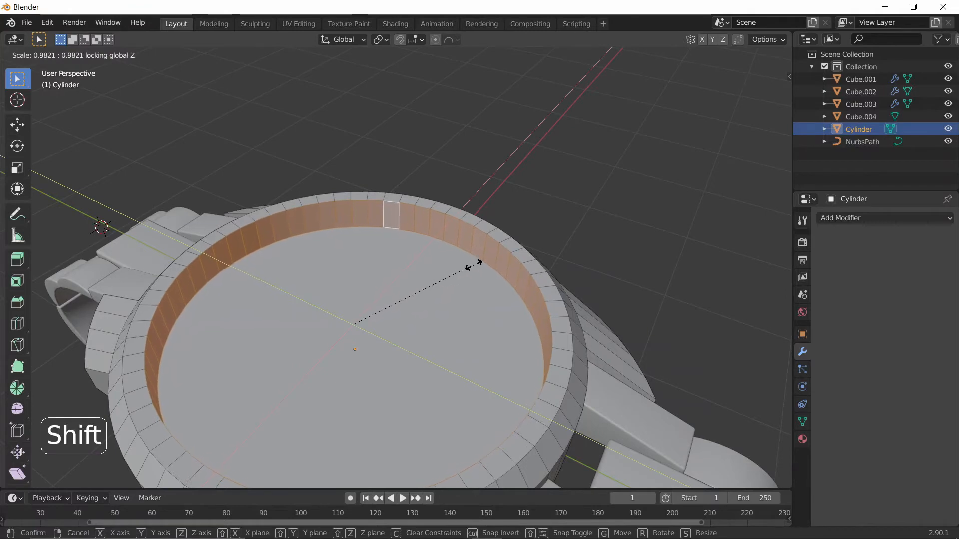
pyautogui.click(473, 264)
# Step: Inset the circular dial face inside the watch case by about 0.259 m
pyautogui.scroll(-2, 356, 298)
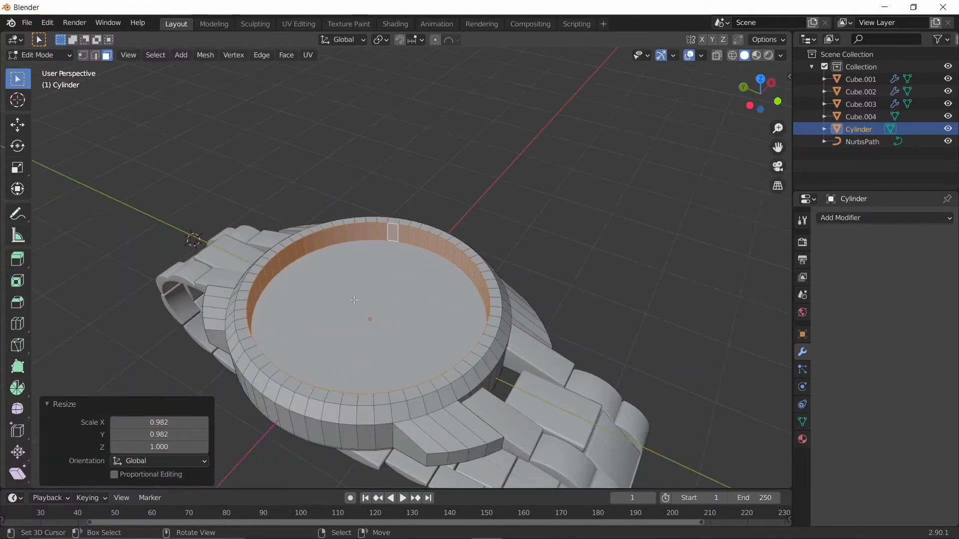
pyautogui.rightClick(354, 301)
pyautogui.moveTo(354, 300); pyautogui.dragTo(430, 320, button='middle')
pyautogui.scroll(2, 430, 320)
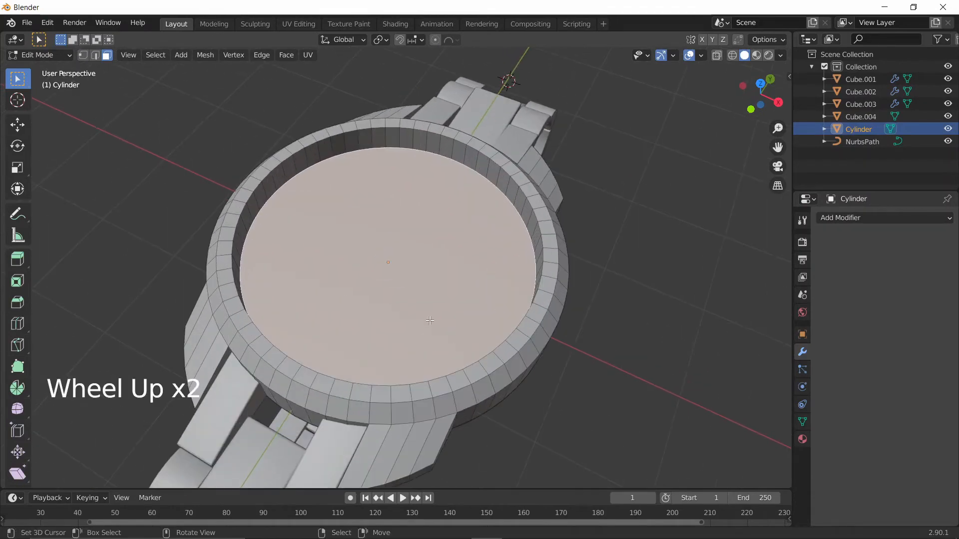
pyautogui.scroll(2, 568, 284)
pyautogui.press('i')
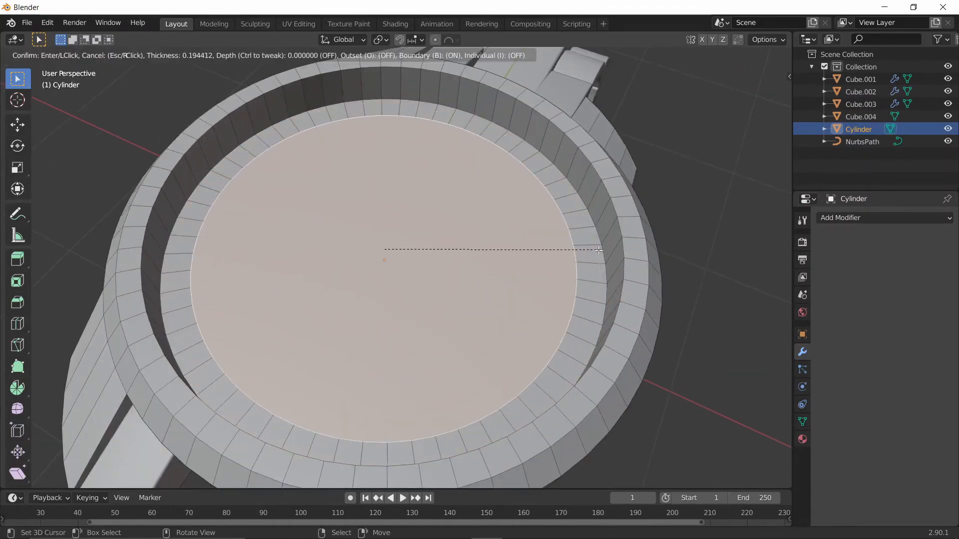
pyautogui.click(591, 253)
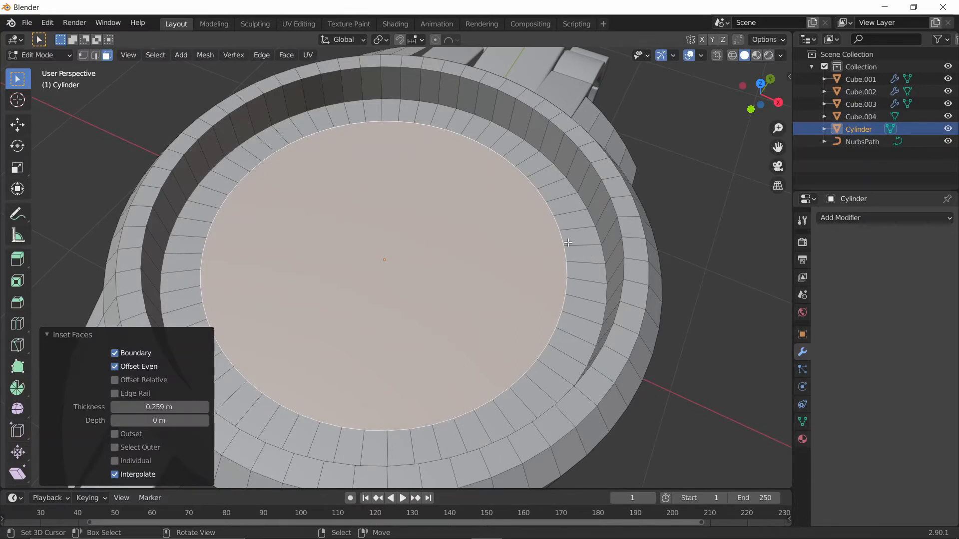
# Step: Inset the inner dial face again with a thickness of about 0.4136 m
pyautogui.moveTo(566, 243); pyautogui.dragTo(594, 267, button='middle')
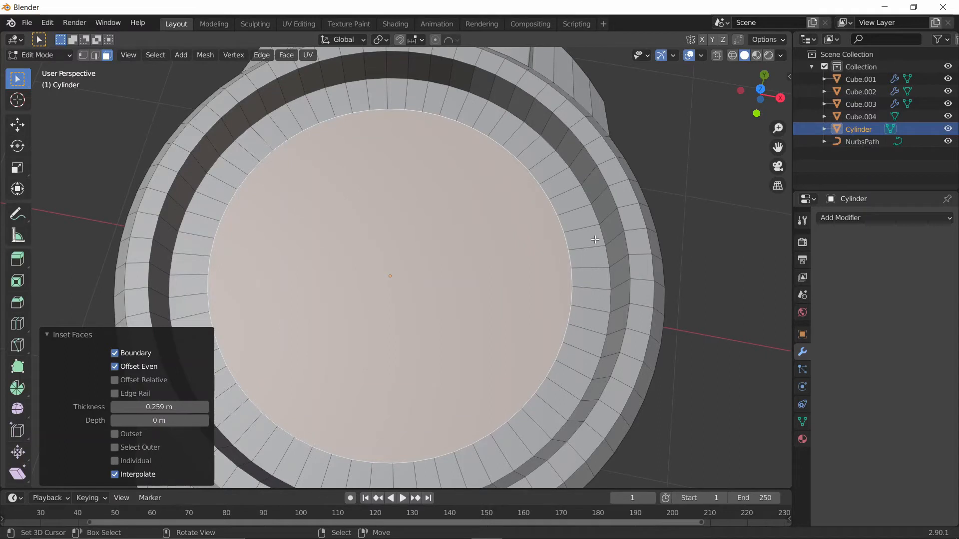
pyautogui.press('i')
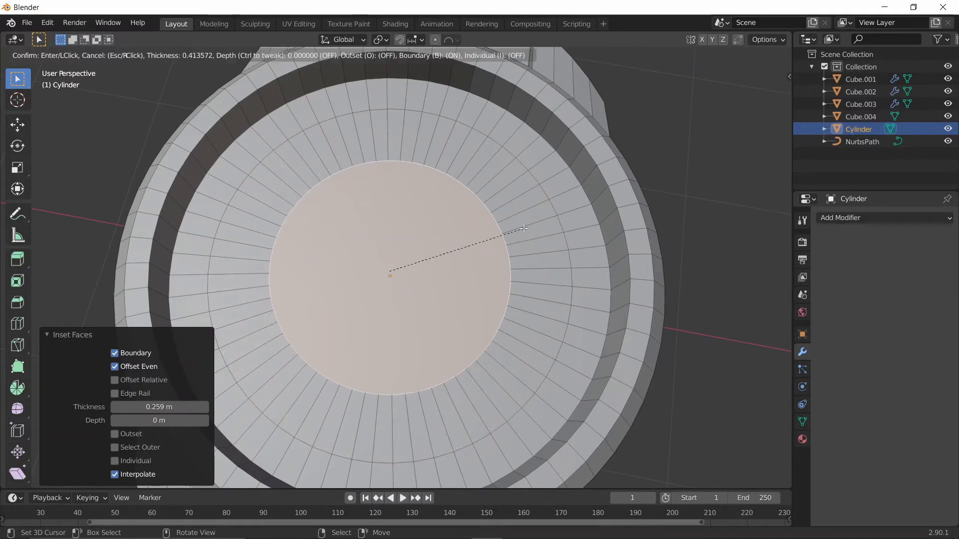
pyautogui.click(524, 229)
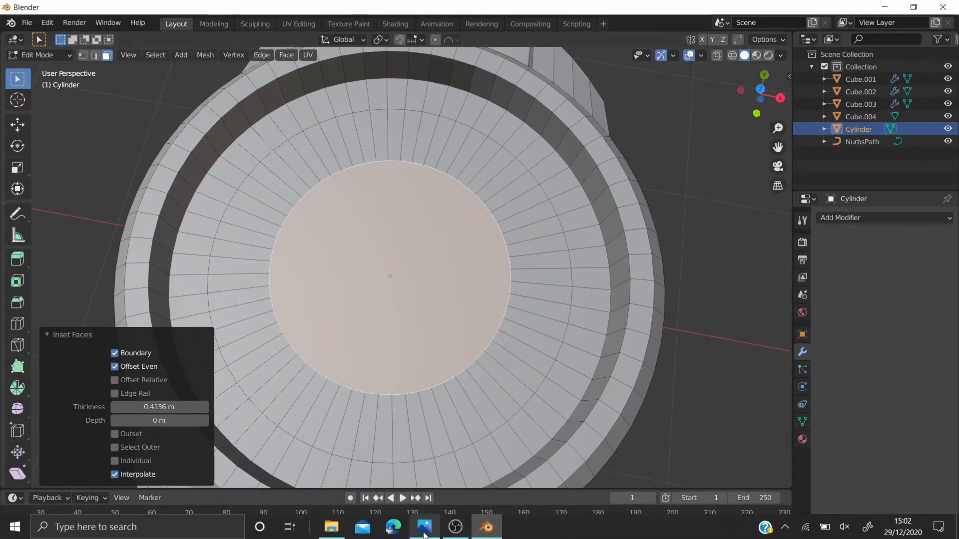
# Step: Switch to Photos to check the dial rings in the reference render COMPOSITE #1.png, and return to Blender
pyautogui.click(424, 527)
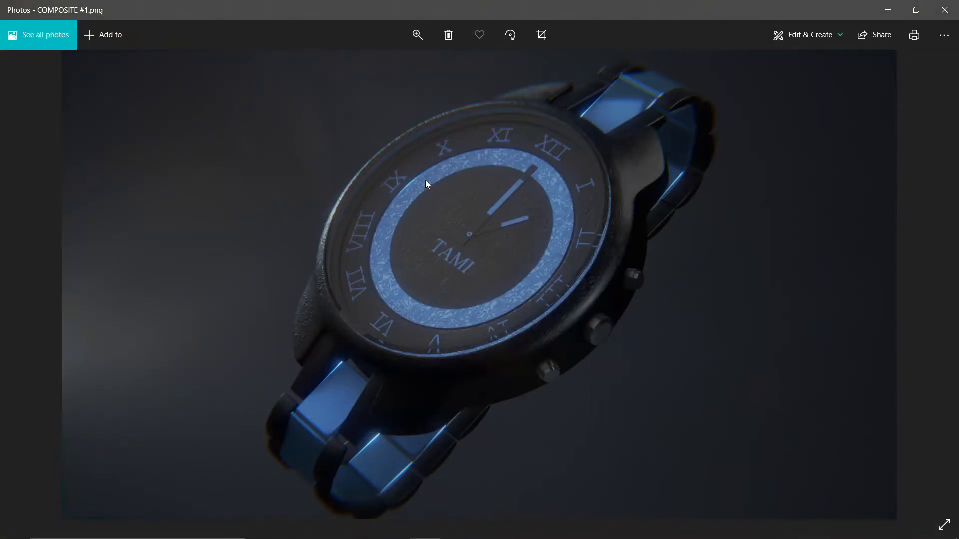
pyautogui.click(887, 10)
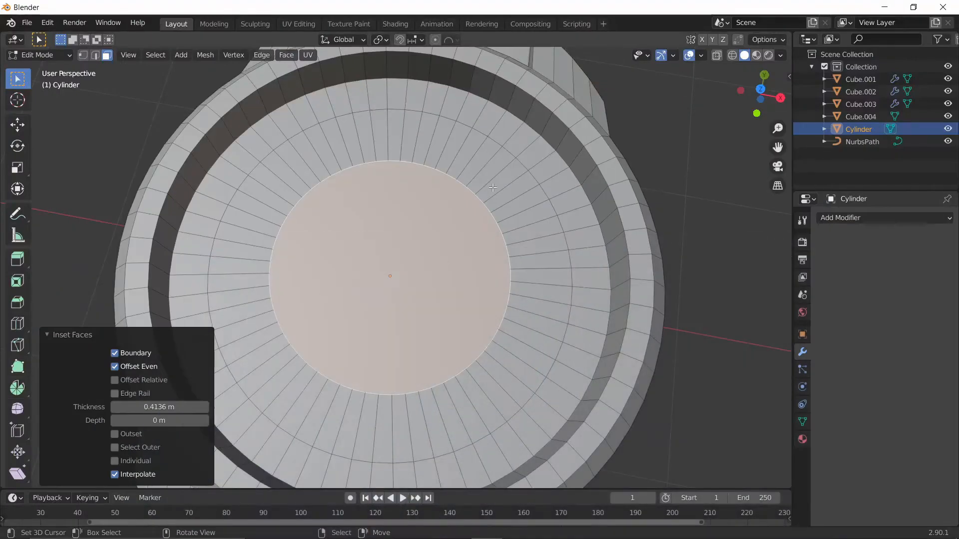
pyautogui.moveTo(426, 531)
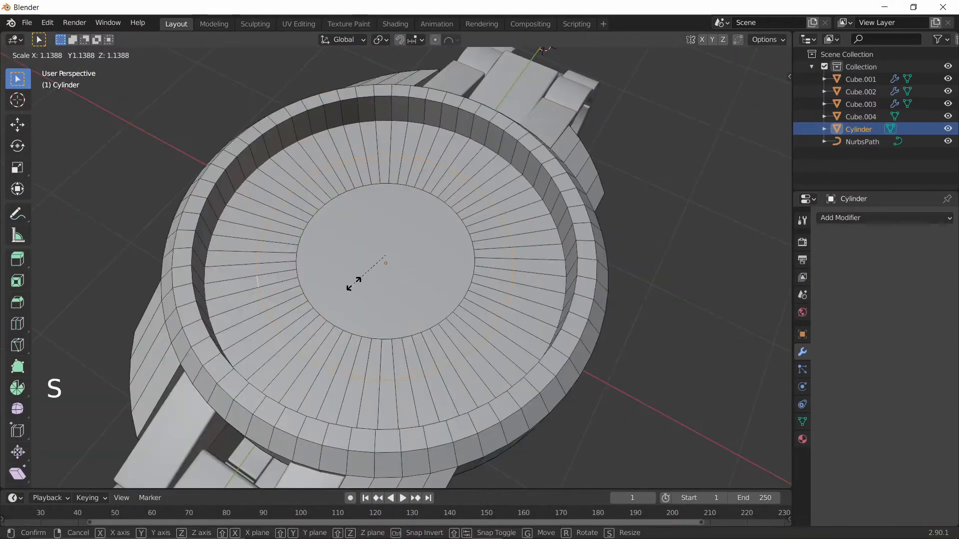
# Step: Scale the dial ring's outer edge loop by about 1.139 and compare it with the reference render in Photos, then return to Blender
pyautogui.click(353, 285)
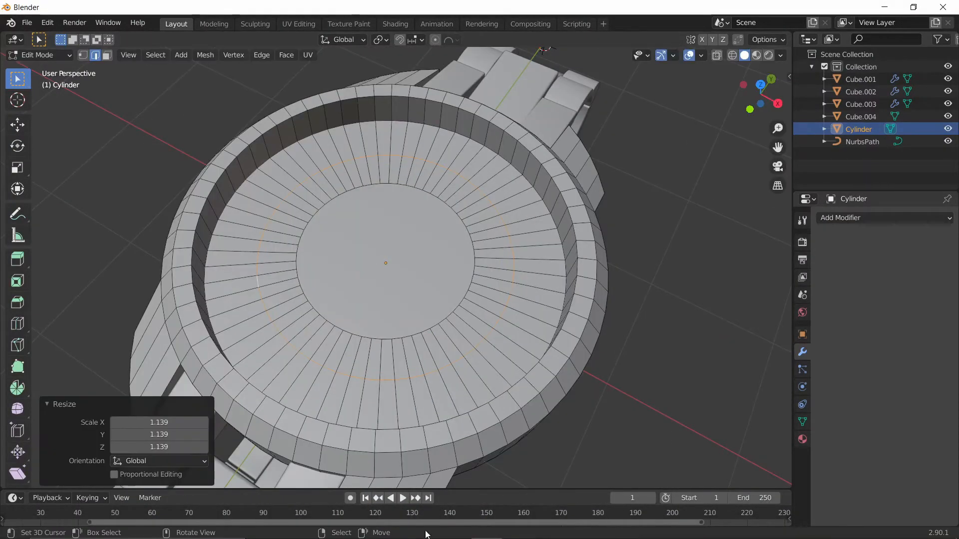
pyautogui.click(425, 531)
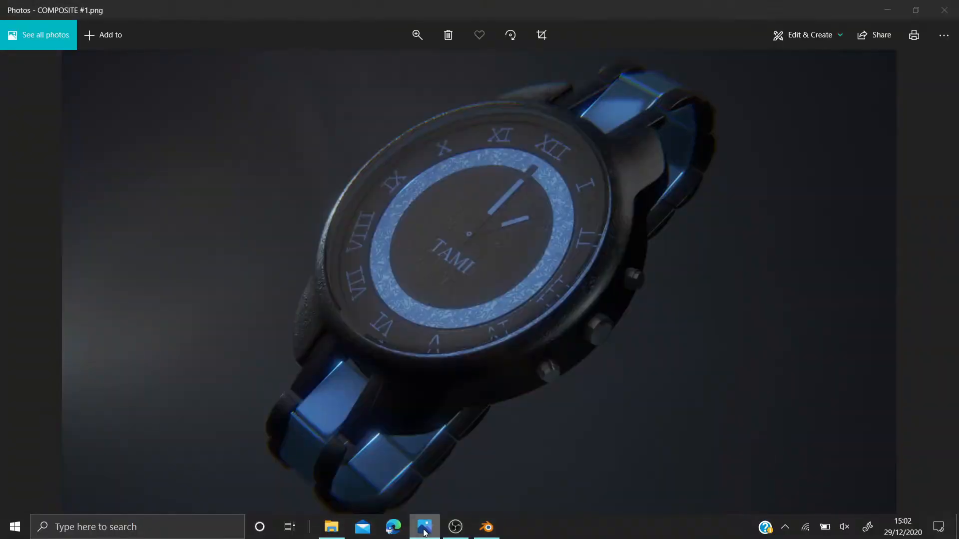
pyautogui.click(426, 531)
# Step: Select the dial ring's inner edge loop, enlarge it to narrow the ring, and inspect the dial with nothing selected
pyautogui.keyDown('alt'); pyautogui.rightClick(337, 330); pyautogui.keyUp('alt')
pyautogui.press('s')
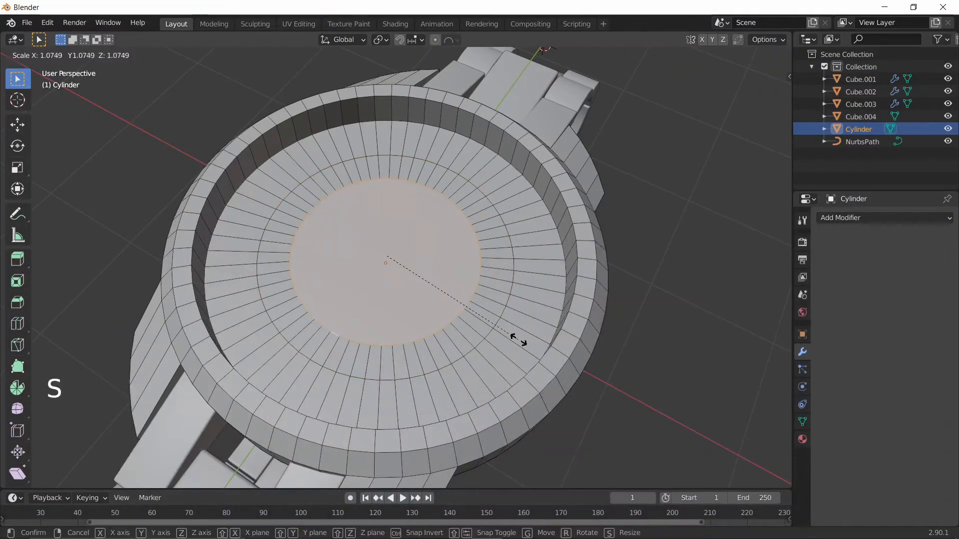
pyautogui.click(525, 342)
pyautogui.press('Tab')
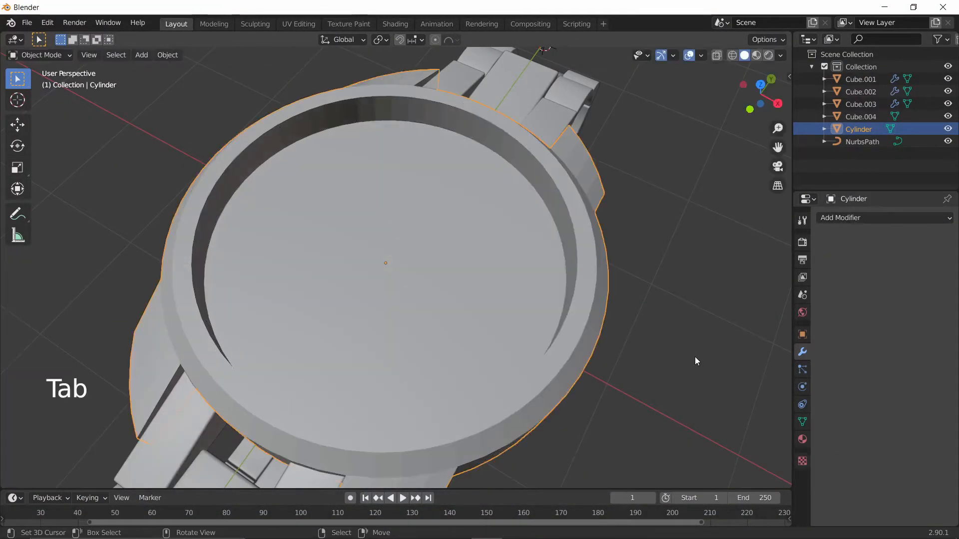
pyautogui.press('Tab')
pyautogui.rightClick(695, 357)
pyautogui.moveTo(695, 357); pyautogui.dragTo(388, 322, button='middle')
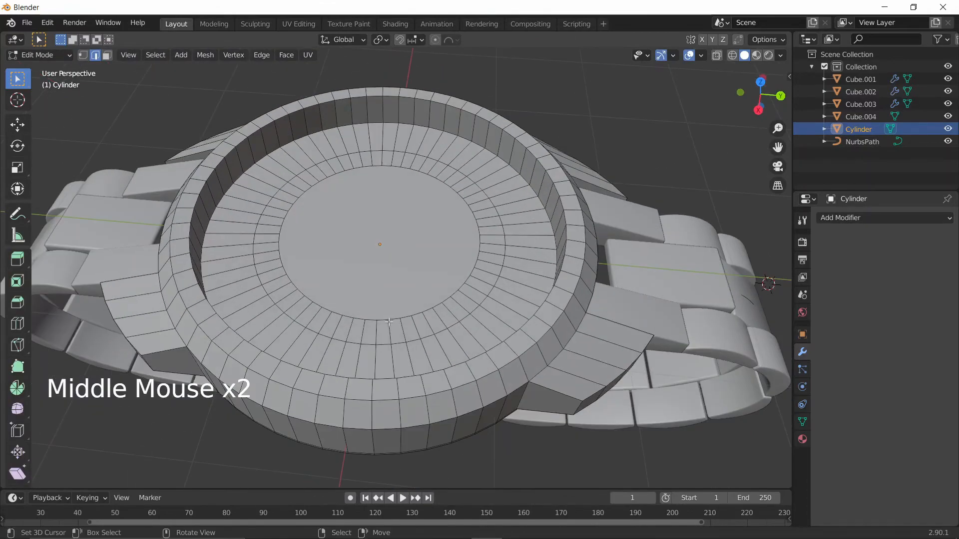
pyautogui.moveTo(460, 325); pyautogui.dragTo(512, 365, button='middle')
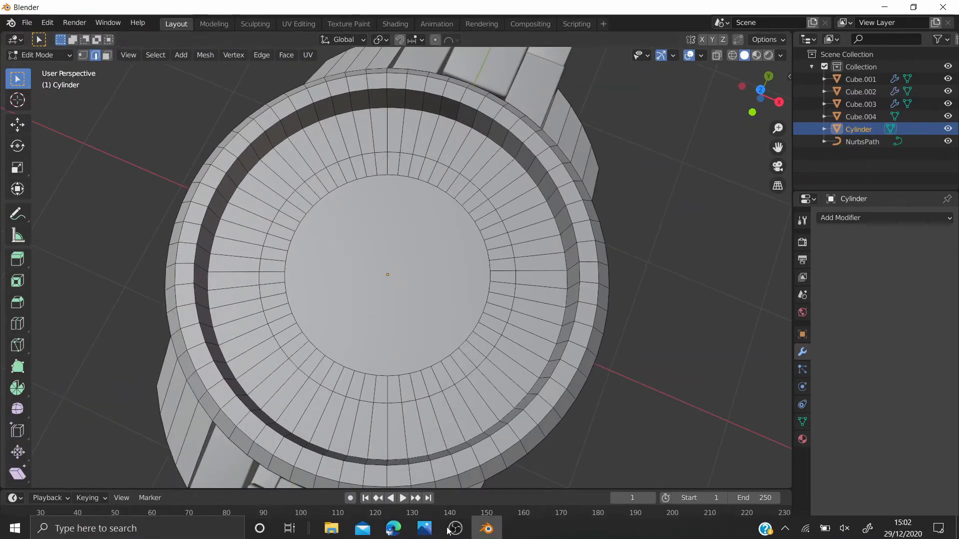
# Step: Check the ring proportions in the reference render in Photos, return to Blender, and scale the dial ring's outer edge loop slightly larger
pyautogui.click(424, 528)
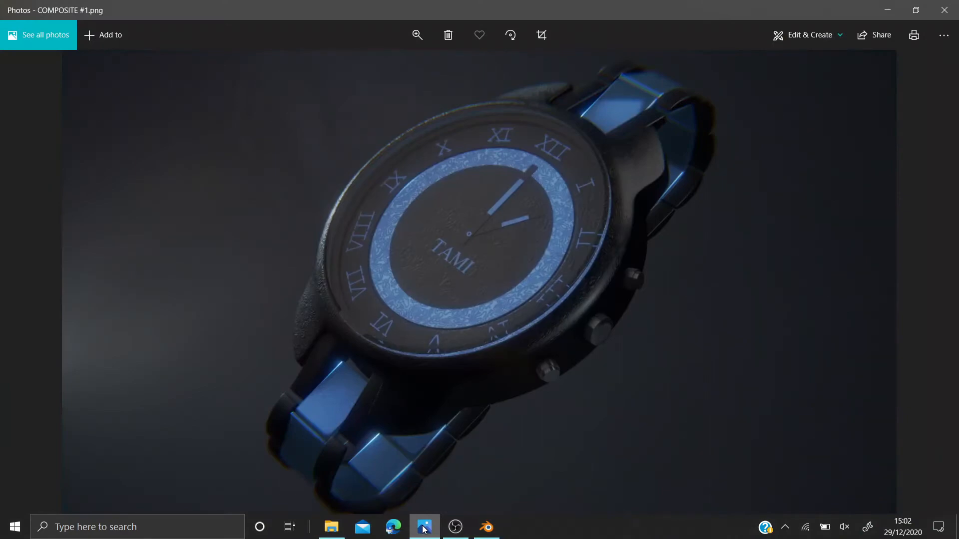
pyautogui.click(423, 528)
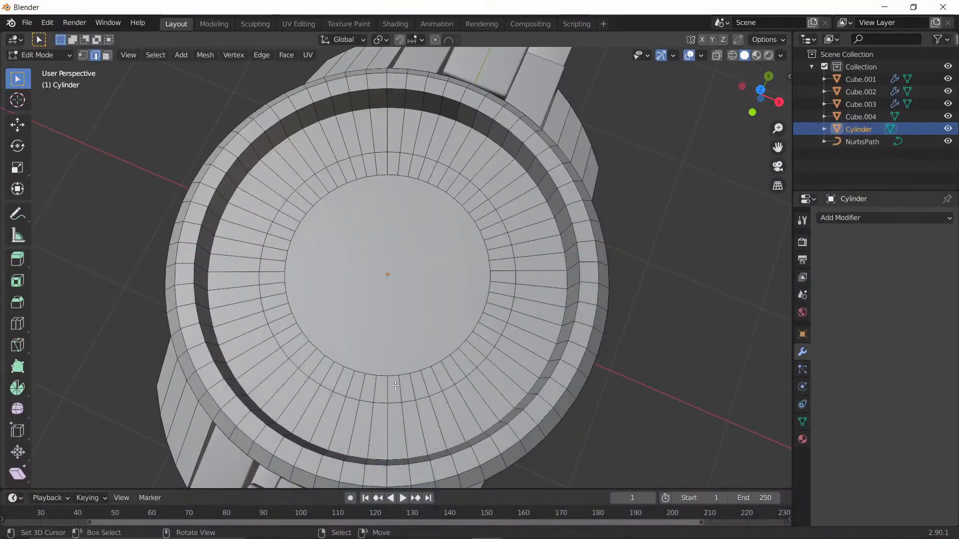
pyautogui.keyDown('alt'); pyautogui.rightClick(450, 170); pyautogui.keyUp('alt')
pyautogui.keyDown('alt'); pyautogui.rightClick(449, 170); pyautogui.keyUp('alt')
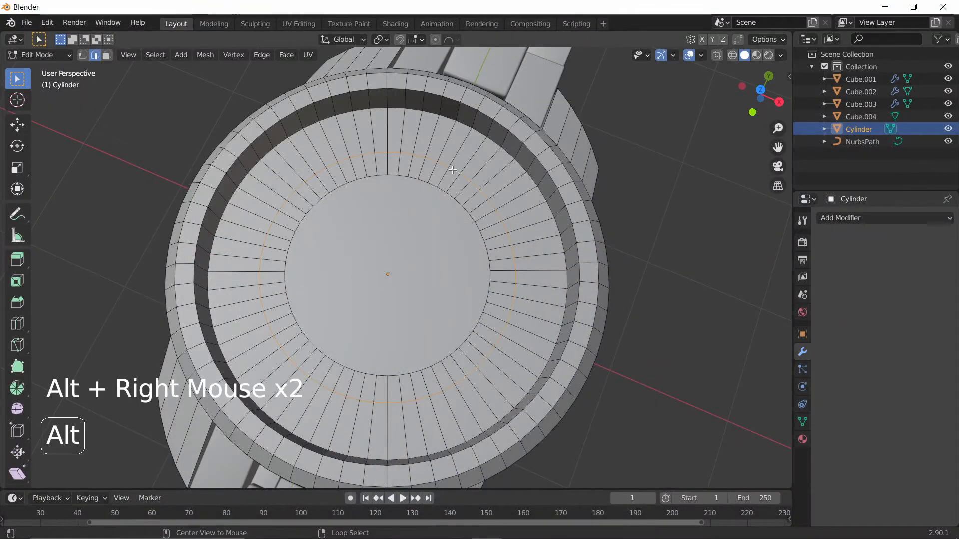
pyautogui.press('s')
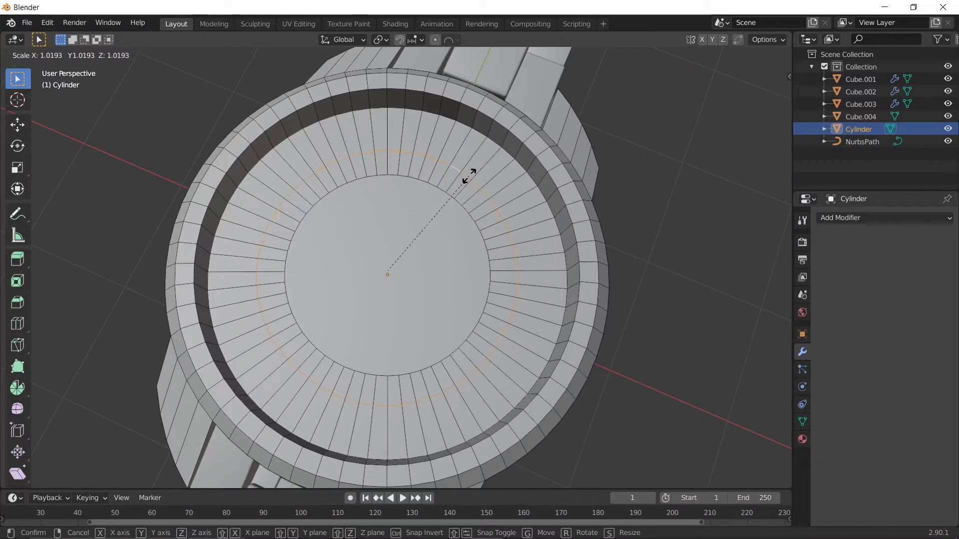
pyautogui.click(472, 175)
# Step: Scale the dial ring's inner edge loop by about 1.071, deselect it, and review the watch case
pyautogui.keyDown('alt'); pyautogui.rightClick(446, 187); pyautogui.keyUp('alt')
pyautogui.keyDown('alt'); pyautogui.rightClick(446, 188); pyautogui.keyUp('alt')
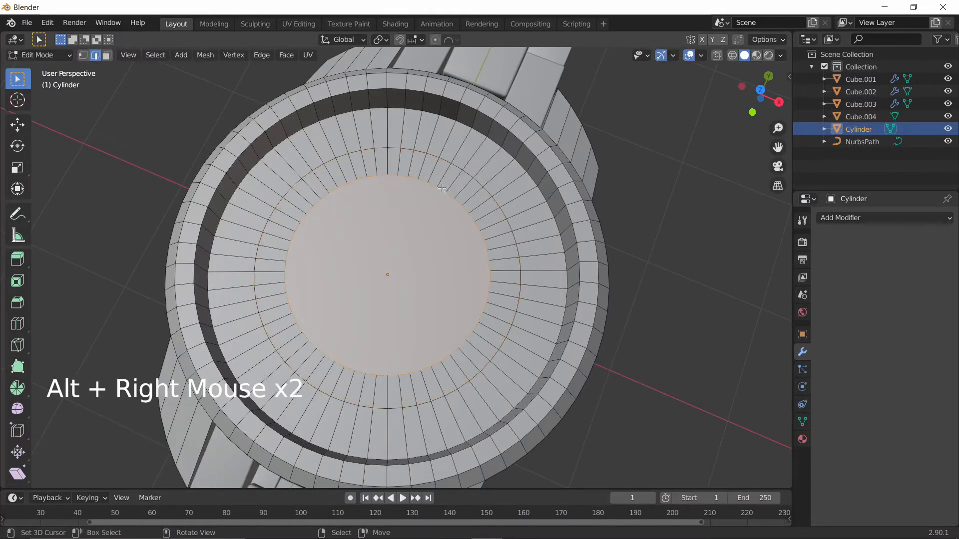
pyautogui.press('s')
pyautogui.click(451, 185)
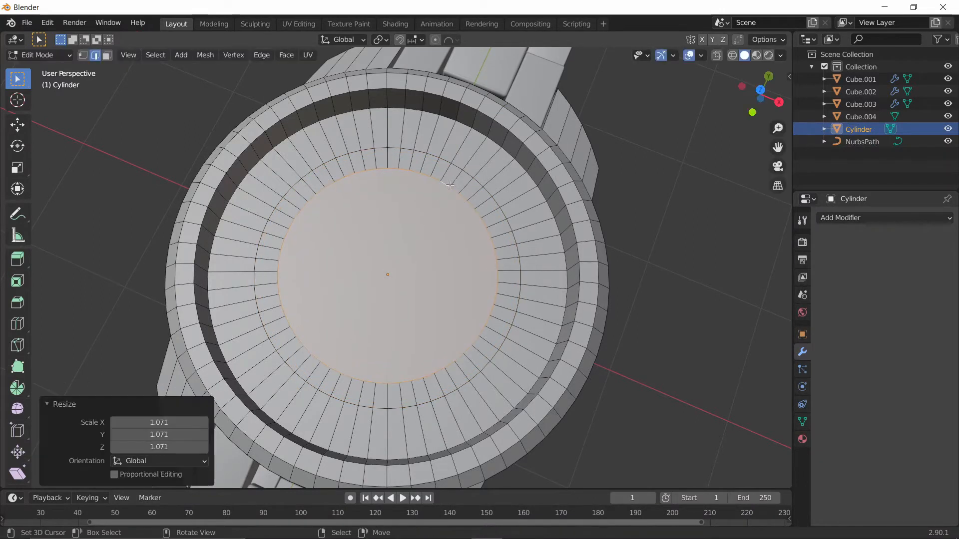
pyautogui.rightClick(645, 192)
pyautogui.scroll(-2, 355, 228)
pyautogui.press('Tab')
pyautogui.moveTo(354, 228); pyautogui.dragTo(385, 255, button='middle')
pyautogui.press('Tab')
pyautogui.scroll(2, 393, 264)
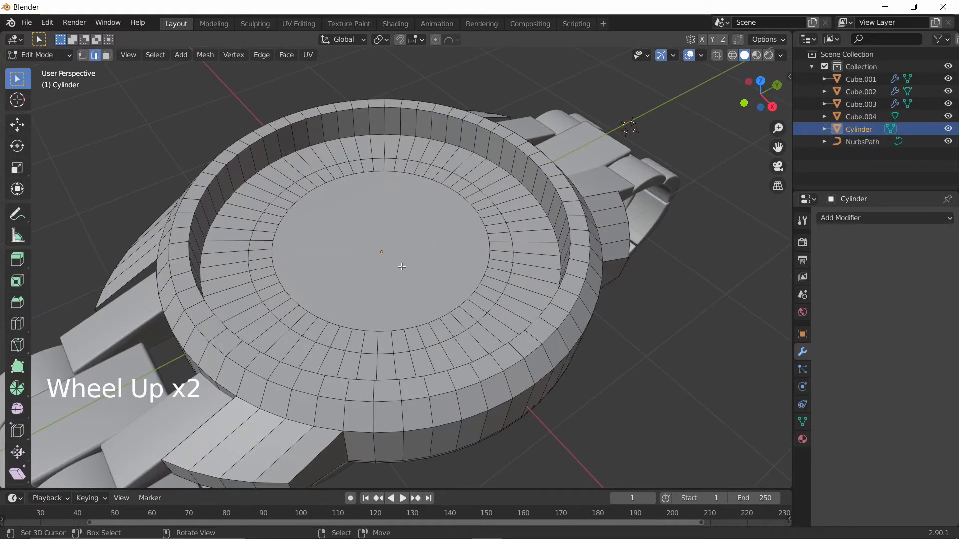
# Step: Leave mesh editing, reset the 3D cursor to the world origin, and add a text object there on the watch dial
pyautogui.press('Tab')
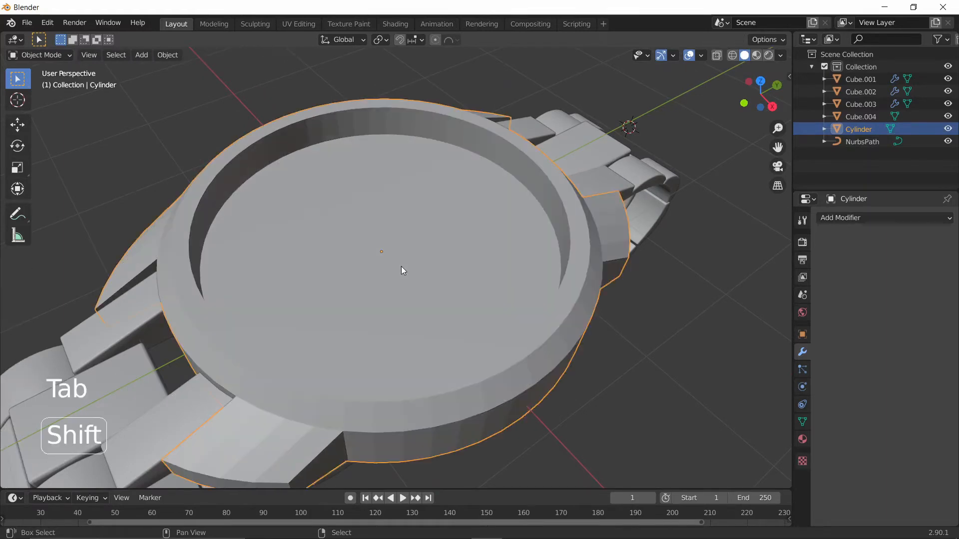
pyautogui.hotkey('shift', 'c')
pyautogui.moveTo(239, 284); pyautogui.dragTo(357, 270, button='middle')
pyautogui.scroll(3, 368, 316)
pyautogui.scroll(1, 368, 315)
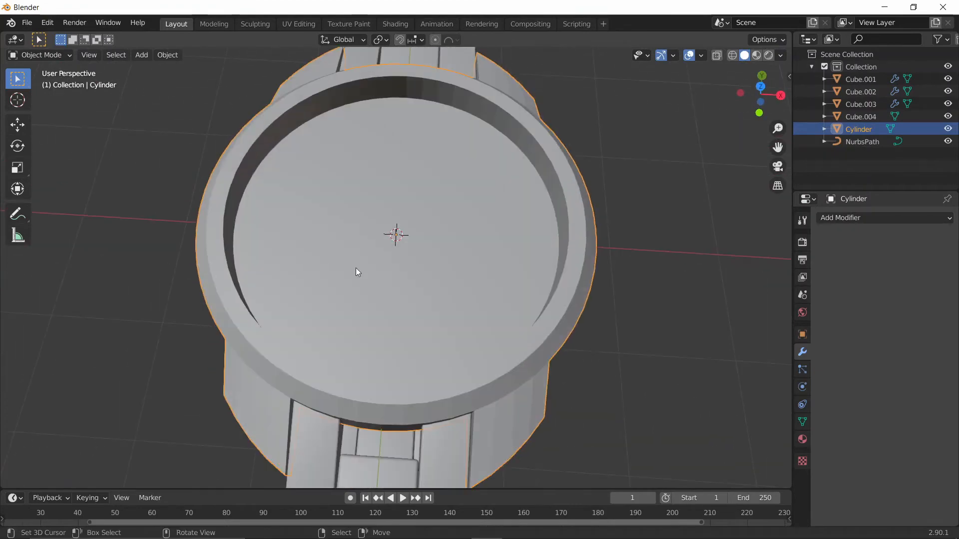
pyautogui.hotkey('shift', 'a')
pyautogui.moveTo(378, 268)
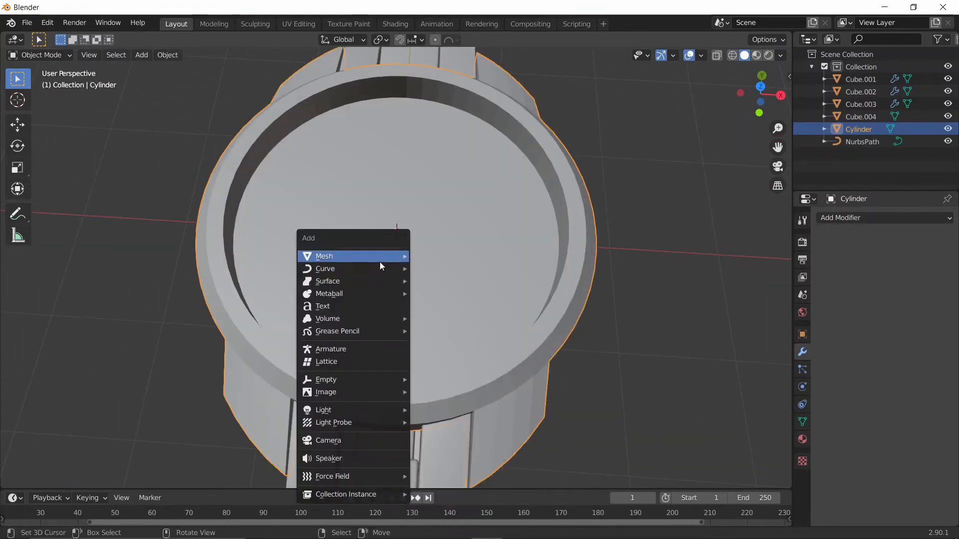
pyautogui.click(337, 305)
pyautogui.scroll(2, 535, 281)
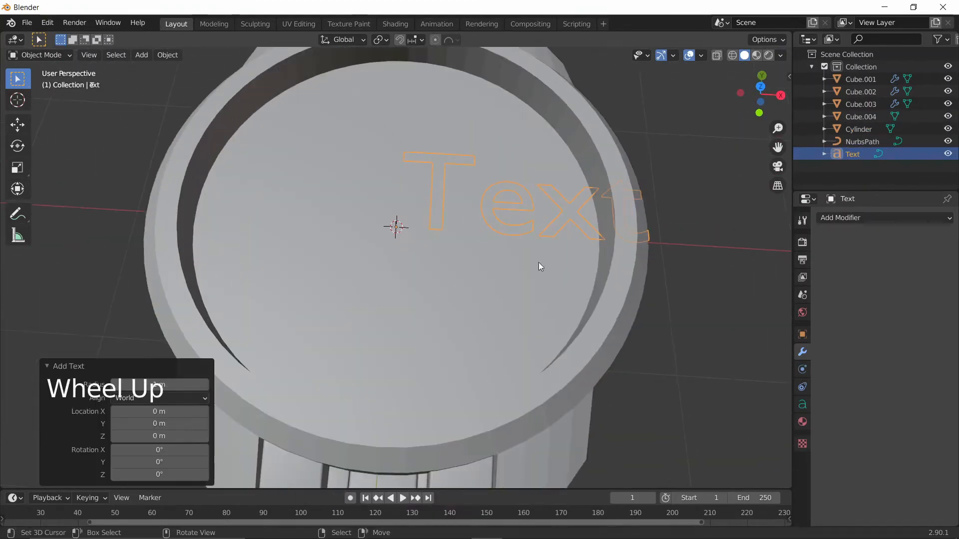
pyautogui.moveTo(538, 266)
pyautogui.mouseDown(button='middle')
pyautogui.moveTo(530, 229)
pyautogui.moveTo(421, 254)
pyautogui.moveTo(556, 364)
pyautogui.moveTo(525, 261)
pyautogui.mouseUp(button='middle')
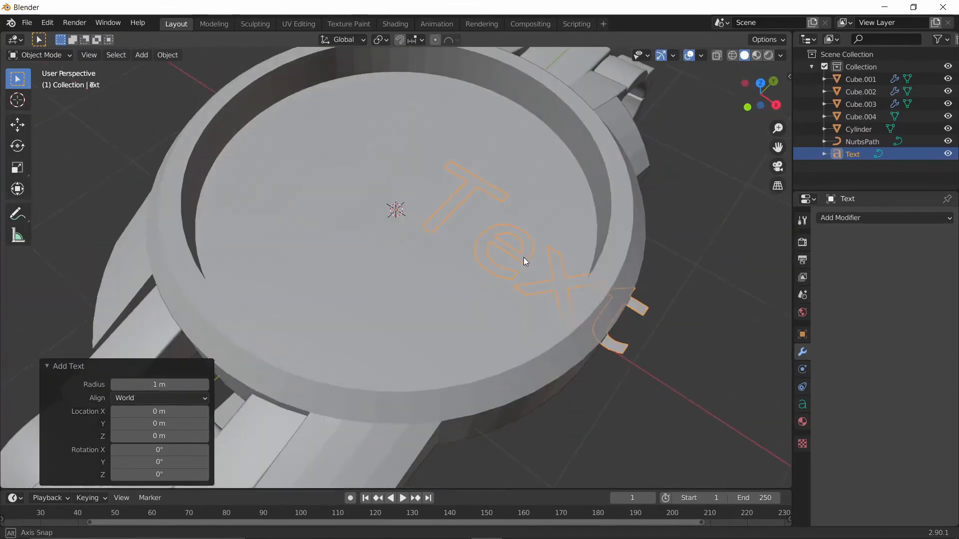
# Step: Set both the horizontal and vertical alignment of the text object to Center
pyautogui.click(803, 404)
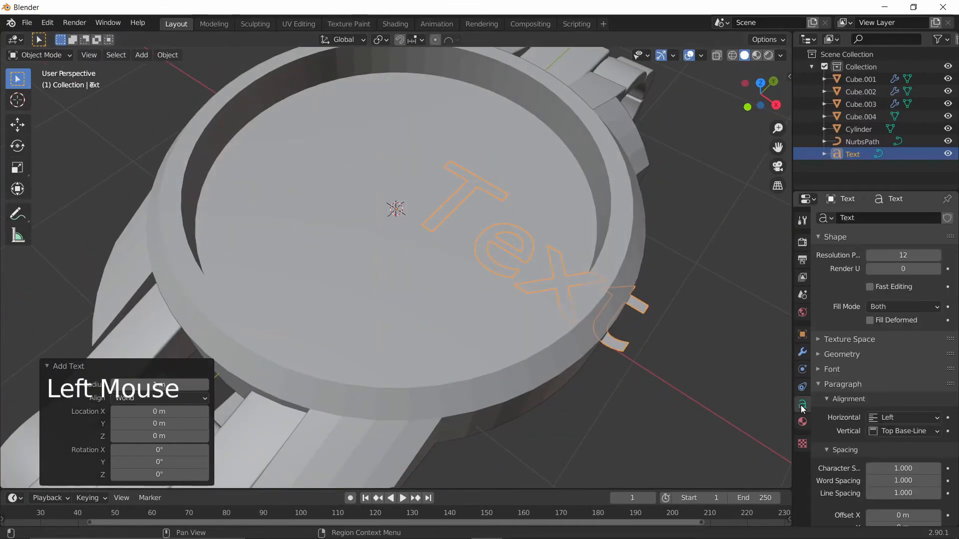
pyautogui.click(886, 418)
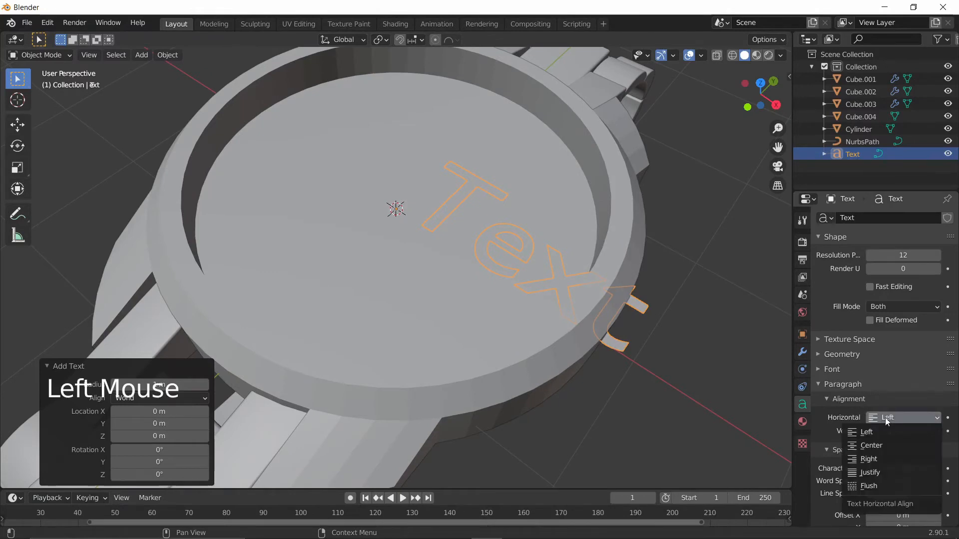
pyautogui.click(878, 445)
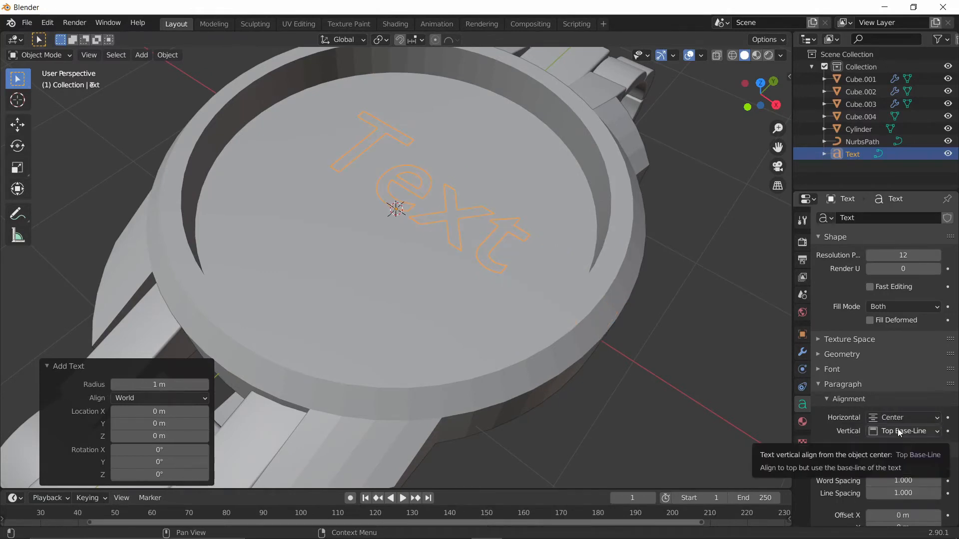
pyautogui.click(897, 429)
pyautogui.click(895, 449)
pyautogui.moveTo(620, 349); pyautogui.dragTo(526, 274, button='middle')
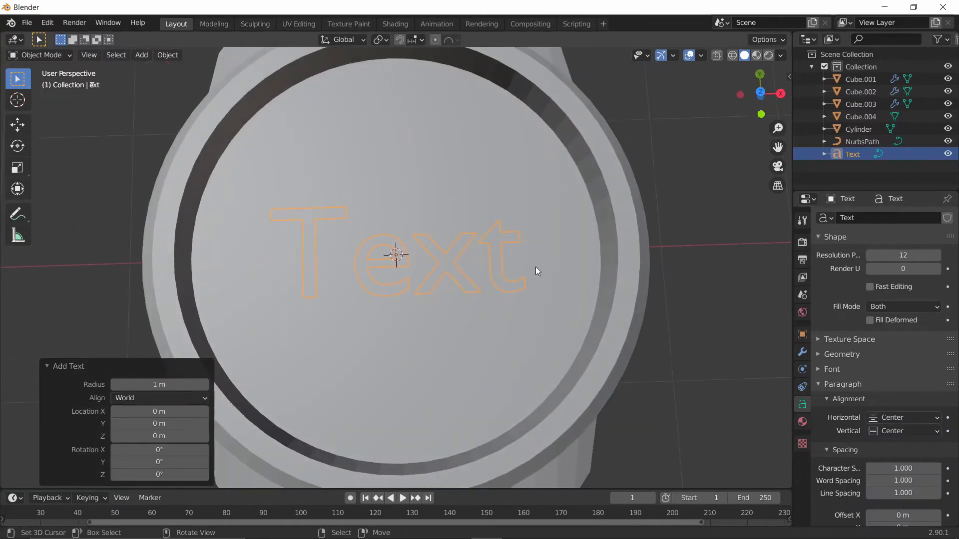
# Step: Reduce the text object's character spacing to 0.800
pyautogui.scroll(-2, 536, 266)
pyautogui.scroll(-6, 854, 379)
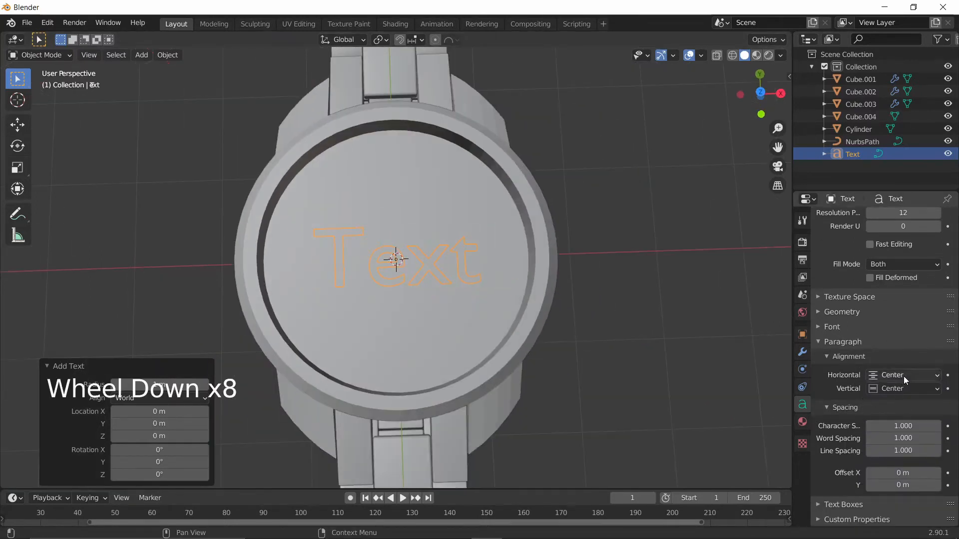
pyautogui.click(871, 427)
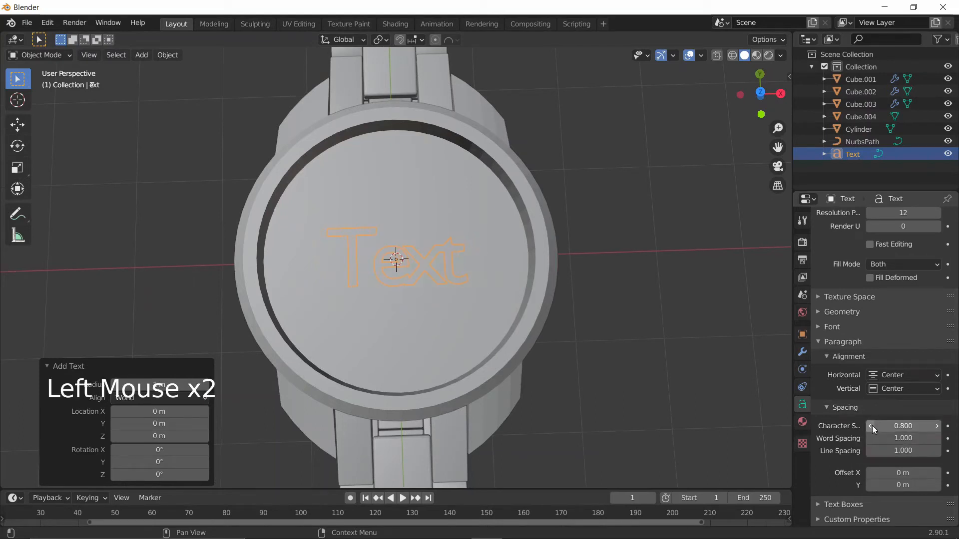
pyautogui.scroll(3, 499, 255)
pyautogui.scroll(3, 867, 375)
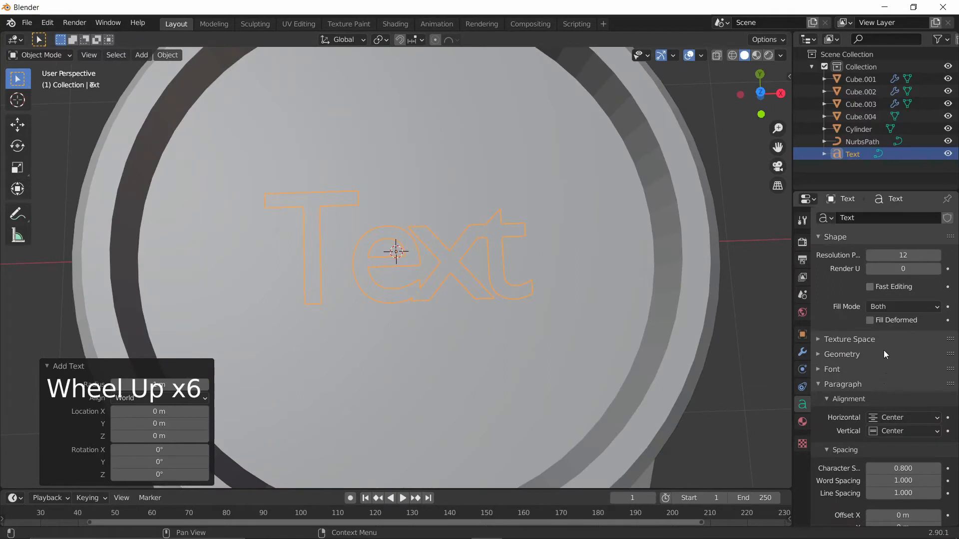
# Step: Load sylfaen.ttf from the Windows Fonts folder as the text object's regular font
pyautogui.scroll(-9, 884, 353)
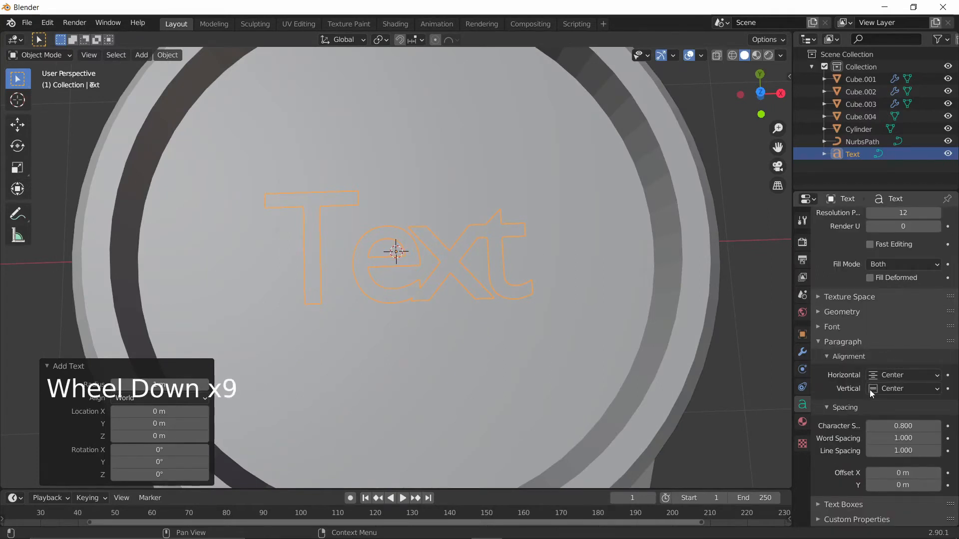
pyautogui.scroll(-3, 859, 399)
pyautogui.scroll(3, 851, 380)
pyautogui.click(832, 364)
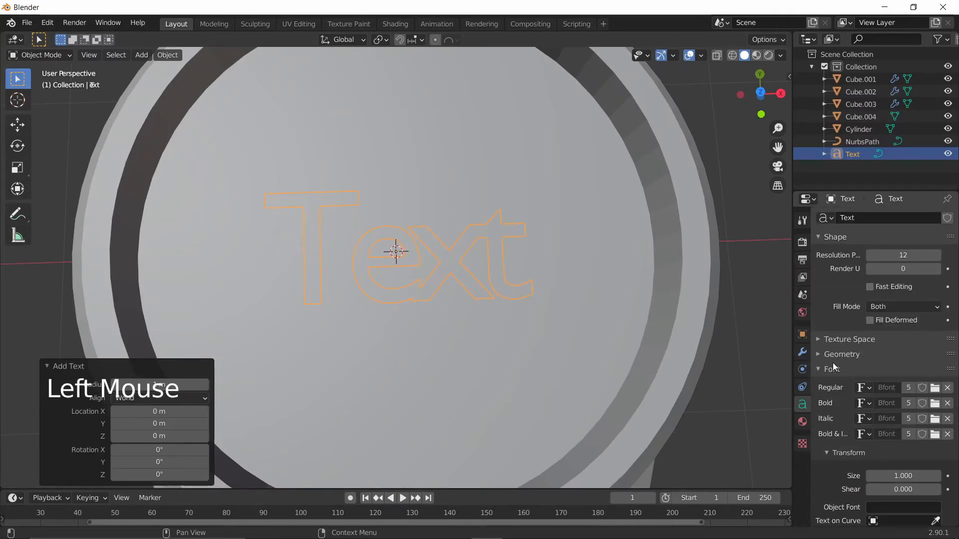
pyautogui.click(935, 389)
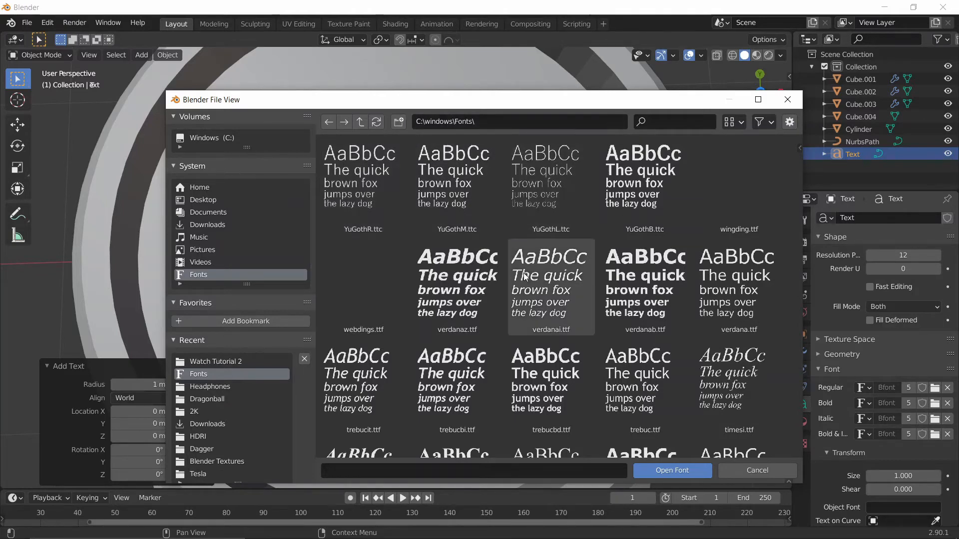
pyautogui.scroll(-6, 524, 276)
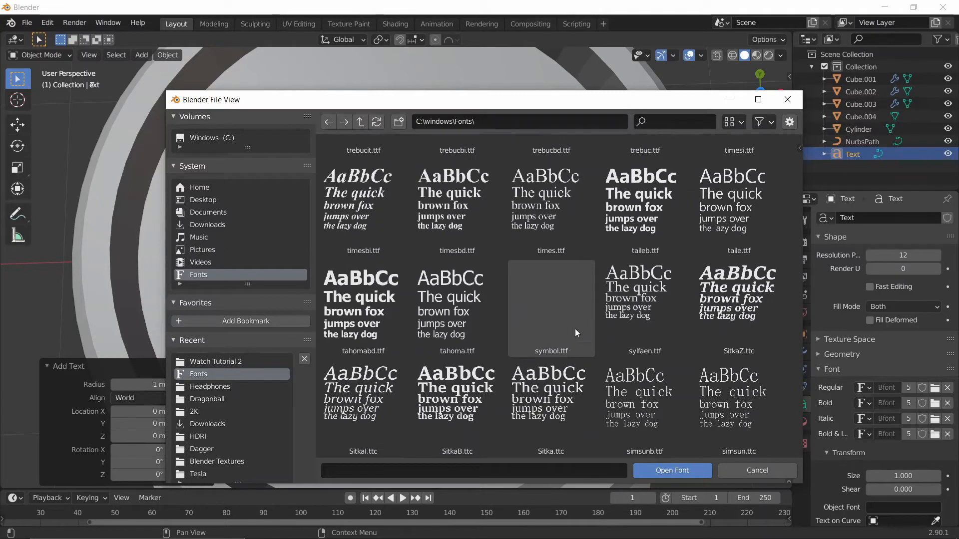
pyautogui.scroll(-1, 657, 387)
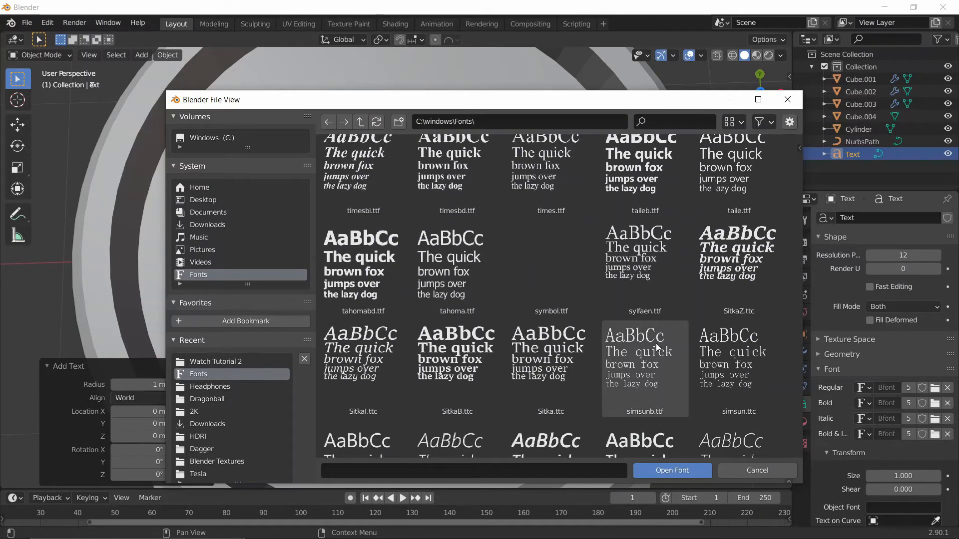
pyautogui.scroll(-1, 660, 345)
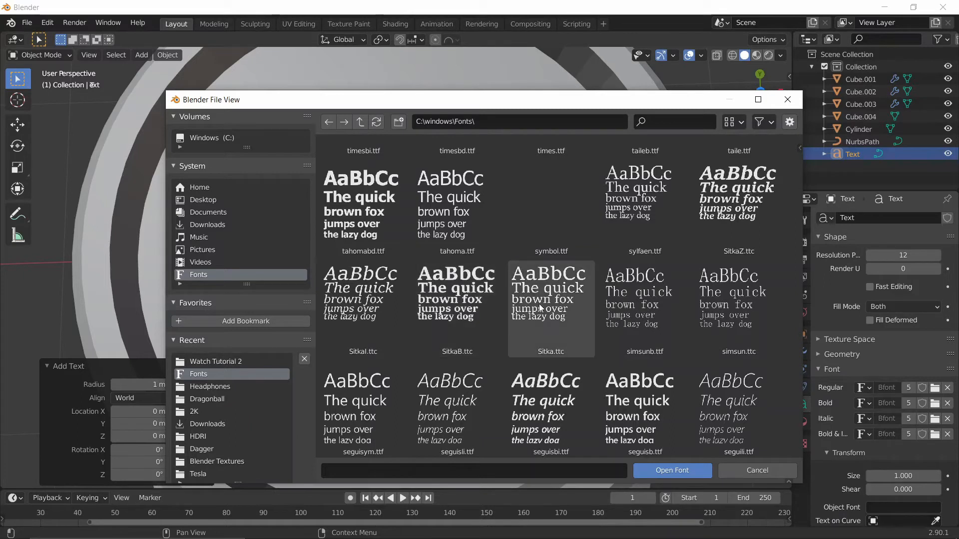
pyautogui.doubleClick(649, 223)
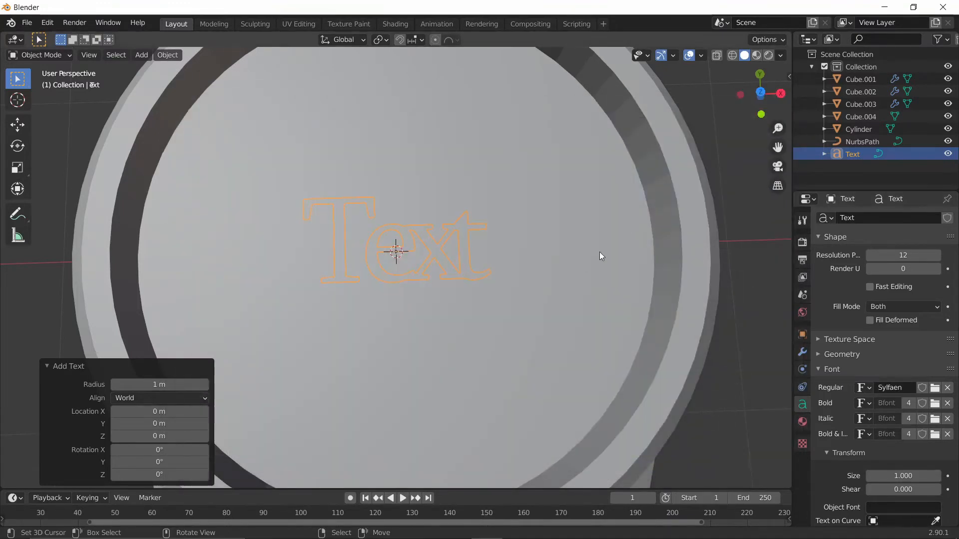
# Step: Enter text editing on the text object and delete all of its placeholder characters
pyautogui.scroll(-2, 572, 243)
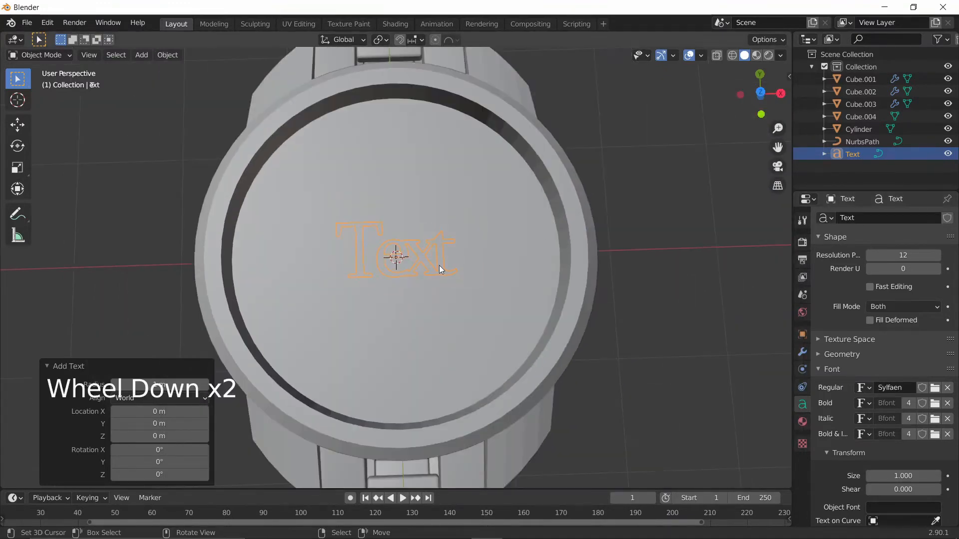
pyautogui.press('Tab')
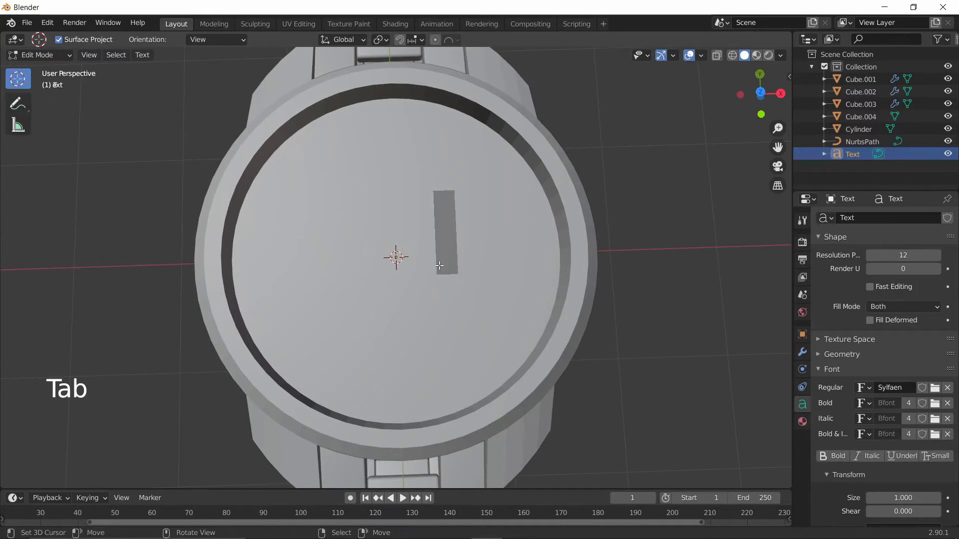
pyautogui.press('BackSpace')
pyautogui.press('BackSpace')
pyautogui.press('BackSpace')
pyautogui.press('BackSpace')
pyautogui.press('BackSpace')
pyautogui.press('BackSpace')
pyautogui.press('BackSpace')
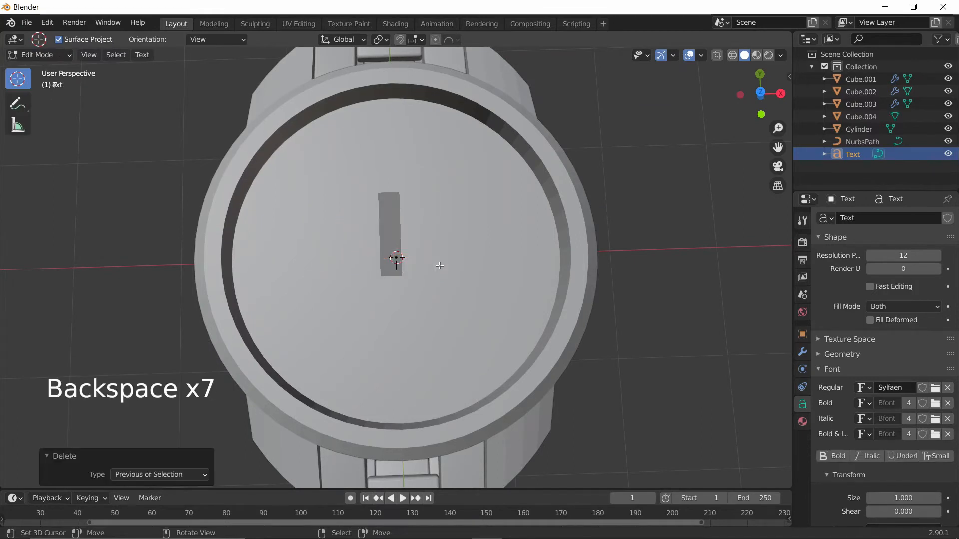
# Step: Finish editing the XII text and raise it about 0.177 m along Z above the dial face
pyautogui.scroll(3, 416, 277)
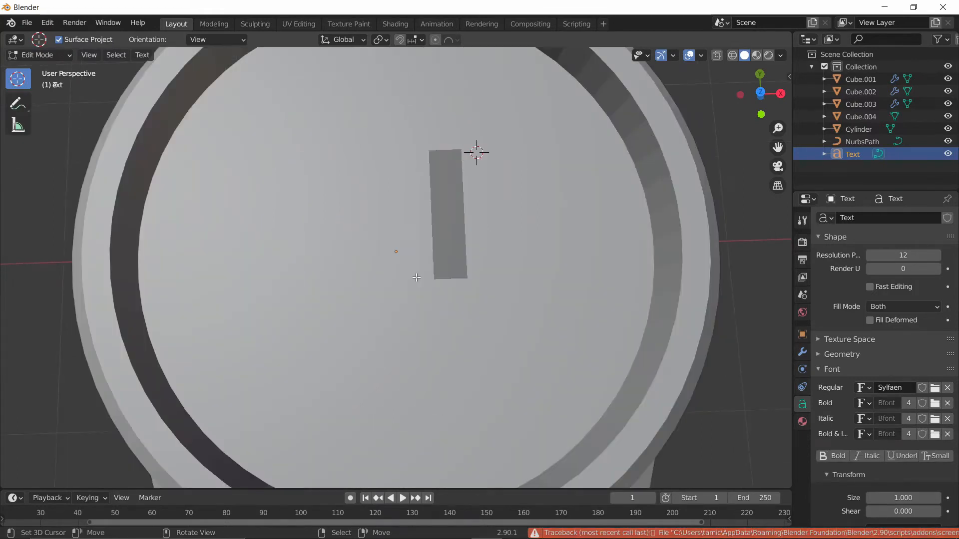
pyautogui.moveTo(416, 277); pyautogui.dragTo(379, 245, button='middle')
pyautogui.press('Tab')
pyautogui.press('g')
pyautogui.press('z')
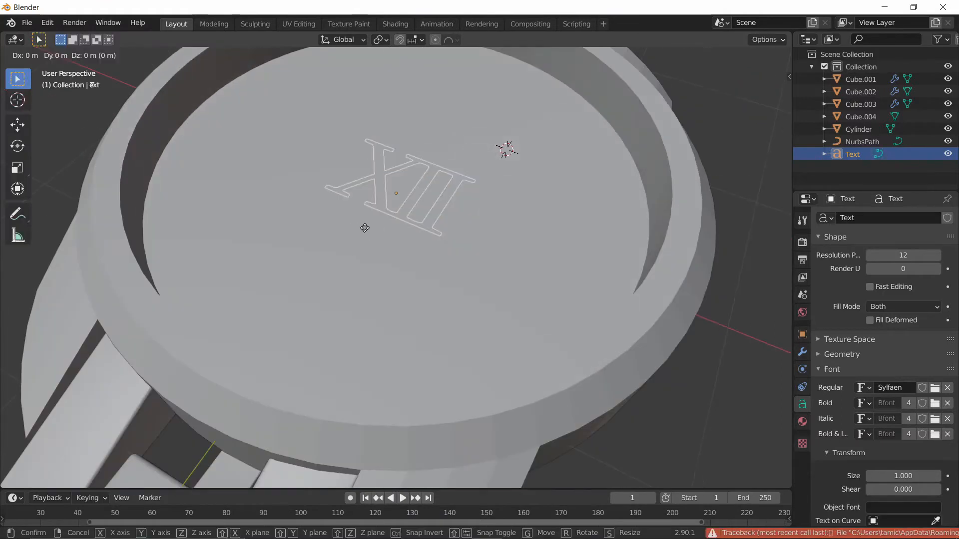
pyautogui.click(356, 209)
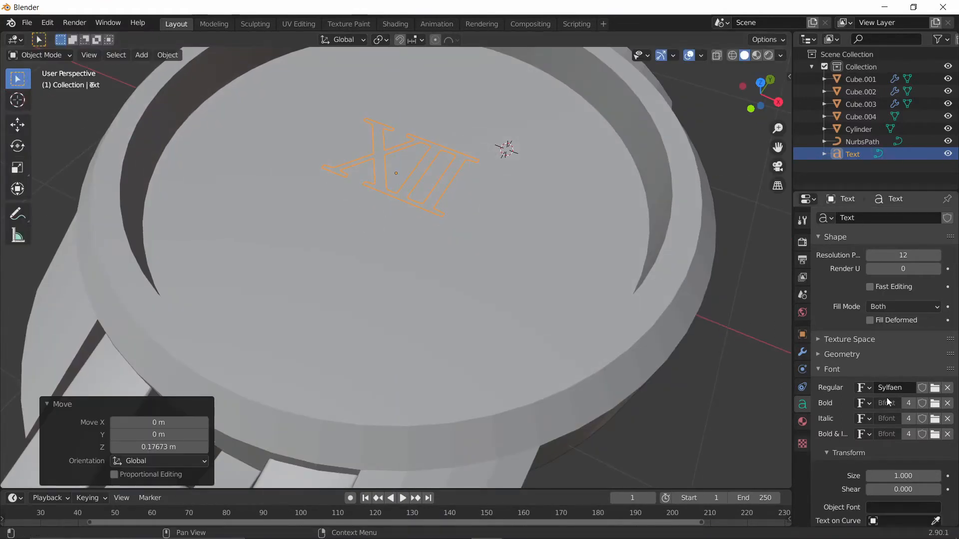
# Step: Give the XII text thickness by setting its geometry extrusion to 0.02 m
pyautogui.moveTo(363, 193); pyautogui.dragTo(821, 349, button='middle')
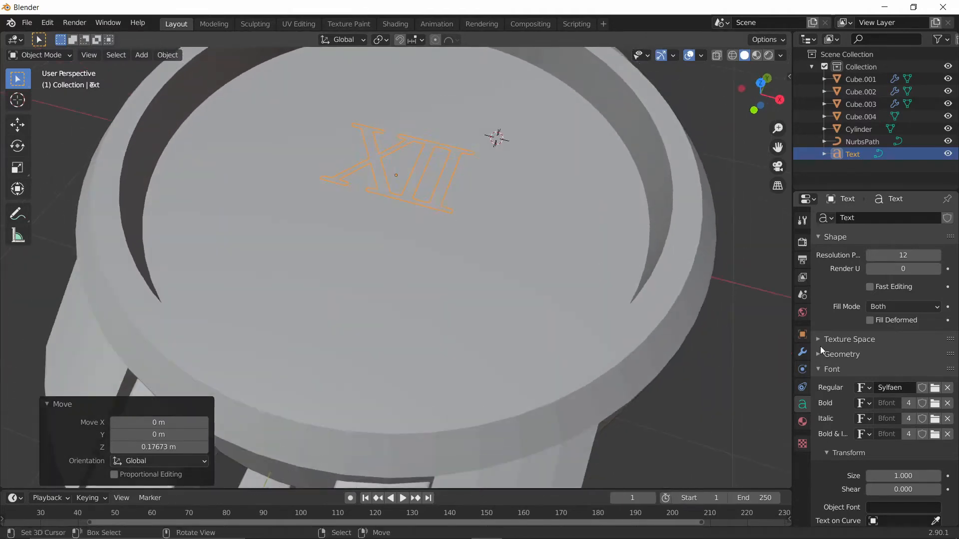
pyautogui.moveTo(332, 218); pyautogui.dragTo(334, 250, button='middle')
pyautogui.scroll(-4, 337, 233)
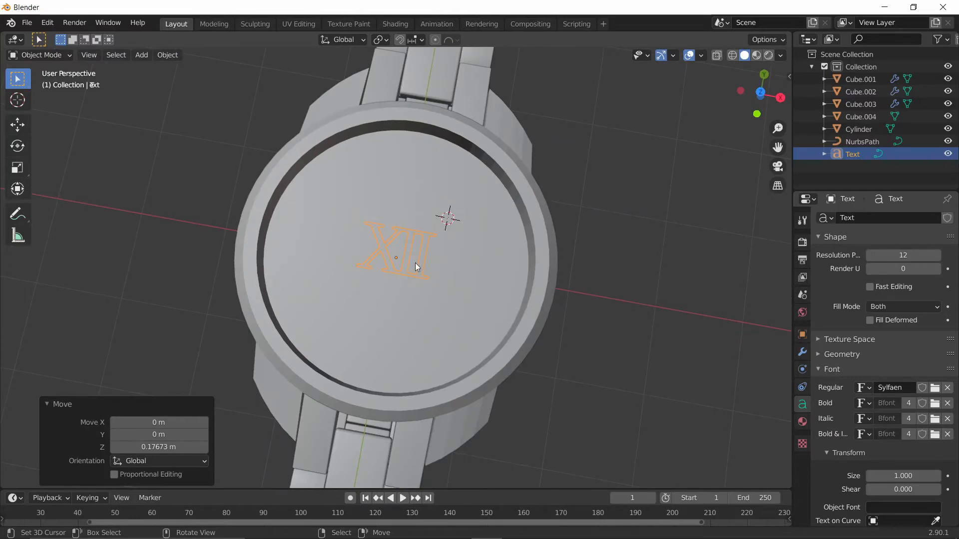
pyautogui.scroll(4, 415, 264)
pyautogui.moveTo(397, 251); pyautogui.dragTo(351, 226, button='middle')
pyautogui.scroll(-10, 839, 334)
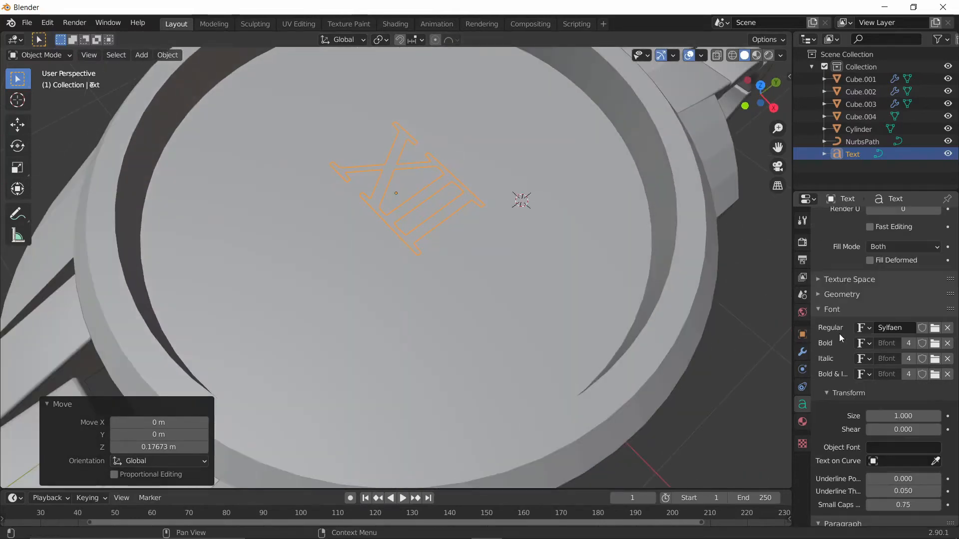
pyautogui.scroll(12, 850, 367)
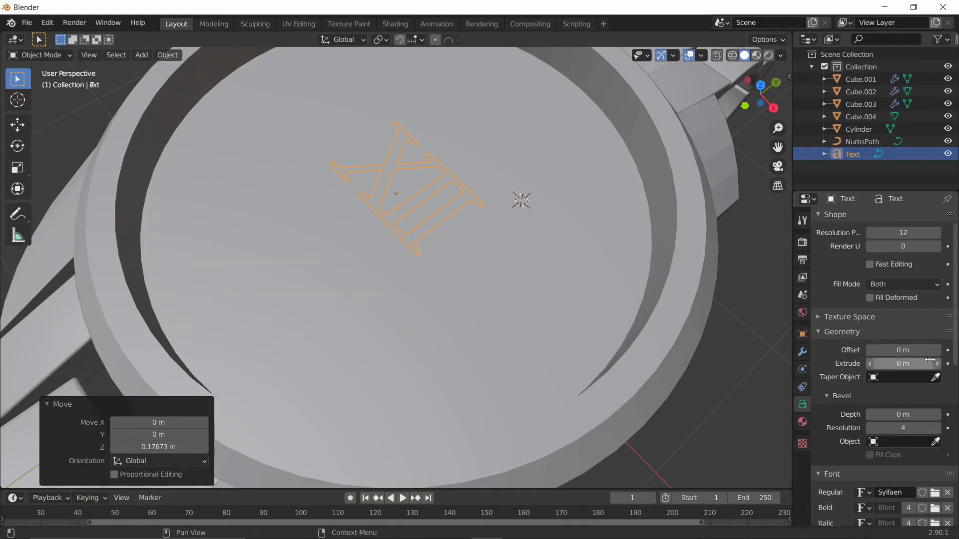
pyautogui.click(936, 363)
pyautogui.click(936, 364)
pyautogui.click(936, 364)
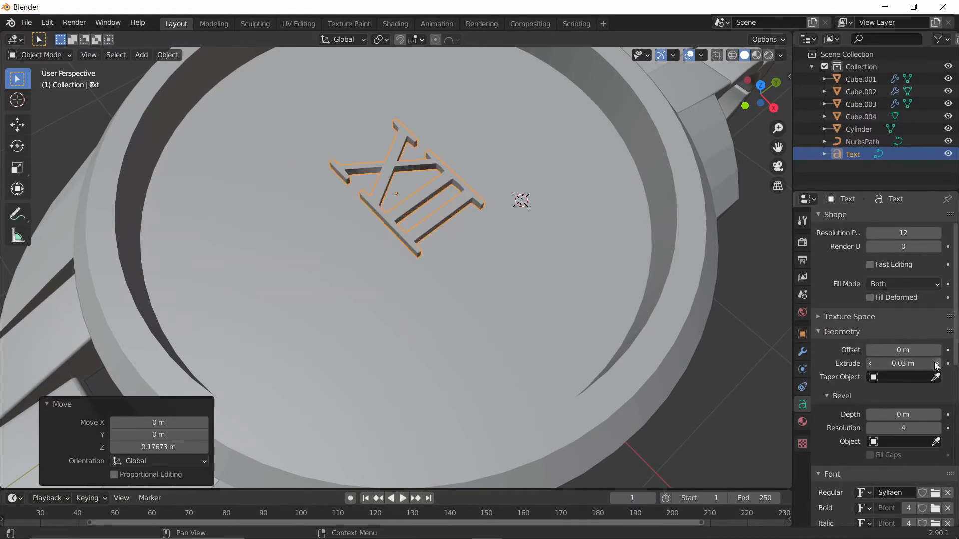
pyautogui.click(936, 364)
pyautogui.moveTo(879, 362); pyautogui.dragTo(867, 361)
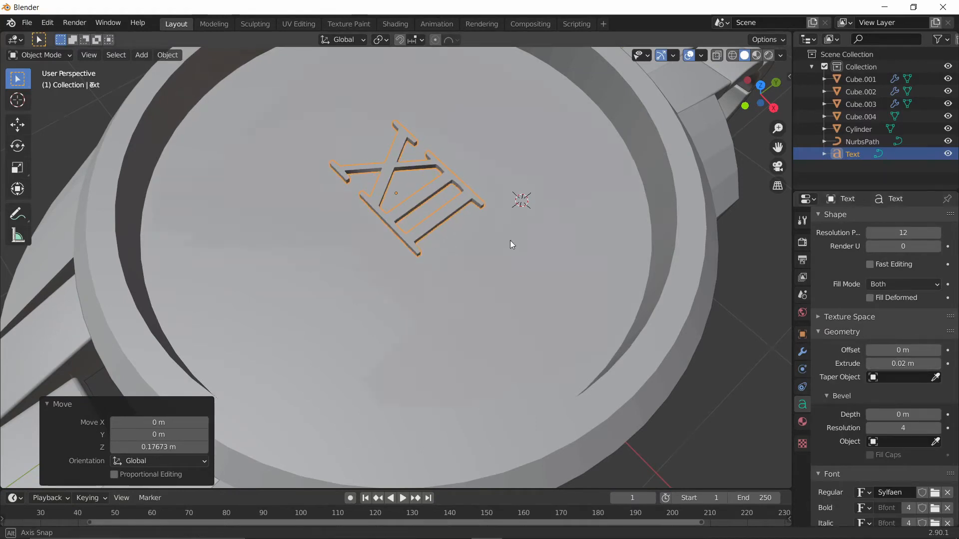
# Step: View the watch from the top and reset the 3D cursor to the world origin
pyautogui.moveTo(511, 241); pyautogui.dragTo(565, 262, button='middle')
pyautogui.press('`')
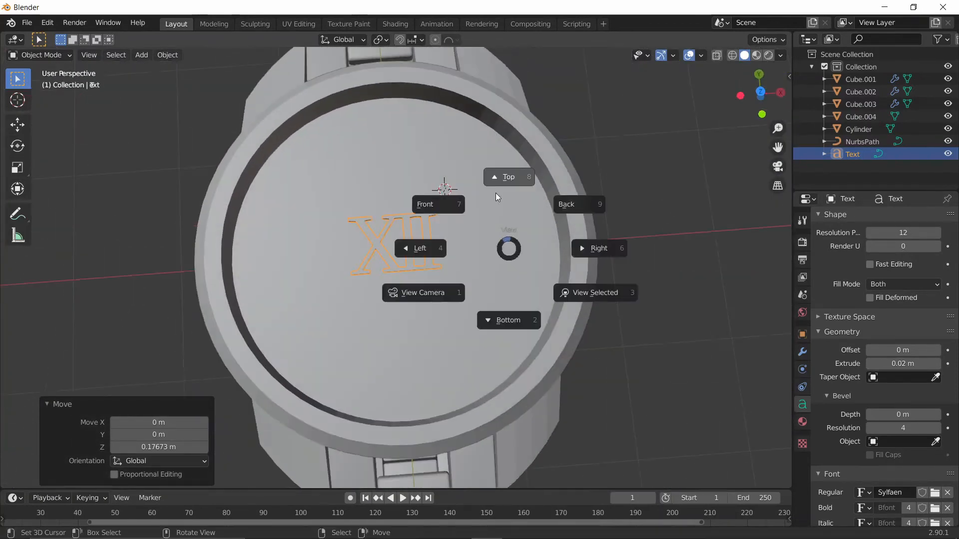
pyautogui.click(497, 180)
pyautogui.hotkey('shift', 'c')
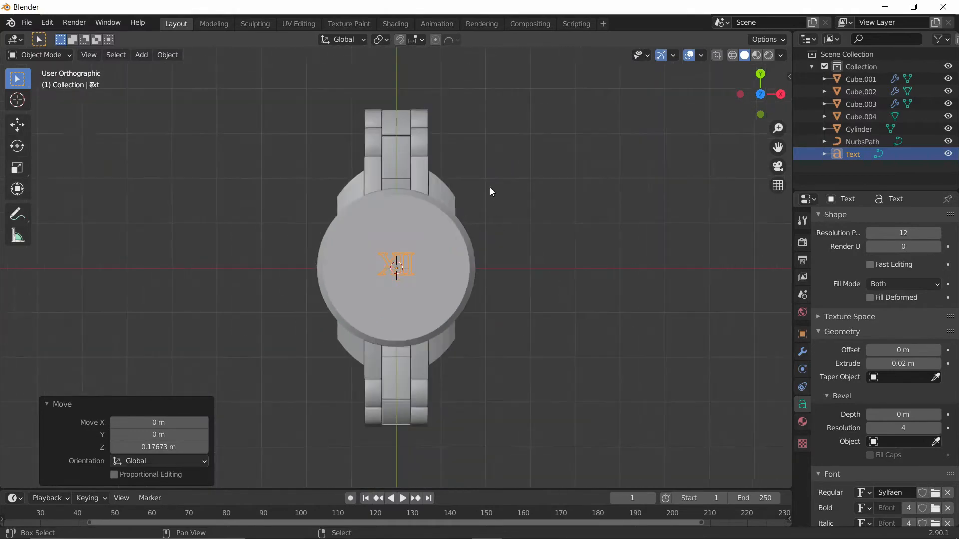
# Step: Extrude the selected ring of dial faces downward by about 0.017 m and return to Object Mode
pyautogui.scroll(8, 424, 263)
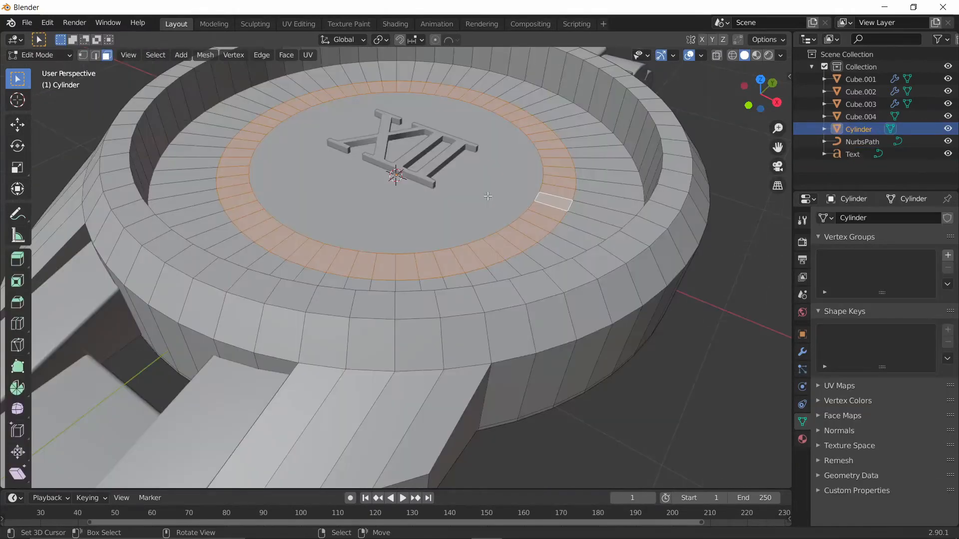
pyautogui.press('e')
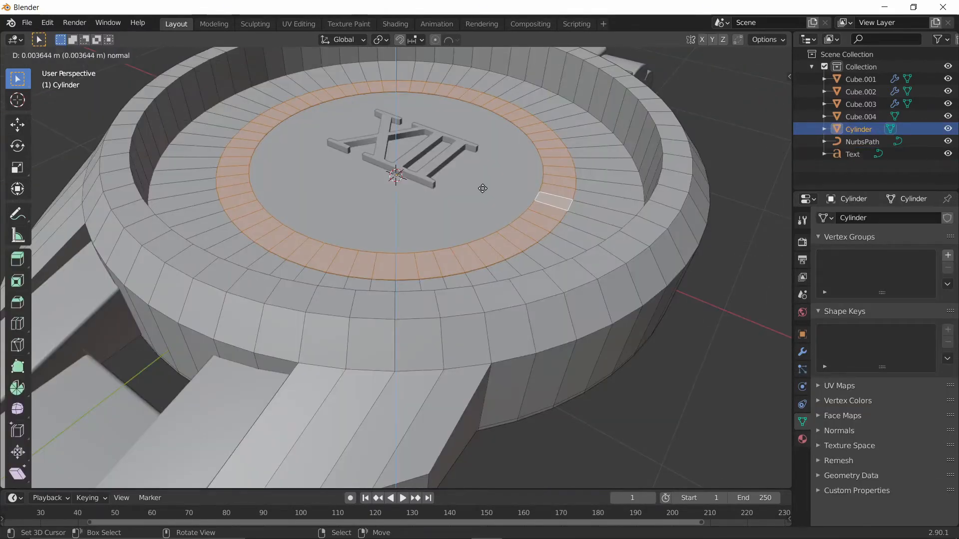
pyautogui.click(479, 216)
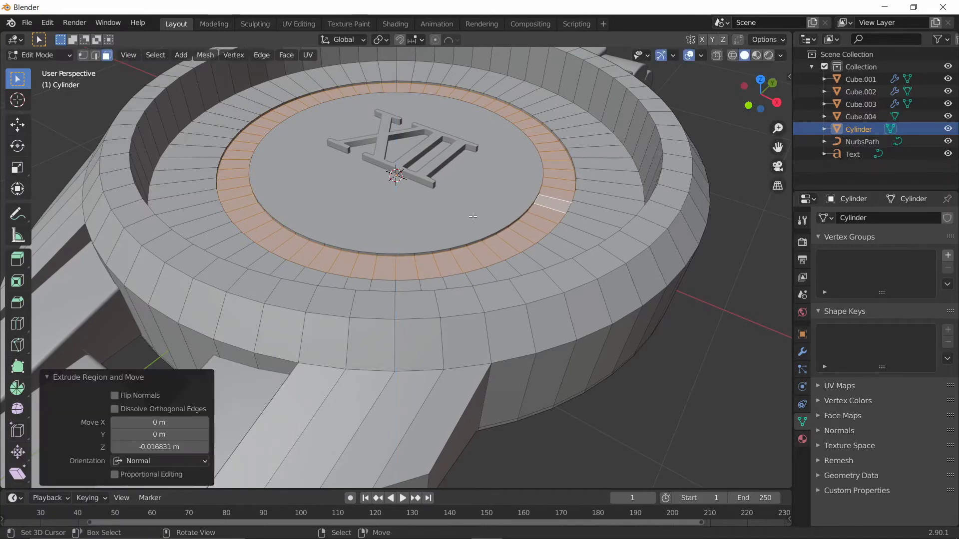
pyautogui.scroll(-1, 479, 216)
pyautogui.moveTo(479, 216); pyautogui.dragTo(487, 263, button='middle')
pyautogui.press('Tab')
# Step: Select the XII text and, in top view, move it about 0.995 m along Y toward the dial's 12 o'clock position
pyautogui.press('`')
pyautogui.click(444, 178)
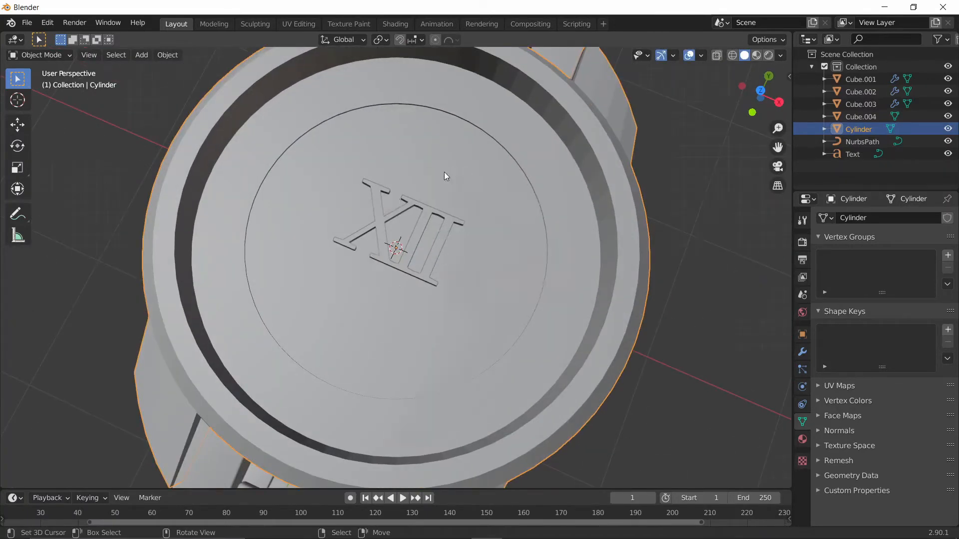
pyautogui.click(420, 230)
pyautogui.keyDown('shift'); pyautogui.moveTo(424, 230); pyautogui.dragTo(435, 316, button='middle'); pyautogui.keyUp('shift')
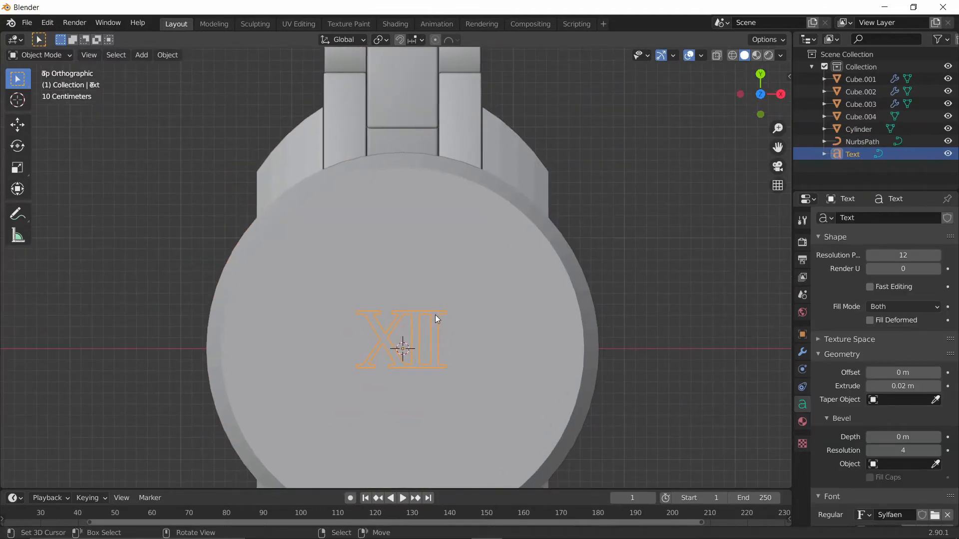
pyautogui.scroll(2, 436, 315)
pyautogui.press('g')
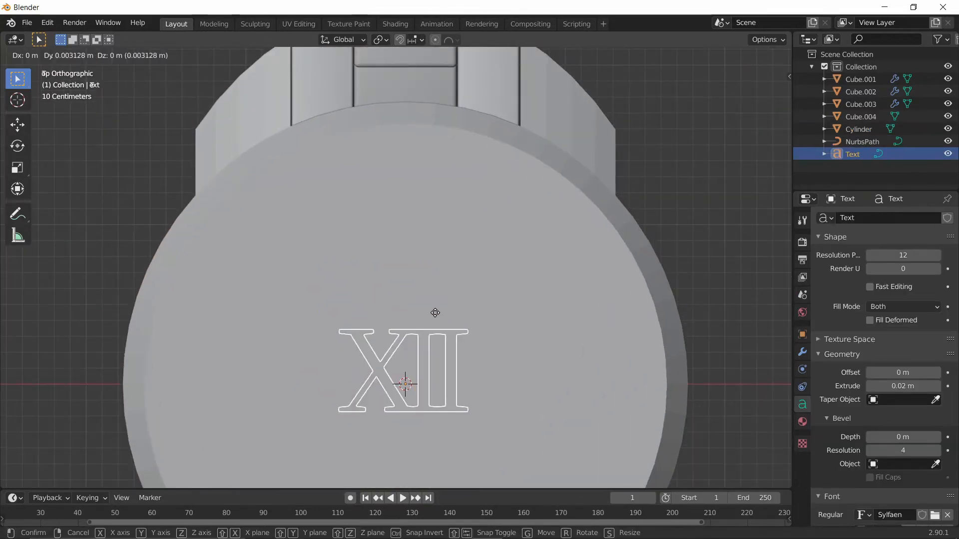
pyautogui.press('z')
pyautogui.rightClick(438, 238)
pyautogui.press('y')
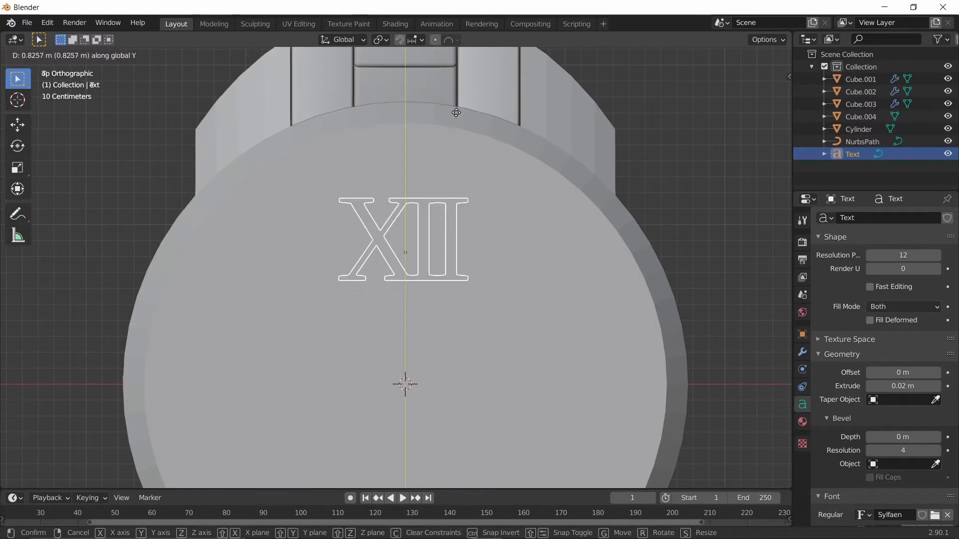
pyautogui.click(469, 178)
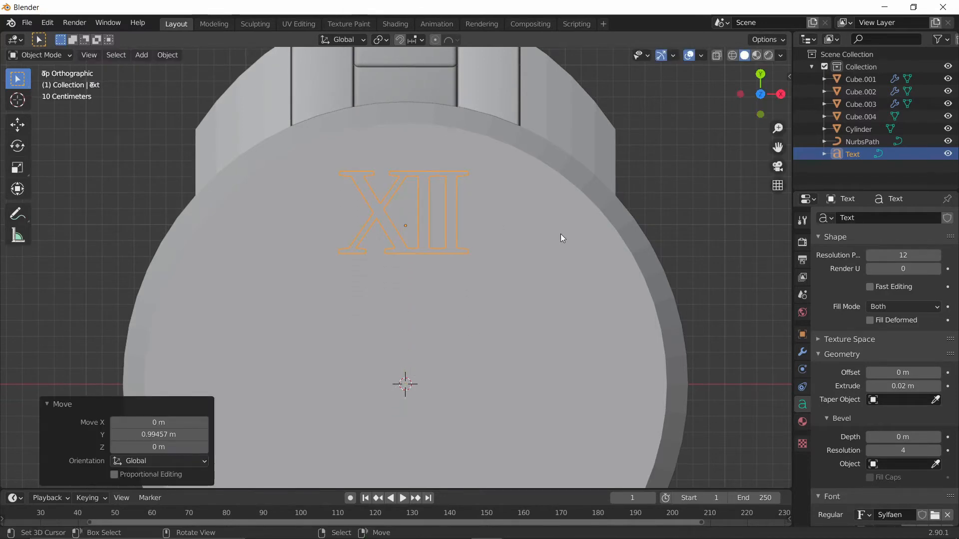
# Step: Scale the XII text by about 0.583 and move it about 0.233 m further along Y onto the outer dial ring
pyautogui.press('s')
pyautogui.click(491, 231)
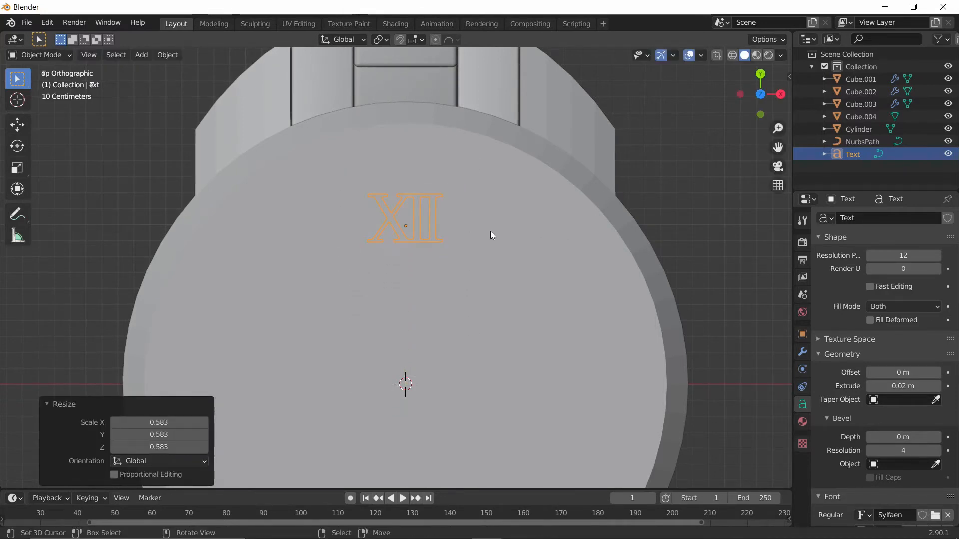
pyautogui.moveTo(490, 231); pyautogui.dragTo(376, 194, button='middle')
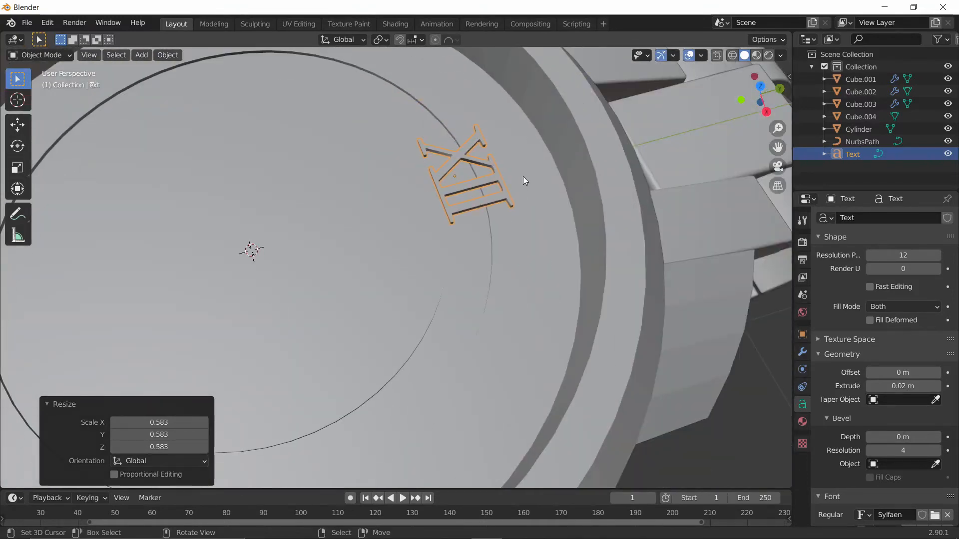
pyautogui.press('g')
pyautogui.press('y')
pyautogui.click(571, 169)
# Step: Lower the XII text by about 0.04 m along Z onto the dial surface
pyautogui.moveTo(571, 169); pyautogui.dragTo(438, 229, button='middle')
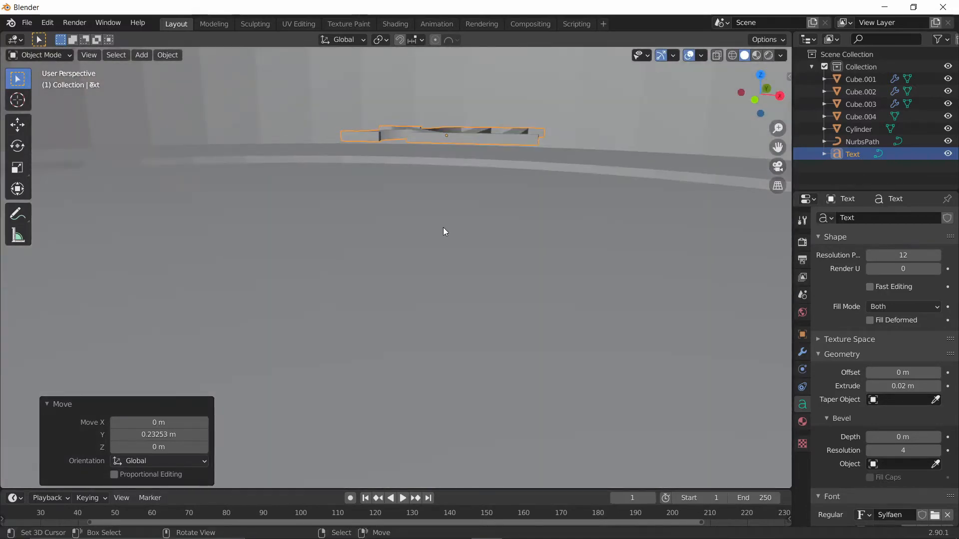
pyautogui.press('g')
pyautogui.press('z')
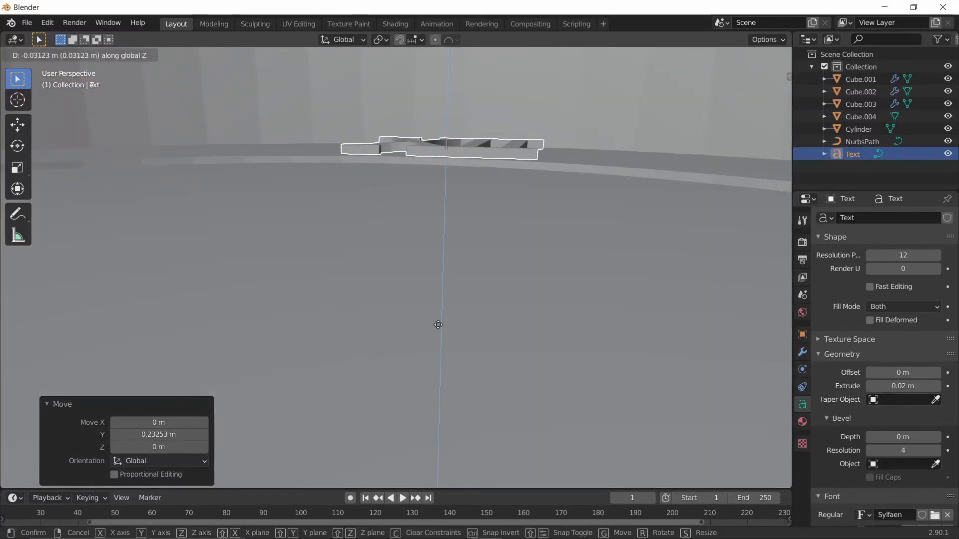
pyautogui.click(438, 351)
pyautogui.moveTo(439, 336); pyautogui.dragTo(487, 284, button='middle')
pyautogui.scroll(-3, 488, 283)
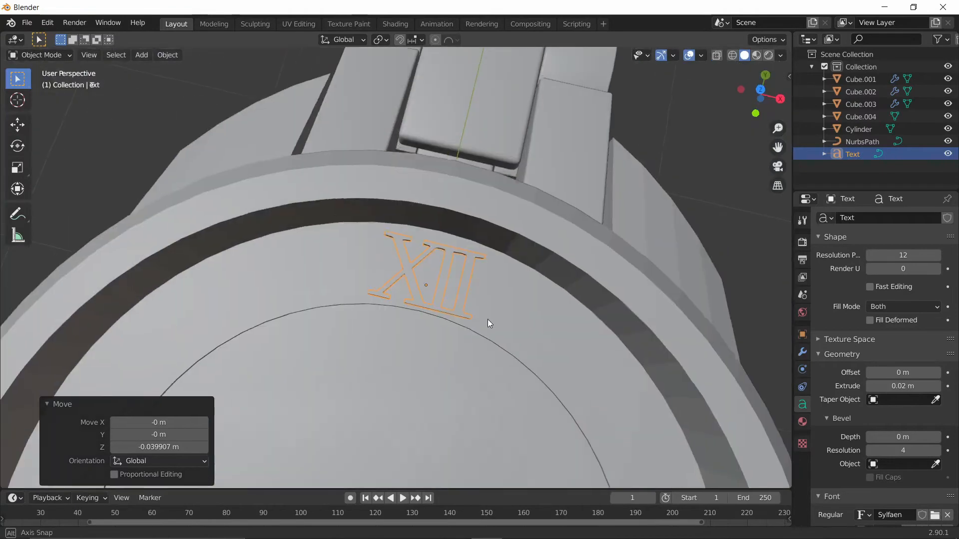
# Step: Scale the XII text by about 0.924 and set its character spacing to 0.850
pyautogui.press('s')
pyautogui.click(513, 303)
pyautogui.scroll(-10, 926, 447)
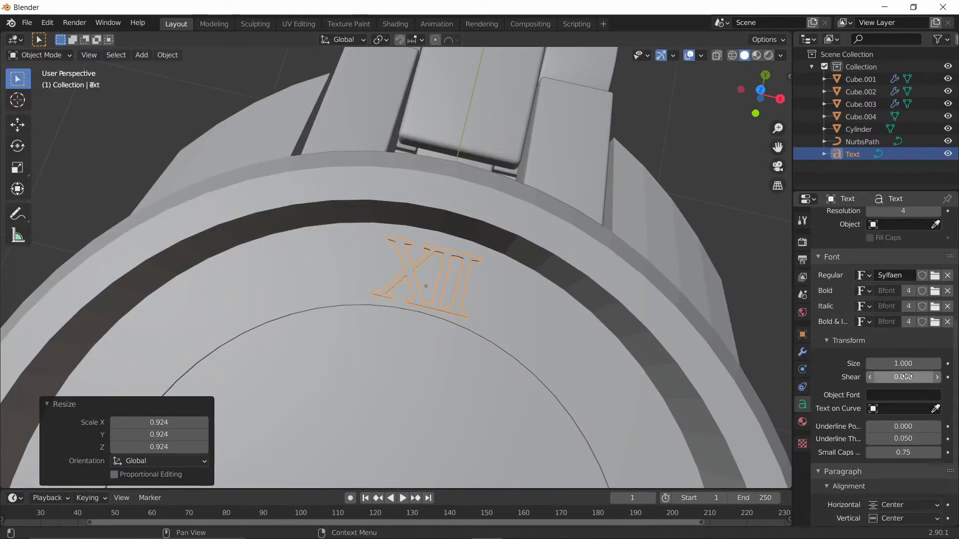
pyautogui.scroll(-5, 924, 444)
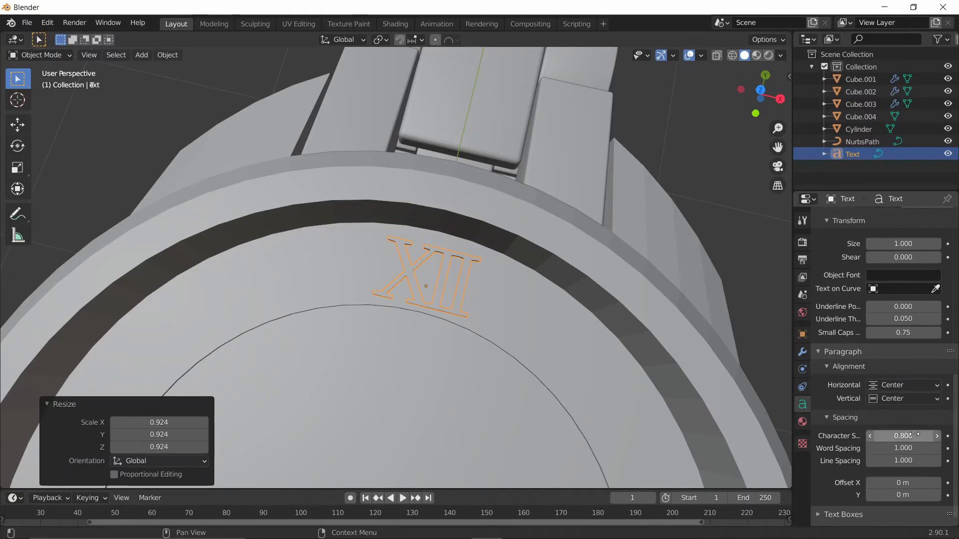
pyautogui.click(914, 435)
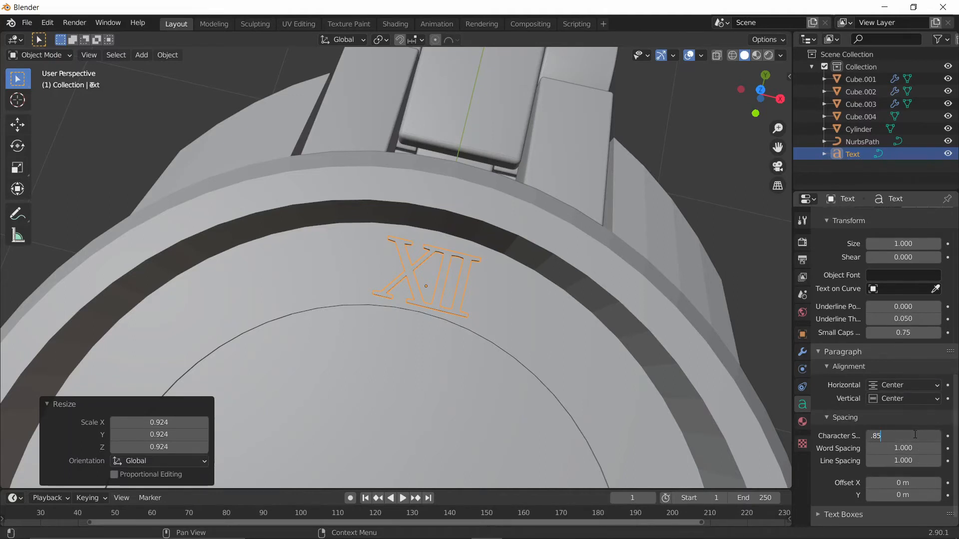
pyautogui.scroll(-3, 558, 177)
pyautogui.moveTo(557, 177); pyautogui.dragTo(585, 247, button='middle')
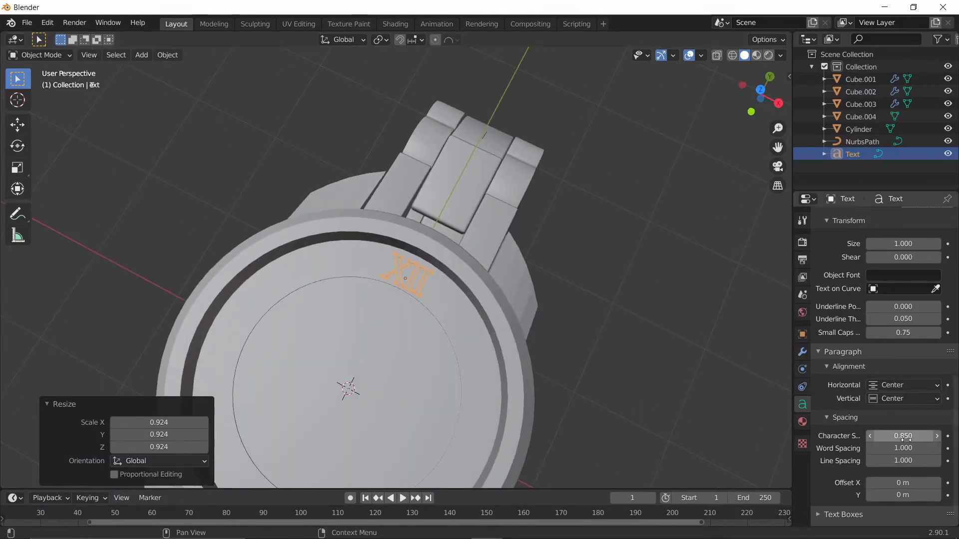
# Step: In top view, duplicate the XII text and leave the copy in the original's place
pyautogui.press('`')
pyautogui.click(395, 254)
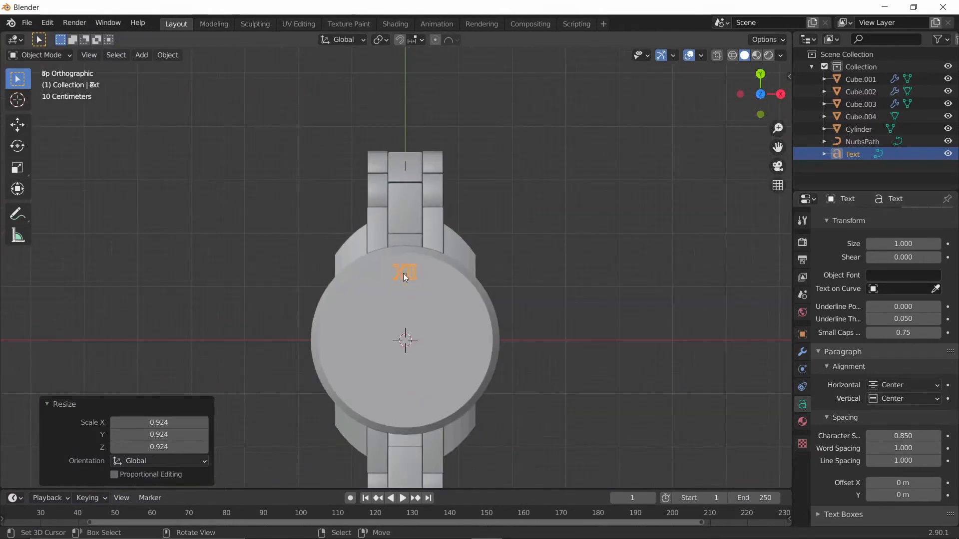
pyautogui.scroll(2, 454, 326)
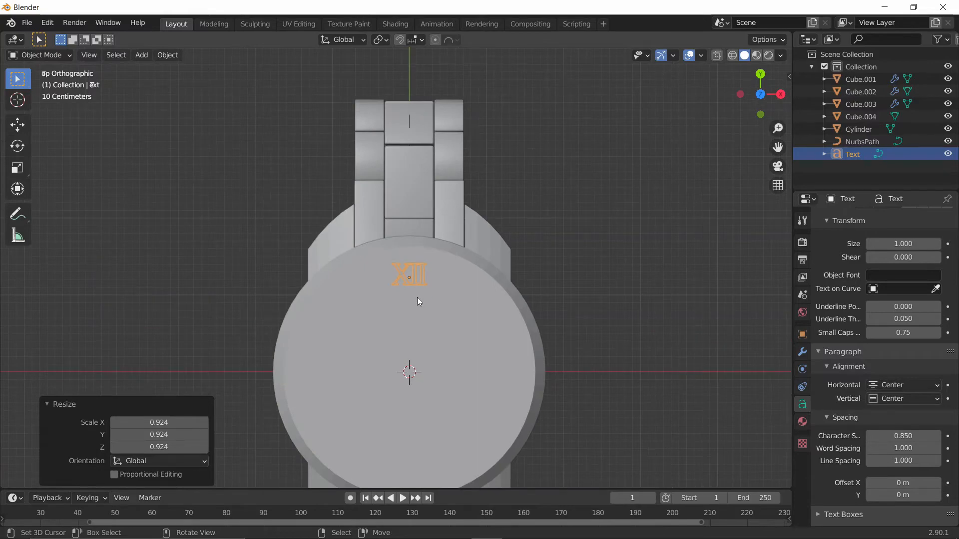
pyautogui.scroll(4, 395, 265)
pyautogui.hotkey('shift', 'd')
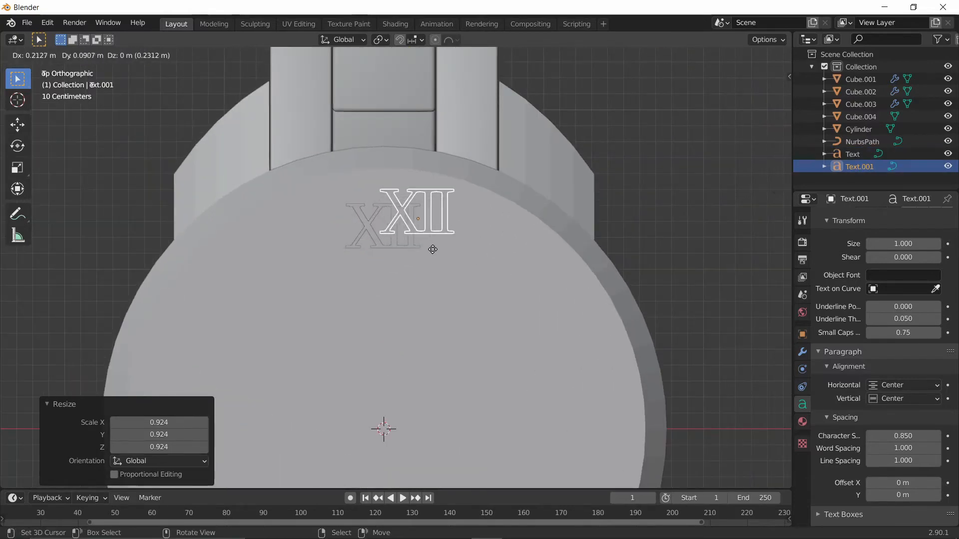
pyautogui.rightClick(402, 242)
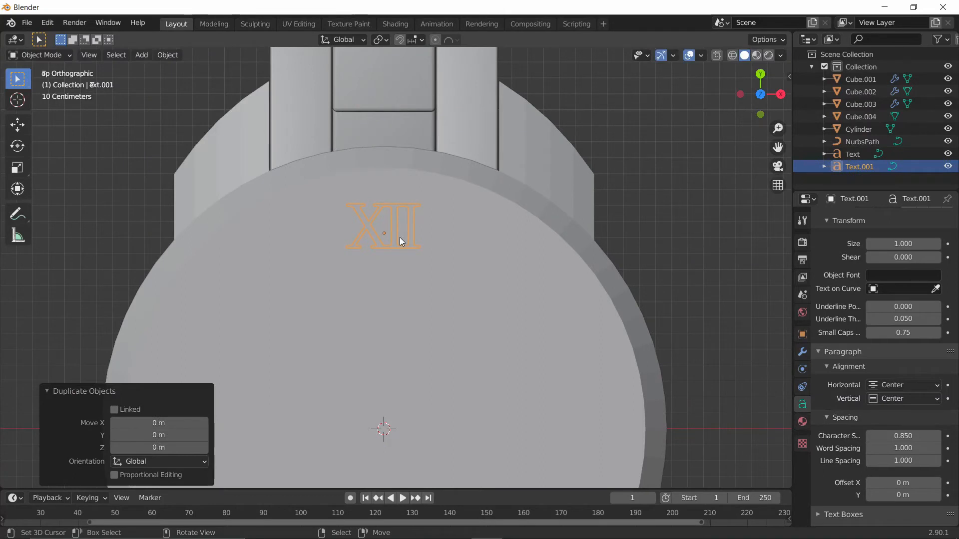
# Step: Set the pivot point to the 3D cursor and rotate the XII copy 30° around the dial's centre
pyautogui.scroll(-3, 379, 272)
pyautogui.press('.')
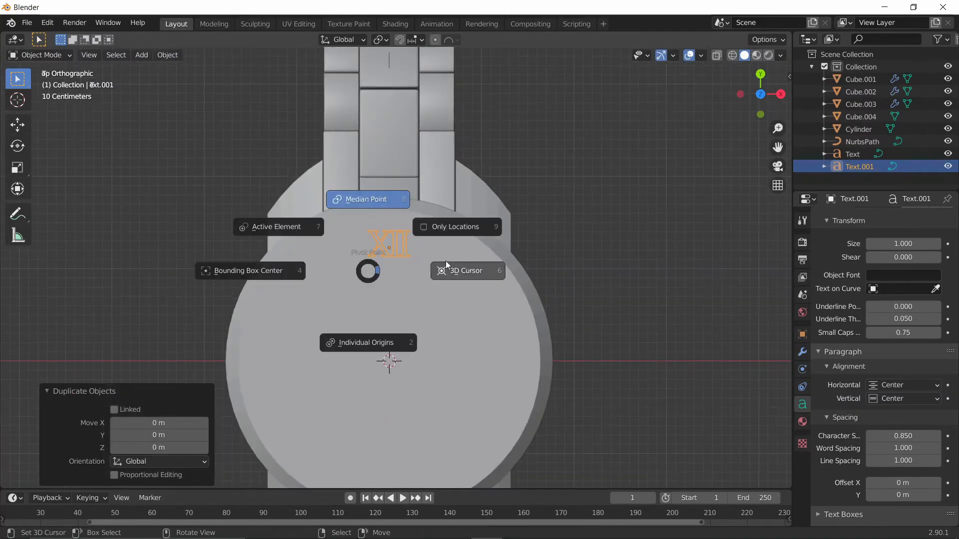
pyautogui.click(472, 274)
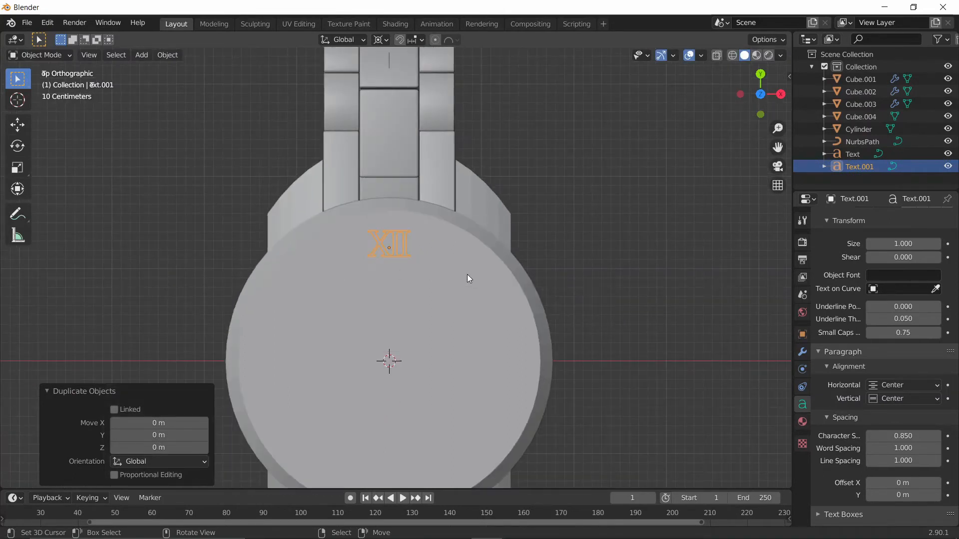
pyautogui.write('r30')
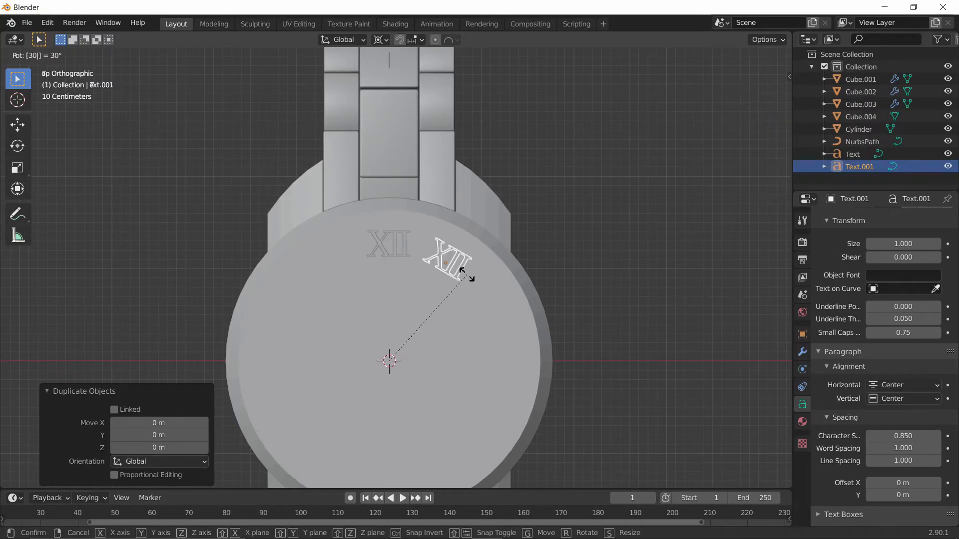
pyautogui.press('Return')
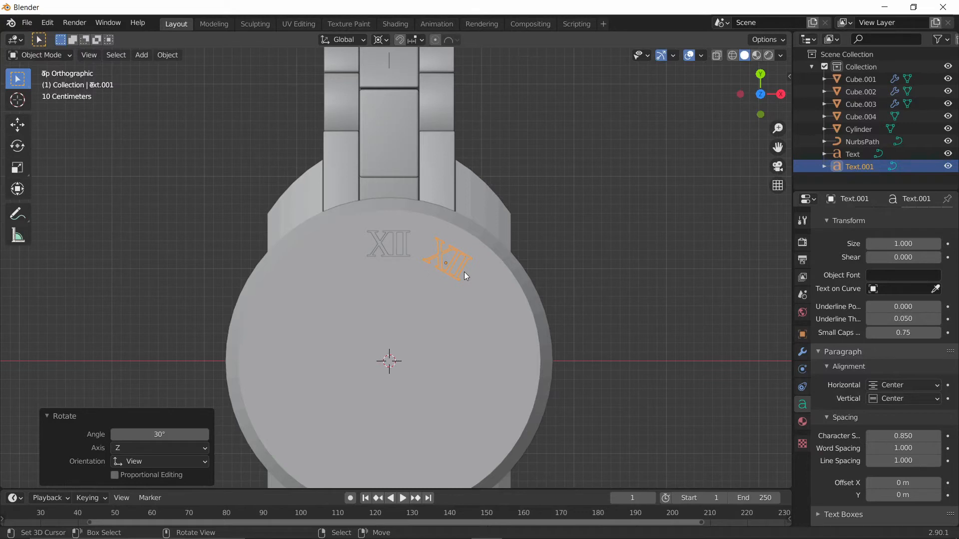
# Step: Change the rotated copy's text at the one o'clock position to I
pyautogui.press('Tab')
pyautogui.press('BackSpace')
pyautogui.press('BackSpace')
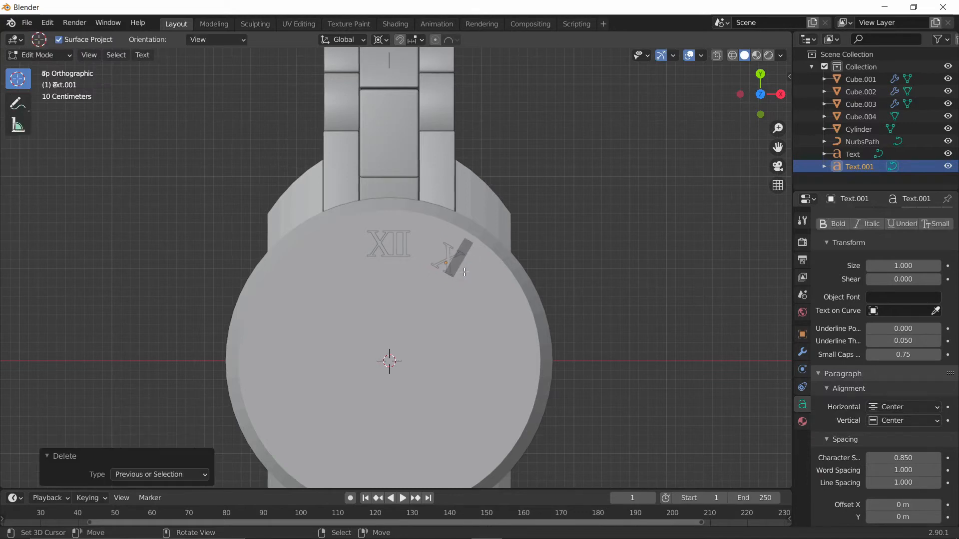
pyautogui.write('I')
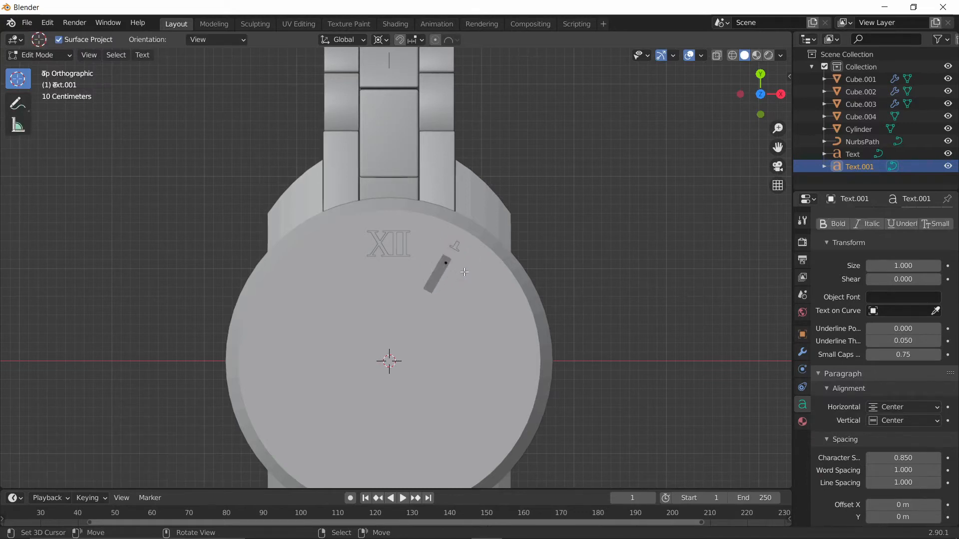
pyautogui.press('BackSpace')
pyautogui.press('Tab')
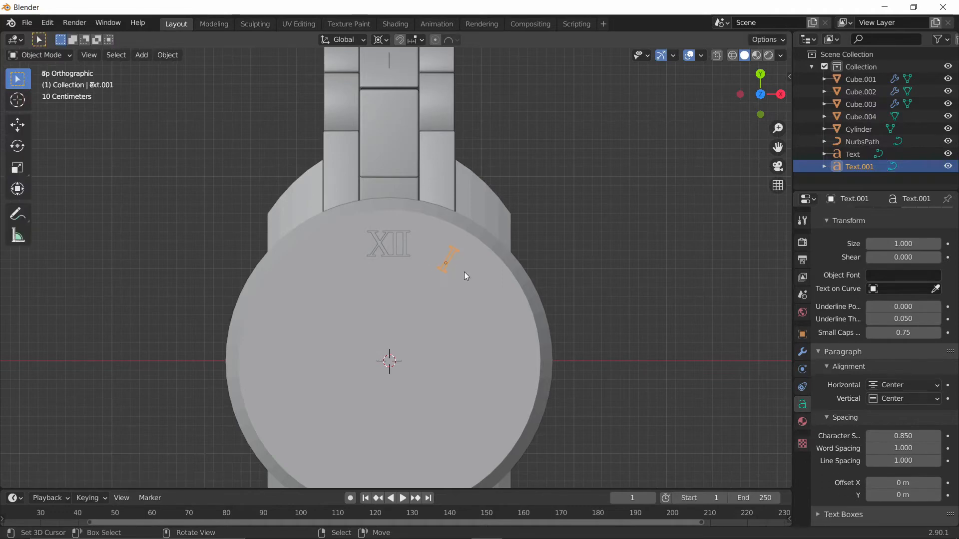
# Step: Duplicate the I numeral, rotate the copy 30° around the dial's centre and change its text to II
pyautogui.hotkey('shift', 'd')
pyautogui.rightClick(489, 258)
pyautogui.press('r')
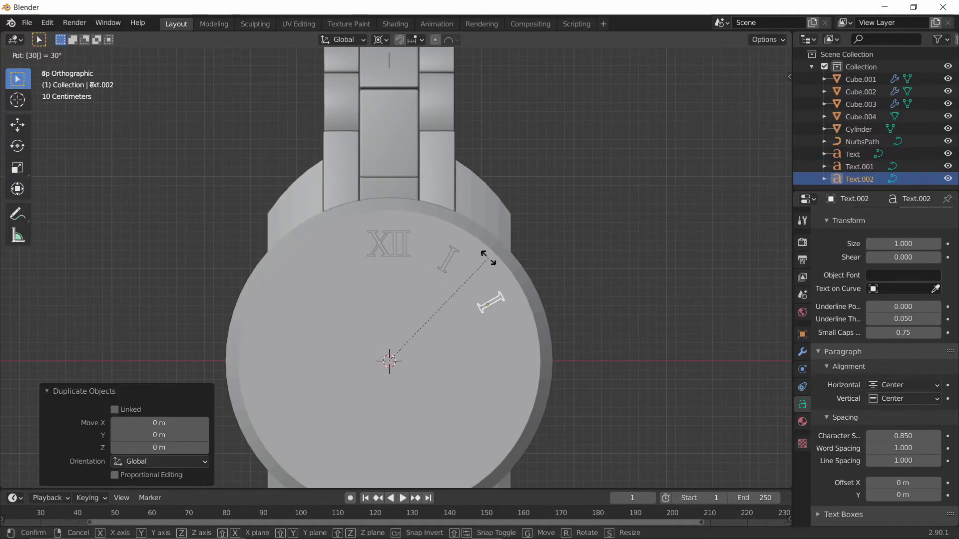
pyautogui.press('Return')
pyautogui.press('Tab')
pyautogui.press('Tab')
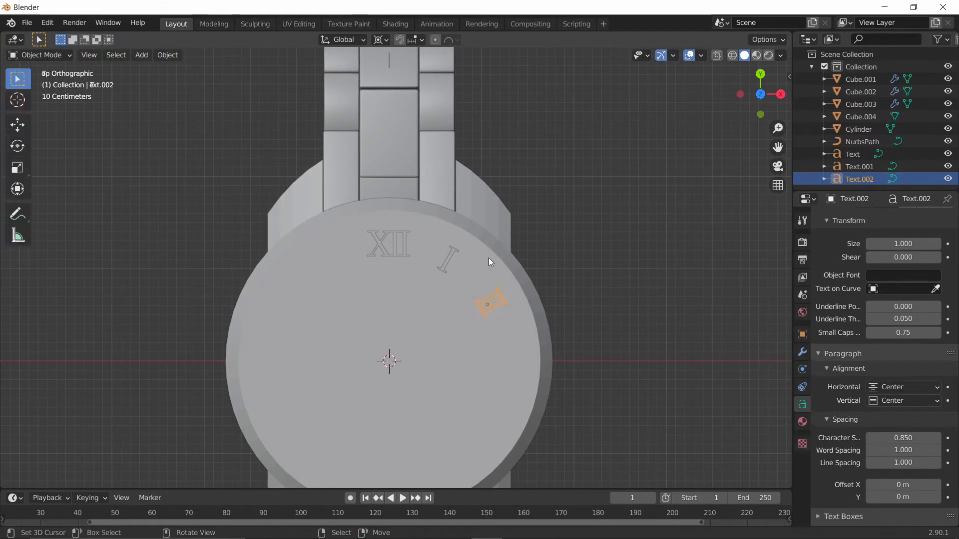
# Step: Keep duplicating the newest numeral and rotating each copy 30° around the dial, rewriting the copies as III through VIII
pyautogui.hotkey('shift', 'd')
pyautogui.rightClick(501, 249)
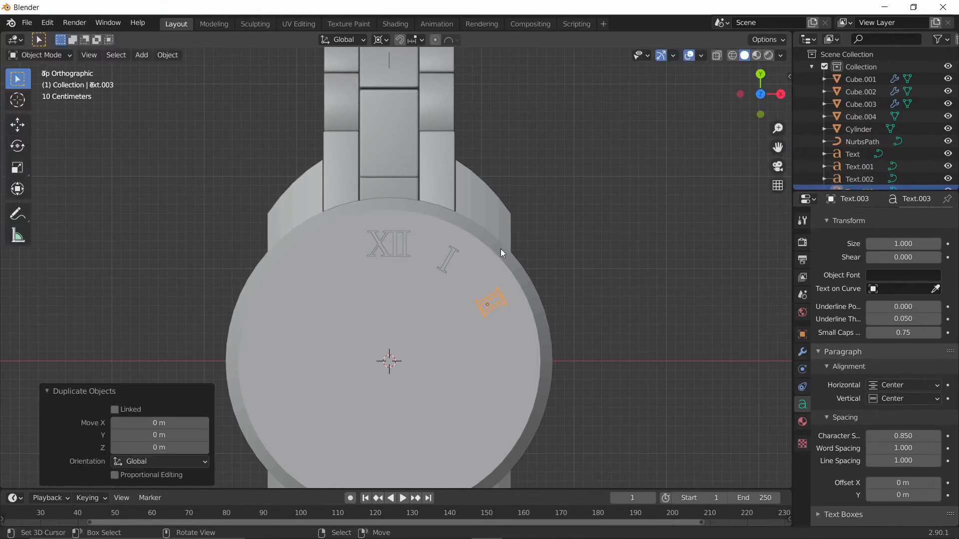
pyautogui.click(500, 249)
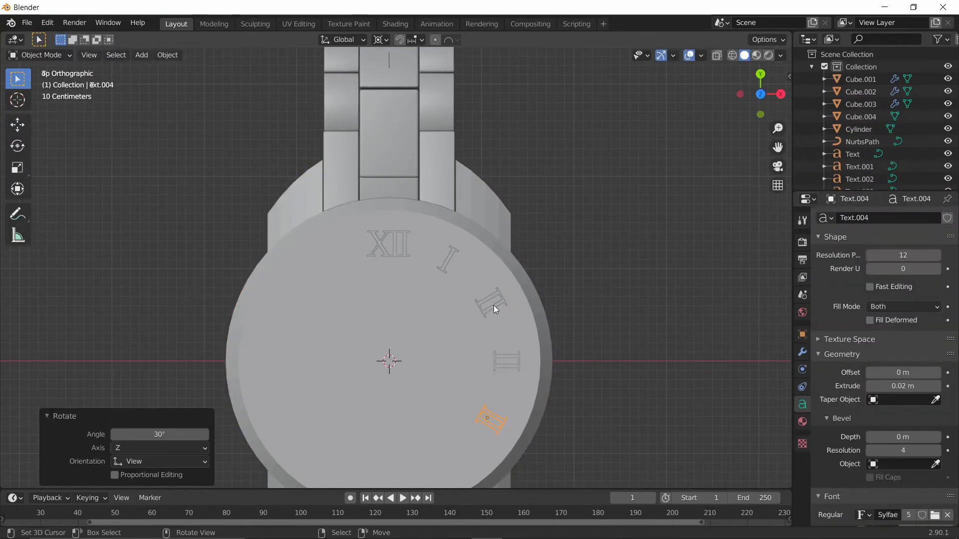
pyautogui.press('Tab')
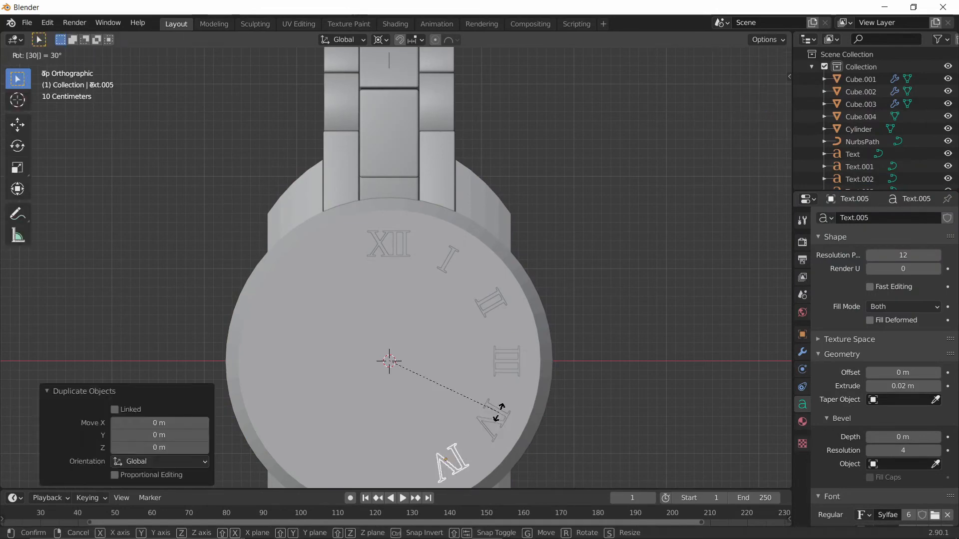
pyautogui.scroll(-3, 563, 336)
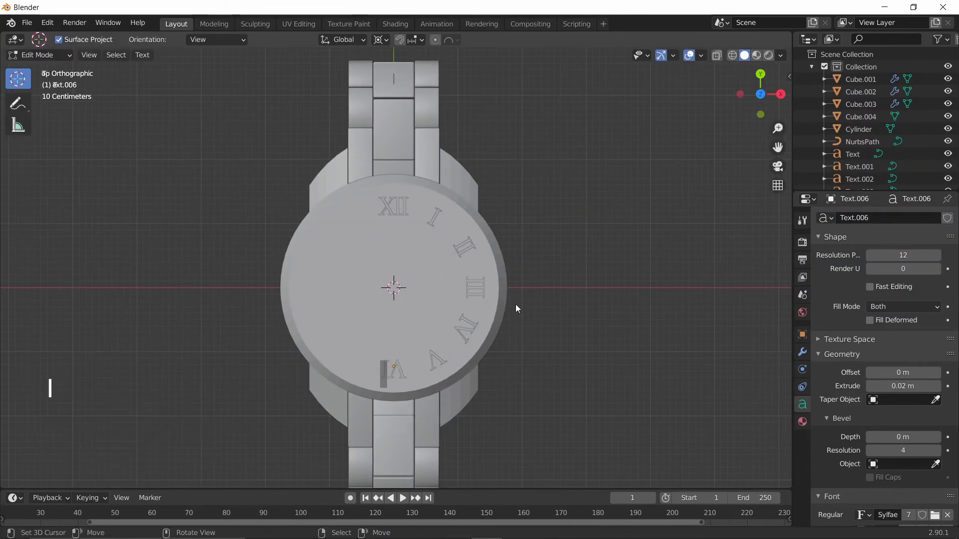
pyautogui.press('Tab')
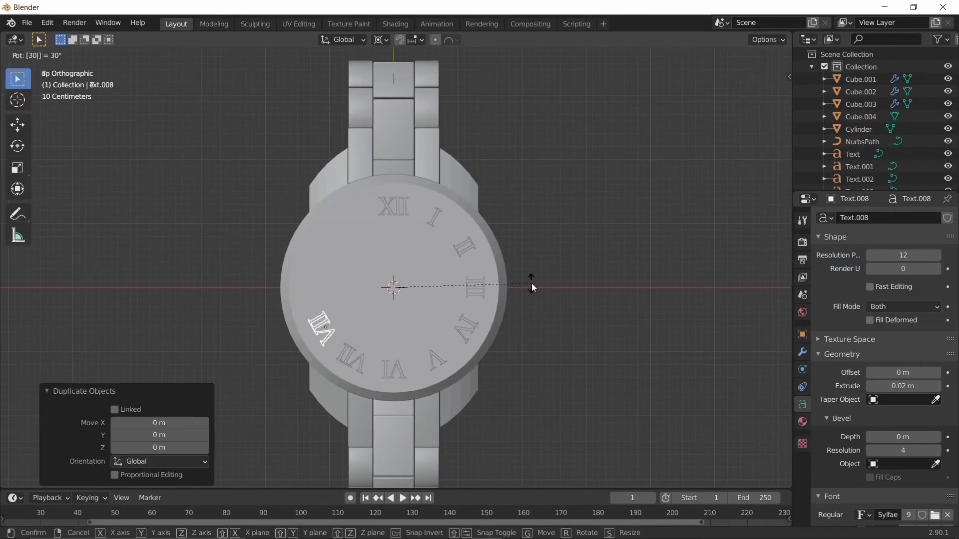
# Step: Fill the nine, ten and eleven o'clock positions with further copies rotated 30° each, reading IX, X and X
pyautogui.press('Tab')
pyautogui.write('IX')
pyautogui.press('Tab')
pyautogui.hotkey('shift', 'd')
pyautogui.press('r')
pyautogui.press('Tab')
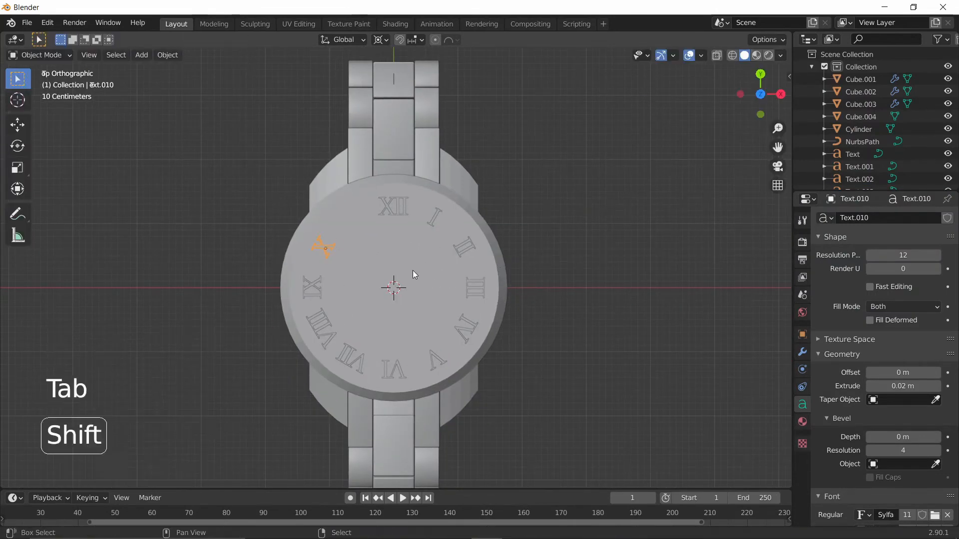
pyautogui.hotkey('shift', 'd')
pyautogui.press('Tab')
pyautogui.press('Tab')
pyautogui.rightClick(636, 331)
# Step: Select all twelve numerals on the dial and scale them by about 0.759 around their individual origins
pyautogui.moveTo(636, 330); pyautogui.dragTo(534, 279, button='middle')
pyautogui.scroll(2, 345, 235)
pyautogui.rightClick(263, 187)
pyautogui.rightClick(263, 187)
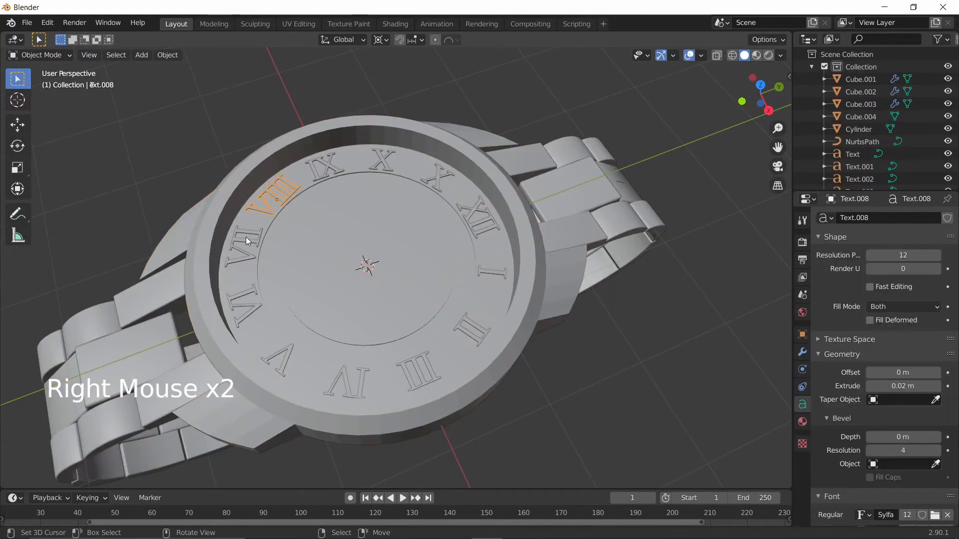
pyautogui.keyDown('shift'); pyautogui.rightClick(246, 263); pyautogui.keyUp('shift')
pyautogui.keyDown('shift'); pyautogui.rightClick(252, 315); pyautogui.keyUp('shift')
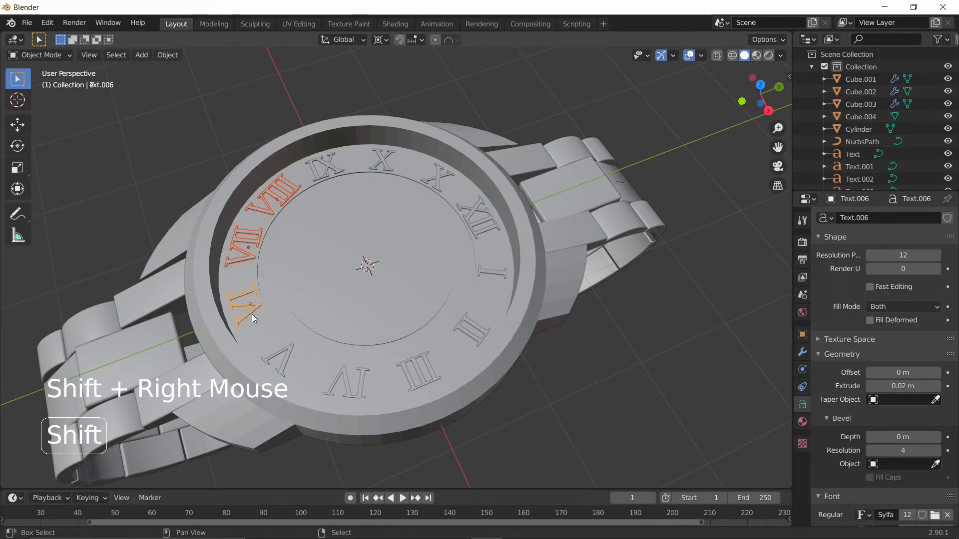
pyautogui.keyDown('shift'); pyautogui.rightClick(286, 355); pyautogui.keyUp('shift')
pyautogui.keyDown('shift'); pyautogui.rightClick(347, 382); pyautogui.keyUp('shift')
pyautogui.keyDown('shift'); pyautogui.rightClick(417, 372); pyautogui.keyUp('shift')
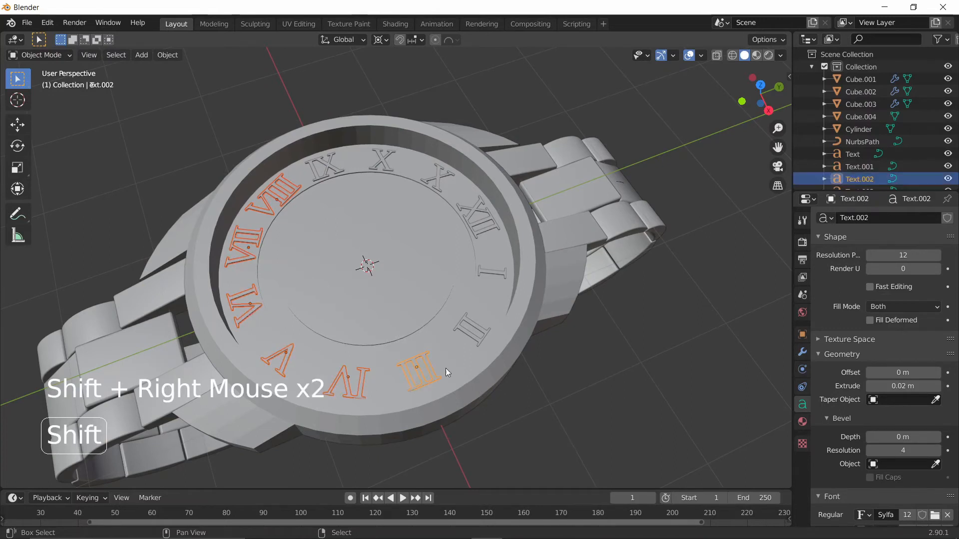
pyautogui.keyDown('shift'); pyautogui.rightClick(475, 335); pyautogui.keyUp('shift')
pyautogui.keyDown('shift'); pyautogui.rightClick(493, 272); pyautogui.keyUp('shift')
pyautogui.keyDown('shift'); pyautogui.rightClick(481, 224); pyautogui.keyUp('shift')
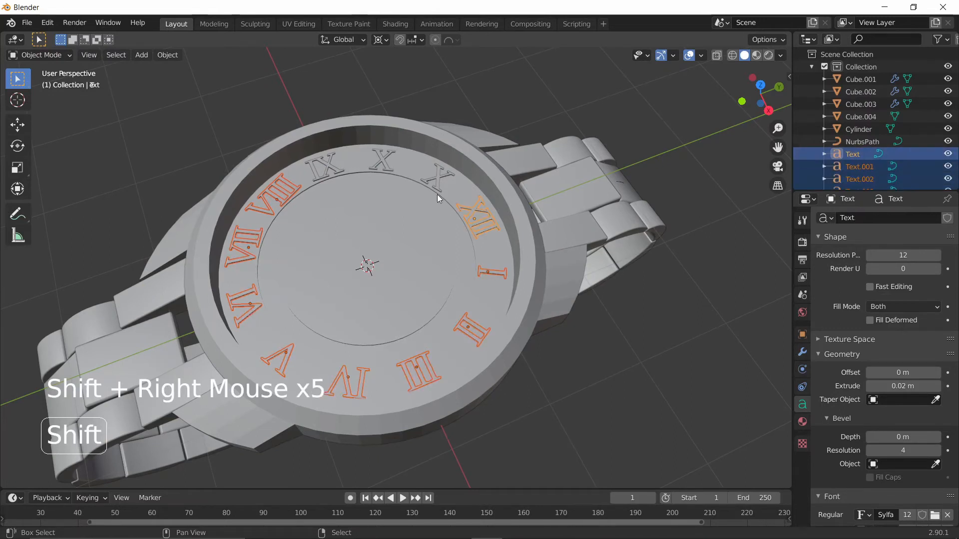
pyautogui.keyDown('shift'); pyautogui.rightClick(435, 180); pyautogui.keyUp('shift')
pyautogui.keyDown('shift'); pyautogui.rightClick(382, 164); pyautogui.keyUp('shift')
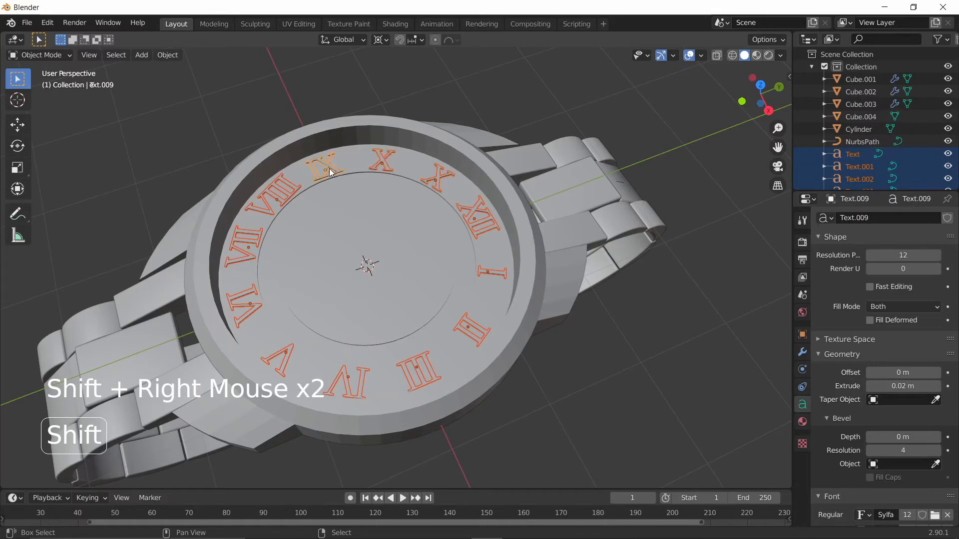
pyautogui.moveTo(330, 172); pyautogui.dragTo(489, 224, button='middle')
pyautogui.press('.')
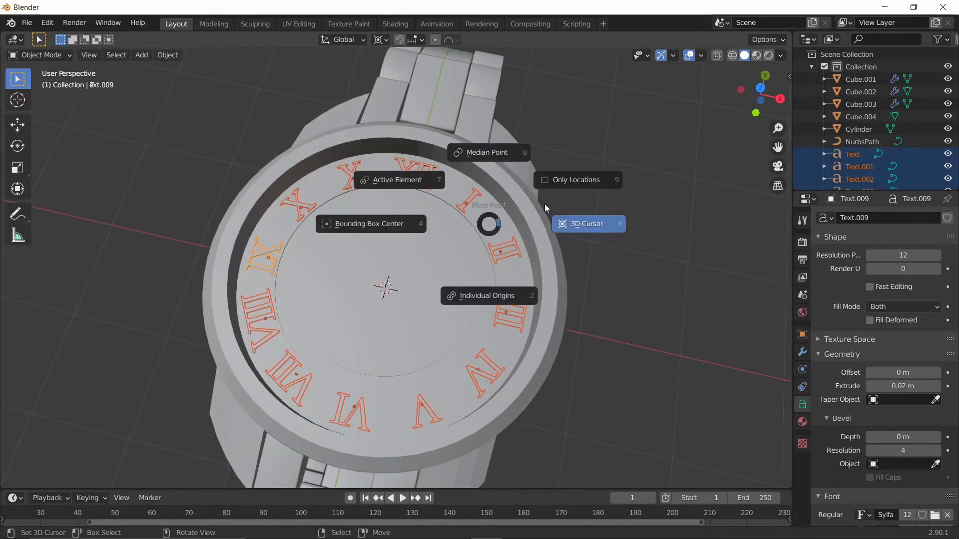
pyautogui.click(479, 296)
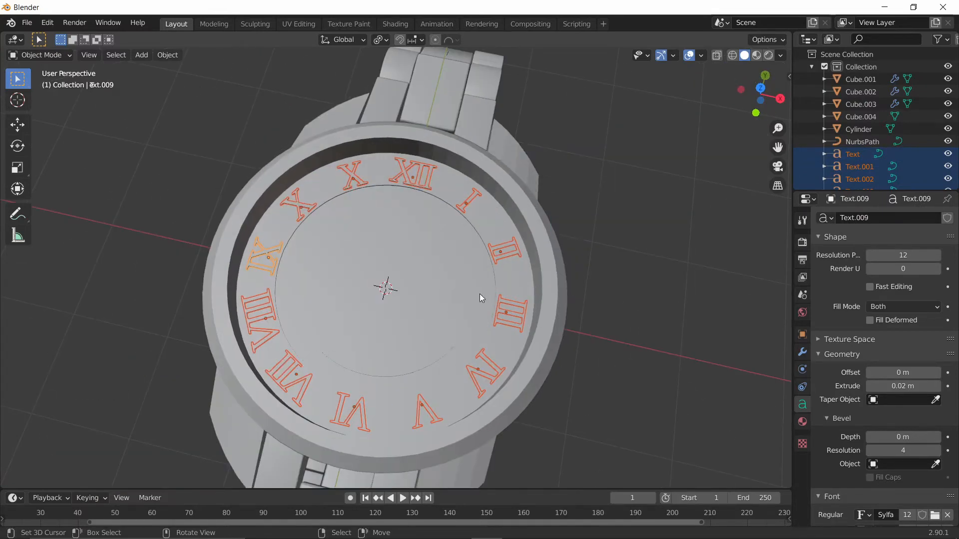
pyautogui.press('s')
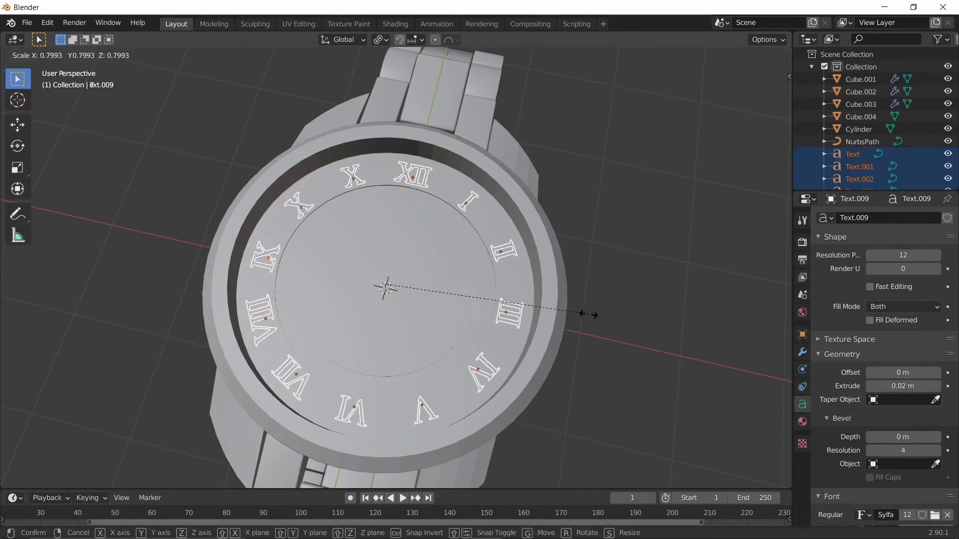
pyautogui.click(579, 310)
pyautogui.moveTo(610, 311); pyautogui.dragTo(611, 345, button='middle')
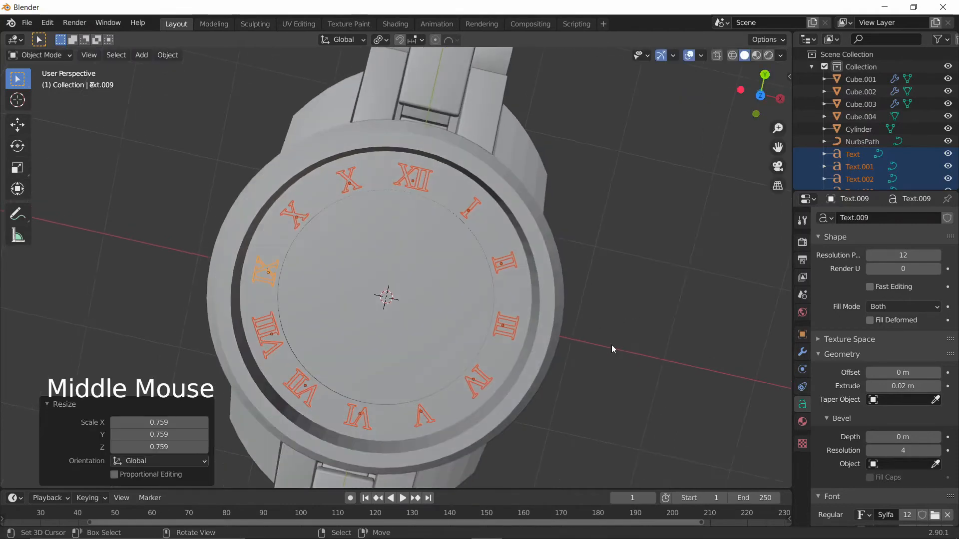
pyautogui.press('Tab')
pyautogui.press('Tab')
pyautogui.rightClick(630, 302)
# Step: Examine the watch from several angles, checking the numerals and the dial rings
pyautogui.moveTo(630, 301); pyautogui.dragTo(655, 276, button='middle')
pyautogui.scroll(-3, 628, 284)
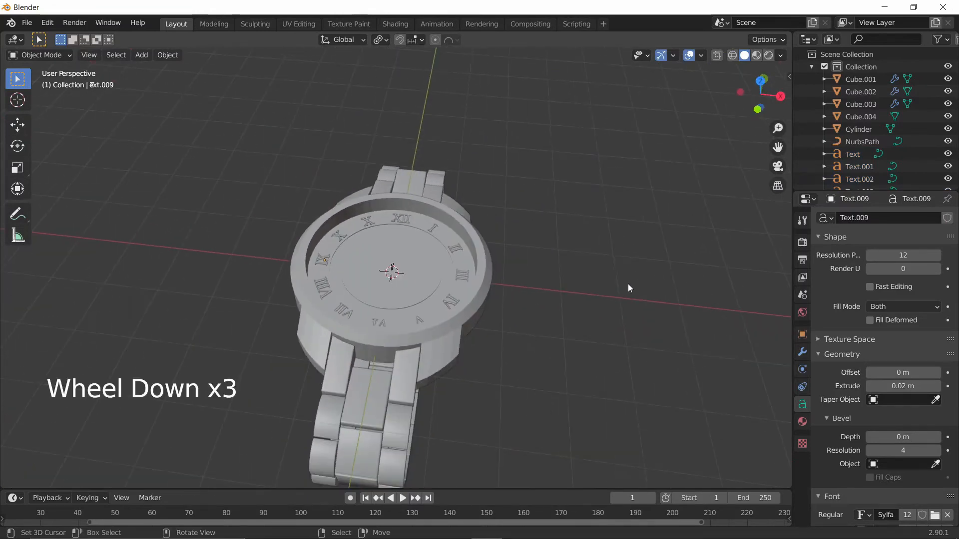
pyautogui.moveTo(558, 307); pyautogui.dragTo(486, 239, button='middle')
pyautogui.scroll(3, 329, 268)
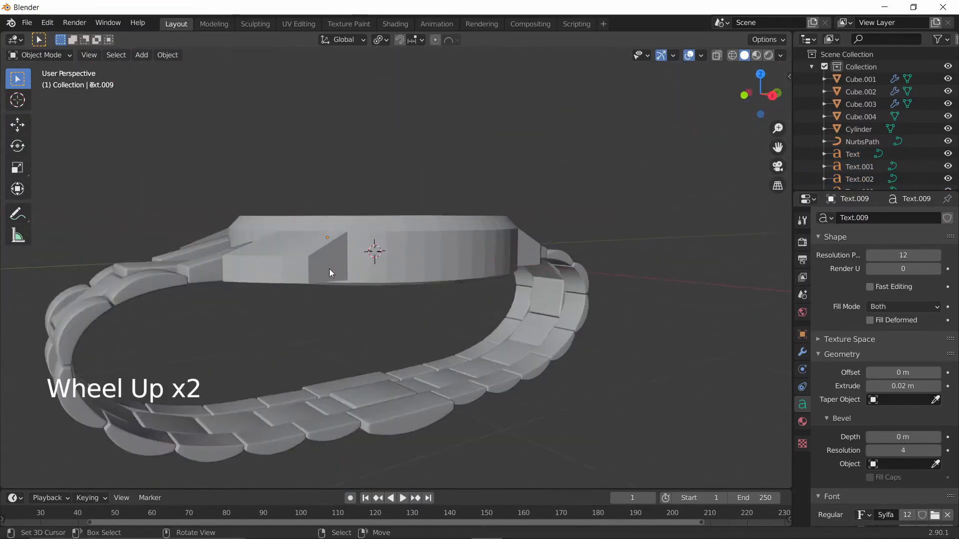
pyautogui.moveTo(329, 269); pyautogui.dragTo(478, 332, button='middle')
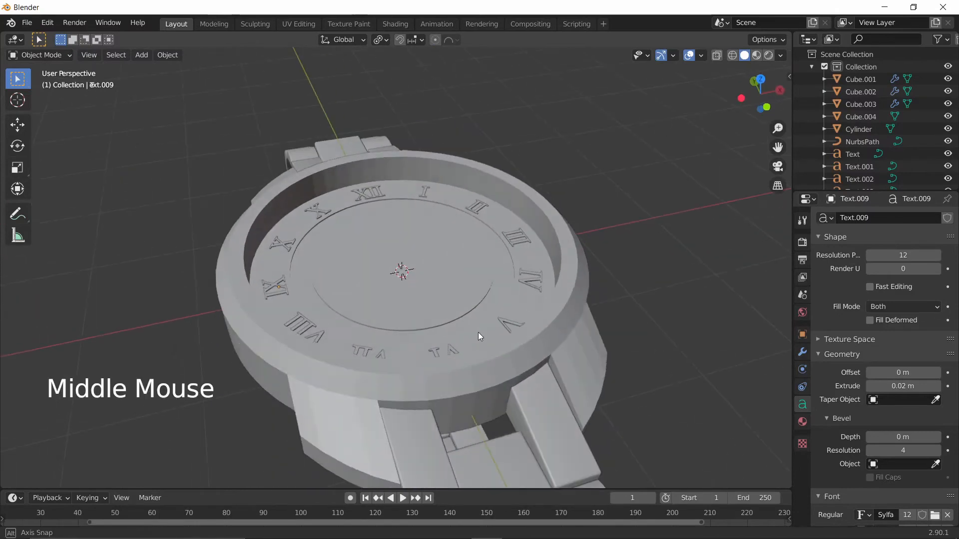
pyautogui.scroll(2, 464, 324)
pyautogui.scroll(1, 455, 319)
pyautogui.moveTo(398, 199); pyautogui.dragTo(390, 261, button='middle')
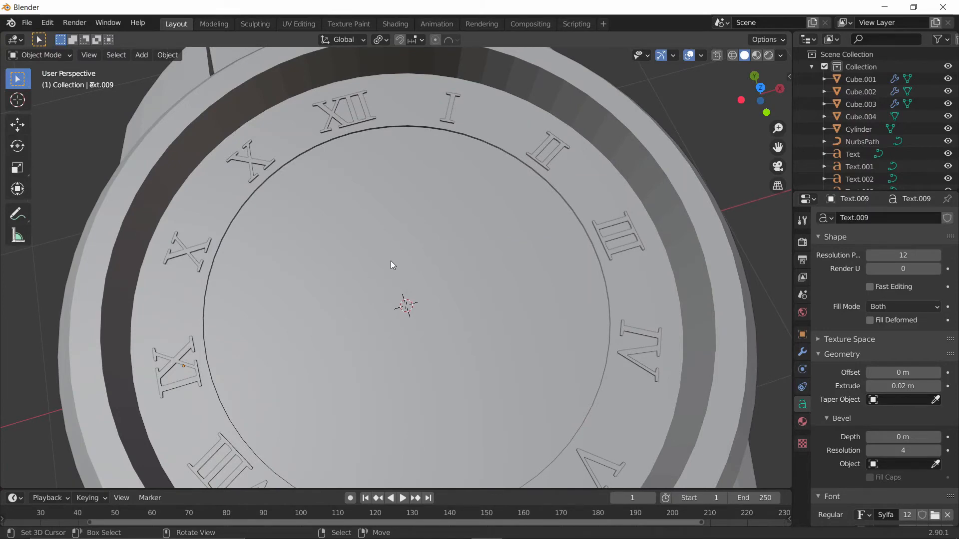
pyautogui.scroll(-3, 391, 260)
pyautogui.moveTo(391, 260); pyautogui.dragTo(397, 188, button='middle')
pyautogui.scroll(2, 397, 187)
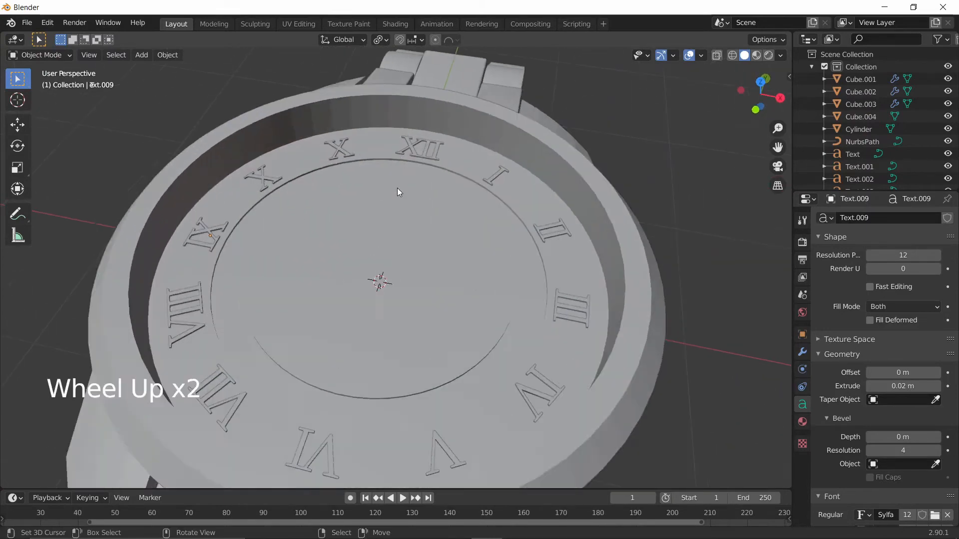
pyautogui.scroll(1, 397, 188)
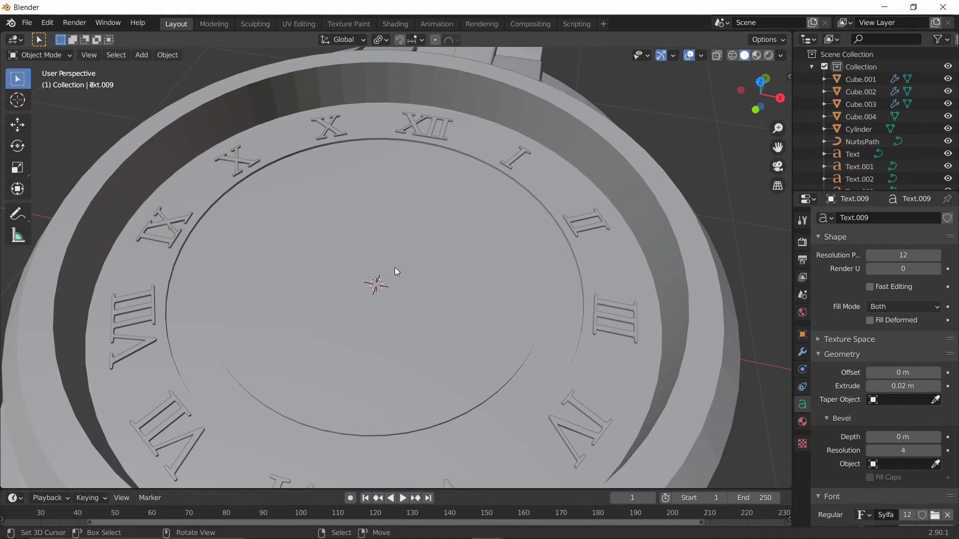
pyautogui.scroll(-1, 396, 257)
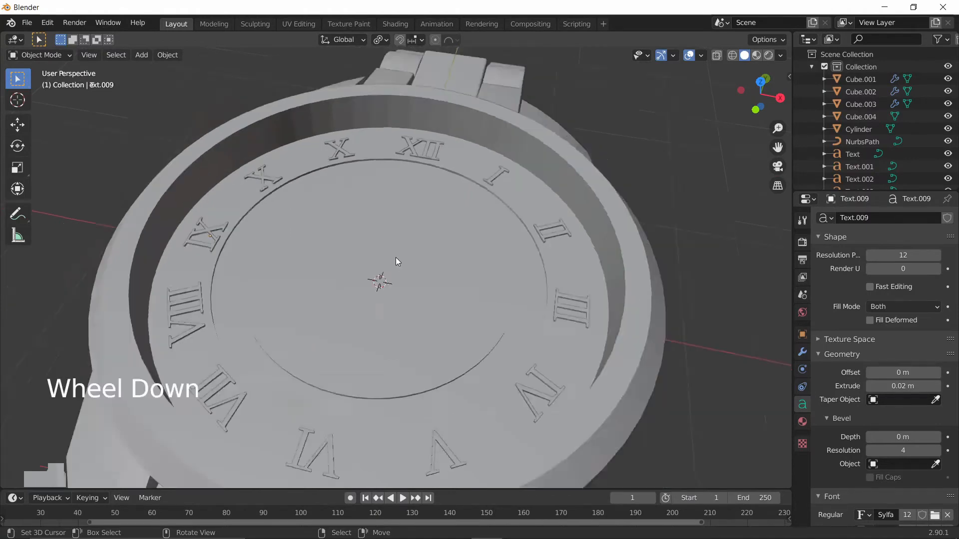
pyautogui.scroll(-2, 396, 257)
pyautogui.moveTo(395, 257); pyautogui.dragTo(400, 278, button='middle')
pyautogui.scroll(2, 401, 277)
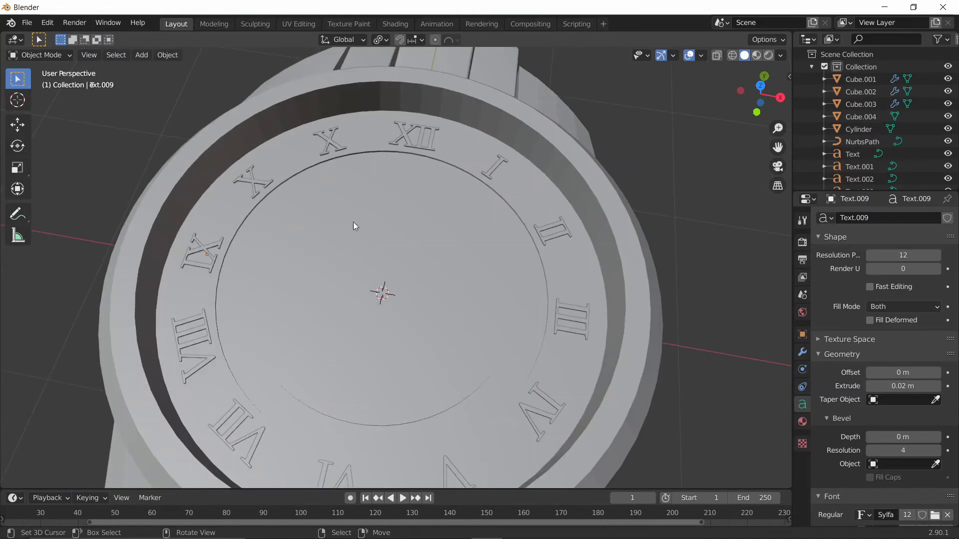
pyautogui.moveTo(405, 319); pyautogui.dragTo(456, 276, button='middle')
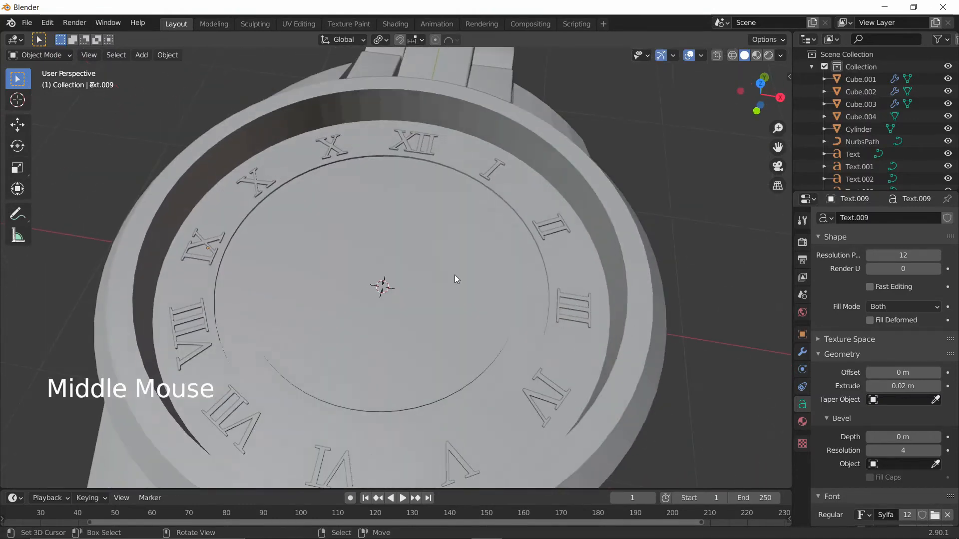
# Step: Add a 2 m cube mesh at the centre of the dial
pyautogui.scroll(3, 456, 274)
pyautogui.hotkey('shift', 'a')
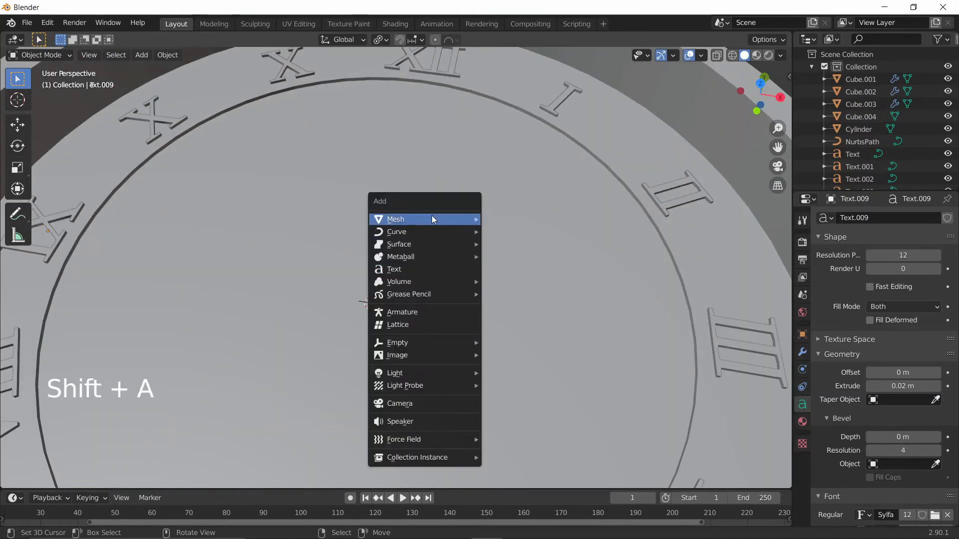
pyautogui.moveTo(443, 219)
pyautogui.click(508, 231)
pyautogui.scroll(-4, 510, 233)
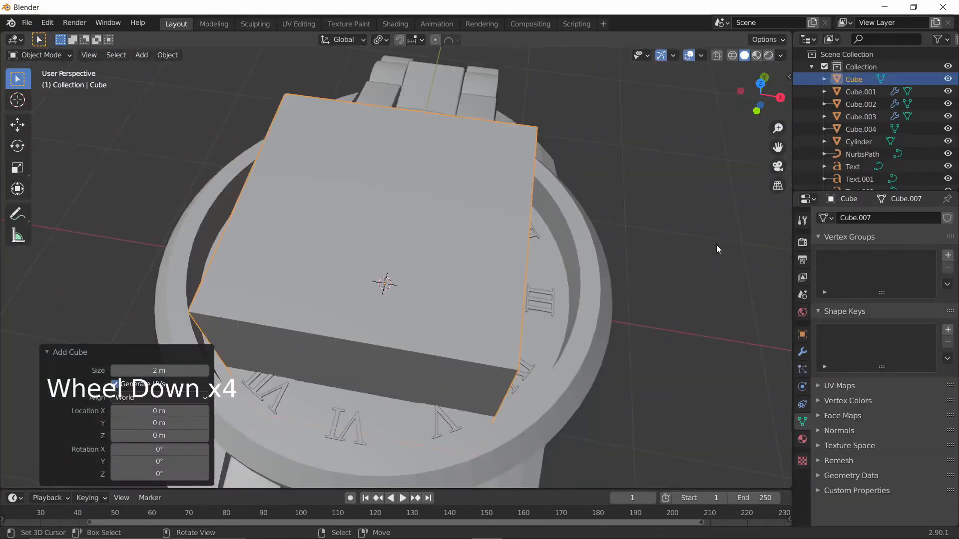
# Step: Flatten the cube's mesh along Z into a thin slab and raise the object about 0.33 m above the dial
pyautogui.press('Tab')
pyautogui.press('s')
pyautogui.press('z')
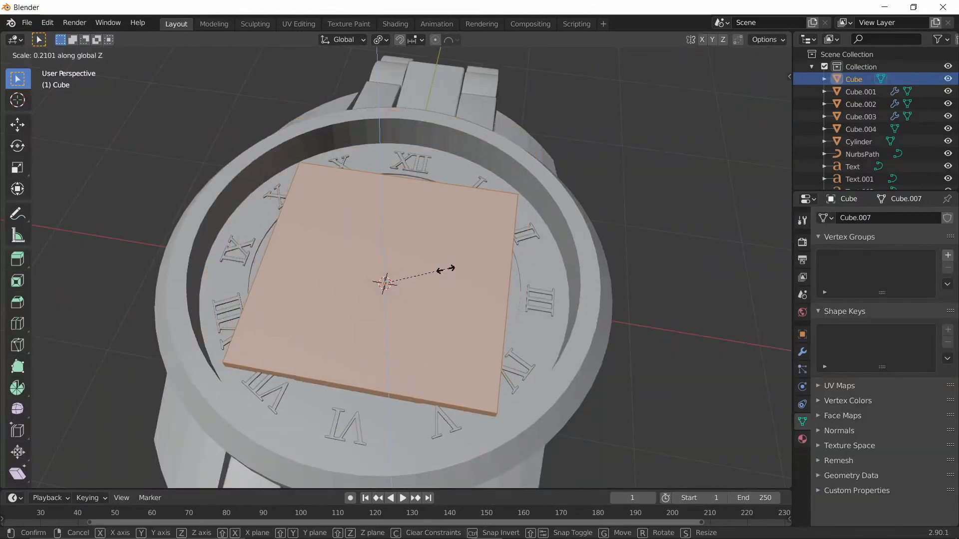
pyautogui.click(416, 273)
pyautogui.press('Tab')
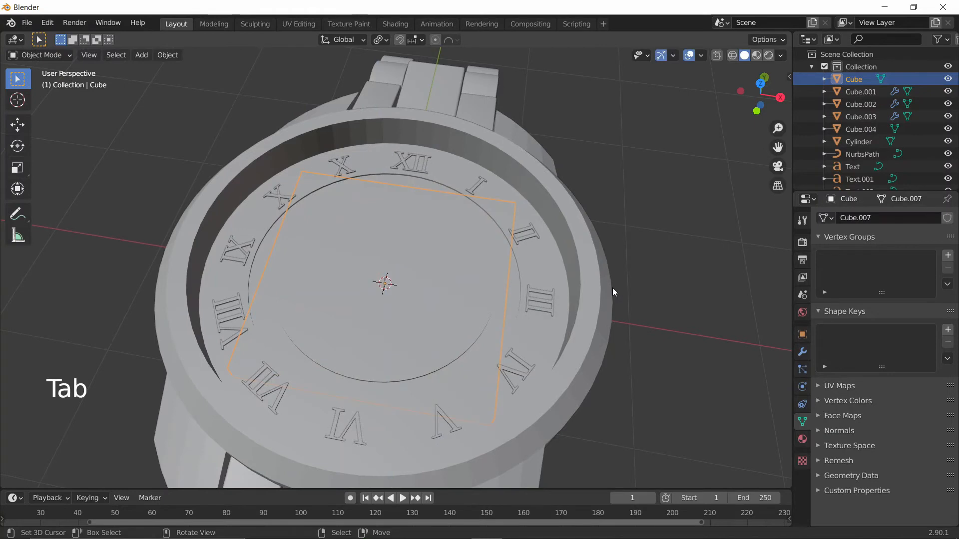
pyautogui.press('g')
pyautogui.press('z')
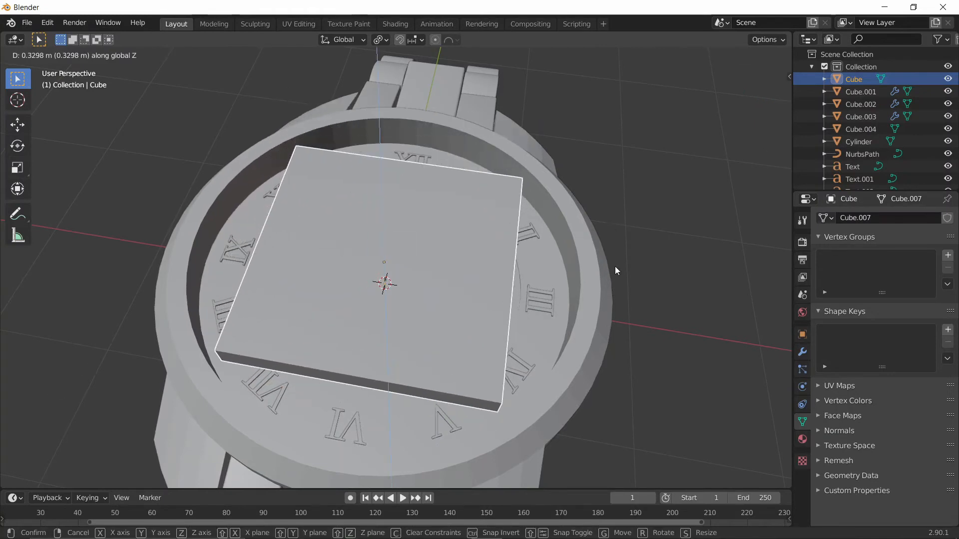
pyautogui.click(630, 271)
# Step: Scale the slab's mesh down uniformly in Edit Mode to a small plate at the centre of the dial
pyautogui.press('s')
pyautogui.press('Escape')
pyautogui.press('Tab')
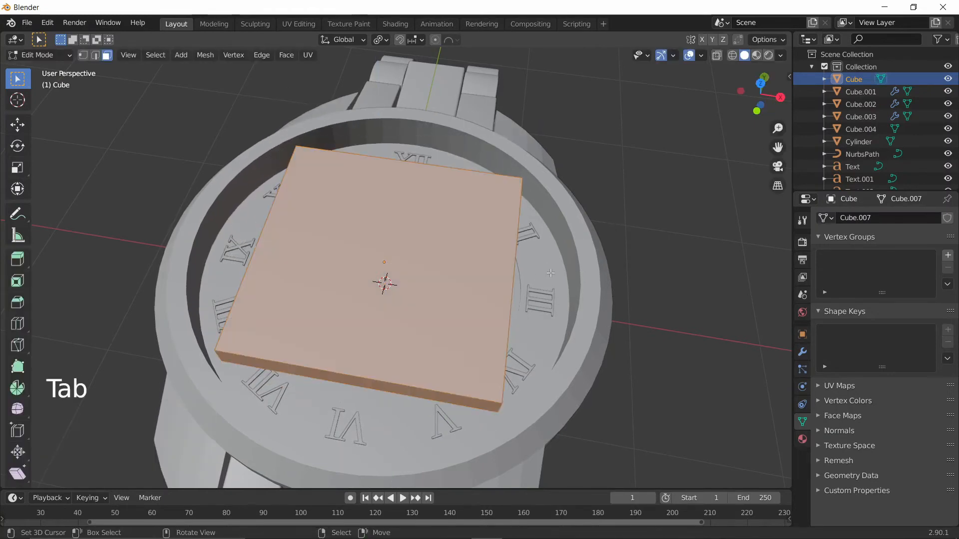
pyautogui.press('s')
pyautogui.click(417, 262)
# Step: Lower the small plate along Z in Object Mode so it sits just above the dial surface
pyautogui.scroll(3, 417, 262)
pyautogui.moveTo(417, 262); pyautogui.dragTo(321, 231, button='middle')
pyautogui.scroll(4, 366, 263)
pyautogui.scroll(-1, 366, 263)
pyautogui.scroll(-2, 312, 204)
pyautogui.press('Tab')
pyautogui.moveTo(379, 149); pyautogui.dragTo(463, 182, button='middle')
pyautogui.press('g')
pyautogui.press('z')
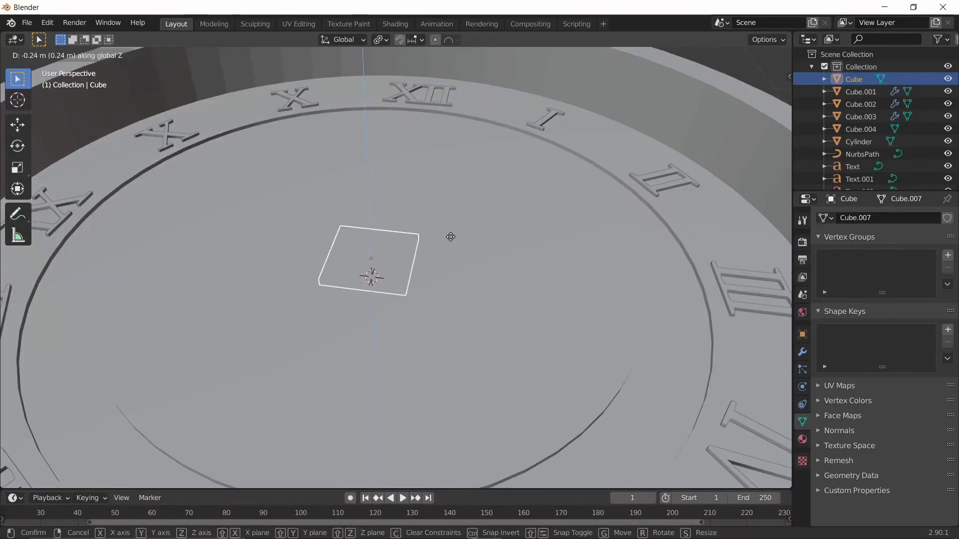
pyautogui.click(456, 200)
# Step: Scale the plate's mesh along X by 0.281 to make a narrow bar
pyautogui.scroll(-1, 456, 200)
pyautogui.moveTo(456, 200); pyautogui.dragTo(300, 253, button='middle')
pyautogui.press('Tab')
pyautogui.scroll(2, 300, 253)
pyautogui.press('s')
pyautogui.press('x')
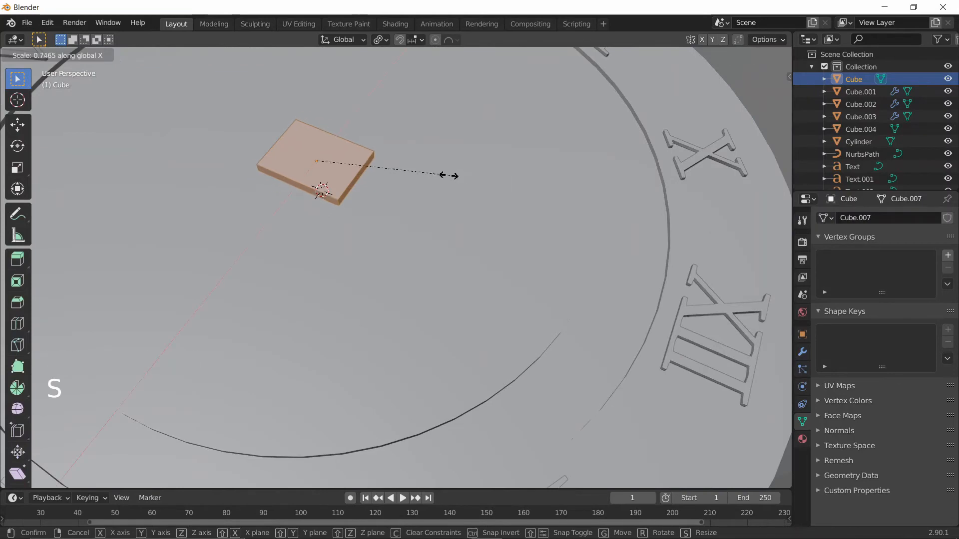
pyautogui.click(370, 180)
pyautogui.moveTo(370, 180); pyautogui.dragTo(369, 265, button='middle')
# Step: Move the bar's end face on the VI side inward, closer to the centre of the dial
pyautogui.hotkey('shift', 'c')
pyautogui.scroll(14, 369, 266)
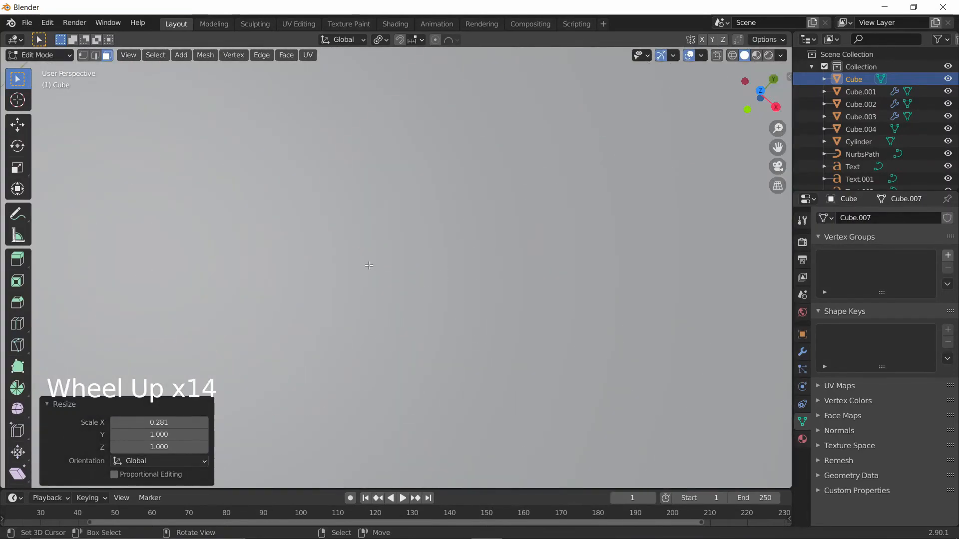
pyautogui.keyDown('shift'); pyautogui.scroll(-2, 369, 266); pyautogui.keyUp('shift')
pyautogui.scroll(-2, 201, 154)
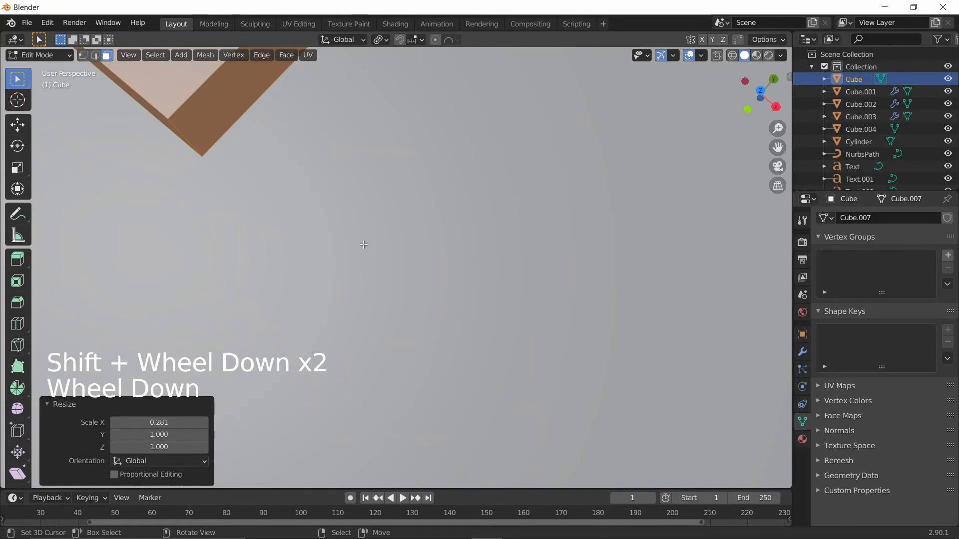
pyautogui.rightClick(253, 171)
pyautogui.scroll(-2, 255, 171)
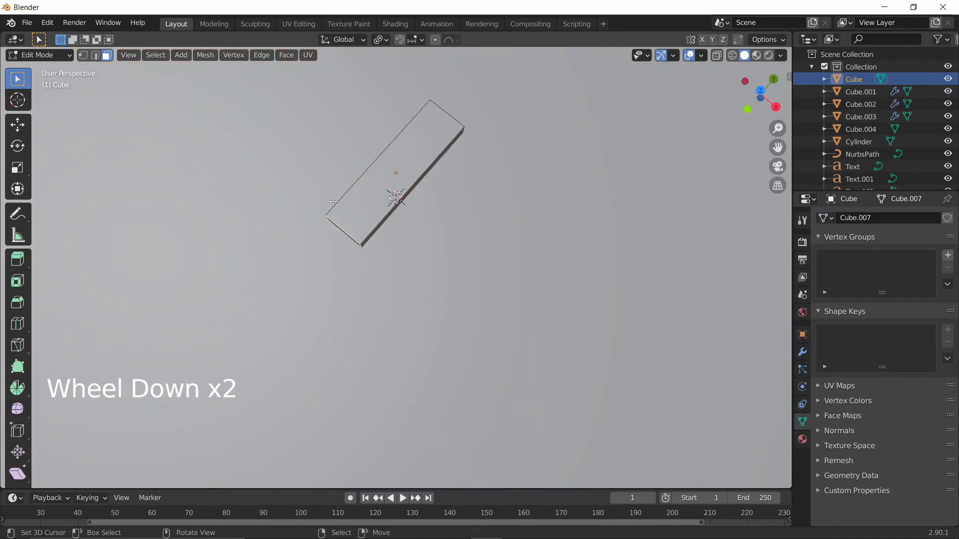
pyautogui.press('g')
pyautogui.press('g')
pyautogui.click(361, 187)
# Step: Move the bar's opposite end face about 0.73 m along Y toward the XII, forming a long watch hand
pyautogui.moveTo(540, 125); pyautogui.dragTo(414, 202, button='middle')
pyautogui.rightClick(423, 184)
pyautogui.scroll(-5, 423, 184)
pyautogui.press('g')
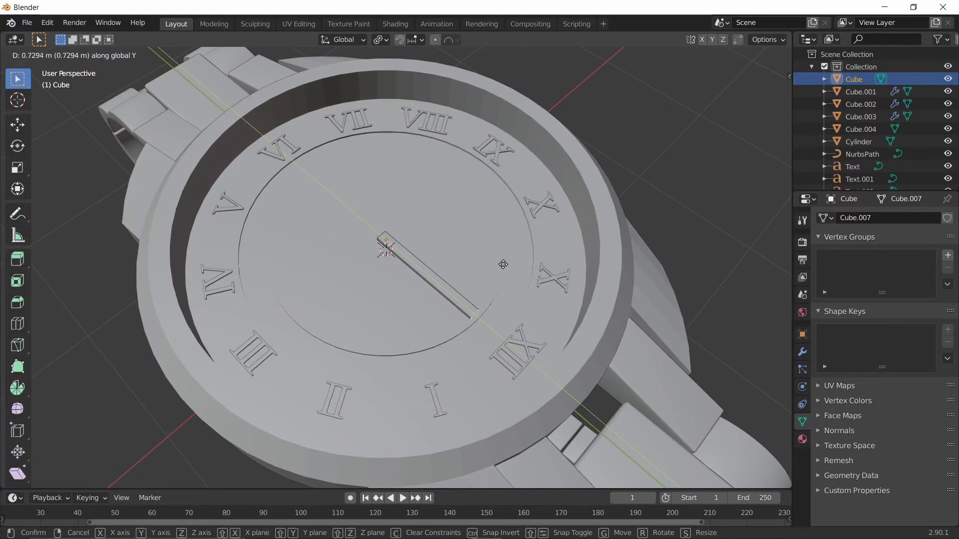
pyautogui.click(495, 261)
pyautogui.moveTo(495, 262); pyautogui.dragTo(371, 220, button='middle')
# Step: Add a single loop cut across the hand near its pivot end, slid by a factor of 0.344, working from the top view
pyautogui.press('Tab')
pyautogui.scroll(5, 384, 263)
pyautogui.scroll(-4, 441, 287)
pyautogui.scroll(2, 474, 250)
pyautogui.scroll(3, 377, 188)
pyautogui.rightClick(377, 189)
pyautogui.scroll(-1, 377, 189)
pyautogui.press('`')
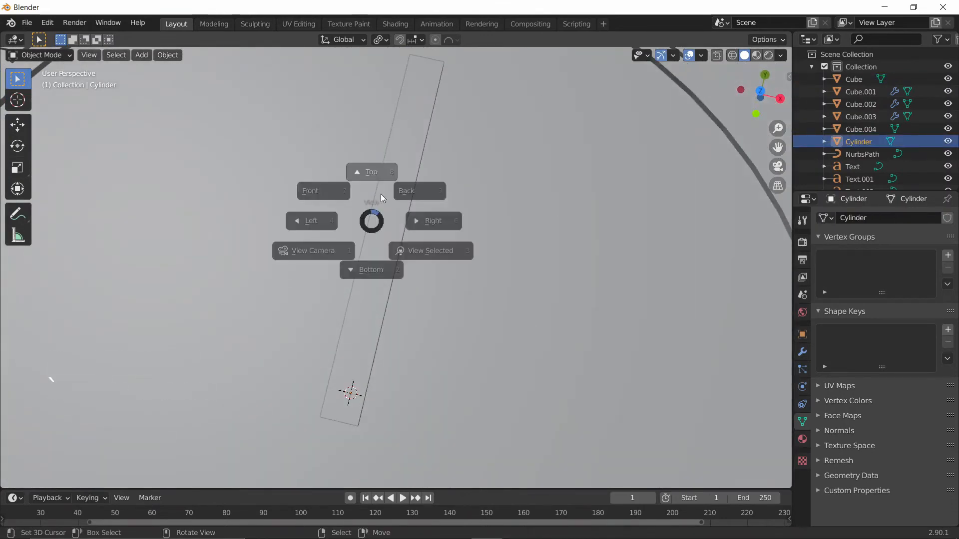
pyautogui.click(384, 175)
pyautogui.press('Tab')
pyautogui.scroll(2, 380, 253)
pyautogui.press('Tab')
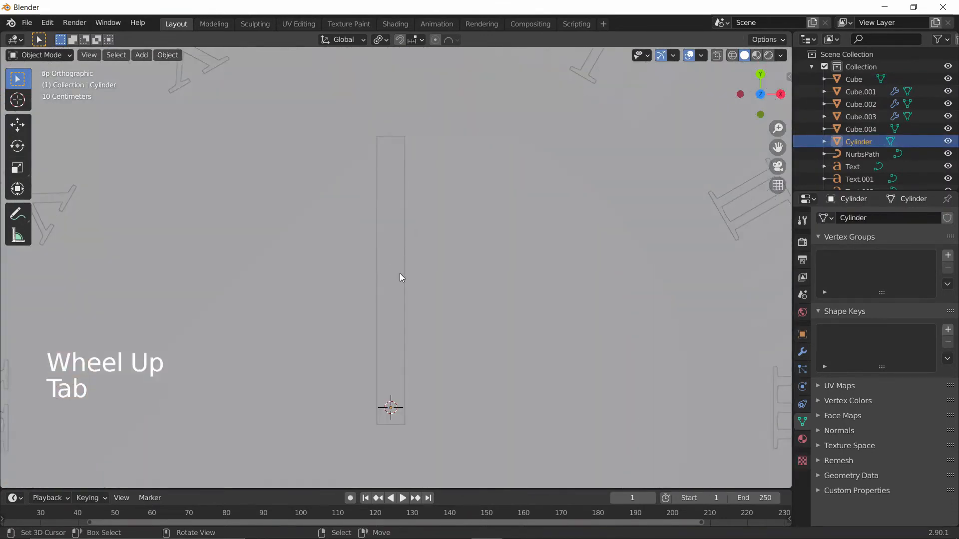
pyautogui.rightClick(400, 274)
pyautogui.press('Tab')
pyautogui.hotkey('ctrl', 'r')
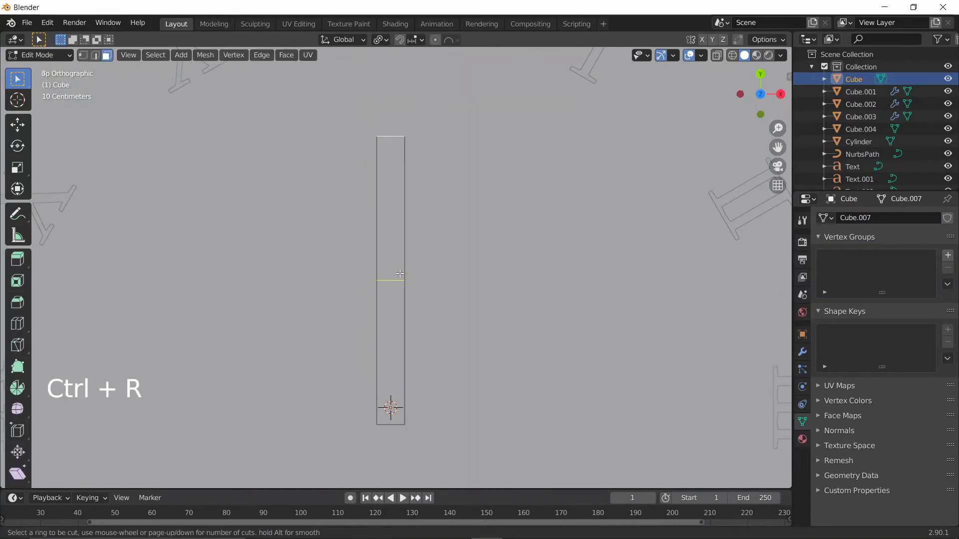
pyautogui.click(395, 285)
pyautogui.click(394, 323)
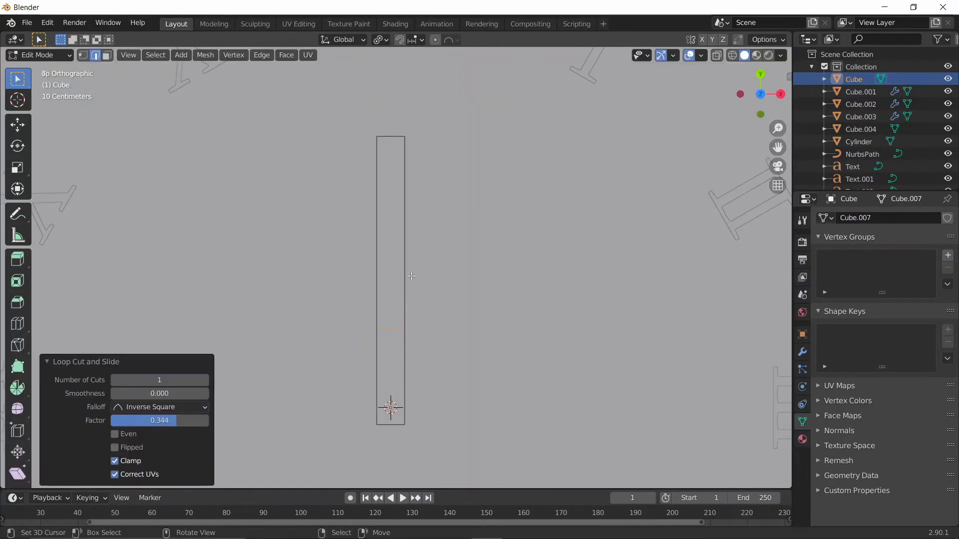
# Step: Add a second loop cut across the hand near its tip, slid by a factor of -0.629
pyautogui.hotkey('ctrl', 'r')
pyautogui.click(401, 194)
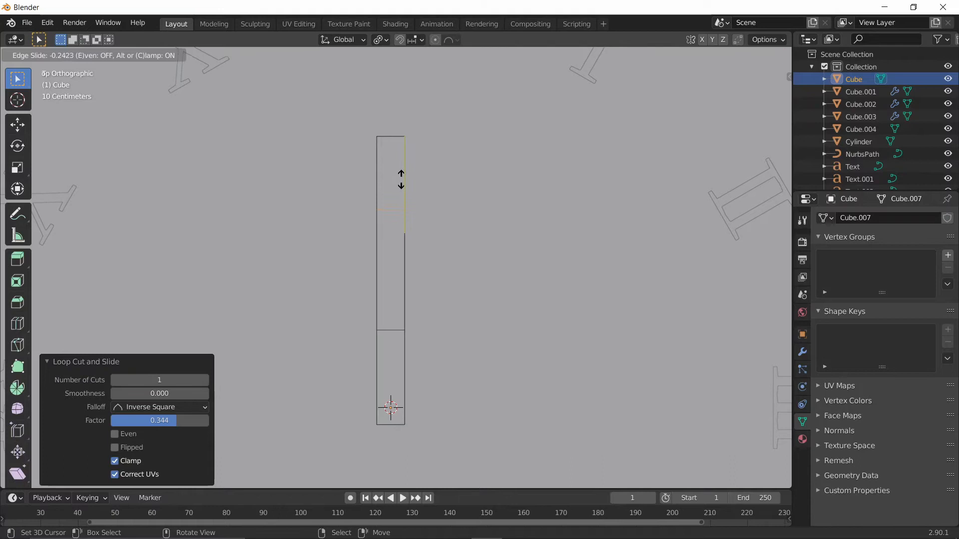
pyautogui.click(405, 143)
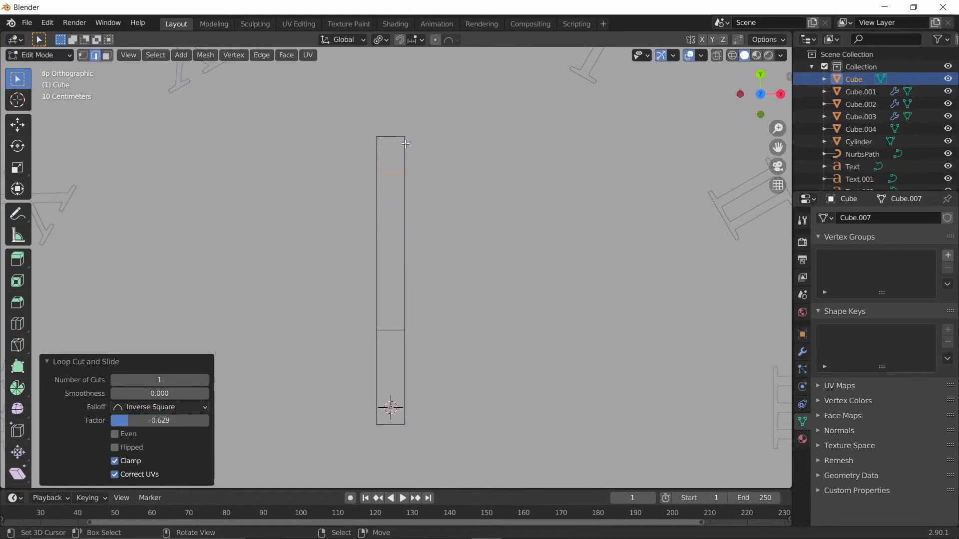
# Step: Inset the hand's top face between the two loop cuts with a thickness of 0.00931 m
pyautogui.press('3')
pyautogui.rightClick(399, 200)
pyautogui.press('i')
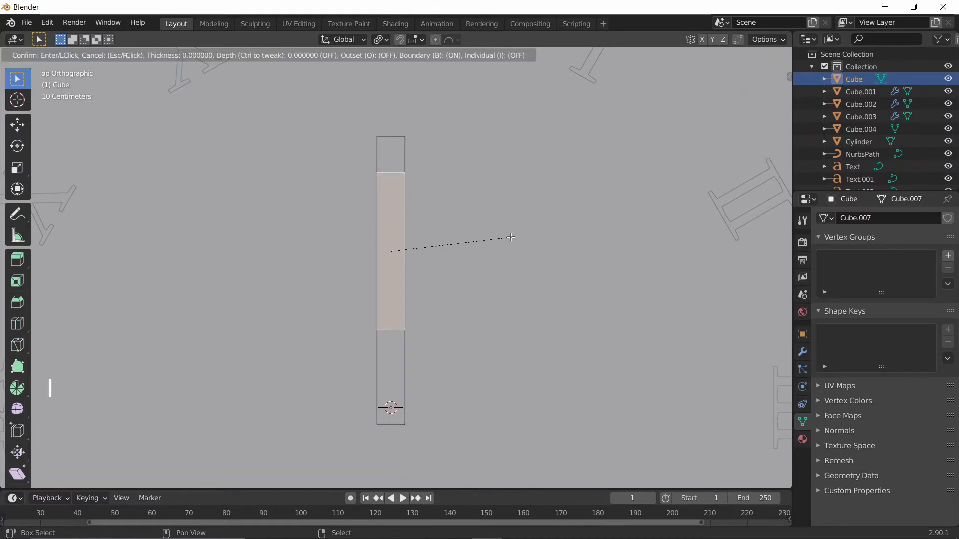
pyautogui.press('shift')
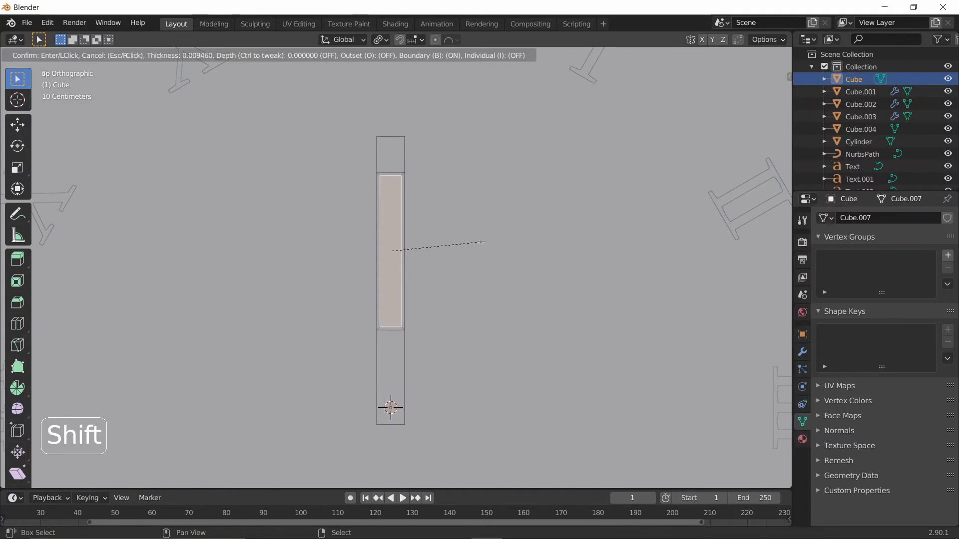
pyautogui.click(481, 242)
# Step: Extrude the inset face about 0.005 m down into the hand to form a shallow recess
pyautogui.moveTo(483, 240); pyautogui.dragTo(409, 220, button='middle')
pyautogui.press('e')
pyautogui.press('shift')
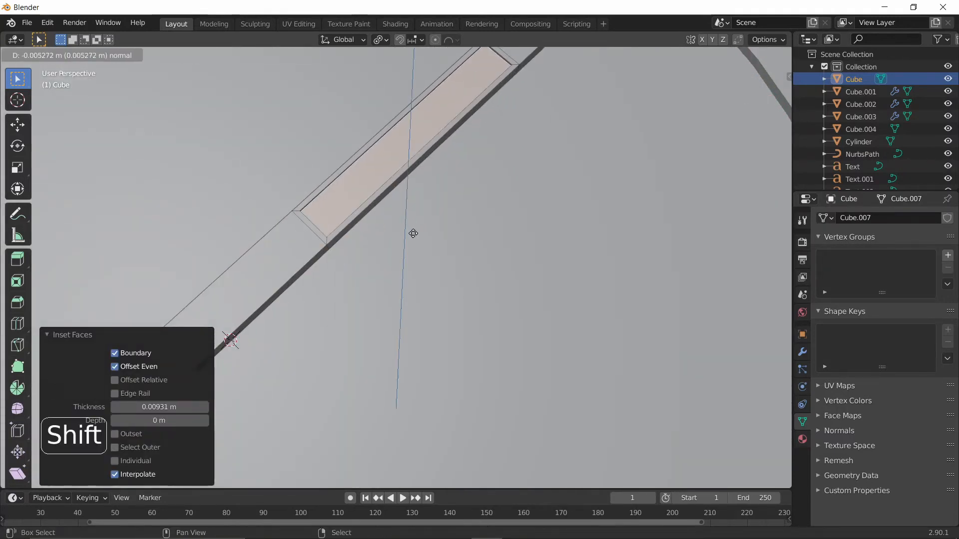
pyautogui.press('Tab')
pyautogui.scroll(-3, 415, 236)
# Step: Narrow the hand slightly by scaling the object along X
pyautogui.moveTo(415, 235); pyautogui.dragTo(464, 230, button='middle')
pyautogui.press('s')
pyautogui.press('x')
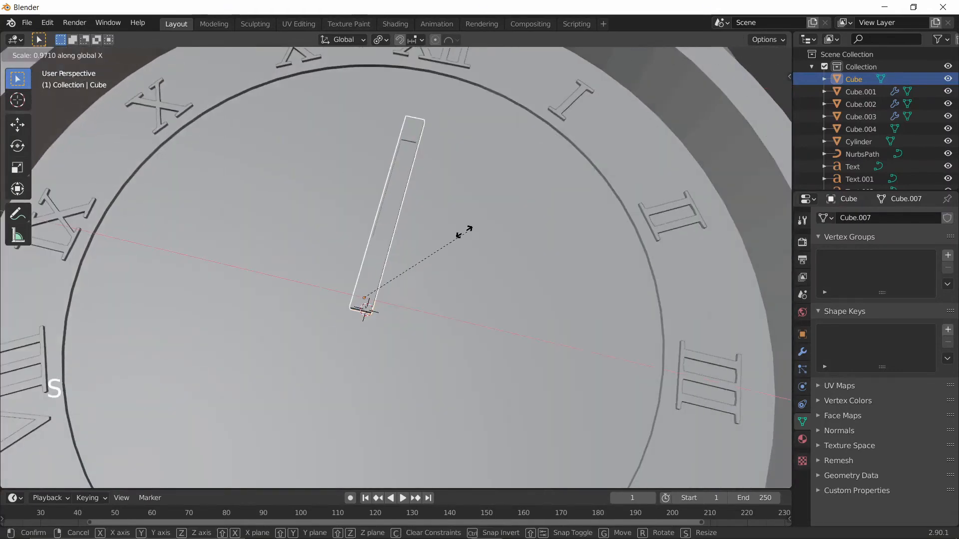
pyautogui.click(462, 232)
# Step: Duplicate the hand in place from the top view and set the pivot point to 3D Cursor
pyautogui.scroll(-4, 624, 182)
pyautogui.moveTo(625, 182); pyautogui.dragTo(587, 241, button='middle')
pyautogui.press('`')
pyautogui.click(570, 169)
pyautogui.scroll(8, 423, 344)
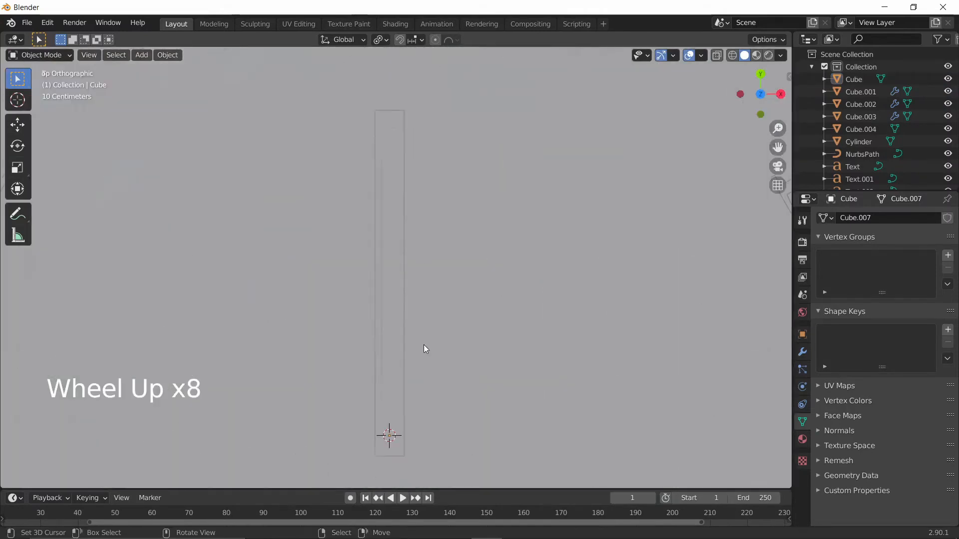
pyautogui.keyDown('shift'); pyautogui.moveTo(425, 345); pyautogui.dragTo(415, 245, button='middle'); pyautogui.keyUp('shift')
pyautogui.rightClick(407, 242)
pyautogui.scroll(-5, 407, 243)
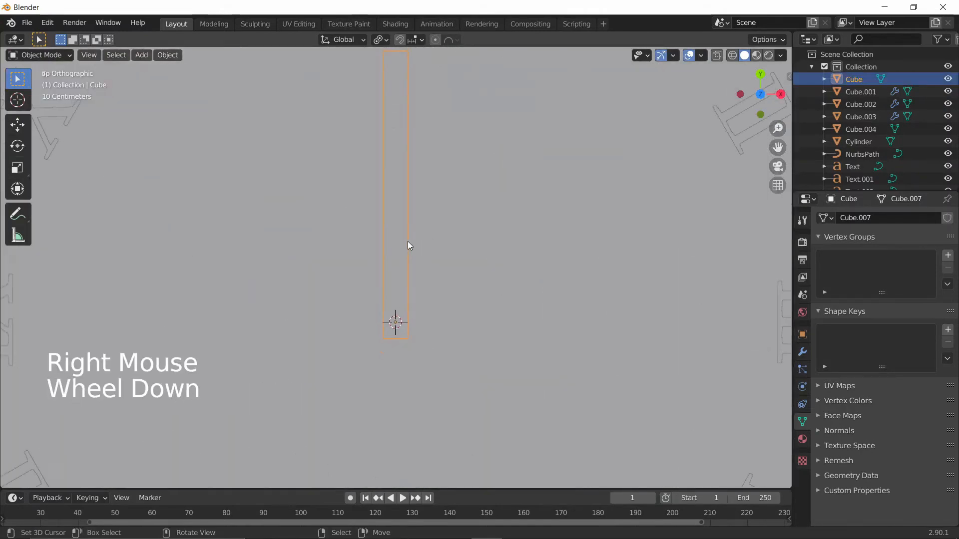
pyautogui.hotkey('shift', 'd')
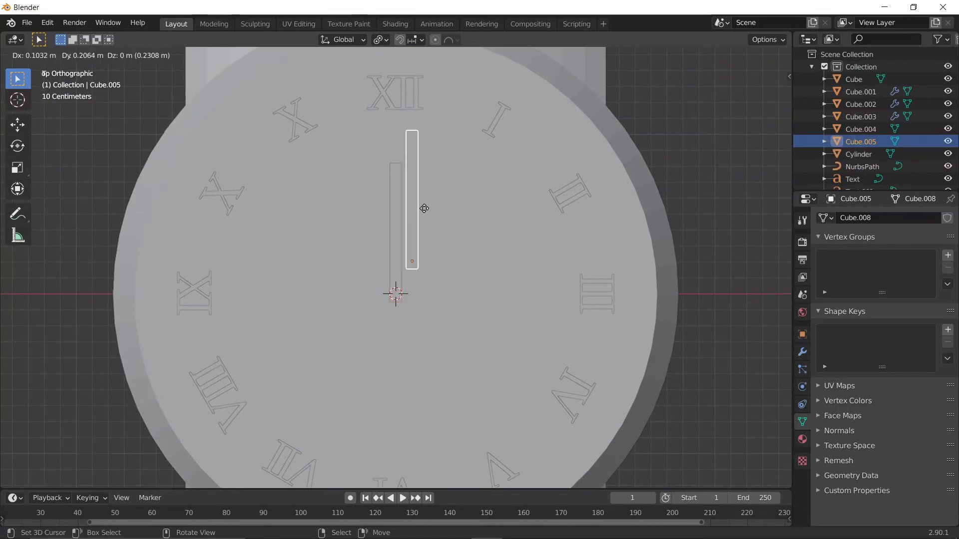
pyautogui.rightClick(421, 208)
pyautogui.press('.')
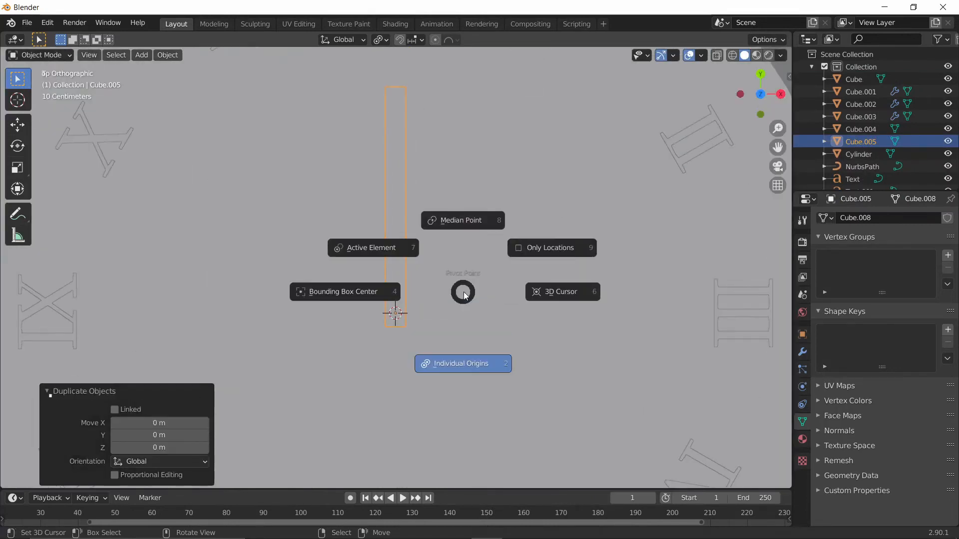
pyautogui.click(539, 289)
# Step: Try rotating the duplicated hand 34.1° around the 3D cursor, and delete that copy
pyautogui.scroll(-2, 397, 234)
pyautogui.scroll(3, 400, 235)
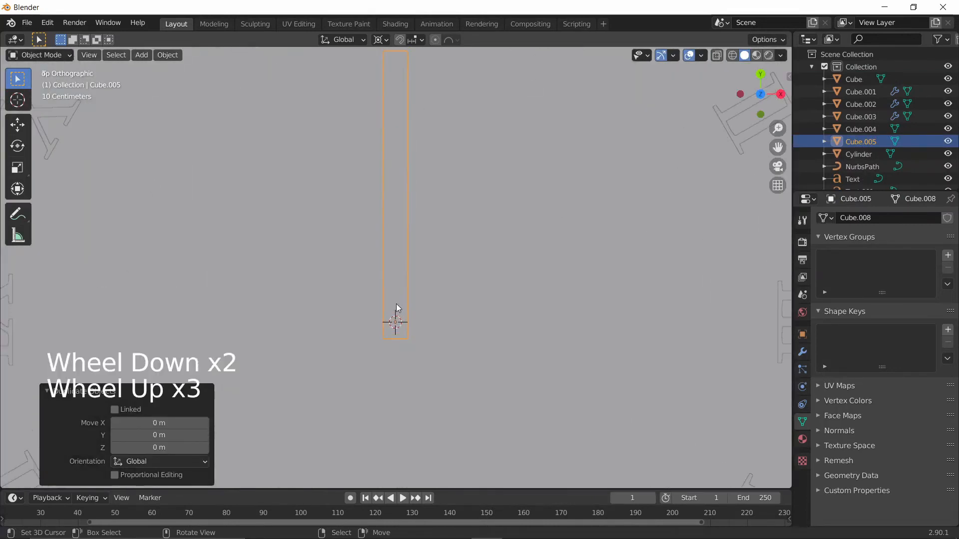
pyautogui.scroll(-2, 462, 248)
pyautogui.press('r')
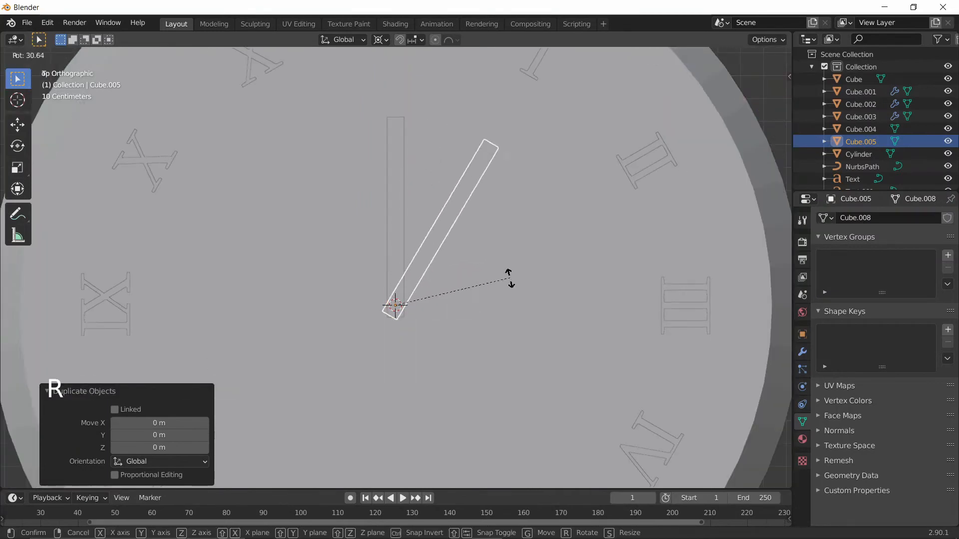
pyautogui.click(507, 290)
pyautogui.scroll(-2, 507, 294)
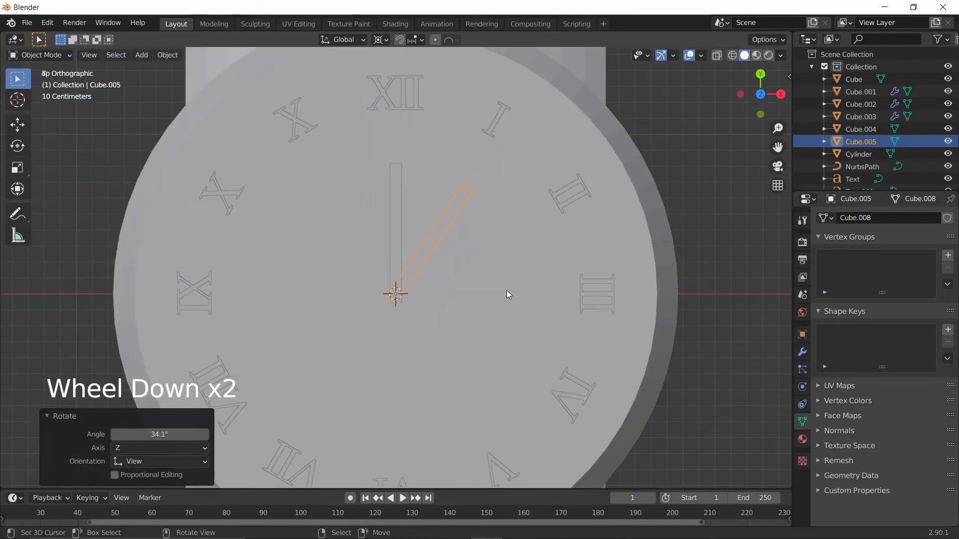
pyautogui.scroll(2, 508, 294)
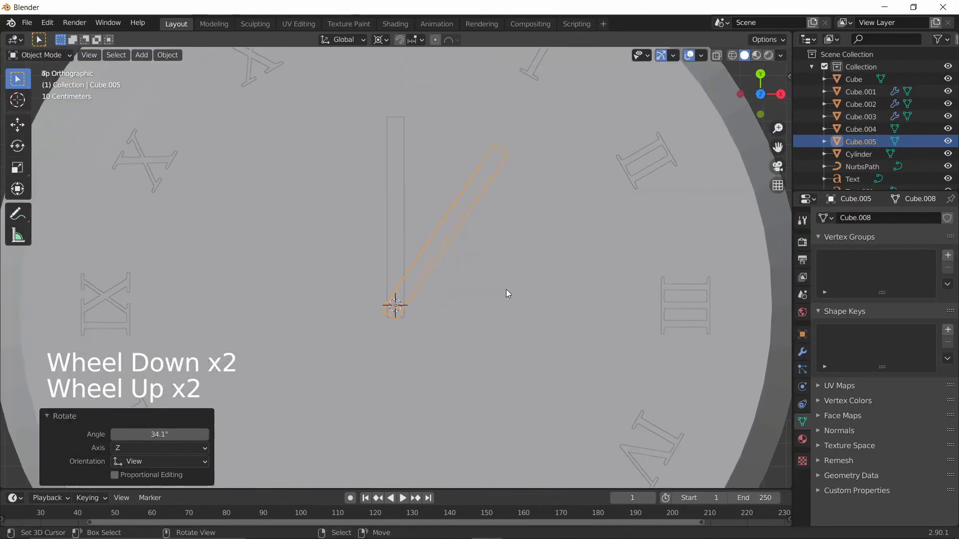
pyautogui.press('x')
pyautogui.click(551, 256)
# Step: Thin the remaining hand by scaling it 0.584 along Z with the pivot point set to Individual Origins
pyautogui.moveTo(551, 256); pyautogui.dragTo(399, 260, button='middle')
pyautogui.scroll(2, 405, 230)
pyautogui.rightClick(399, 260)
pyautogui.press('s')
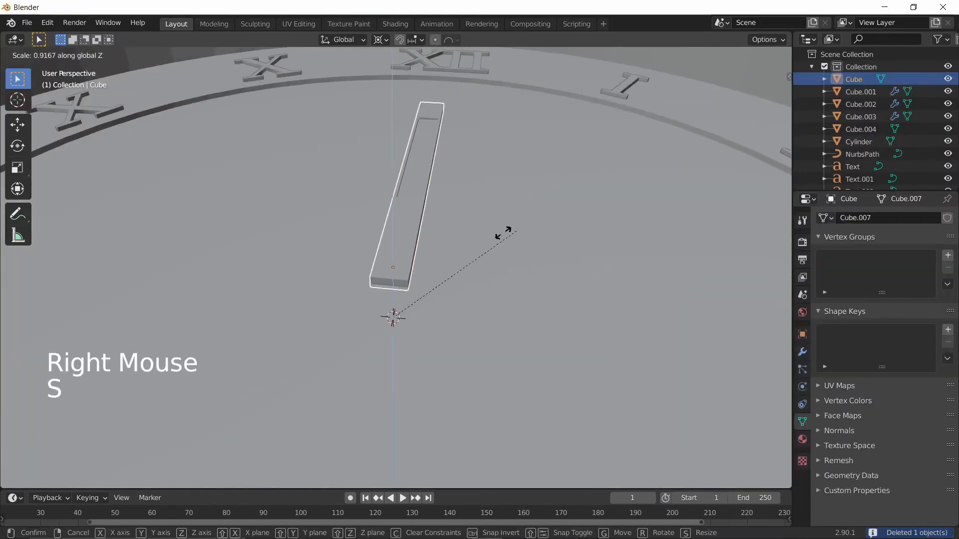
pyautogui.rightClick(507, 238)
pyautogui.press('s')
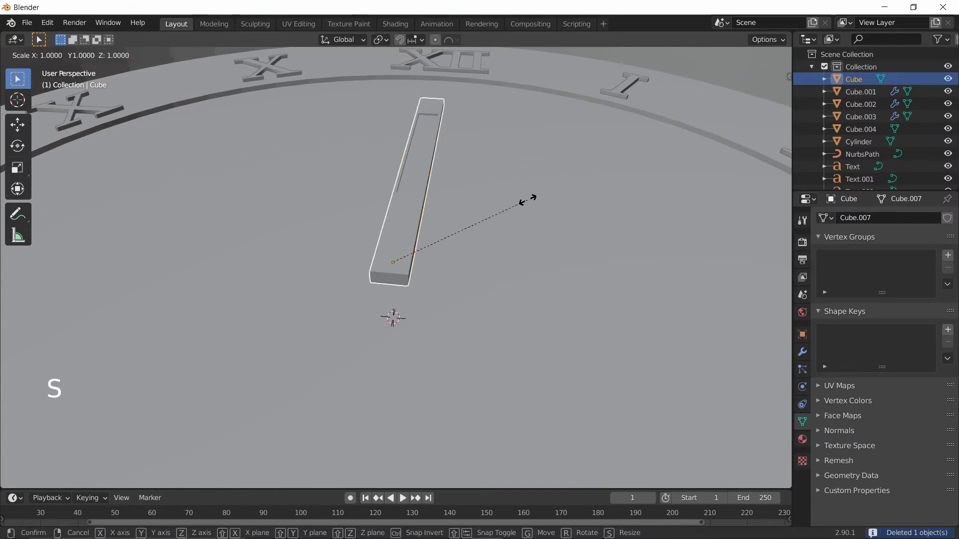
pyautogui.press('z')
pyautogui.click(472, 221)
pyautogui.moveTo(472, 222); pyautogui.dragTo(441, 235, button='middle')
pyautogui.scroll(1, 450, 231)
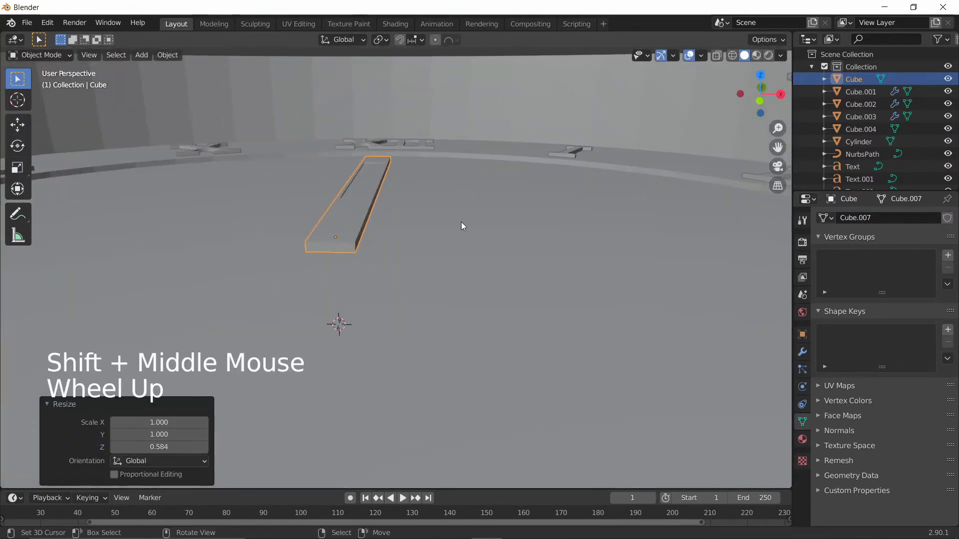
# Step: Enable Cavity in the viewport shading and lower the hand along Z by 0.001679 m toward the dial
pyautogui.click(781, 55)
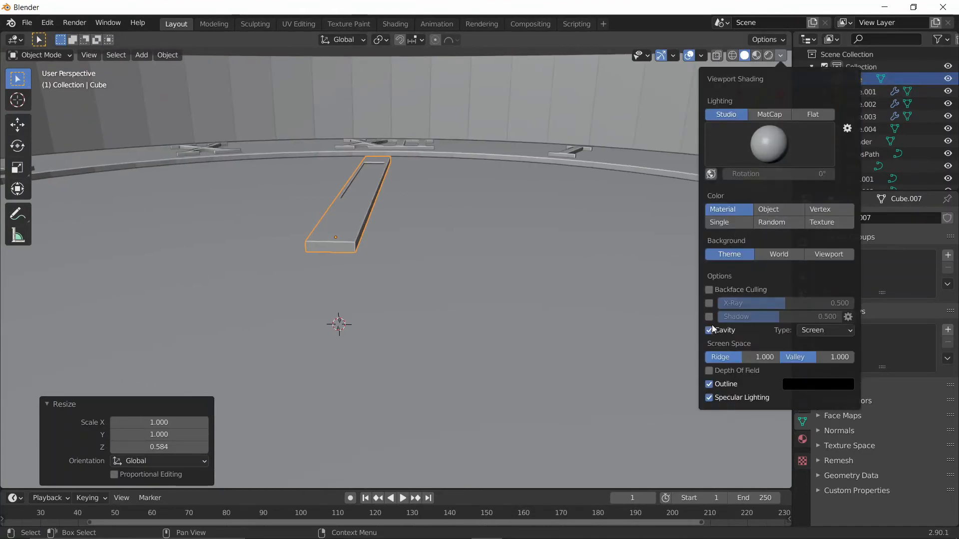
pyautogui.moveTo(449, 220)
pyautogui.mouseDown(button='middle')
pyautogui.moveTo(425, 199)
pyautogui.moveTo(439, 214)
pyautogui.moveTo(535, 223)
pyautogui.moveTo(561, 213)
pyautogui.moveTo(385, 169)
pyautogui.mouseUp(button='middle')
pyautogui.rightClick(392, 191)
pyautogui.rightClick(392, 190)
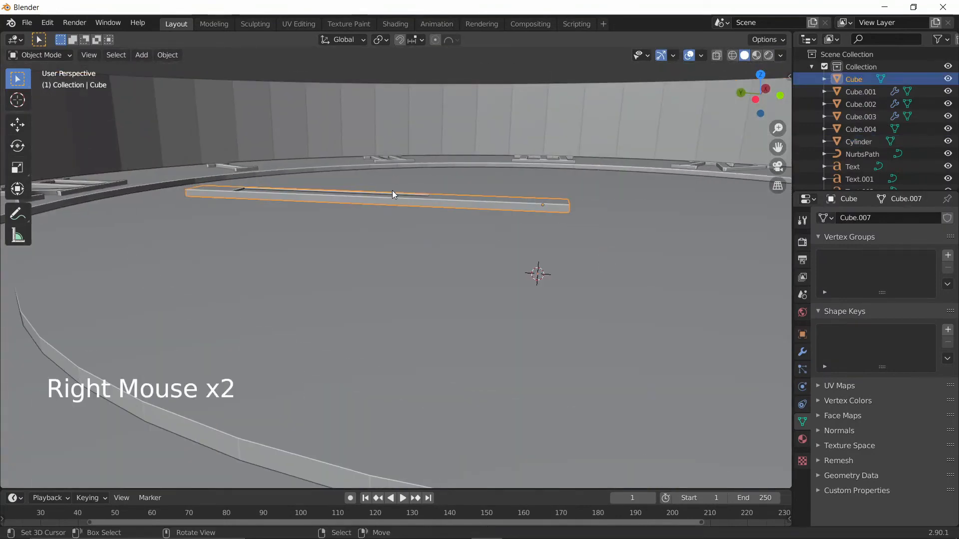
pyautogui.press('g')
pyautogui.press('z')
pyautogui.press('shift')
pyautogui.keyDown('shift'); pyautogui.click(405, 183); pyautogui.keyUp('shift')
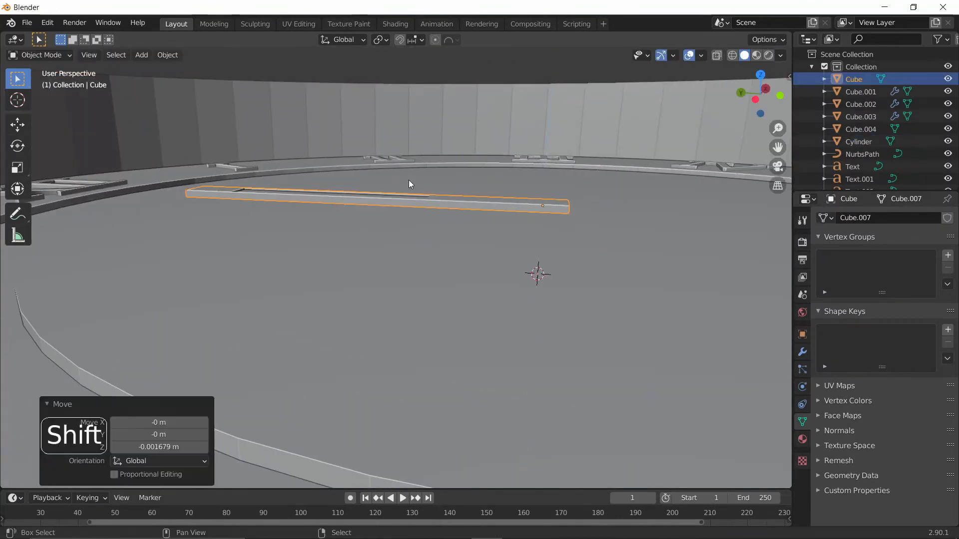
pyautogui.moveTo(409, 180); pyautogui.dragTo(260, 262, button='middle')
pyautogui.scroll(-2, 251, 239)
pyautogui.scroll(-2, 248, 240)
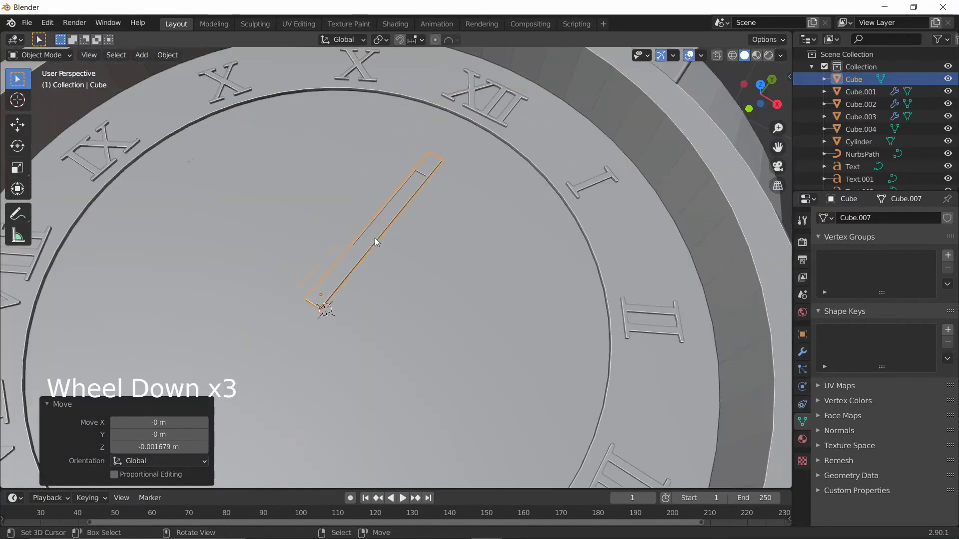
# Step: Extend the hand's tail past the dial centre by moving its inner end face along Y
pyautogui.moveTo(375, 238); pyautogui.dragTo(416, 214, button='middle')
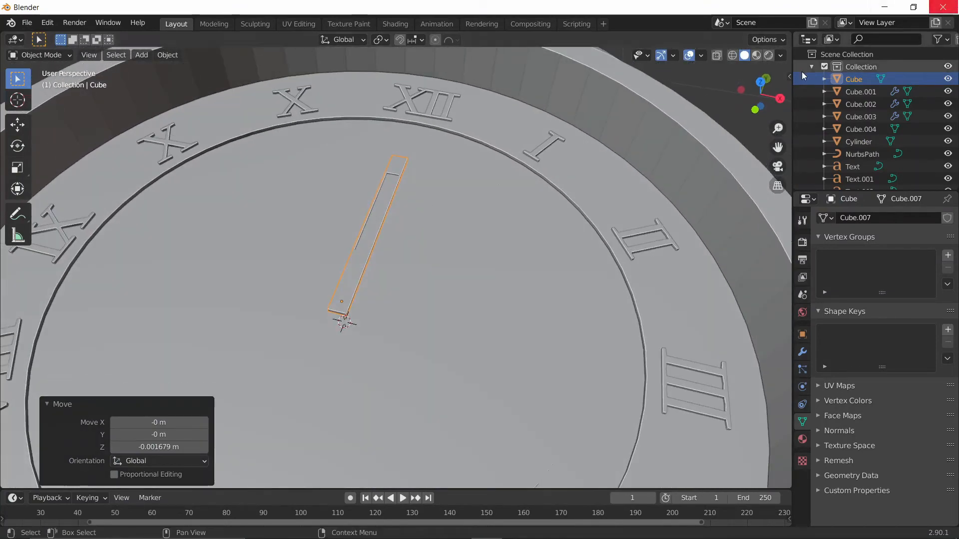
pyautogui.moveTo(471, 192); pyautogui.dragTo(484, 159, button='middle')
pyautogui.press('Tab')
pyautogui.rightClick(354, 288)
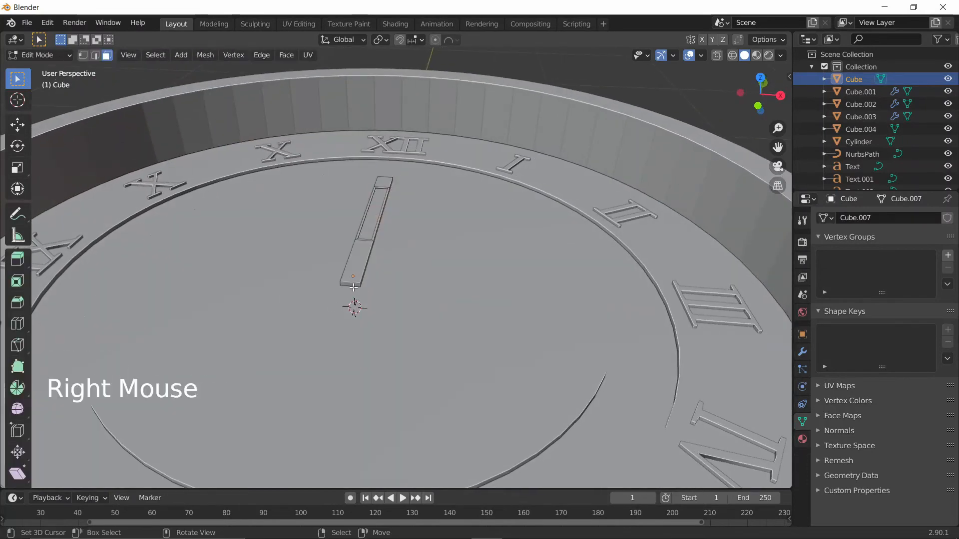
pyautogui.press('g')
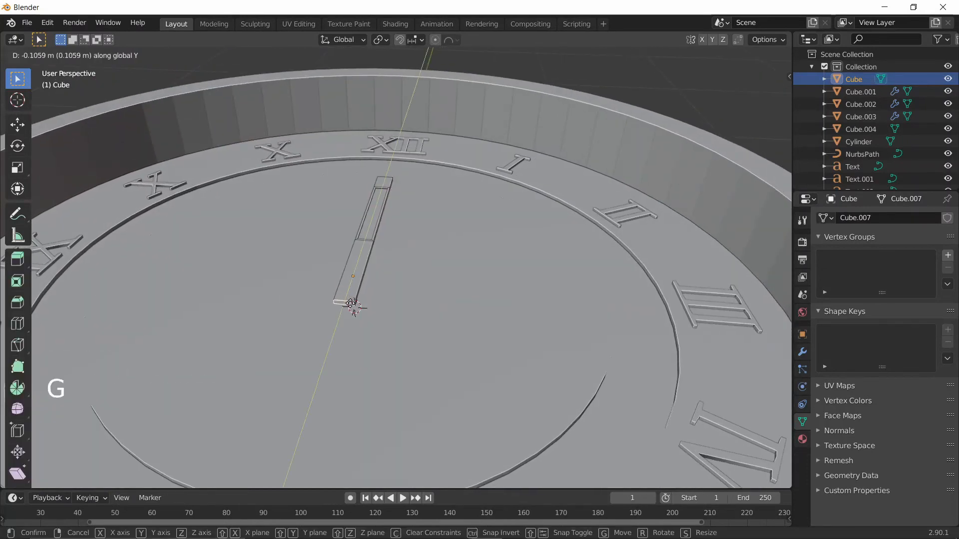
pyautogui.click(354, 305)
pyautogui.press('Tab')
pyautogui.moveTo(354, 305); pyautogui.dragTo(371, 365, button='middle')
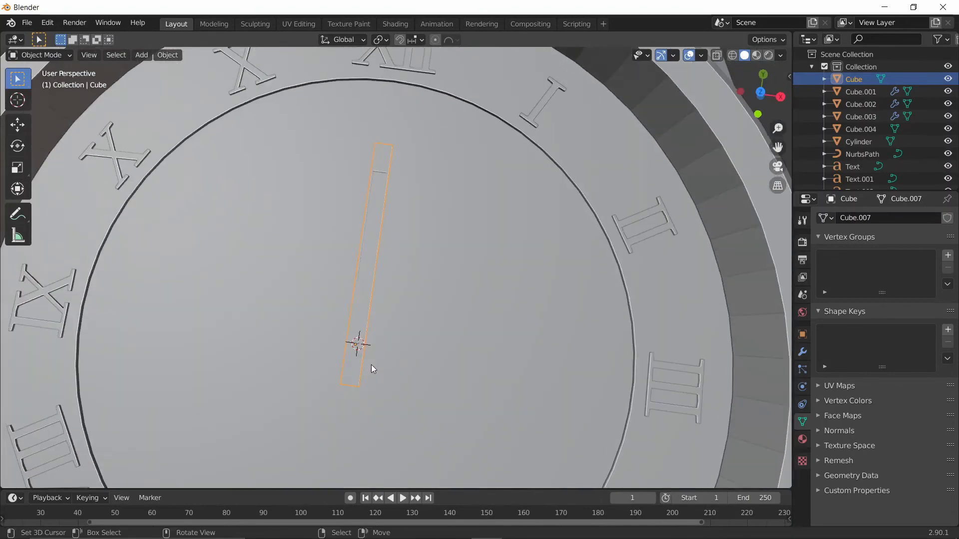
# Step: From the top view, duplicate the hand in place and rotate the copy 38.3° about its origin
pyautogui.press('KP_7')
pyautogui.keyDown('shift'); pyautogui.moveTo(404, 295); pyautogui.dragTo(451, 241, button='middle'); pyautogui.keyUp('shift')
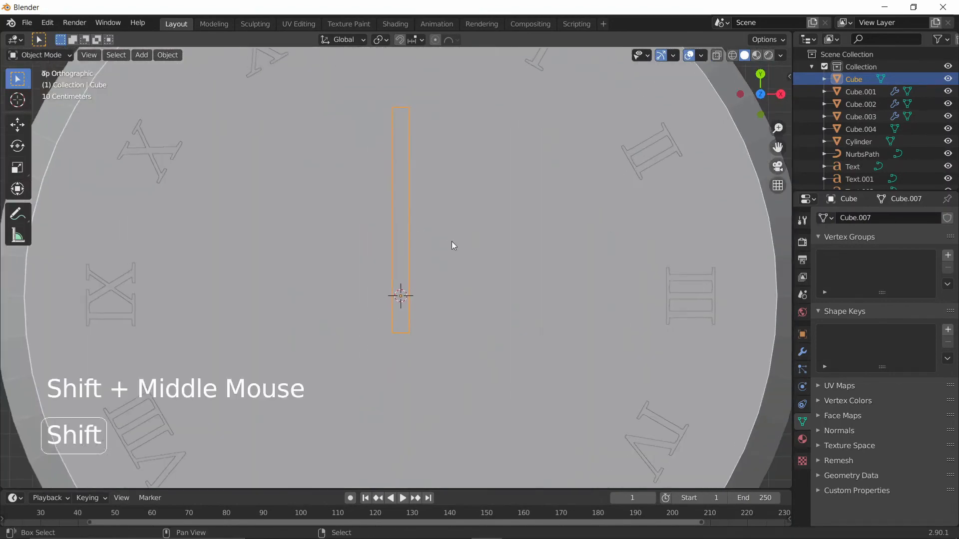
pyautogui.scroll(2, 451, 259)
pyautogui.hotkey('shift', 'd')
pyautogui.rightClick(497, 209)
pyautogui.scroll(-2, 498, 209)
pyautogui.press('r')
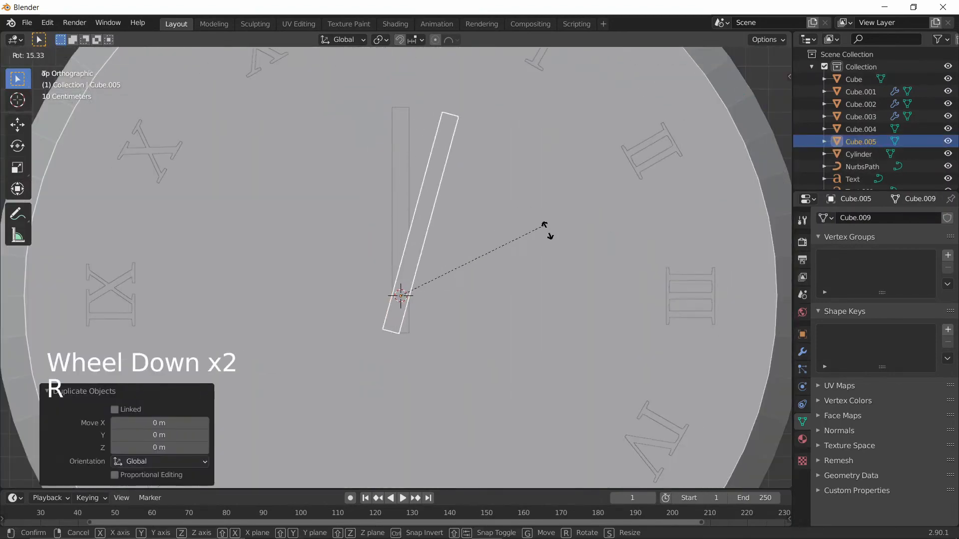
pyautogui.click(543, 288)
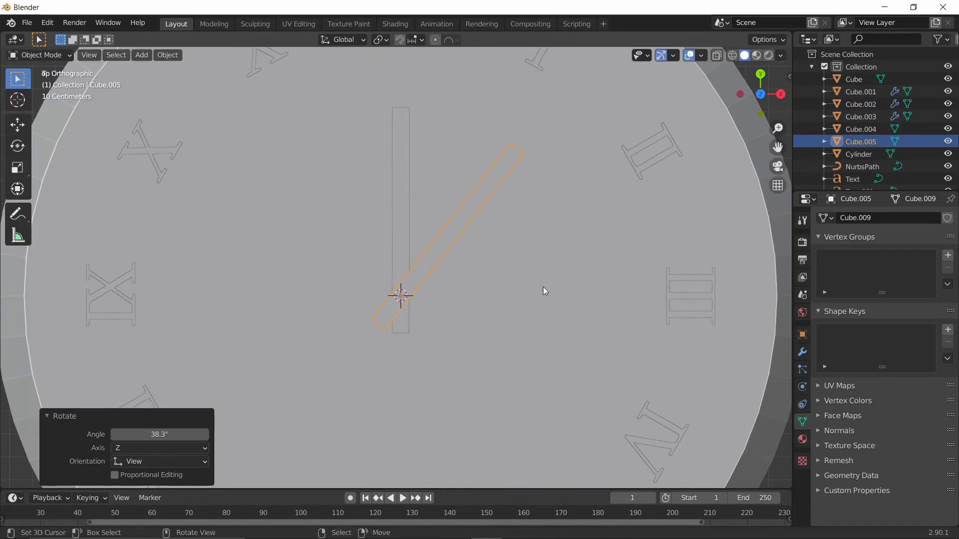
# Step: Narrow the copied hand by scaling it 0.696 along its local X axis
pyautogui.press('s')
pyautogui.press('x')
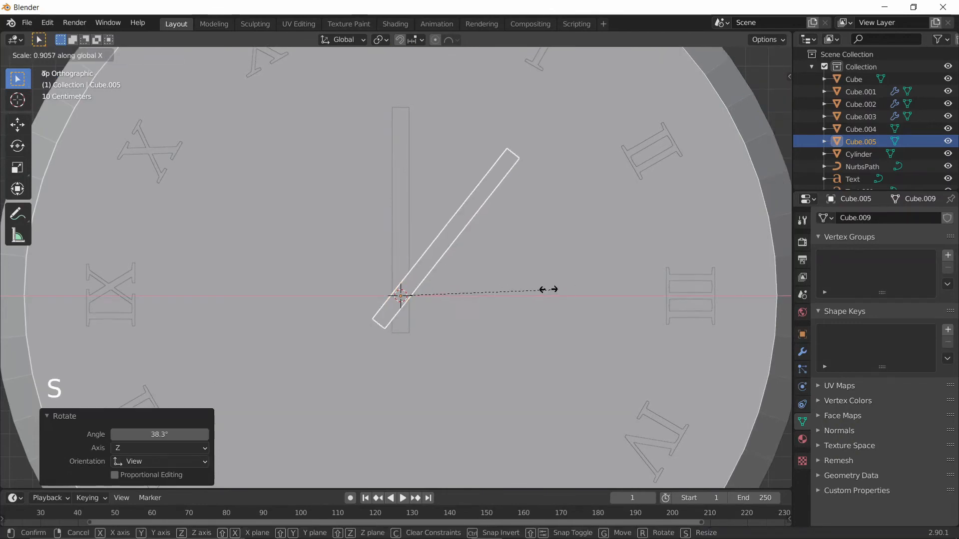
pyautogui.press('x')
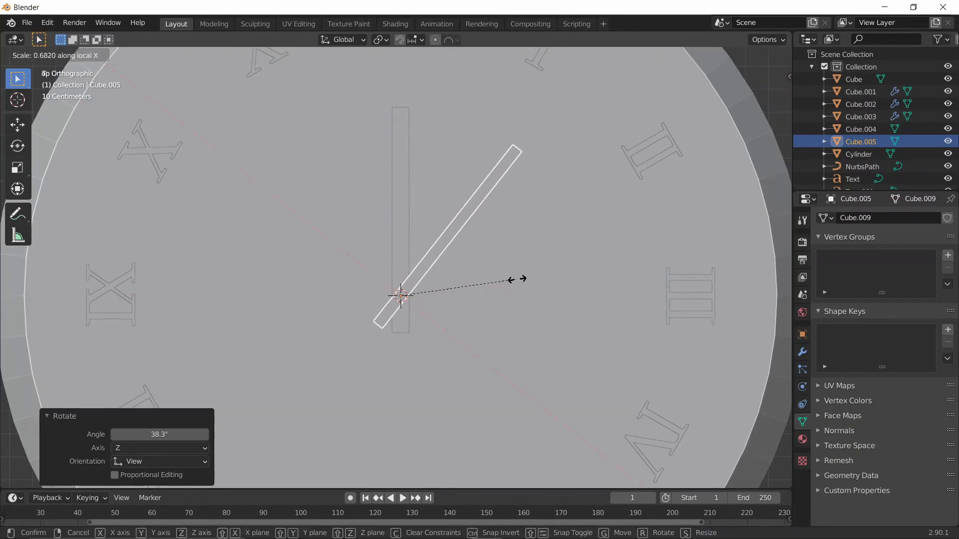
pyautogui.click(517, 276)
pyautogui.scroll(3, 517, 277)
pyautogui.scroll(-2, 517, 277)
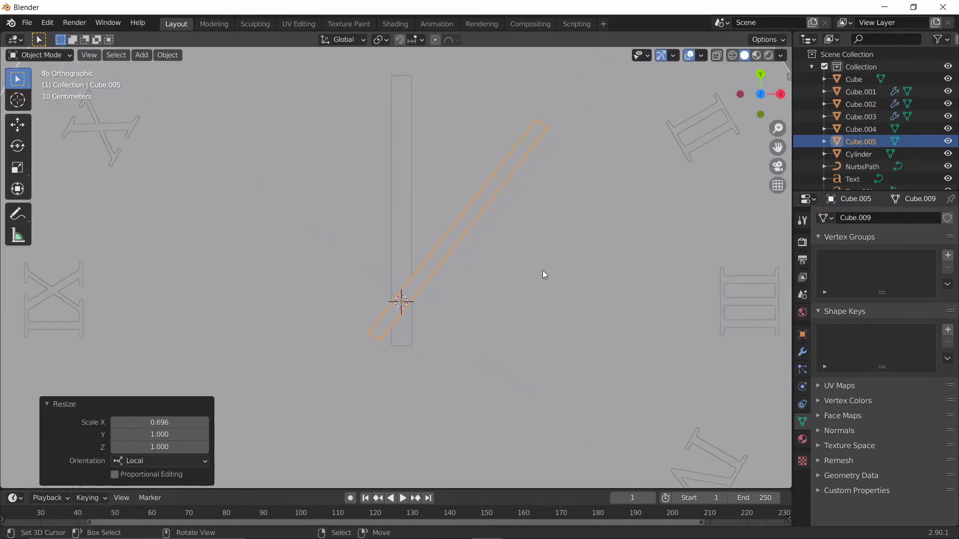
# Step: Shorten the copied hand by scaling it 0.888 along local Y, and scale it again along Y by about 0.88
pyautogui.press('s')
pyautogui.press('y')
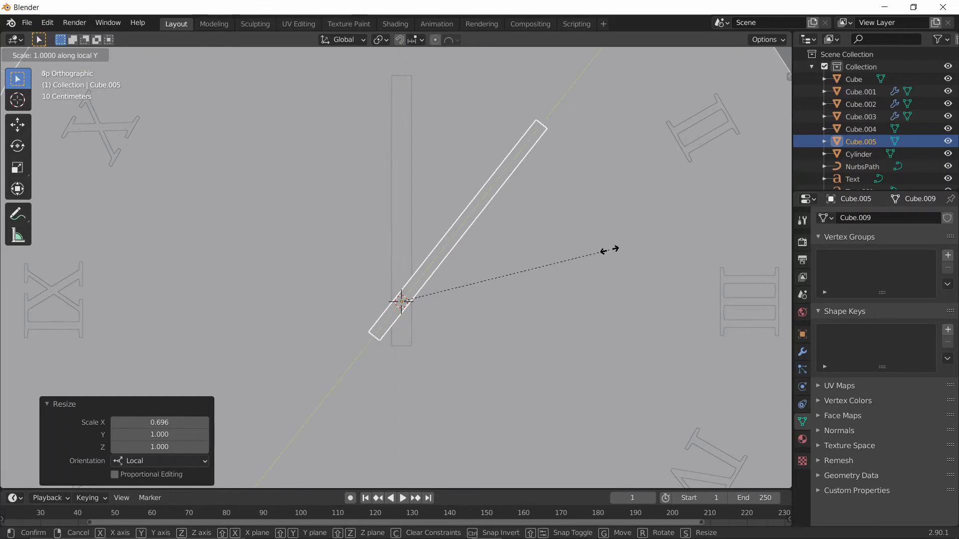
pyautogui.click(586, 259)
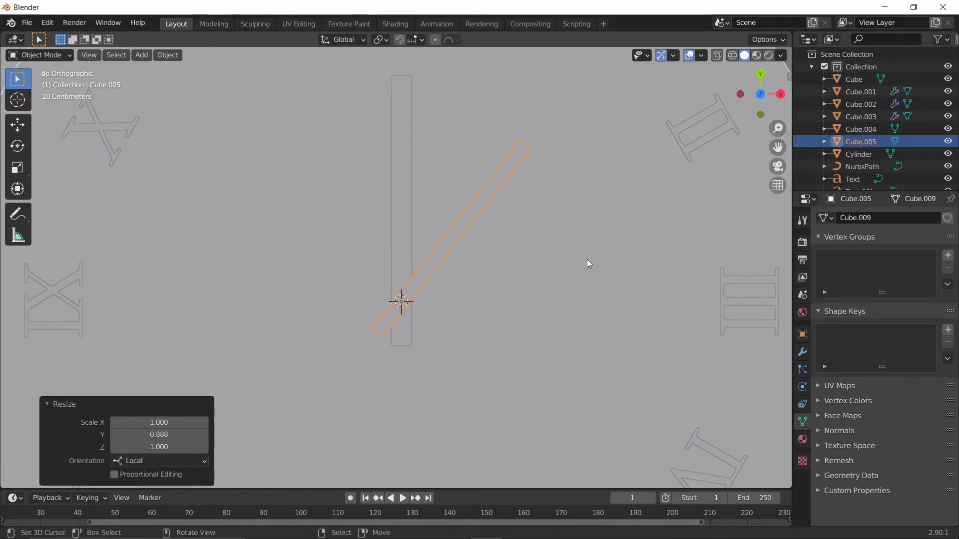
pyautogui.scroll(-2, 586, 259)
pyautogui.press('s')
pyautogui.press('y')
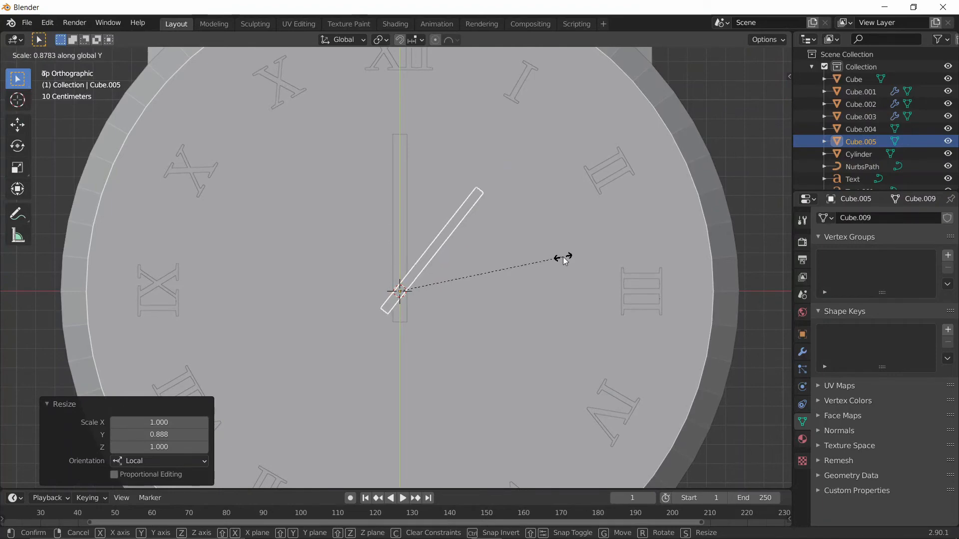
pyautogui.click(563, 258)
# Step: Lower the short hand along Z by 0.016927 m
pyautogui.moveTo(563, 258); pyautogui.dragTo(540, 187, button='middle')
pyautogui.press('Tab')
pyautogui.moveTo(504, 219); pyautogui.dragTo(414, 204, button='middle')
pyautogui.scroll(3, 421, 236)
pyautogui.press('Tab')
pyautogui.scroll(3, 423, 242)
pyautogui.press('g')
pyautogui.press('s')
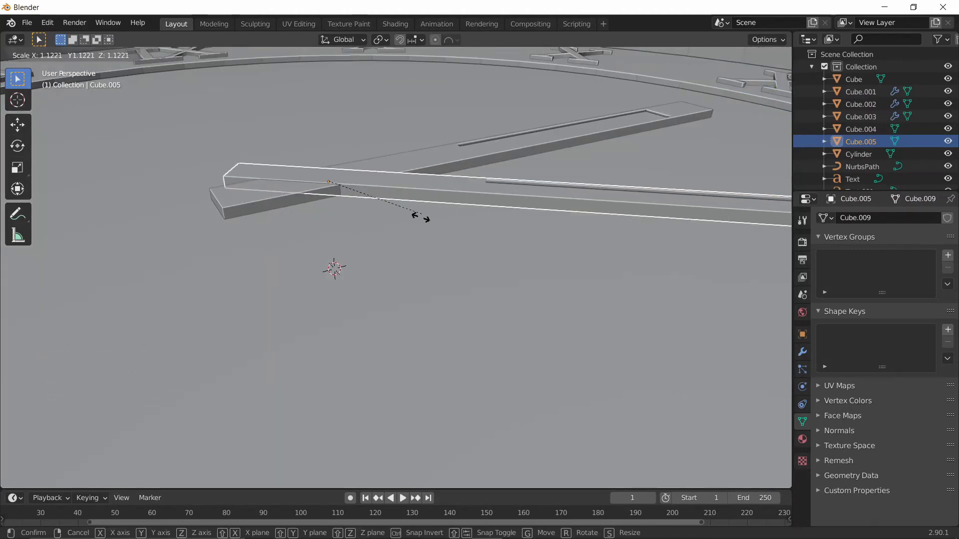
pyautogui.rightClick(422, 219)
pyautogui.press('g')
pyautogui.press('z')
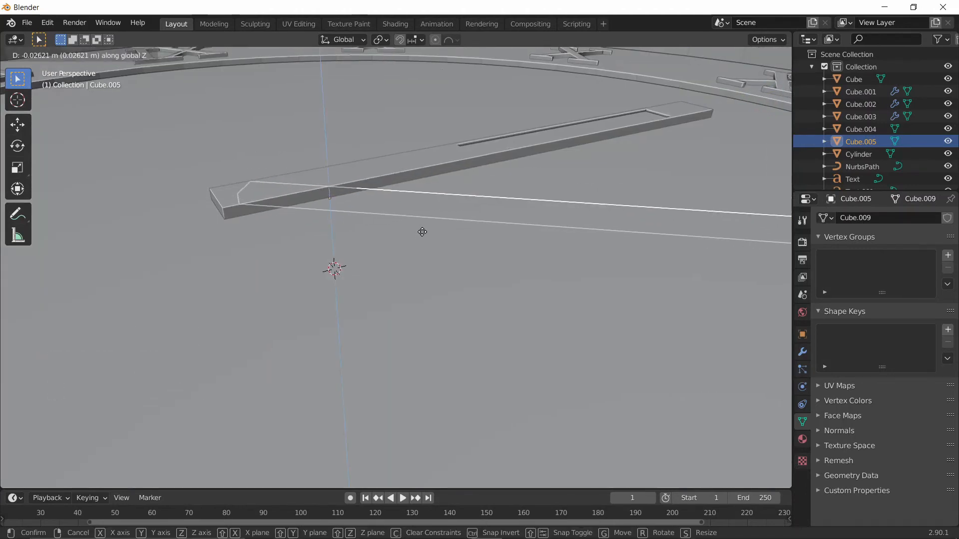
pyautogui.click(425, 227)
# Step: Flatten the short hand and the long hand by scaling each one down along Z
pyautogui.press('s')
pyautogui.press('z')
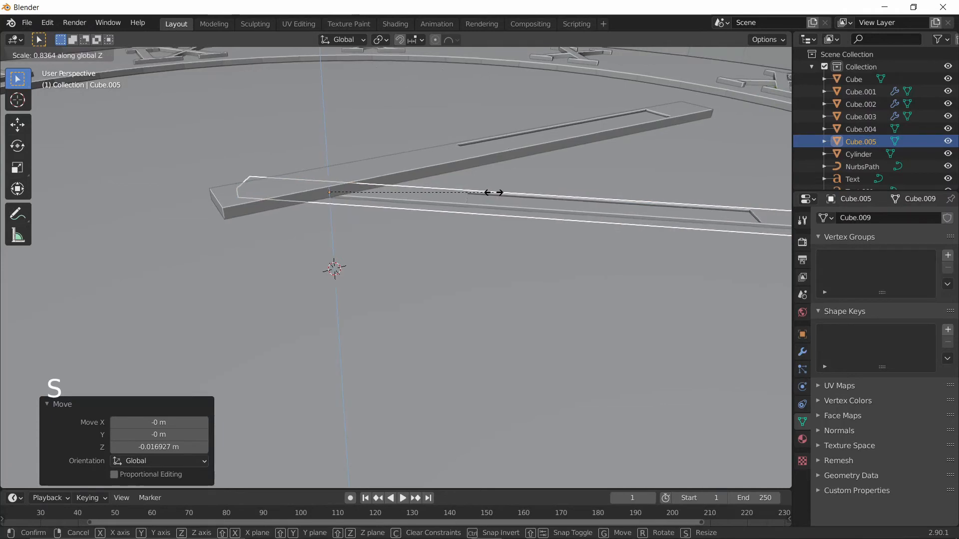
pyautogui.click(468, 190)
pyautogui.rightClick(428, 171)
pyautogui.press('s')
pyautogui.press('z')
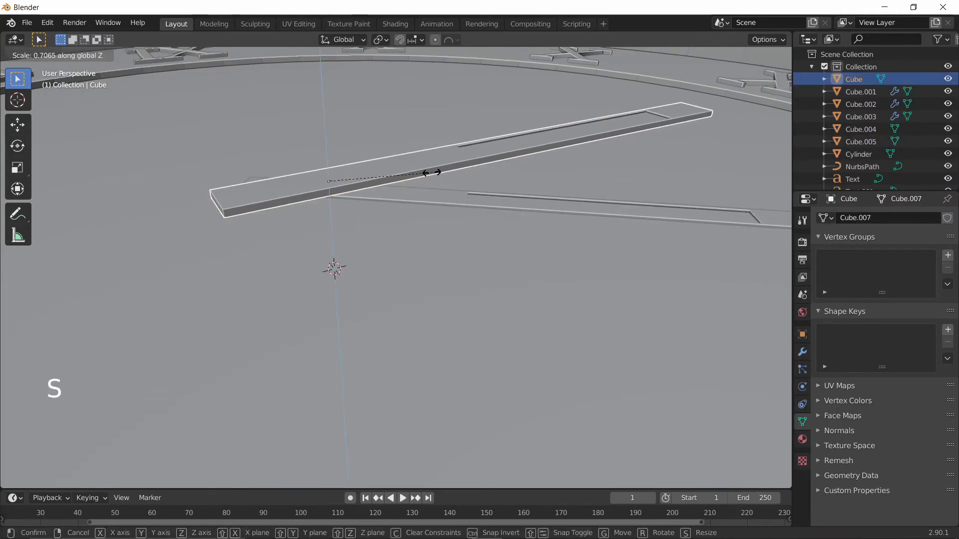
pyautogui.click(425, 173)
# Step: Raise the short hand slightly along Z, closer beneath the long hand
pyautogui.rightClick(412, 195)
pyautogui.press('g')
pyautogui.press('z')
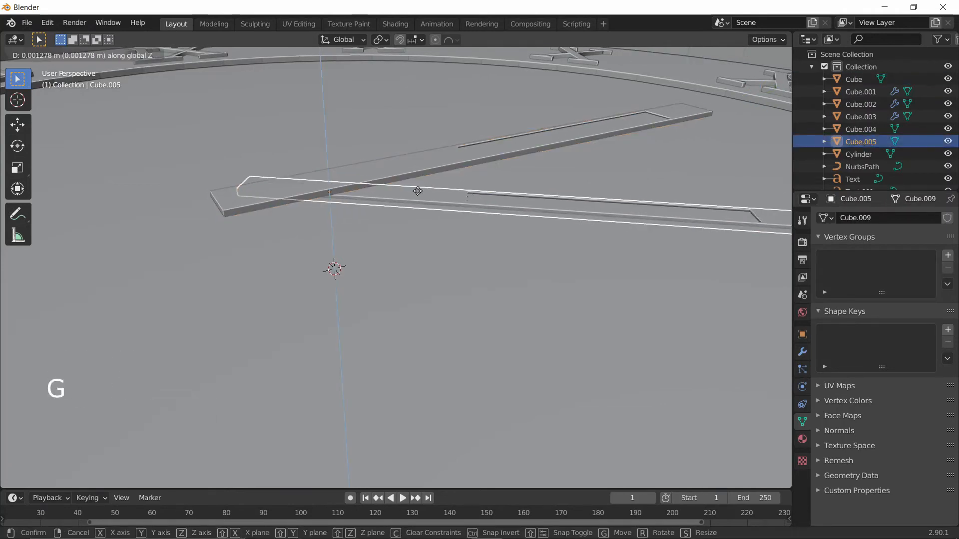
pyautogui.click(421, 206)
# Step: Select only the long hand and fine-tune its height along Z
pyautogui.keyDown('shift'); pyautogui.rightClick(365, 171); pyautogui.keyUp('shift')
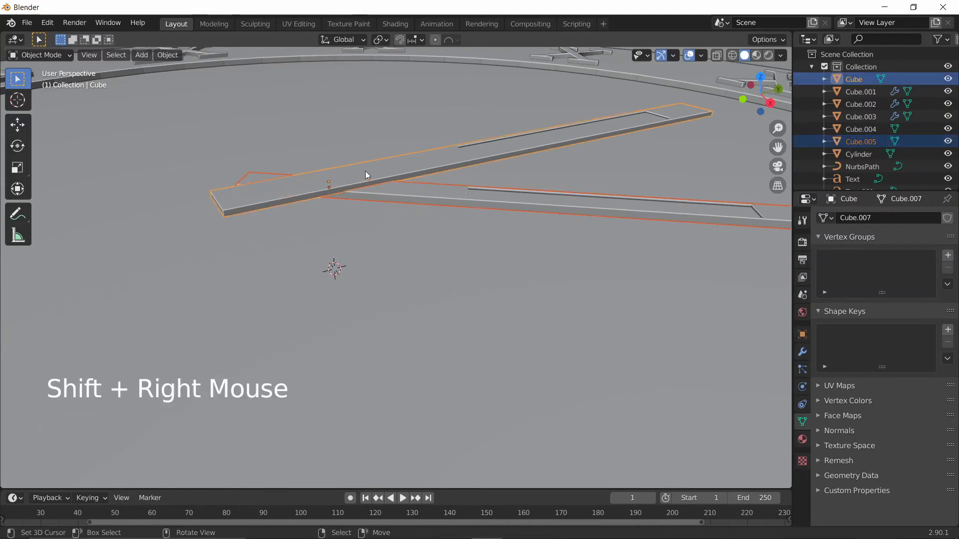
pyautogui.rightClick(364, 171)
pyautogui.press('g')
pyautogui.rightClick(364, 171)
pyautogui.rightClick(364, 170)
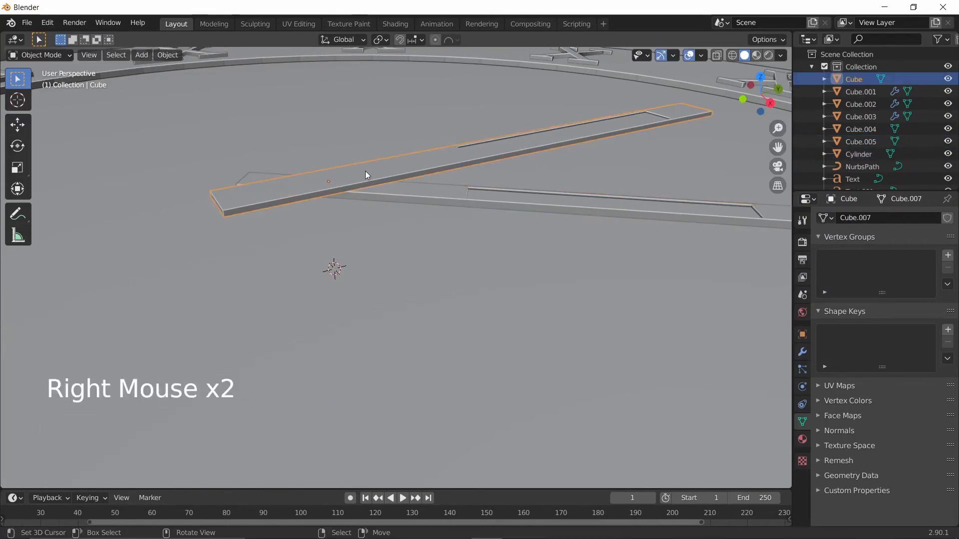
pyautogui.press('g')
pyautogui.press('z')
pyautogui.keyDown('shift'); pyautogui.click(381, 146); pyautogui.keyUp('shift')
# Step: Shorten the recess in the short hand by moving the recess wall nearest the dial centre outward along local Y
pyautogui.moveTo(381, 145); pyautogui.dragTo(330, 249, button='middle')
pyautogui.scroll(-3, 568, 224)
pyautogui.scroll(3, 547, 299)
pyautogui.rightClick(291, 252)
pyautogui.press('Tab')
pyautogui.press('3')
pyautogui.scroll(3, 330, 250)
pyautogui.moveTo(330, 250); pyautogui.dragTo(345, 280, button='middle')
pyautogui.rightClick(330, 254)
pyautogui.rightClick(330, 255)
pyautogui.scroll(-2, 330, 254)
pyautogui.keyDown('shift'); pyautogui.moveTo(345, 280); pyautogui.dragTo(359, 308, button='middle'); pyautogui.keyUp('shift')
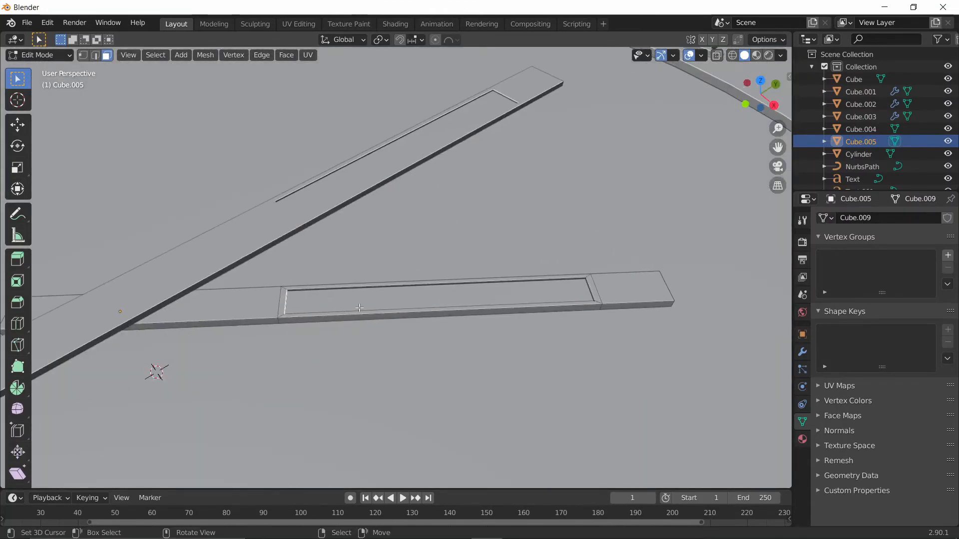
pyautogui.press('g')
pyautogui.press('y')
pyautogui.press('y')
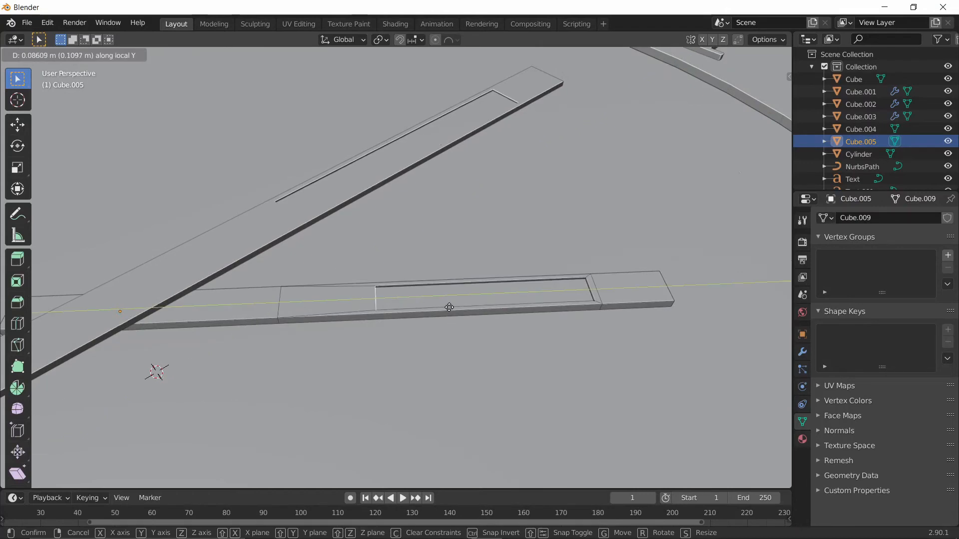
pyautogui.click(455, 304)
pyautogui.press('Tab')
# Step: Select the watch case and examine the case and hands from several sides
pyautogui.scroll(-14, 439, 304)
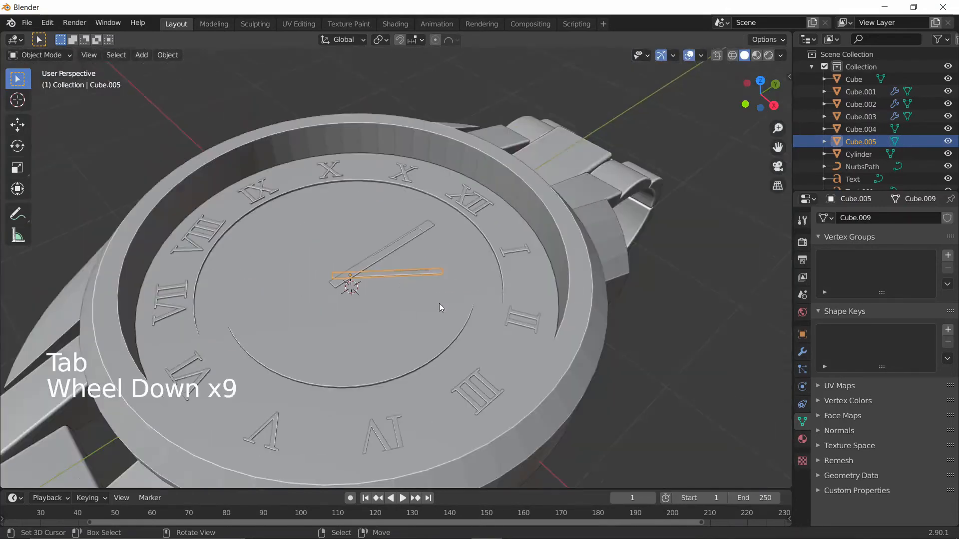
pyautogui.moveTo(439, 304); pyautogui.dragTo(524, 333, button='middle')
pyautogui.rightClick(510, 330)
pyautogui.scroll(1, 521, 335)
pyautogui.scroll(2, 520, 335)
pyautogui.press('Tab')
pyautogui.press('Tab')
pyautogui.rightClick(530, 337)
pyautogui.scroll(-2, 529, 338)
pyautogui.scroll(2, 524, 333)
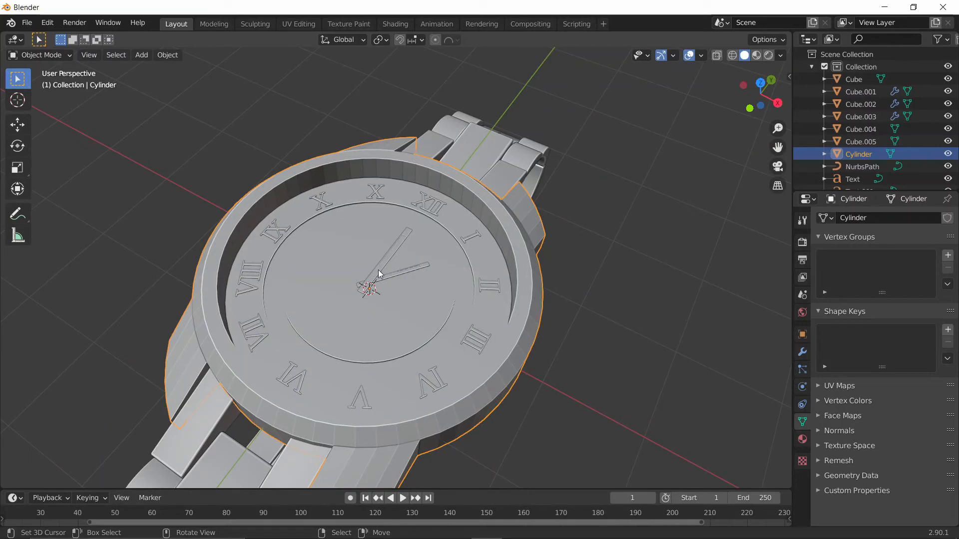
pyautogui.moveTo(427, 530)
pyautogui.scroll(-1, 418, 268)
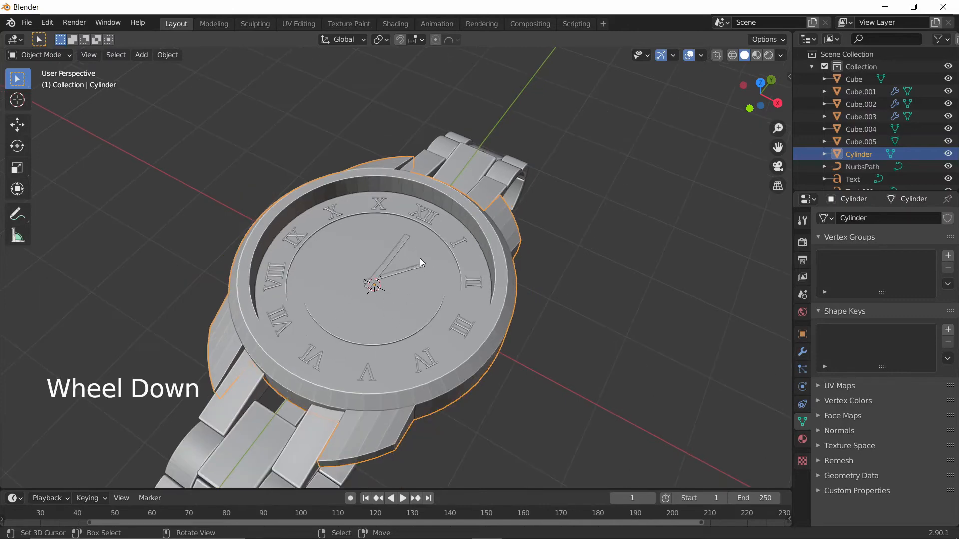
pyautogui.scroll(-2, 469, 326)
pyautogui.moveTo(450, 304); pyautogui.dragTo(364, 321, button='middle')
pyautogui.scroll(4, 406, 301)
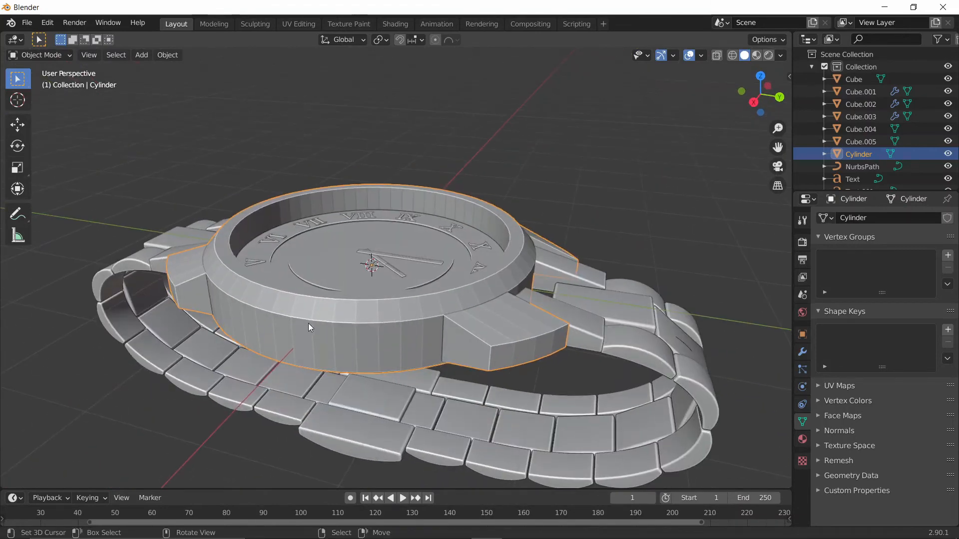
pyautogui.moveTo(340, 299); pyautogui.dragTo(310, 295, button='middle')
pyautogui.scroll(2, 310, 296)
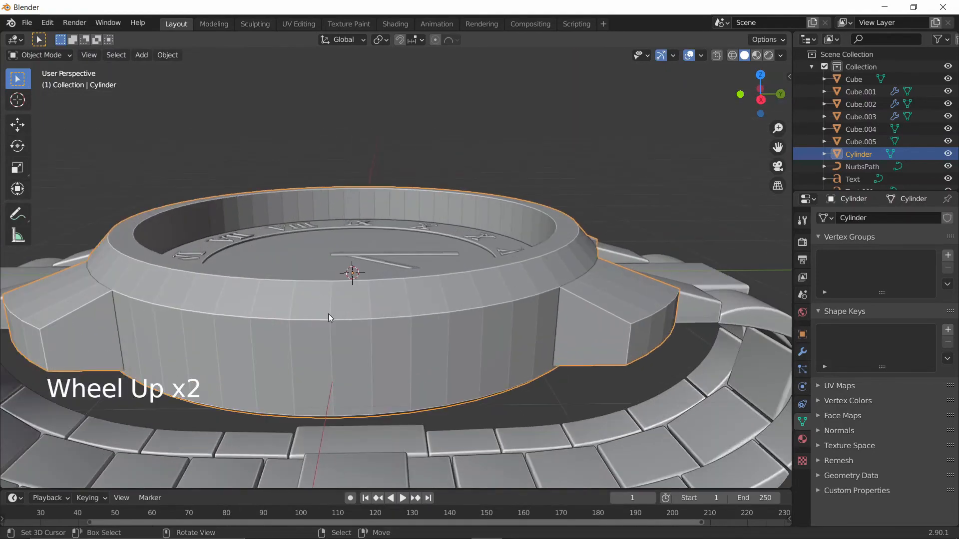
pyautogui.moveTo(438, 331); pyautogui.dragTo(278, 300, button='middle')
pyautogui.scroll(-3, 278, 299)
pyautogui.moveTo(302, 331); pyautogui.dragTo(328, 369, button='middle')
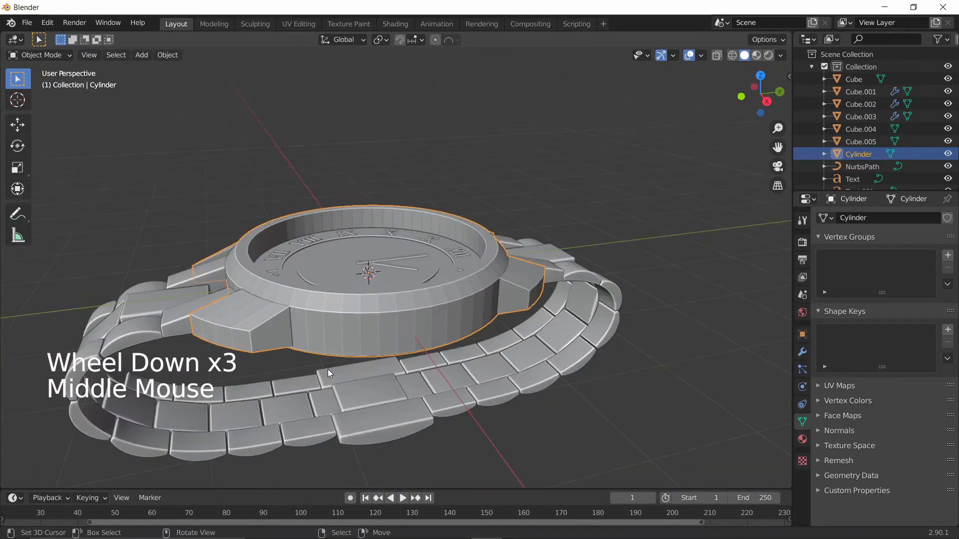
# Step: Add a Subdivision Surface modifier to the watch case
pyautogui.click(801, 352)
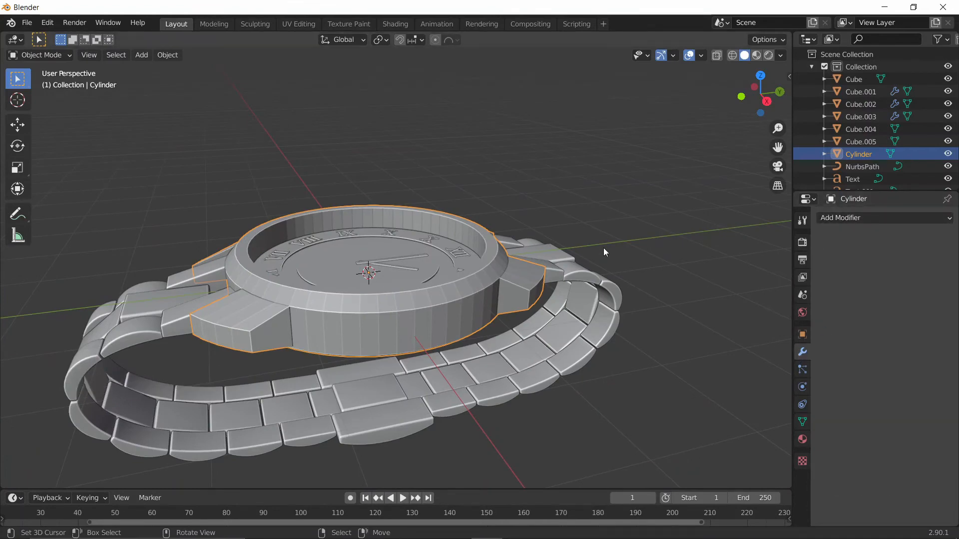
pyautogui.press('g')
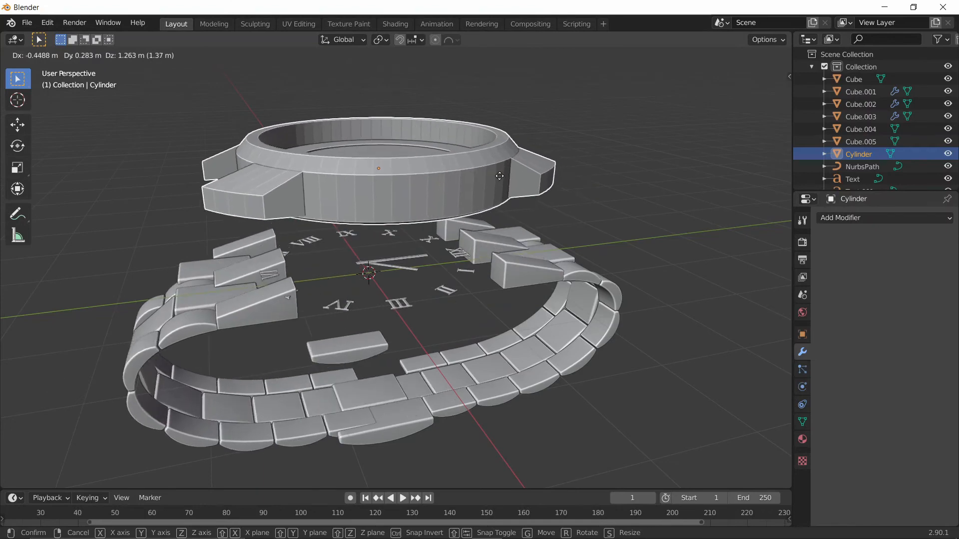
pyautogui.rightClick(419, 151)
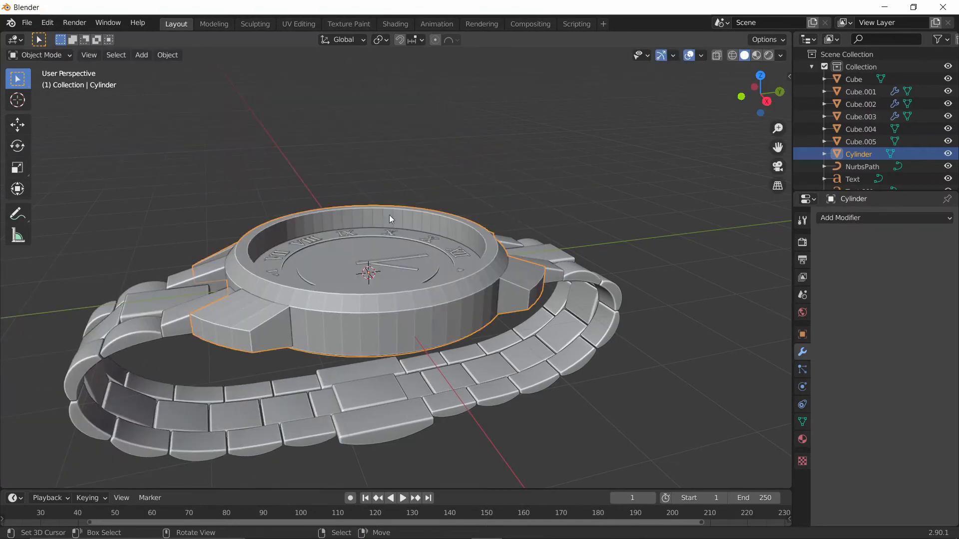
pyautogui.moveTo(391, 219); pyautogui.dragTo(432, 295, button='middle')
pyautogui.click(841, 220)
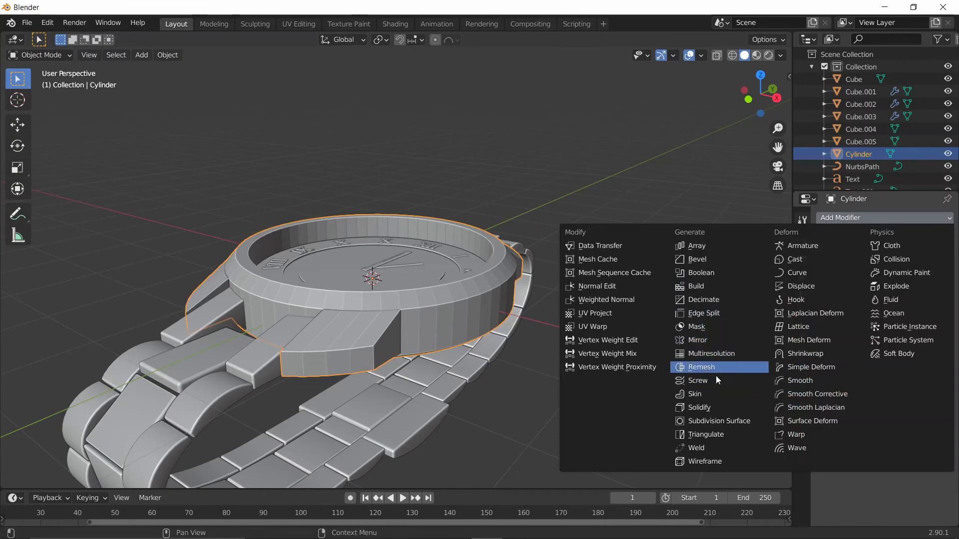
pyautogui.click(709, 422)
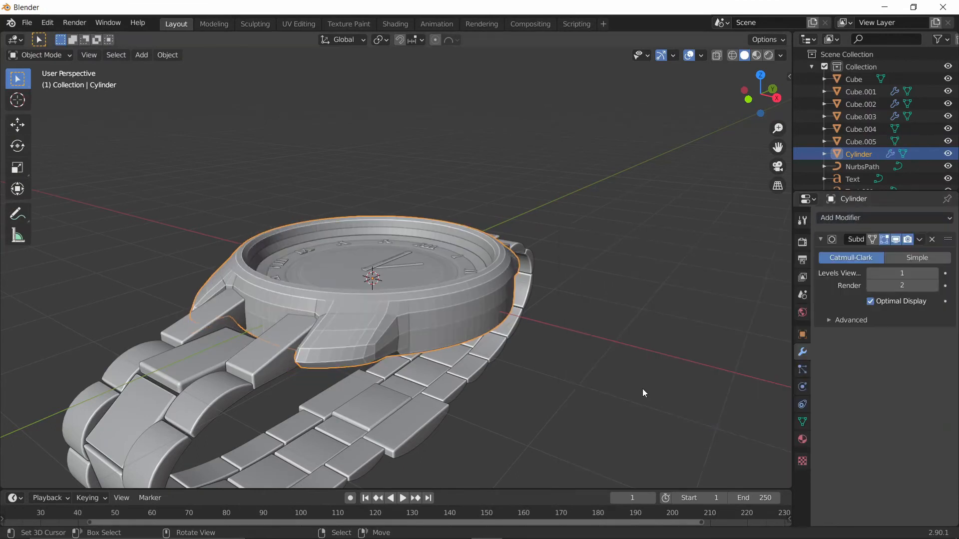
# Step: Set the case's subdivision levels to 3 for both the viewport and the render
pyautogui.moveTo(643, 389); pyautogui.dragTo(510, 350, button='middle')
pyautogui.click(938, 273)
pyautogui.click(938, 272)
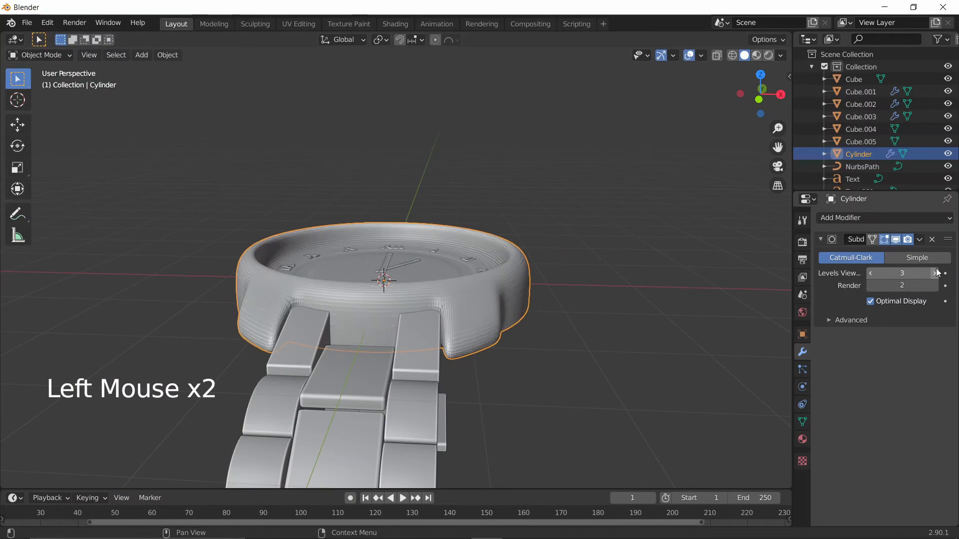
pyautogui.moveTo(440, 282); pyautogui.dragTo(389, 259, button='middle')
pyautogui.click(939, 286)
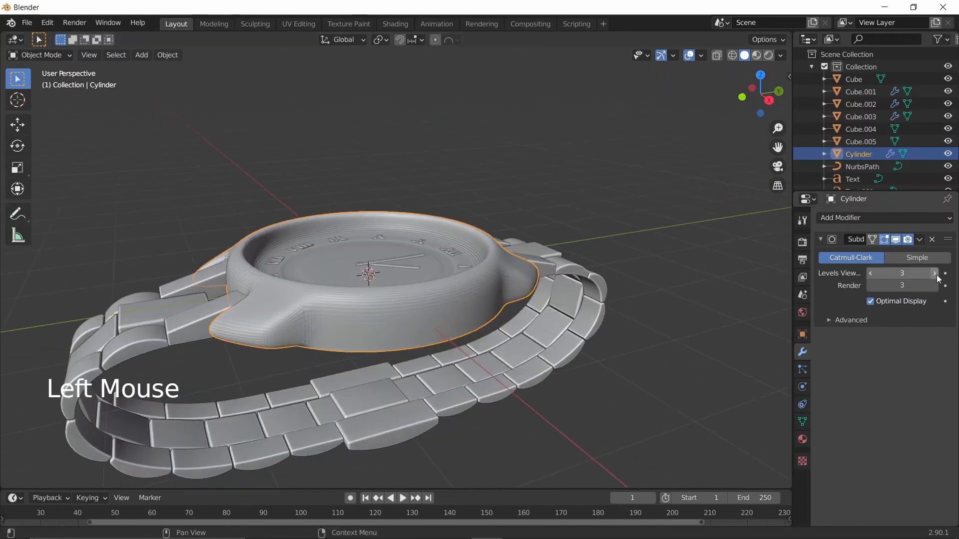
# Step: Set the watch case's subdivision levels to 4 for both the viewport and the render
pyautogui.click(935, 285)
pyautogui.moveTo(568, 303); pyautogui.dragTo(264, 241, button='middle')
pyautogui.scroll(2, 331, 232)
pyautogui.moveTo(332, 233); pyautogui.dragTo(280, 316, button='middle')
# Step: Try to sharpen the end of a case lug with a loop cut slid toward the lug's tip
pyautogui.press('Tab')
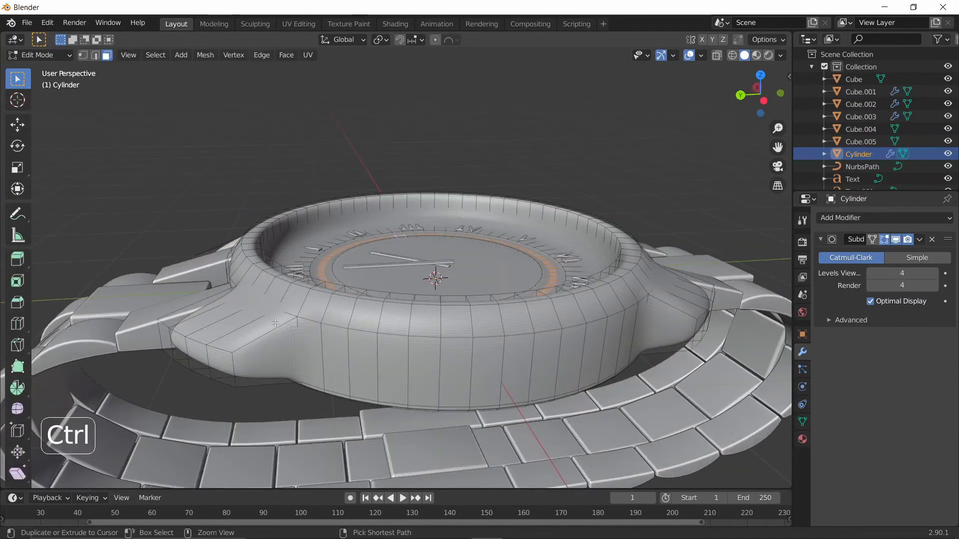
pyautogui.hotkey('ctrl', 'r')
pyautogui.click(238, 322)
pyautogui.rightClick(237, 322)
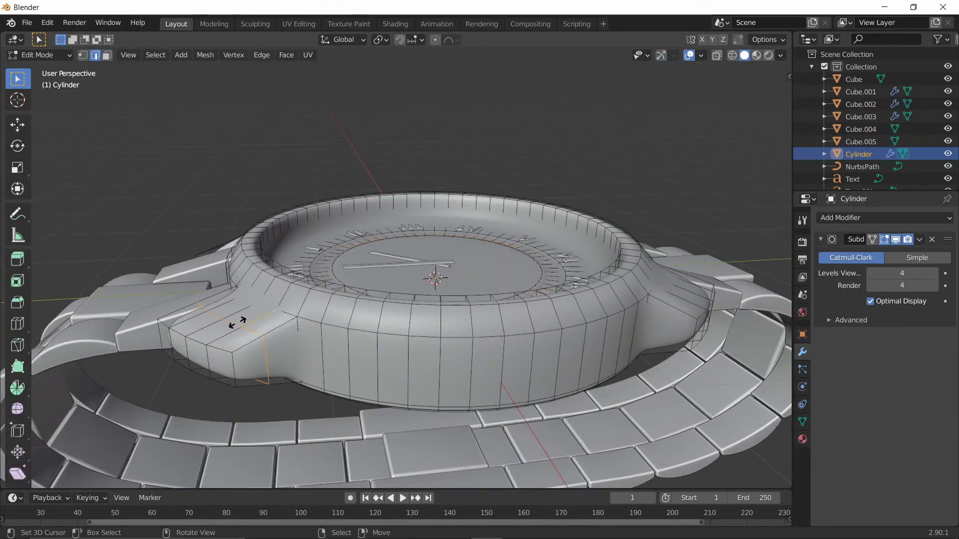
pyautogui.press('g')
pyautogui.press('g')
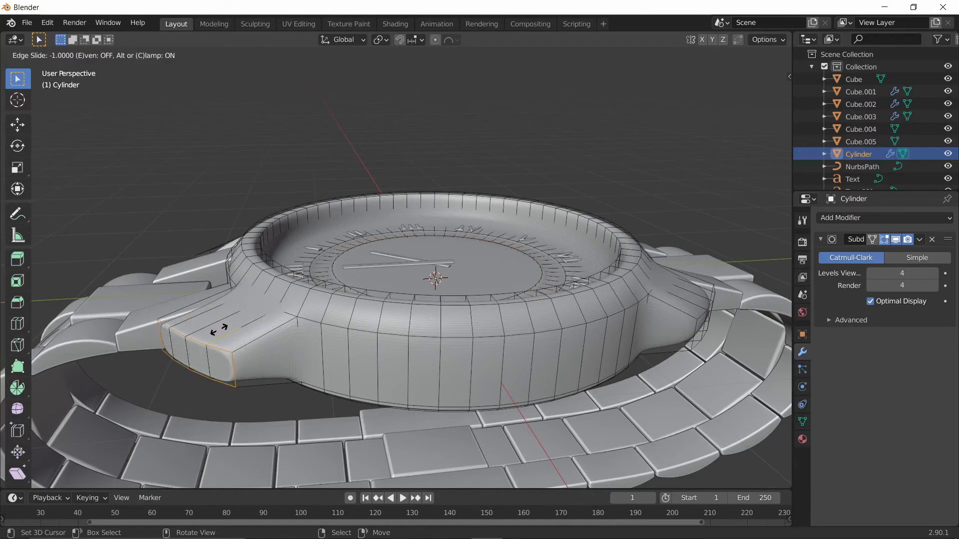
pyautogui.click(225, 327)
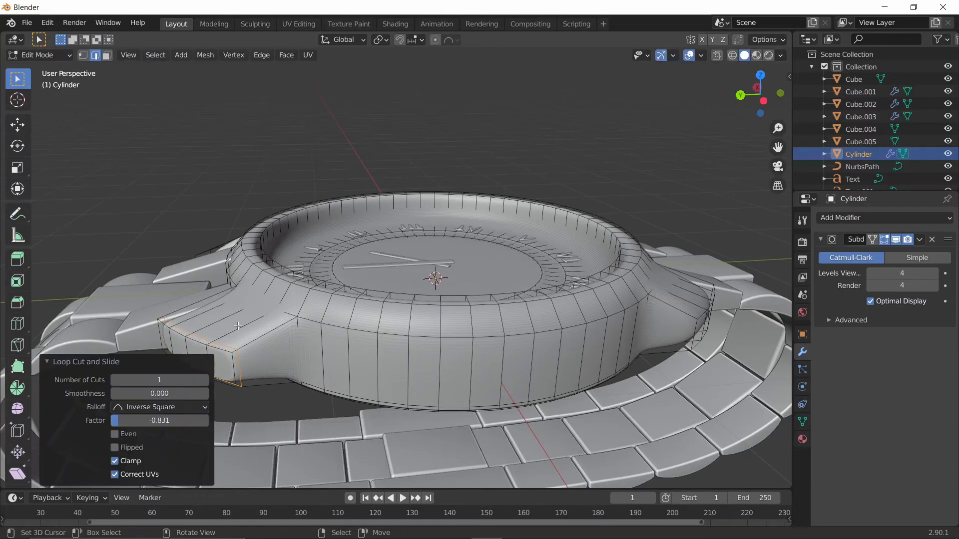
pyautogui.scroll(-2, 225, 327)
pyautogui.moveTo(224, 327); pyautogui.dragTo(476, 379, button='middle')
pyautogui.press('Tab')
pyautogui.moveTo(404, 362); pyautogui.dragTo(277, 372, button='middle')
pyautogui.scroll(2, 335, 337)
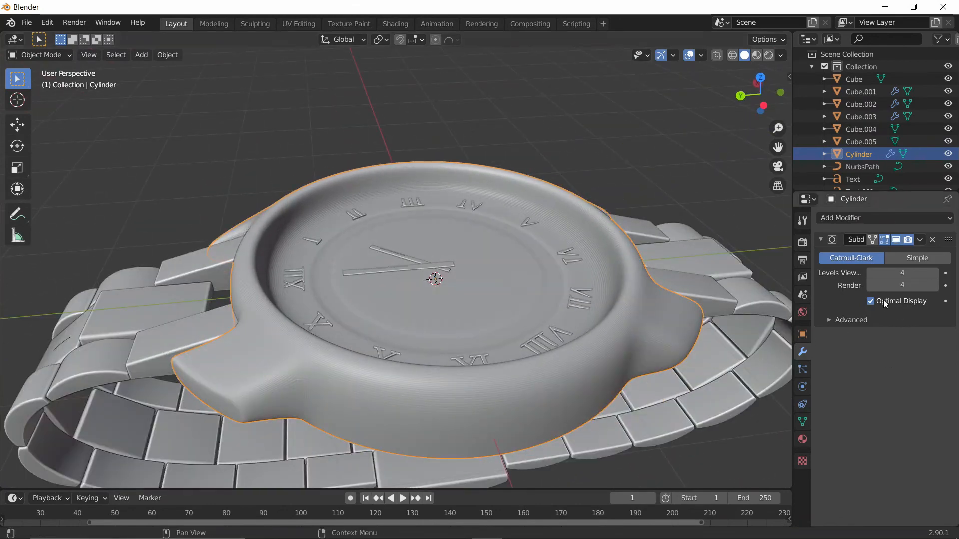
# Step: Hide the subdivision in the viewport and add a loop cut near the ridge between the case's bevel and side wall
pyautogui.click(895, 240)
pyautogui.press('Tab')
pyautogui.press('Tab')
pyautogui.moveTo(410, 320); pyautogui.dragTo(404, 280, button='middle')
pyautogui.scroll(2, 342, 267)
pyautogui.press('Tab')
pyautogui.hotkey('ctrl', 'r')
pyautogui.click(342, 267)
pyautogui.click(341, 272)
pyautogui.scroll(-2, 345, 280)
pyautogui.moveTo(345, 280); pyautogui.dragTo(450, 312, button='middle')
pyautogui.scroll(1, 449, 312)
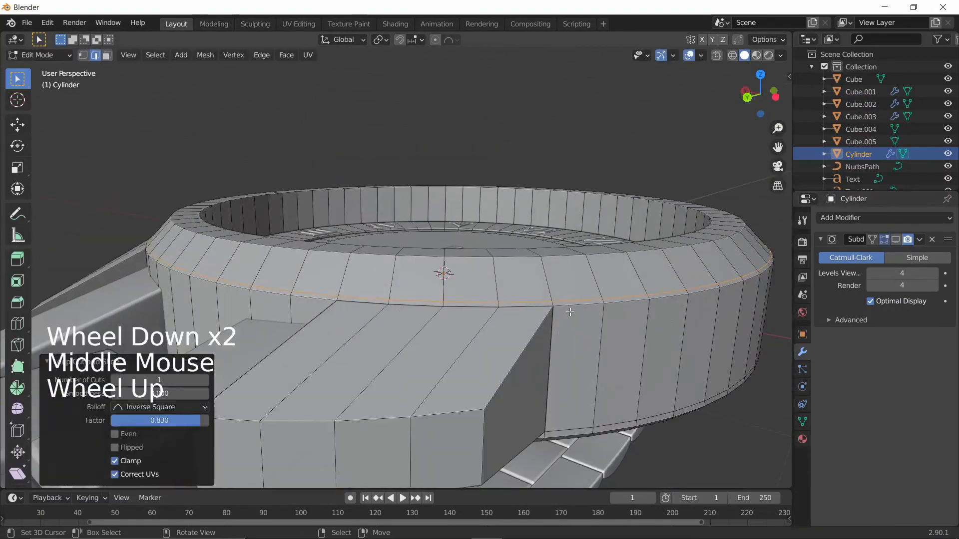
# Step: Scale the new edge loop on the case's ridge and set the viewport subdivision level to 3
pyautogui.press('s')
pyautogui.click(738, 310)
pyautogui.scroll(-2, 720, 307)
pyautogui.press('Tab')
pyautogui.moveTo(689, 304); pyautogui.dragTo(532, 281, button='middle')
pyautogui.press('Tab')
pyautogui.press('Tab')
pyautogui.scroll(-3, 500, 275)
pyautogui.hotkey('ctrl', '3')
pyautogui.scroll(2, 532, 281)
pyautogui.press('Tab')
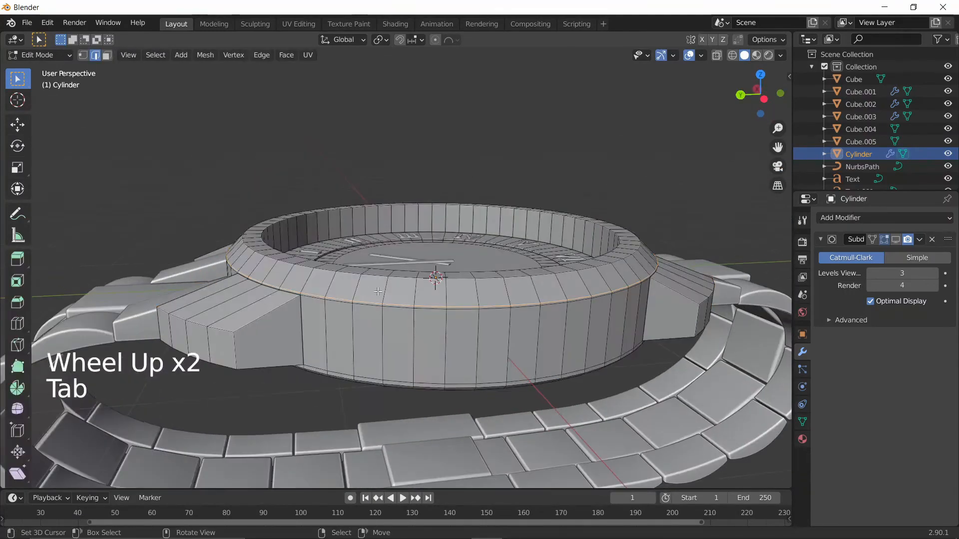
# Step: Add supporting loop cuts at the base and at the top of the case's inner wall
pyautogui.click(437, 276)
pyautogui.hotkey('ctrl', 'r')
pyautogui.click(452, 264)
pyautogui.click(481, 286)
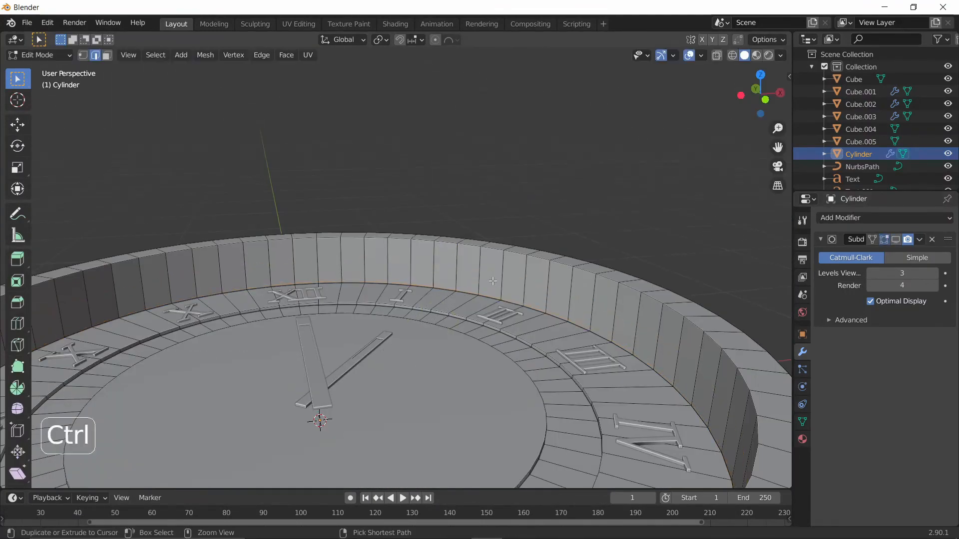
pyautogui.hotkey('ctrl', 'r')
pyautogui.click(504, 272)
pyautogui.click(556, 240)
pyautogui.scroll(-4, 425, 344)
pyautogui.moveTo(399, 367); pyautogui.dragTo(432, 367, button='middle')
pyautogui.press('Tab')
pyautogui.click(895, 243)
pyautogui.press('Tab')
# Step: Add loop cuts on the dial's ring between the numerals and the central disc
pyautogui.scroll(4, 574, 329)
pyautogui.hotkey('ctrl', 'r')
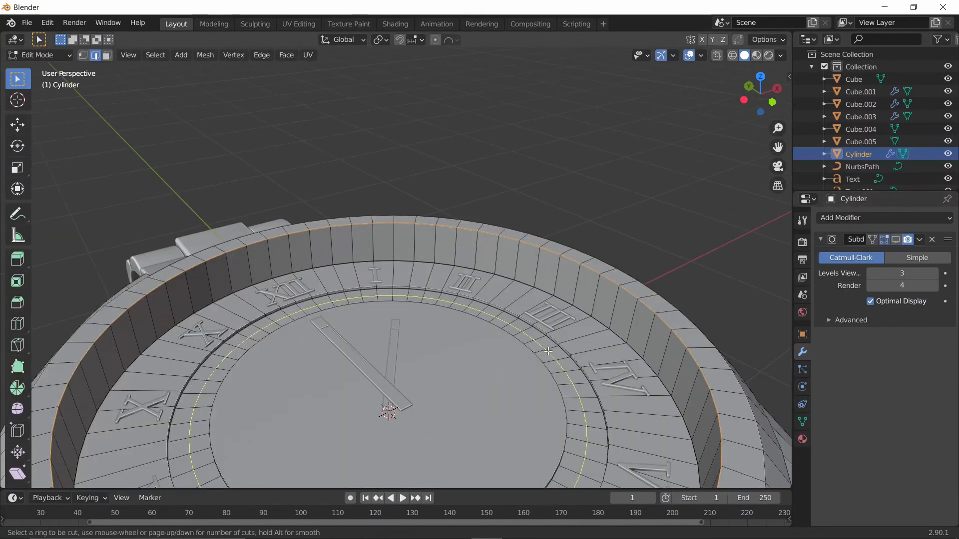
pyautogui.click(557, 360)
pyautogui.hotkey('ctrl', 'r')
pyautogui.click(621, 332)
pyautogui.scroll(-3, 621, 332)
pyautogui.press('Tab')
pyautogui.moveTo(620, 331); pyautogui.dragTo(620, 362, button='middle')
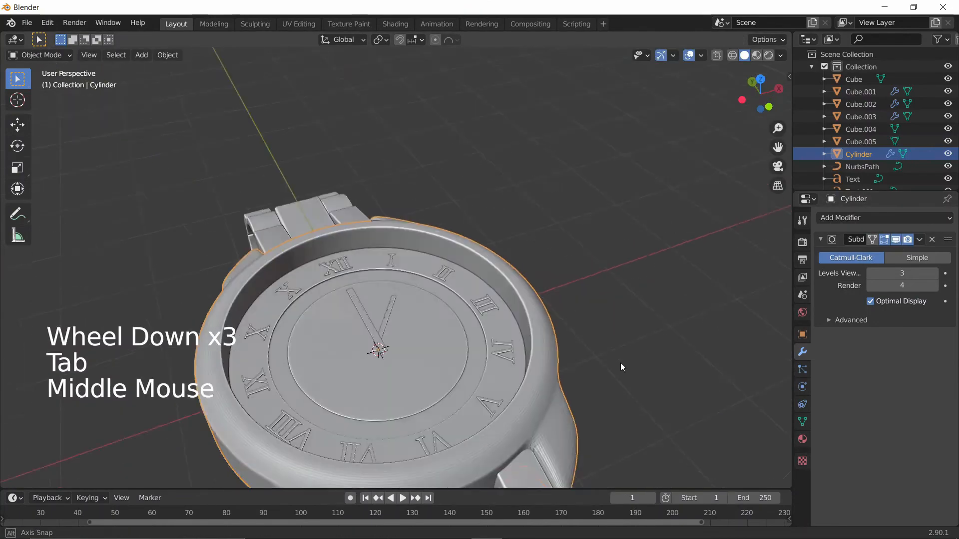
# Step: Add supporting loop cuts along the narrow step inside the numeral ring and on the adjoining inner ring
pyautogui.press('Tab')
pyautogui.scroll(2, 621, 363)
pyautogui.hotkey('ctrl', 'r')
pyautogui.click(428, 364)
pyautogui.click(454, 375)
pyautogui.click(895, 241)
pyautogui.hotkey('ctrl', 'r')
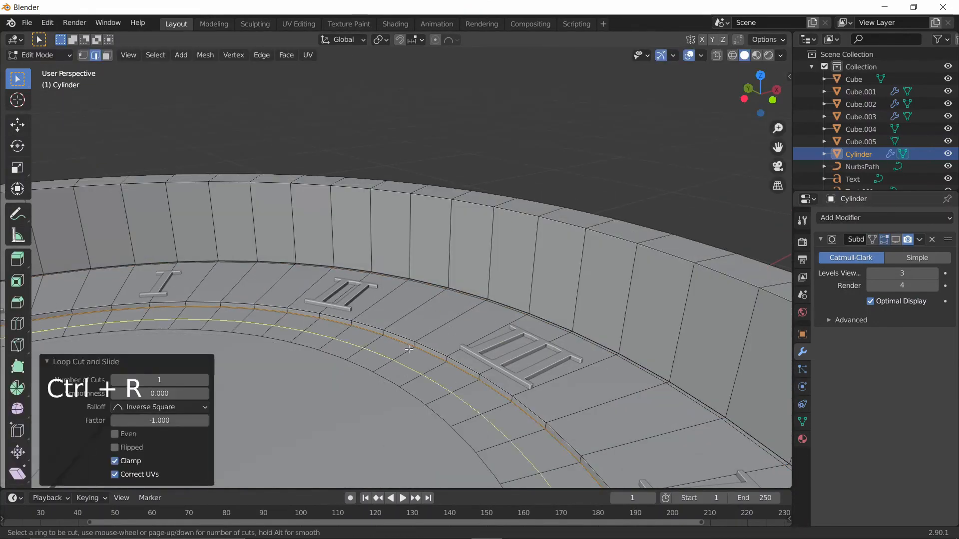
pyautogui.click(452, 355)
pyautogui.click(895, 241)
# Step: Select the central disc face of the dial and inset it by about 0.156 m
pyautogui.moveTo(359, 309); pyautogui.dragTo(320, 336, button='middle')
pyautogui.press('Tab')
pyautogui.press('Tab')
pyautogui.press('3')
pyautogui.click(320, 336)
pyautogui.moveTo(475, 327); pyautogui.dragTo(490, 289, button='middle')
pyautogui.scroll(2, 585, 324)
pyautogui.moveTo(585, 324); pyautogui.dragTo(596, 351, button='middle')
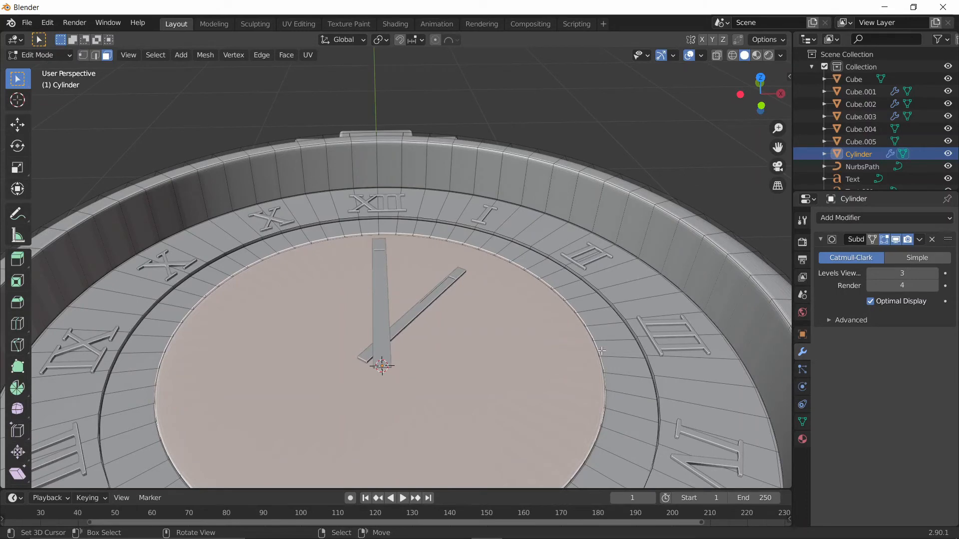
pyautogui.press('i')
pyautogui.click(571, 318)
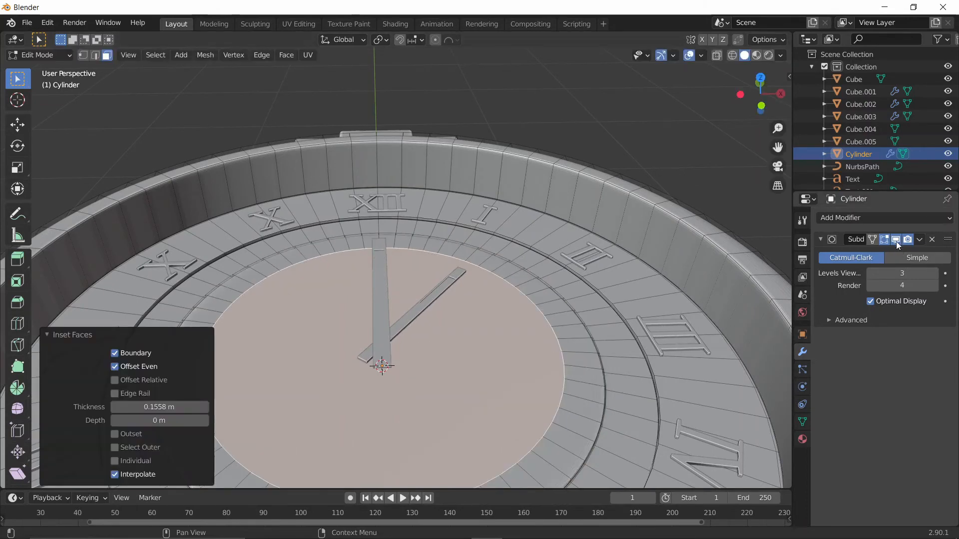
# Step: Inset the central dial face again by about 0.408 m and check the smoothed result
pyautogui.scroll(-3, 571, 317)
pyautogui.middleClick(571, 317)
pyautogui.scroll(3, 572, 318)
pyautogui.scroll(-1, 572, 317)
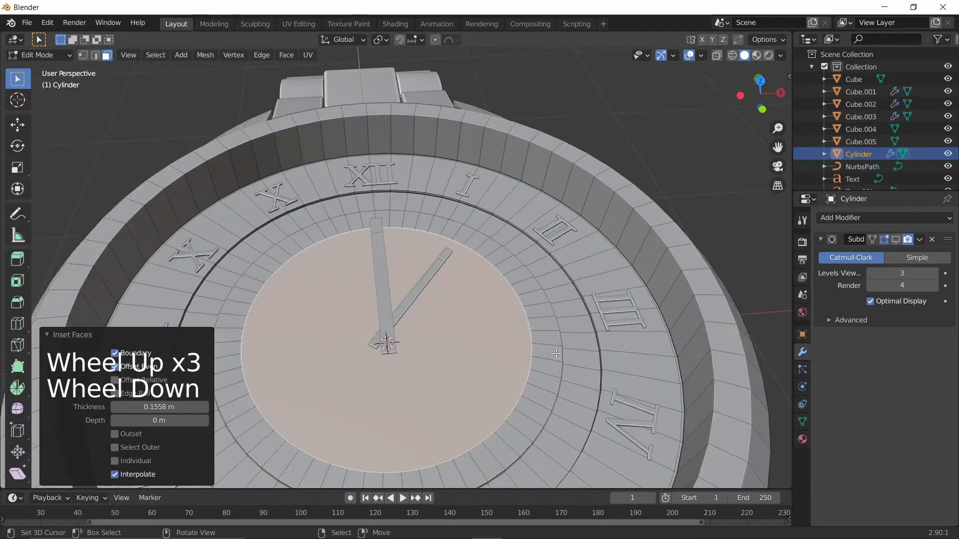
pyautogui.moveTo(571, 317); pyautogui.dragTo(553, 331, button='middle')
pyautogui.press('i')
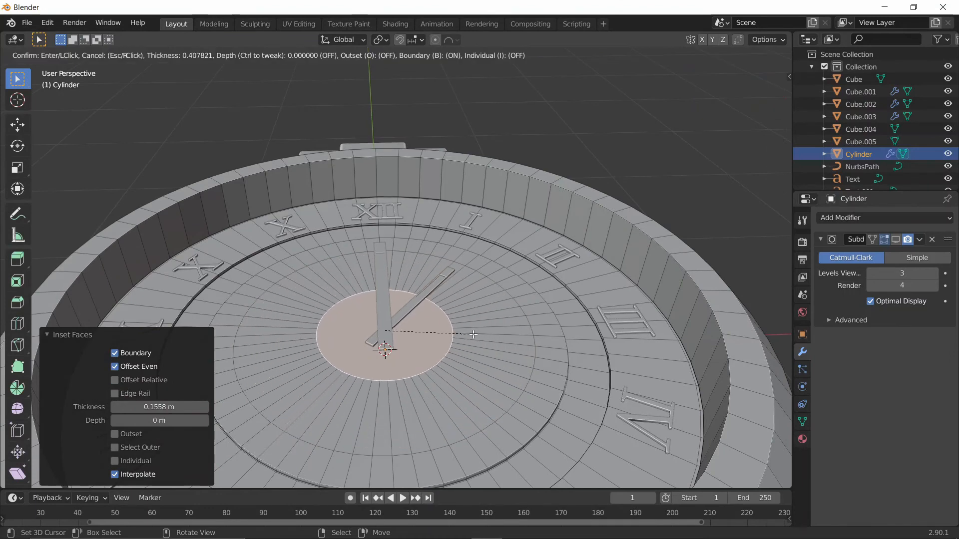
pyautogui.click(470, 334)
pyautogui.press('Tab')
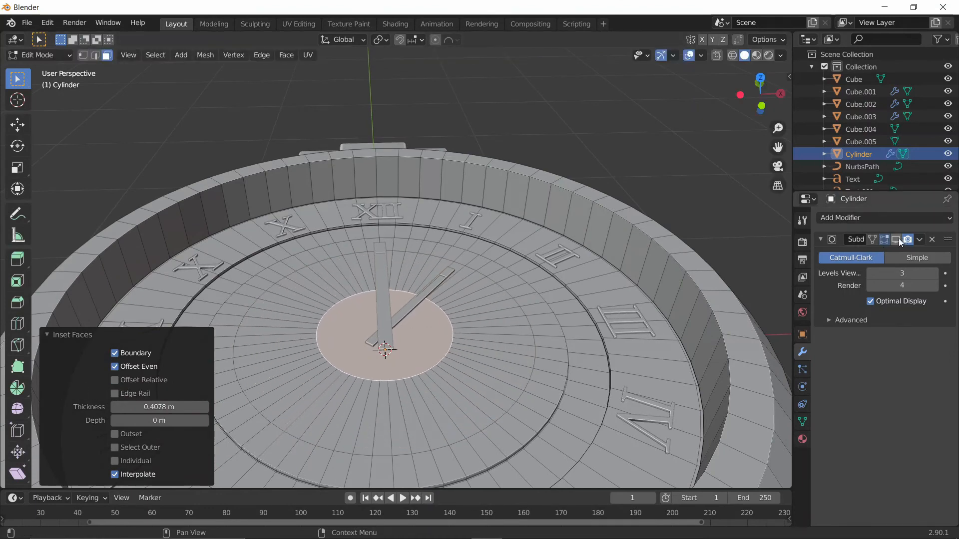
pyautogui.scroll(-3, 350, 304)
pyautogui.moveTo(349, 305); pyautogui.dragTo(694, 289, button='middle')
pyautogui.press('Tab')
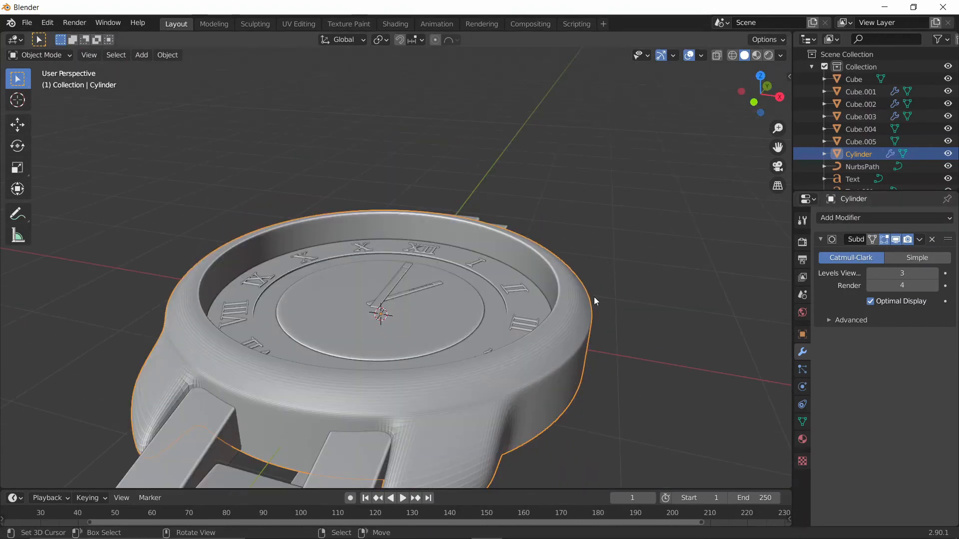
# Step: Add loop cuts along the small step around the central dial, sliding one fully to the step's upper edge
pyautogui.scroll(3, 594, 297)
pyautogui.click(896, 241)
pyautogui.keyDown('shift'); pyautogui.moveTo(457, 330); pyautogui.dragTo(480, 307, button='middle'); pyautogui.keyUp('shift')
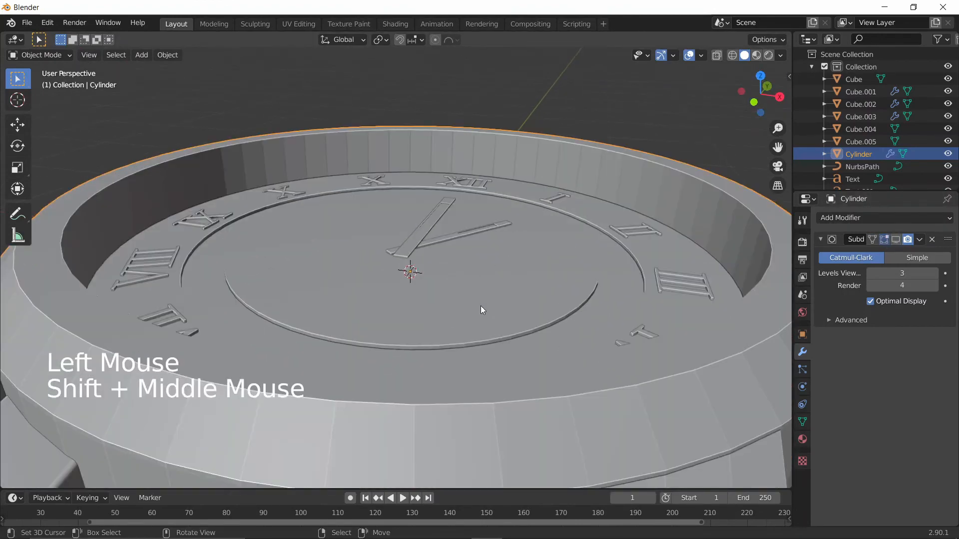
pyautogui.scroll(3, 433, 368)
pyautogui.press('Tab')
pyautogui.moveTo(349, 407); pyautogui.dragTo(280, 393, button='middle')
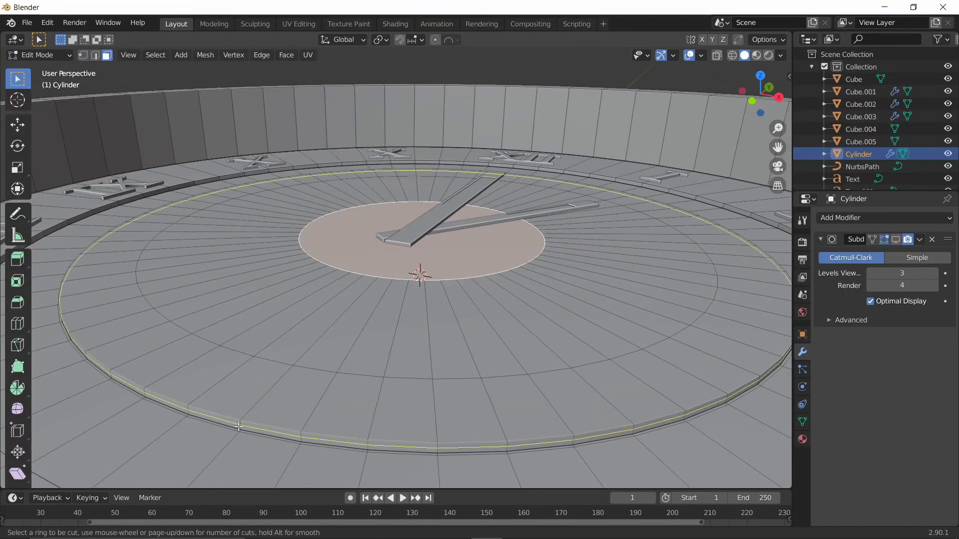
pyautogui.moveTo(238, 427); pyautogui.dragTo(249, 416)
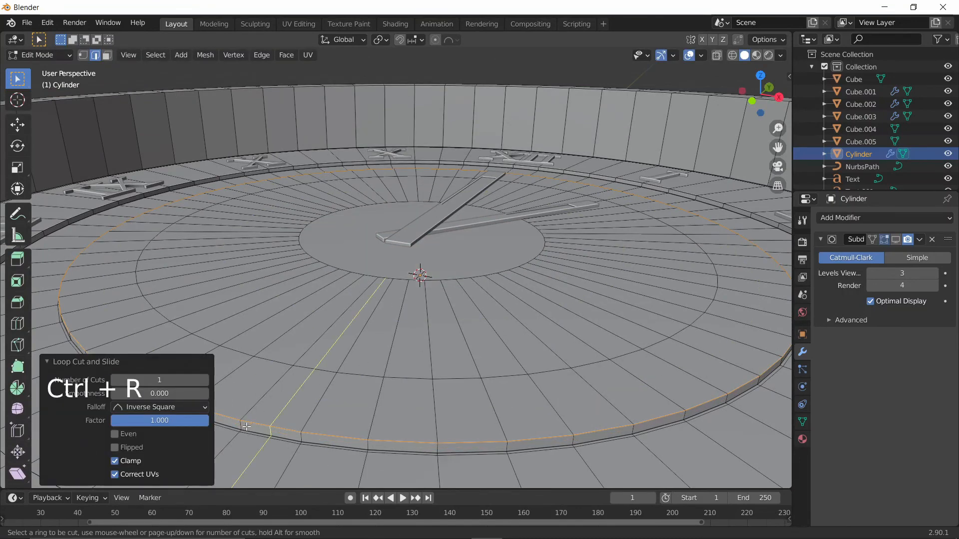
pyautogui.click(307, 439)
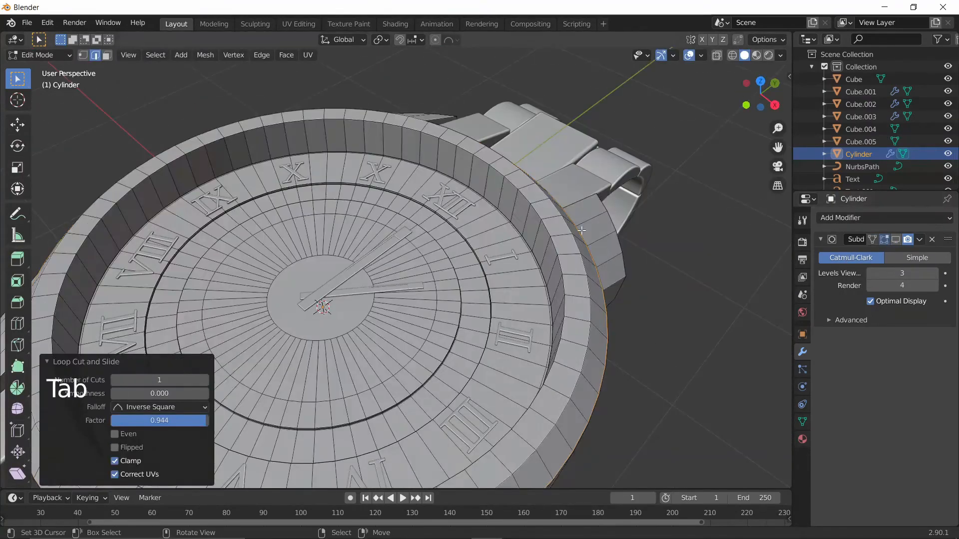
# Step: Undo the latest loop cut changes on the case's outer edge
pyautogui.press('Tab')
pyautogui.moveTo(316, 259); pyautogui.dragTo(411, 204, button='middle')
pyautogui.hotkey('ctrl', 'z')
pyautogui.hotkey('ctrl', 'z')
pyautogui.hotkey('ctrl', 'z')
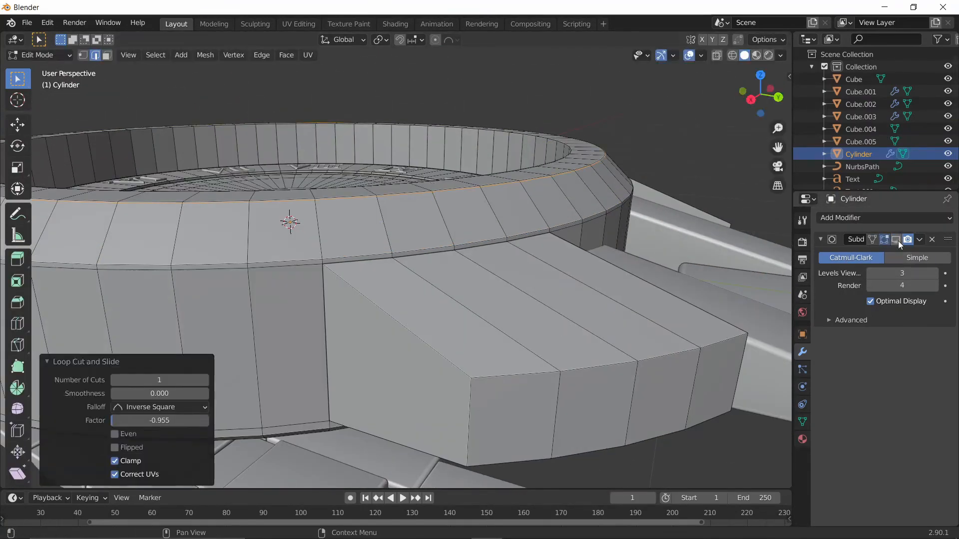
# Step: Inset the flat centre of the case's underside and add supporting loop cuts around the back recess
pyautogui.moveTo(411, 204); pyautogui.dragTo(276, 241, button='middle')
pyautogui.scroll(-2, 464, 207)
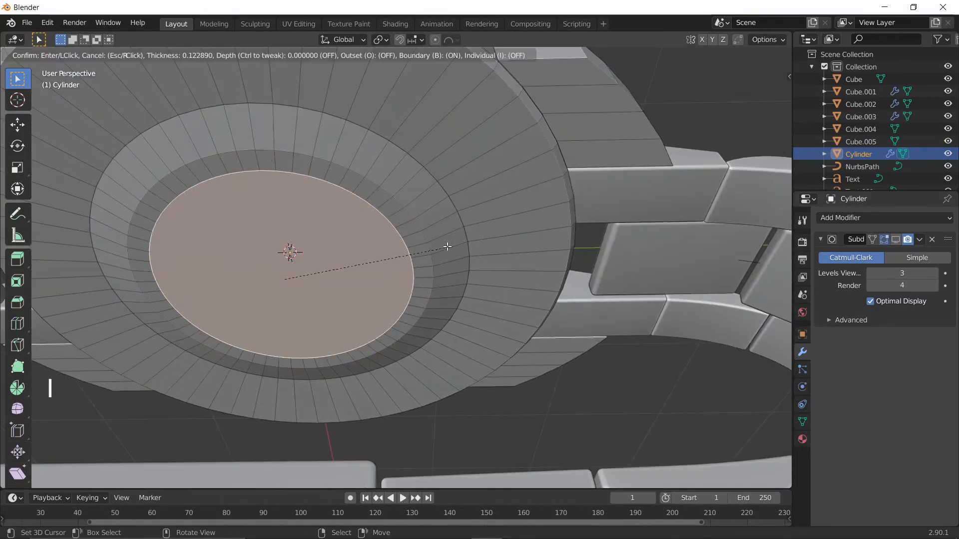
pyautogui.hotkey('ctrl', 'r')
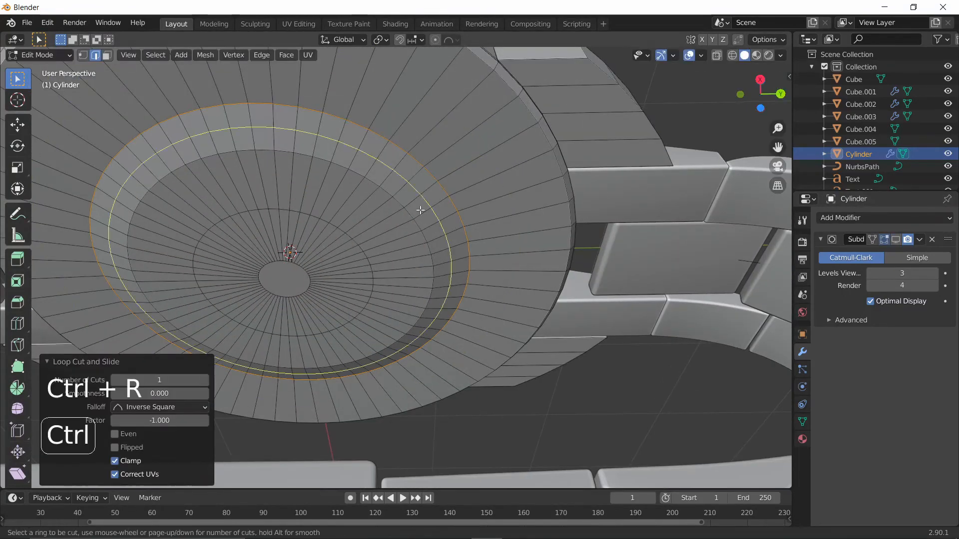
pyautogui.scroll(-3, 280, 235)
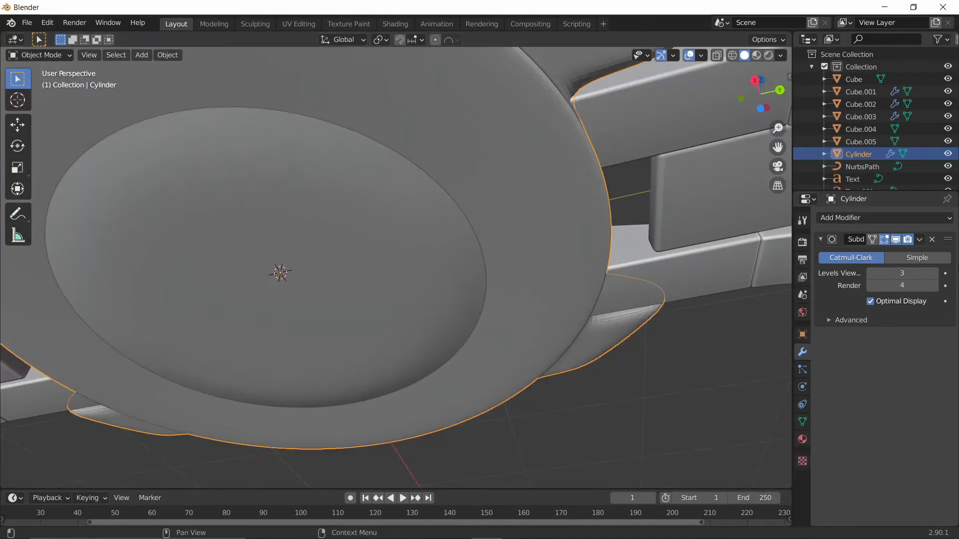
# Step: Place a supporting edge loop around the bottom edge of the case's side wall and lugs
pyautogui.press('Tab')
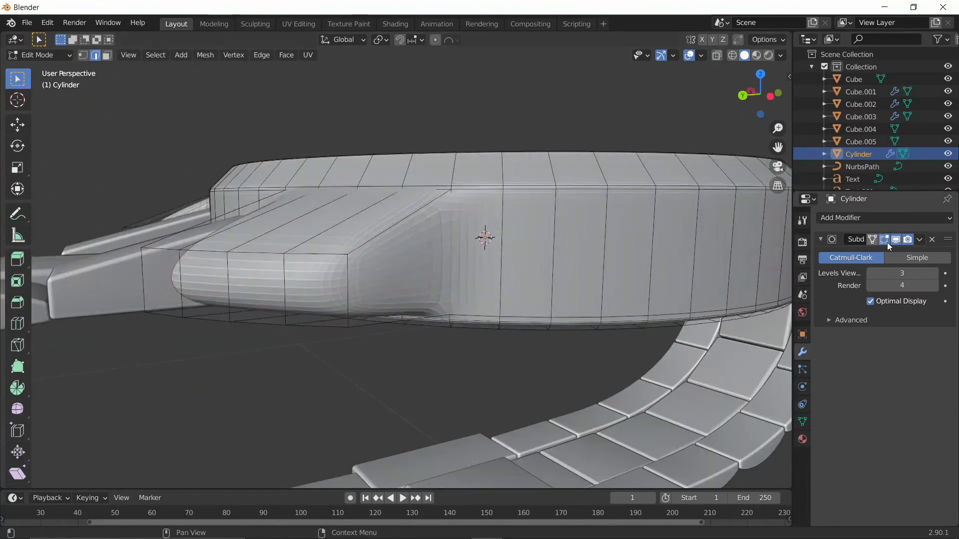
pyautogui.press('g')
pyautogui.press('g')
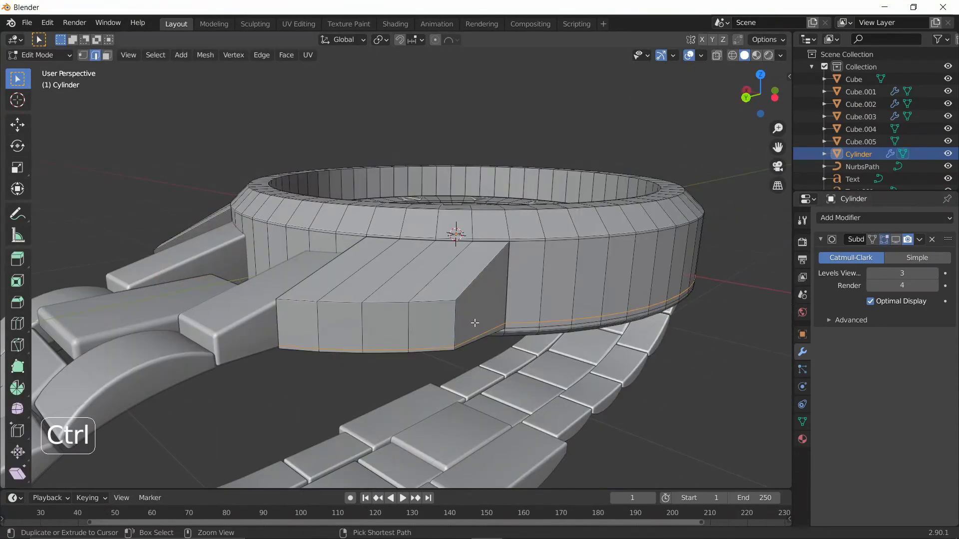
pyautogui.hotkey('ctrl', 'r')
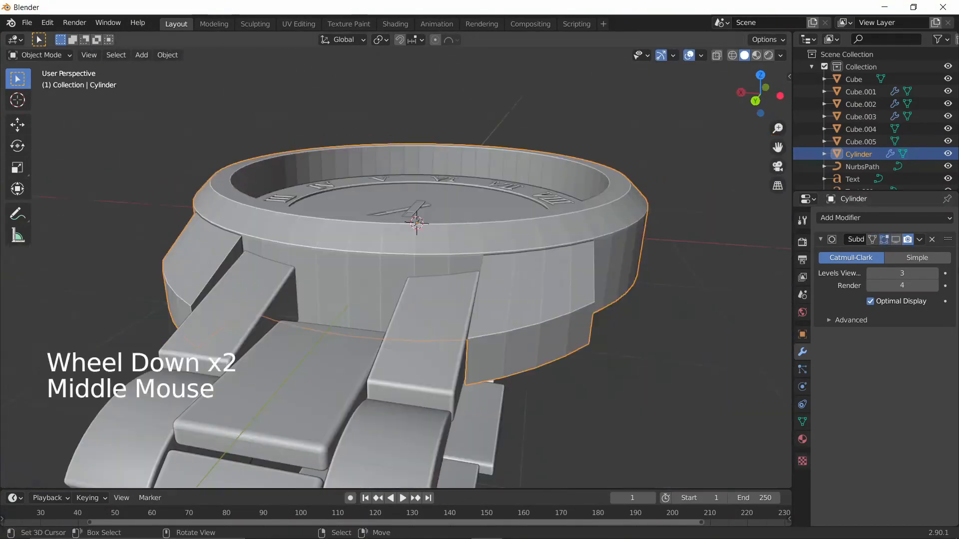
pyautogui.press('Tab')
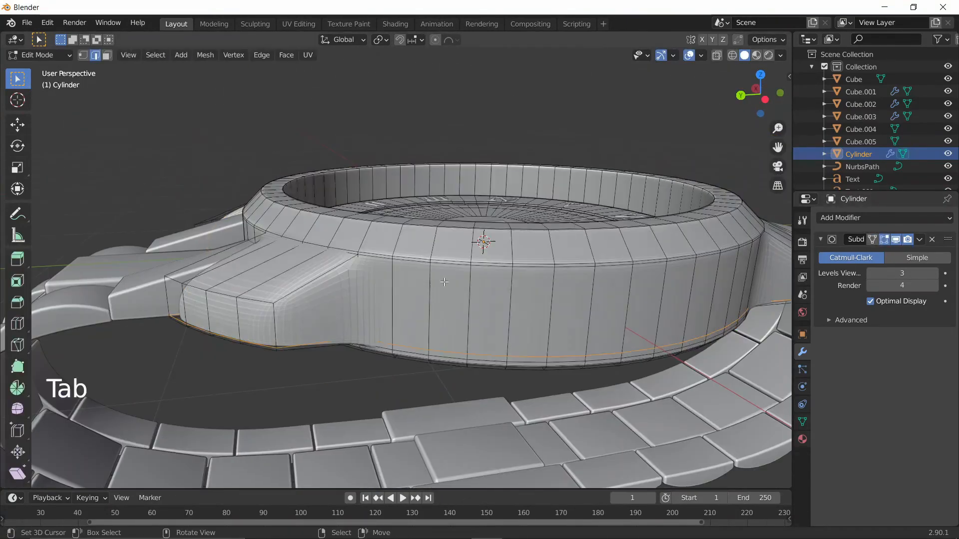
# Step: Try to add a loop cut across a case lug and undo it
pyautogui.hotkey('ctrl', 'r')
pyautogui.click(353, 318)
pyautogui.hotkey('ctrl', 'r')
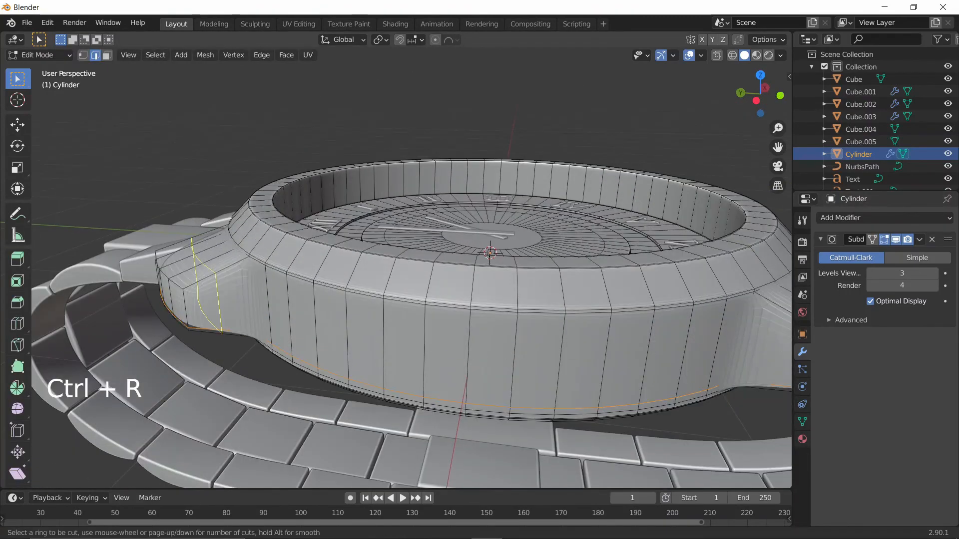
pyautogui.click(253, 263)
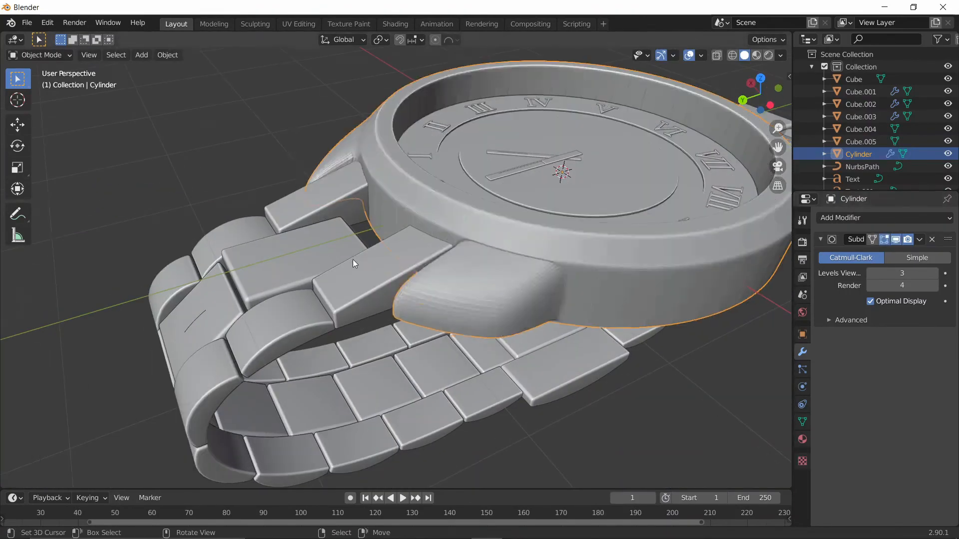
pyautogui.hotkey('ctrl', 'z')
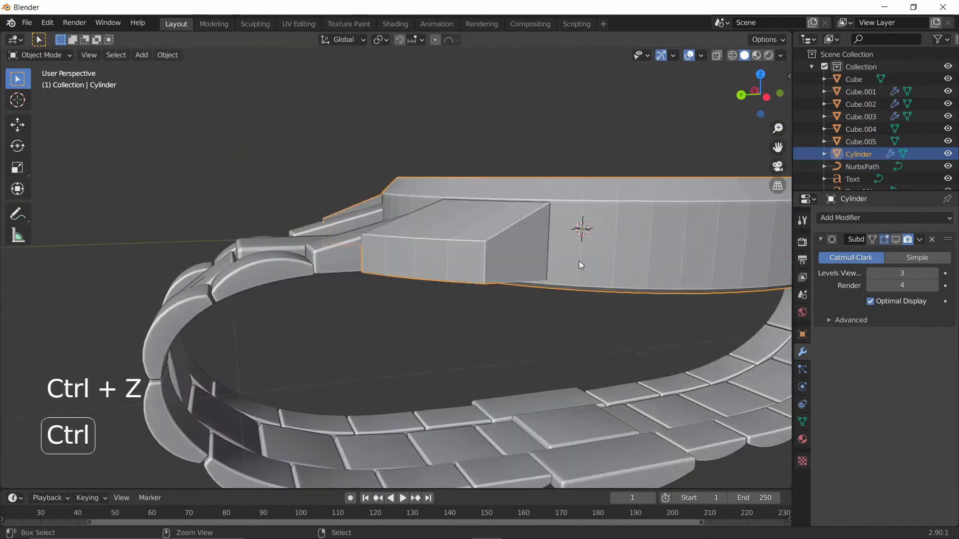
# Step: Slide a supporting edge loop up to the upper edge of the case's side wall and lugs
pyautogui.moveTo(580, 261); pyautogui.dragTo(440, 239, button='middle')
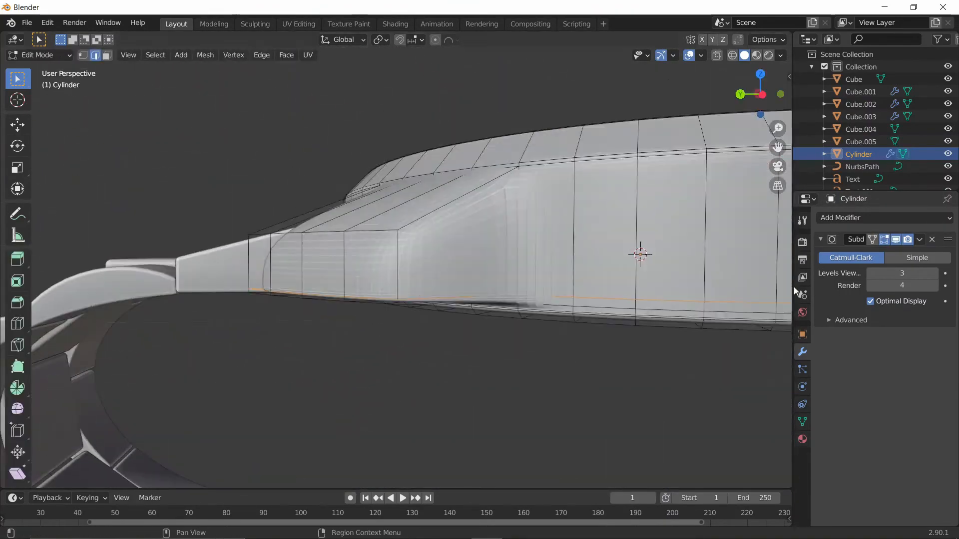
pyautogui.press('g')
pyautogui.press('g')
pyautogui.click(434, 259)
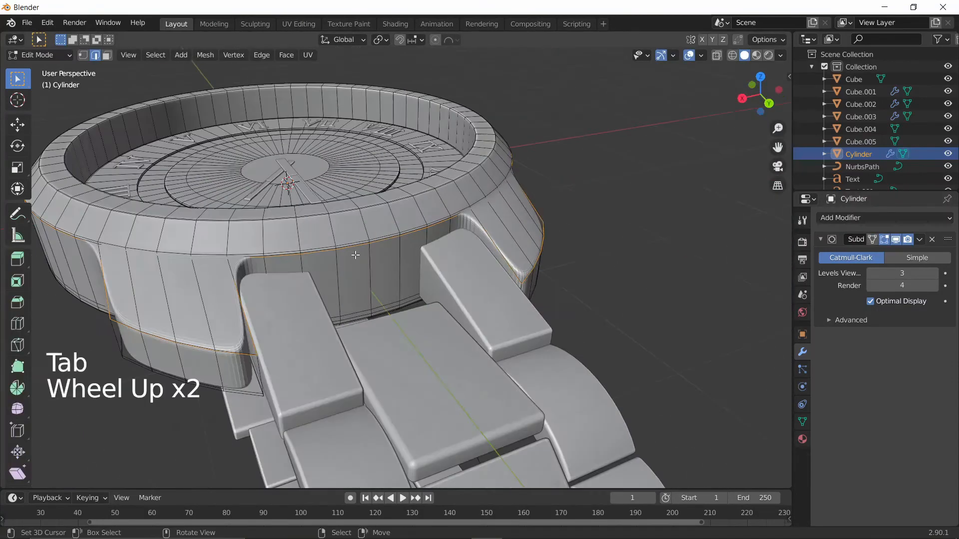
pyautogui.moveTo(429, 260); pyautogui.dragTo(452, 250, button='middle')
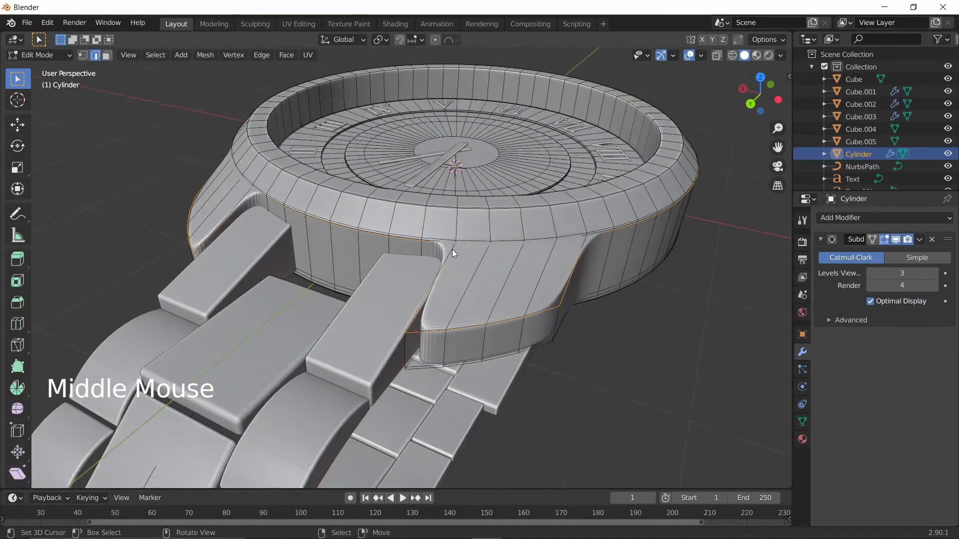
# Step: Add a supporting loop cut around the case's side wall, close to its upper edge
pyautogui.hotkey('ctrl', 'r')
pyautogui.scroll(-4, 412, 314)
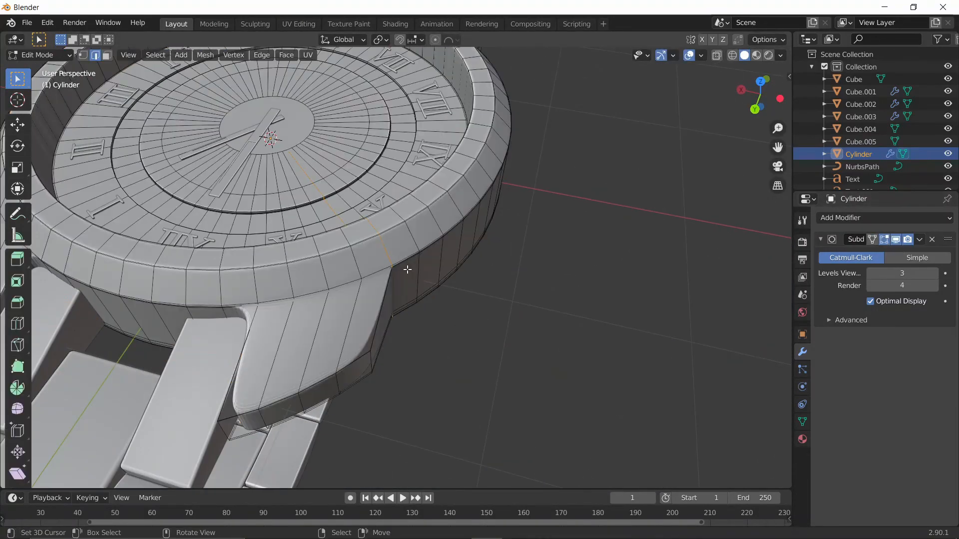
pyautogui.scroll(4, 483, 320)
pyautogui.hotkey('ctrl', 'r')
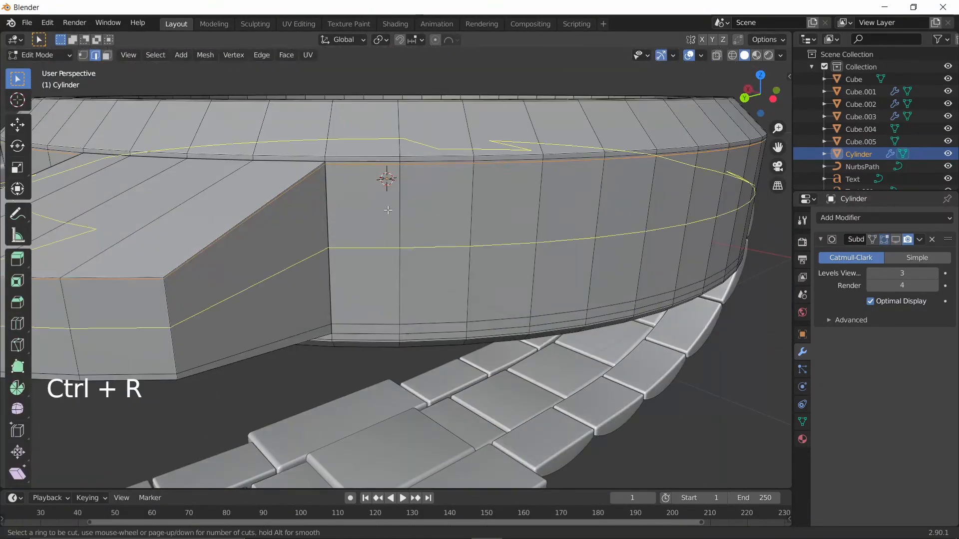
pyautogui.click(385, 182)
pyautogui.scroll(2, 392, 192)
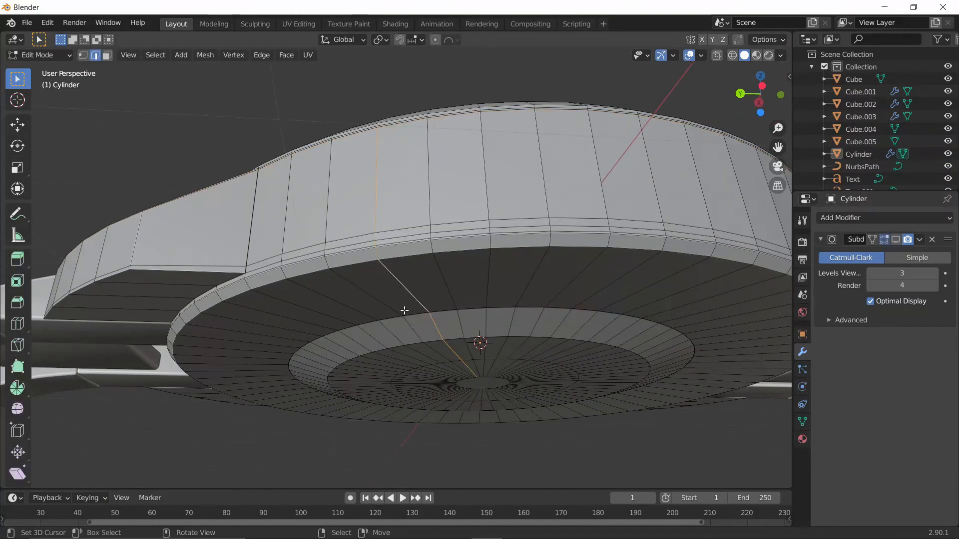
# Step: Grow the selection over the recessed faces of the case's underside and move them along Z
pyautogui.press('ctrl+KP_Add')
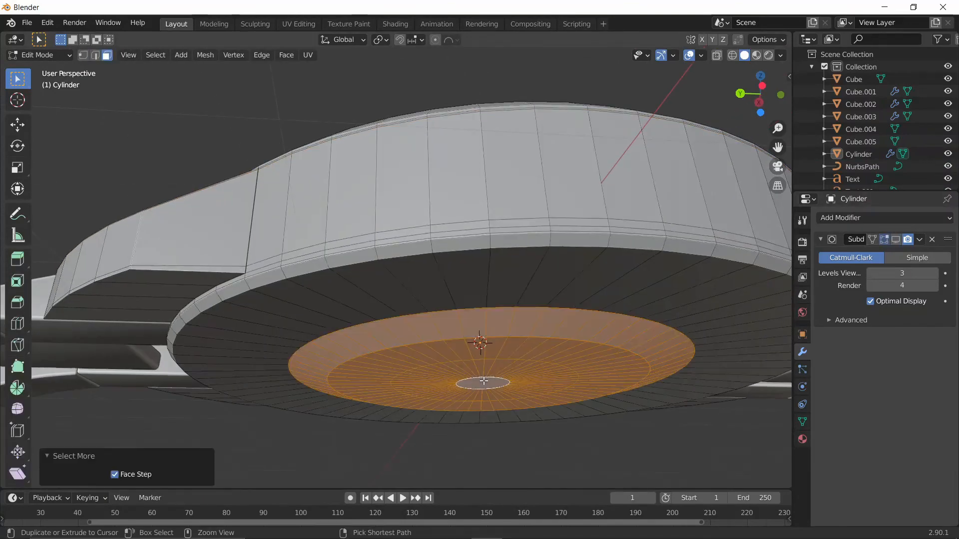
pyautogui.press('g')
pyautogui.press('z')
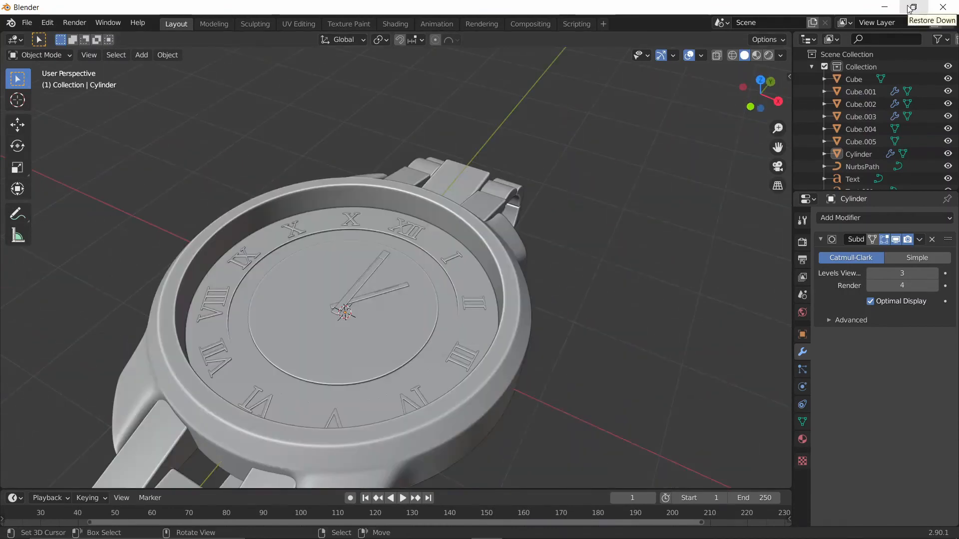
# Step: Add a text object at the dial's centre and open its font and geometry settings
pyautogui.moveTo(540, 267); pyautogui.dragTo(523, 318, button='middle')
pyautogui.hotkey('shift', 'a')
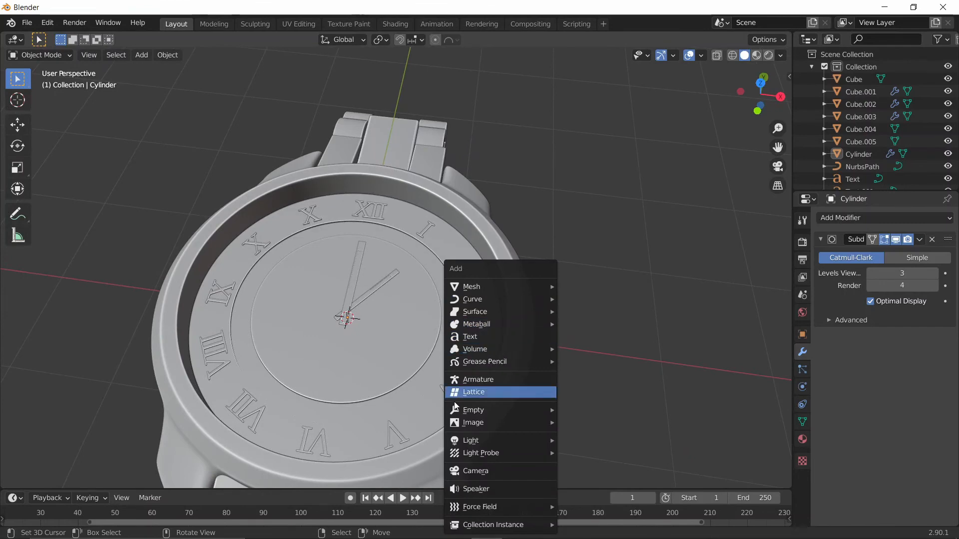
pyautogui.click(494, 336)
pyautogui.moveTo(494, 336); pyautogui.dragTo(512, 365, button='middle')
pyautogui.click(803, 405)
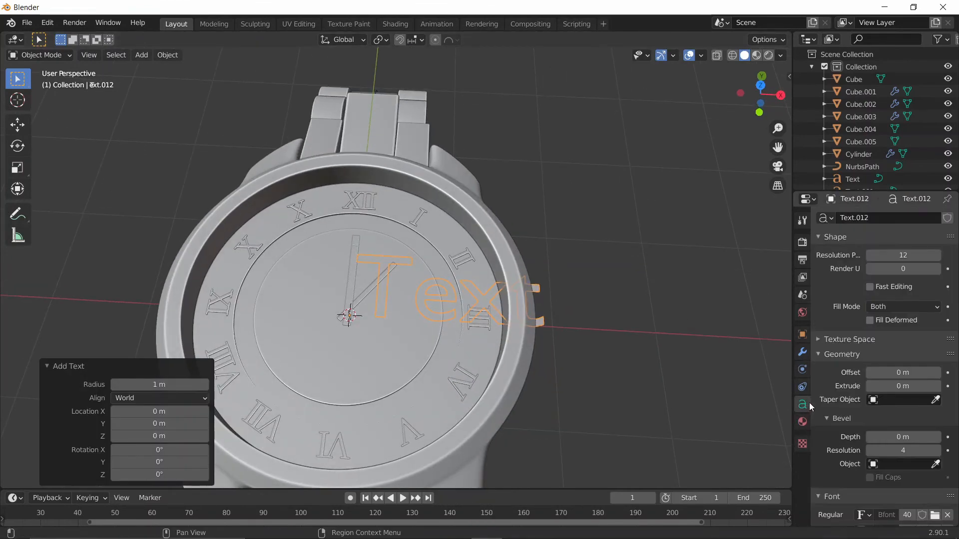
# Step: Centre the text's horizontal and vertical alignment and set its regular font to Sylfaen
pyautogui.scroll(-4, 883, 380)
pyautogui.scroll(-10, 899, 412)
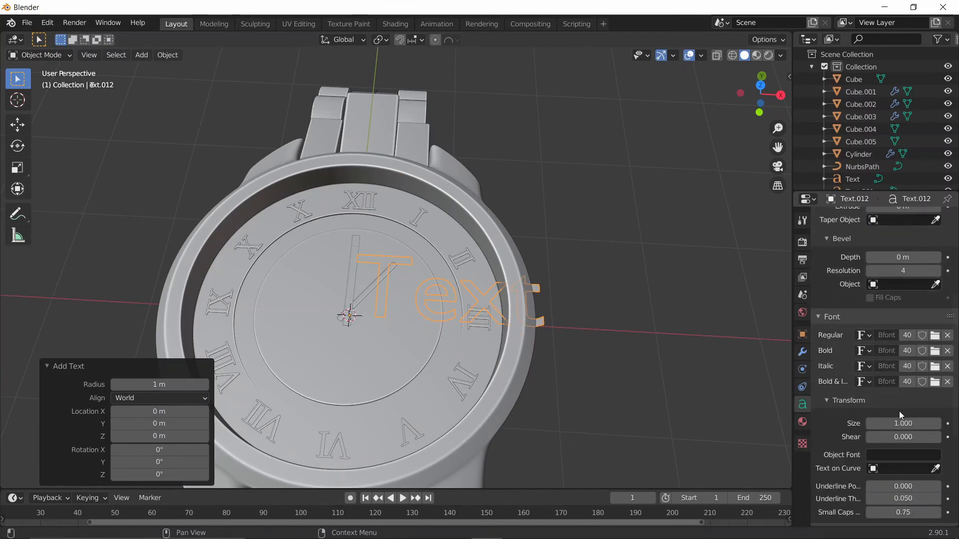
pyautogui.click(908, 452)
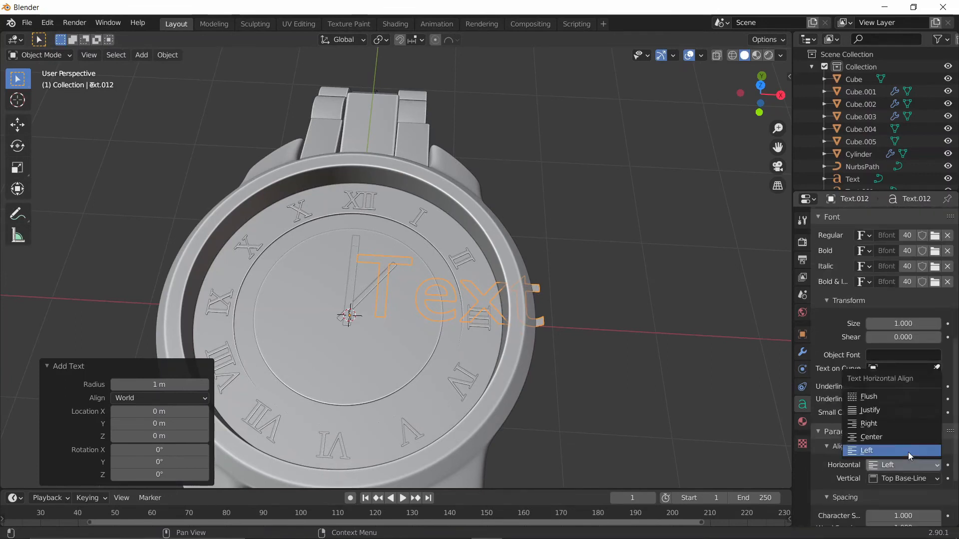
pyautogui.click(882, 437)
pyautogui.click(901, 479)
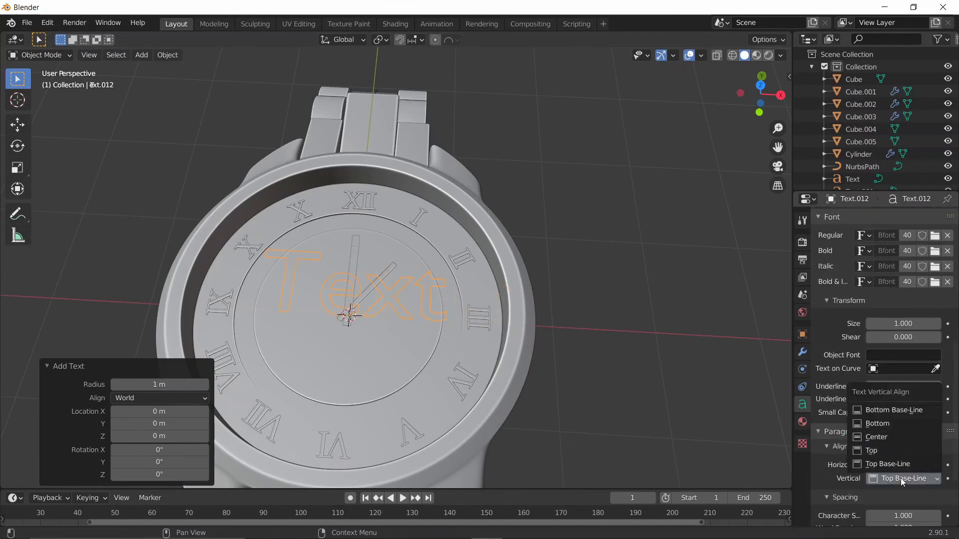
pyautogui.click(898, 435)
pyautogui.click(863, 236)
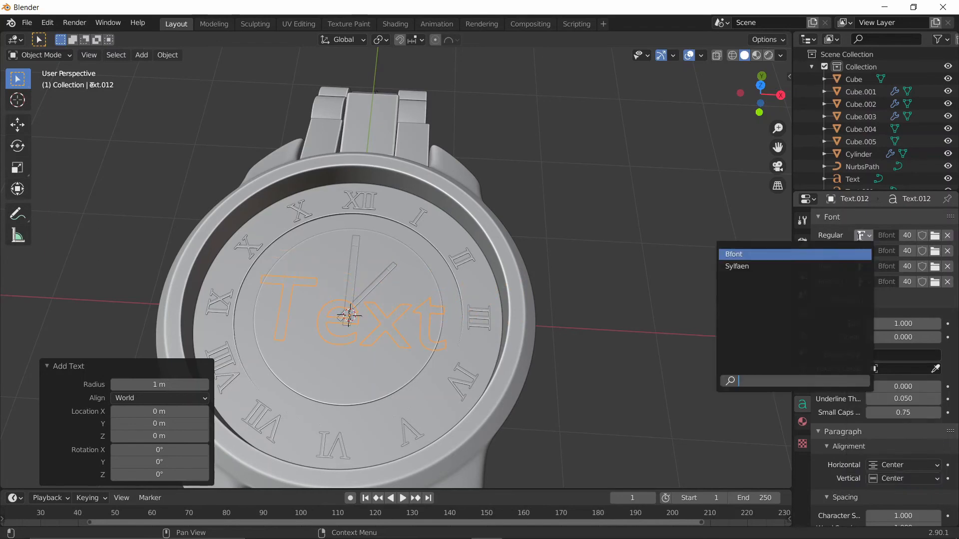
pyautogui.click(739, 266)
# Step: Move the text down the dial, below the pivot of the watch hands
pyautogui.scroll(2, 563, 289)
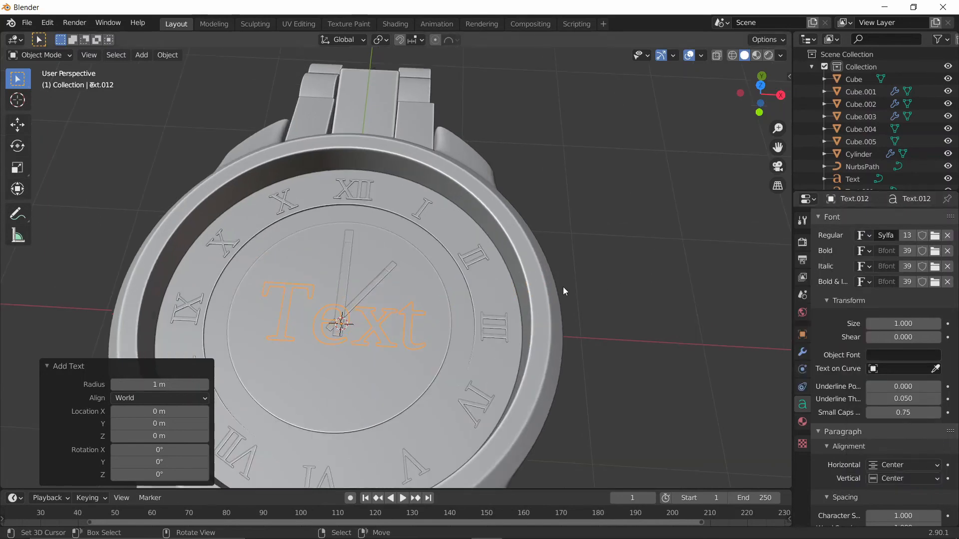
pyautogui.press('g')
pyautogui.click(566, 340)
# Step: Replace the placeholder text with the logo lettering TAMI
pyautogui.press('Tab')
pyautogui.press('BackSpace')
pyautogui.press('BackSpace')
pyautogui.press('BackSpace')
pyautogui.press('BackSpace')
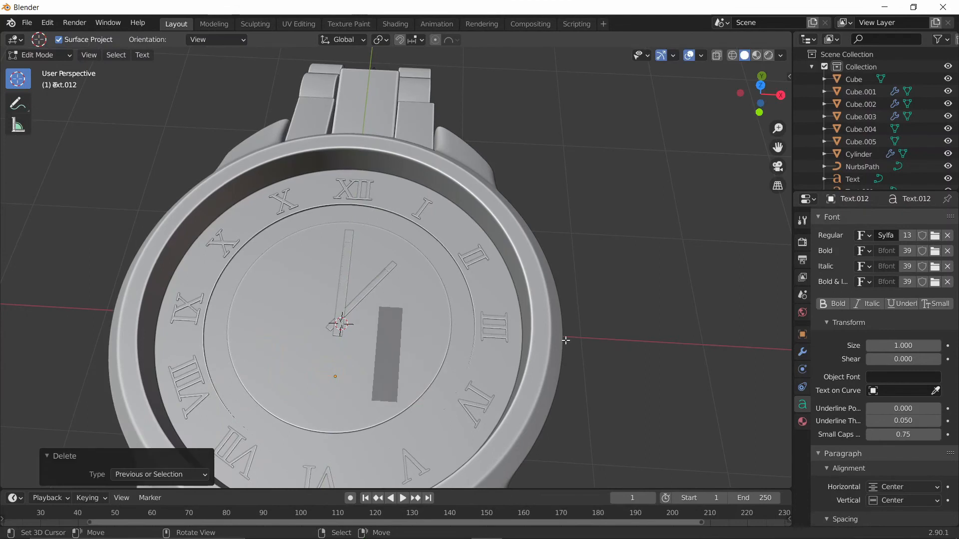
pyautogui.write('RO')
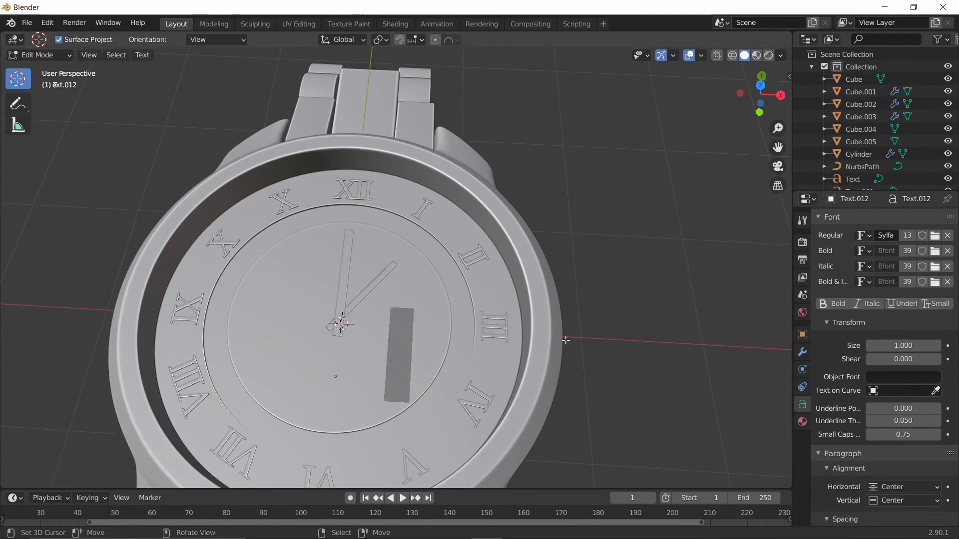
pyautogui.write('exc')
pyautogui.press('BackSpace')
pyautogui.press('BackSpace')
pyautogui.press('BackSpace')
pyautogui.press('BackSpace')
pyautogui.press('BackSpace')
pyautogui.press('BackSpace')
pyautogui.press('BackSpace')
pyautogui.press('BackSpace')
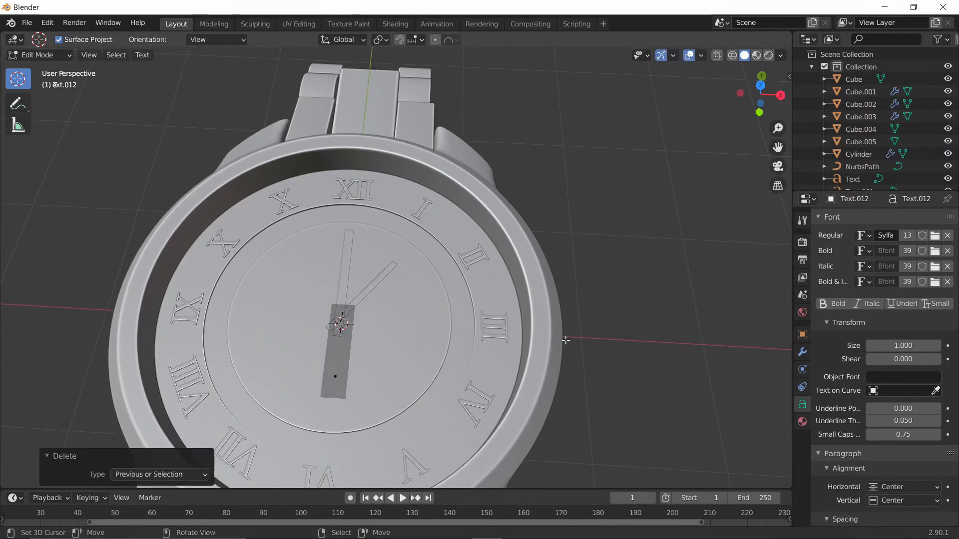
pyautogui.write('RO')
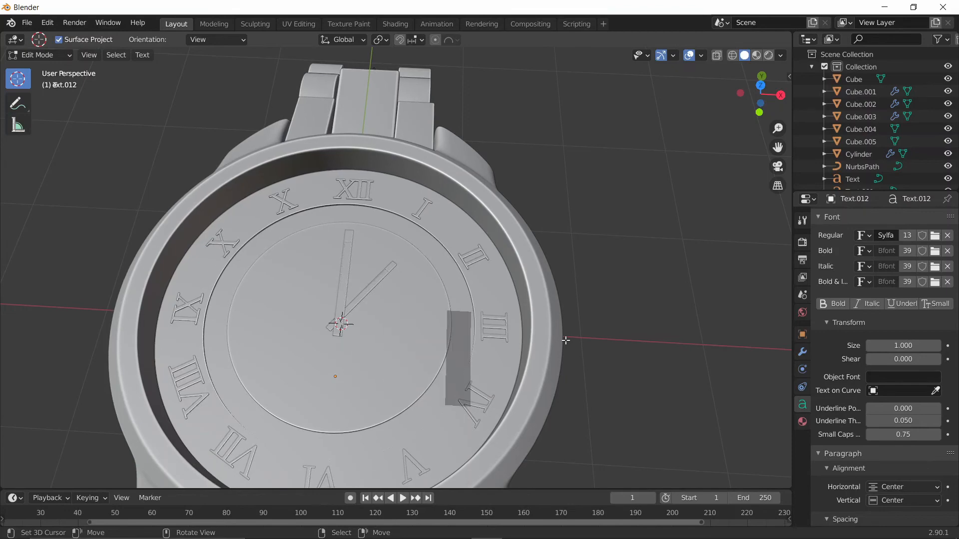
pyautogui.press('BackSpace')
pyautogui.press('BackSpace')
pyautogui.write('TAMI')
pyautogui.press('Tab')
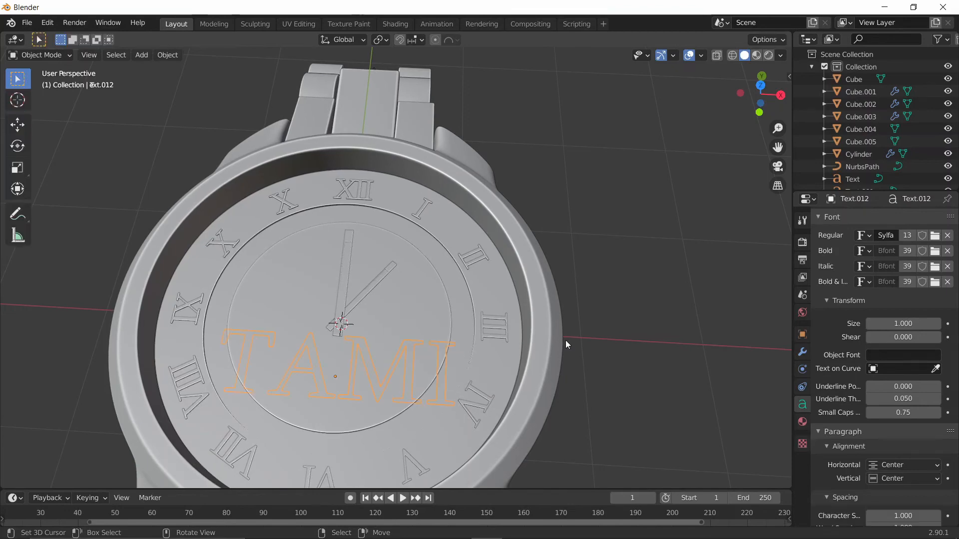
# Step: Shrink the TAMI text by a factor of about 0.54 and again by about 0.71
pyautogui.moveTo(574, 312); pyautogui.dragTo(568, 316, button='middle')
pyautogui.press('s')
pyautogui.click(444, 336)
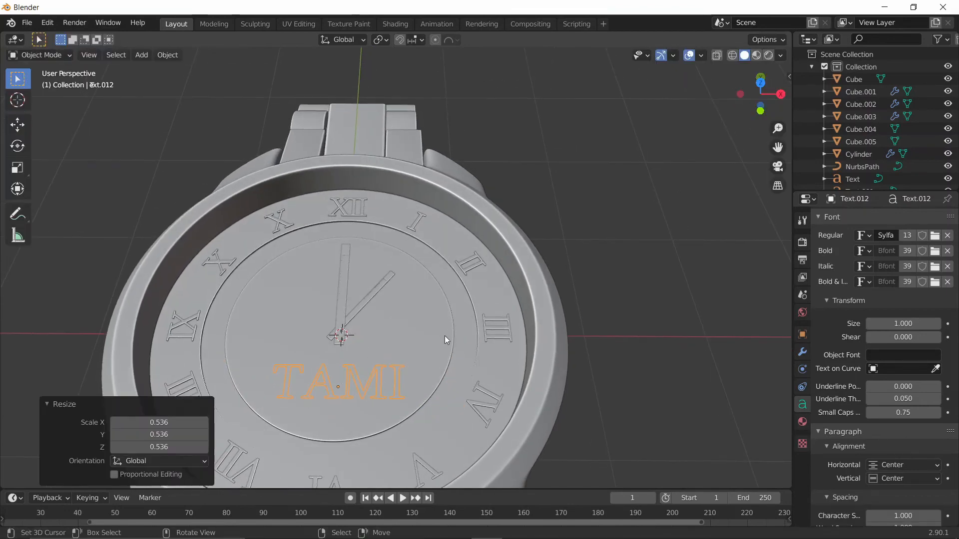
pyautogui.moveTo(445, 335); pyautogui.dragTo(444, 310, button='middle')
pyautogui.press('s')
pyautogui.click(407, 340)
# Step: Raise the TAMI text about 0.144 m along Z and set its extrusion to 0.03 m
pyautogui.press('g')
pyautogui.press('z')
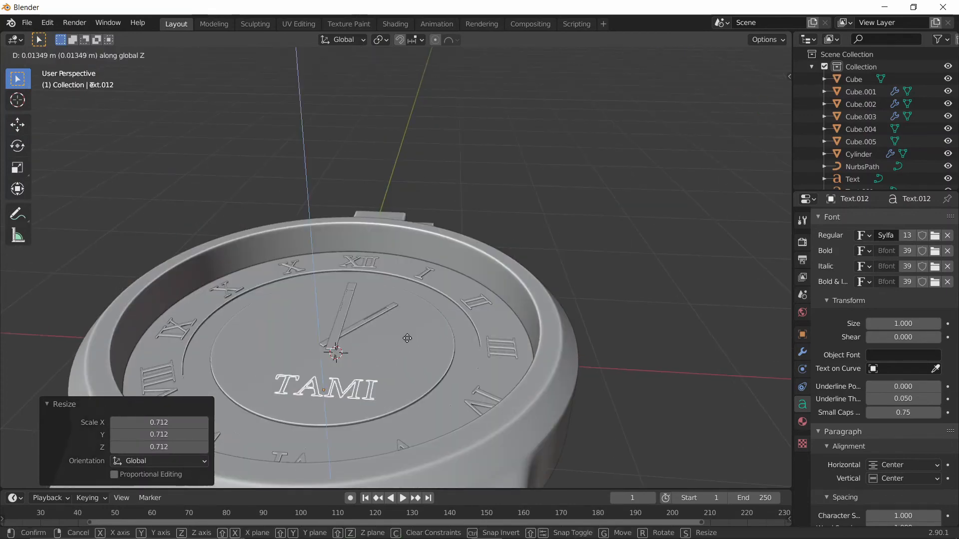
pyautogui.click(410, 323)
pyautogui.scroll(10, 891, 445)
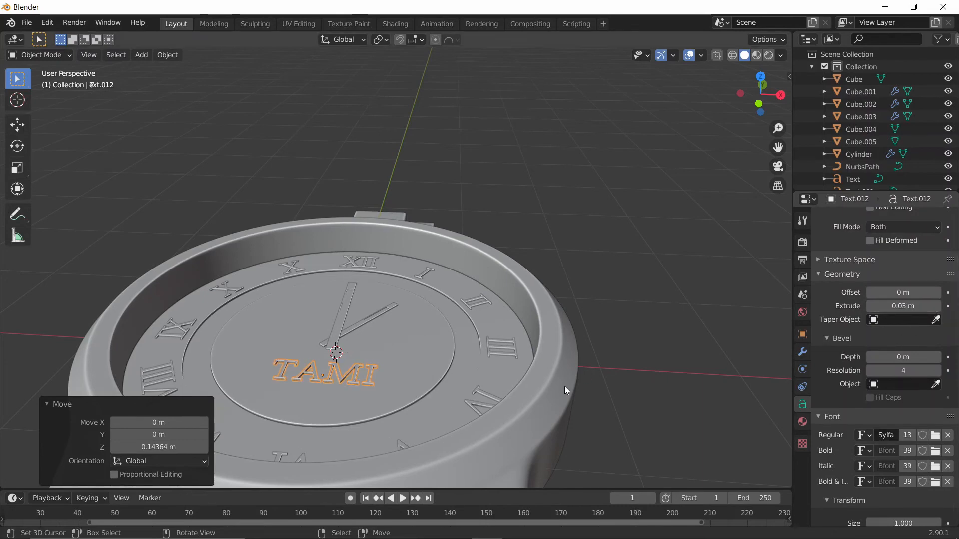
# Step: Lower the TAMI text about 0.009 m along Z onto the dial surface
pyautogui.moveTo(565, 386); pyautogui.dragTo(519, 420, button='middle')
pyautogui.rightClick(596, 428)
pyautogui.moveTo(611, 430); pyautogui.dragTo(667, 457, button='middle')
pyautogui.click(349, 385)
pyautogui.moveTo(349, 384); pyautogui.dragTo(382, 357, button='middle')
pyautogui.press('g')
pyautogui.press('z')
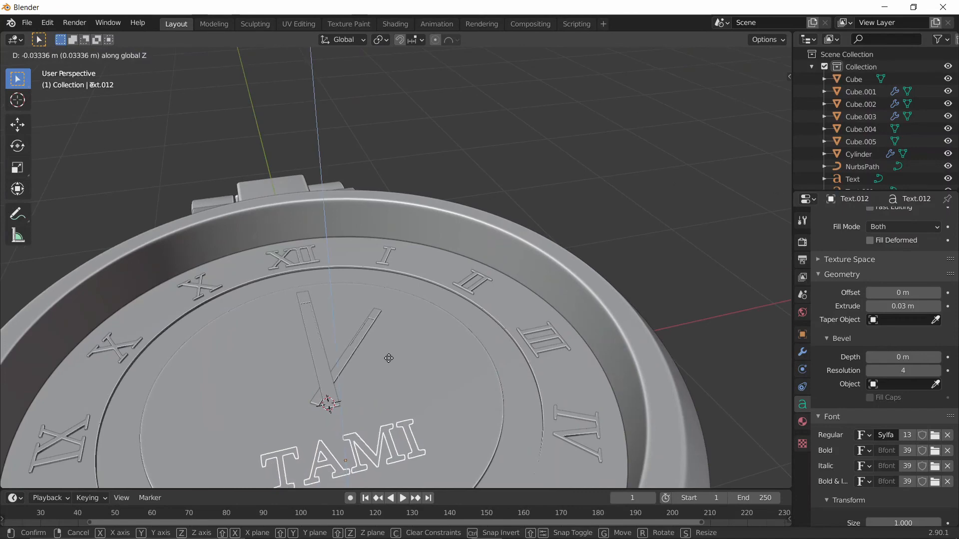
pyautogui.click(391, 355)
# Step: Shift the TAMI text along Y away from the hands' pivot, rescale it and deselect it
pyautogui.press('g')
pyautogui.press('z')
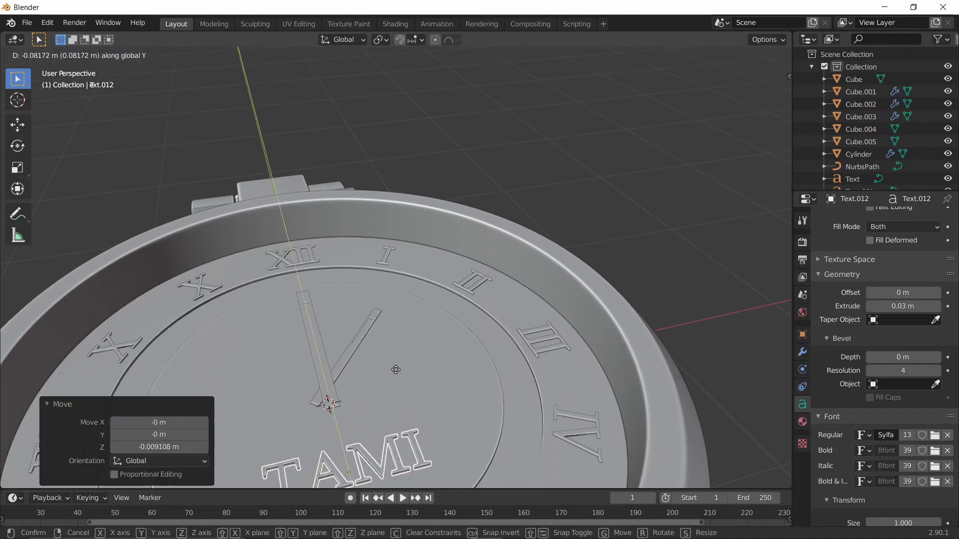
pyautogui.press('s')
pyautogui.click(426, 378)
pyautogui.click(751, 332)
# Step: View the whole watch and switch to Photos to examine the reference render COMPOSITE #1.png, returning to Blender
pyautogui.scroll(-3, 749, 332)
pyautogui.moveTo(699, 332); pyautogui.dragTo(520, 269, button='middle')
pyautogui.moveTo(498, 313); pyautogui.dragTo(459, 312, button='middle')
pyautogui.scroll(-2, 537, 397)
pyautogui.moveTo(483, 531)
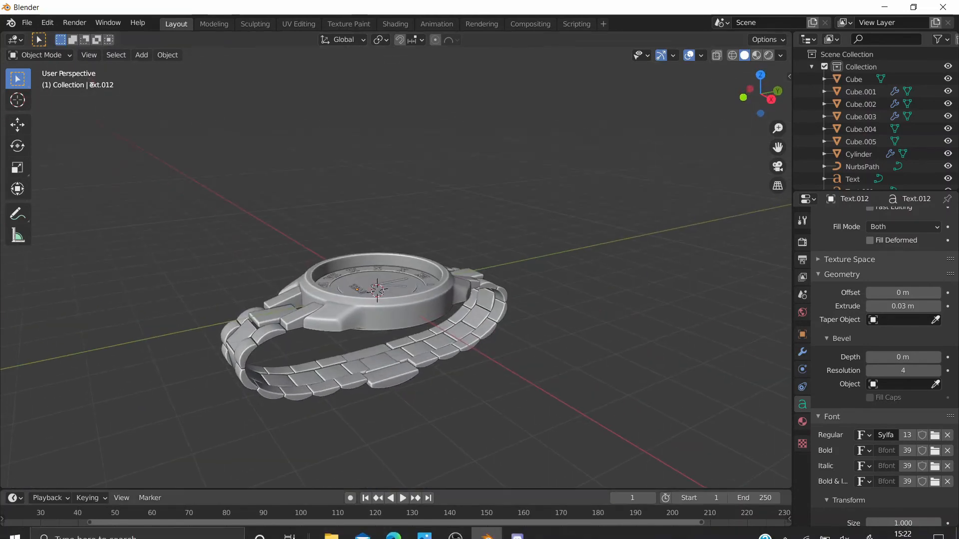
pyautogui.click(424, 533)
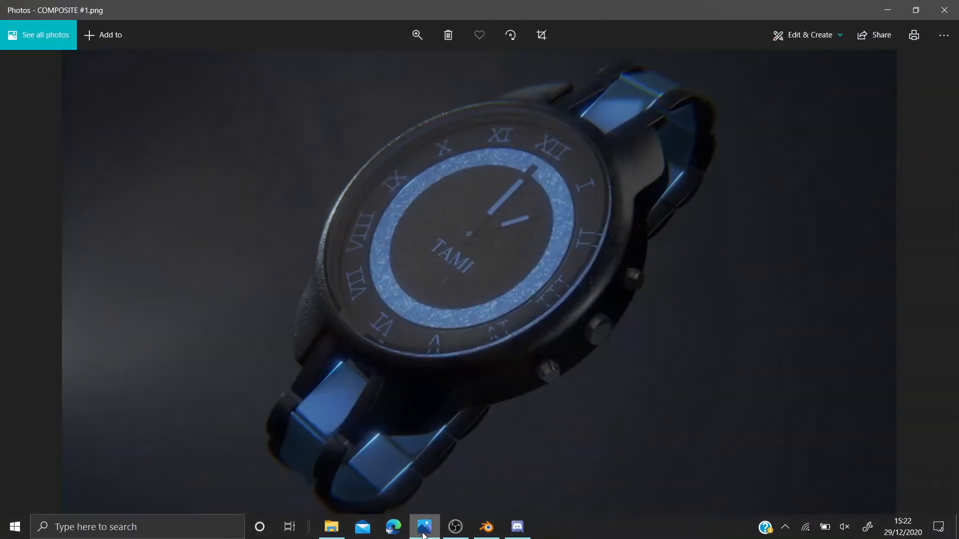
pyautogui.click(423, 533)
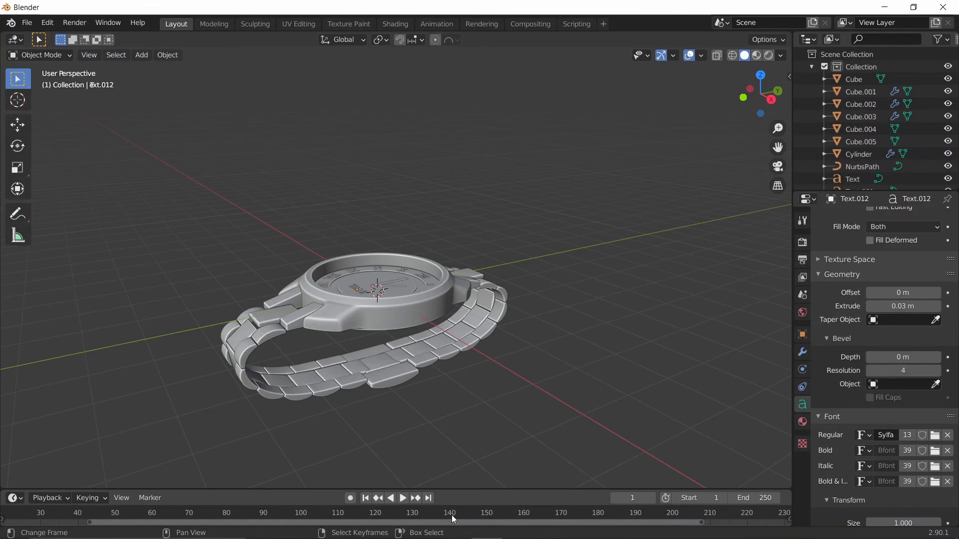
pyautogui.moveTo(421, 375); pyautogui.dragTo(474, 400, button='middle')
pyautogui.scroll(4, 449, 389)
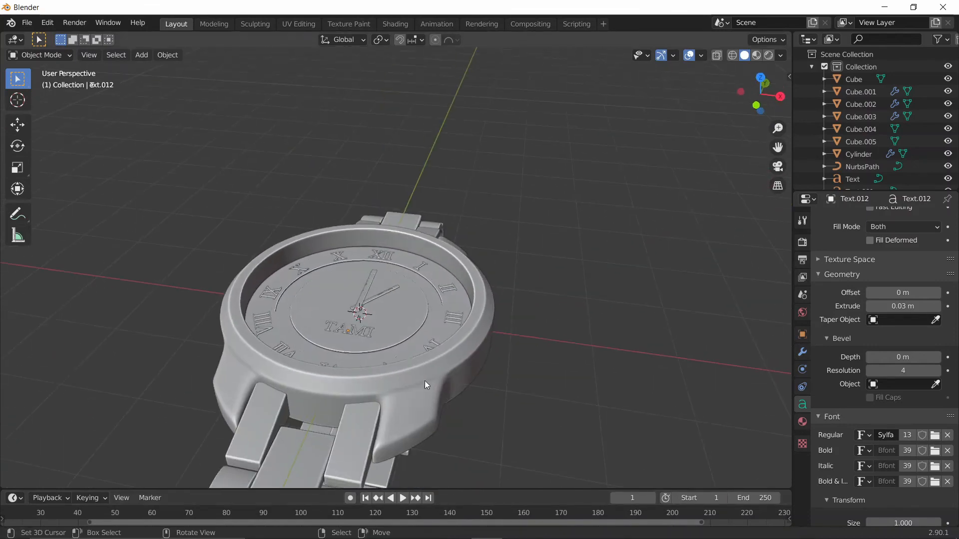
pyautogui.moveTo(507, 361); pyautogui.dragTo(515, 367, button='middle')
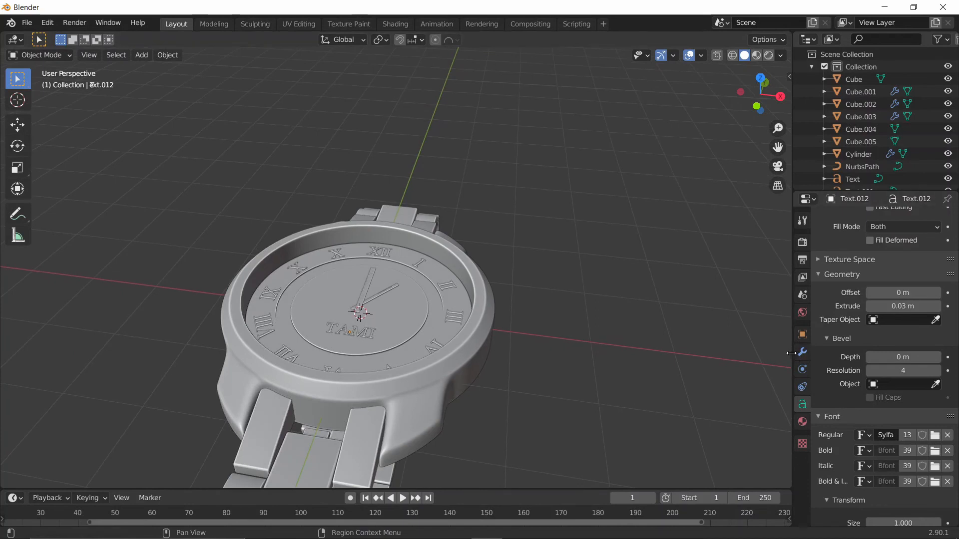
pyautogui.hotkey('shift', 'a')
pyautogui.moveTo(447, 281)
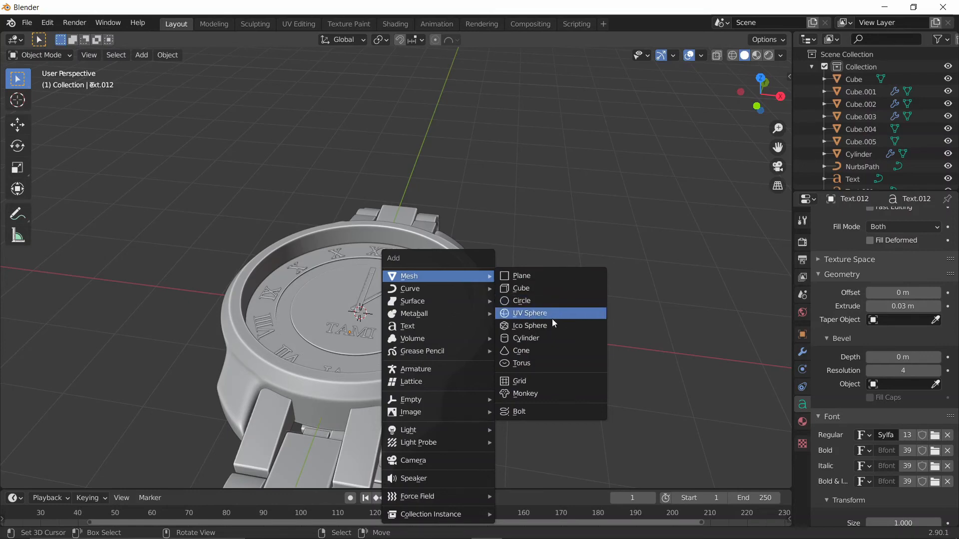
pyautogui.click(505, 335)
pyautogui.moveTo(448, 338); pyautogui.dragTo(464, 357, button='middle')
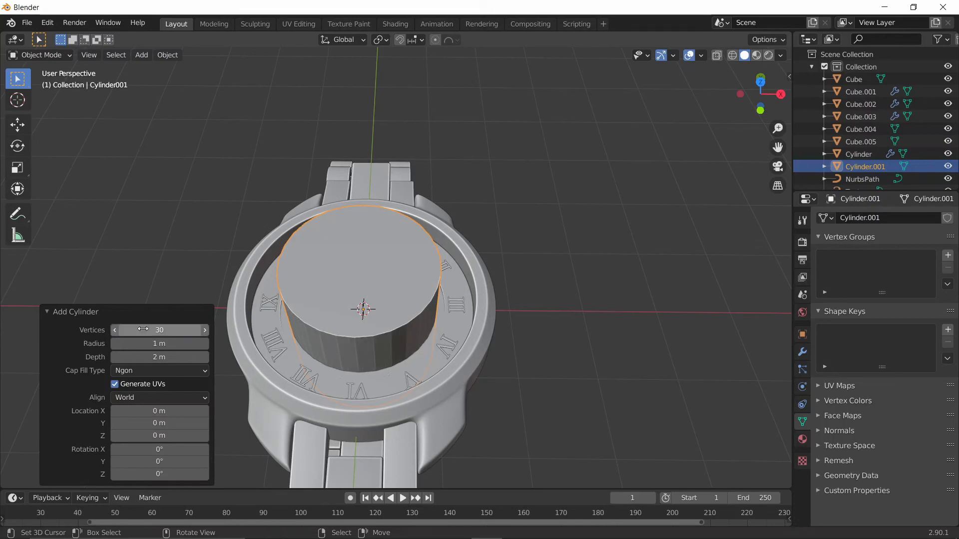
pyautogui.hotkey('ctrl', 'z')
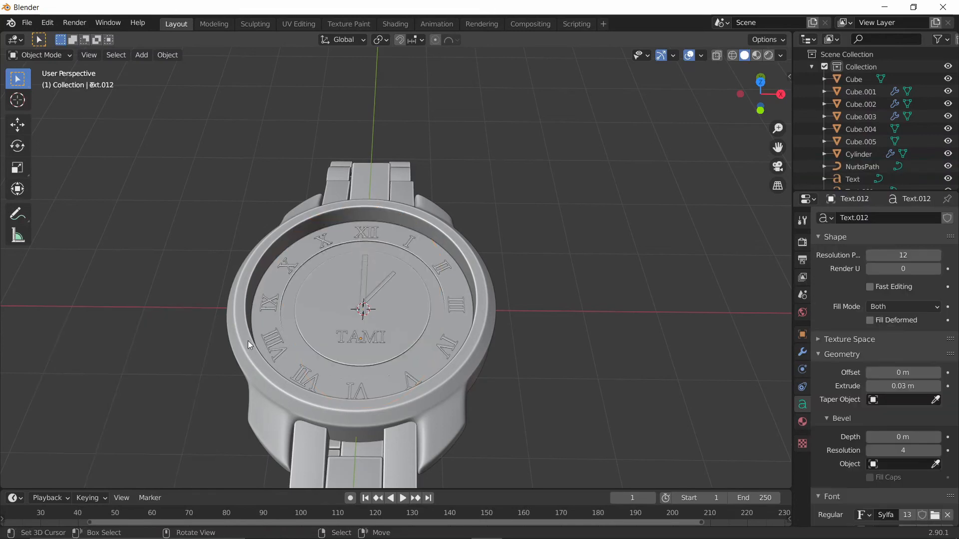
# Step: Add a mesh cylinder with 60 vertices at the dial's centre
pyautogui.hotkey('shift', 'a')
pyautogui.moveTo(240, 288)
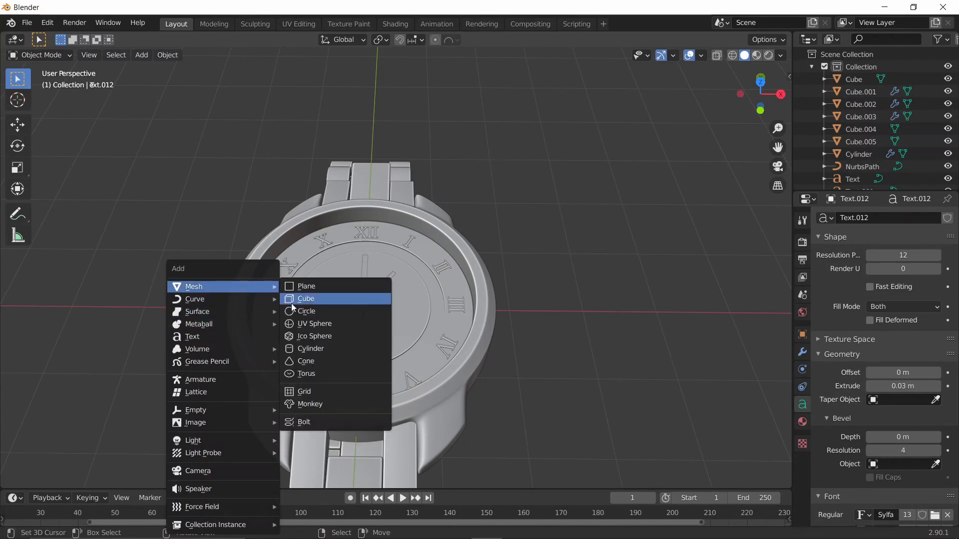
pyautogui.click(301, 349)
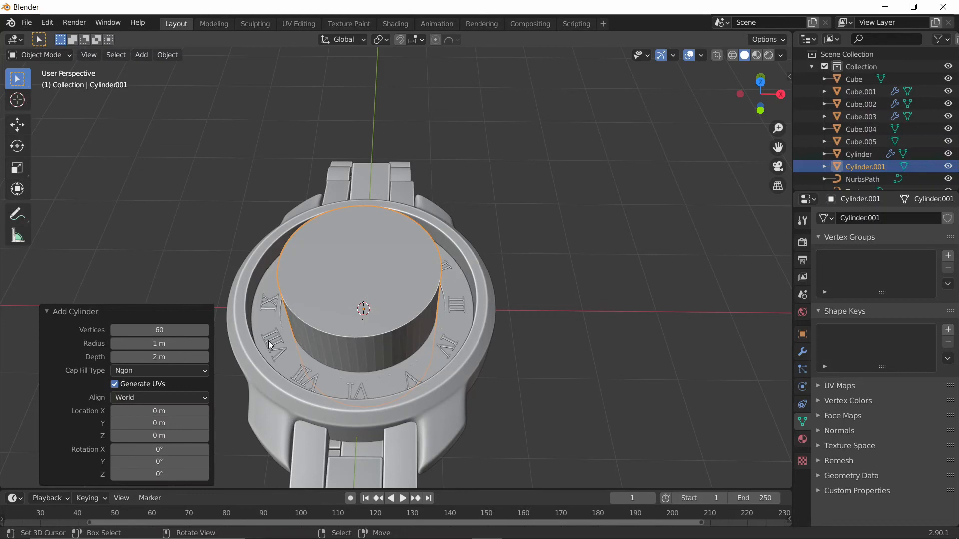
# Step: Move the cylinder about 2.65 m along X beside the case and rotate it 90° about Y
pyautogui.press('g')
pyautogui.press('x')
pyautogui.click(463, 330)
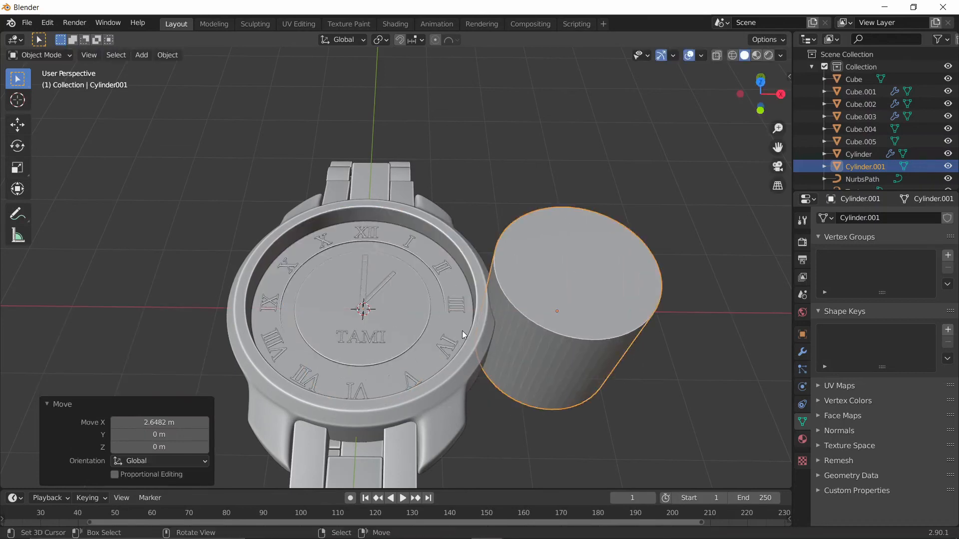
pyautogui.write('ry90')
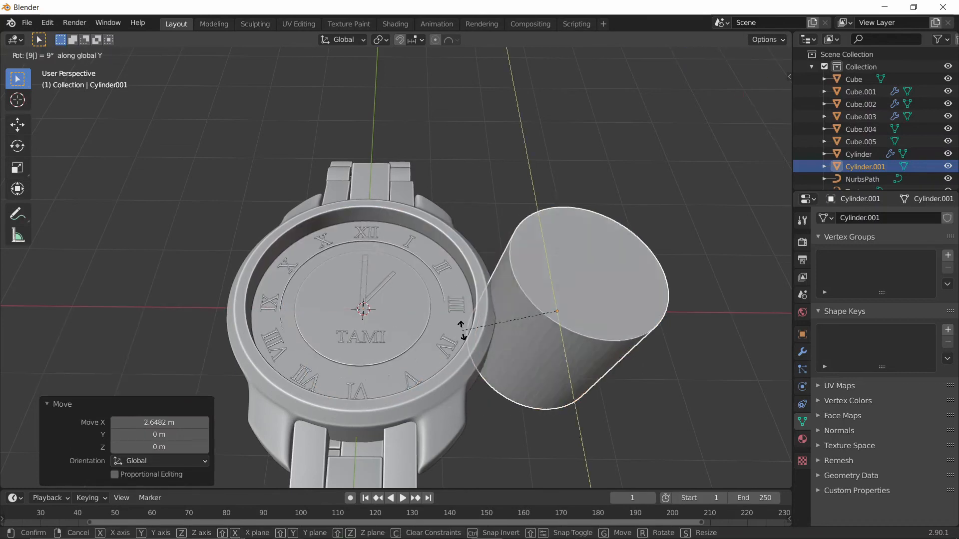
pyautogui.press('Return')
# Step: Scale the cylinder's mesh down in Edit Mode to a small button size beside the case
pyautogui.moveTo(372, 235); pyautogui.dragTo(282, 173, button='middle')
pyautogui.press('Tab')
pyautogui.press('s')
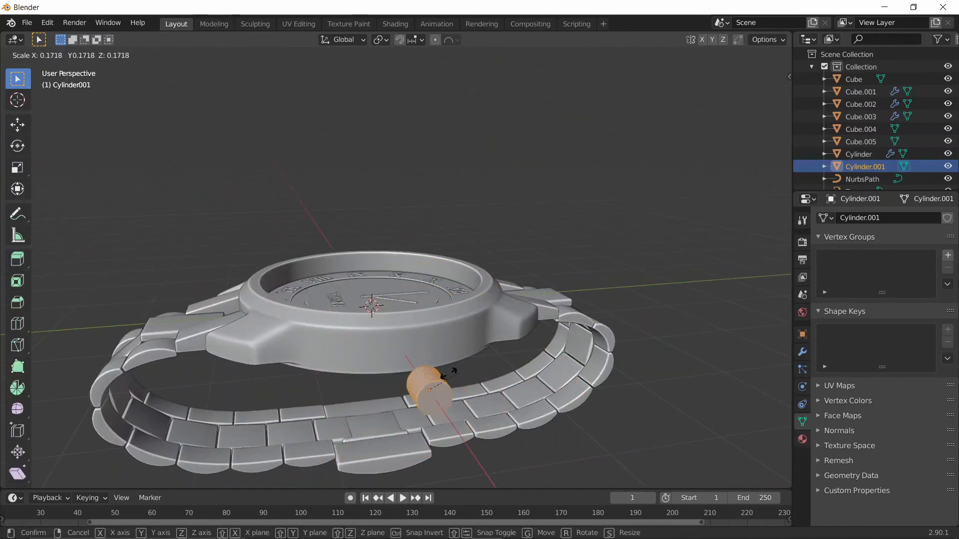
pyautogui.click(477, 372)
pyautogui.press('Tab')
# Step: Move the small cylinder along X so that it sits against the side of the watch case
pyautogui.moveTo(478, 373); pyautogui.dragTo(517, 414, button='middle')
pyautogui.press('g')
pyautogui.press('y')
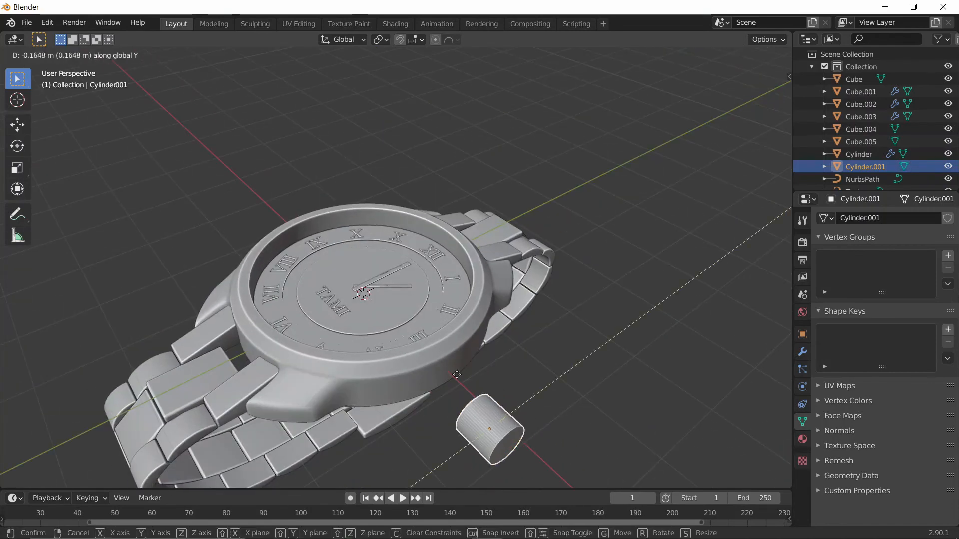
pyautogui.press('x')
pyautogui.click(449, 371)
# Step: Shrink the button's mesh in two passes to fit within the case's side height, scaling by 0.808 in the second pass
pyautogui.moveTo(449, 370); pyautogui.dragTo(442, 346, button='middle')
pyautogui.scroll(4, 441, 347)
pyautogui.press('Tab')
pyautogui.press('s')
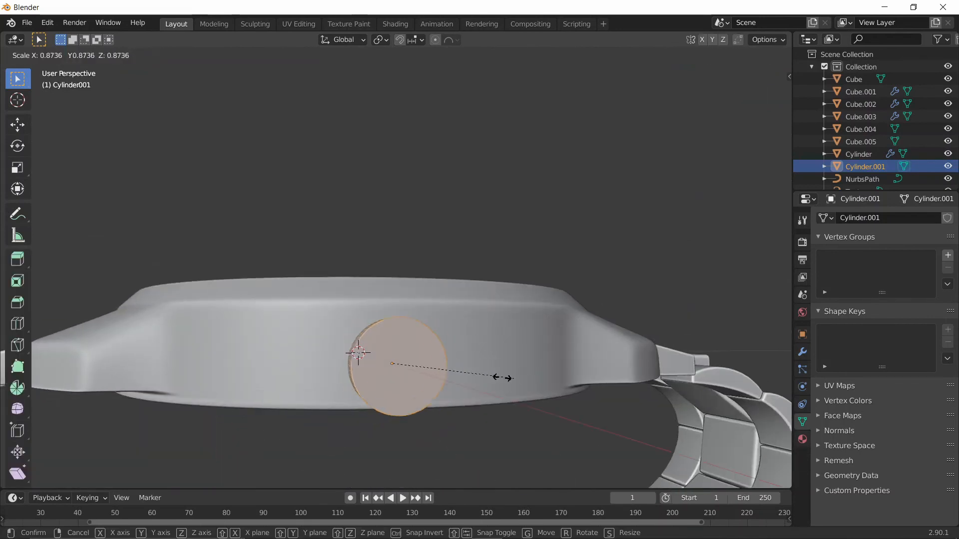
pyautogui.click(474, 373)
pyautogui.moveTo(475, 373); pyautogui.dragTo(385, 370, button='middle')
pyautogui.press('Tab')
pyautogui.press('Tab')
pyautogui.press('s')
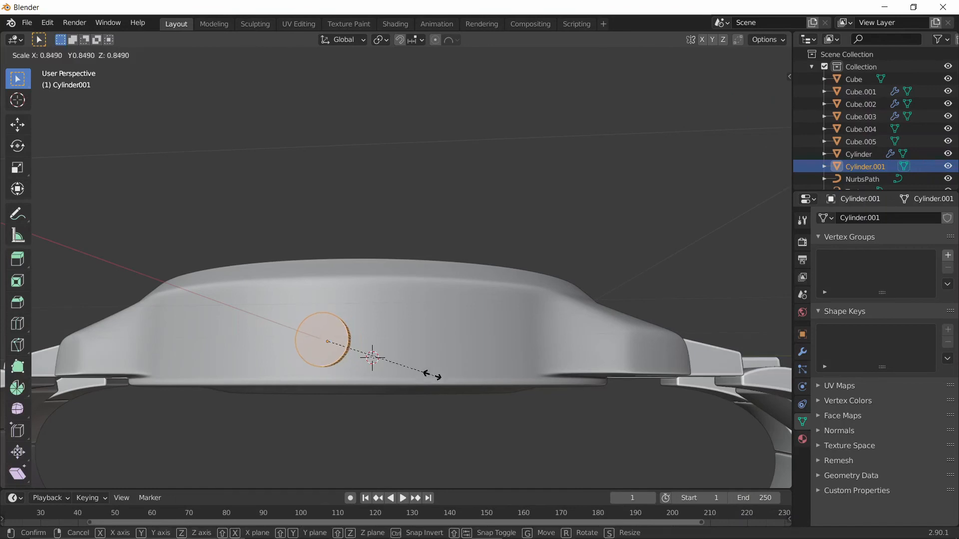
pyautogui.click(428, 375)
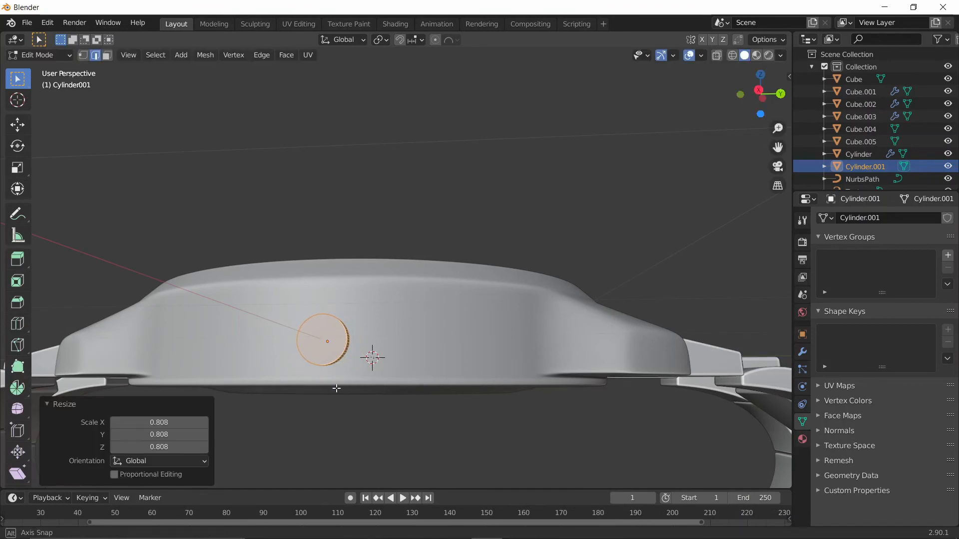
# Step: Select the ring of faces around the button's rim and apply Checker Deselect to keep every other face selected
pyautogui.press('Tab')
pyautogui.moveTo(336, 388); pyautogui.dragTo(279, 399, button='middle')
pyautogui.keyDown('shift'); pyautogui.moveTo(330, 375); pyautogui.dragTo(395, 353, button='middle'); pyautogui.keyUp('shift')
pyautogui.scroll(3, 360, 355)
pyautogui.press('Tab')
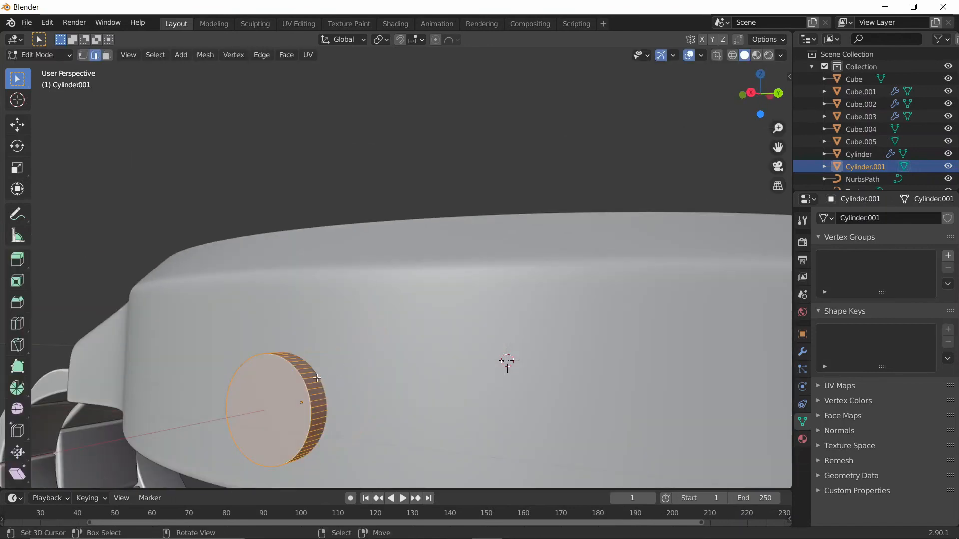
pyautogui.moveTo(313, 379); pyautogui.dragTo(356, 338, button='middle')
pyautogui.keyDown('shift'); pyautogui.moveTo(458, 329); pyautogui.dragTo(548, 175, button='middle'); pyautogui.keyUp('shift')
pyautogui.scroll(-2, 374, 311)
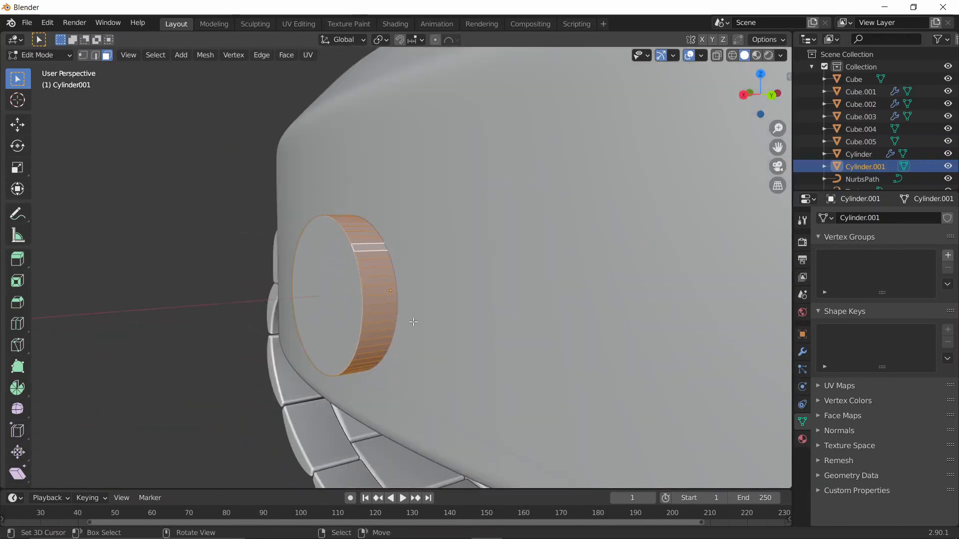
pyautogui.press('F3')
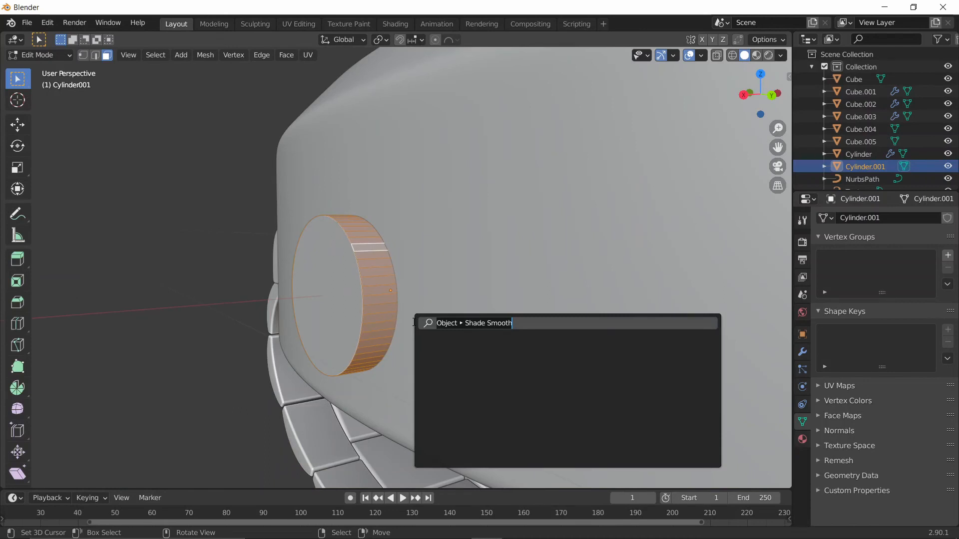
pyautogui.write('check')
pyautogui.press('Return')
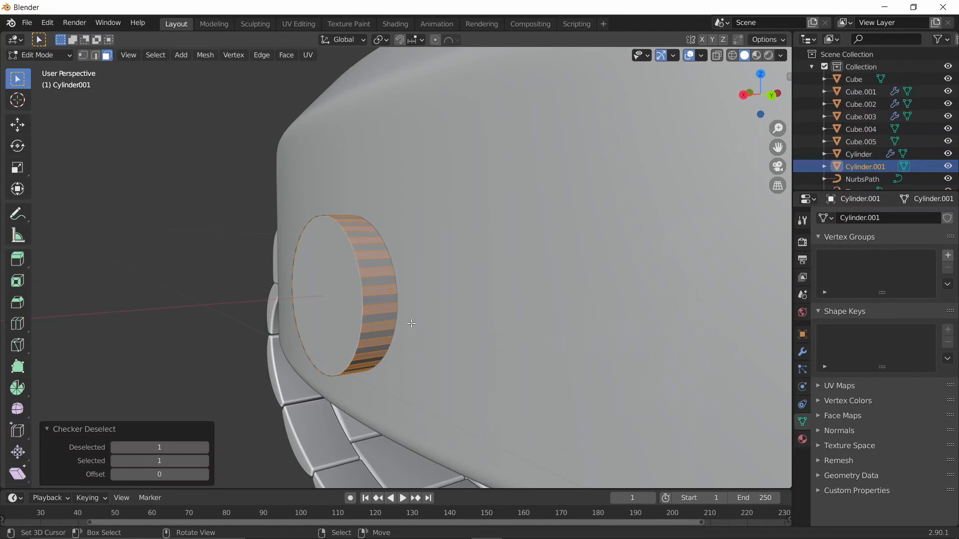
# Step: Try to extrude the alternating rim faces in place and scale them inward uniformly around the Median Point pivot
pyautogui.moveTo(411, 323); pyautogui.dragTo(227, 340, button='middle')
pyautogui.scroll(1, 230, 339)
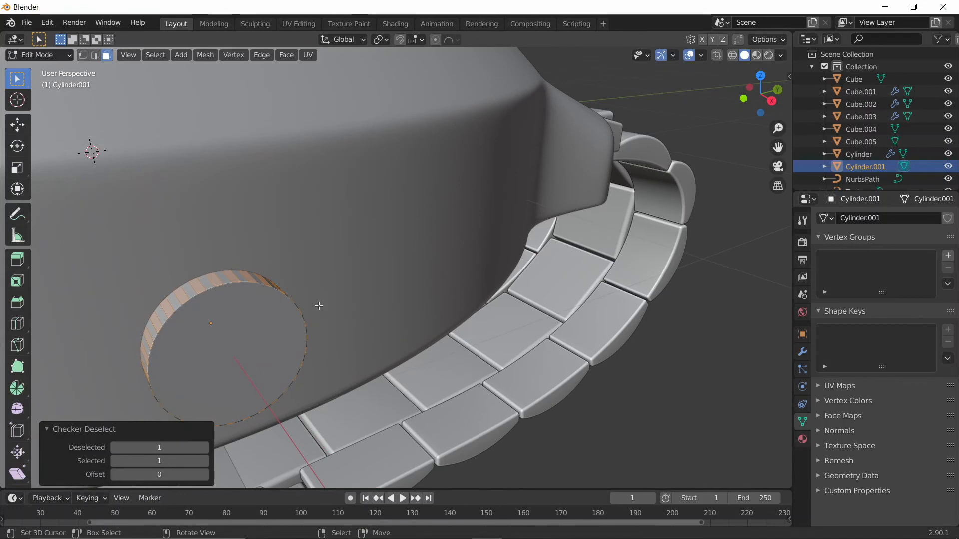
pyautogui.press('e')
pyautogui.press('Escape')
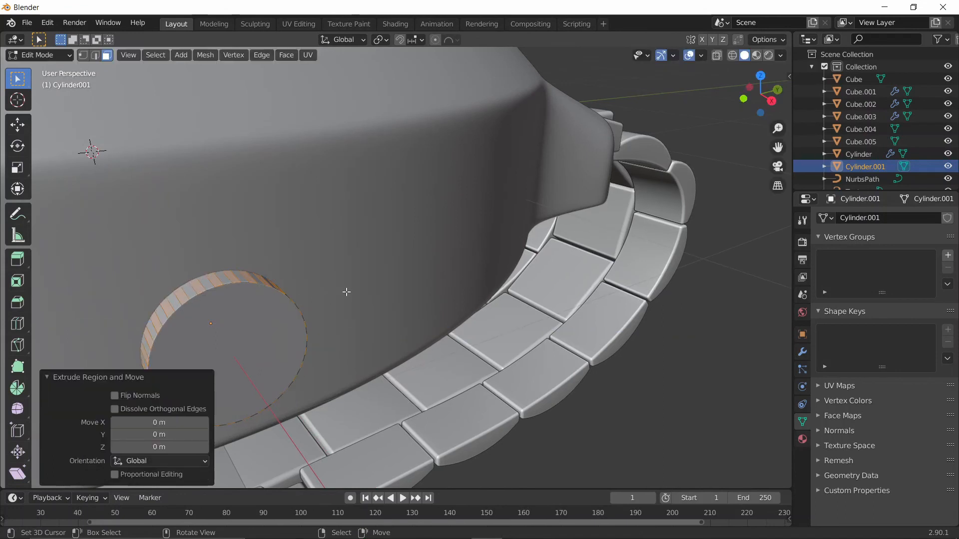
pyautogui.press('.')
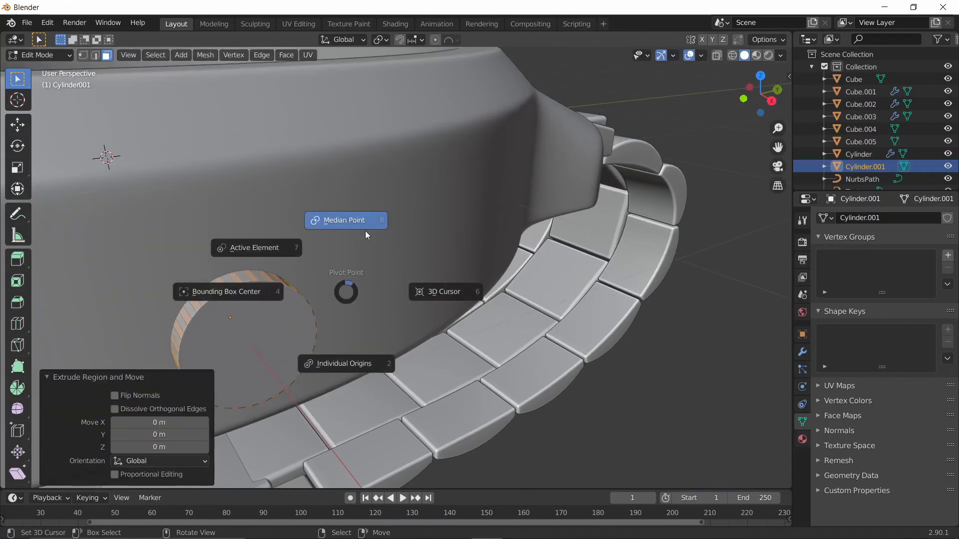
pyautogui.click(356, 208)
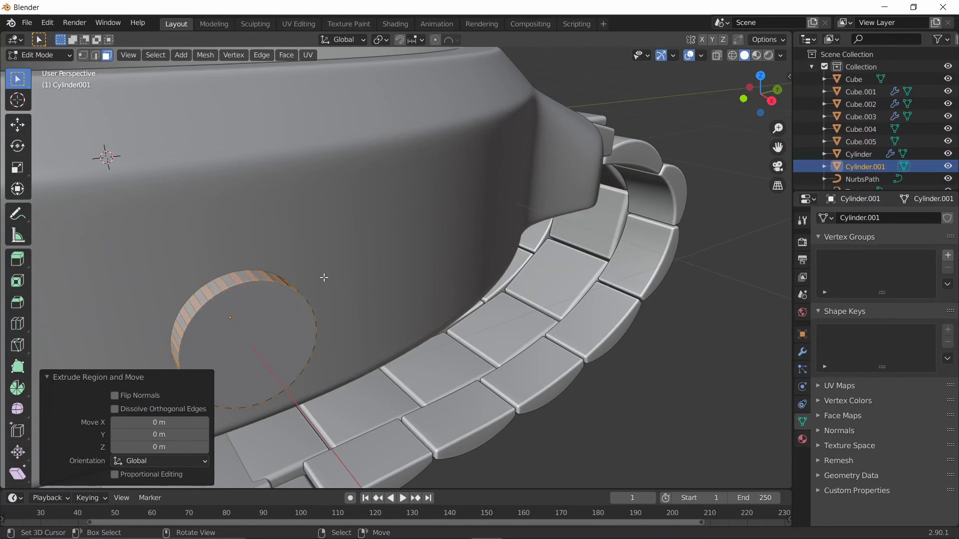
pyautogui.moveTo(321, 278); pyautogui.dragTo(450, 257, button='middle')
pyautogui.press('s')
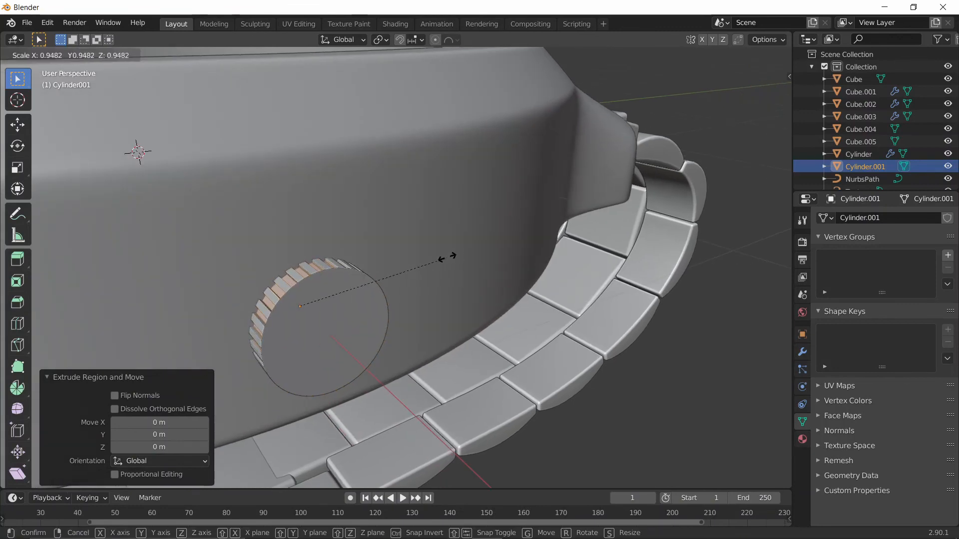
pyautogui.click(429, 263)
# Step: Try to scale the alternating rim faces inward by about 0.917 in Y and Z with X locked
pyautogui.moveTo(422, 272); pyautogui.dragTo(175, 310, button='middle')
pyautogui.scroll(3, 413, 273)
pyautogui.moveTo(447, 265); pyautogui.dragTo(397, 231, button='middle')
pyautogui.moveTo(491, 261); pyautogui.dragTo(665, 348, button='middle')
pyautogui.press('s')
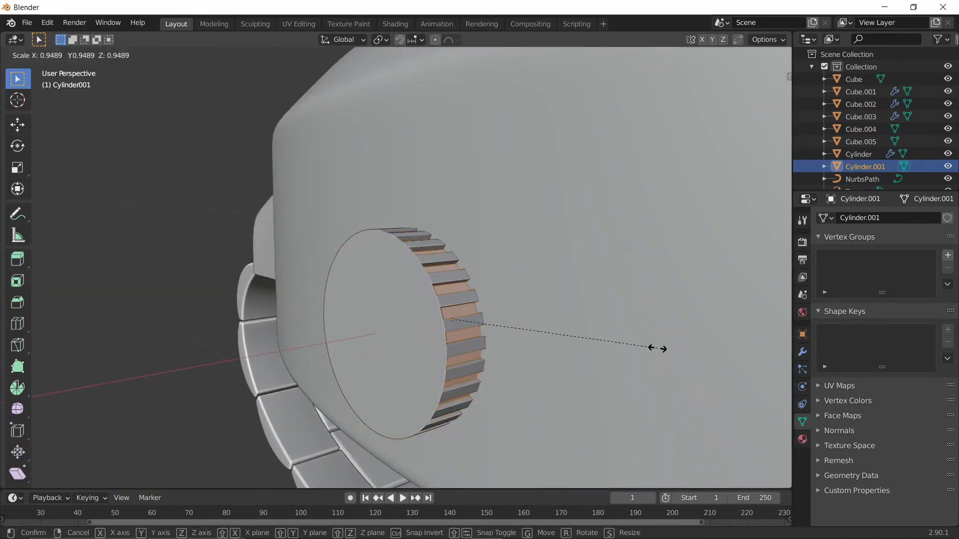
pyautogui.hotkey('shift', 'x')
pyautogui.click(643, 349)
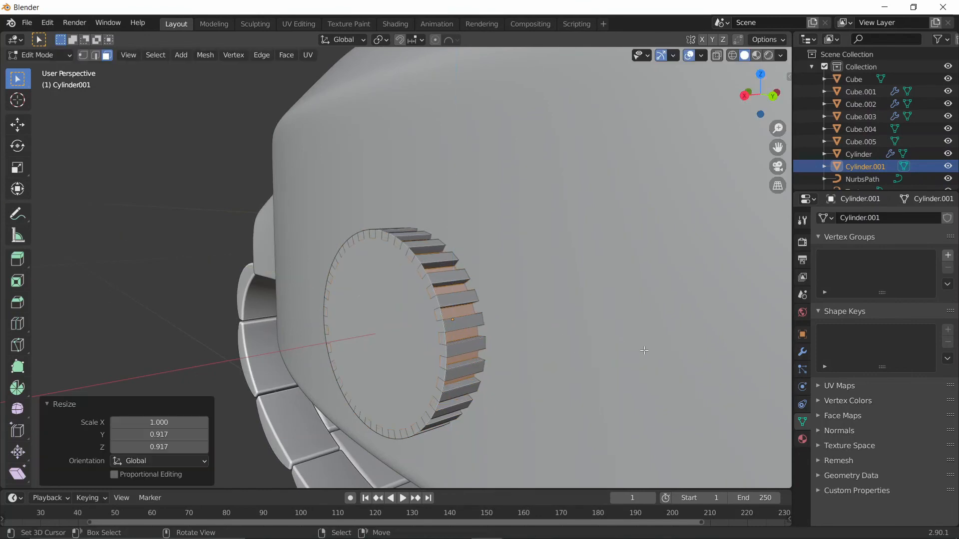
pyautogui.press('Tab')
pyautogui.moveTo(392, 377); pyautogui.dragTo(300, 313, button='middle')
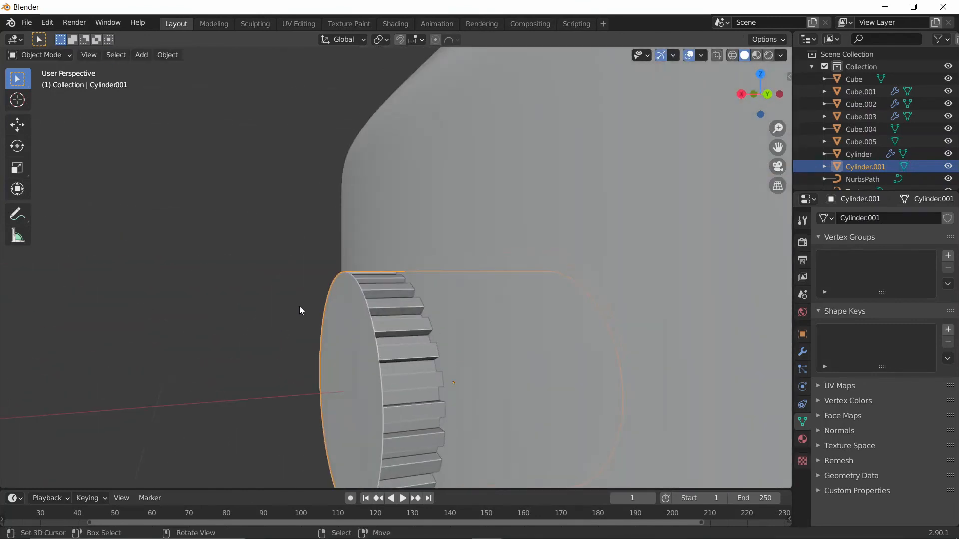
# Step: Extrude the alternating rim faces in place and scale them slightly inward with X locked to form shallow grip grooves
pyautogui.press('Tab')
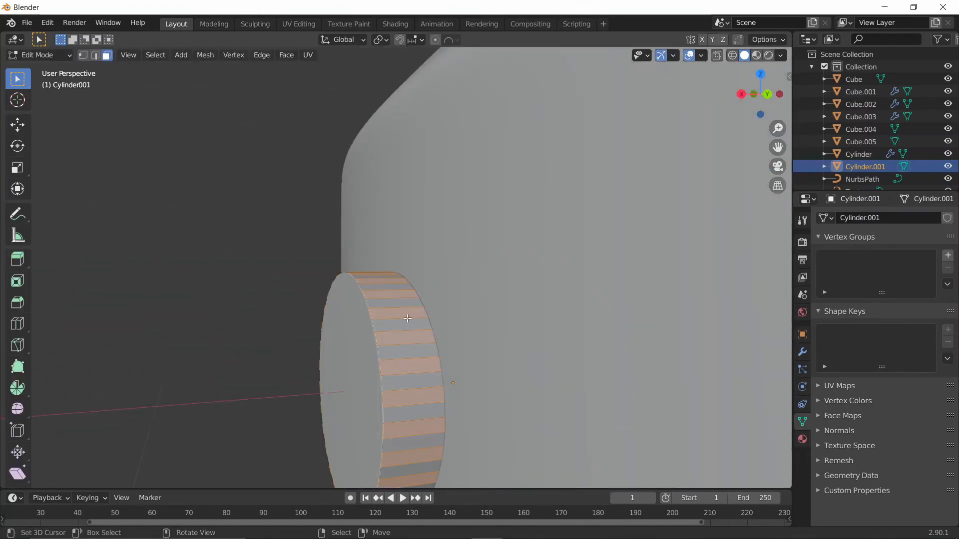
pyautogui.press('s')
pyautogui.hotkey('shift', 'x')
pyautogui.rightClick(502, 332)
pyautogui.press('e')
pyautogui.rightClick(503, 329)
pyautogui.press('s')
pyautogui.hotkey('shift', 'x')
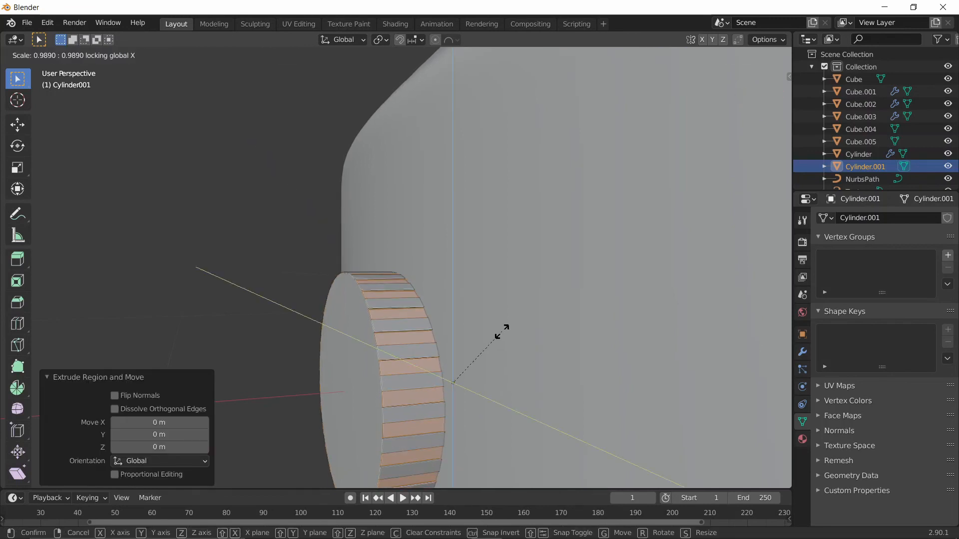
pyautogui.click(492, 337)
pyautogui.press('Tab')
pyautogui.moveTo(324, 371); pyautogui.dragTo(445, 323, button='middle')
# Step: Extrude the button's outer cap face about 0.007 m along its normal and scale it down to form a sloped edge
pyautogui.press('Tab')
pyautogui.press('e')
pyautogui.click(370, 338)
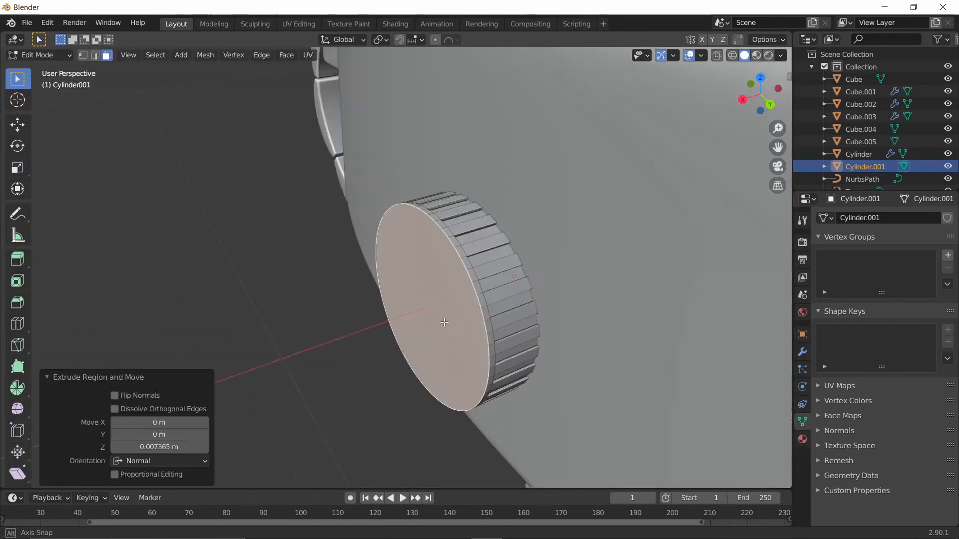
pyautogui.press('s')
pyautogui.click(520, 321)
pyautogui.press('Tab')
pyautogui.moveTo(520, 322); pyautogui.dragTo(623, 307, button='middle')
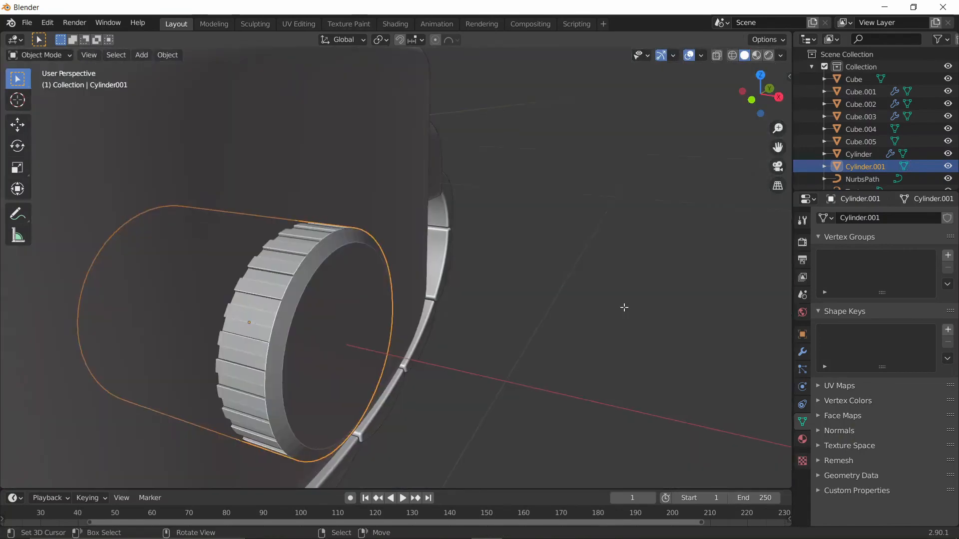
# Step: Move the button's outer cap face about 0.016 m outward along X
pyautogui.press('Tab')
pyautogui.press('g')
pyautogui.press('x')
pyautogui.click(533, 313)
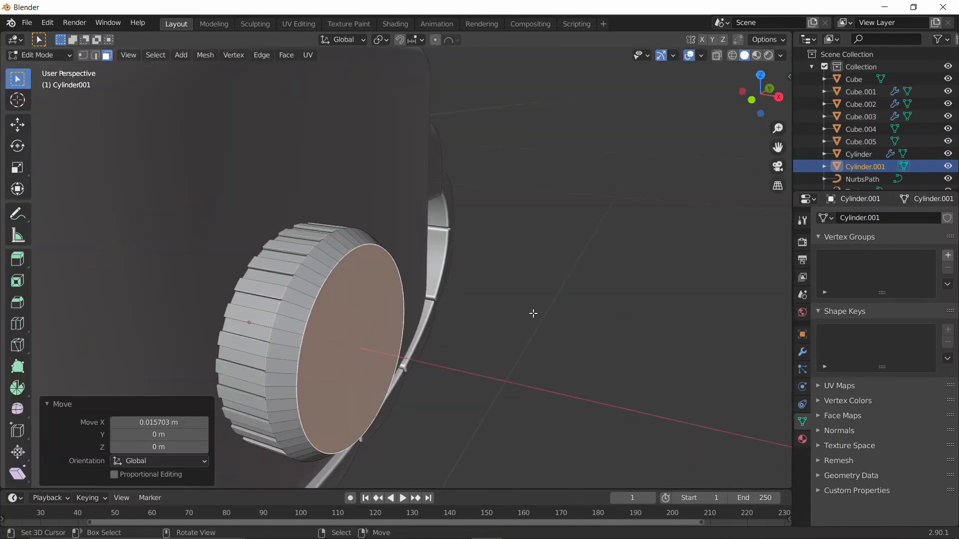
# Step: Scale the cap face by 0.822 and again by 1.132, and move it about 0.006 m back along X
pyautogui.press('s')
pyautogui.click(517, 316)
pyautogui.press('s')
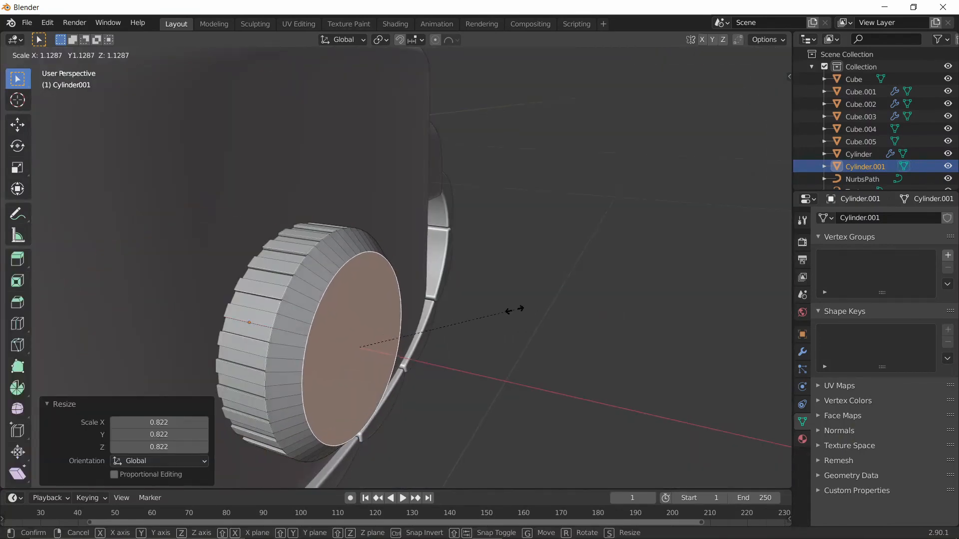
pyautogui.click(515, 310)
pyautogui.press('g')
pyautogui.press('x')
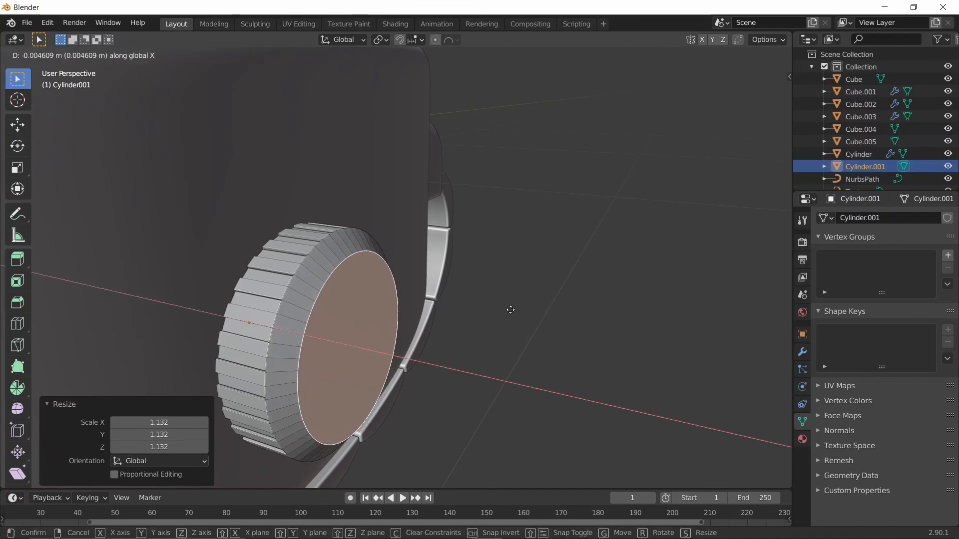
pyautogui.click(505, 305)
# Step: Bevel the edge loop around the button's outer cap face with a narrow single-segment bevel
pyautogui.hotkey('ctrl', 'b')
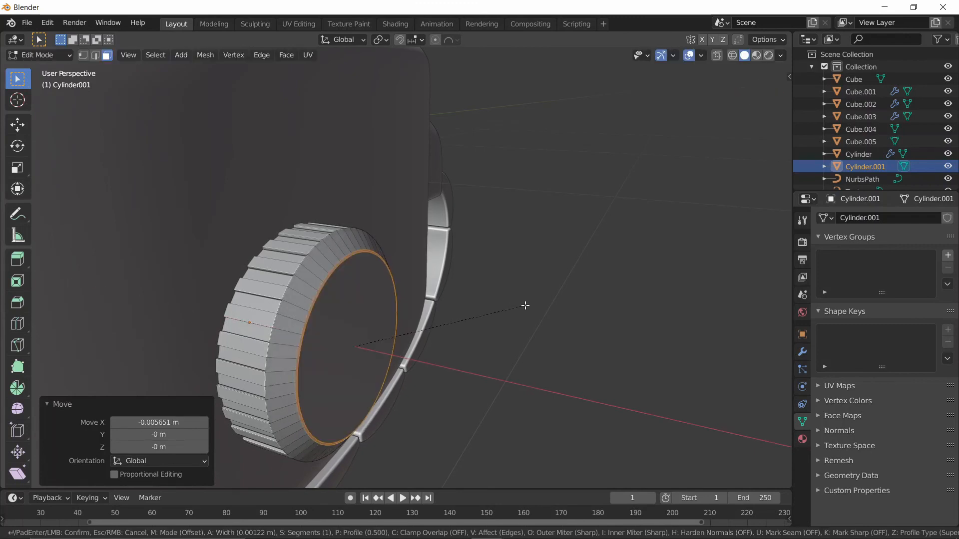
pyautogui.click(541, 303)
pyautogui.press('Tab')
# Step: Apply Shade Smooth to the button, enable Auto Smooth at 30° and deselect it
pyautogui.moveTo(535, 303); pyautogui.dragTo(461, 291, button='middle')
pyautogui.press('F3')
pyautogui.write('shade')
pyautogui.press('Down')
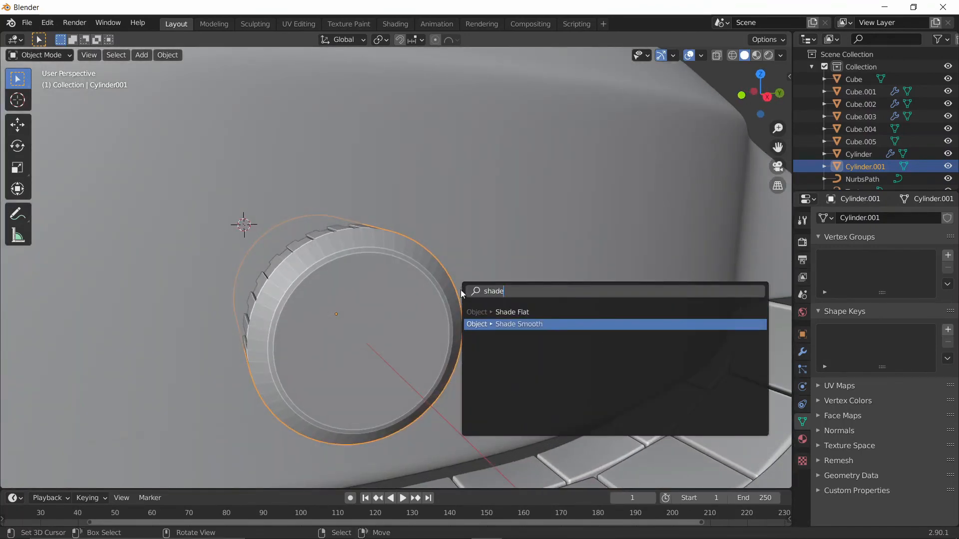
pyautogui.press('Return')
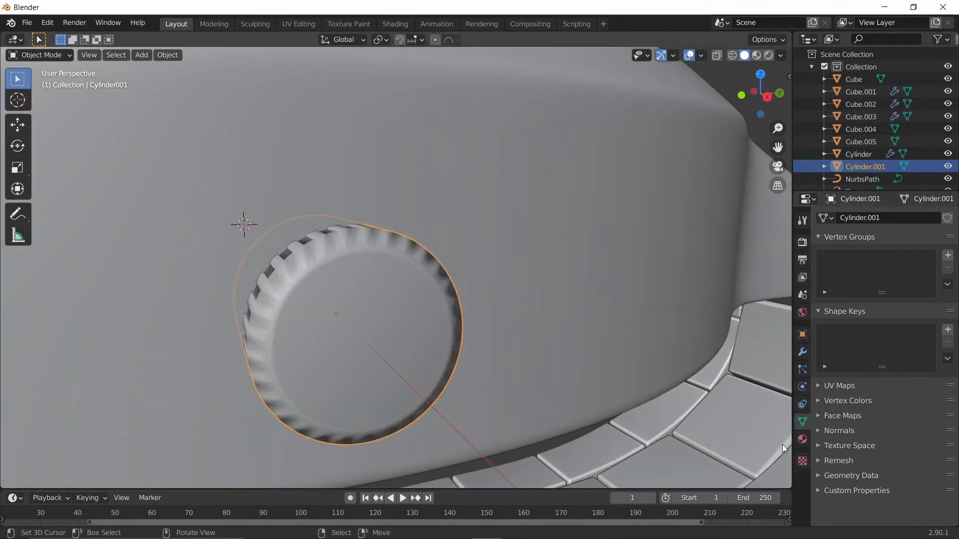
pyautogui.click(835, 433)
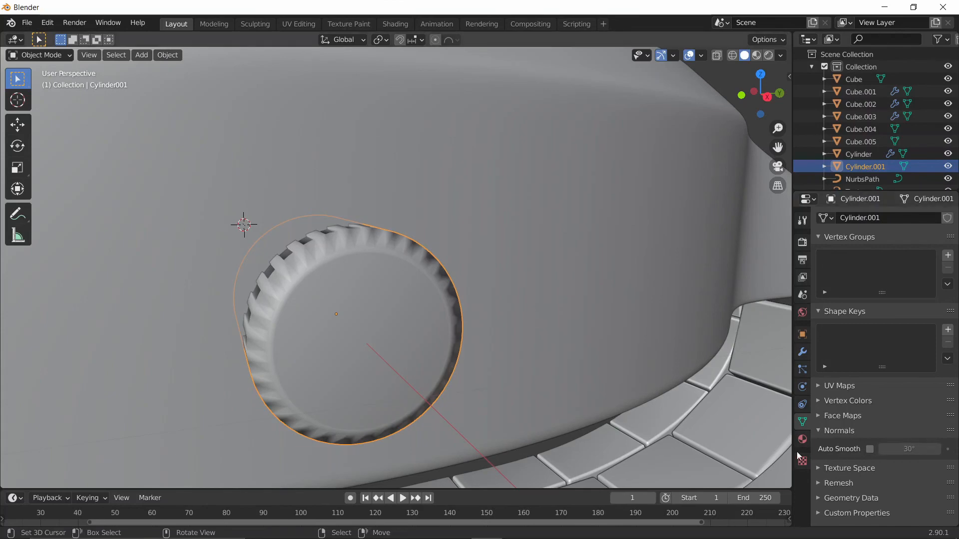
pyautogui.click(870, 449)
pyautogui.scroll(-1, 467, 385)
pyautogui.moveTo(467, 385); pyautogui.dragTo(420, 372, button='middle')
pyautogui.click(324, 400)
# Step: Move the button about 0.068 m outward along X so it protrudes further from the case
pyautogui.scroll(-7, 323, 393)
pyautogui.scroll(5, 421, 371)
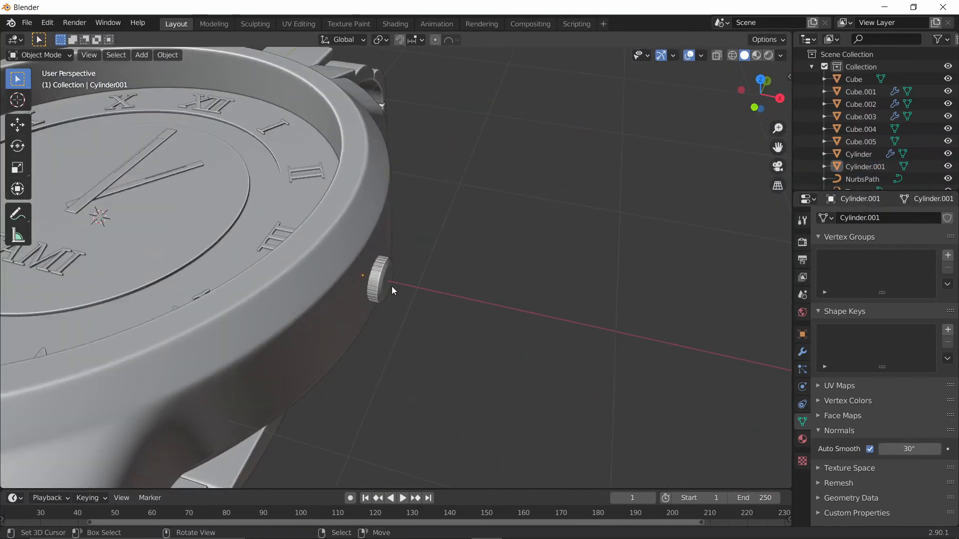
pyautogui.click(391, 286)
pyautogui.press('g')
pyautogui.press('x')
pyautogui.click(438, 275)
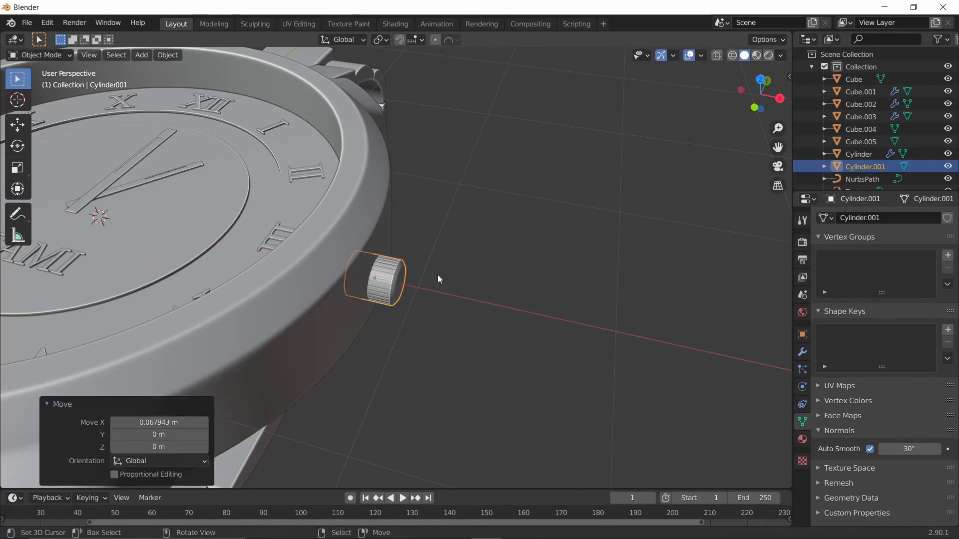
# Step: Add a second 60-vertex mesh cylinder at the dial's centre and rotate it 90° about Y
pyautogui.moveTo(437, 275); pyautogui.dragTo(385, 322, button='middle')
pyautogui.scroll(-3, 385, 323)
pyautogui.hotkey('shift', 'a')
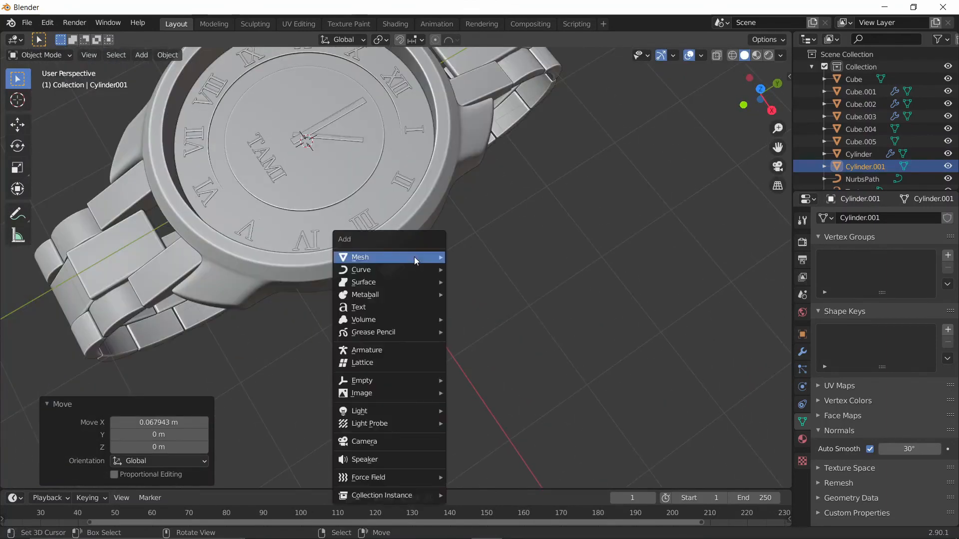
pyautogui.moveTo(415, 256)
pyautogui.click(470, 322)
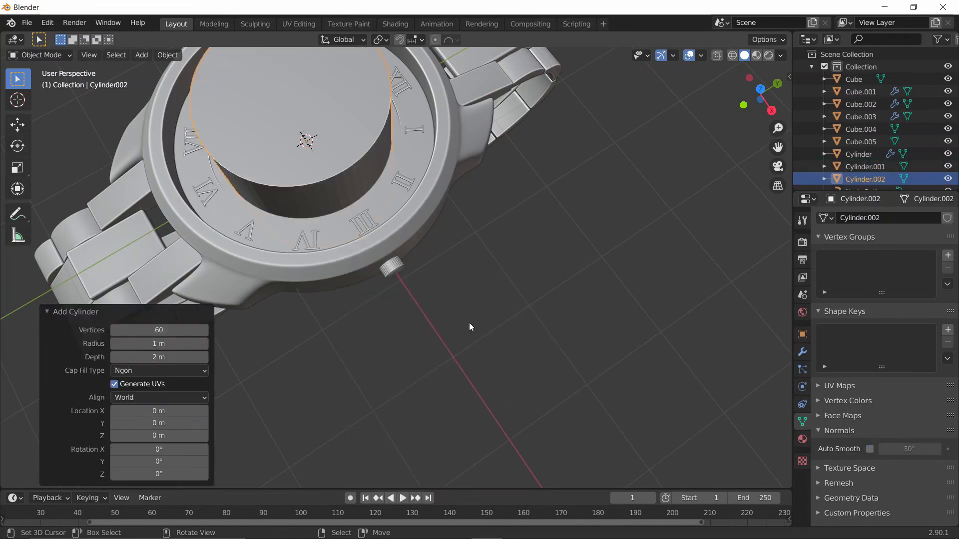
pyautogui.write('rx90')
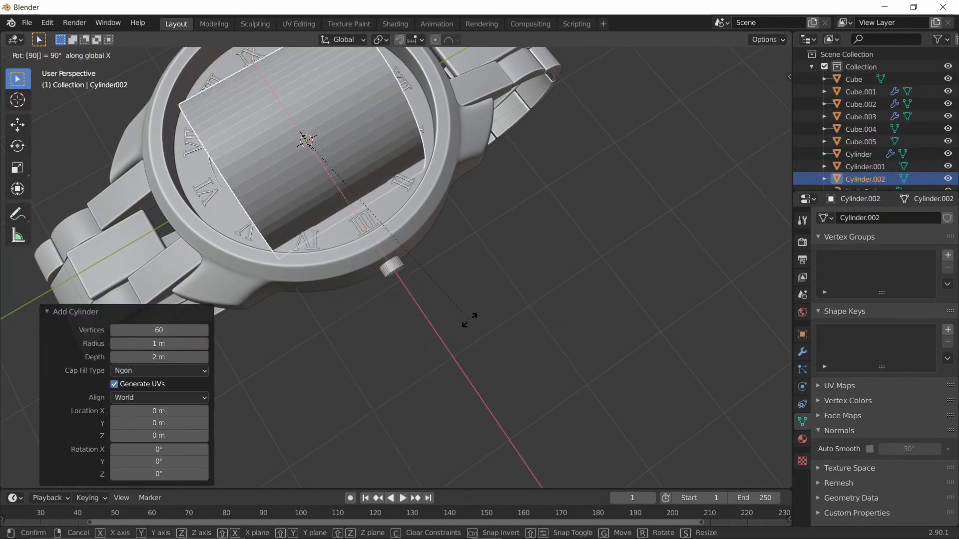
pyautogui.press('Return')
# Step: Scale the new cylinder to 0.195 and move it 1.8159 m along X to the case's crown side
pyautogui.press('s')
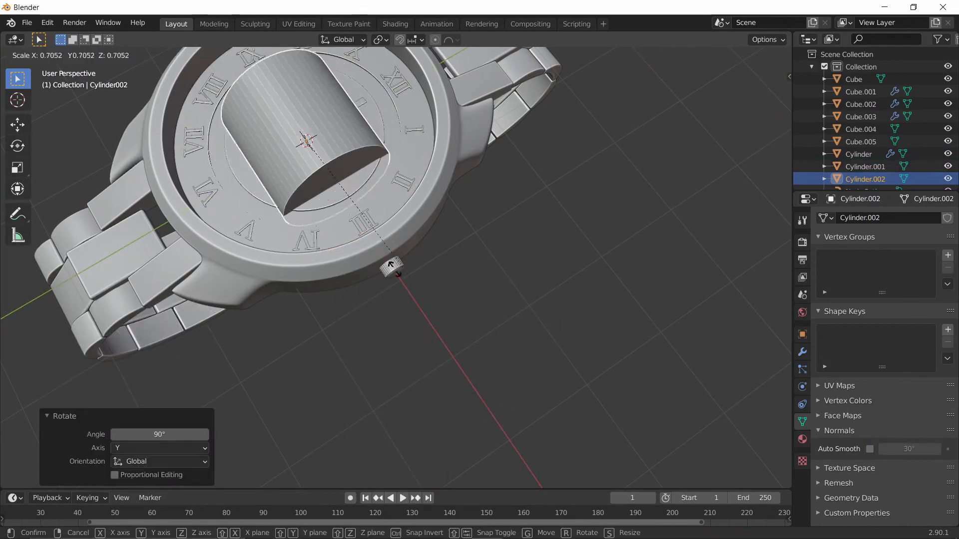
pyautogui.click(320, 186)
pyautogui.press('g')
pyautogui.press('x')
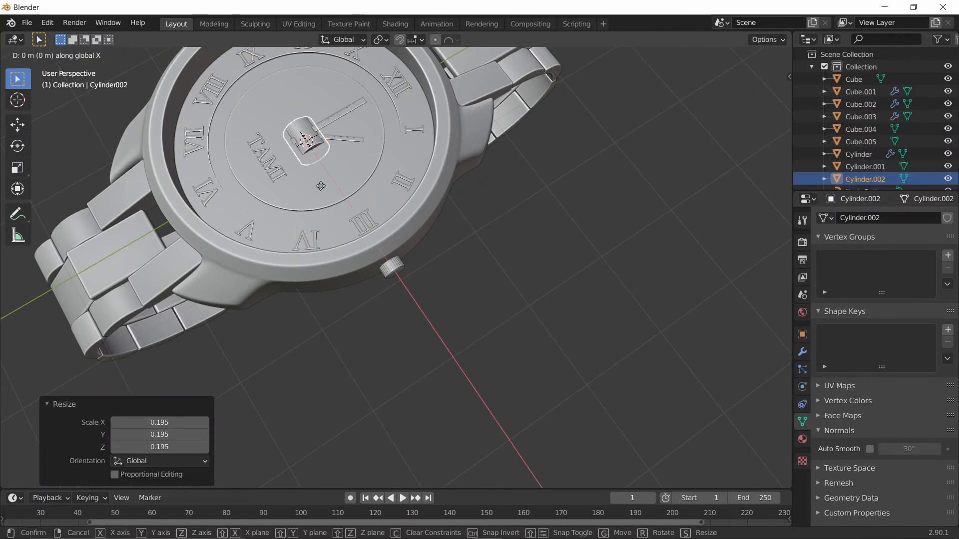
pyautogui.click(420, 306)
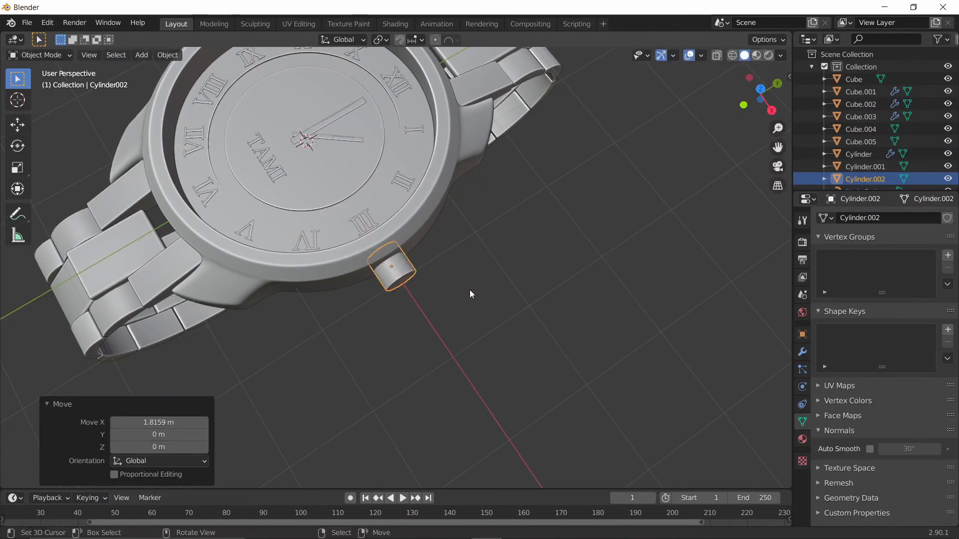
# Step: Add a Mirror modifier to the small cylinder with the watch case as its mirror object
pyautogui.click(802, 351)
pyautogui.click(853, 217)
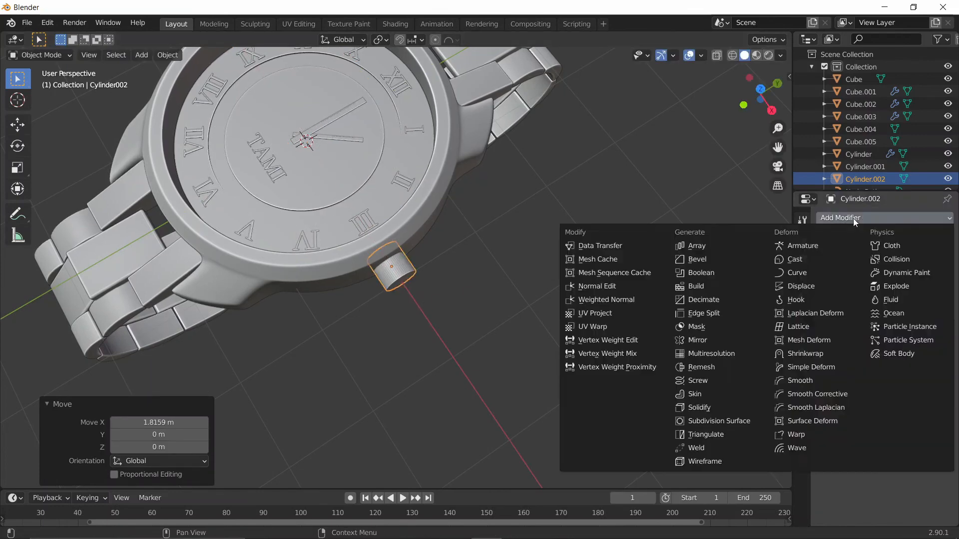
pyautogui.click(706, 340)
pyautogui.click(925, 302)
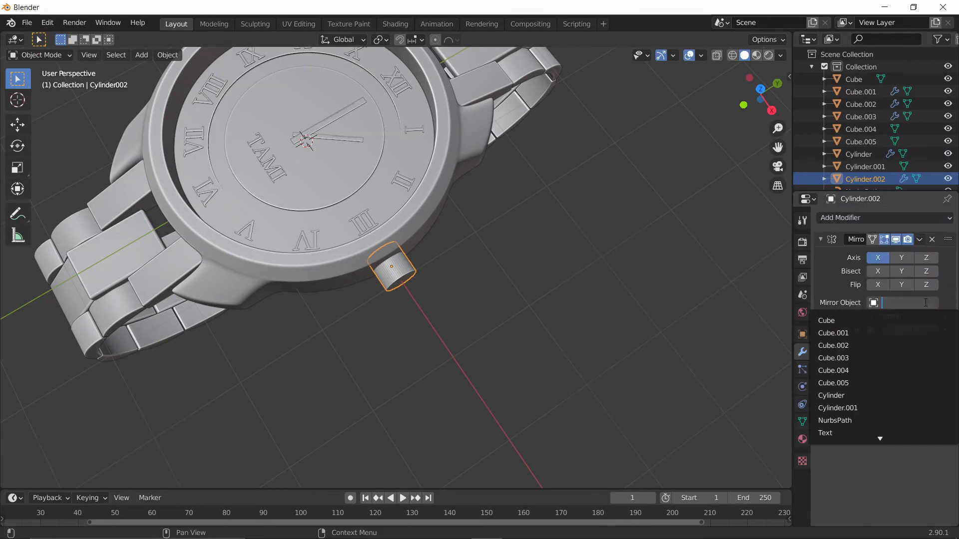
pyautogui.click(948, 298)
pyautogui.click(933, 302)
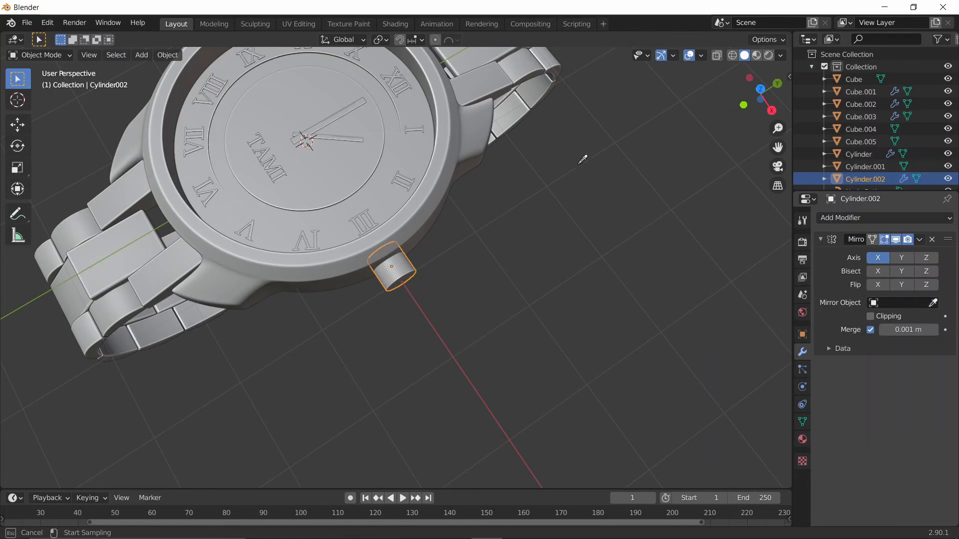
pyautogui.click(487, 138)
# Step: Switch the small cylinder's mirror axis from X to Y
pyautogui.moveTo(477, 234); pyautogui.dragTo(736, 226, button='middle')
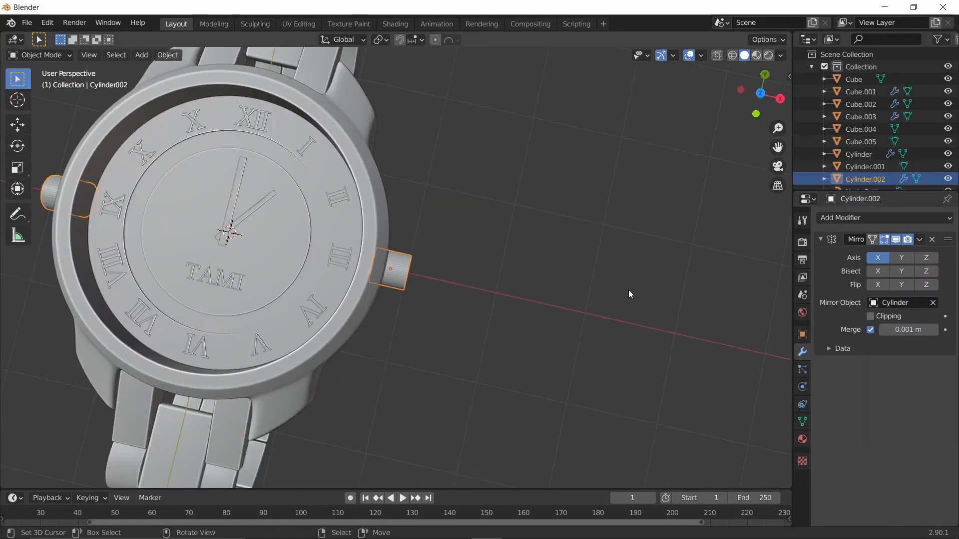
pyautogui.press('Home')
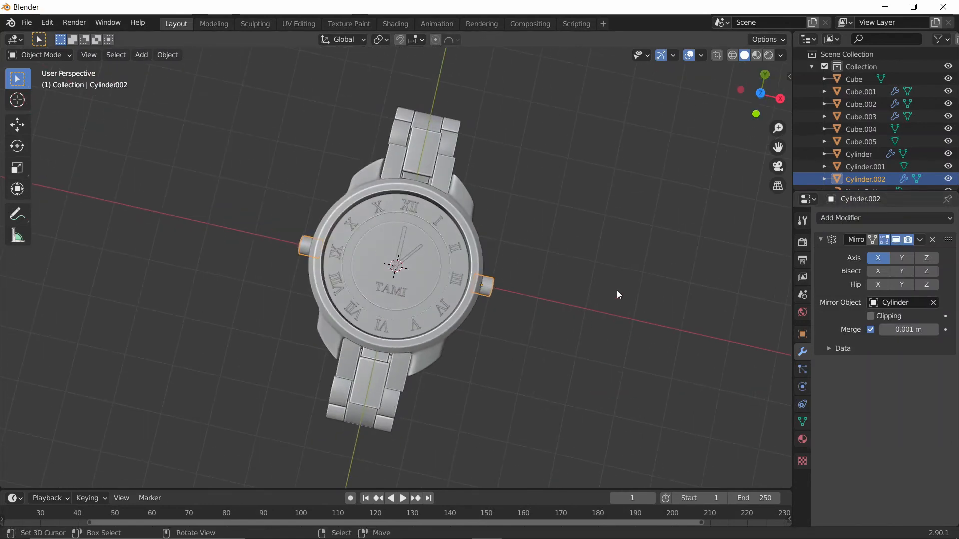
pyautogui.click(901, 259)
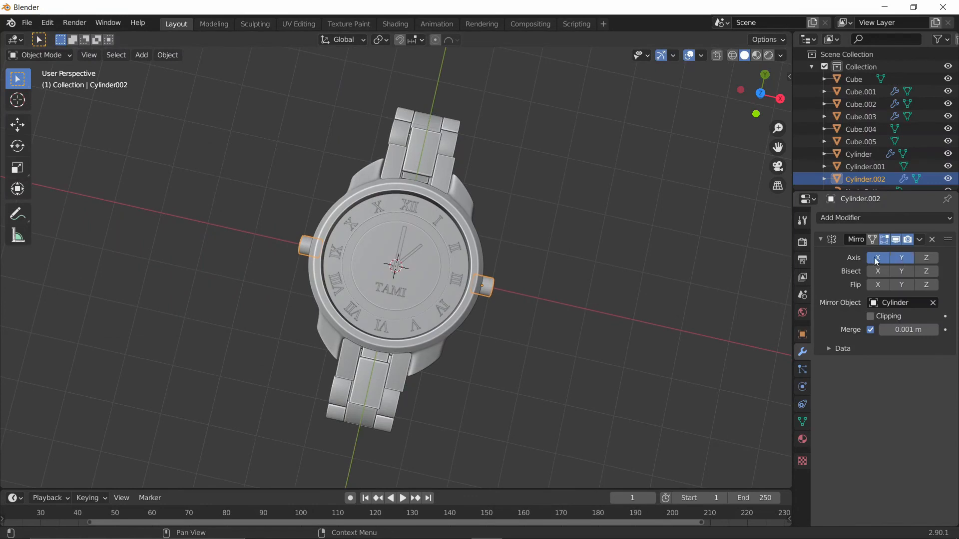
pyautogui.click(878, 257)
# Step: Set the pivot point to the 3D Cursor and rotate the cylinder -23.8° in top view, placing mirrored buttons beside the crown
pyautogui.press('.')
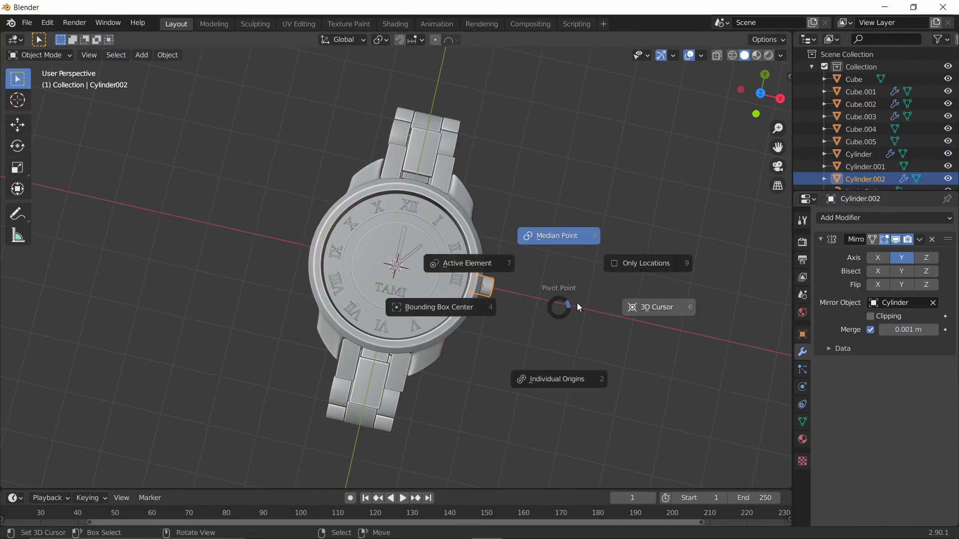
pyautogui.click(709, 305)
pyautogui.press('KP_7')
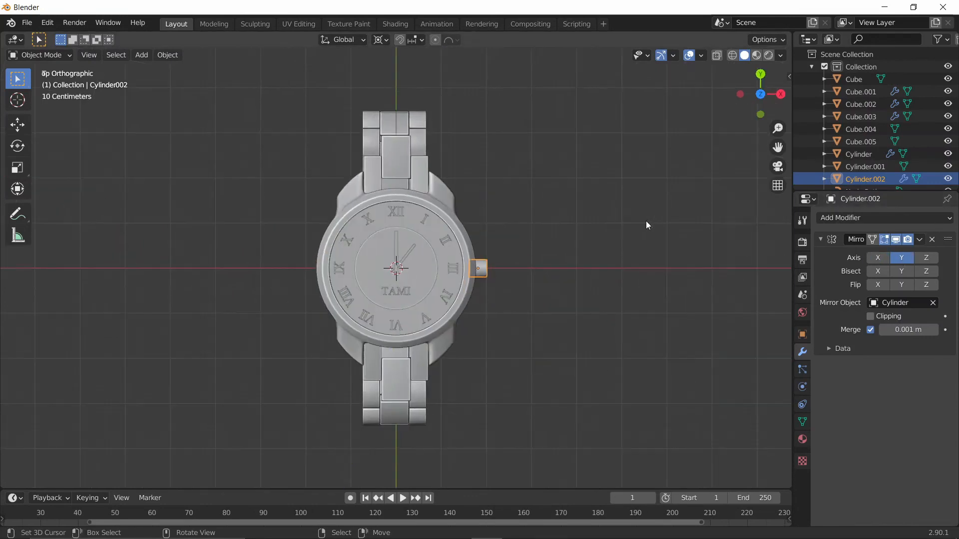
pyautogui.scroll(2, 541, 286)
pyautogui.press('r')
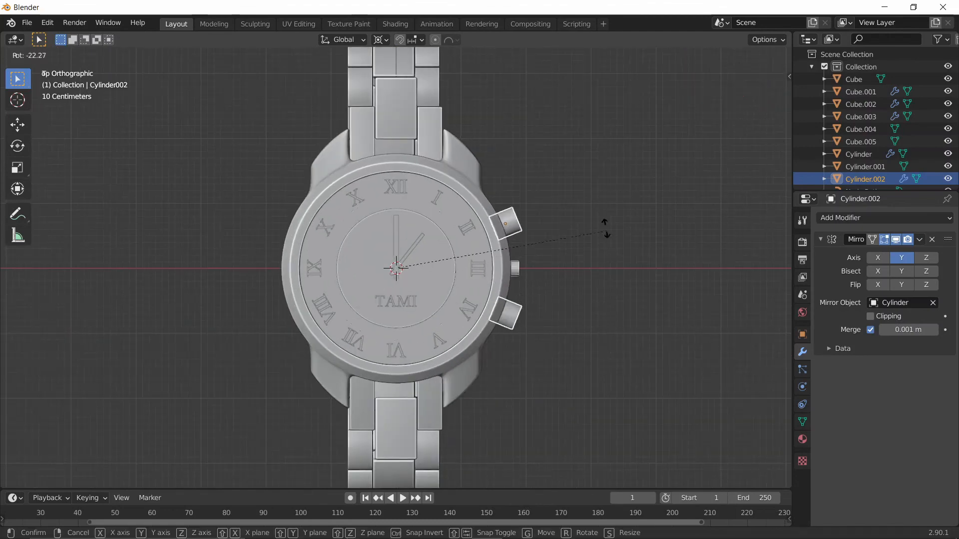
pyautogui.click(609, 225)
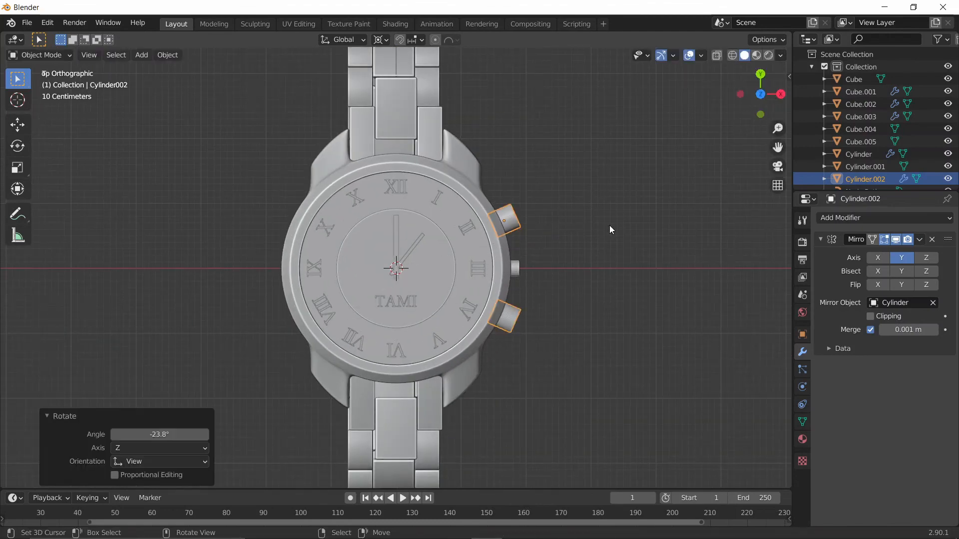
# Step: Set the pivot point to Median Point and scale the side buttons down in two passes, the last by 0.802
pyautogui.moveTo(609, 225); pyautogui.dragTo(442, 115, button='middle')
pyautogui.scroll(5, 477, 218)
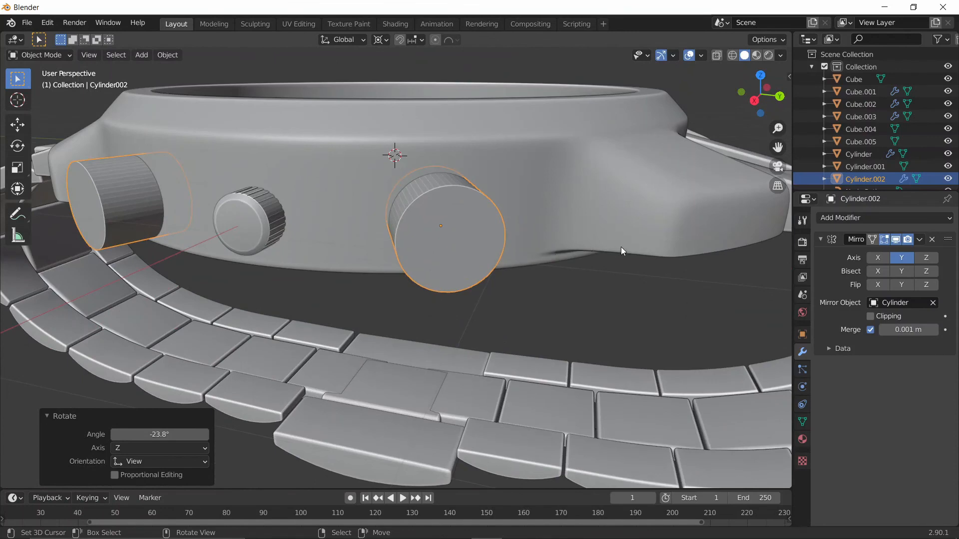
pyautogui.press('s')
pyautogui.press('Escape')
pyautogui.press('.')
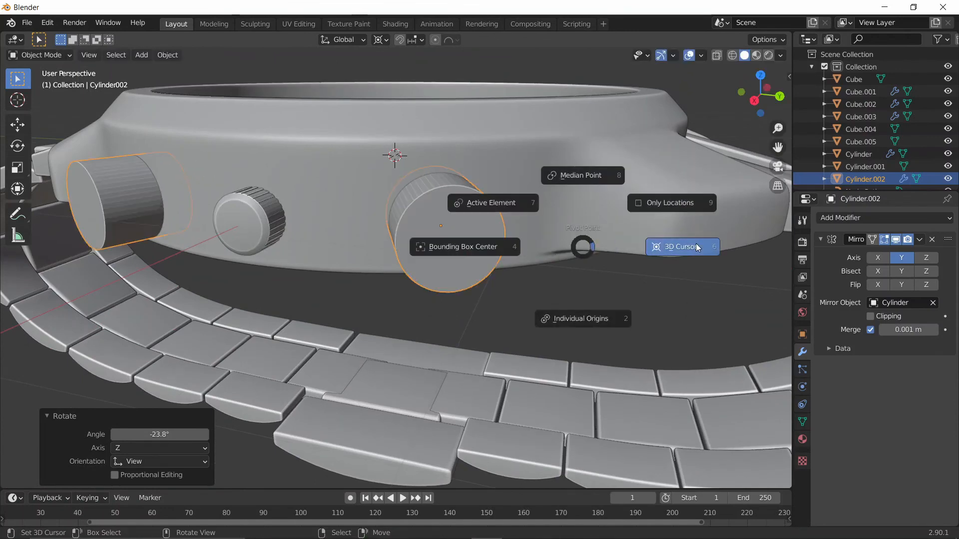
pyautogui.click(591, 167)
pyautogui.press('s')
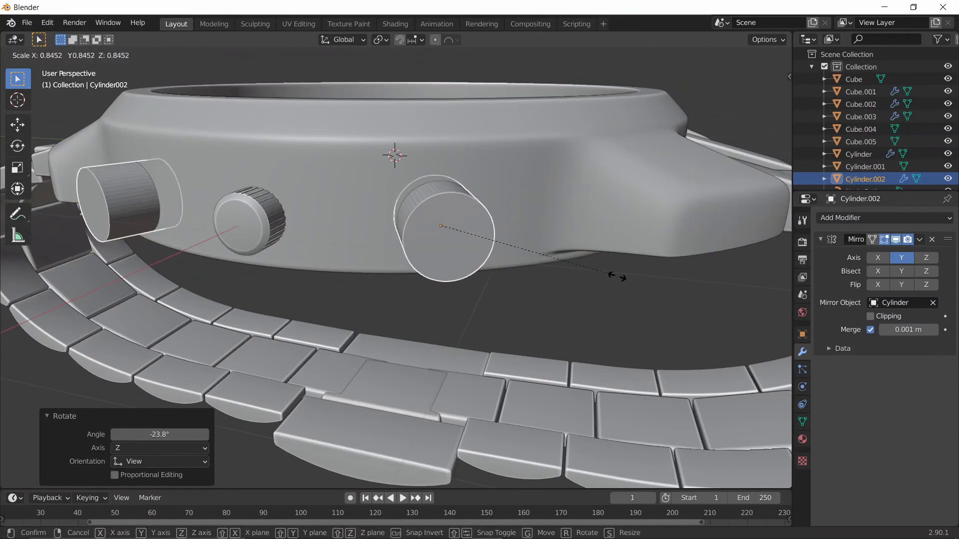
pyautogui.click(535, 251)
pyautogui.moveTo(536, 250); pyautogui.dragTo(553, 259, button='middle')
pyautogui.press('s')
pyautogui.click(365, 204)
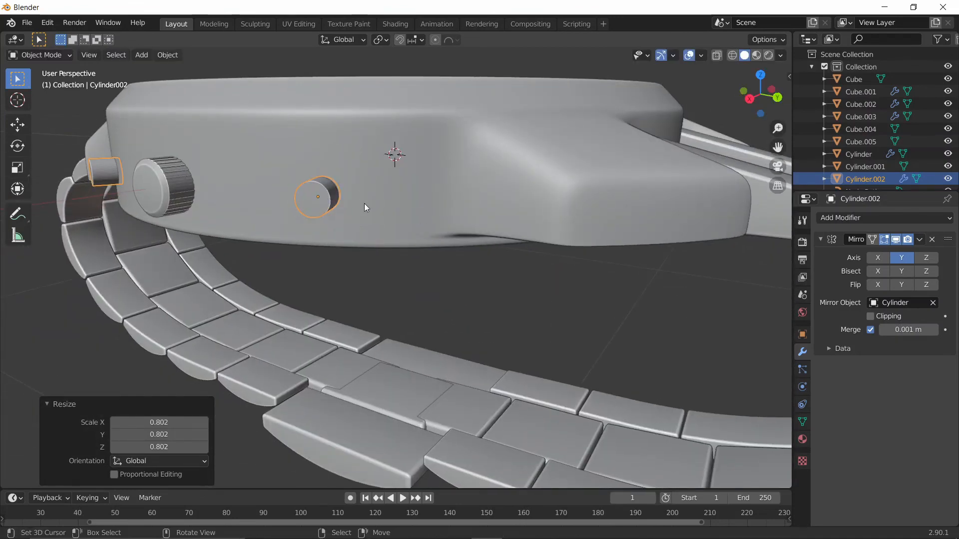
# Step: Select the side button's outer cap face and edge-slide it toward the case with a factor of 0.440
pyautogui.moveTo(317, 197); pyautogui.dragTo(351, 265, button='middle')
pyautogui.press('Tab')
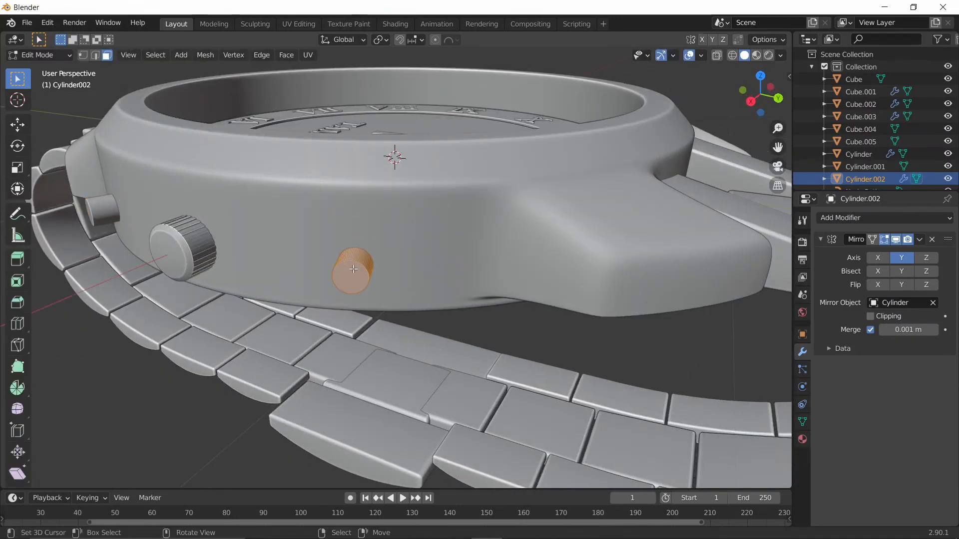
pyautogui.rightClick(354, 280)
pyautogui.moveTo(457, 337); pyautogui.dragTo(497, 343, button='middle')
pyautogui.scroll(1, 505, 344)
pyautogui.press('g')
pyautogui.press('g')
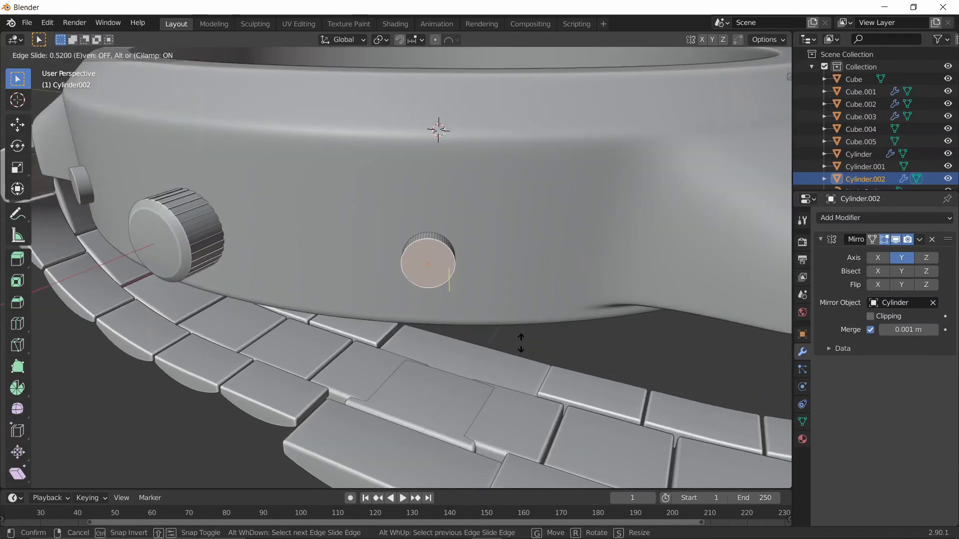
pyautogui.click(521, 353)
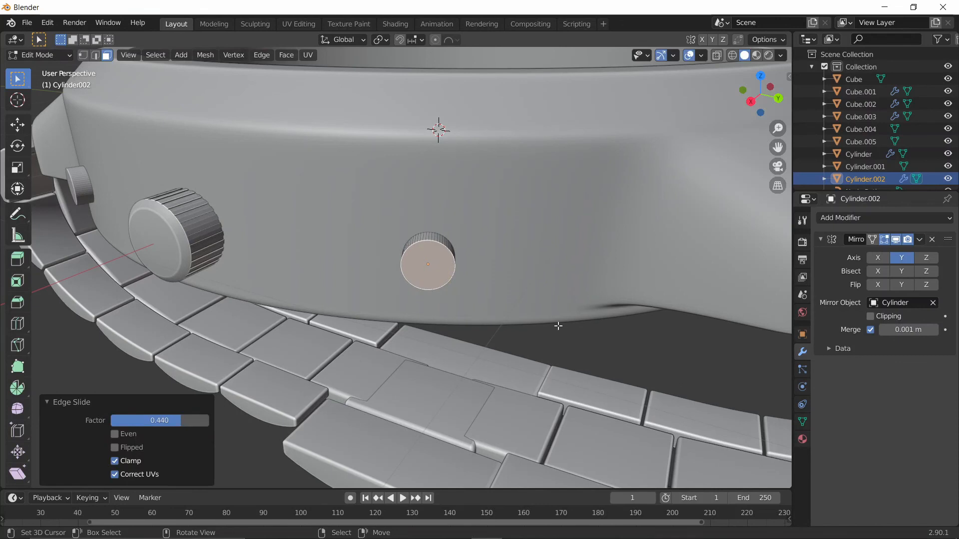
# Step: Inset the button's cap face 0.2274 m and extrude it outward about 0.034 m
pyautogui.press('i')
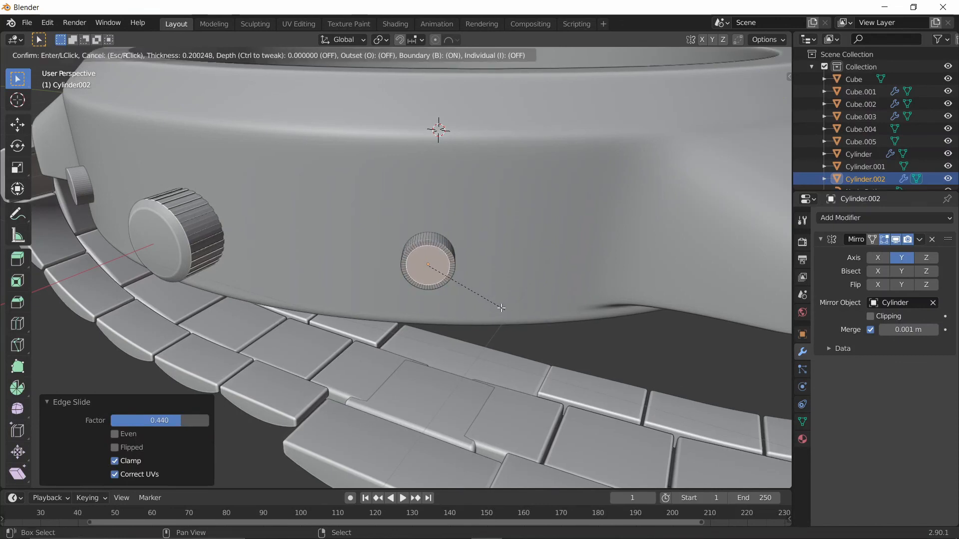
pyautogui.click(502, 309)
pyautogui.press('e')
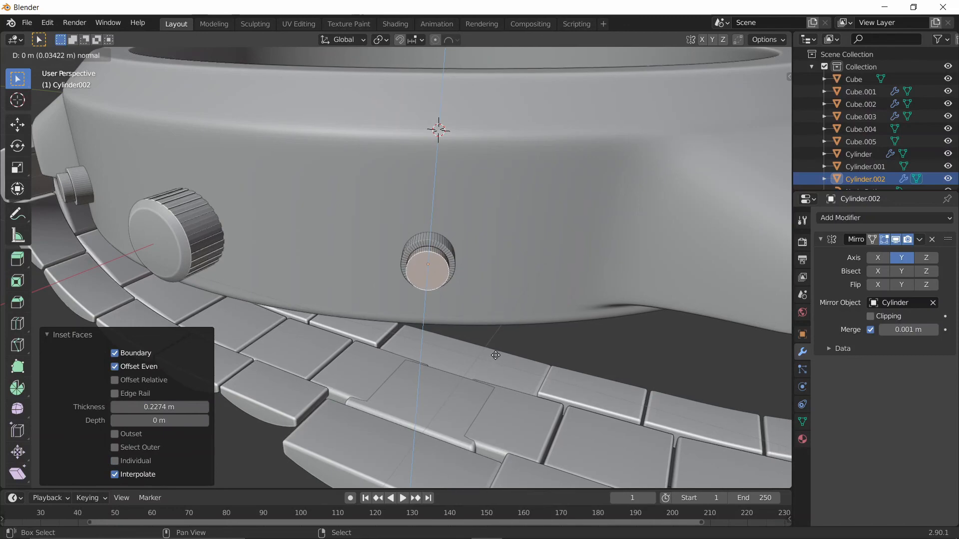
pyautogui.click(496, 355)
pyautogui.press('Tab')
pyautogui.scroll(-6, 442, 341)
pyautogui.hotkey('alt', 'a')
# Step: Rotate the side buttons about 5° around Z on the 3D Cursor, bringing them closer to the crown, and deselect them
pyautogui.moveTo(572, 358); pyautogui.dragTo(599, 357, button='middle')
pyautogui.click(492, 323)
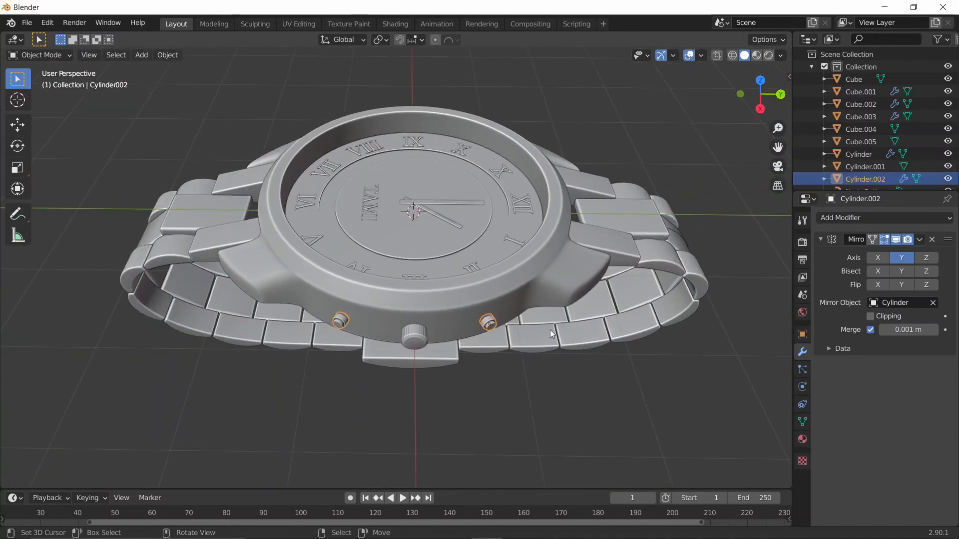
pyautogui.press('r')
pyautogui.rightClick(564, 332)
pyautogui.press('.')
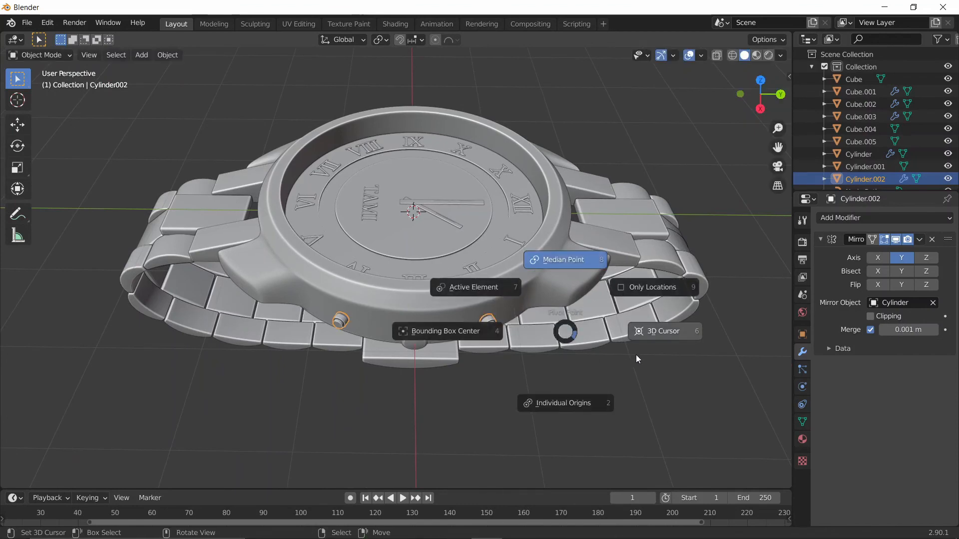
pyautogui.click(644, 327)
pyautogui.press('r')
pyautogui.press('z')
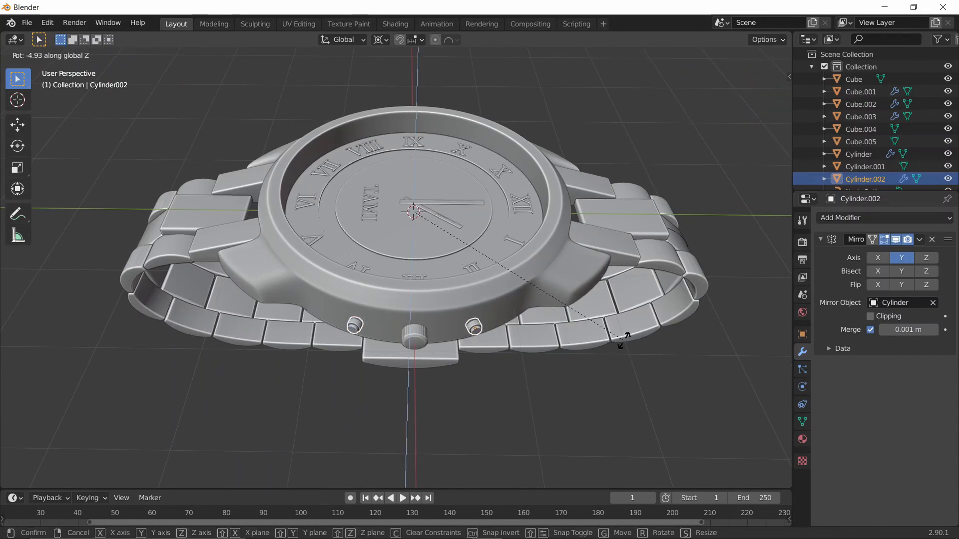
pyautogui.click(624, 343)
pyautogui.click(628, 360)
# Step: Examine the watch case, crown and side buttons from several angles
pyautogui.moveTo(630, 364); pyautogui.dragTo(442, 500, button='middle')
pyautogui.scroll(2, 535, 287)
pyautogui.scroll(-6, 513, 391)
pyautogui.moveTo(512, 392); pyautogui.dragTo(621, 394, button='middle')
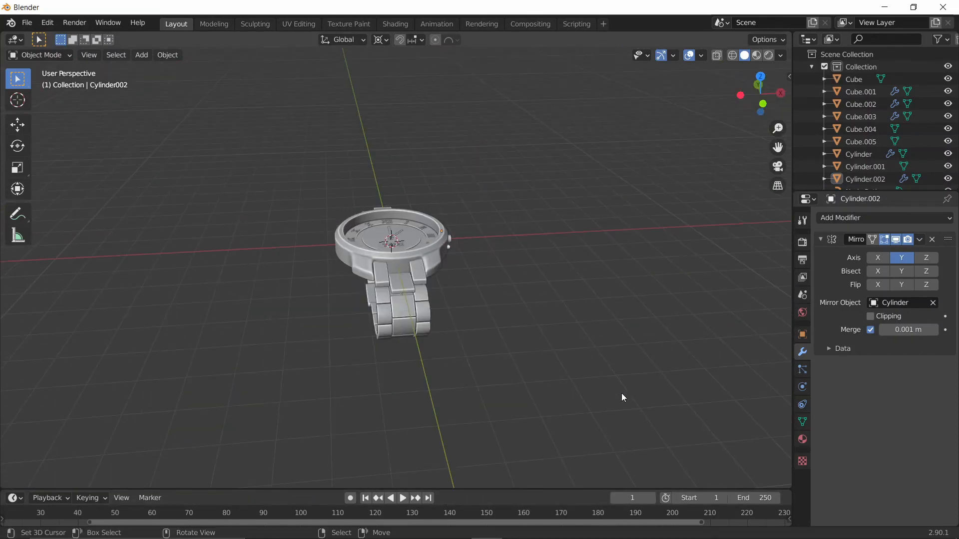
pyautogui.scroll(5, 571, 399)
pyautogui.moveTo(488, 206); pyautogui.dragTo(378, 220, button='middle')
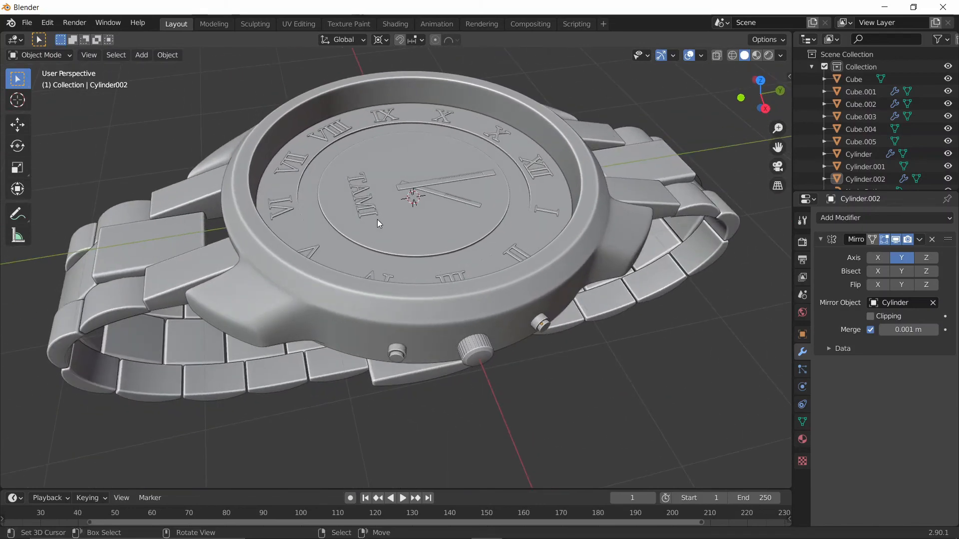
pyautogui.press('Tab')
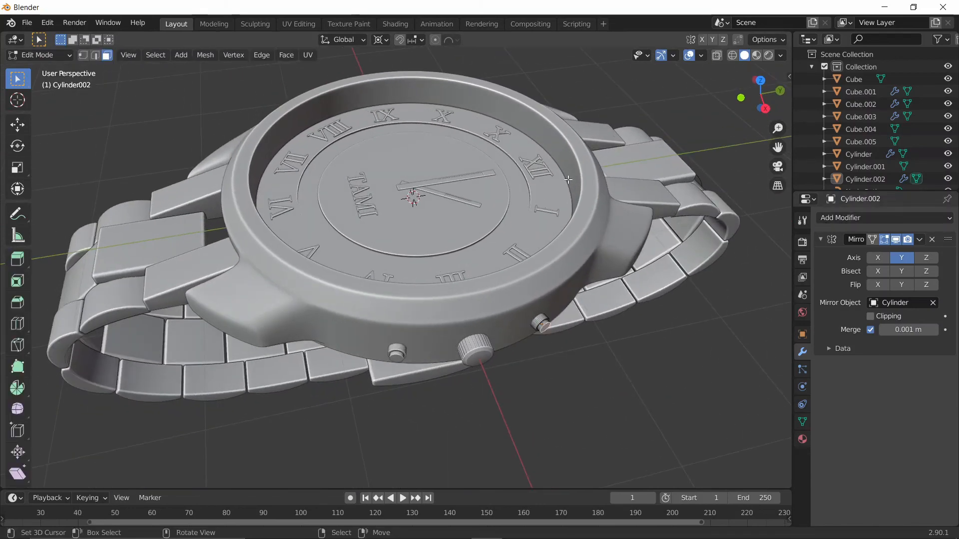
pyautogui.press('Tab')
# Step: Duplicate the edge loop around the case's inner rim in place and separate it into its own object
pyautogui.click(576, 175)
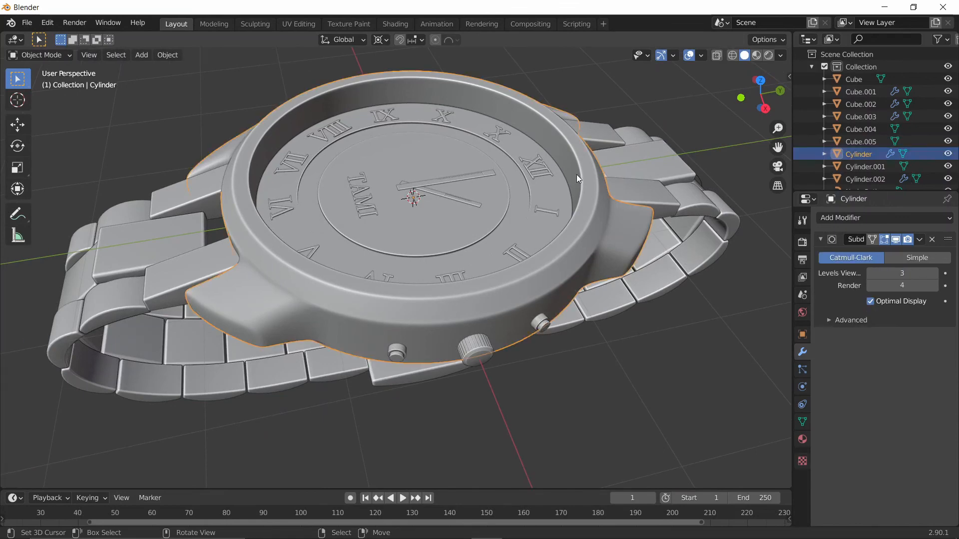
pyautogui.press('Tab')
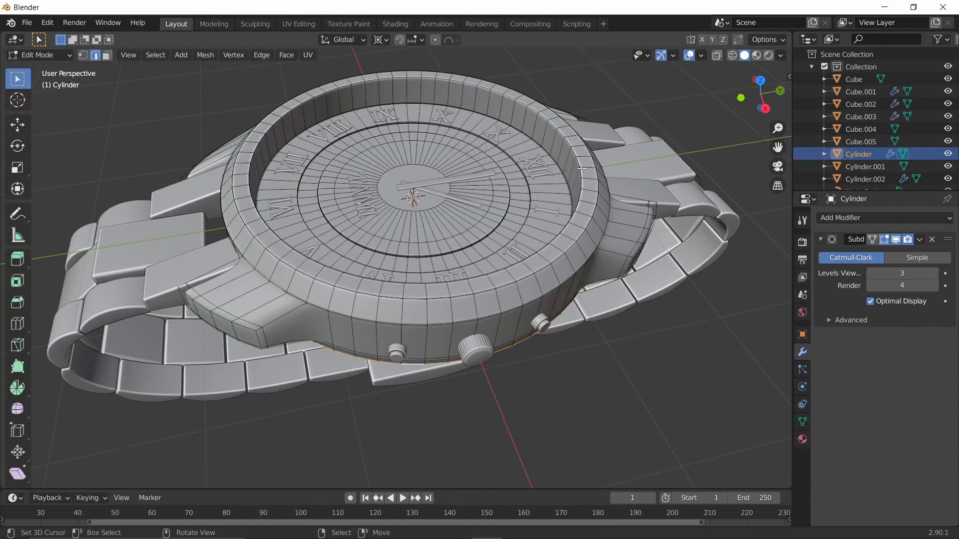
pyautogui.keyDown('alt'); pyautogui.click(576, 151); pyautogui.keyUp('alt')
pyautogui.moveTo(575, 150); pyautogui.dragTo(223, 181, button='middle')
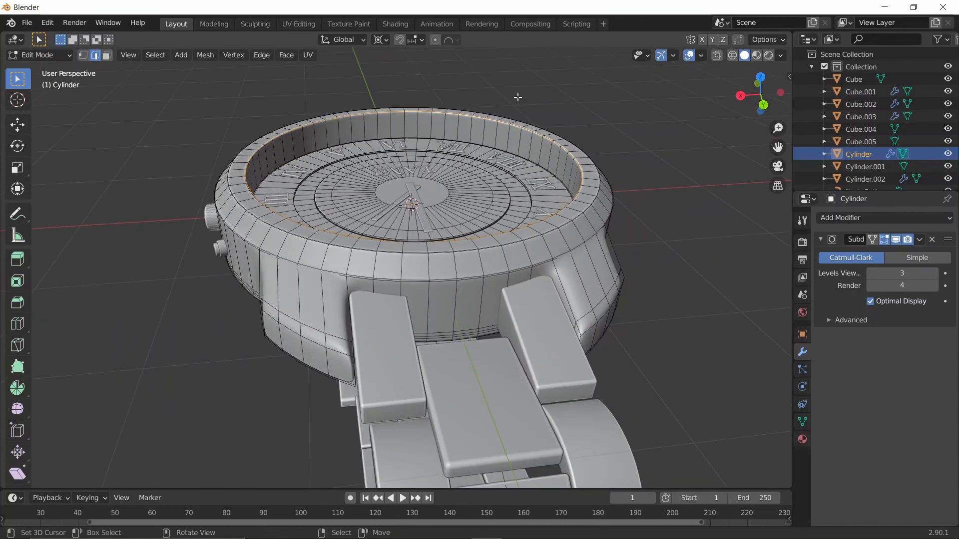
pyautogui.hotkey('shift', 'd')
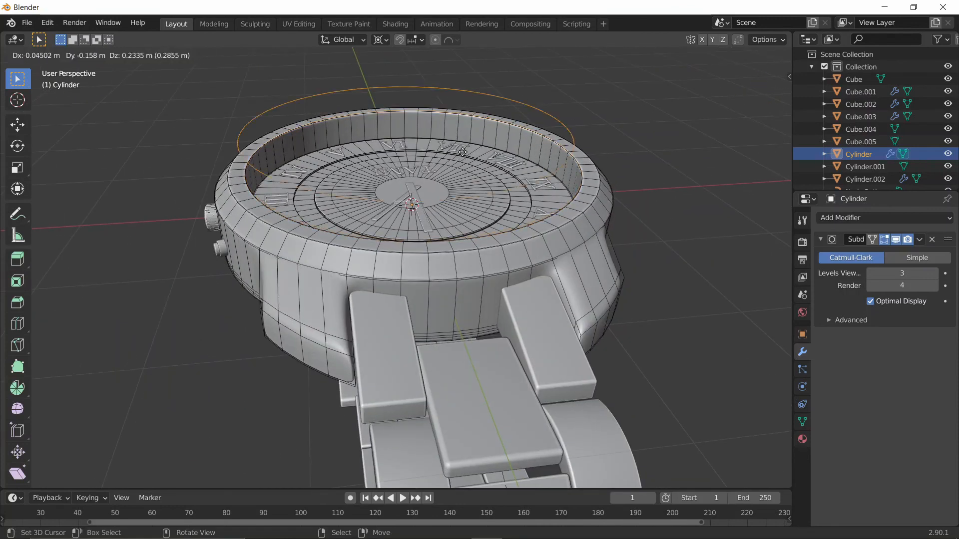
pyautogui.rightClick(462, 149)
pyautogui.press('p')
pyautogui.click(462, 149)
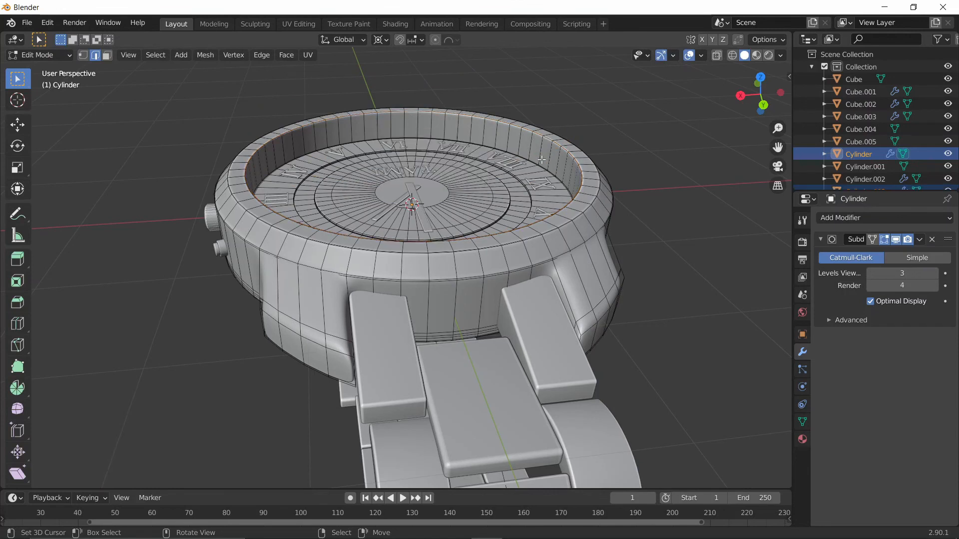
pyautogui.press('Tab')
# Step: Remove the Subdivision modifier from the separated rim loop and open the loop for mesh editing
pyautogui.click(579, 177)
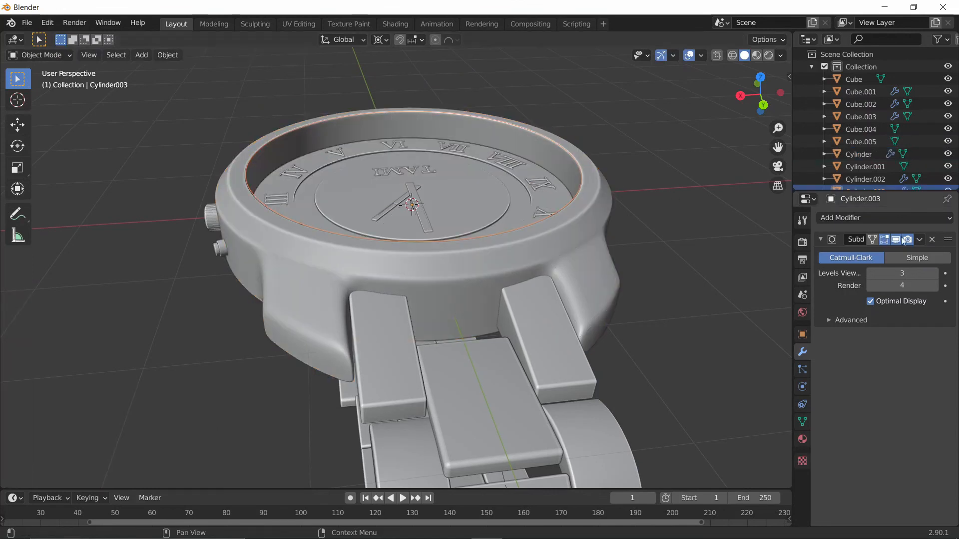
pyautogui.click(933, 239)
pyautogui.press('Tab')
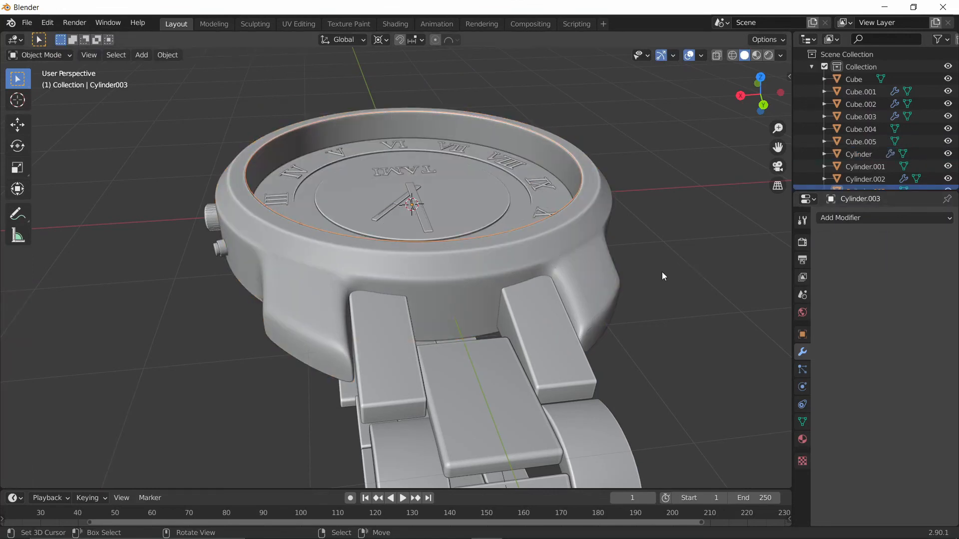
# Step: Extrude the whole separated rim loop upward about 0.084 m along Z, cap its open top with a face, and finish mesh editing
pyautogui.press('1')
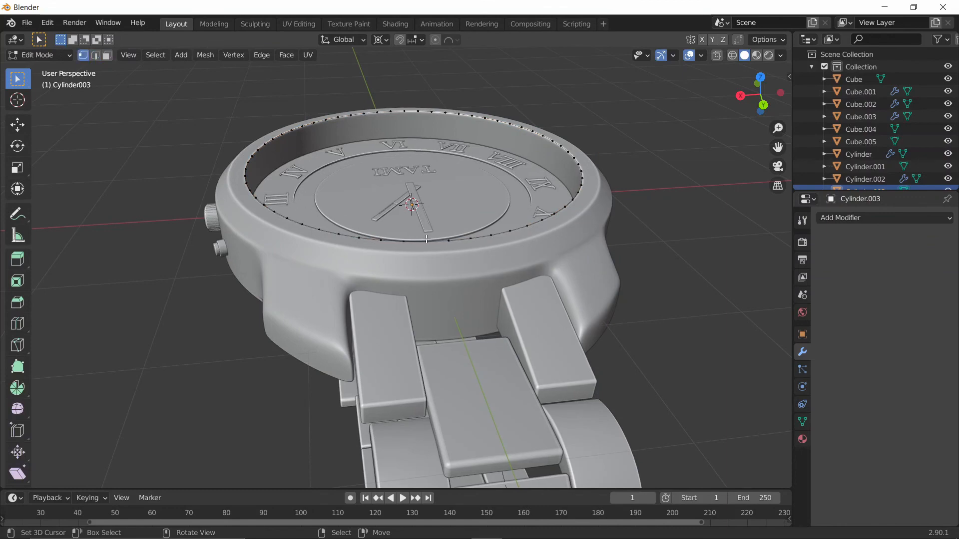
pyautogui.moveTo(445, 237); pyautogui.dragTo(369, 241, button='middle')
pyautogui.scroll(3, 368, 241)
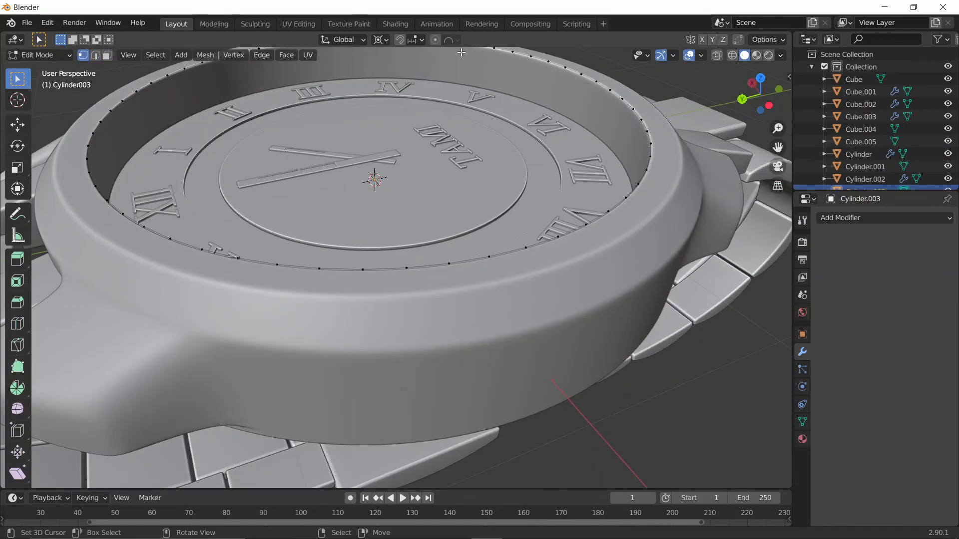
pyautogui.scroll(-2, 320, 225)
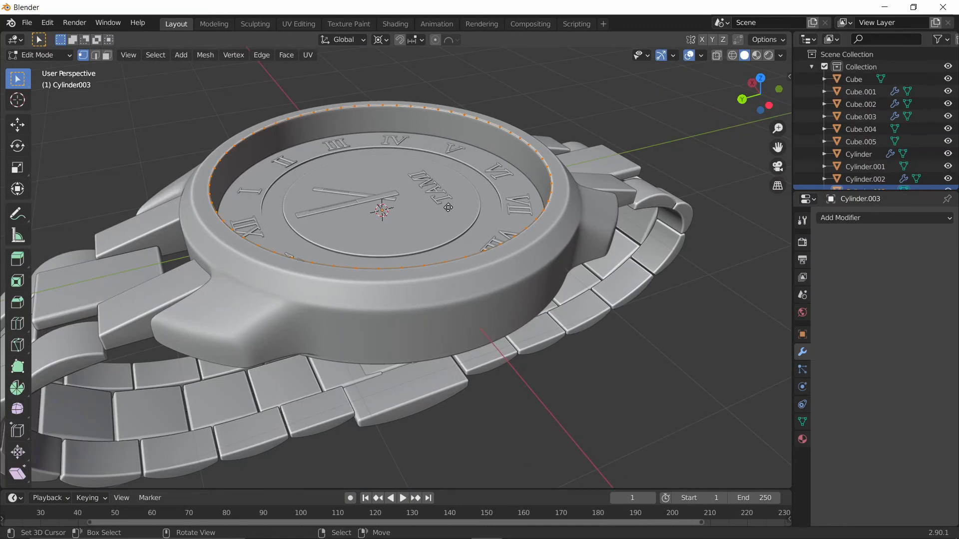
pyautogui.press('e')
pyautogui.press('z')
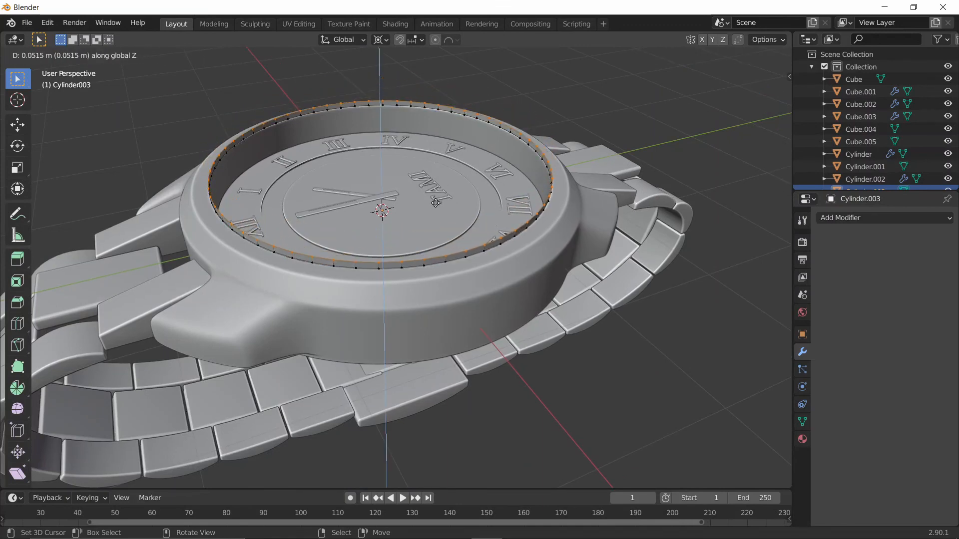
pyautogui.click(435, 199)
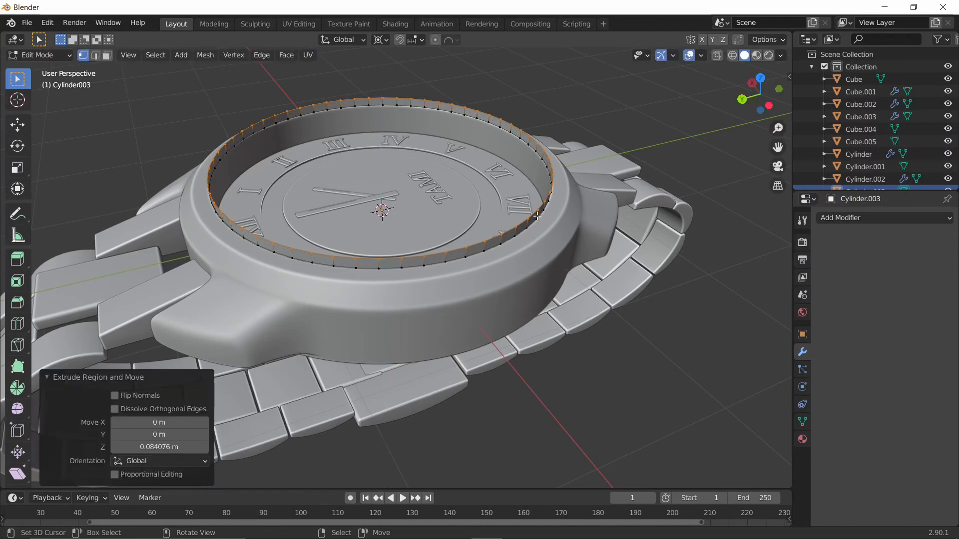
pyautogui.press('f')
pyautogui.press('Tab')
# Step: Examine the capped glass disc over the dial from above and from the side to check its fit in the case
pyautogui.moveTo(538, 210); pyautogui.dragTo(470, 235, button='middle')
pyautogui.scroll(-3, 459, 232)
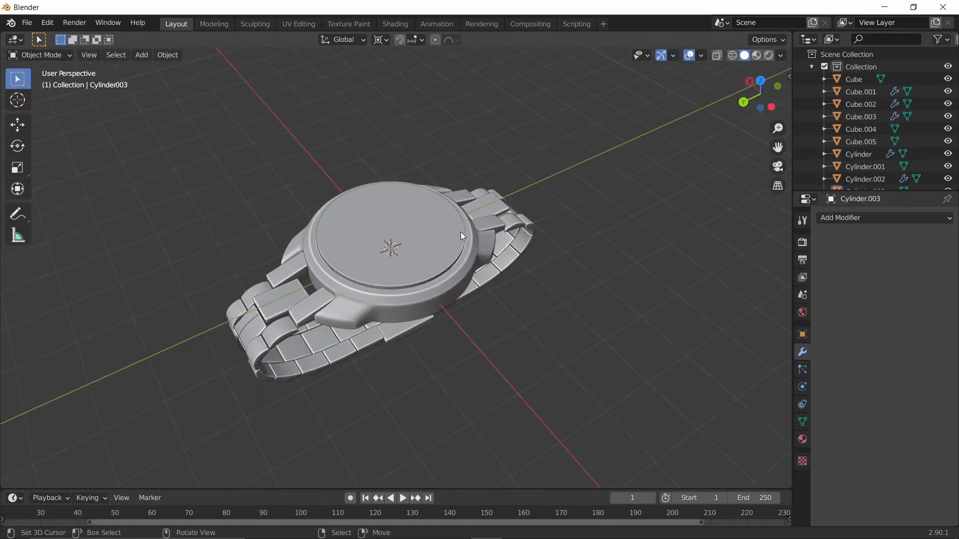
pyautogui.moveTo(460, 233); pyautogui.dragTo(391, 267, button='middle')
pyautogui.scroll(5, 394, 207)
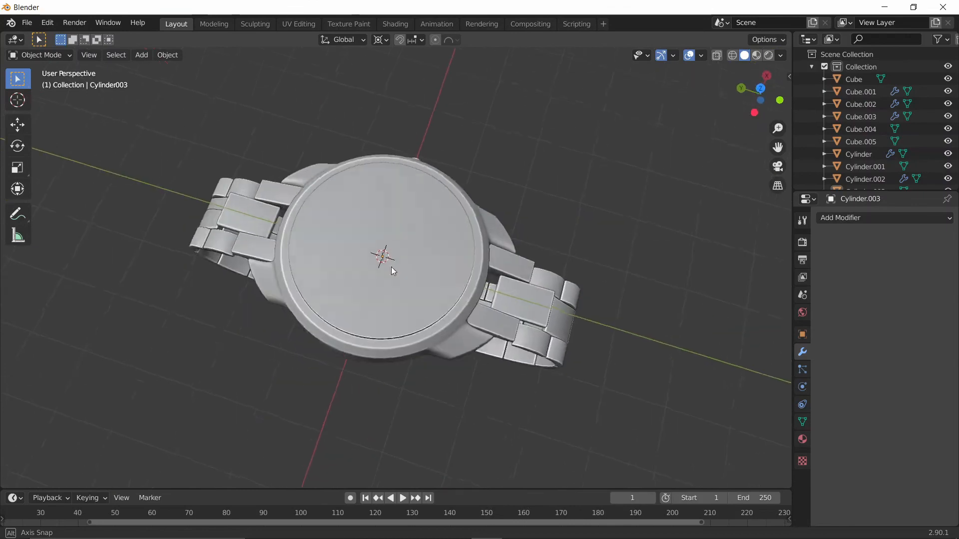
pyautogui.scroll(5, 357, 337)
pyautogui.scroll(-4, 355, 320)
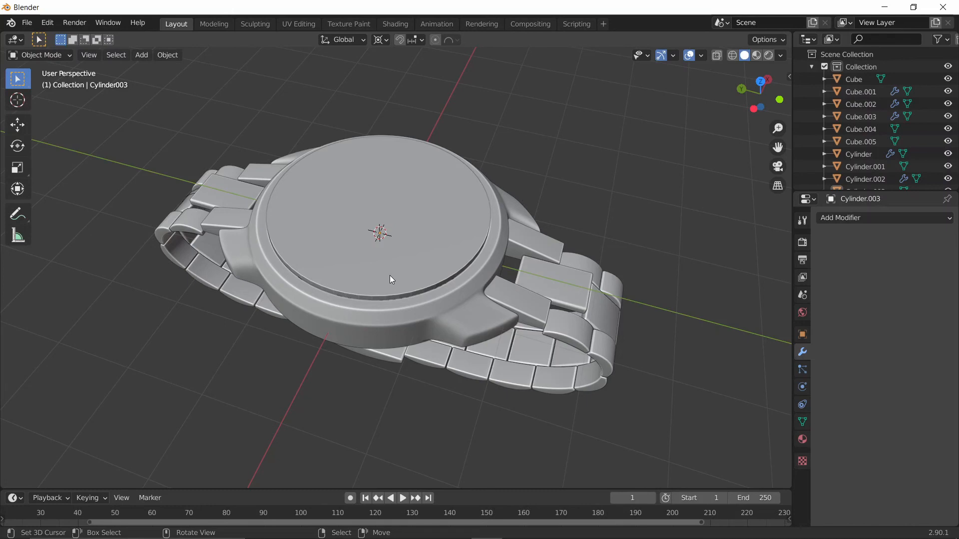
pyautogui.moveTo(391, 279); pyautogui.dragTo(498, 235, button='middle')
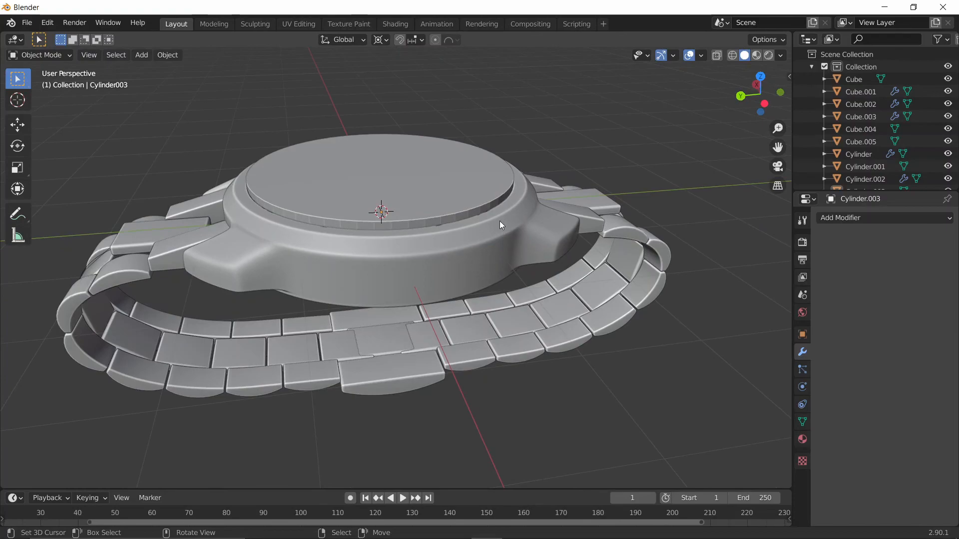